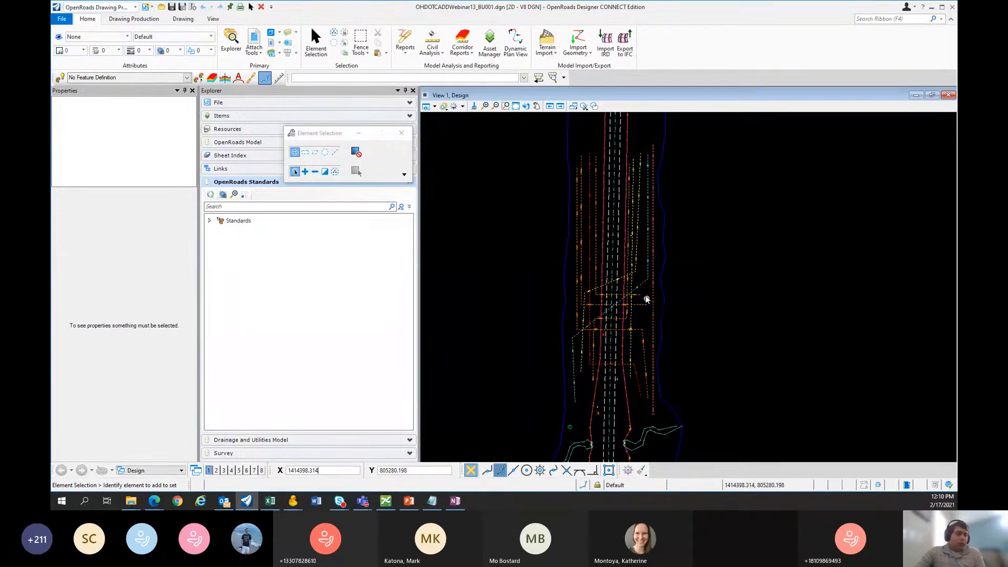
# Step: Review the attached references and highlight OHDOTCADDWebinar13_BU000_MSLineStrings.dgn to see its extent in the plan view
pyautogui.scroll(2, 643, 297)
pyautogui.moveTo(616, 231); pyautogui.dragTo(643, 238, button='middle')
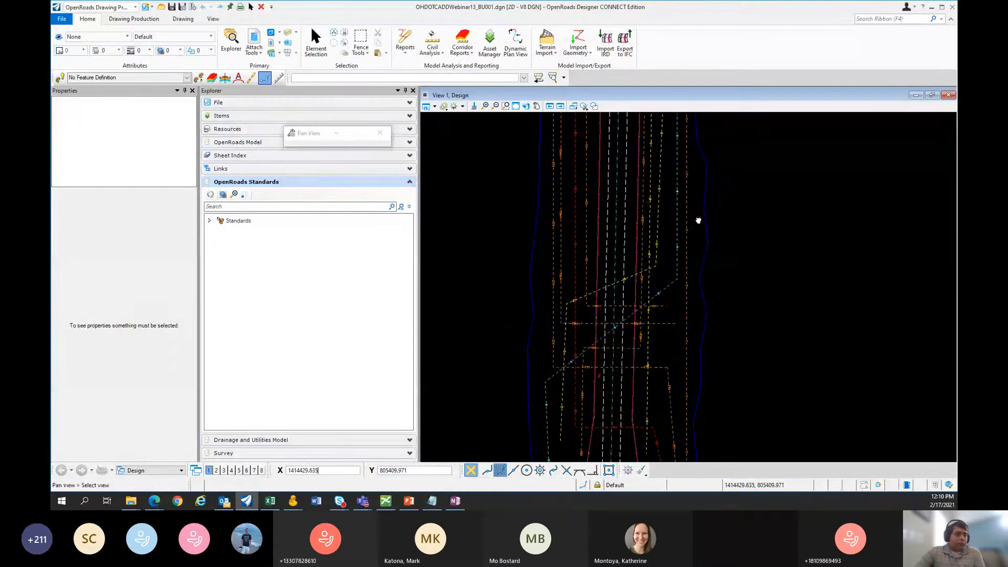
pyautogui.moveTo(698, 218); pyautogui.dragTo(714, 236, button='middle')
pyautogui.click(254, 41)
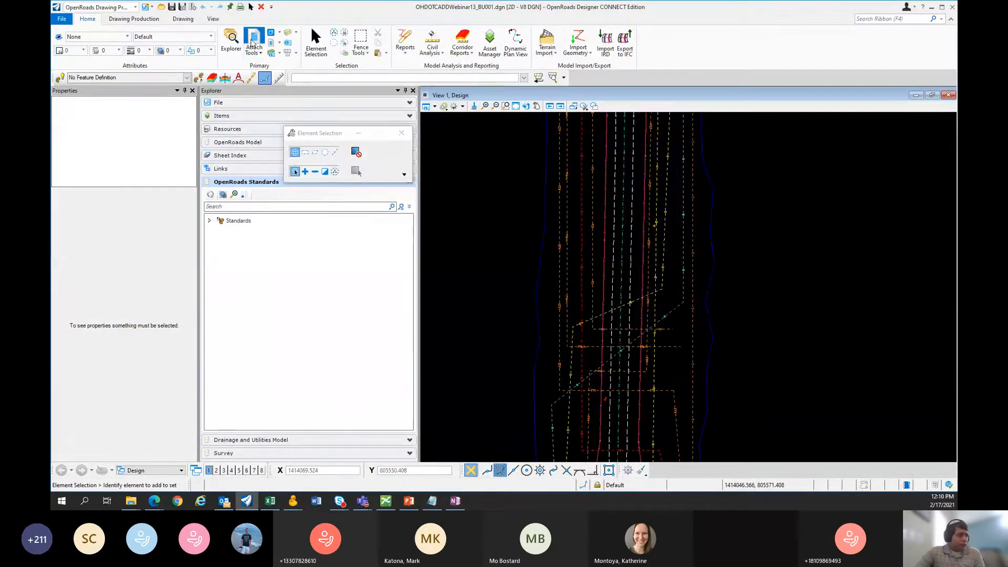
pyautogui.moveTo(505, 138); pyautogui.dragTo(527, 120)
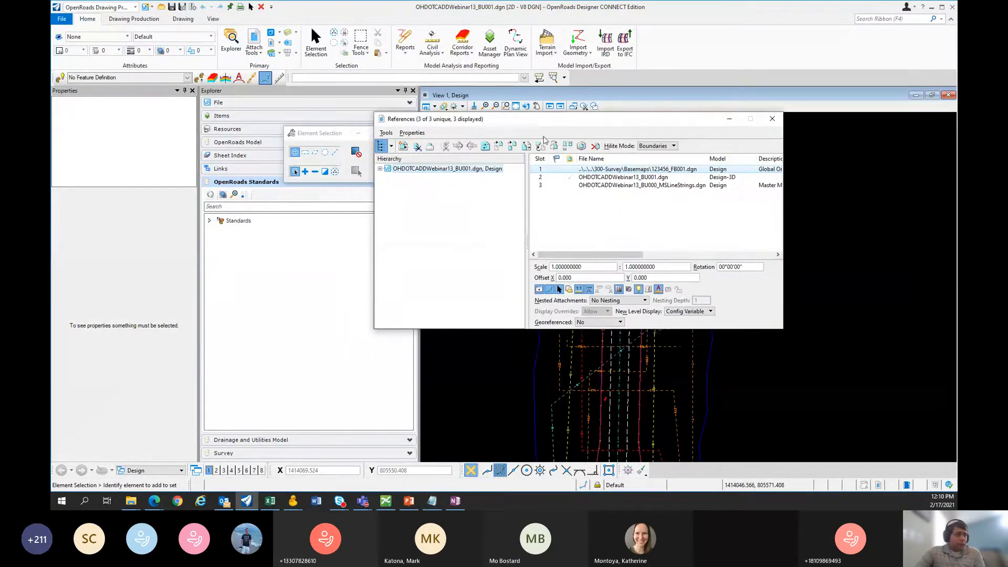
pyautogui.click(692, 188)
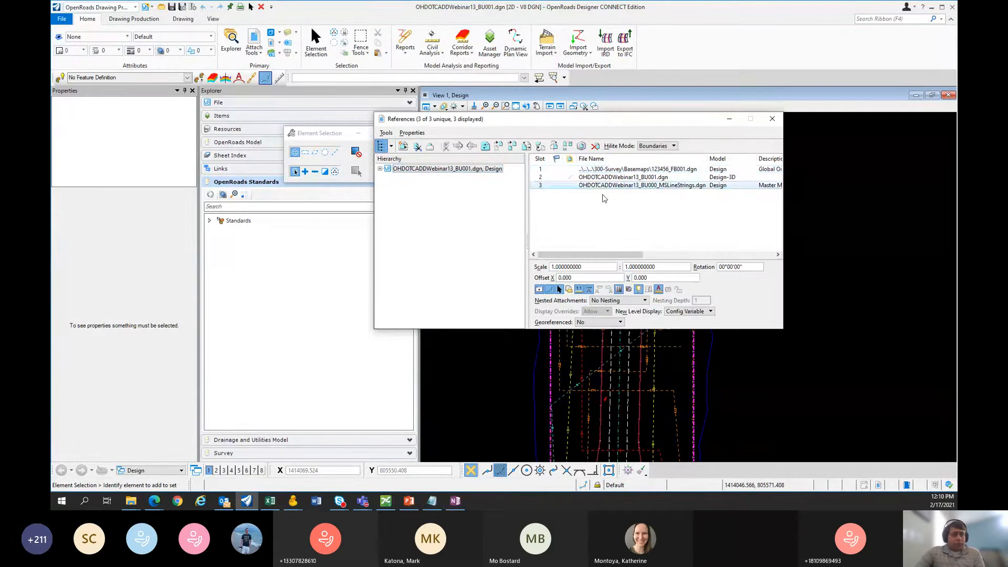
pyautogui.moveTo(640, 123); pyautogui.dragTo(470, 106)
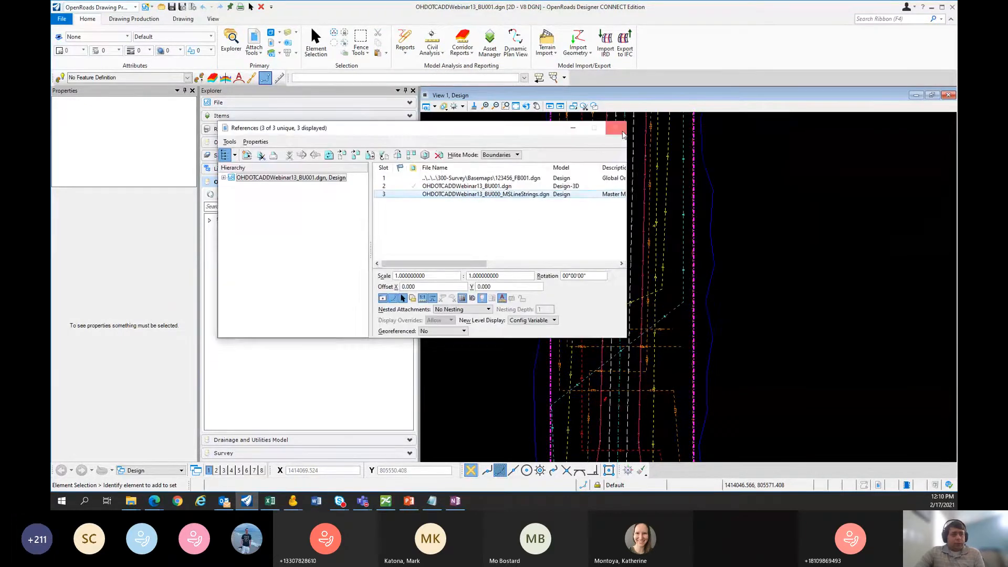
pyautogui.click(600, 106)
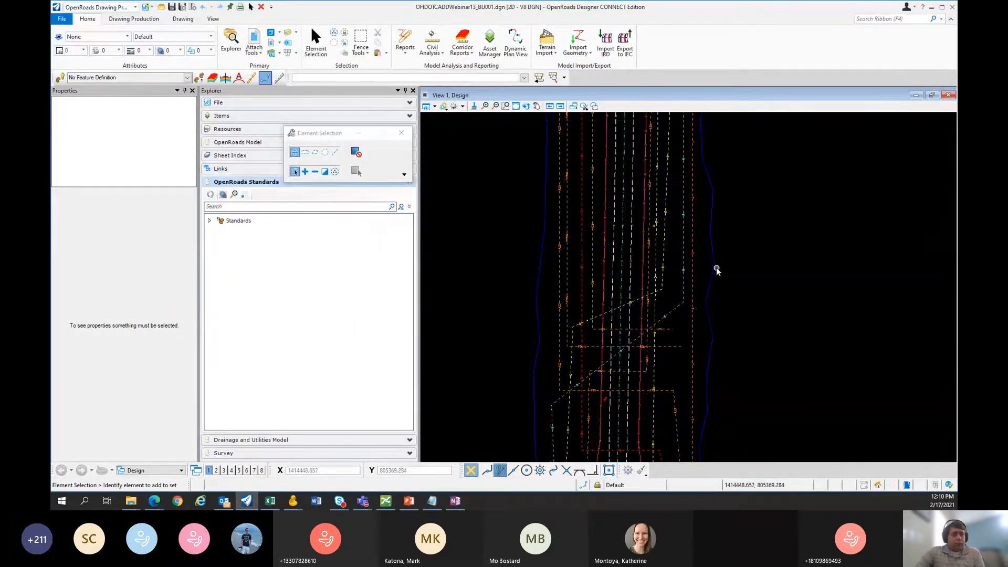
# Step: Examine the existing utility lines along the roadway and check the element properties of the outer telecom line
pyautogui.scroll(2, 717, 269)
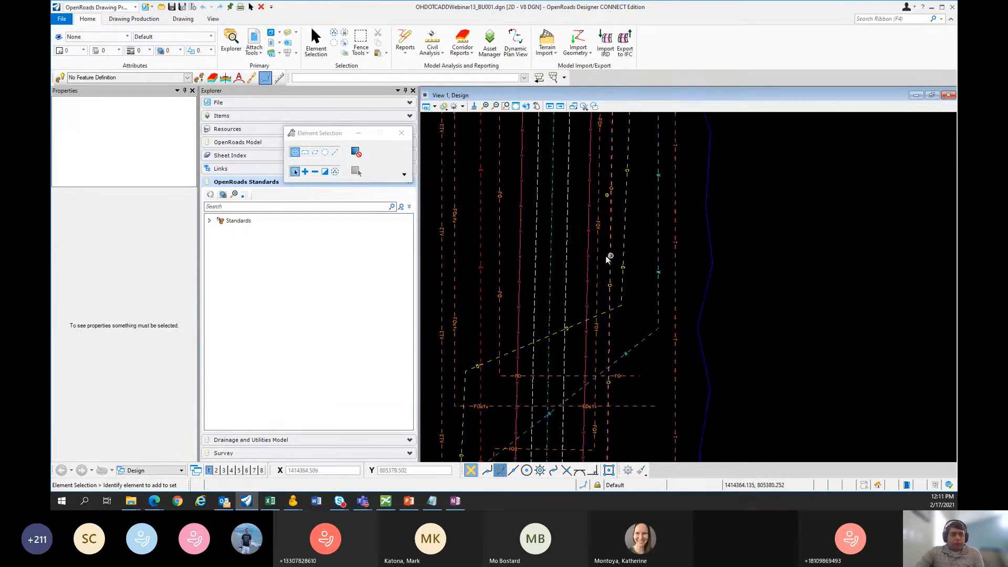
pyautogui.scroll(-2, 776, 274)
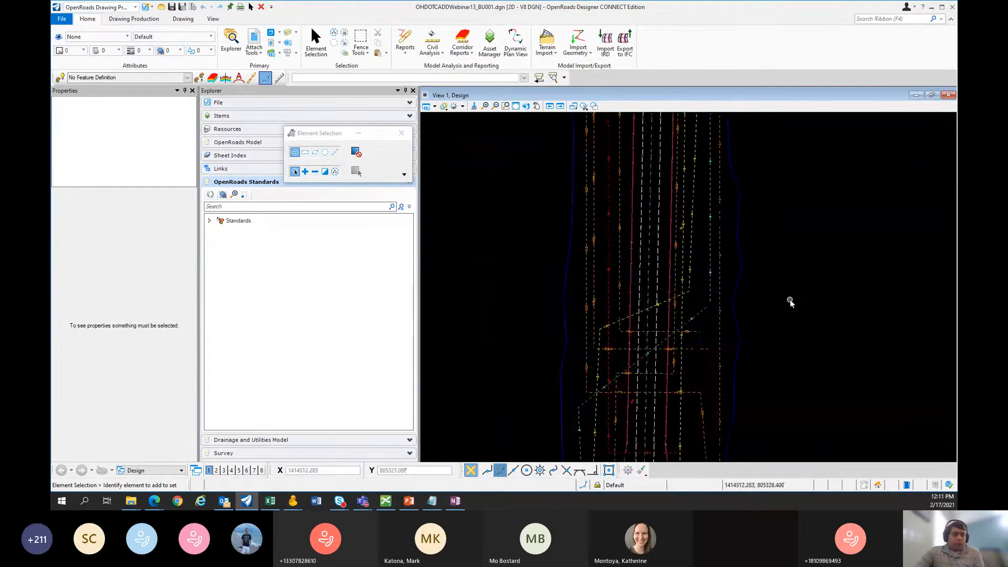
pyautogui.moveTo(777, 274)
pyautogui.mouseDown(button='middle')
pyautogui.moveTo(761, 279)
pyautogui.moveTo(767, 270)
pyautogui.mouseUp(button='middle')
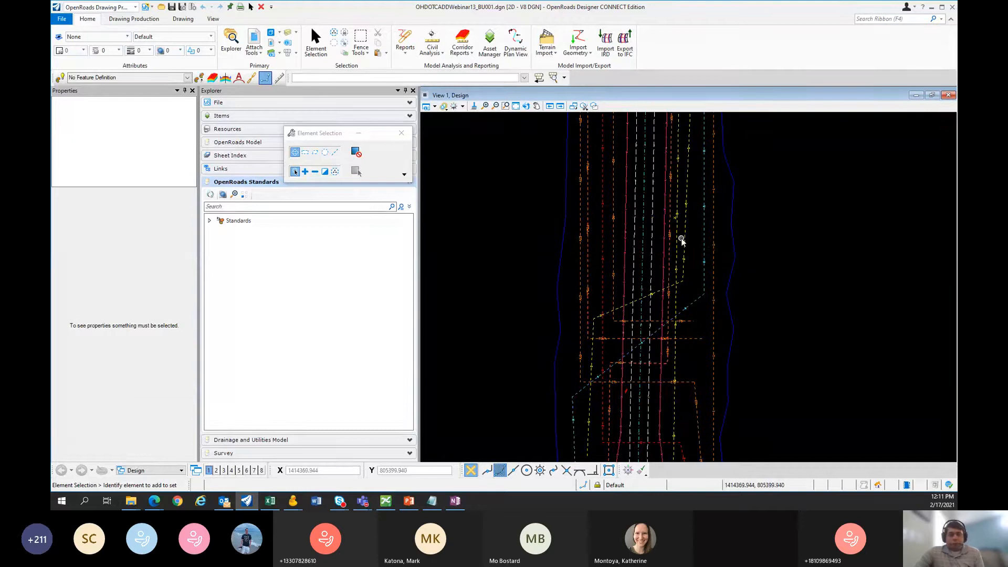
pyautogui.click(714, 247)
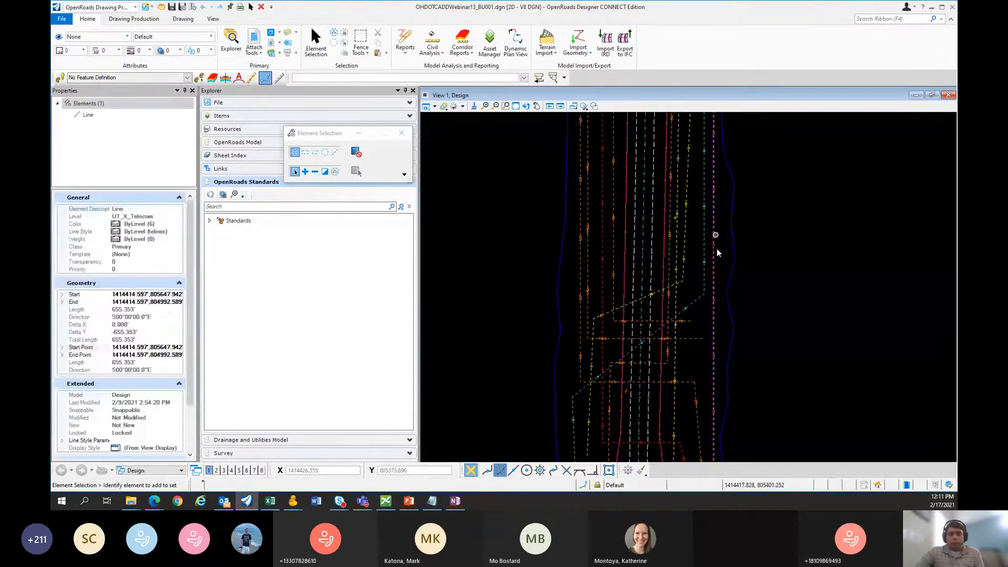
pyautogui.click(774, 241)
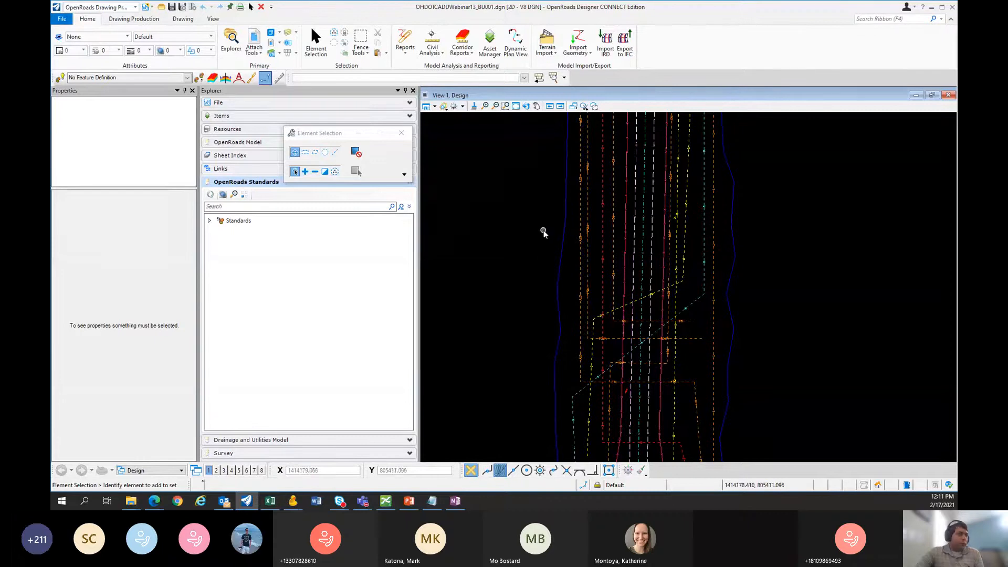
pyautogui.scroll(1, 695, 258)
pyautogui.scroll(2, 711, 248)
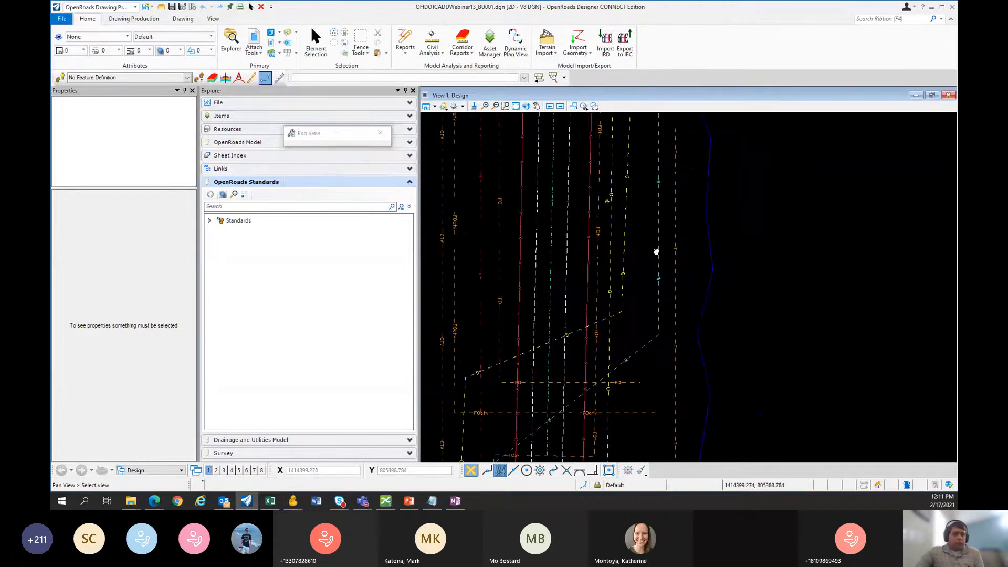
pyautogui.scroll(-3, 711, 247)
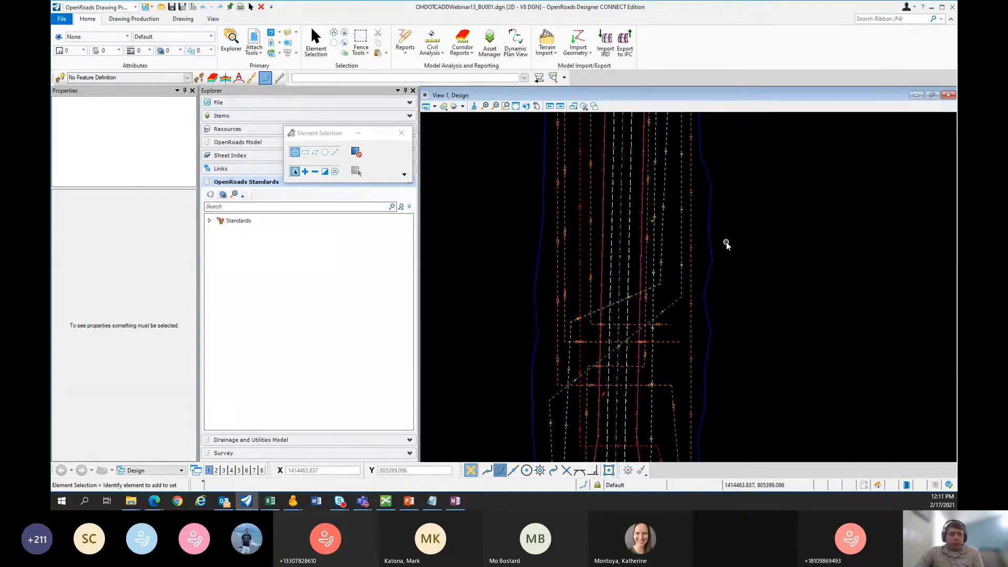
# Step: Switch the workflow to Drainage and Utilities
pyautogui.click(135, 8)
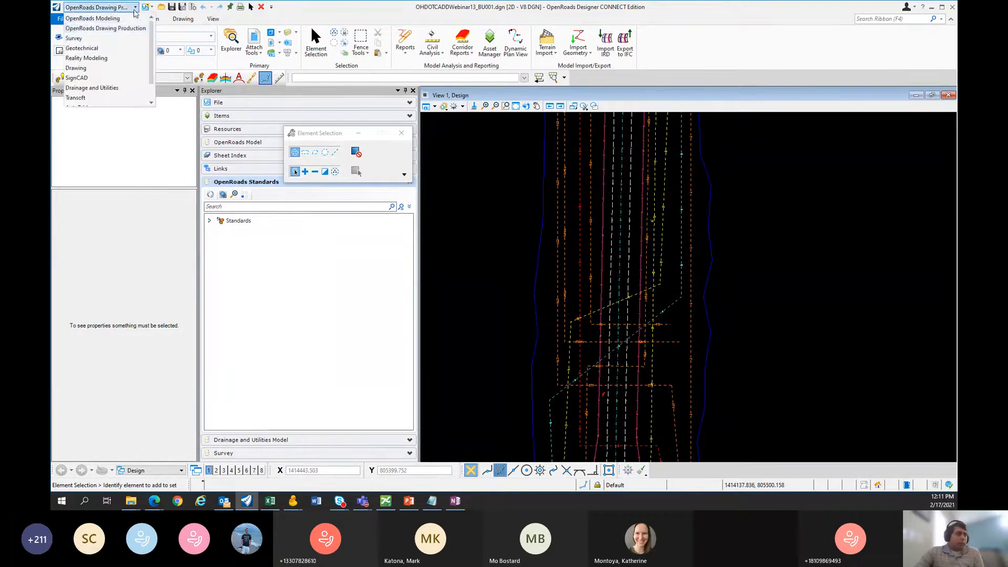
pyautogui.scroll(-1, 108, 55)
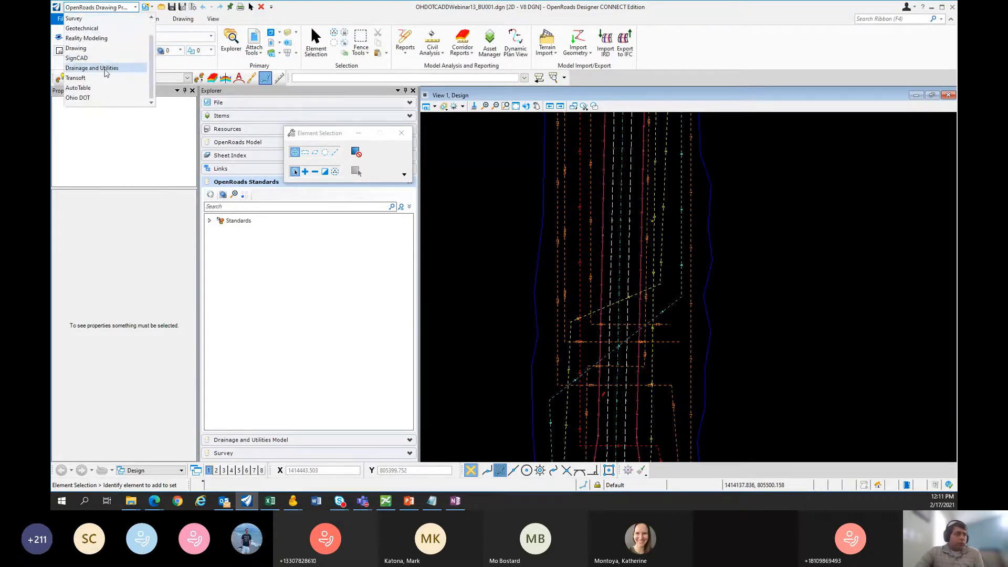
pyautogui.click(104, 69)
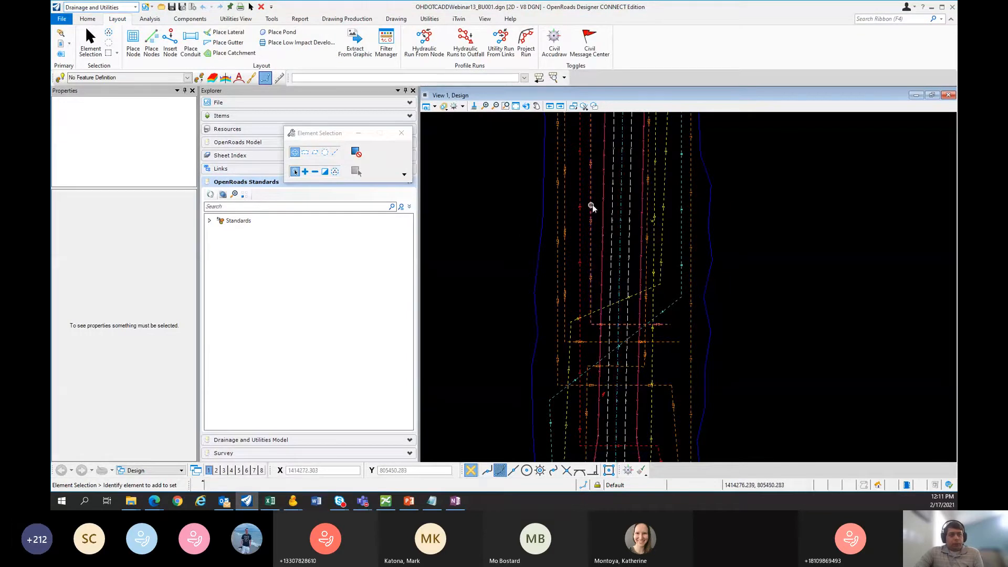
# Step: Create the Drainage and Utilities project in the design file through Extract From Graphic, and allow the database to be compacted
pyautogui.click(351, 36)
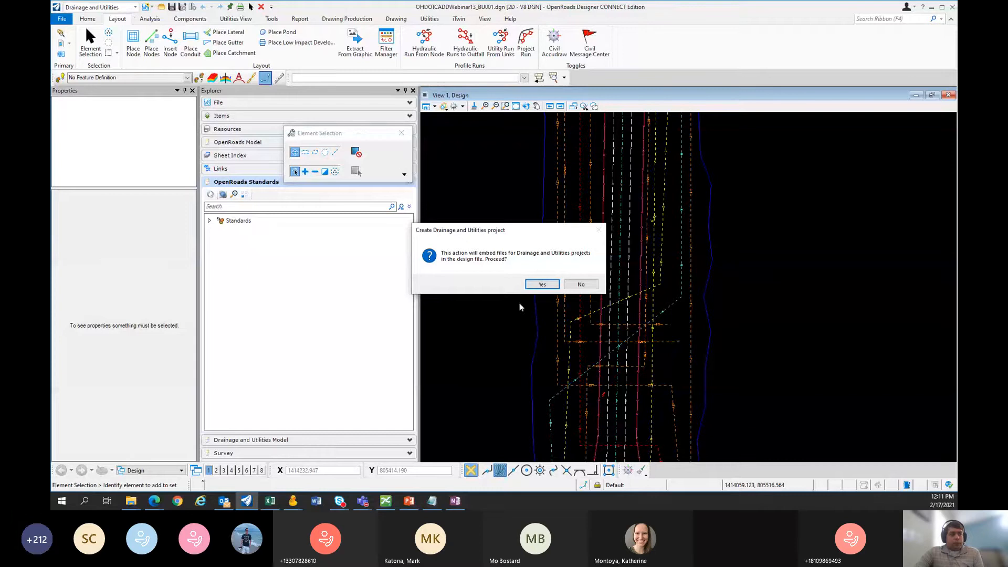
pyautogui.moveTo(521, 231); pyautogui.dragTo(557, 200)
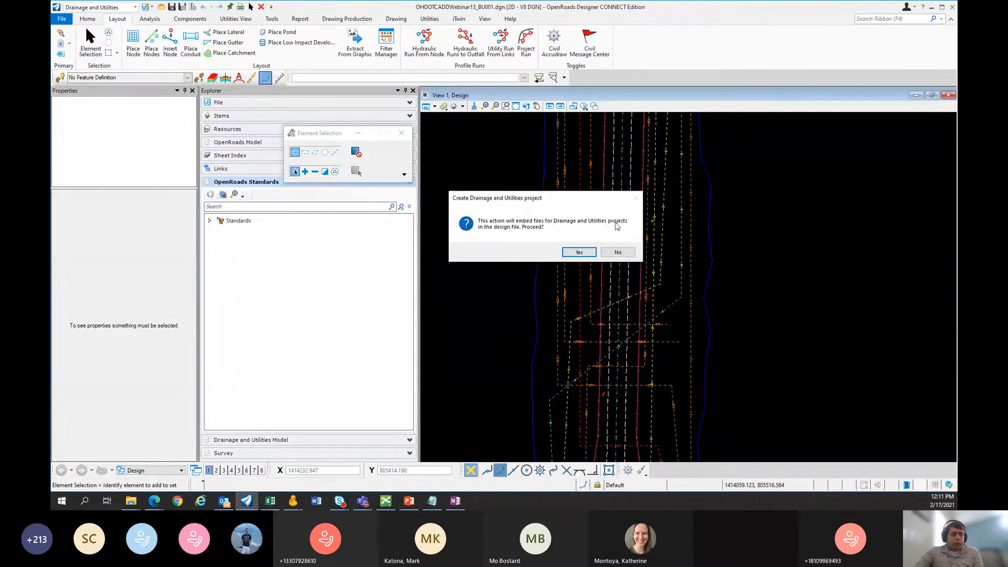
pyautogui.click(577, 253)
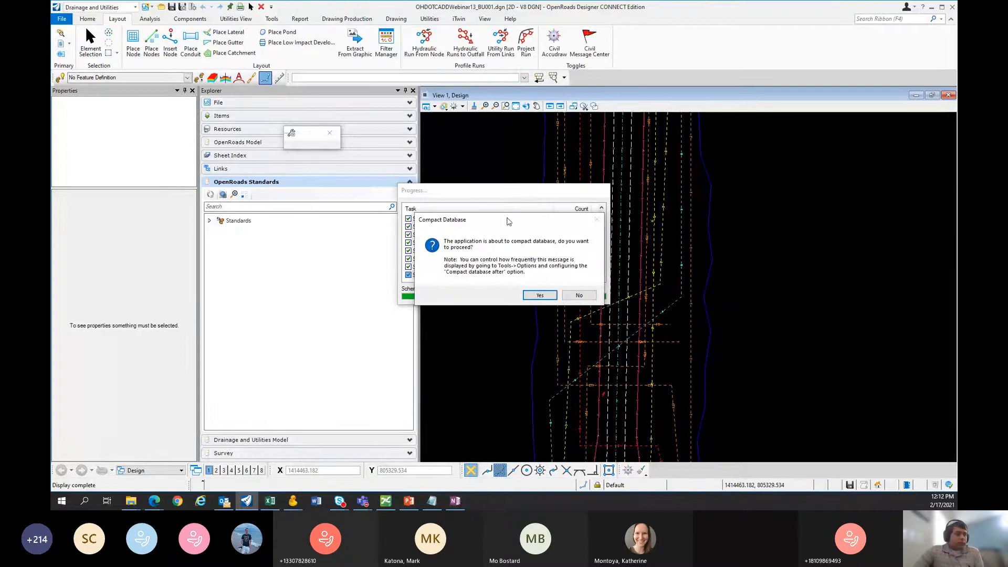
pyautogui.click(540, 295)
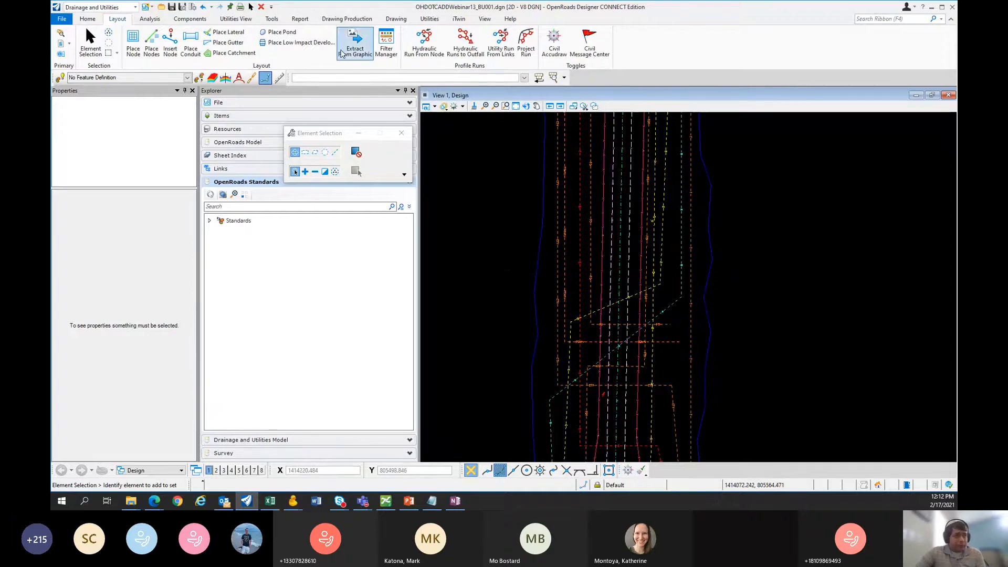
# Step: Start Extract From Graphic again with Utility Filter as the extraction method
pyautogui.click(358, 56)
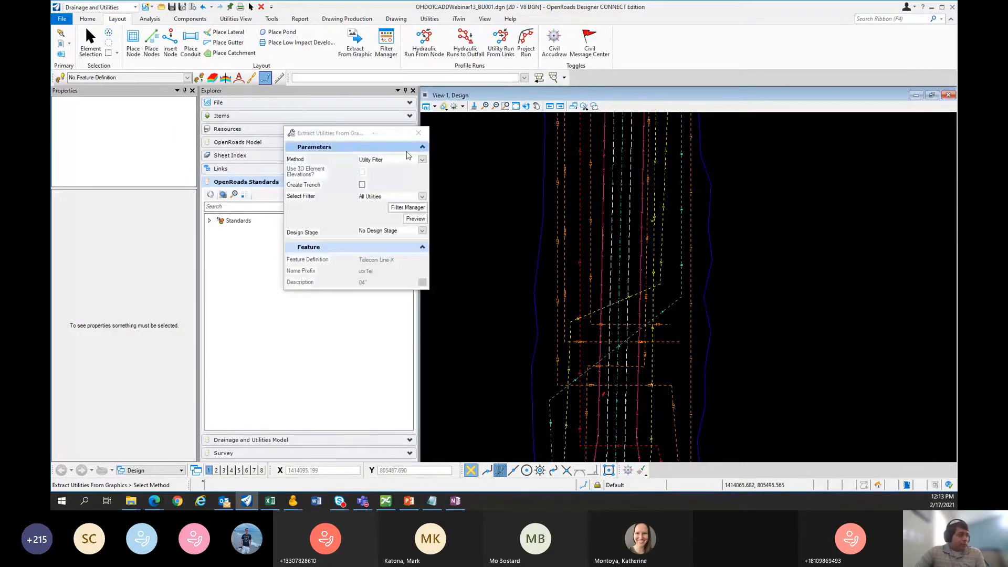
pyautogui.moveTo(329, 134); pyautogui.dragTo(497, 134)
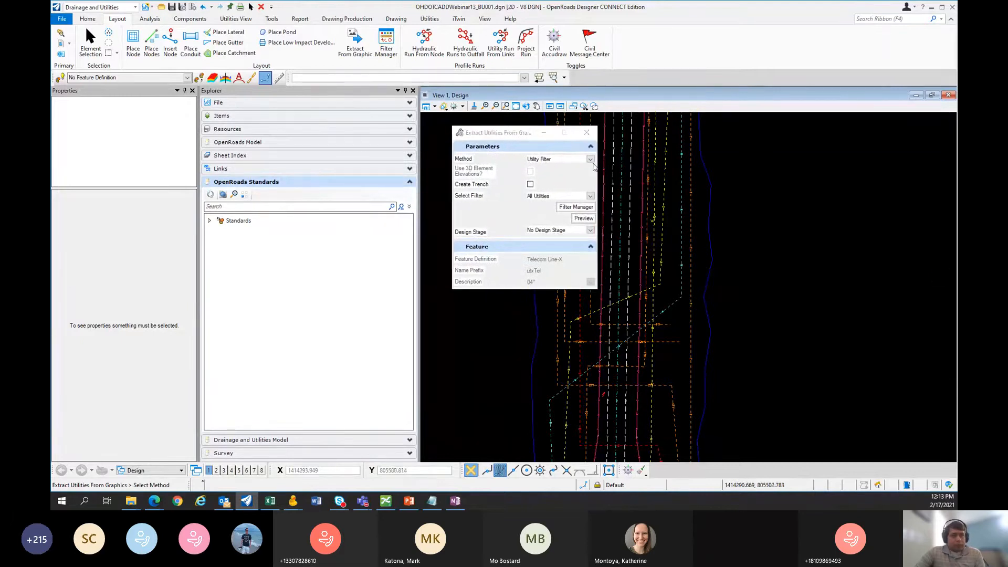
pyautogui.click(591, 160)
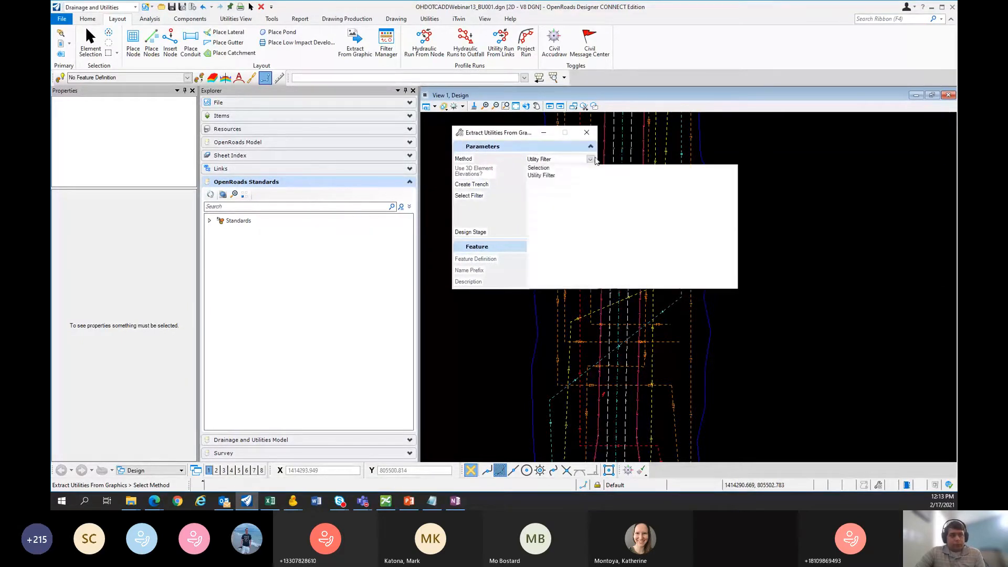
pyautogui.click(541, 175)
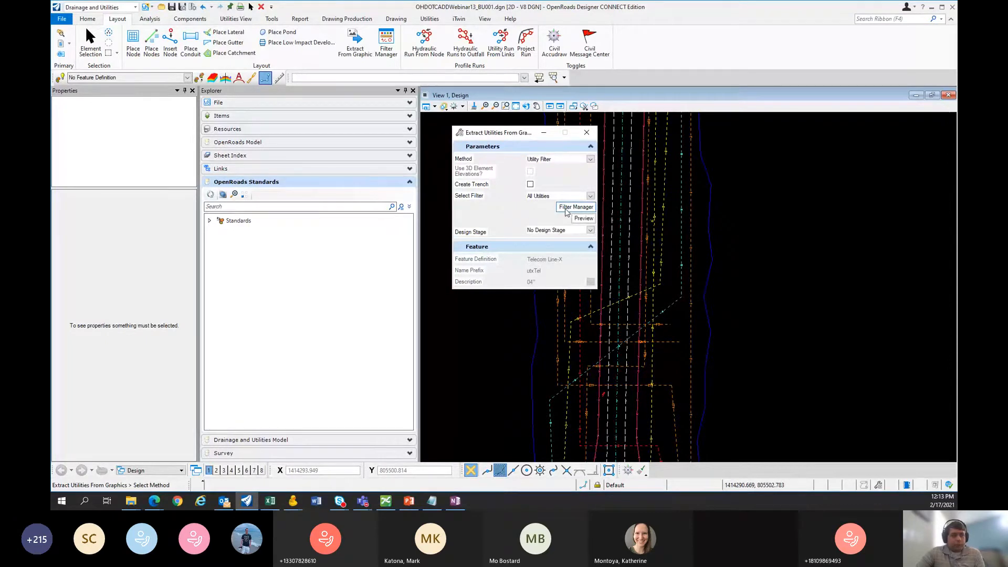
# Step: Look up the filters in the All Utilities filter group of the OHDOT_Features_DrainageAndUtilities library in the Utility Filter Manager
pyautogui.click(567, 208)
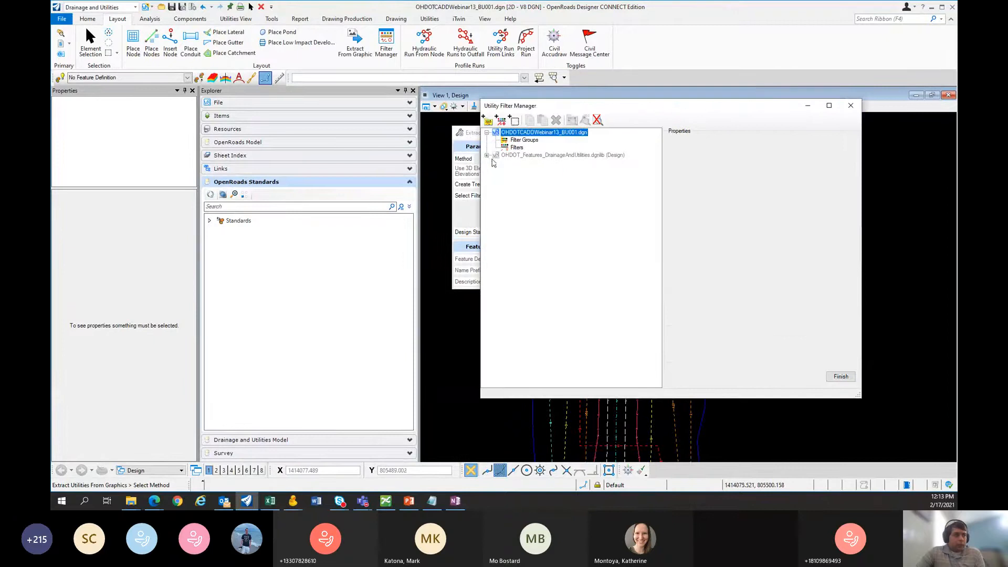
pyautogui.click(488, 156)
pyautogui.click(497, 163)
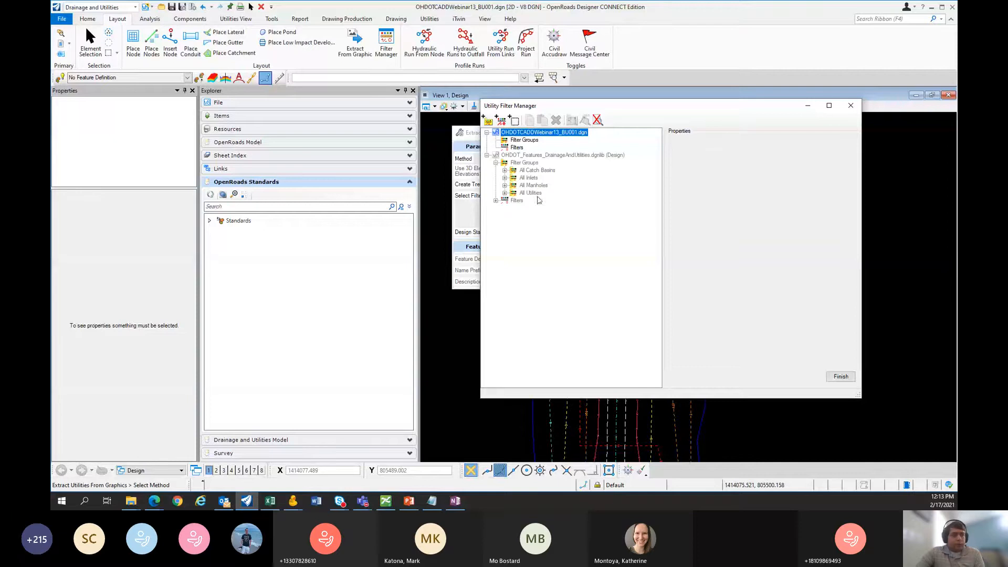
pyautogui.doubleClick(530, 194)
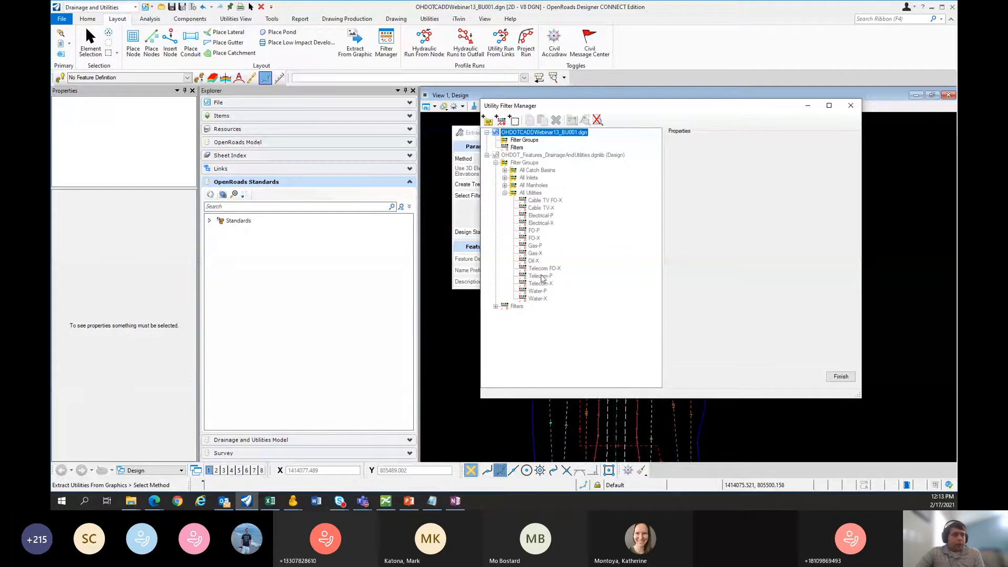
# Step: Inspect the FO-X filter's general properties, feature definition and selected levels, leaving its filter definition unedited
pyautogui.click(535, 238)
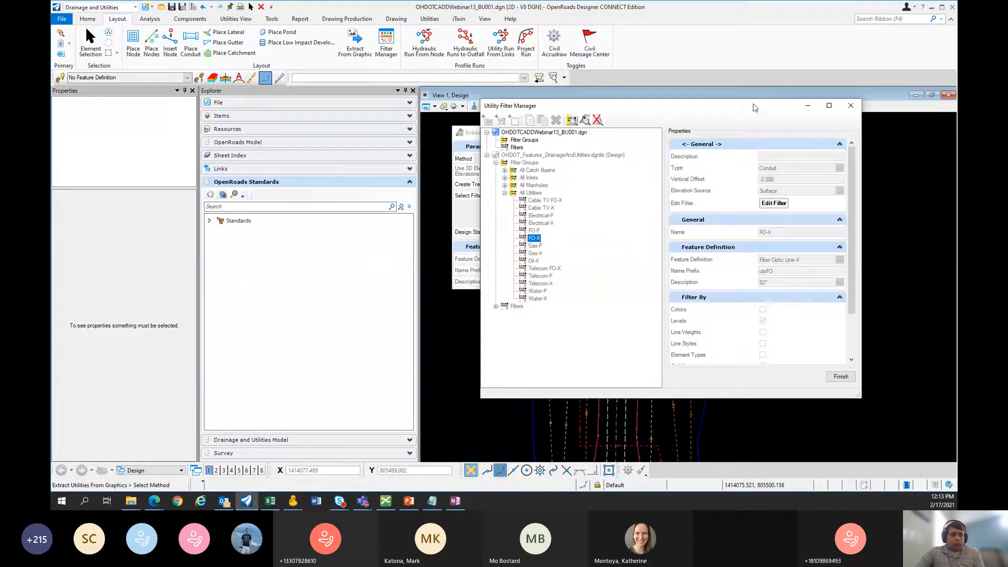
pyautogui.moveTo(755, 107); pyautogui.dragTo(722, 113)
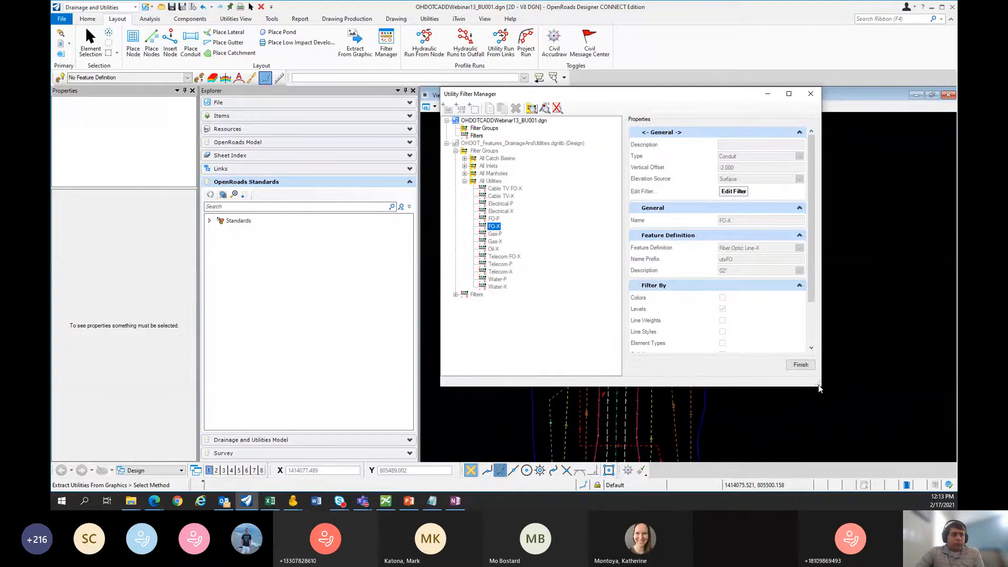
pyautogui.moveTo(819, 388); pyautogui.dragTo(847, 391)
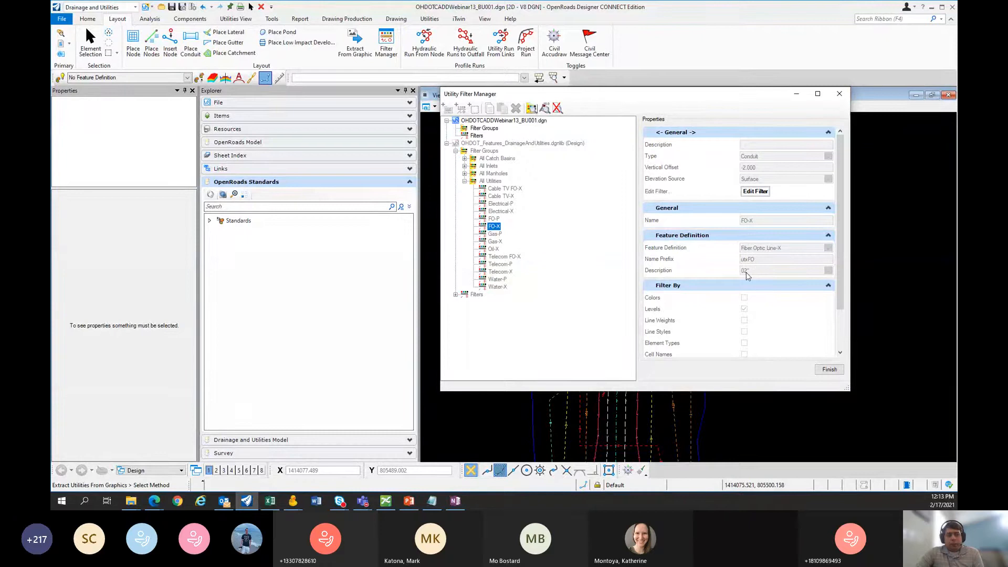
pyautogui.scroll(-1, 669, 270)
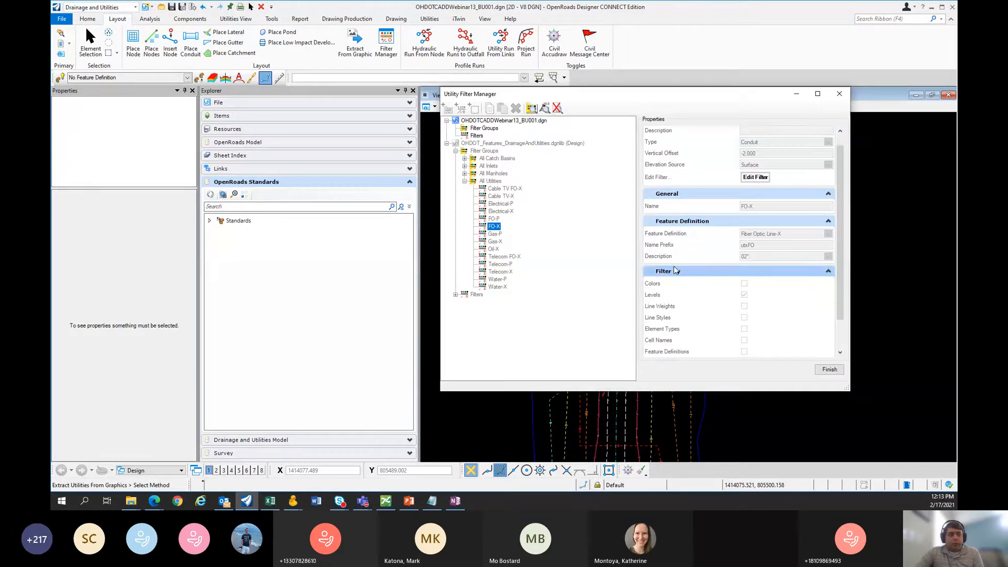
pyautogui.scroll(1, 676, 270)
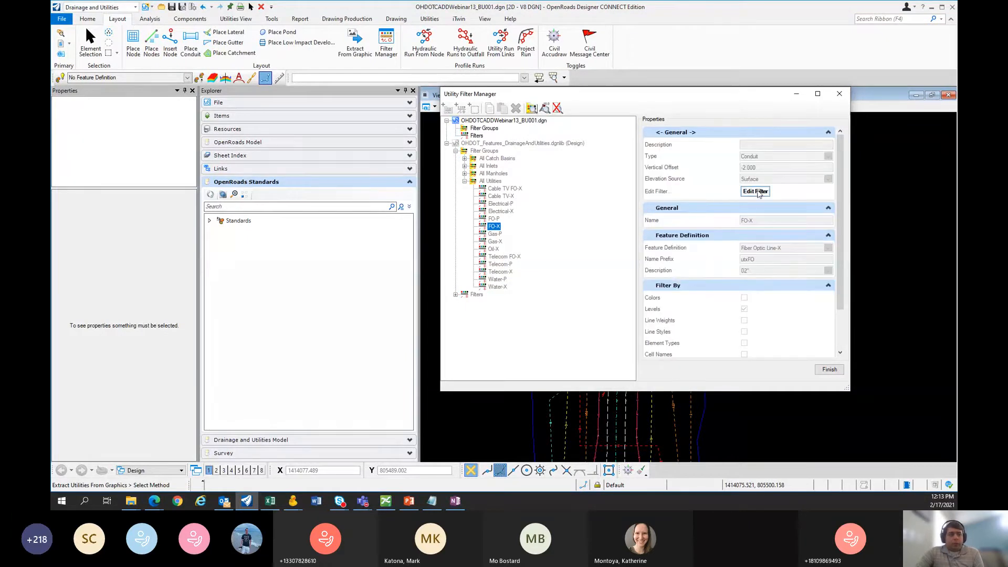
pyautogui.click(757, 192)
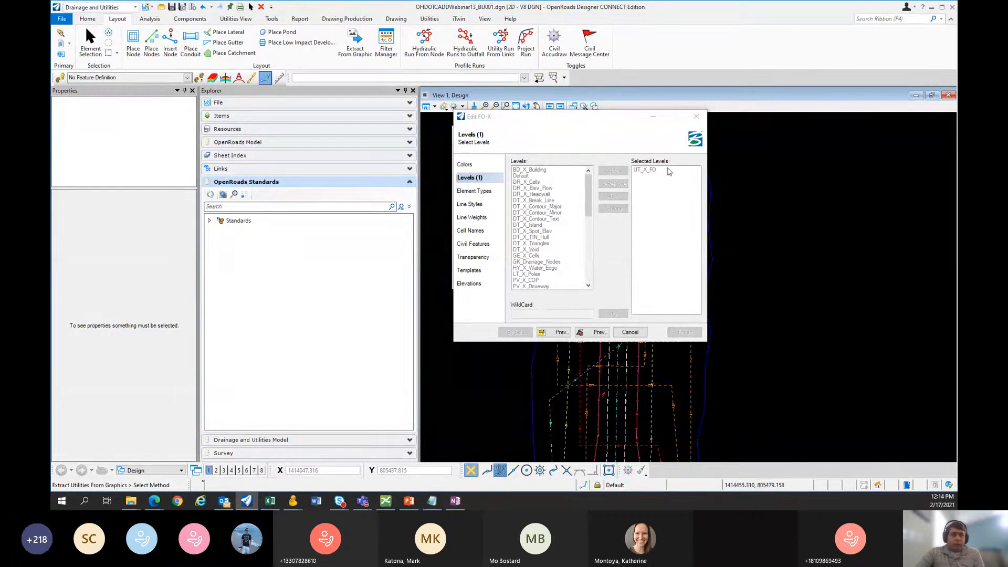
pyautogui.click(630, 332)
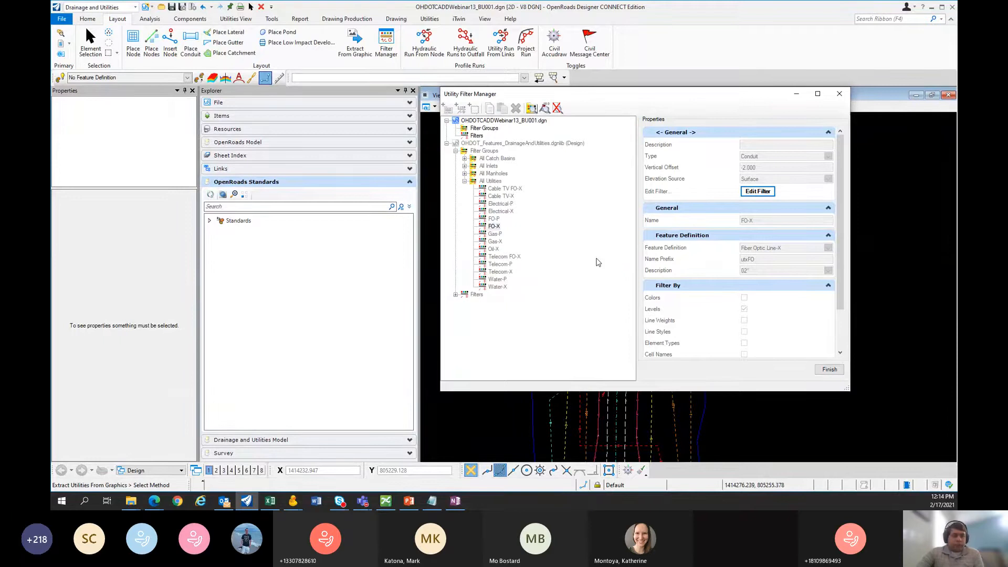
# Step: Check the general properties and feature definition of the Electrical-X filter in the All Utilities group
pyautogui.click(500, 204)
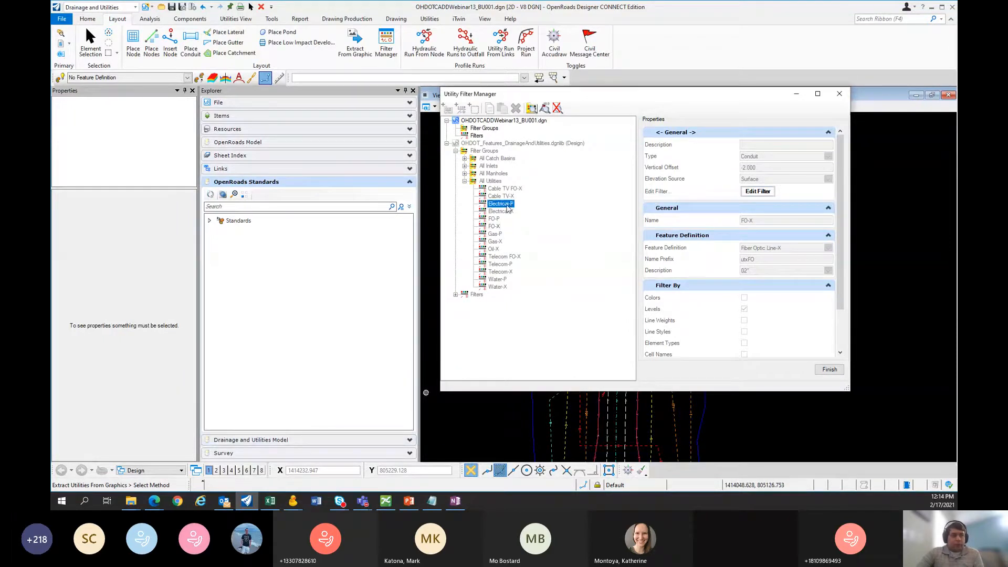
pyautogui.click(507, 211)
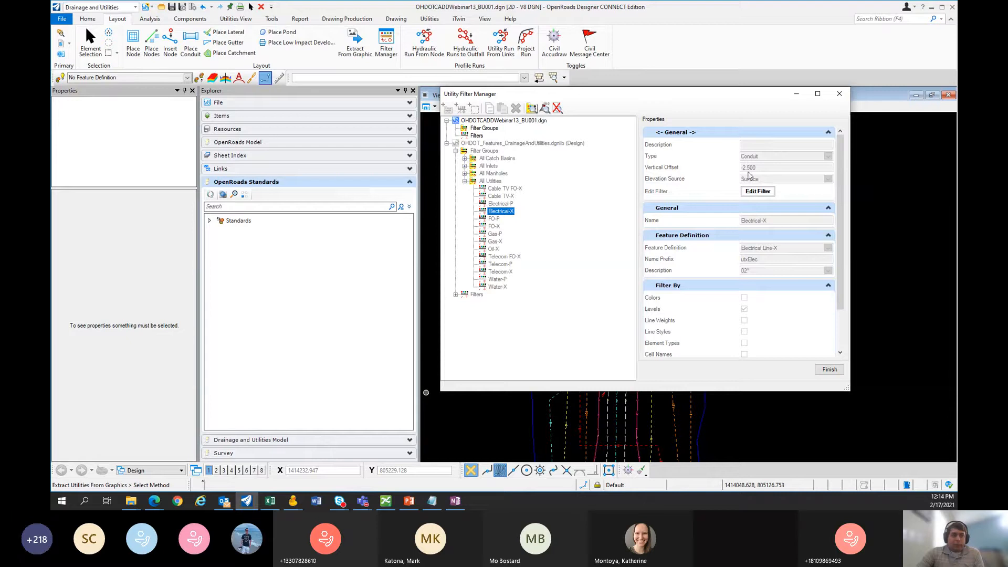
# Step: Copy the library's All Utilities filter group into the design file's filter groups, and add an empty new filter group there
pyautogui.rightClick(499, 182)
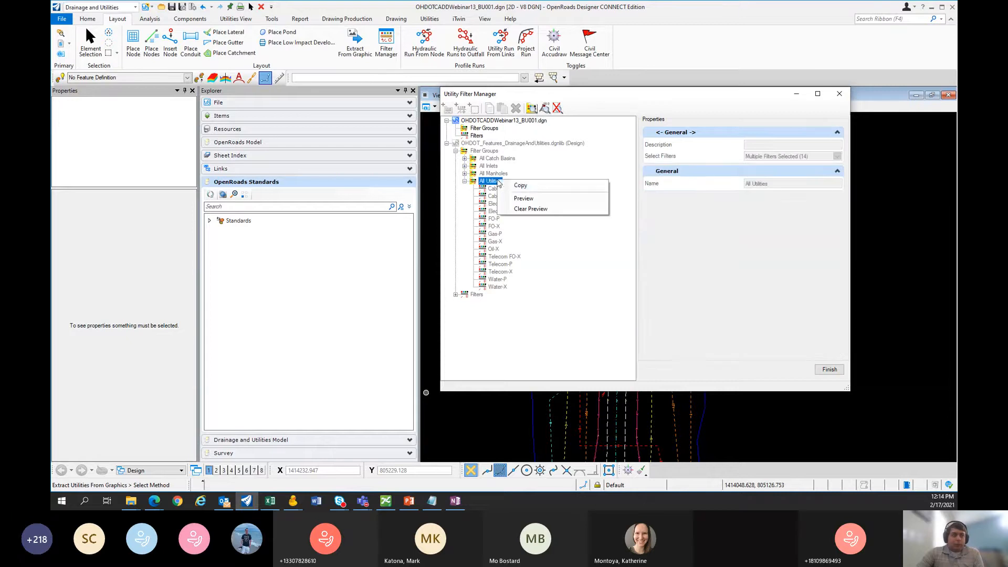
pyautogui.click(514, 185)
pyautogui.rightClick(478, 136)
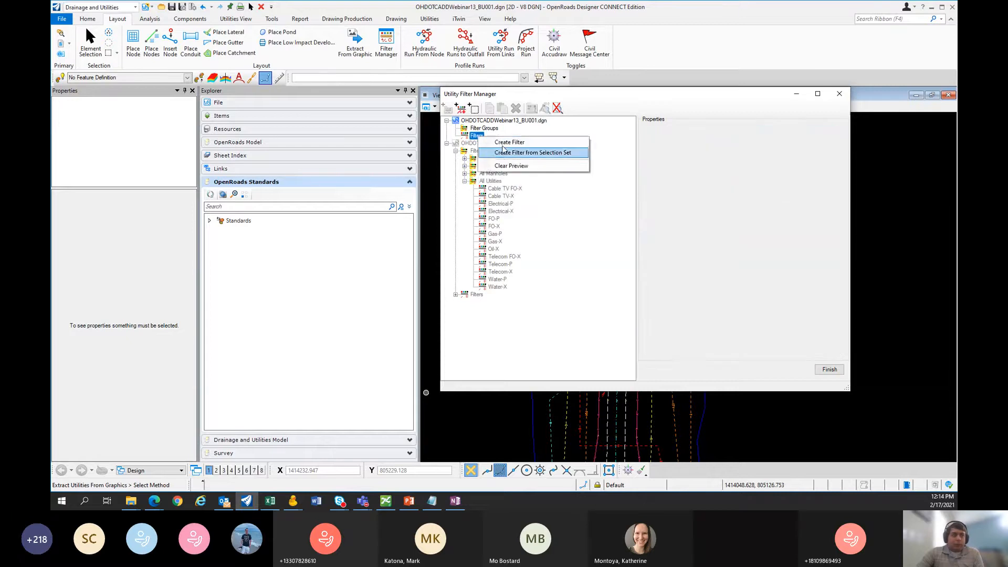
pyautogui.rightClick(495, 129)
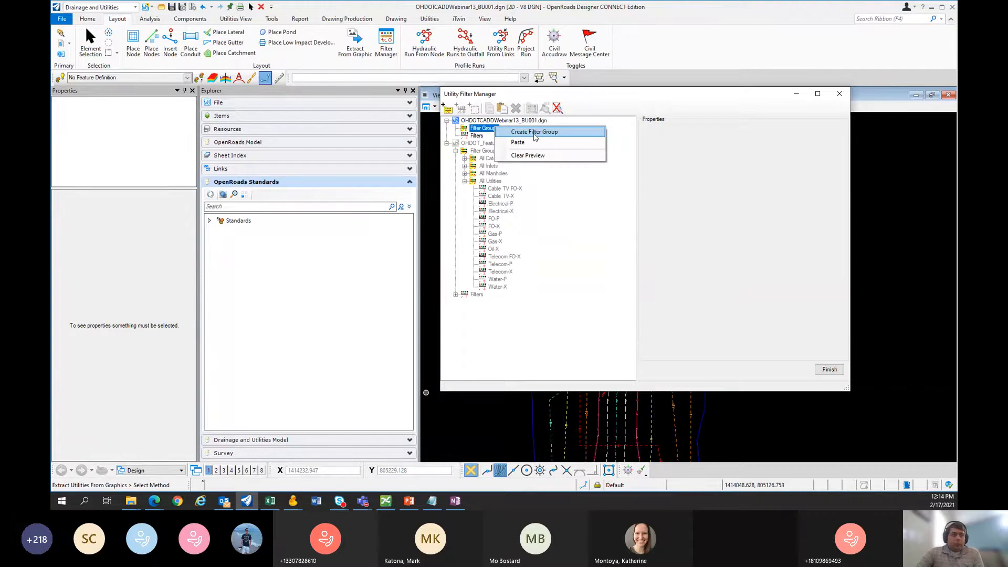
pyautogui.click(534, 131)
pyautogui.rightClick(484, 130)
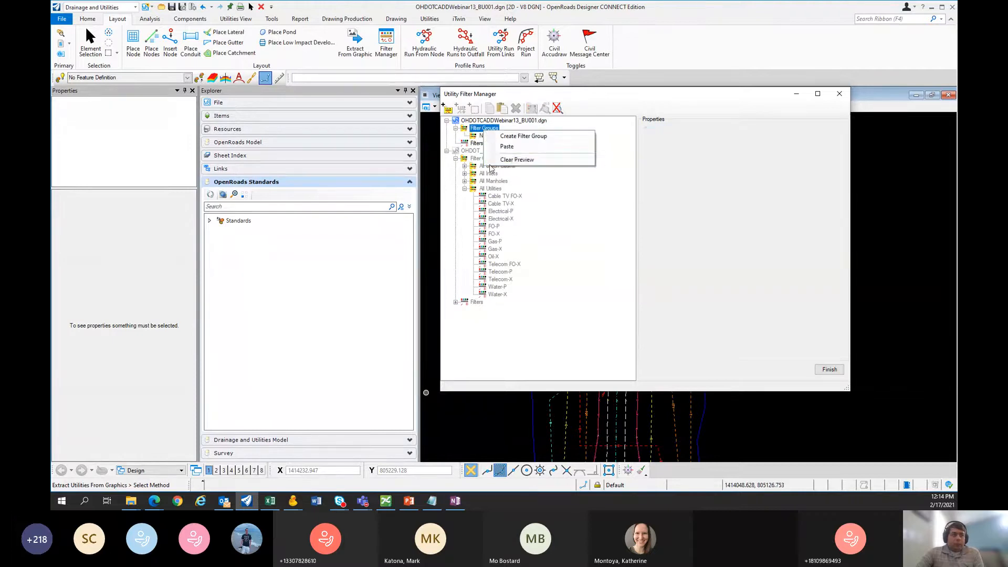
pyautogui.click(507, 147)
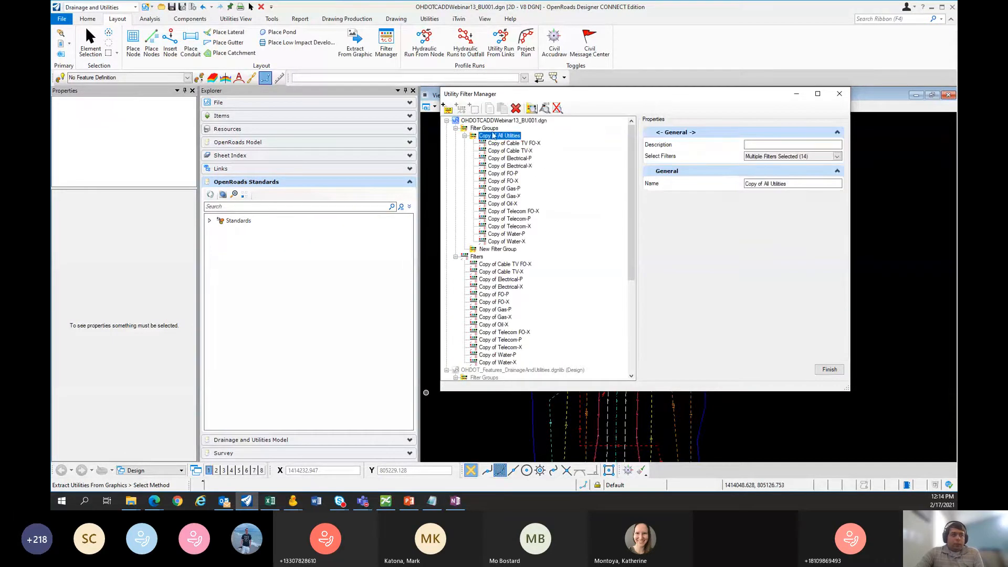
# Step: Review the settings of the copied filters in the Copy of All Utilities group, including the Cable TV-X copy
pyautogui.click(507, 151)
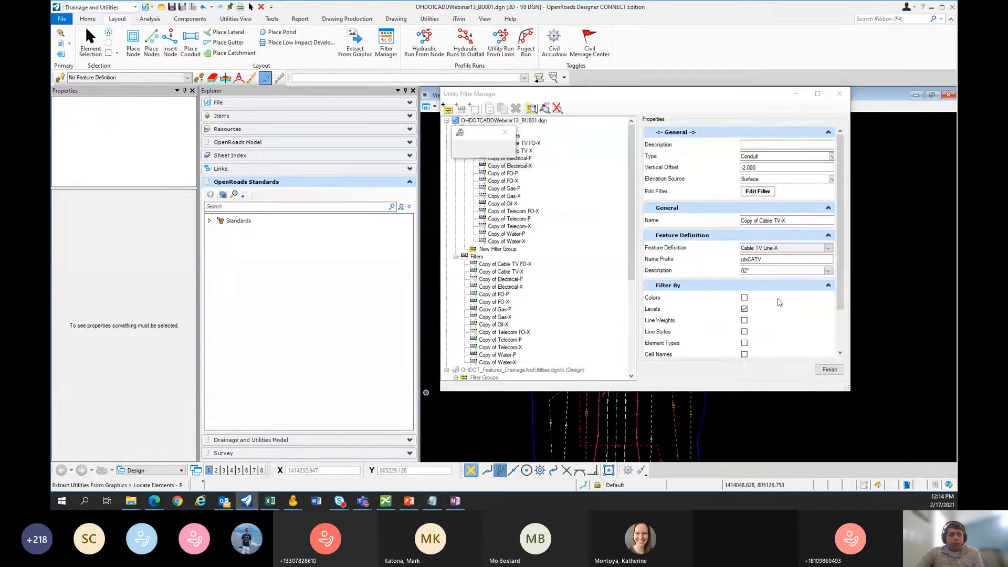
pyautogui.click(504, 188)
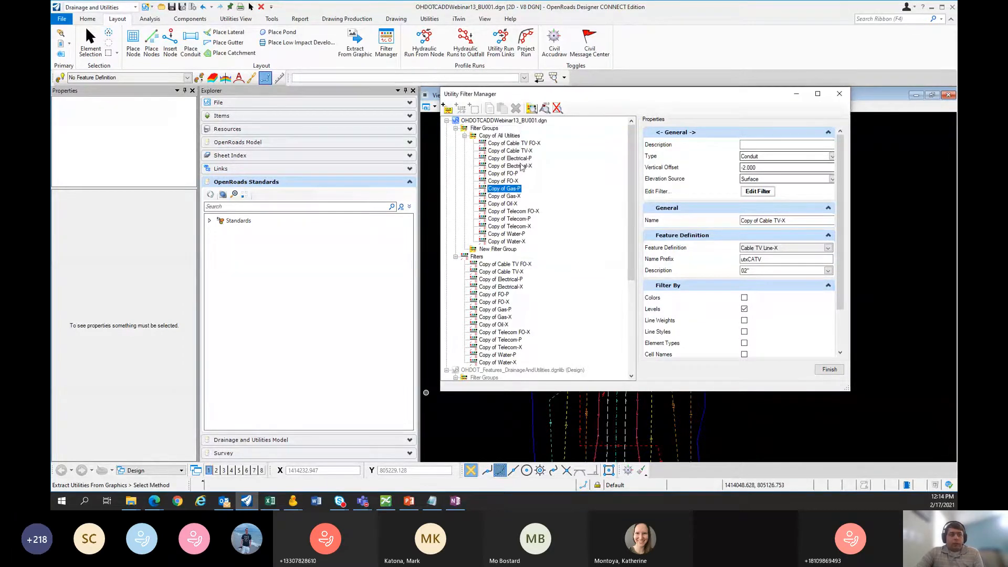
pyautogui.click(501, 158)
pyautogui.click(493, 136)
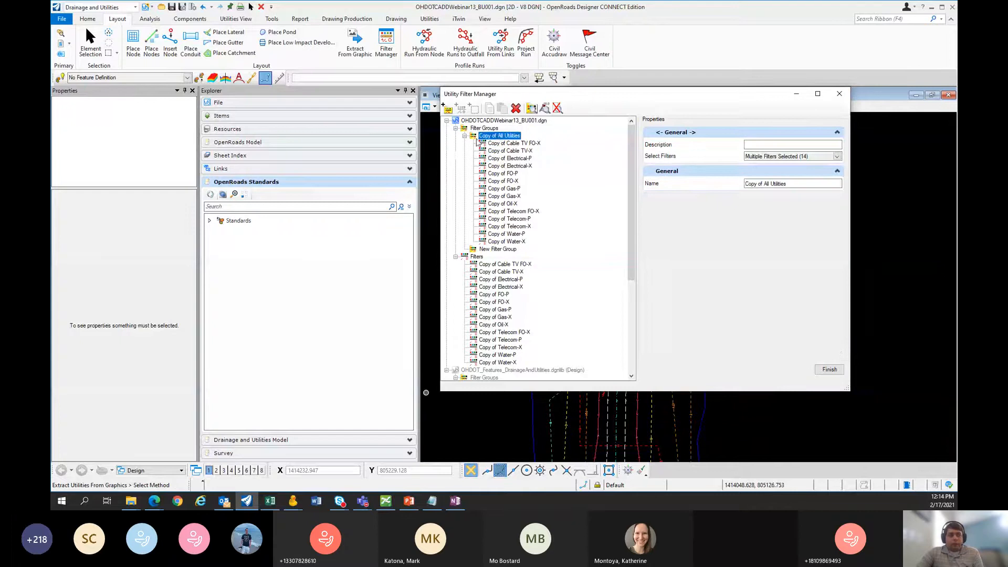
pyautogui.click(486, 129)
pyautogui.click(493, 136)
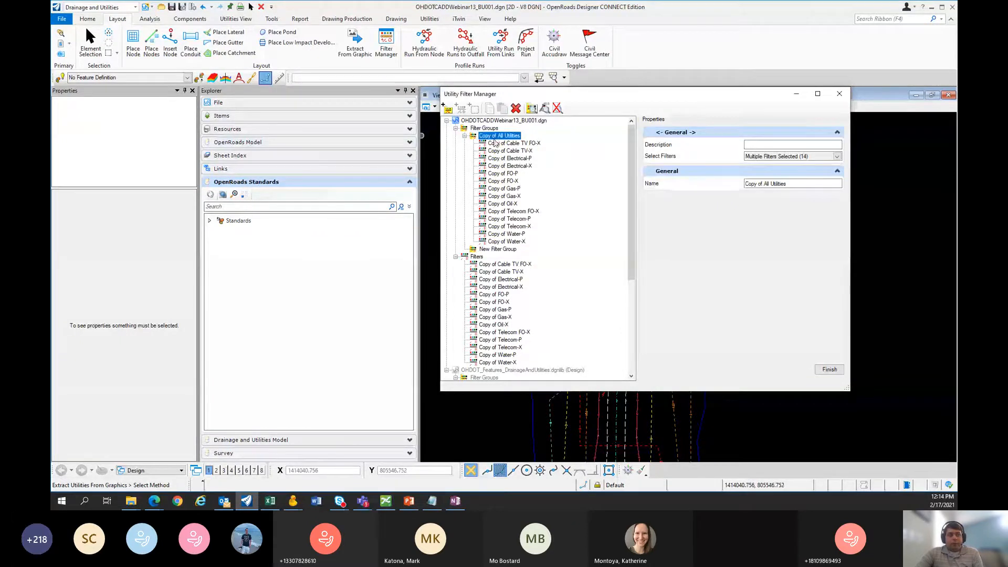
# Step: Close the Utility Filter Manager and move the Extract Utilities From Graphics dialog clear of the utility lines
pyautogui.click(839, 94)
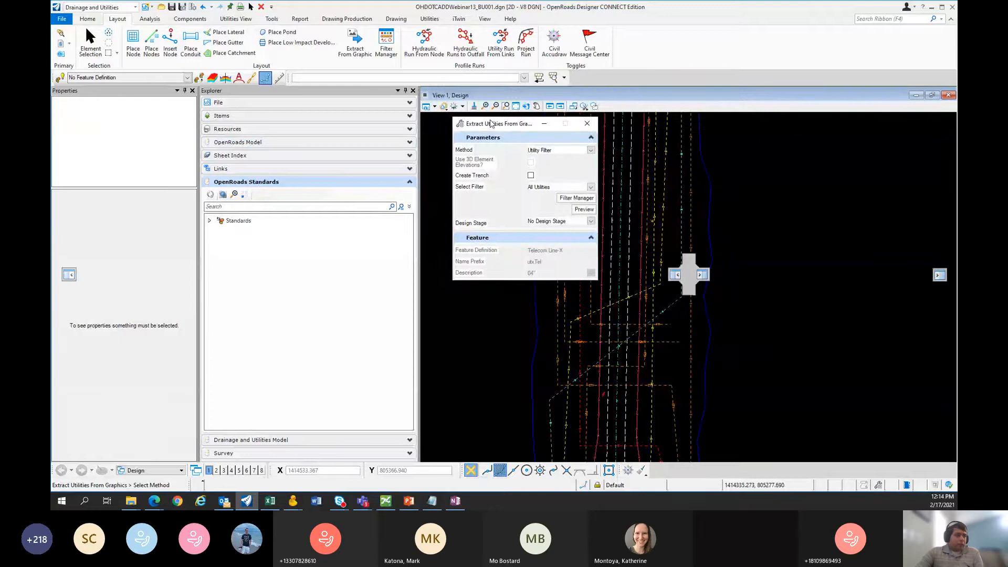
pyautogui.moveTo(491, 123); pyautogui.dragTo(779, 130)
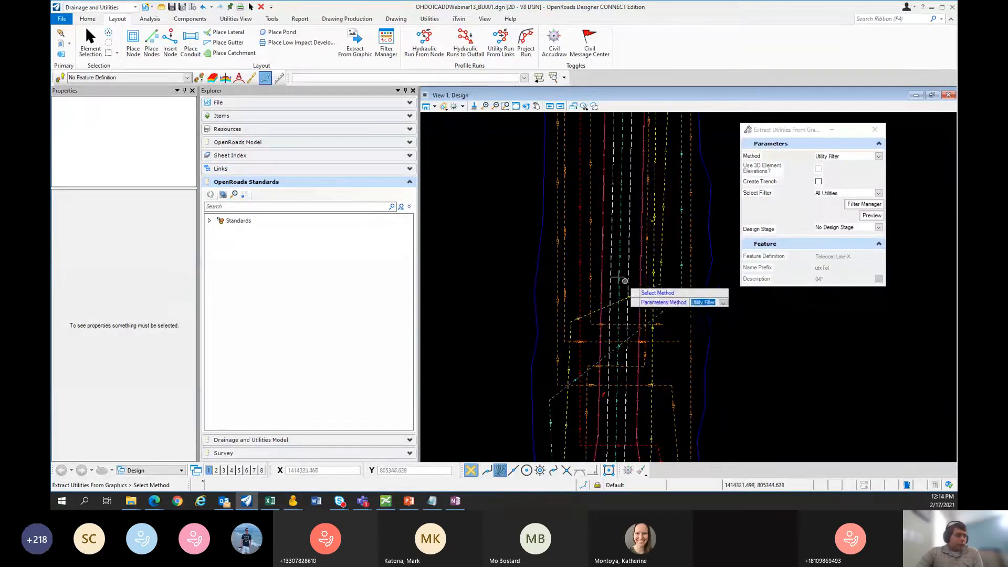
pyautogui.moveTo(779, 132); pyautogui.dragTo(756, 134)
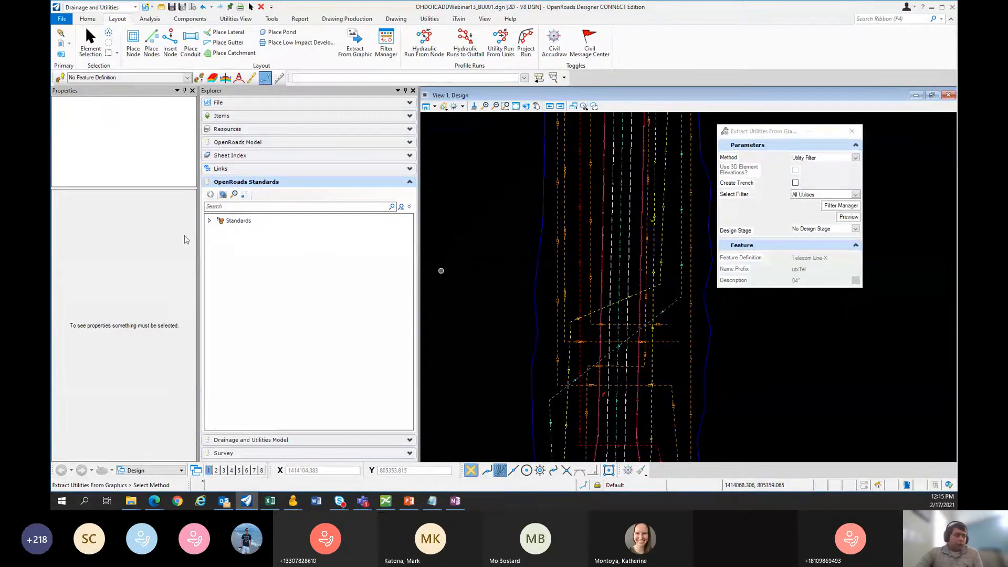
# Step: Find the Conduit feature definitions of the OHDOT_Features_DrainageAndUtilities library in the OpenRoads Standards
pyautogui.click(209, 222)
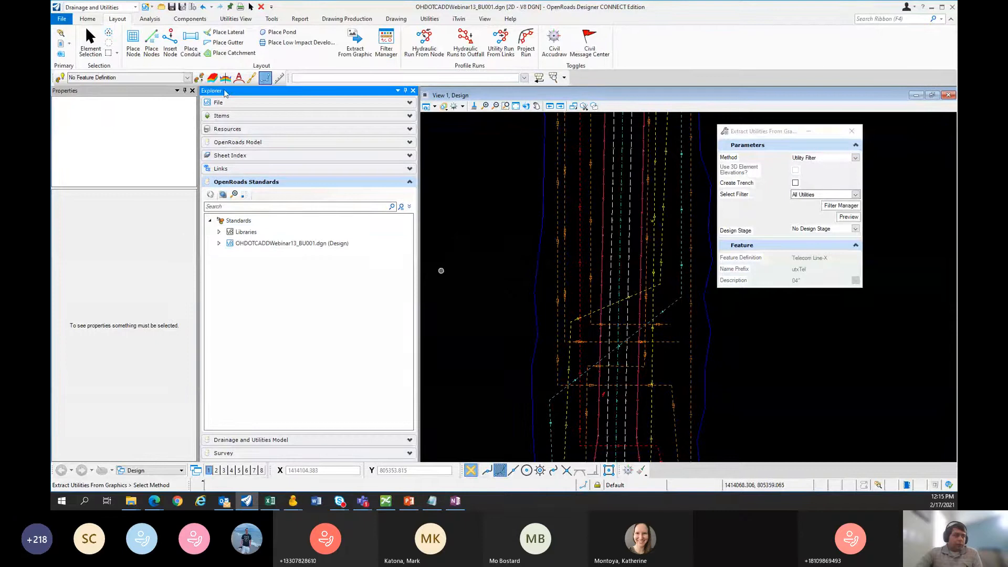
pyautogui.click(231, 244)
pyautogui.click(219, 243)
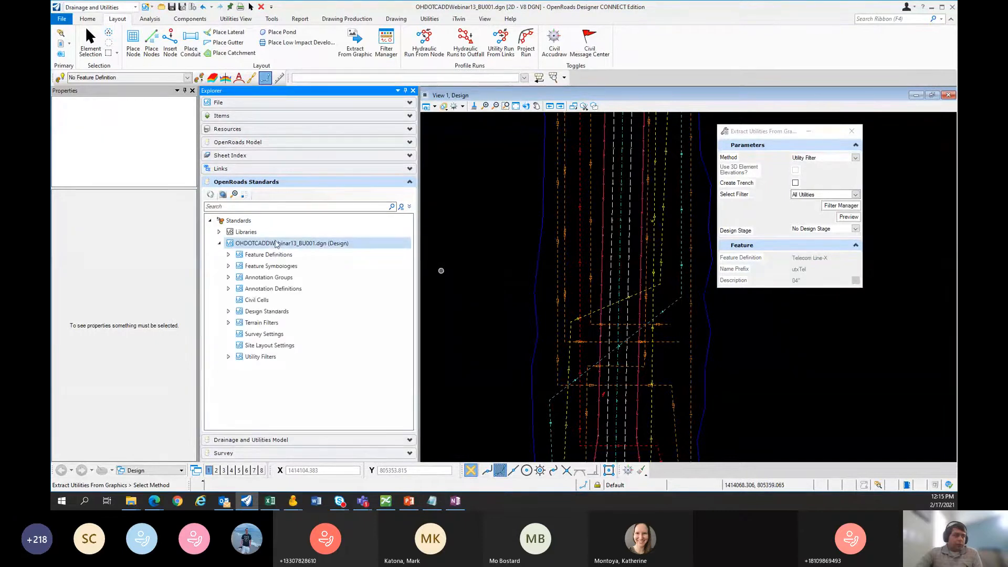
pyautogui.click(221, 232)
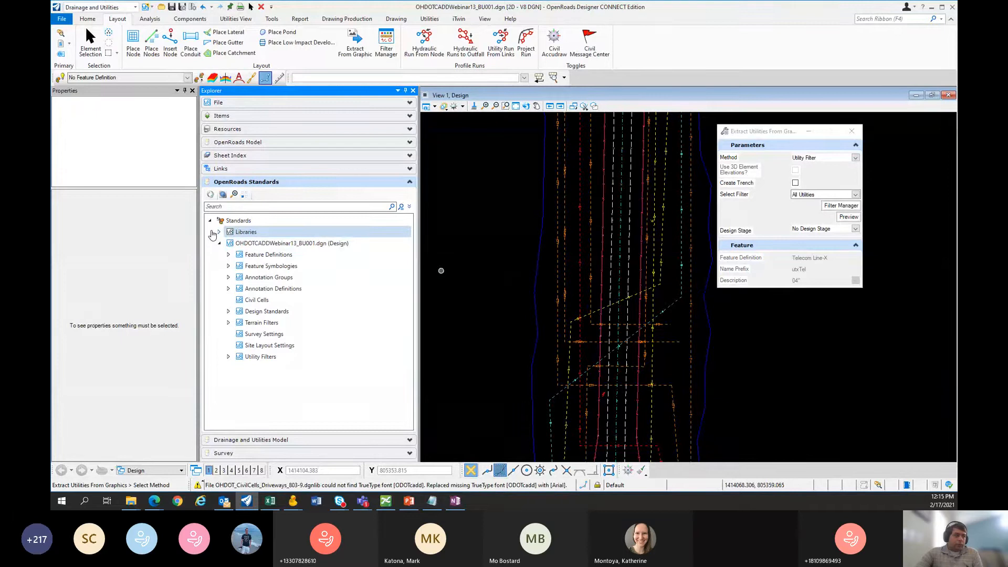
pyautogui.click(218, 245)
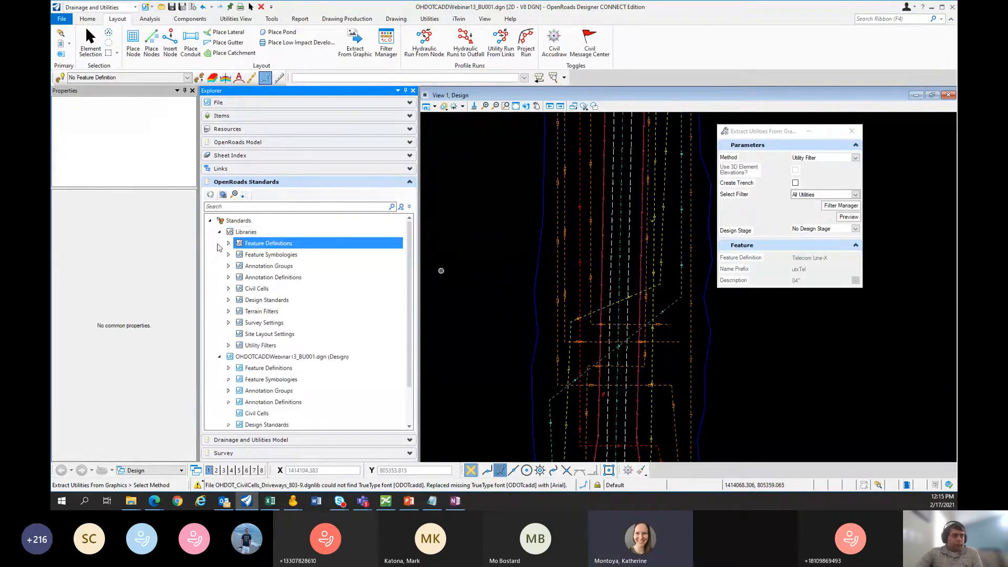
pyautogui.click(228, 243)
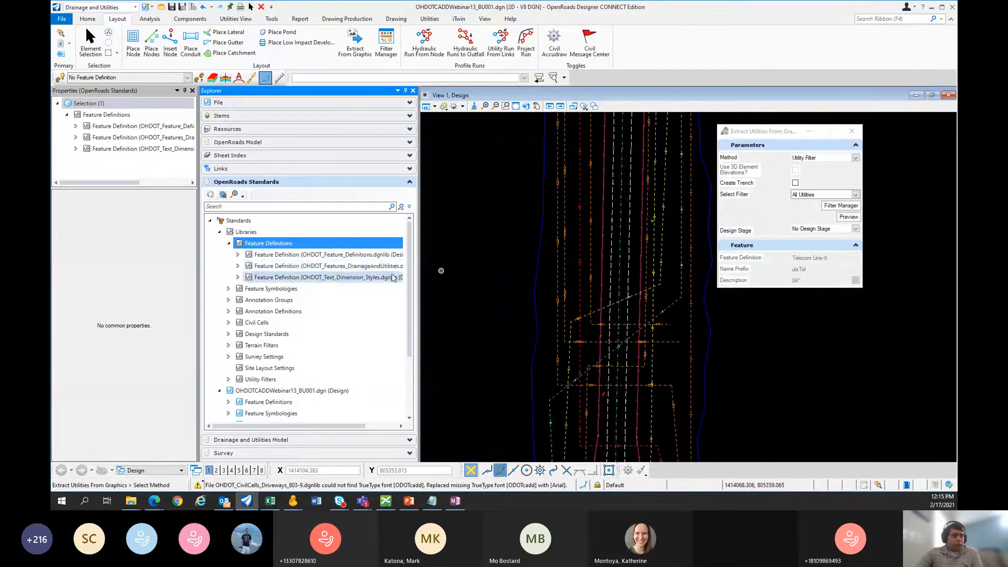
pyautogui.click(238, 266)
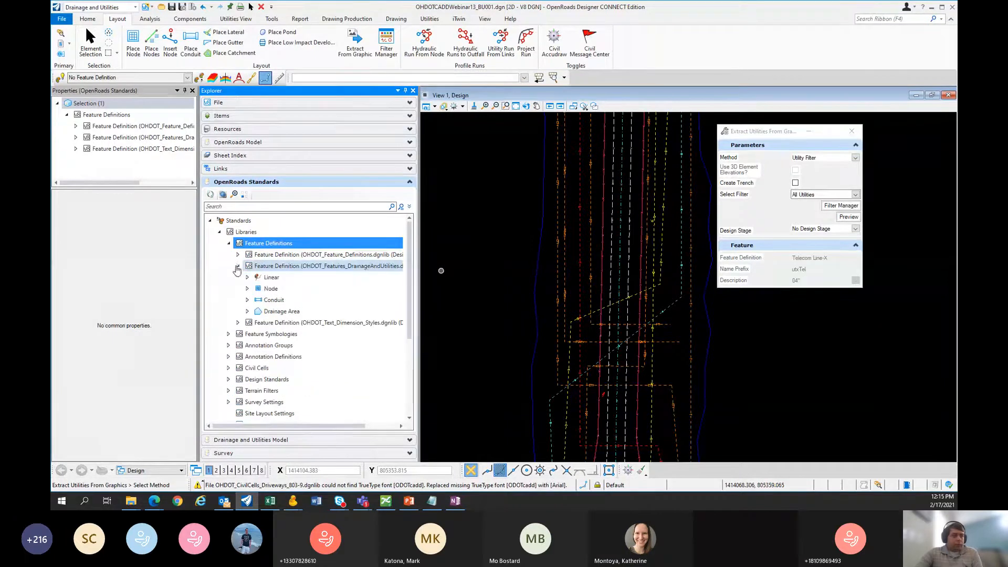
pyautogui.click(248, 300)
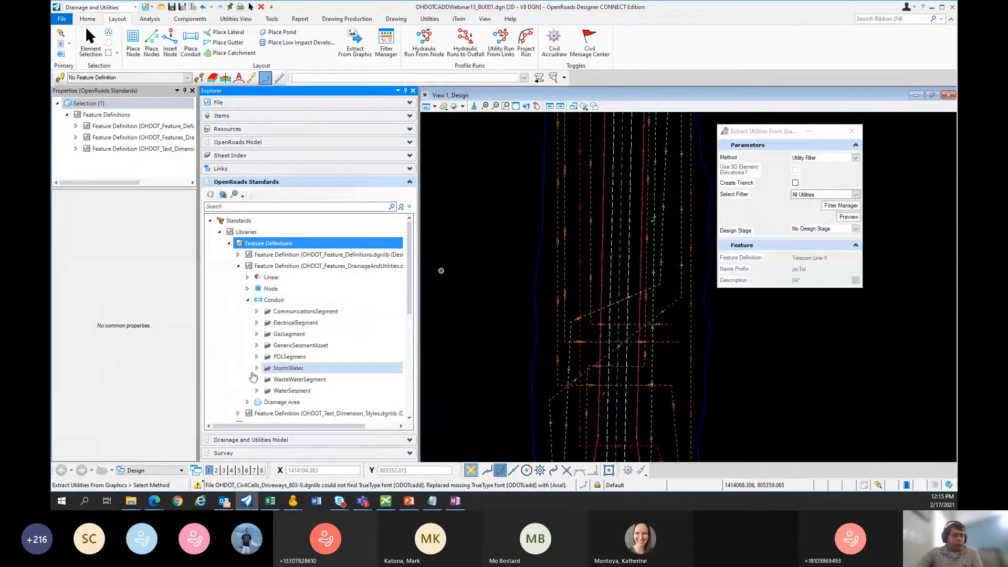
# Step: Look through the proposed StormWater conduit feature definitions, and collapse the StormWater folder when finished
pyautogui.click(255, 368)
pyautogui.scroll(-1, 257, 367)
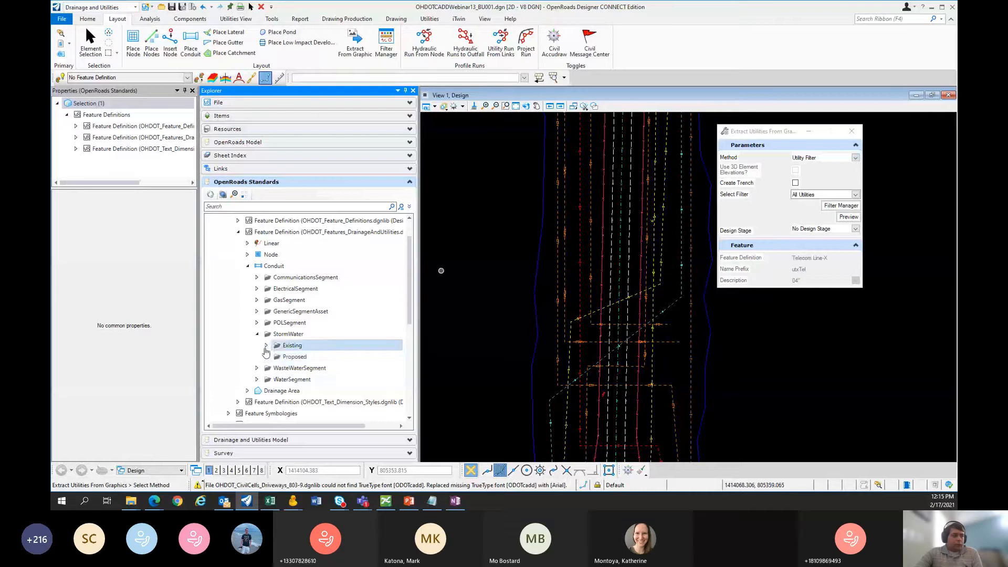
pyautogui.click(266, 357)
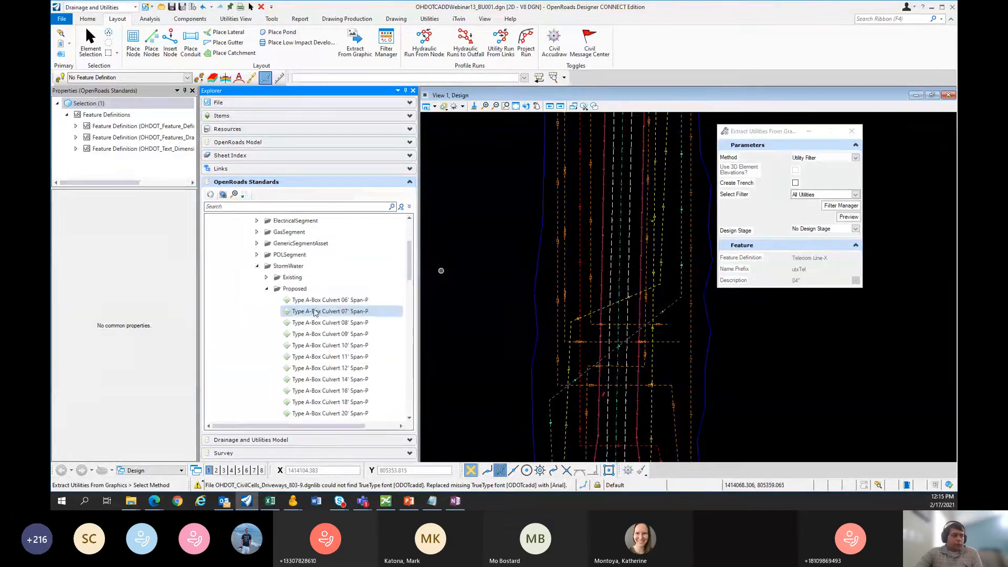
pyautogui.scroll(-6, 317, 347)
pyautogui.scroll(-1, 315, 341)
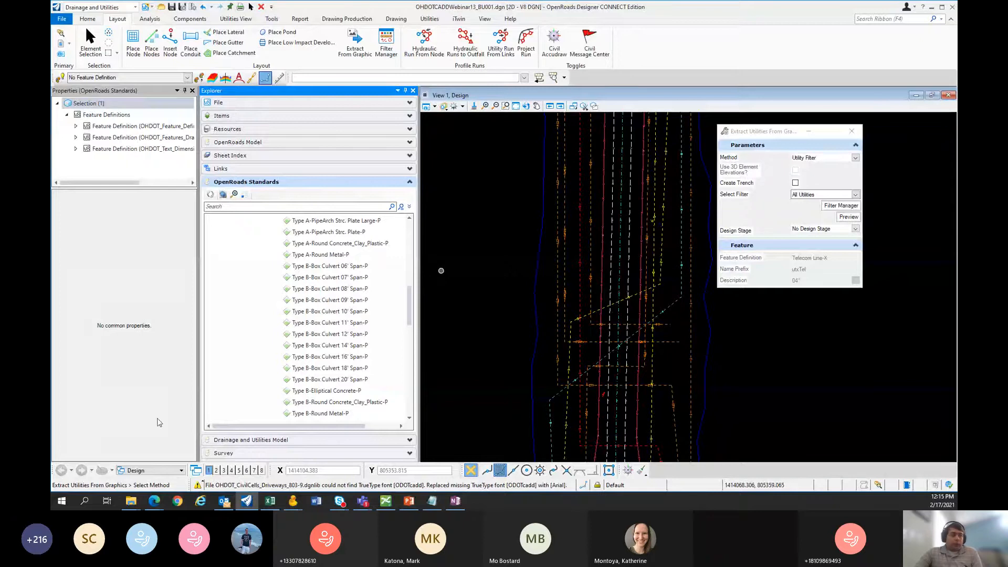
pyautogui.scroll(5, 296, 334)
pyautogui.scroll(3, 296, 334)
pyautogui.click(265, 326)
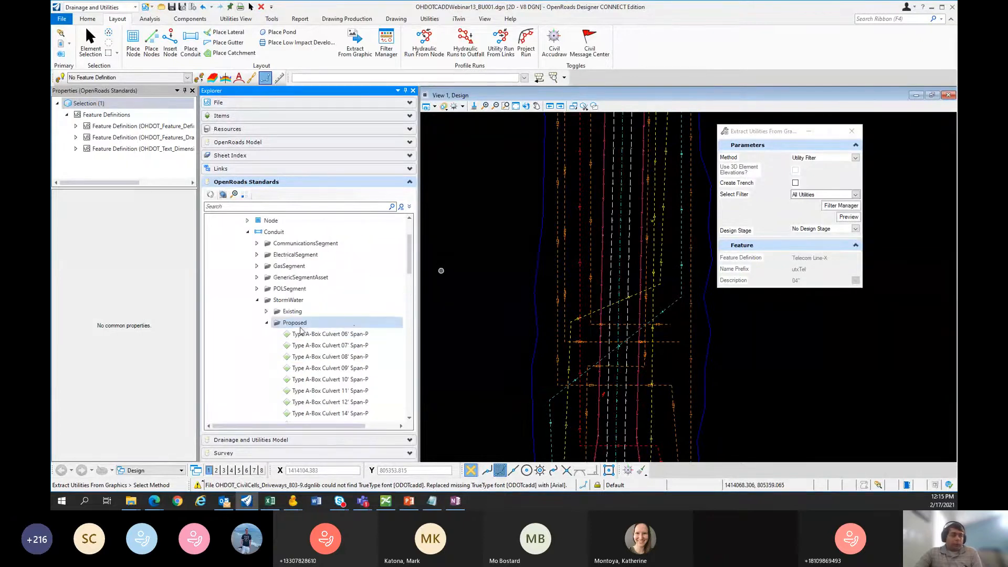
pyautogui.click(267, 323)
pyautogui.click(288, 312)
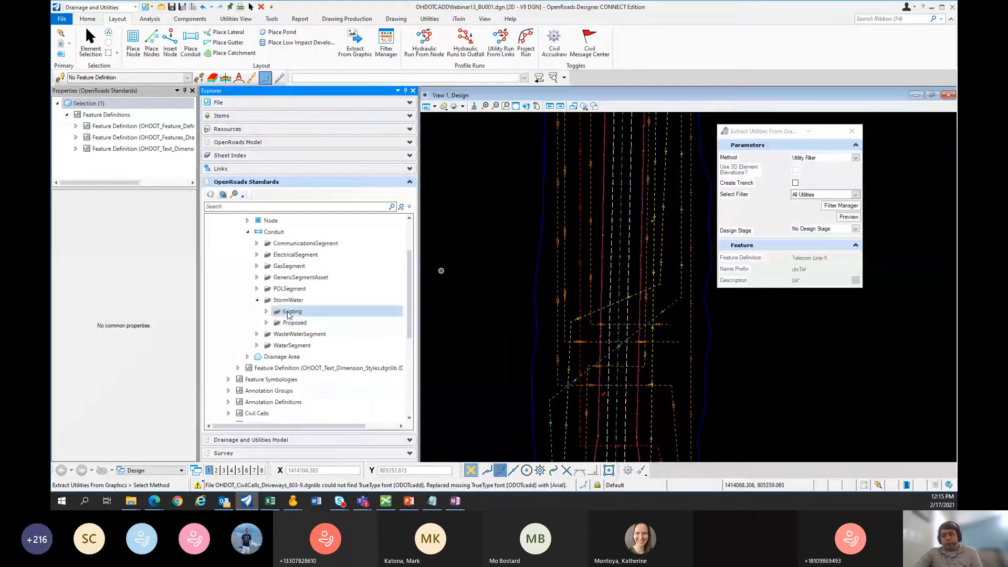
pyautogui.click(282, 301)
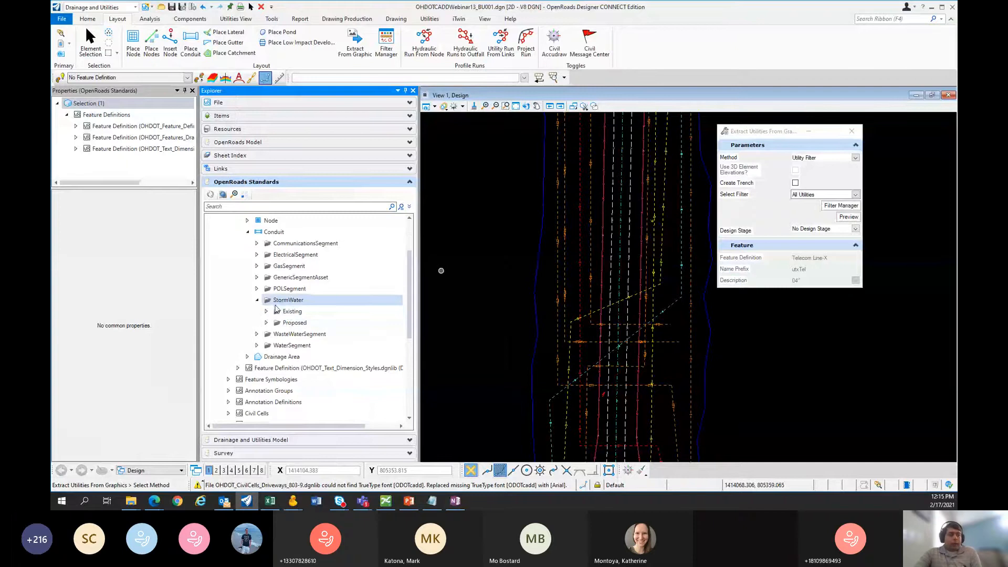
pyautogui.click(257, 300)
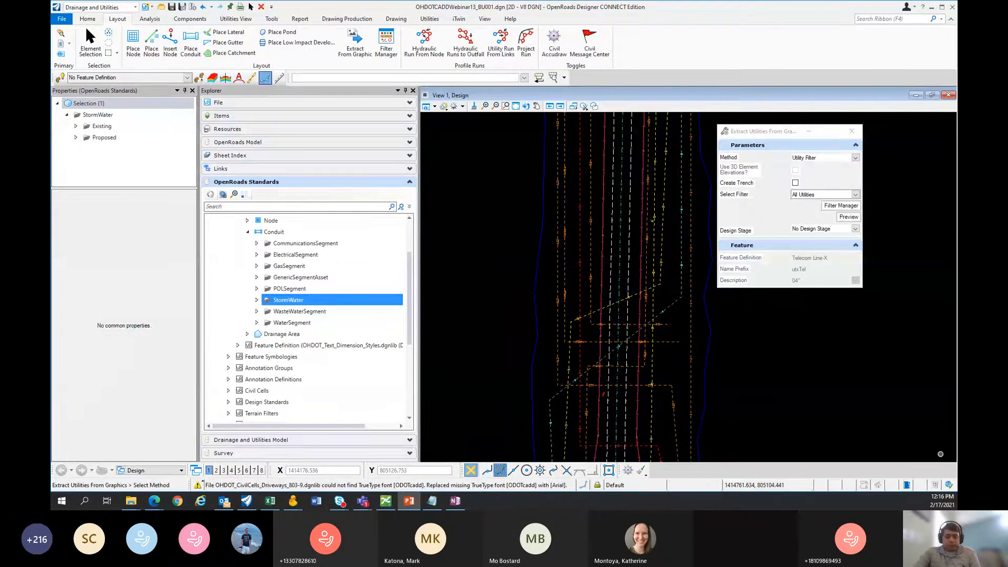
# Step: Switch to the PowerPoint slide show, consult the New Drainage & Utility Features slide, and return to OpenRoads Designer
pyautogui.hotkey('shift', 'F5')
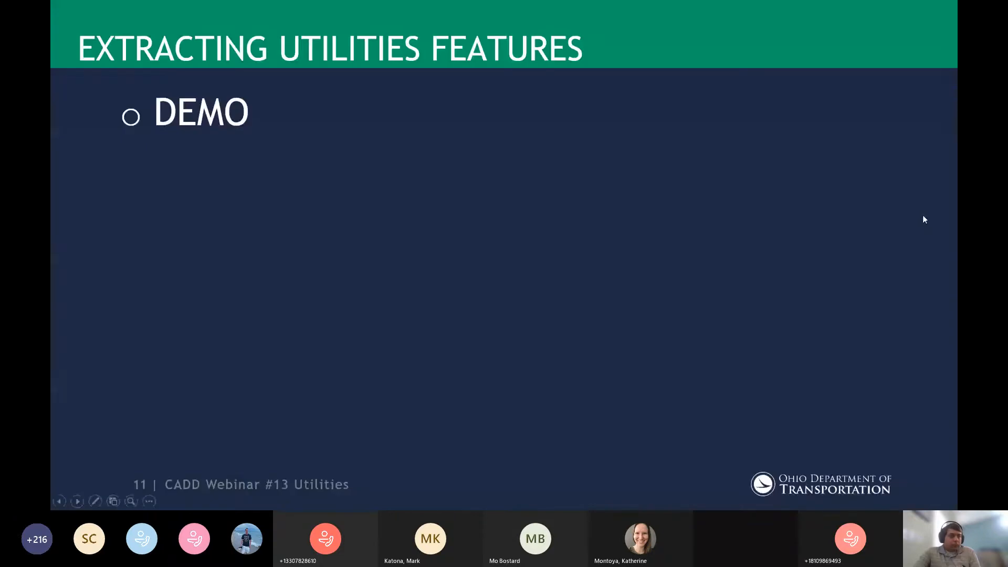
pyautogui.scroll(2, 924, 219)
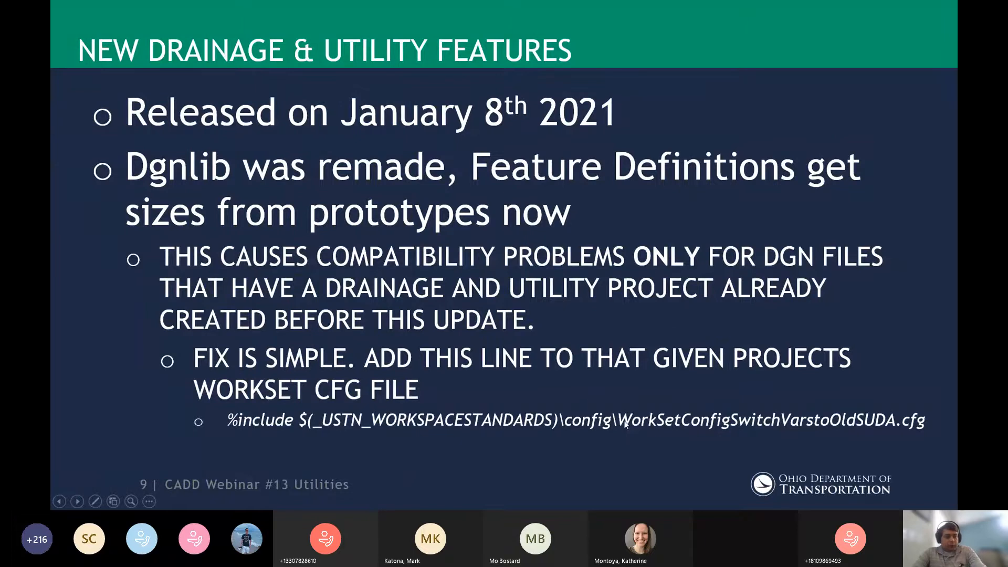
pyautogui.hotkey('alt', 'Tab')
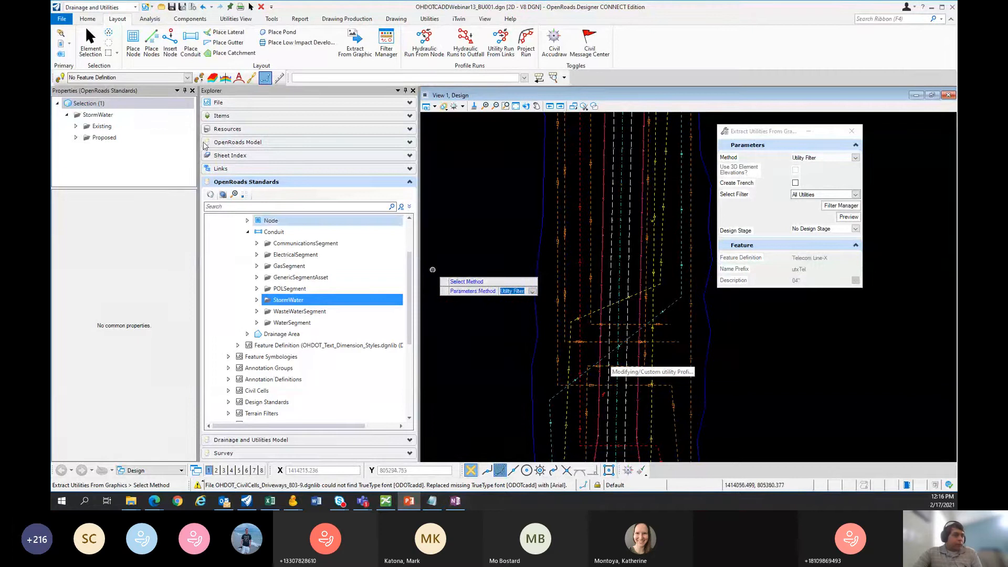
# Step: Restart Extract From Graphic and set the extraction method to Selection
pyautogui.press('Escape')
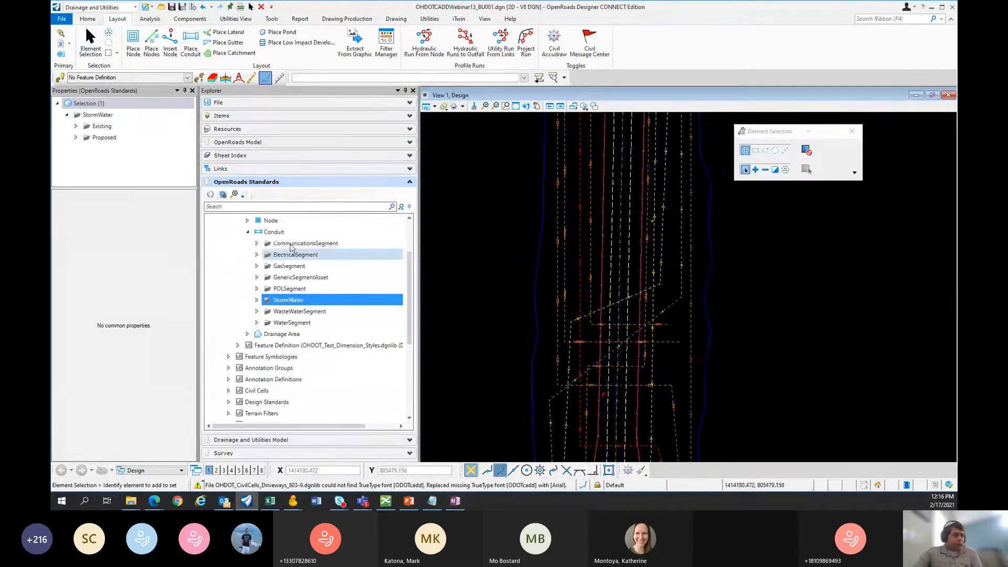
pyautogui.click(355, 40)
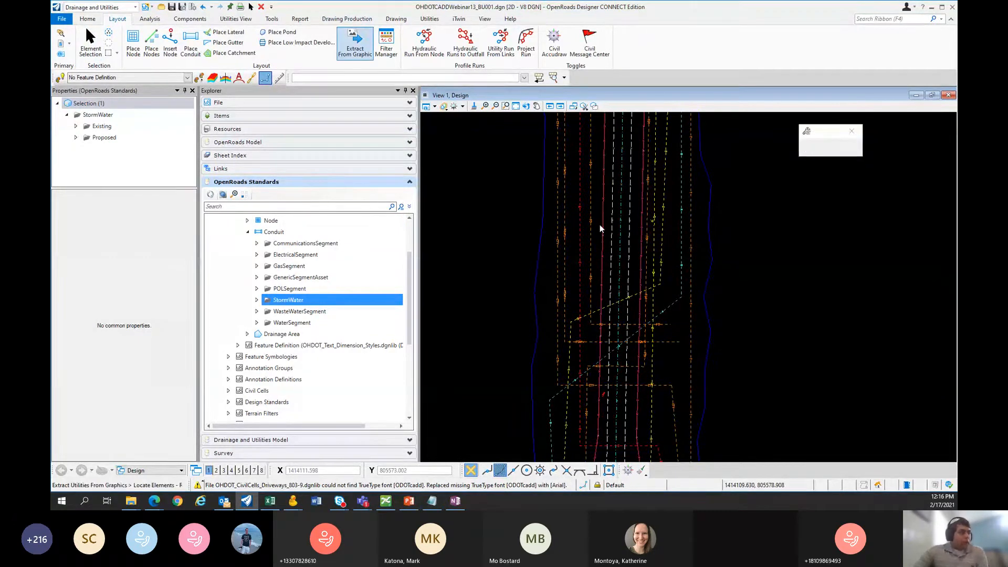
pyautogui.click(353, 54)
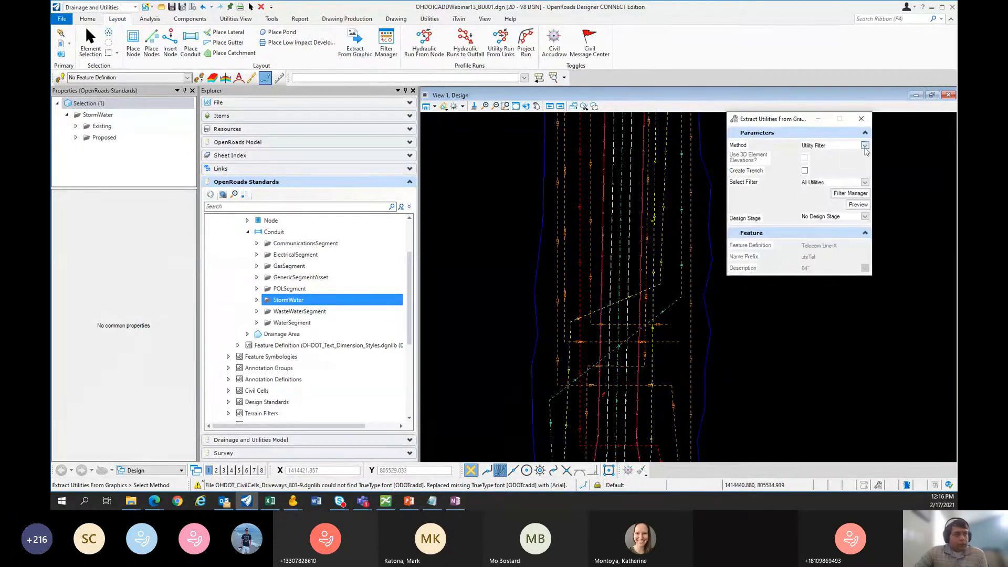
pyautogui.click(865, 145)
pyautogui.click(811, 156)
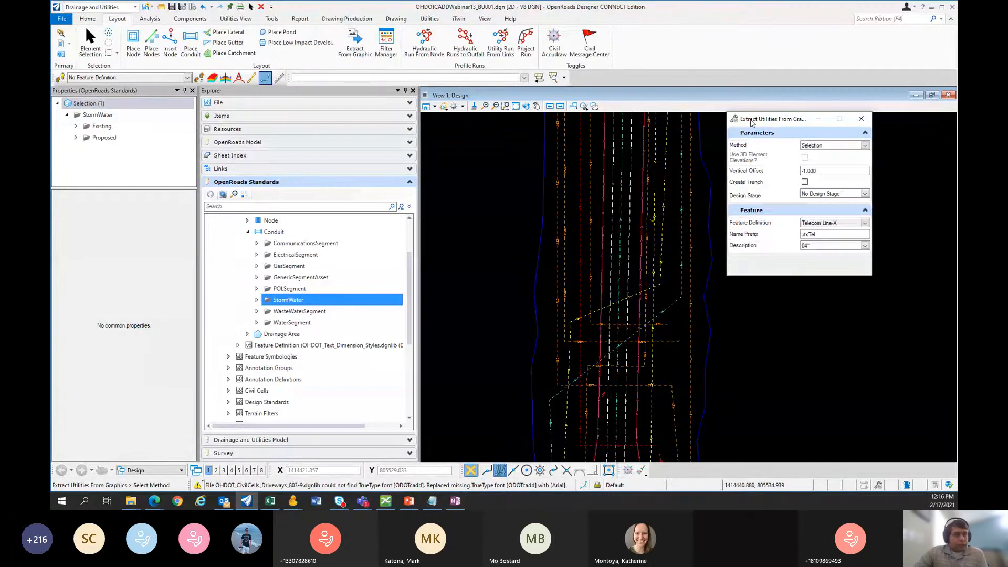
# Step: Review the vertical offset, trench, feature definition and description settings for the extraction, moving the dialog clear of the utility lines
pyautogui.moveTo(752, 123); pyautogui.dragTo(773, 122)
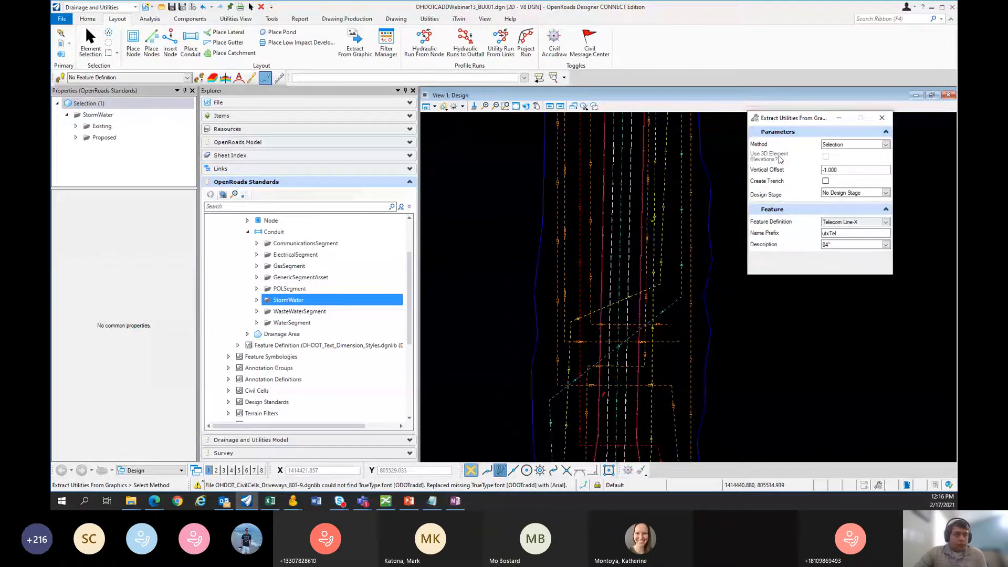
pyautogui.moveTo(781, 121); pyautogui.dragTo(794, 123)
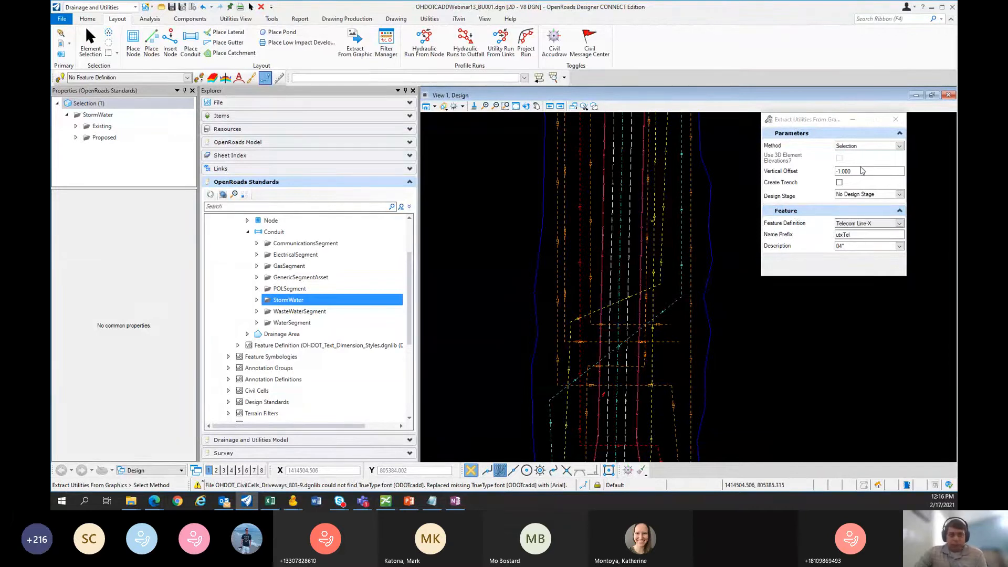
pyautogui.click(839, 174)
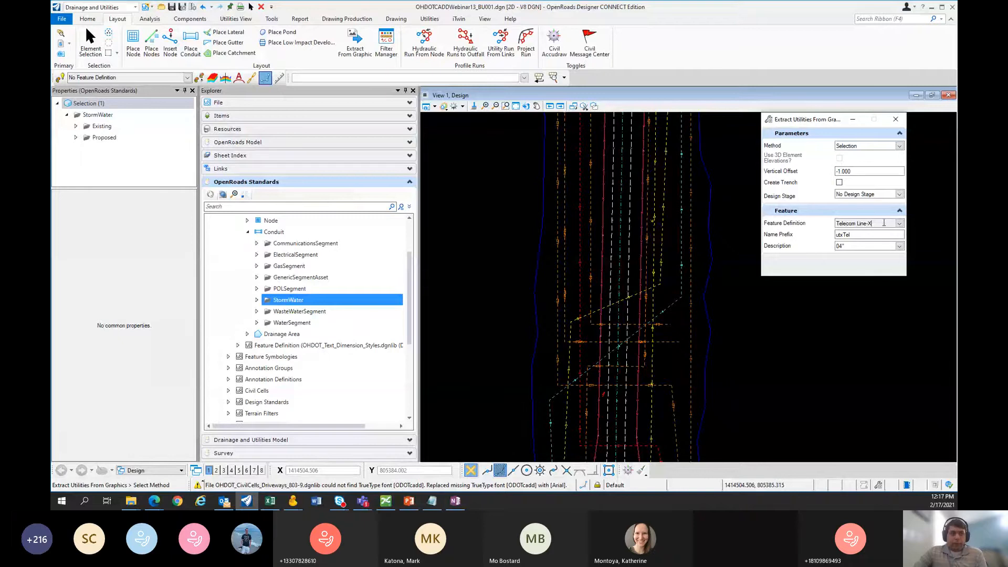
pyautogui.click(899, 247)
pyautogui.click(800, 246)
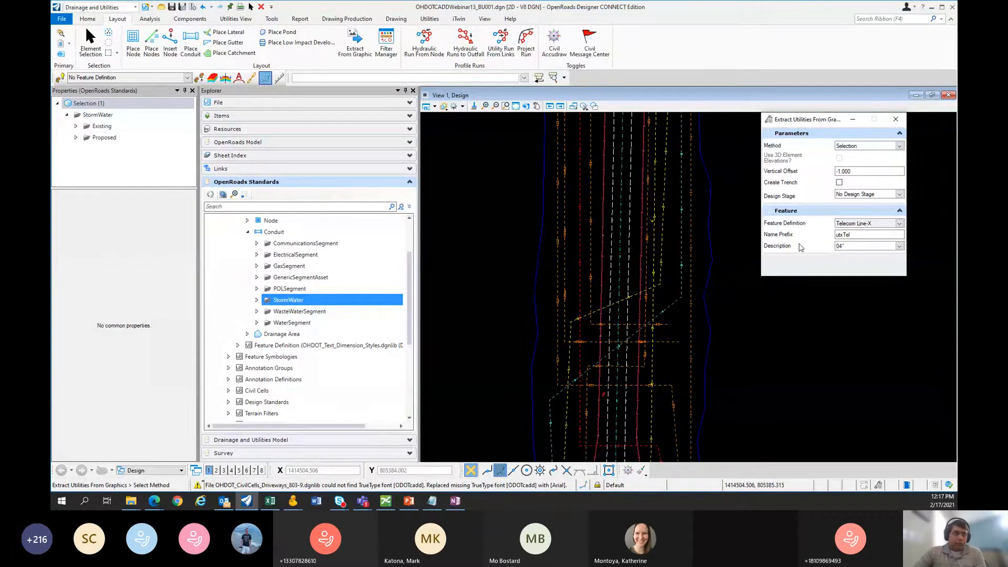
pyautogui.moveTo(791, 119); pyautogui.dragTo(777, 126)
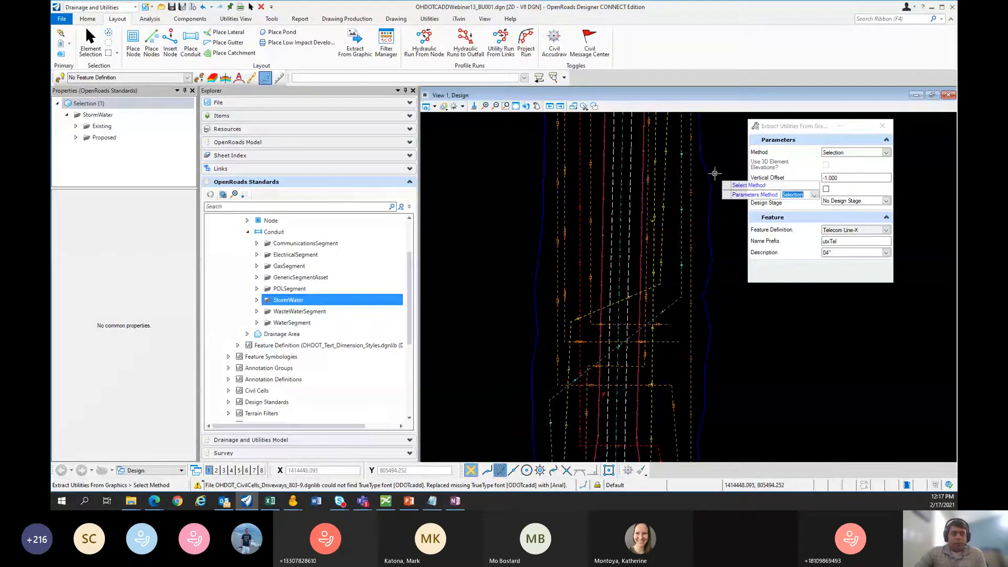
# Step: Extract the easternmost telecom line as Telecom Line-X with a -1.000 vertical offset, using the active terrain model and no trench
pyautogui.click(721, 216)
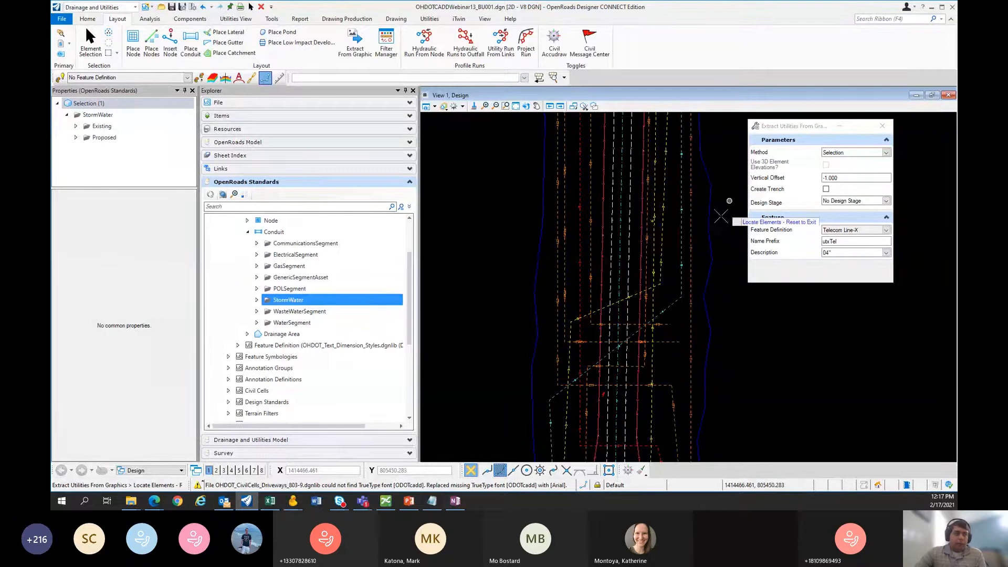
pyautogui.click(690, 226)
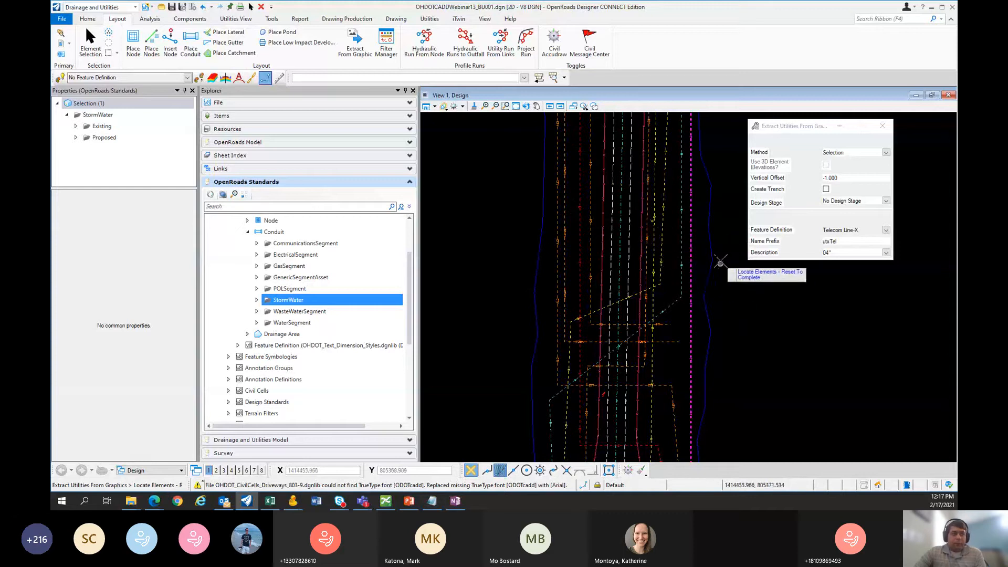
pyautogui.click(822, 242)
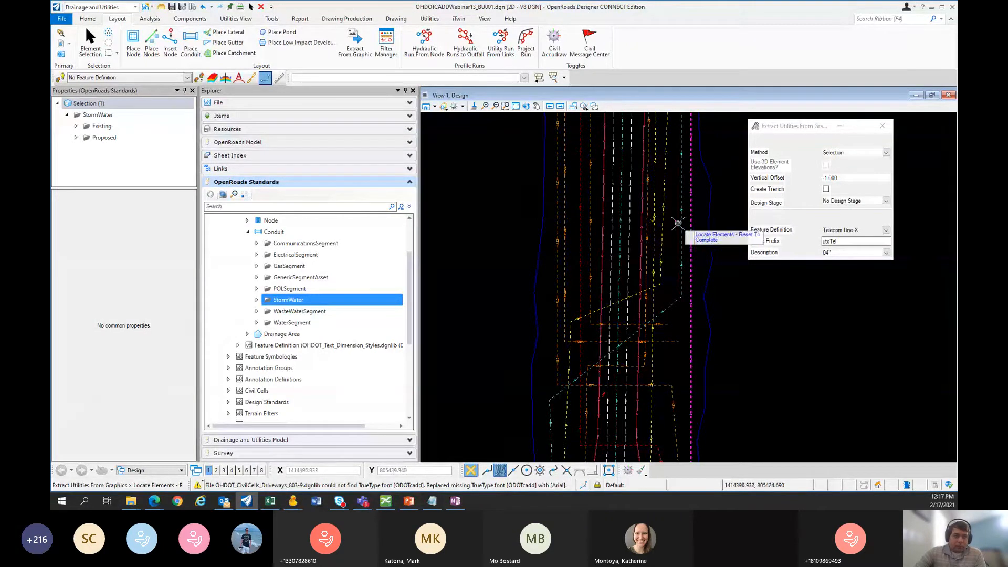
pyautogui.rightClick(721, 211)
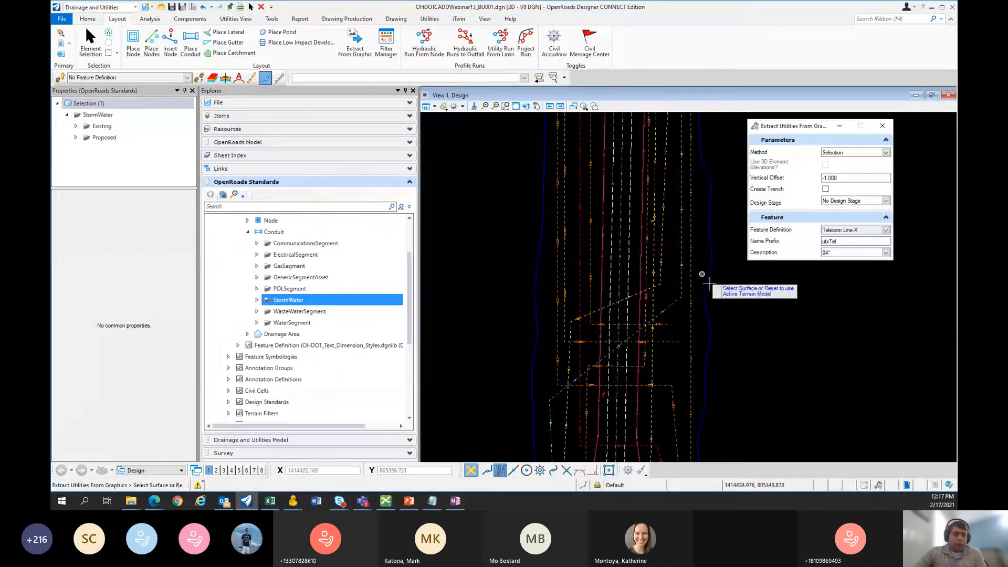
pyautogui.rightClick(712, 260)
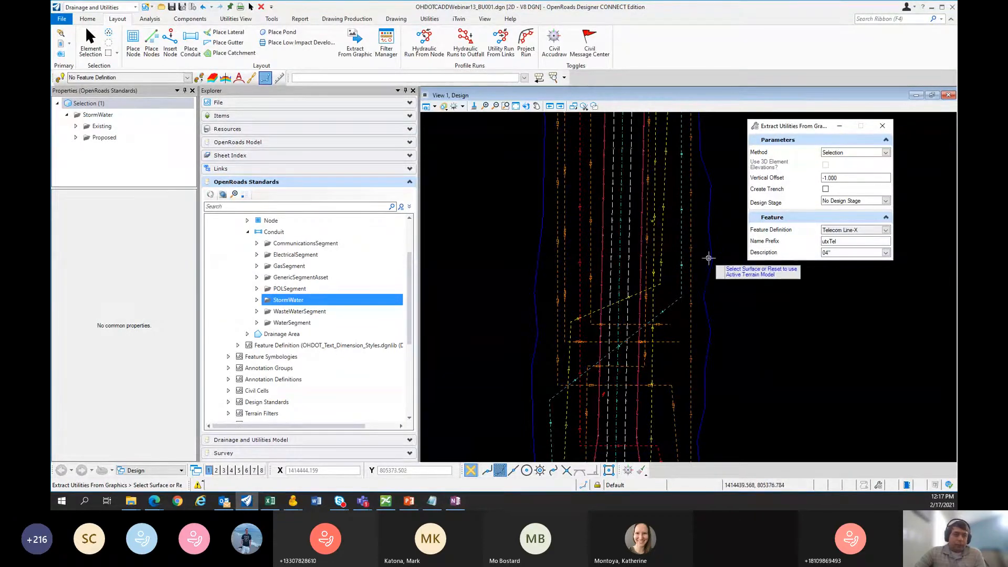
pyautogui.click(728, 280)
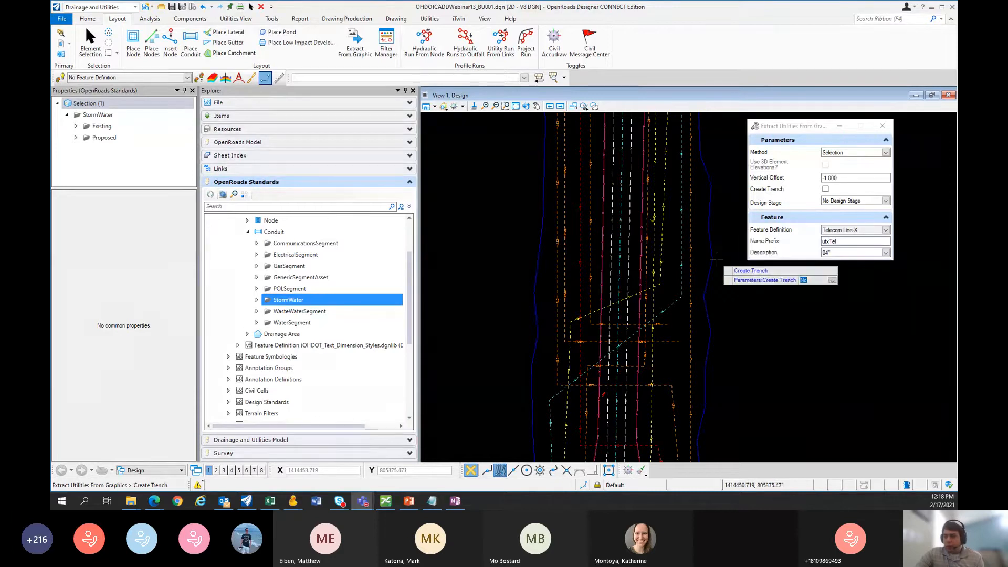
pyautogui.click(728, 206)
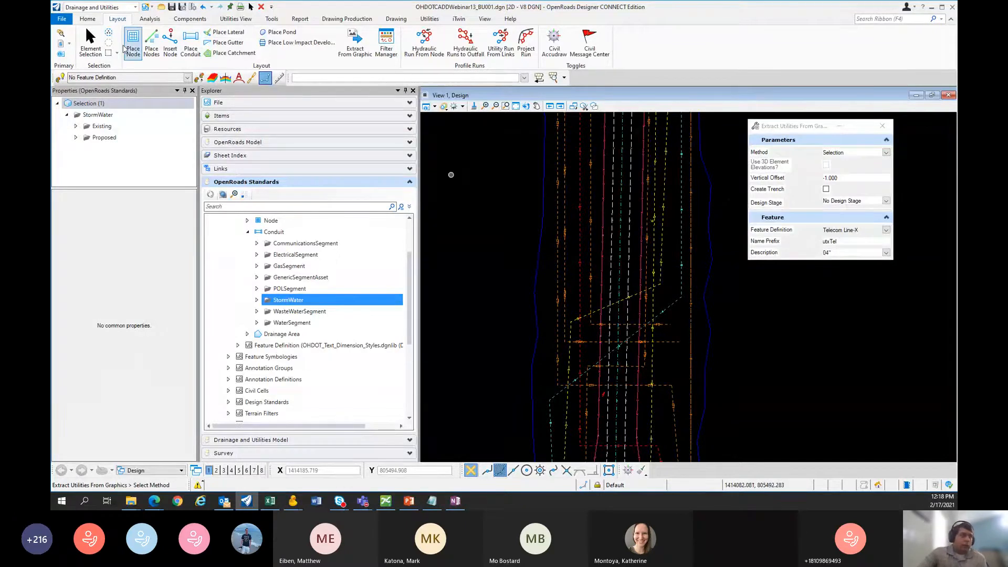
pyautogui.click(91, 43)
# Step: Switch to the 2 Views Plan/3D layout and rotate the 3D view to show the extracted telecom line at an angle
pyautogui.rightClick(730, 236)
pyautogui.moveTo(740, 242)
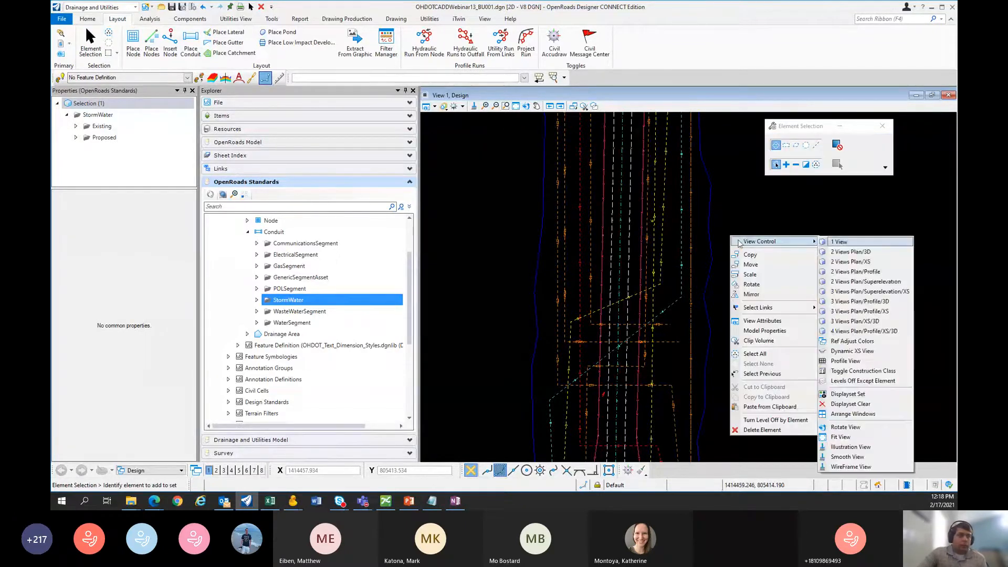
pyautogui.click(847, 252)
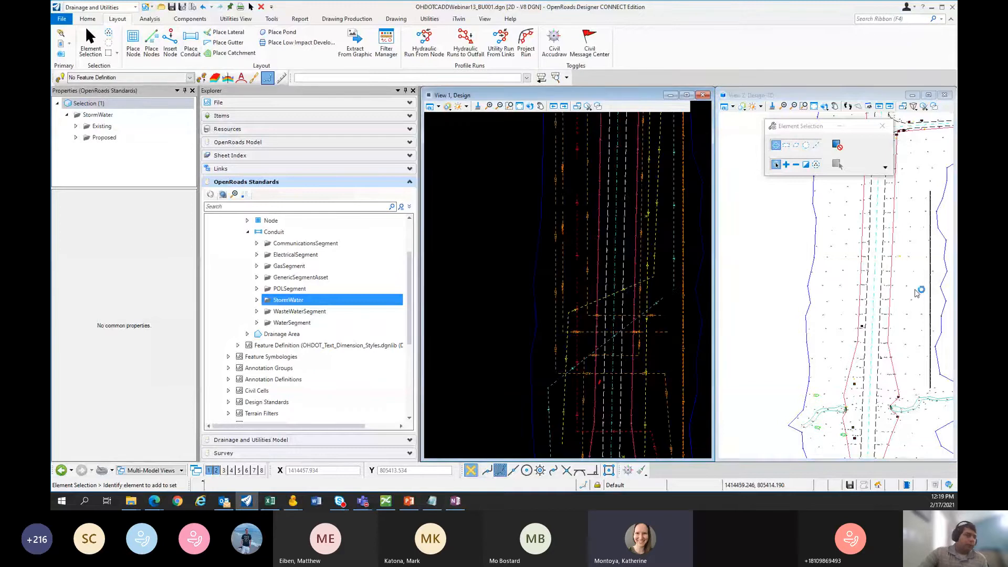
pyautogui.scroll(-3, 918, 288)
pyautogui.moveTo(918, 289); pyautogui.dragTo(862, 257, button='middle')
pyautogui.scroll(5, 868, 269)
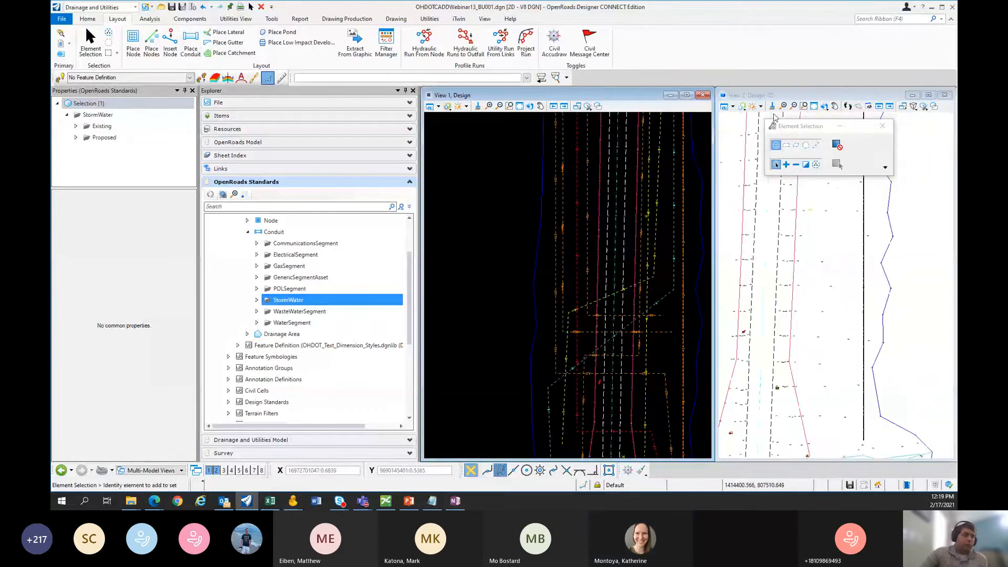
pyautogui.click(824, 106)
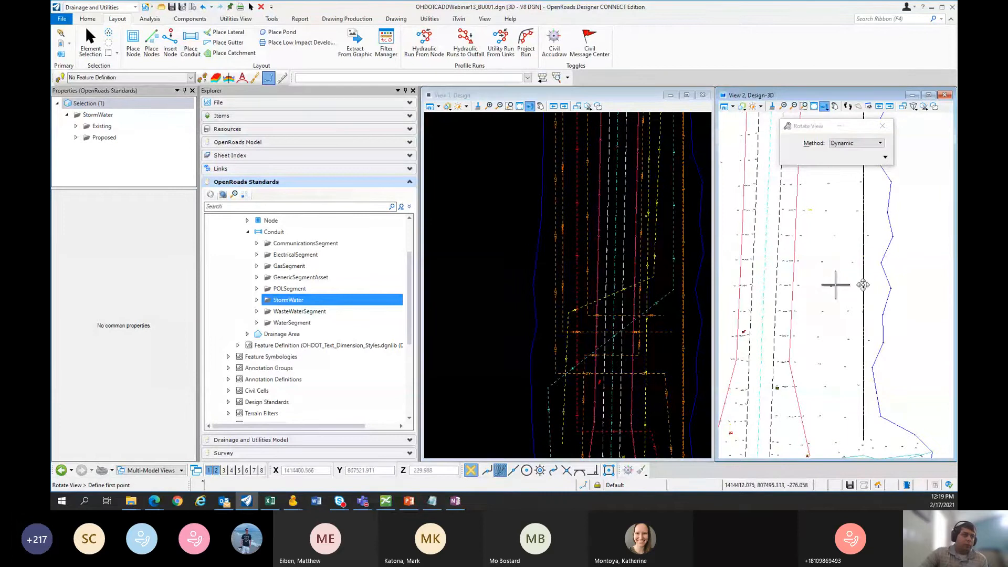
pyautogui.click(839, 286)
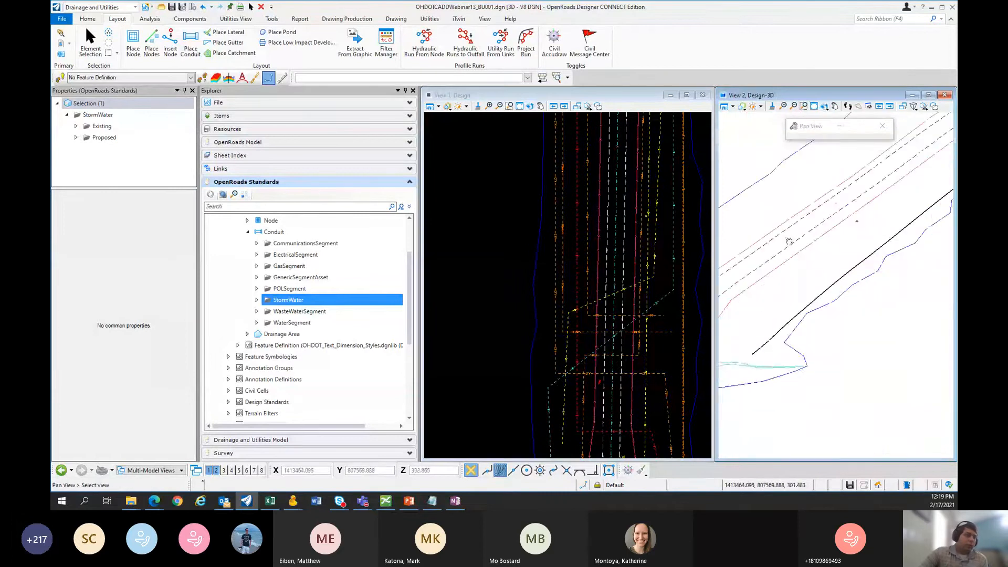
pyautogui.click(790, 247)
# Step: Turn off the UT_X_Telecom level of the OHDOTCADDWebinar13_BU000_MSLineStrings.dgn reference in View 1
pyautogui.scroll(-3, 577, 245)
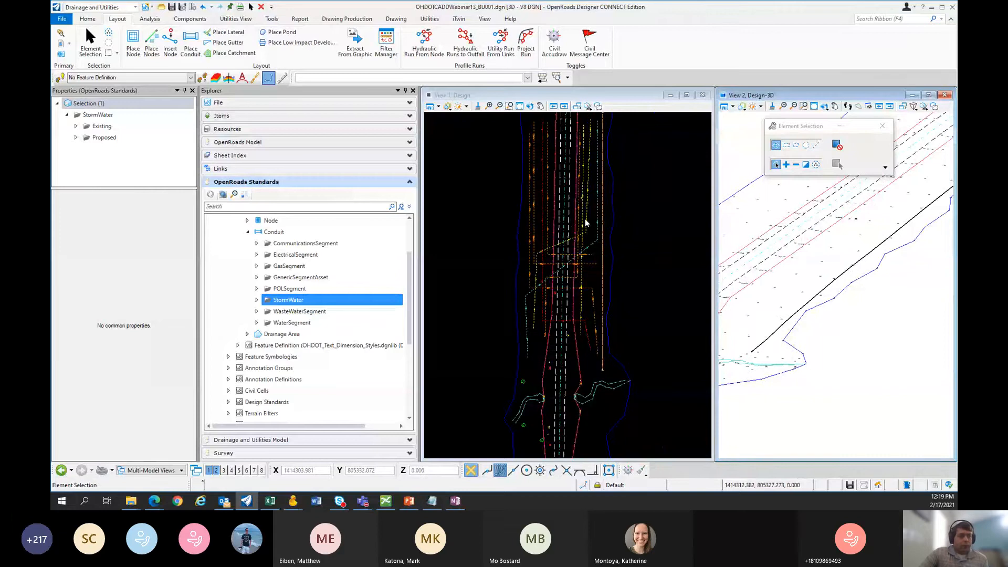
pyautogui.scroll(2, 585, 218)
pyautogui.scroll(-2, 618, 211)
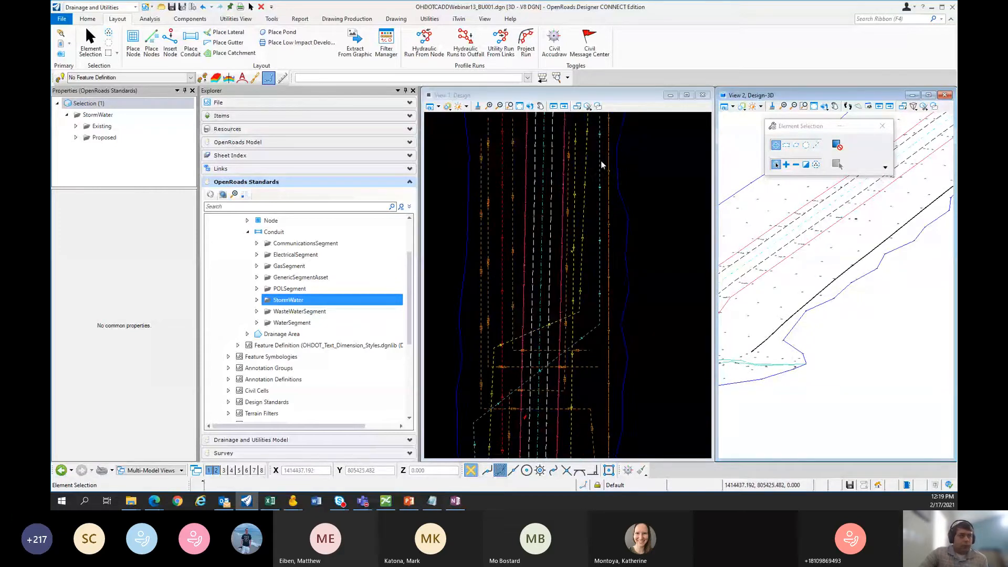
pyautogui.scroll(2, 604, 159)
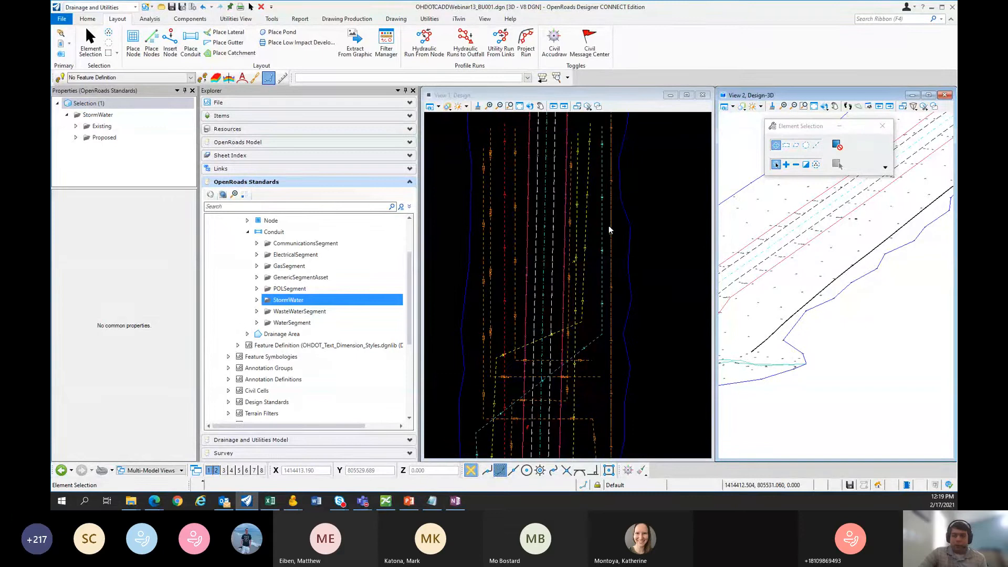
pyautogui.scroll(2, 619, 207)
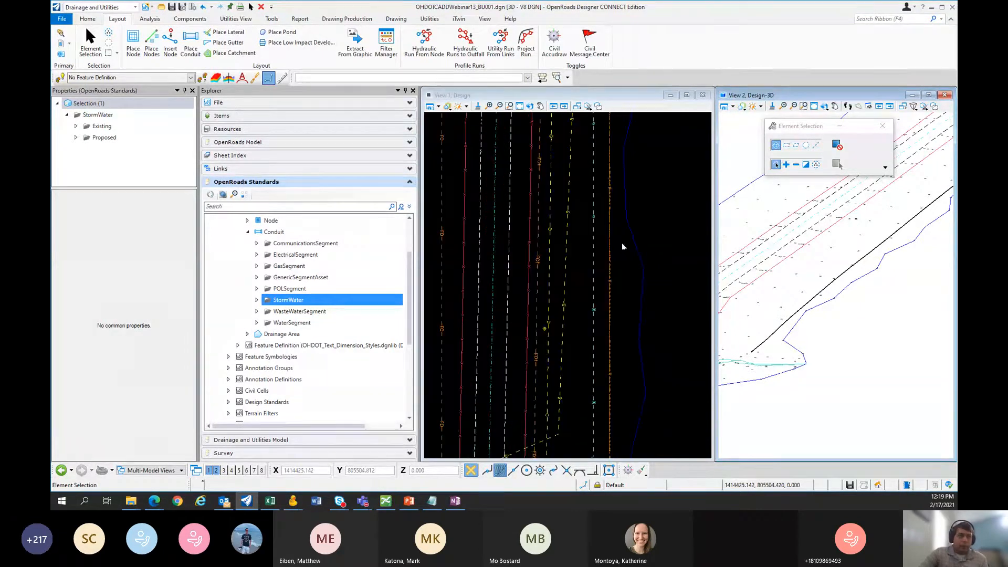
pyautogui.click(87, 19)
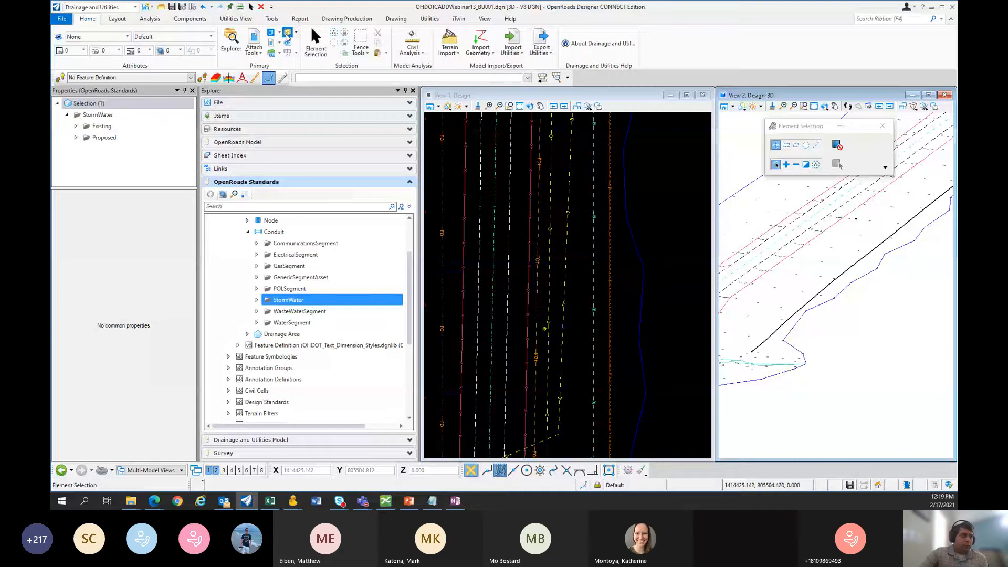
pyautogui.click(288, 33)
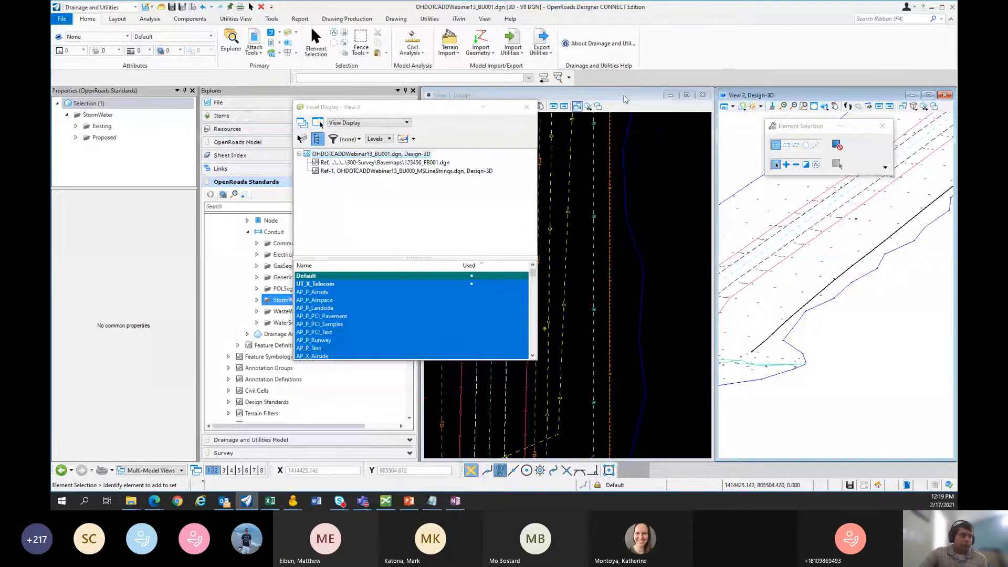
pyautogui.click(625, 99)
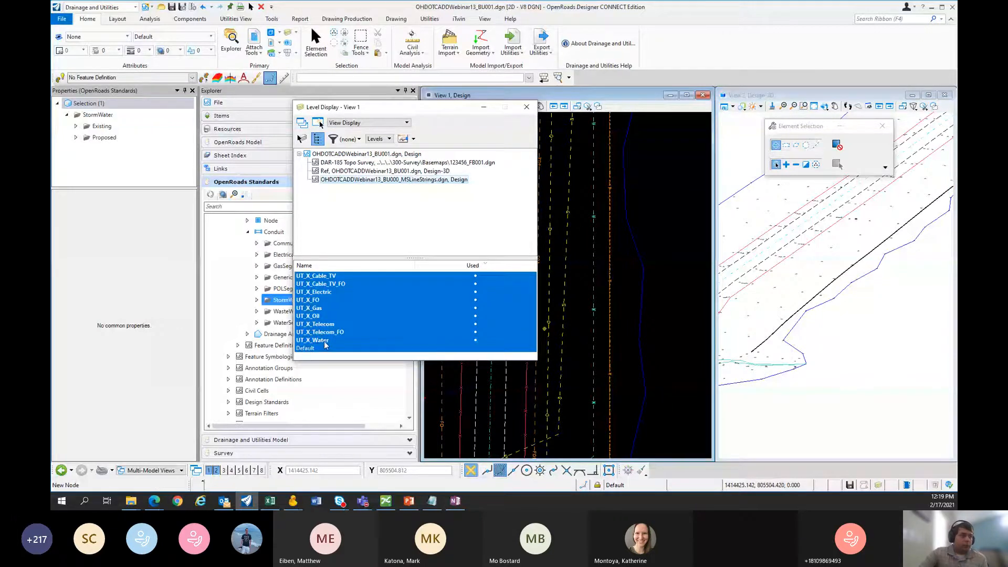
pyautogui.click(318, 324)
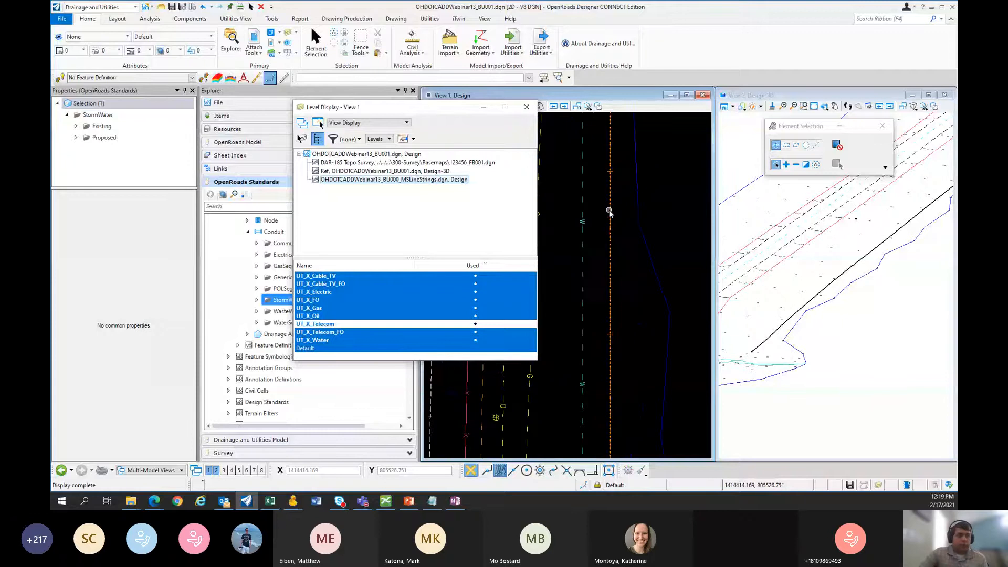
pyautogui.scroll(3, 610, 199)
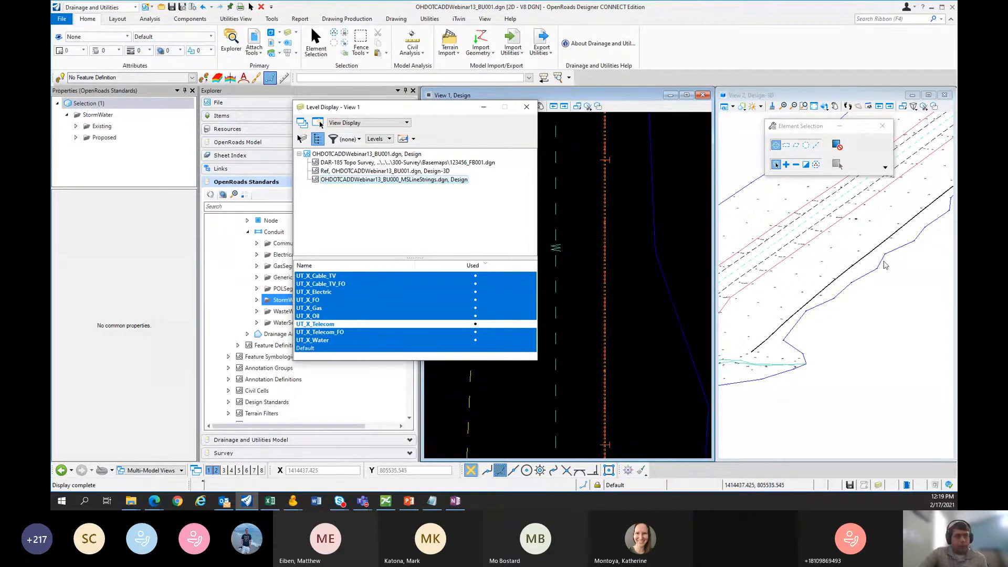
# Step: Hide the UT_X_Telecom level of the Design-3D reference in View 1 to compare the lines, and turn it back on
pyautogui.click(368, 170)
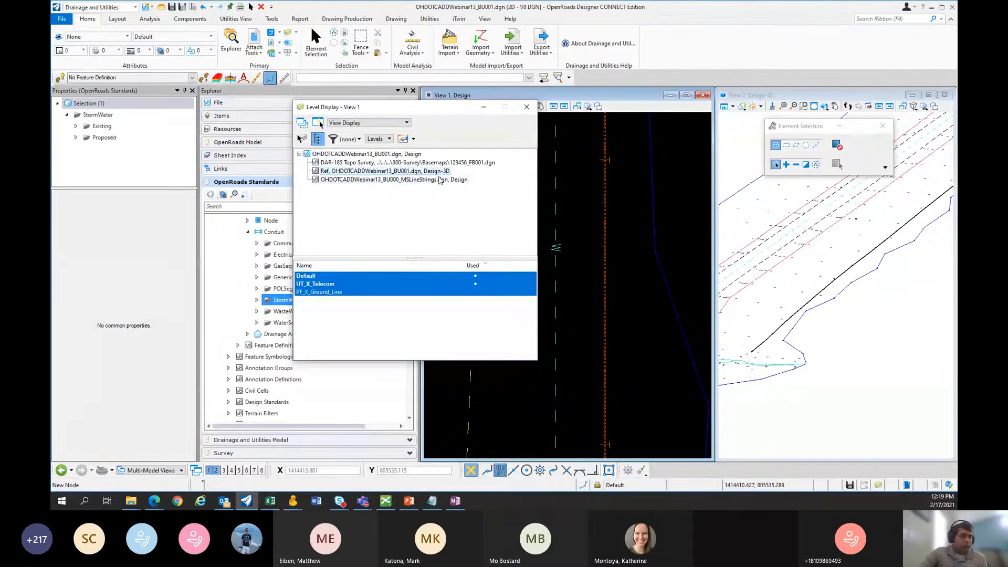
pyautogui.click(315, 284)
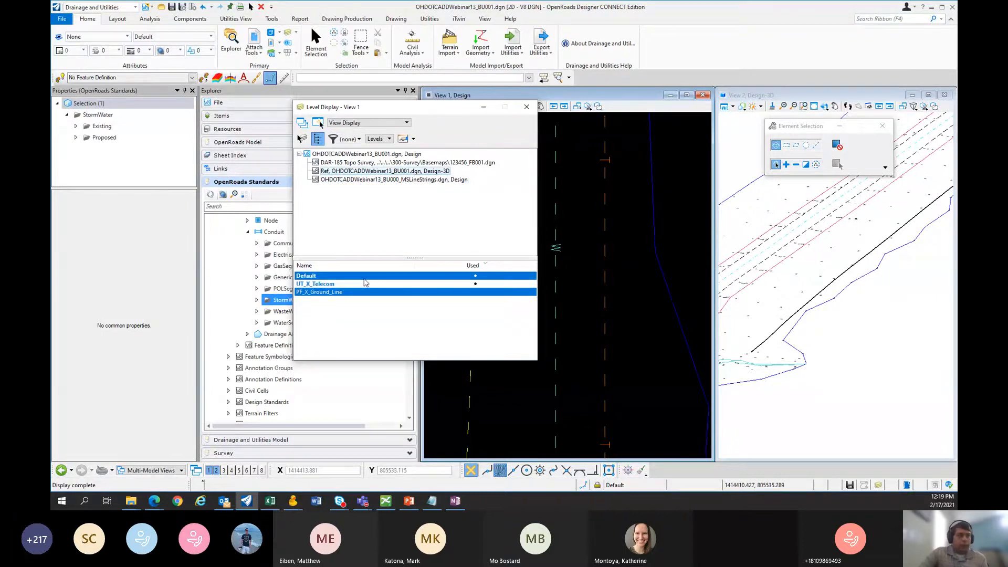
pyautogui.click(629, 183)
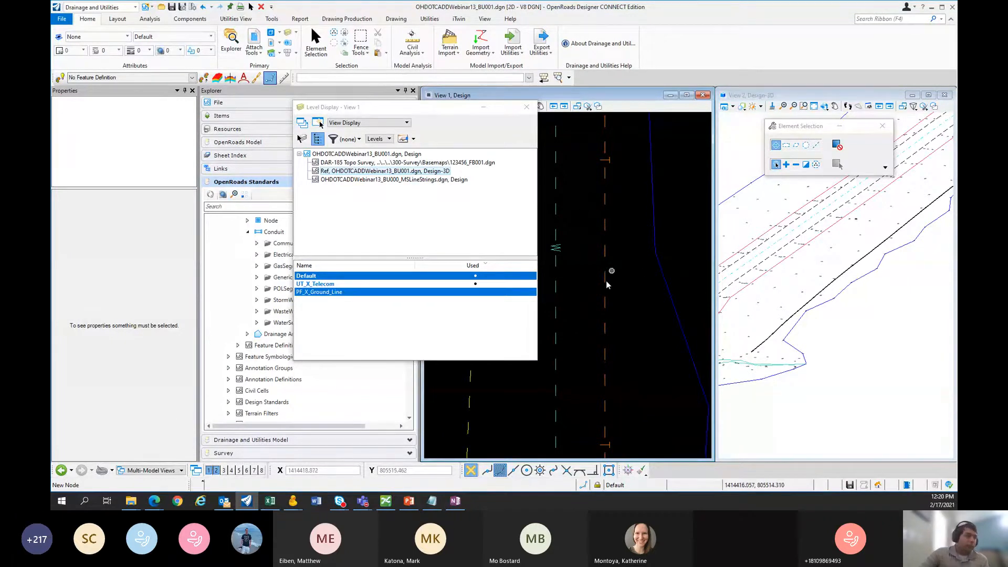
pyautogui.click(466, 285)
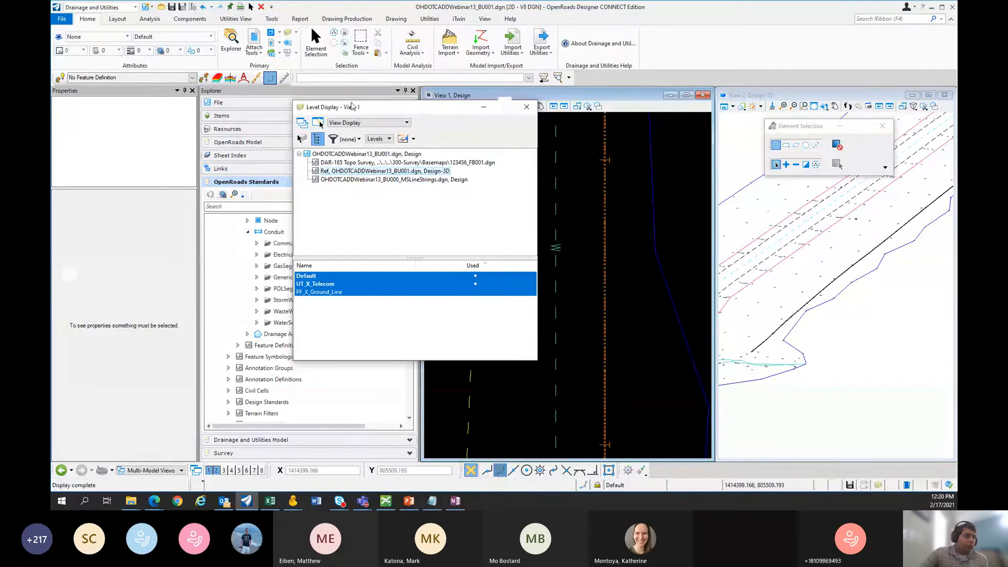
# Step: Move the Level Display window off the Explorer so that it floats beside the plan view
pyautogui.doubleClick(352, 108)
pyautogui.scroll(-3, 582, 202)
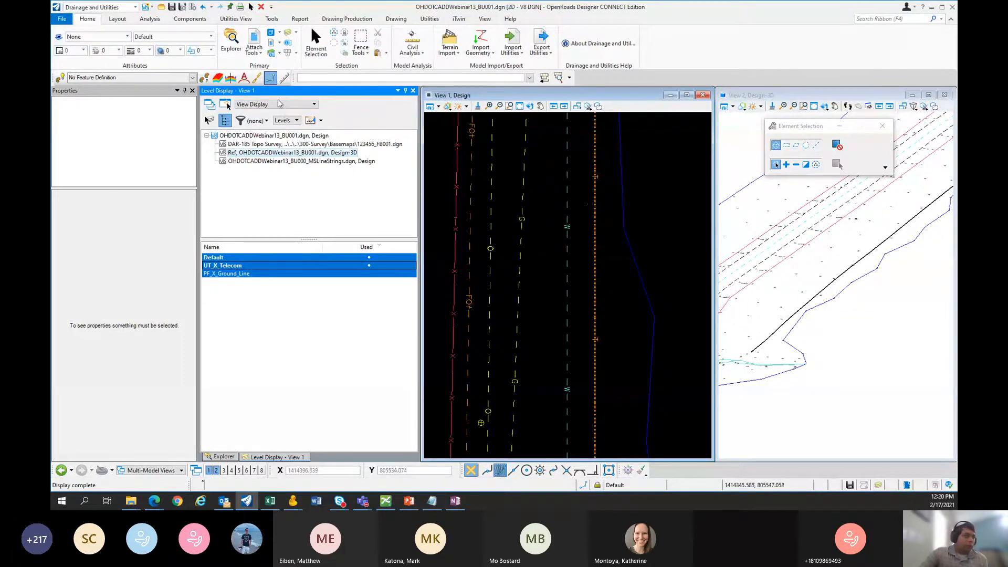
pyautogui.moveTo(273, 91); pyautogui.dragTo(669, 203)
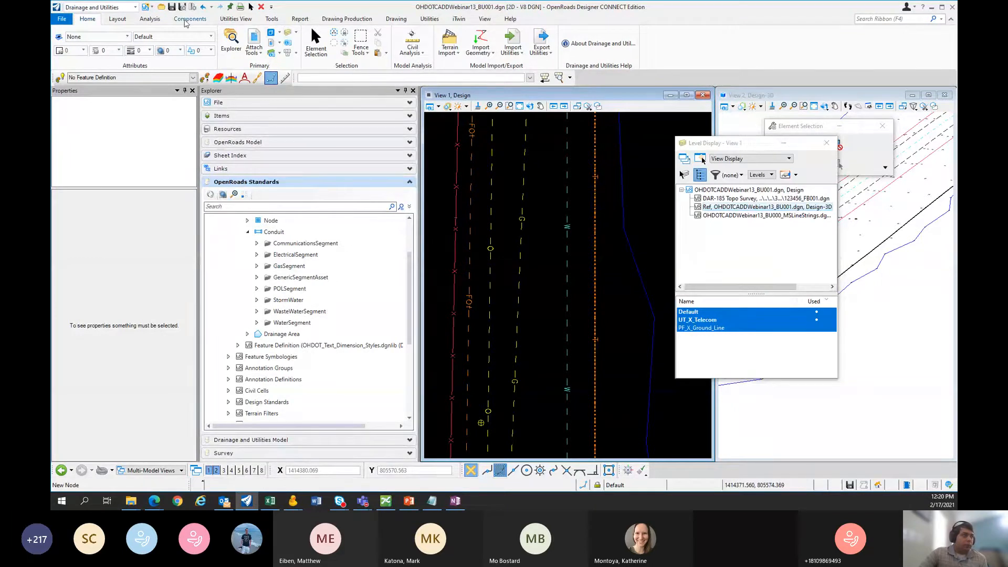
# Step: Restart Extract From Graphic and set the extraction method to Utility Filter
pyautogui.click(118, 19)
pyautogui.click(355, 42)
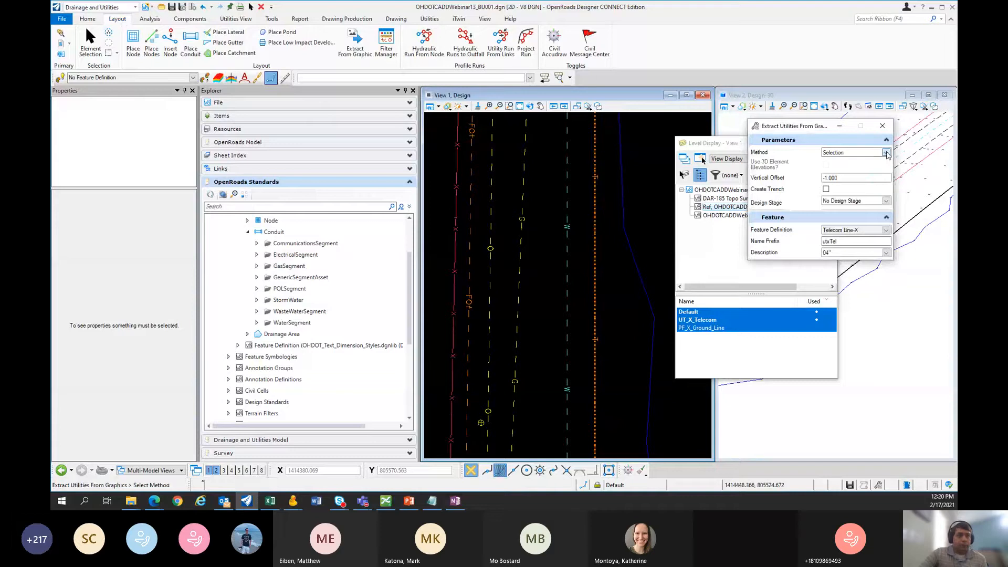
pyautogui.click(759, 169)
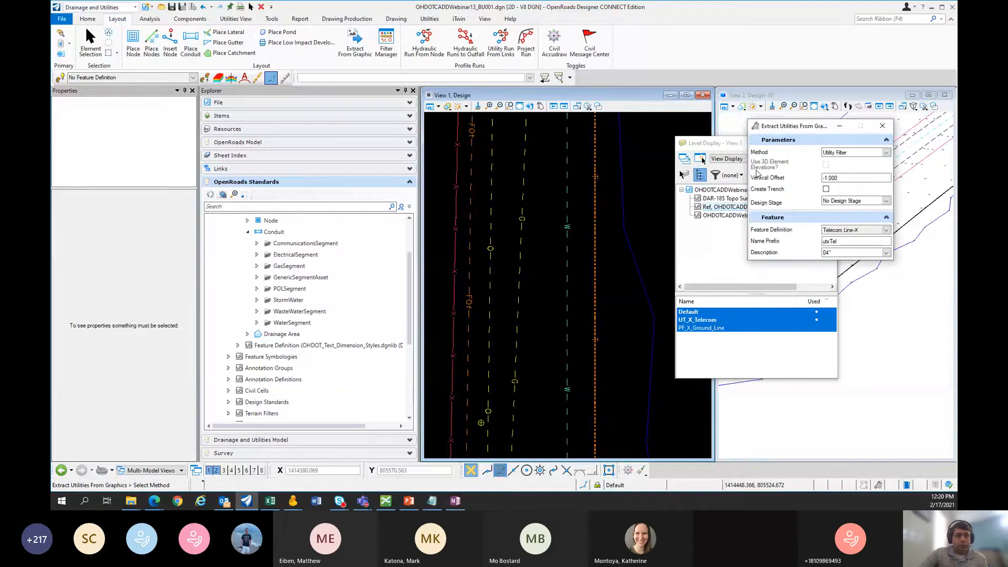
pyautogui.moveTo(774, 128); pyautogui.dragTo(729, 122)
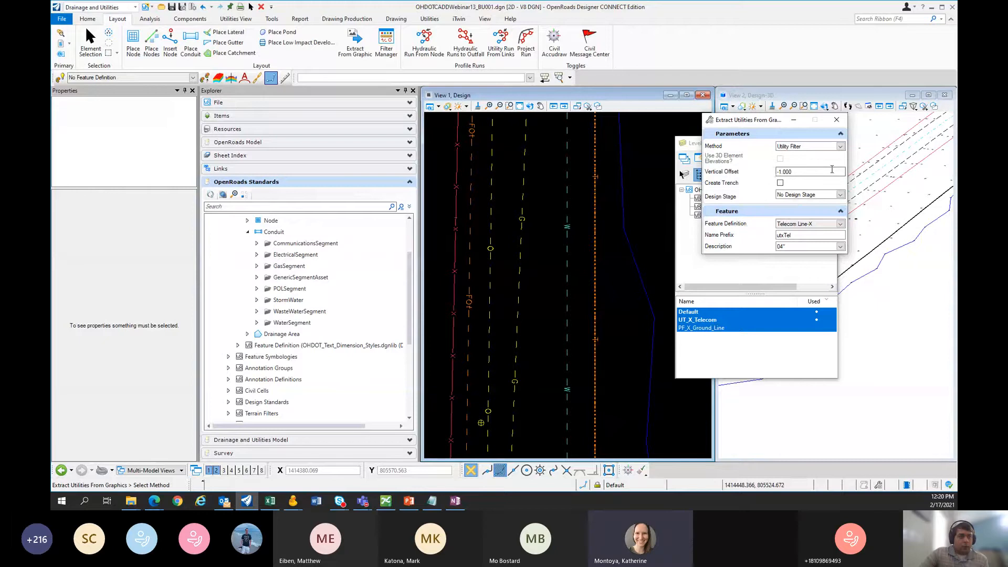
# Step: Switch the extraction method to Selection and back to Utility Filter, and move the extraction dialog clear of the Level Display window
pyautogui.click(841, 147)
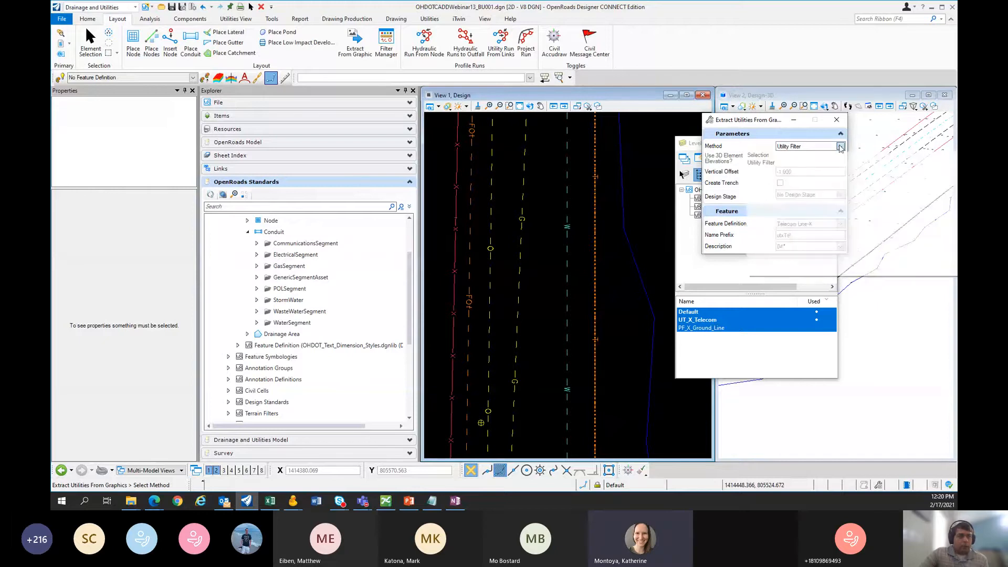
pyautogui.click(761, 162)
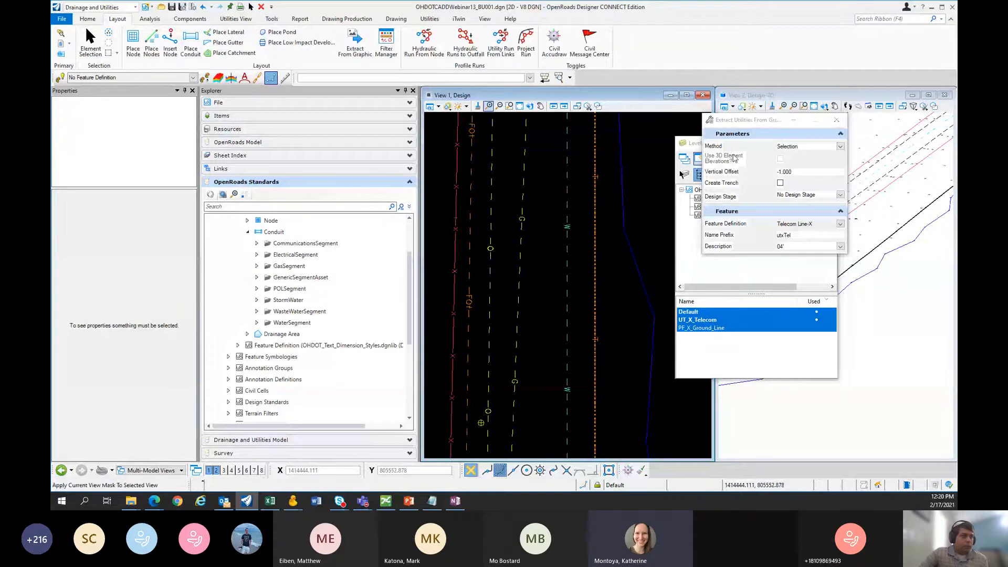
pyautogui.click(796, 147)
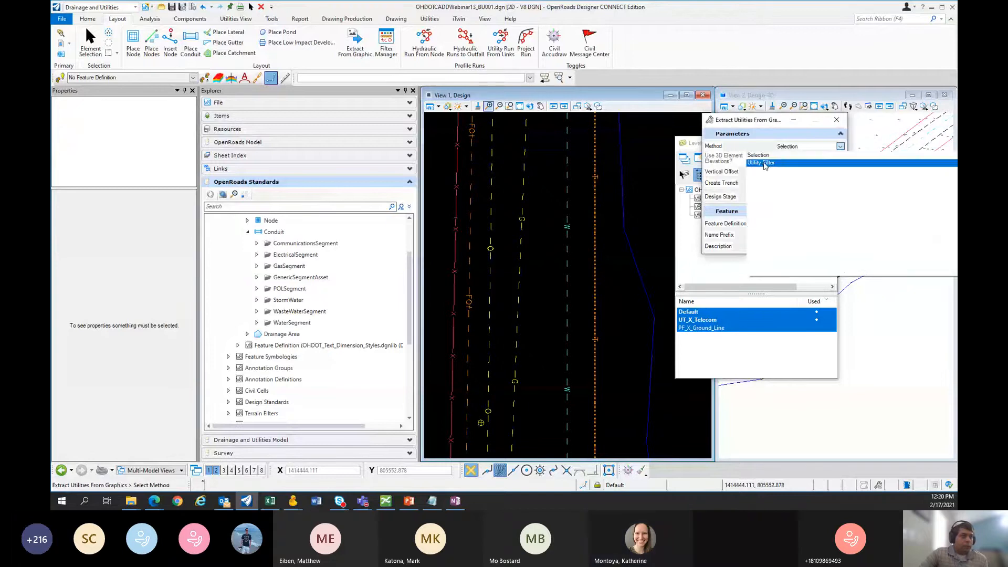
pyautogui.click(765, 162)
pyautogui.moveTo(755, 121); pyautogui.dragTo(603, 90)
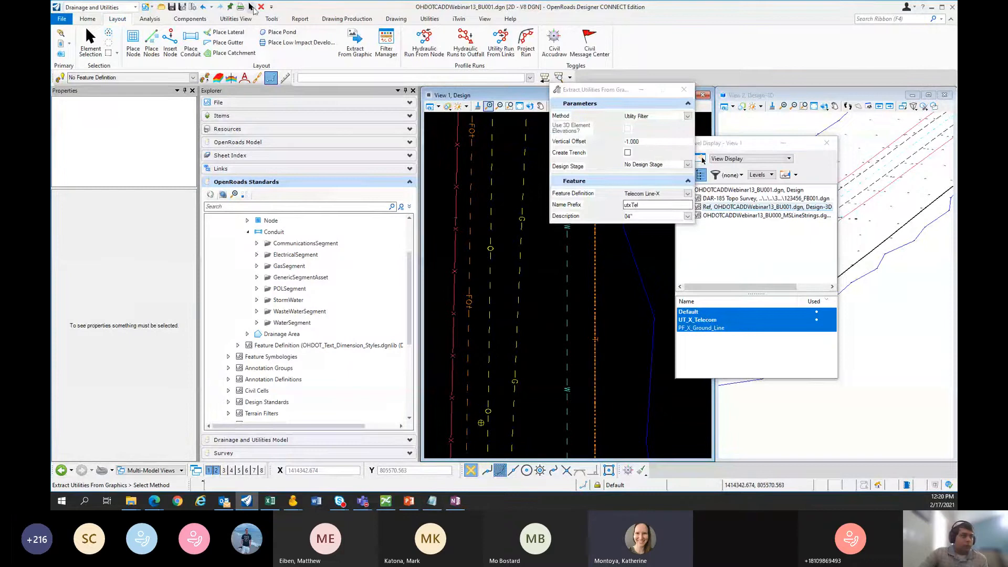
# Step: Try to restart Extract From Graphic with the Utility Filter method, dismissing each error dialog
pyautogui.click(251, 7)
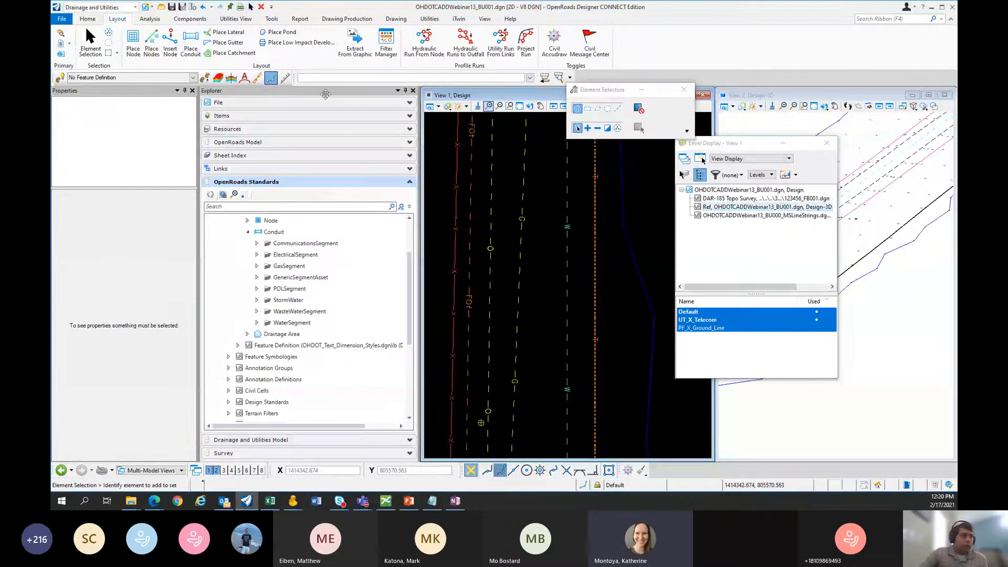
pyautogui.click(355, 42)
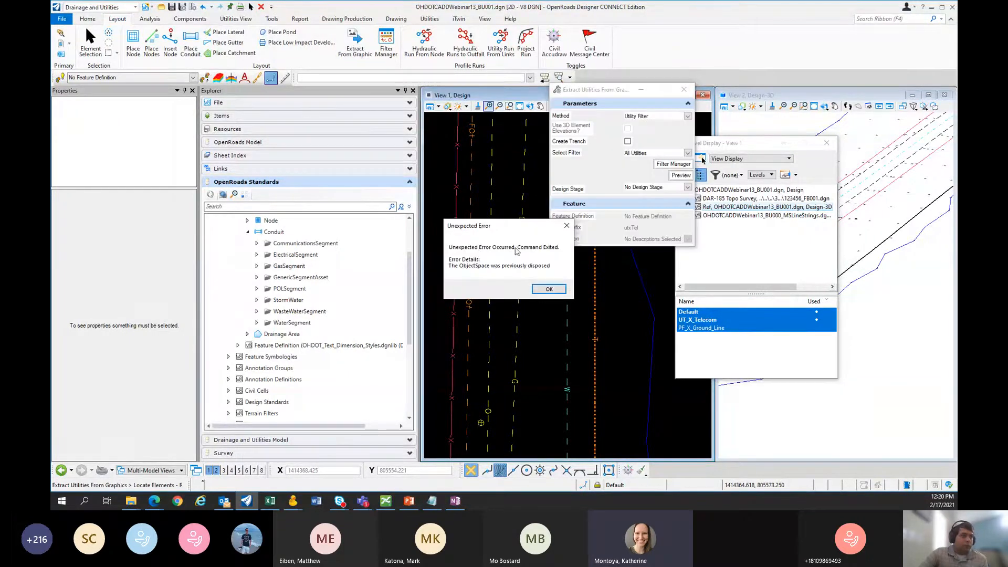
pyautogui.moveTo(524, 228); pyautogui.dragTo(514, 196)
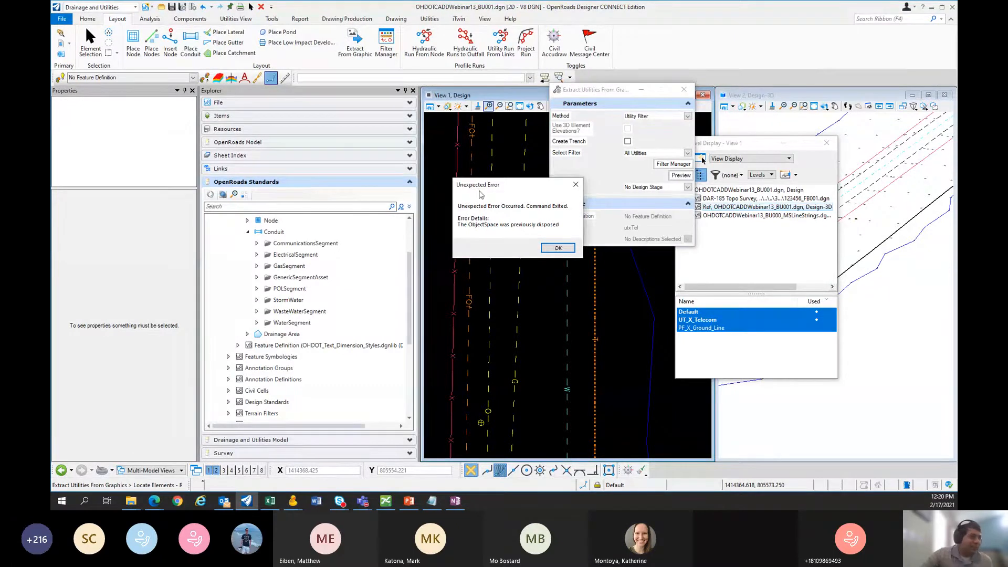
pyautogui.click(557, 247)
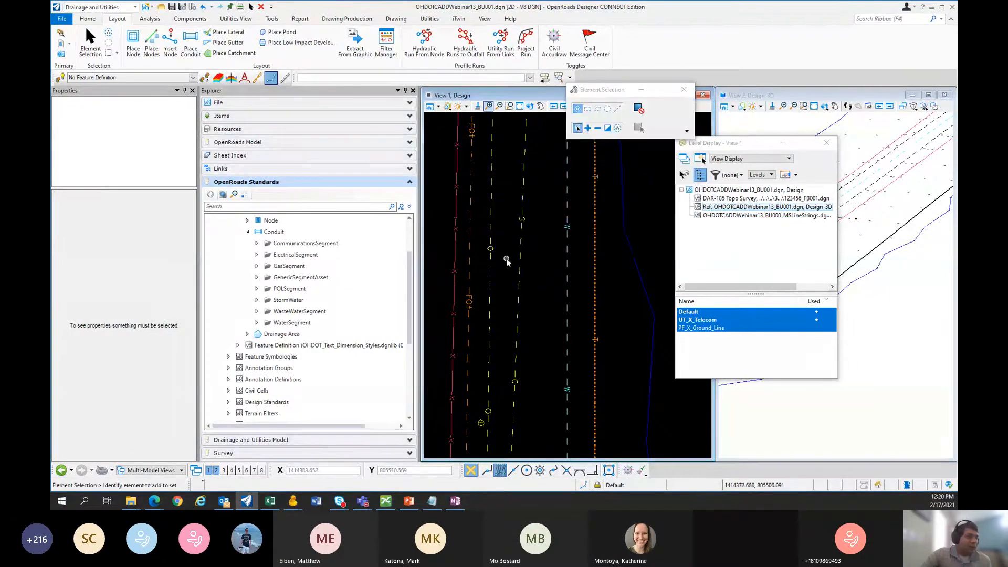
pyautogui.click(355, 41)
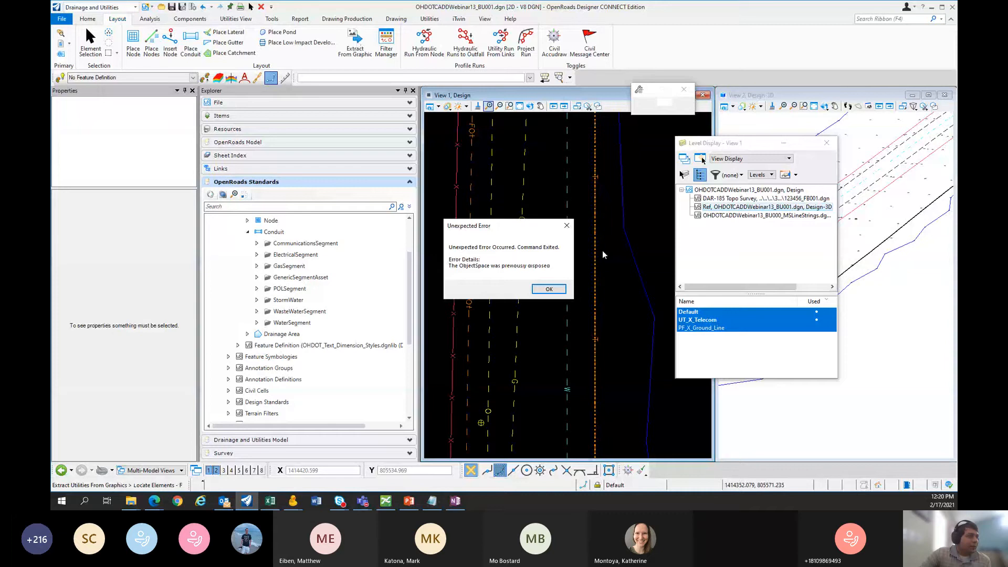
pyautogui.click(549, 289)
pyautogui.click(357, 45)
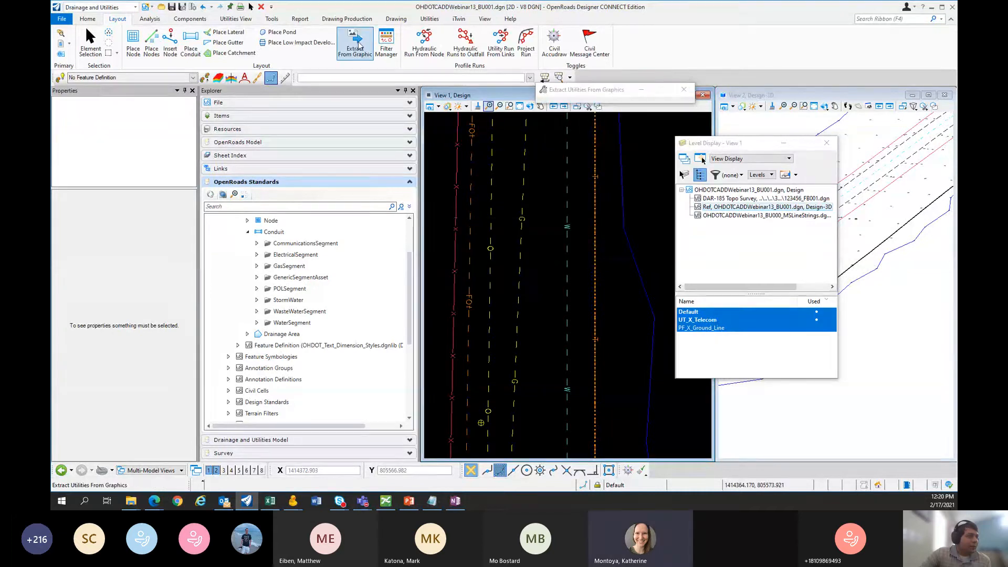
pyautogui.click(549, 289)
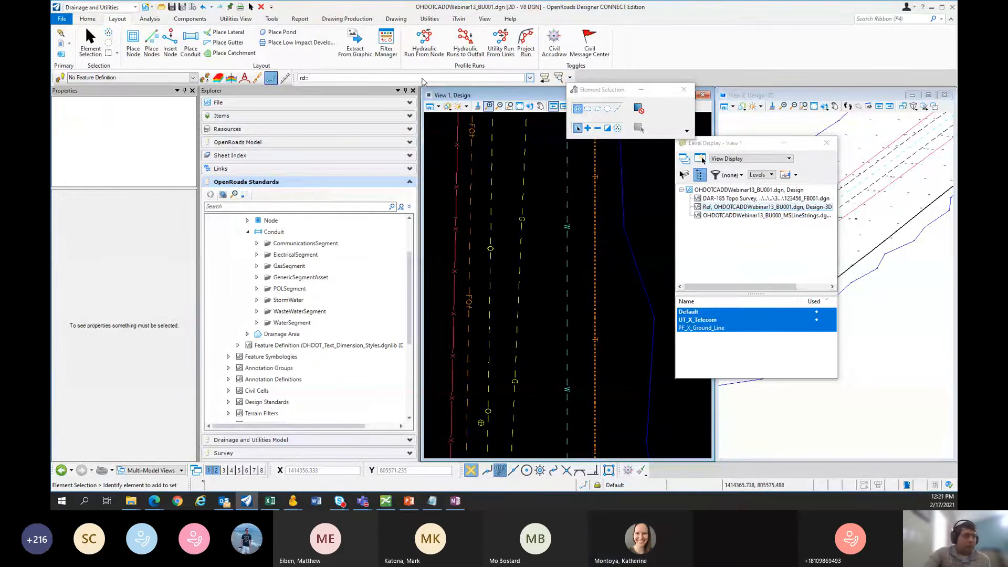
# Step: Reload the current design file with the rd= key-in and restart Extract From Graphic, placing its dialog beside the utility lines
pyautogui.write('rd=')
pyautogui.press('Return')
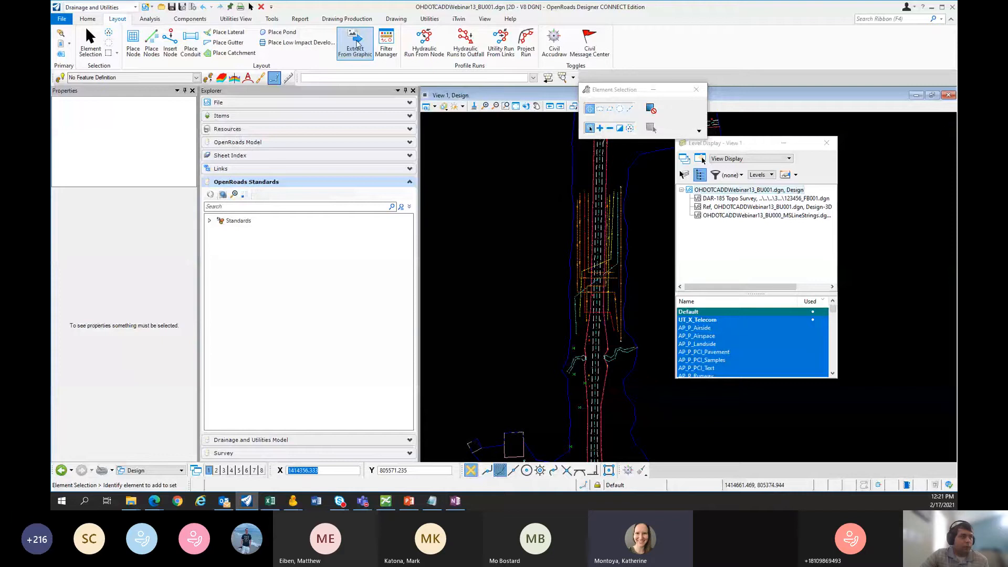
pyautogui.click(356, 45)
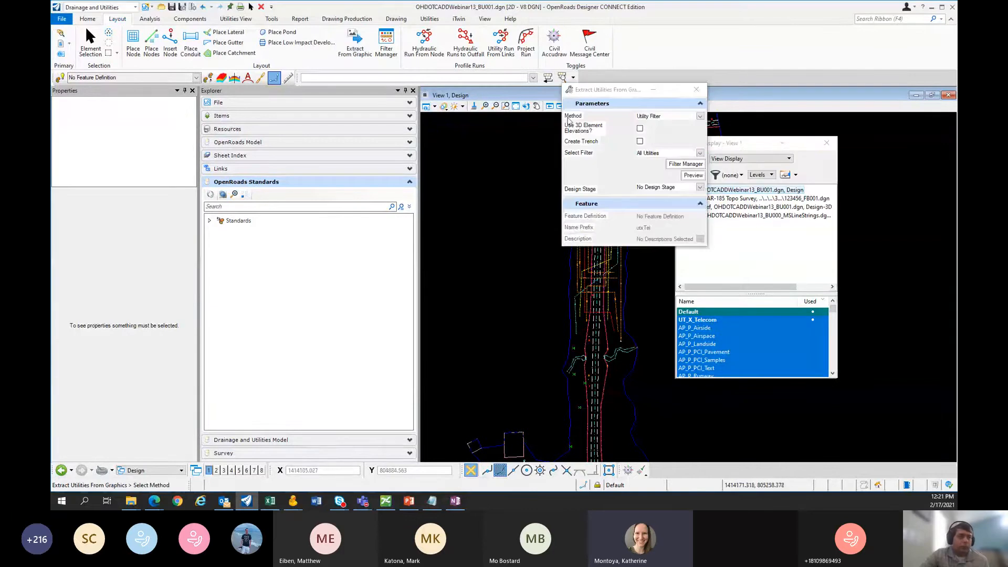
pyautogui.moveTo(570, 90); pyautogui.dragTo(444, 137)
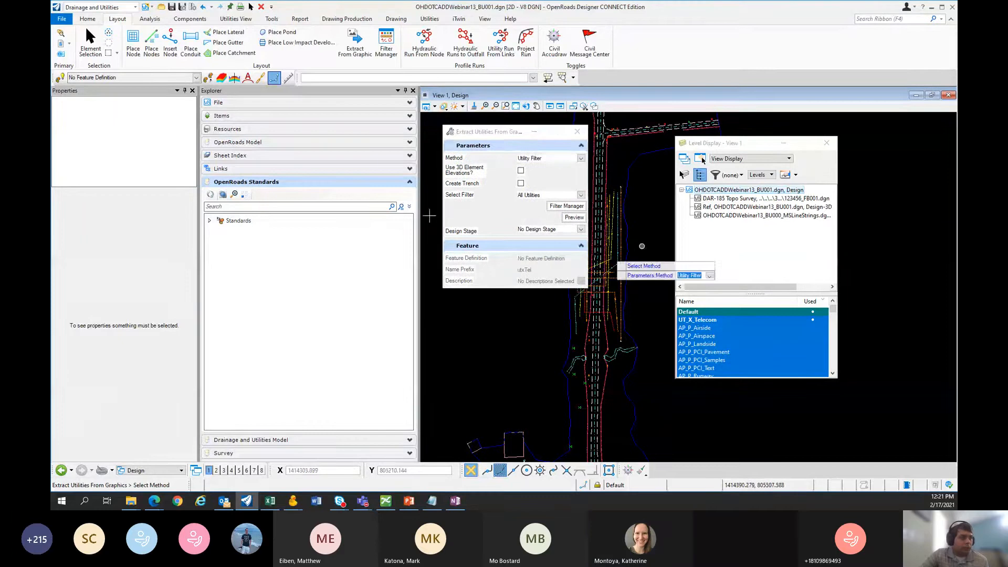
pyautogui.moveTo(503, 134); pyautogui.dragTo(529, 132)
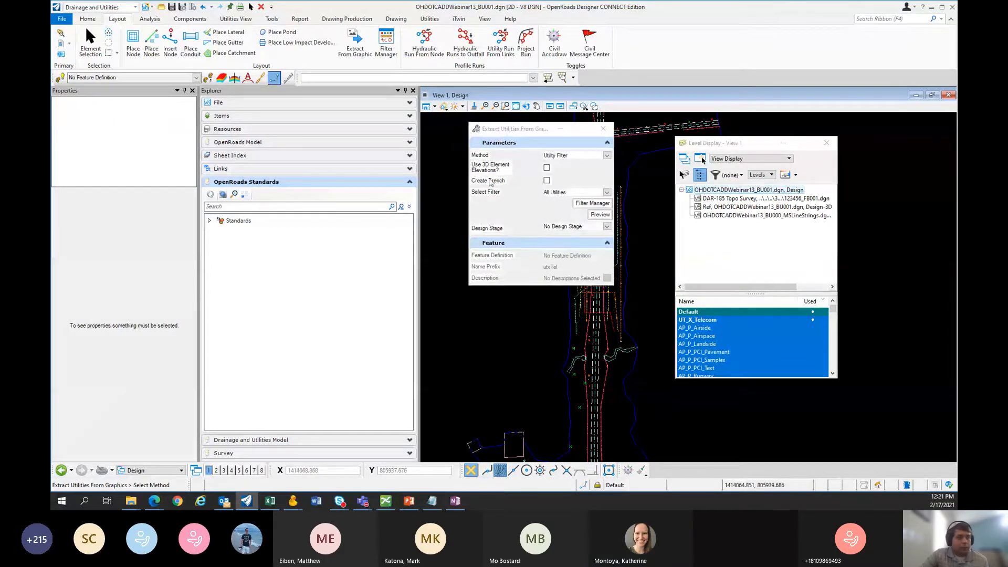
# Step: Choose the All Utilities filter for the extraction and preview the elements it matches in the plan view
pyautogui.click(607, 193)
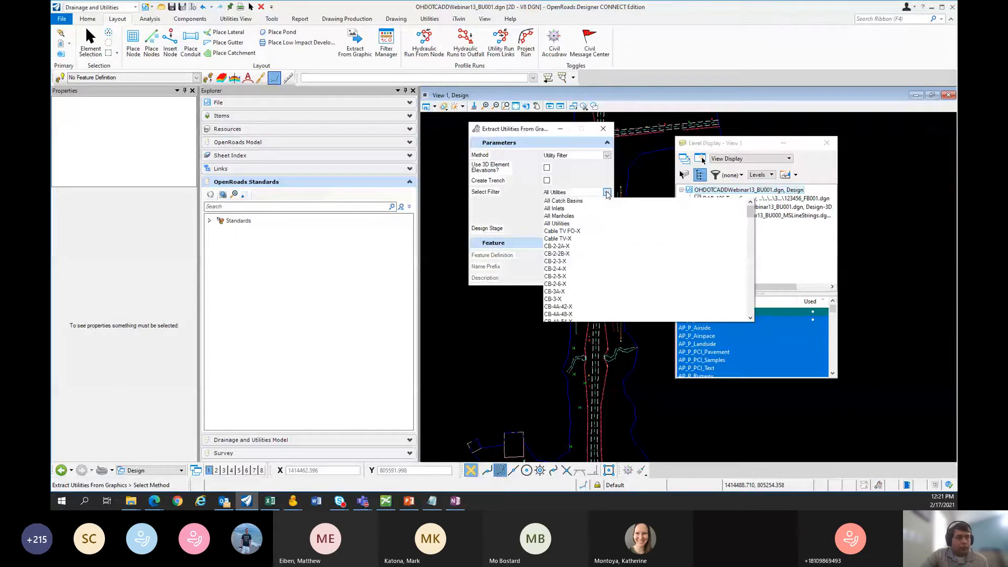
pyautogui.scroll(-3, 578, 233)
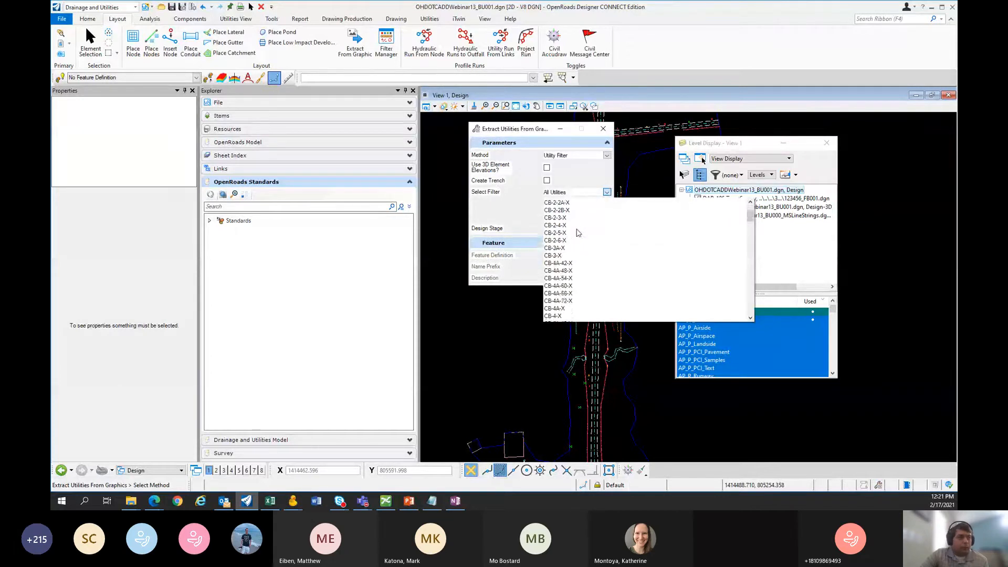
pyautogui.scroll(-10, 577, 233)
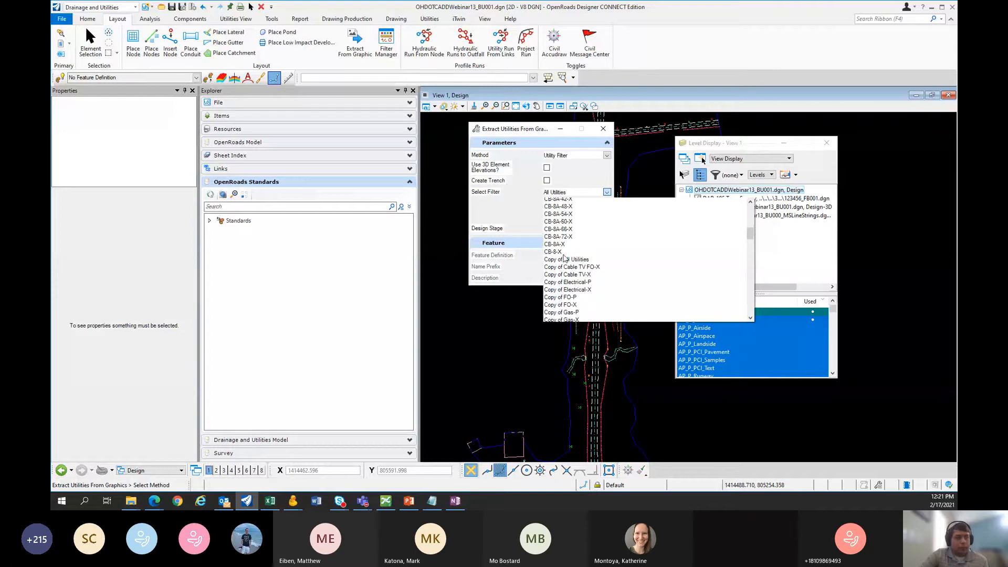
pyautogui.scroll(10, 568, 255)
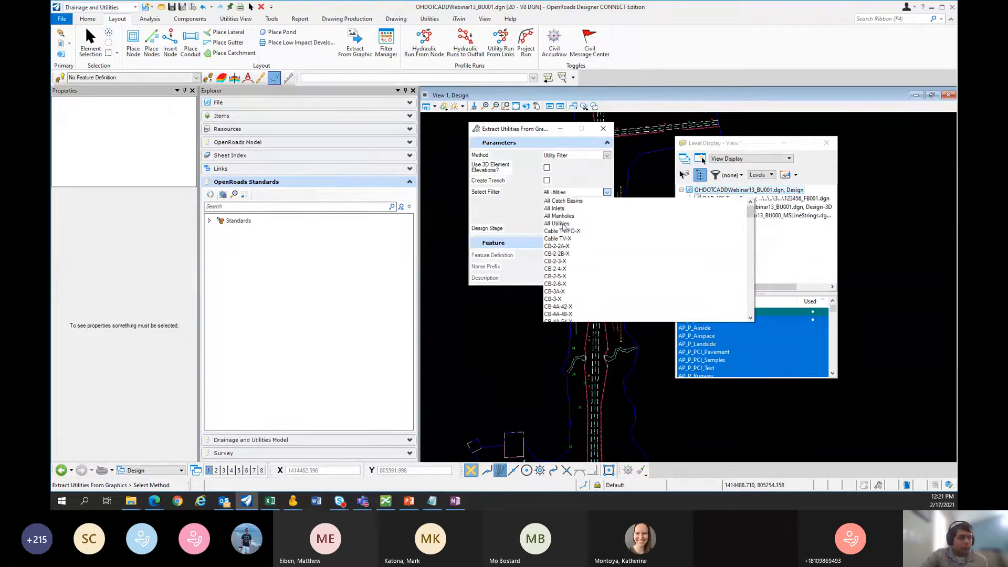
pyautogui.click(563, 225)
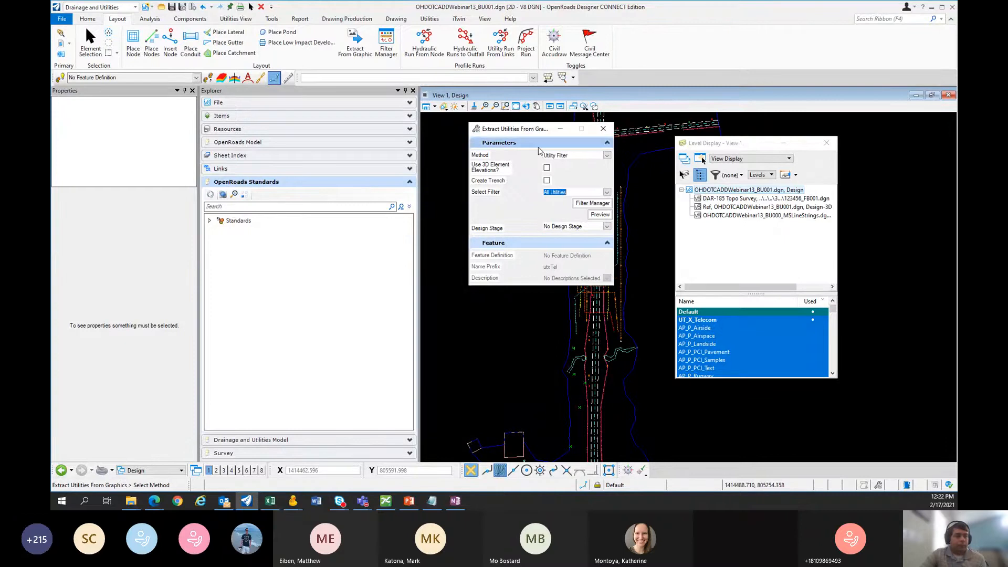
pyautogui.moveTo(535, 128); pyautogui.dragTo(488, 124)
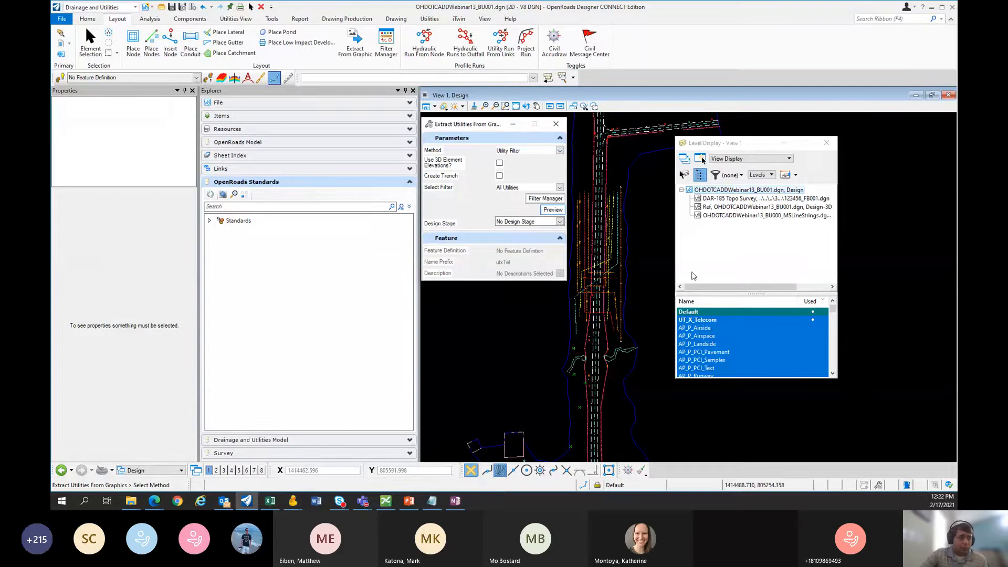
pyautogui.click(554, 211)
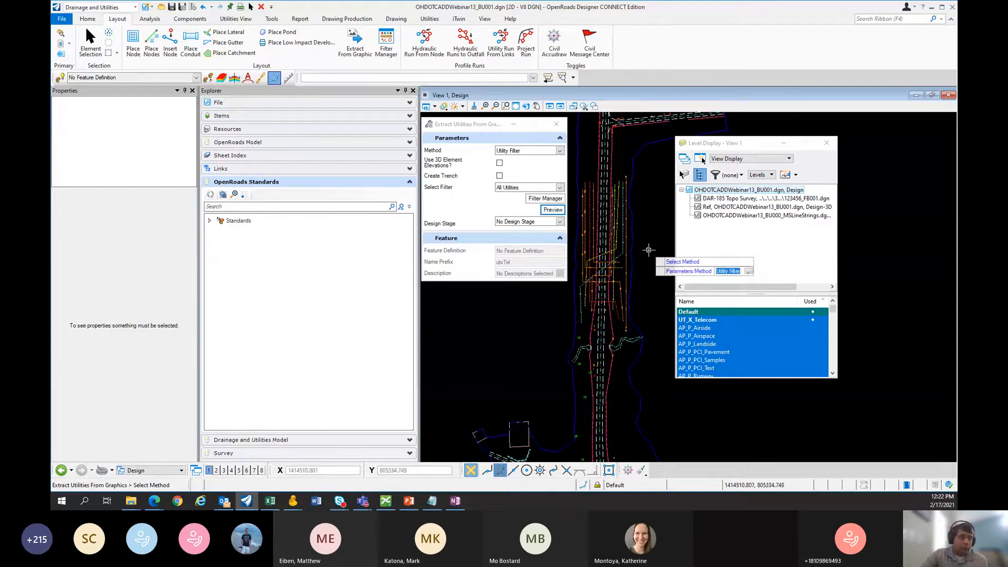
# Step: Extract all utilities, accepting the Utility Filter method, the terrain surface as elevation reference and no trench
pyautogui.click(644, 216)
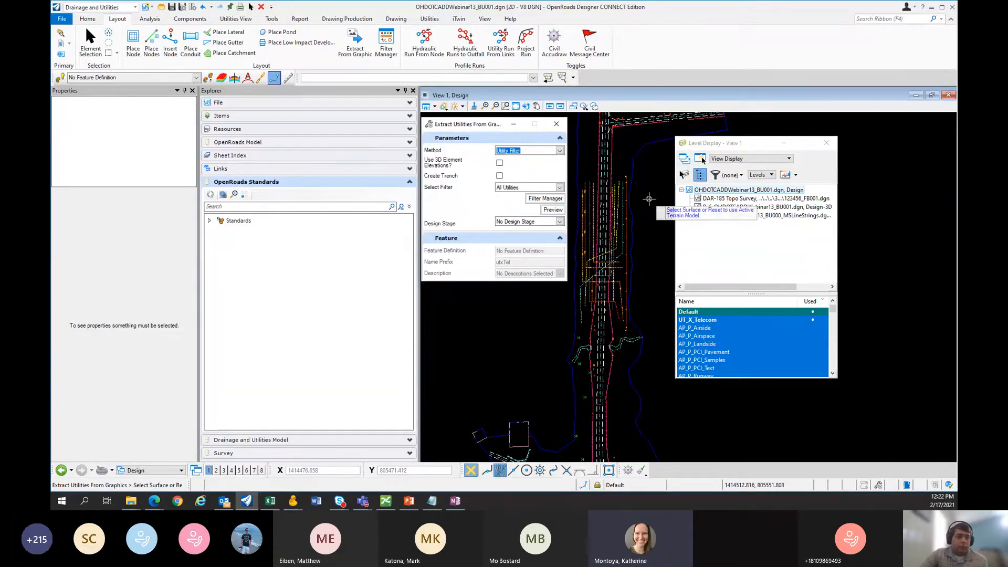
pyautogui.click(634, 170)
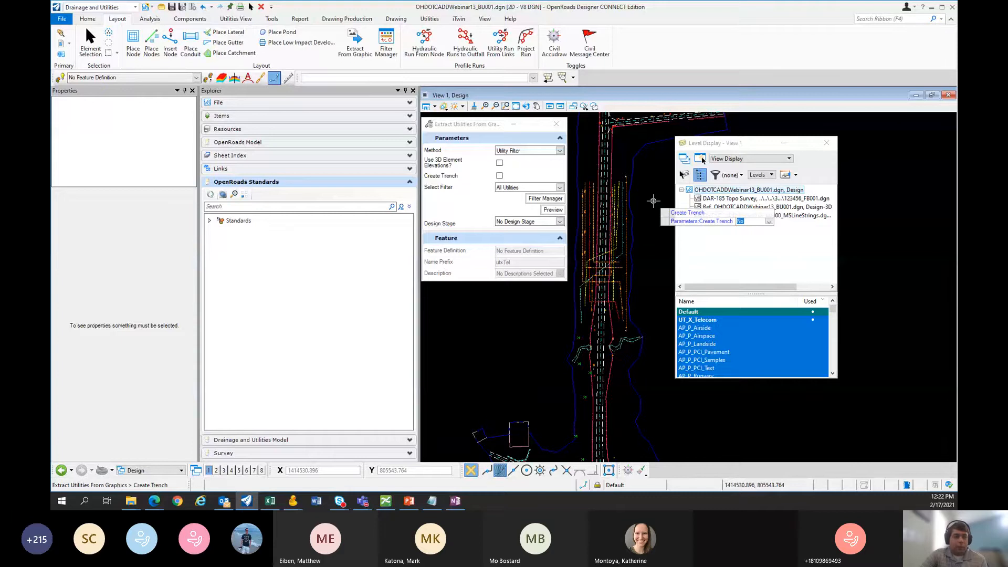
pyautogui.click(653, 201)
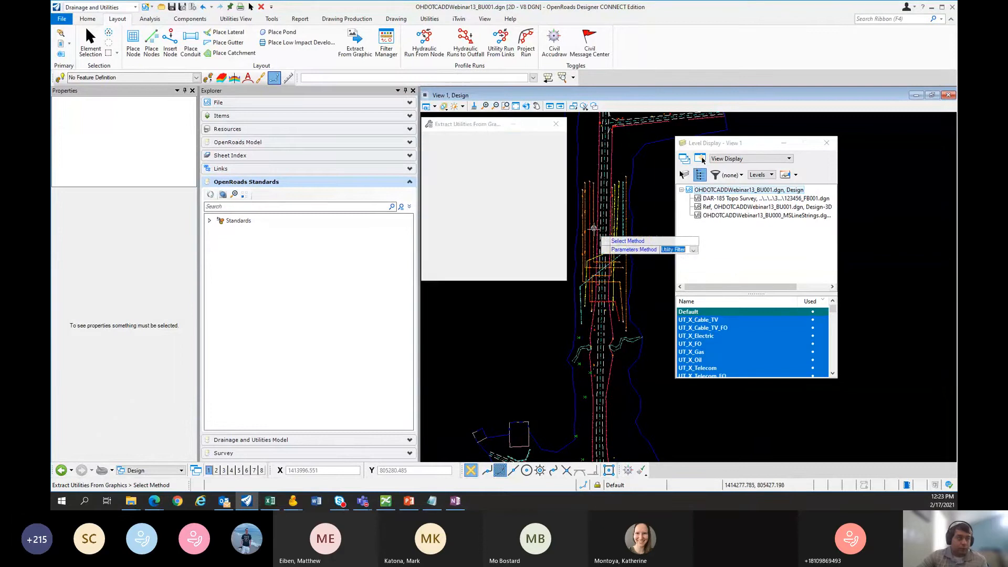
# Step: Examine the extracted utility lines in the plan view, moving the Level Display window out of the way
pyautogui.scroll(3, 588, 201)
pyautogui.scroll(3, 585, 204)
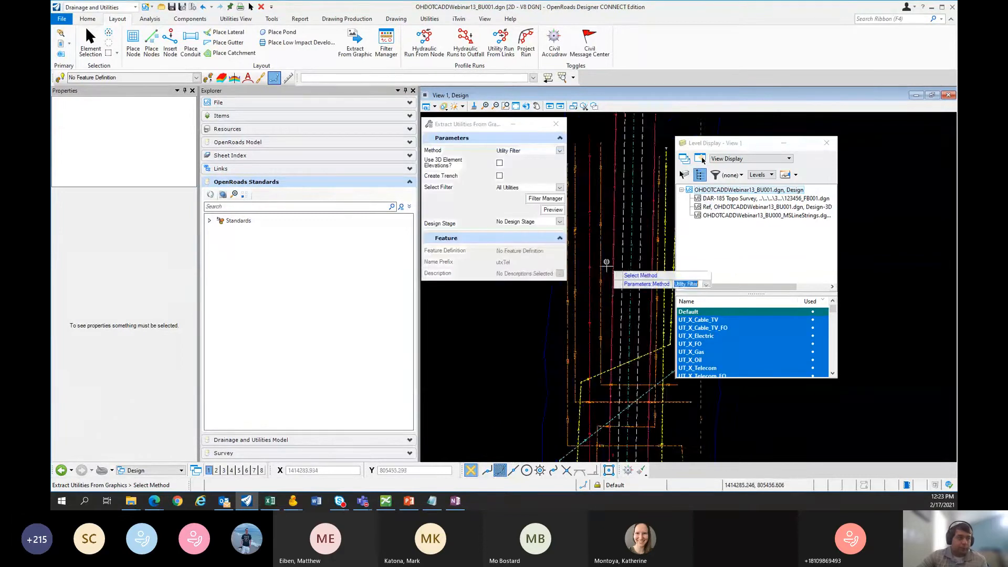
pyautogui.scroll(3, 606, 263)
pyautogui.scroll(3, 615, 273)
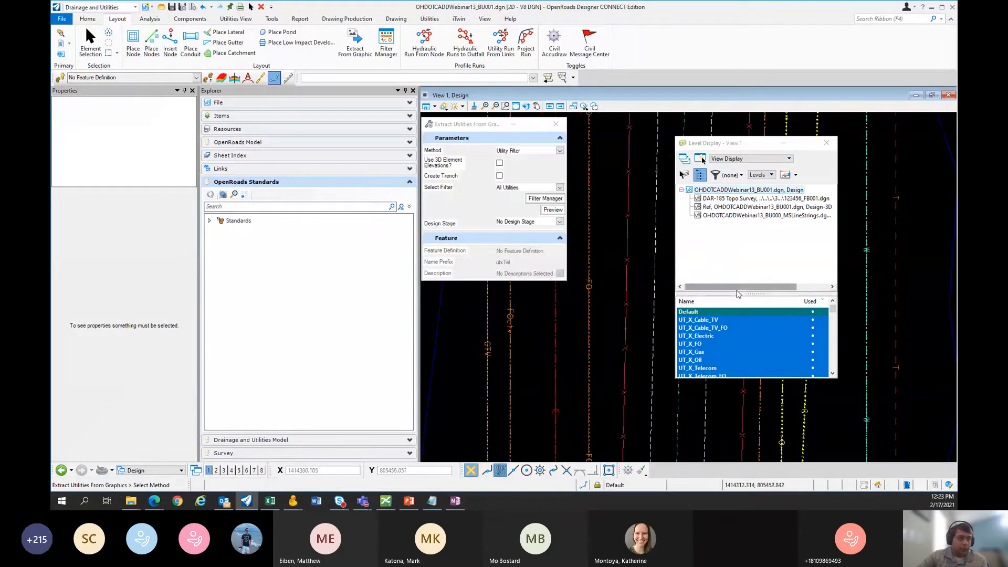
pyautogui.scroll(-3, 541, 357)
pyautogui.scroll(-3, 602, 296)
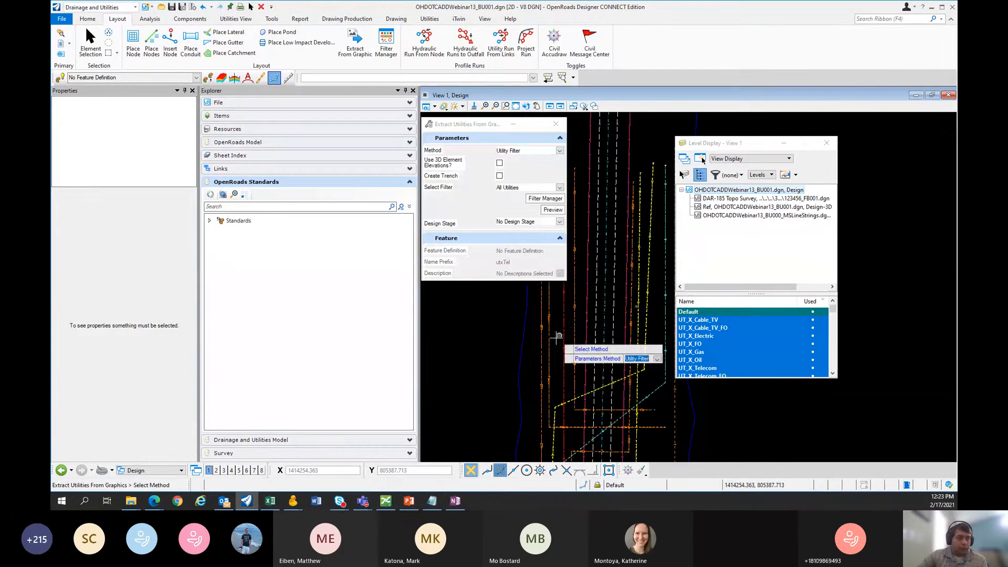
pyautogui.moveTo(560, 334)
pyautogui.mouseDown(button='middle')
pyautogui.moveTo(591, 315)
pyautogui.moveTo(589, 286)
pyautogui.mouseUp(button='middle')
pyautogui.moveTo(757, 147); pyautogui.dragTo(833, 141)
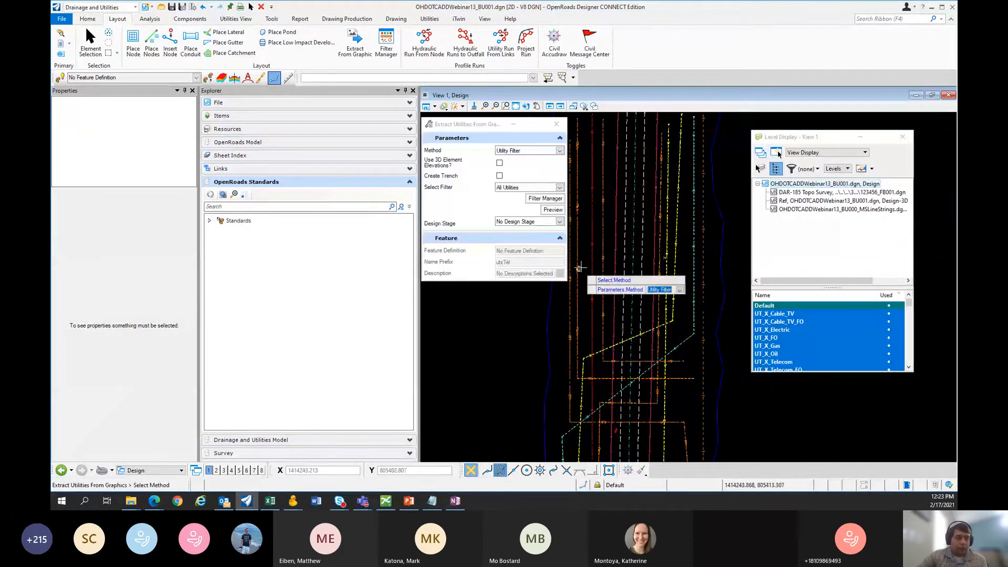
pyautogui.scroll(1, 580, 269)
pyautogui.scroll(1, 622, 247)
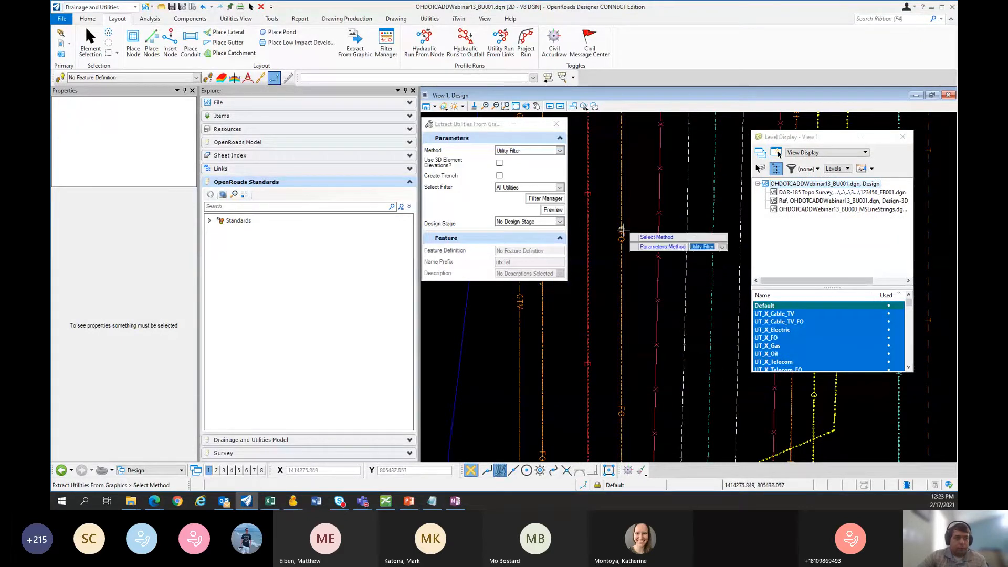
pyautogui.scroll(-1, 623, 320)
pyautogui.scroll(-1, 621, 320)
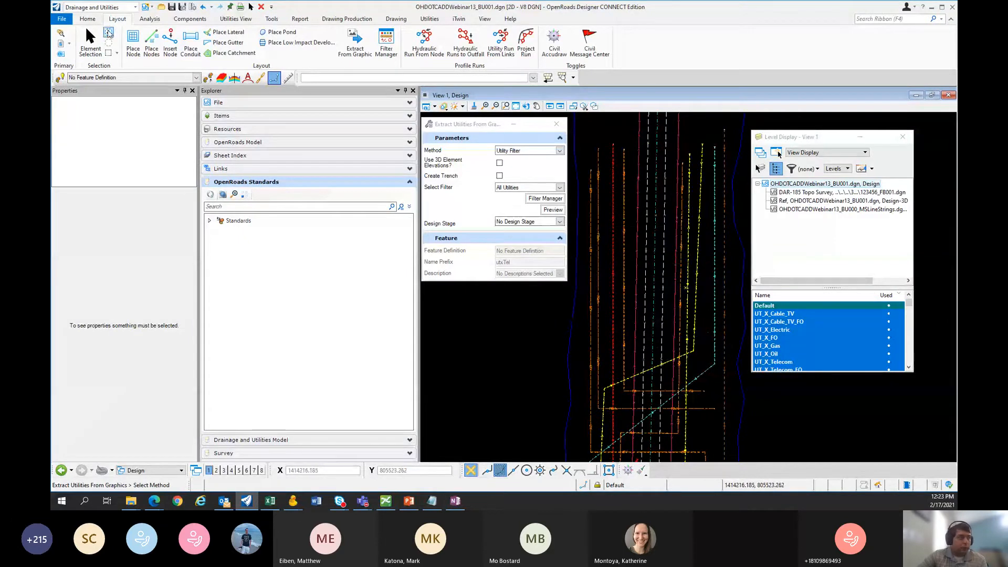
# Step: Select the overlapping telecom lines and delete the duplicate link utxTel1 from the selection, leaving nothing selected
pyautogui.click(91, 42)
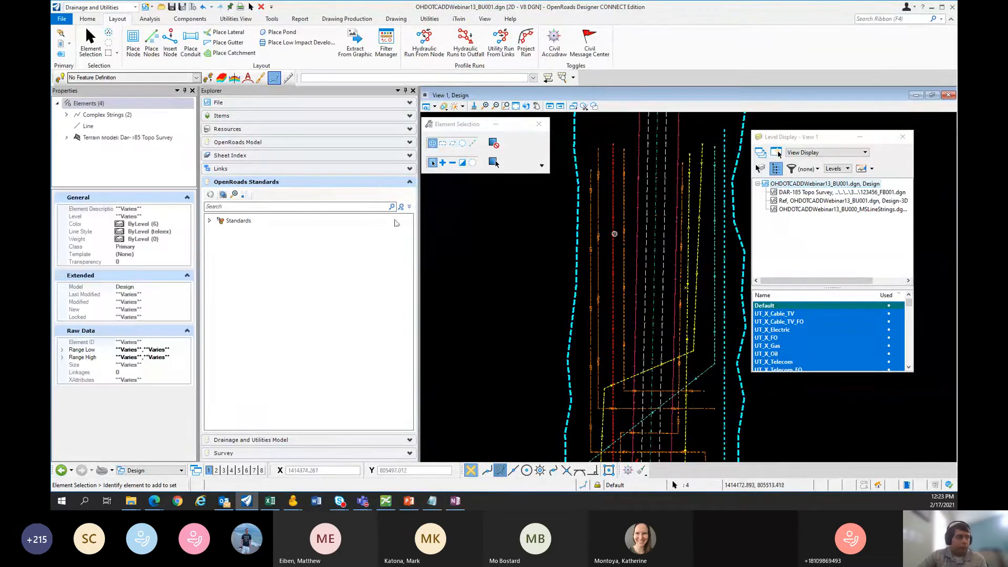
pyautogui.click(66, 115)
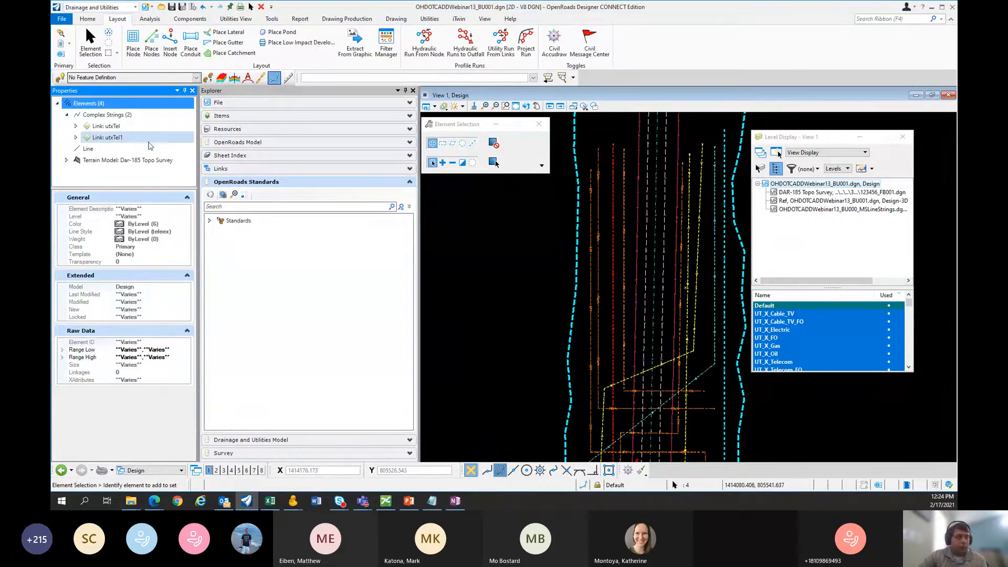
pyautogui.click(131, 138)
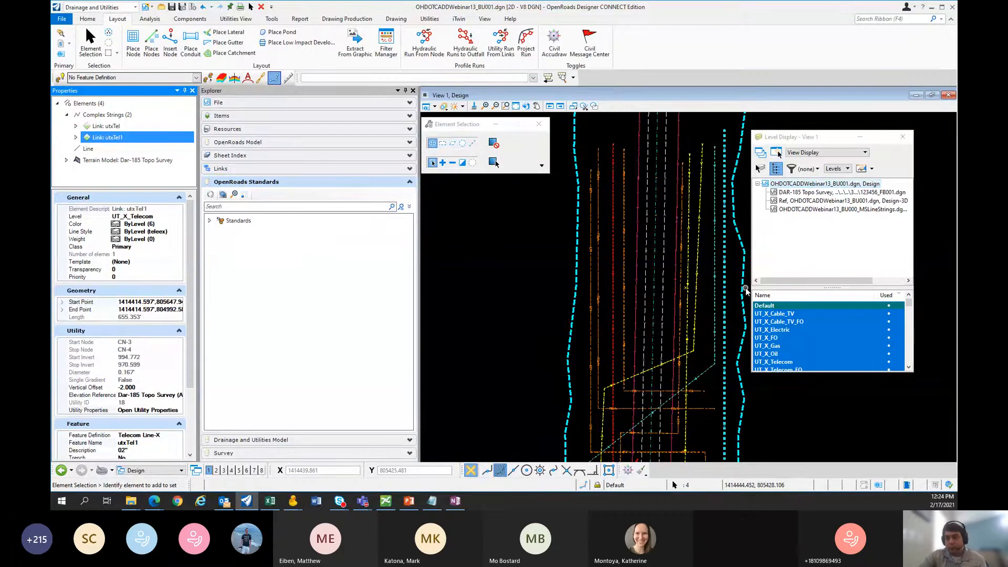
pyautogui.rightClick(144, 138)
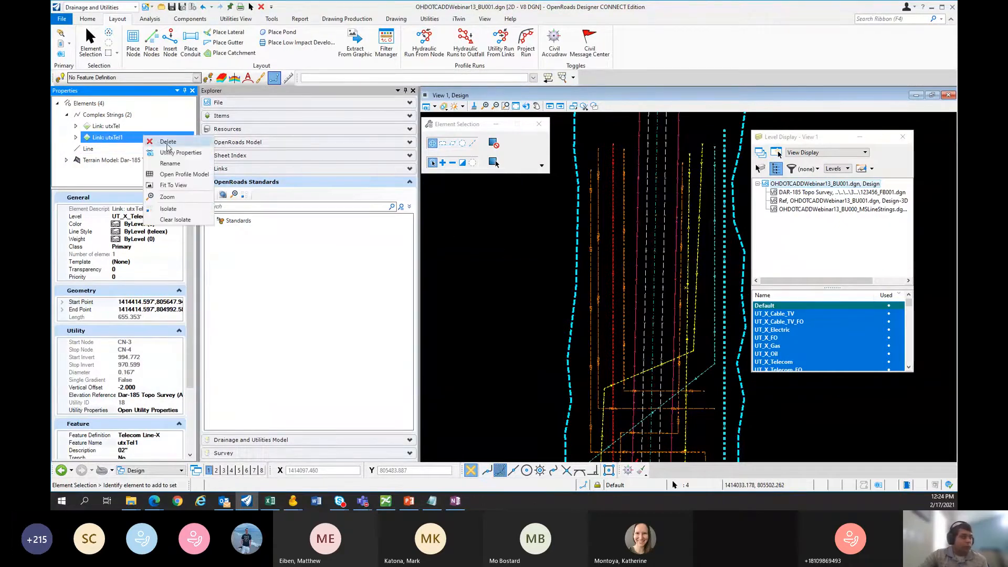
pyautogui.click(167, 148)
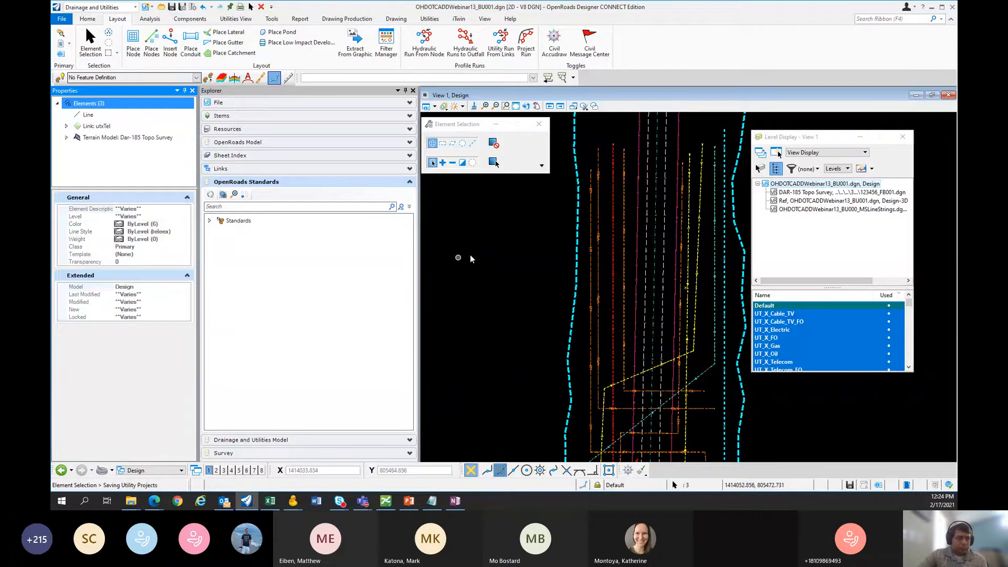
pyautogui.click(553, 266)
pyautogui.moveTo(561, 278); pyautogui.dragTo(557, 247, button='middle')
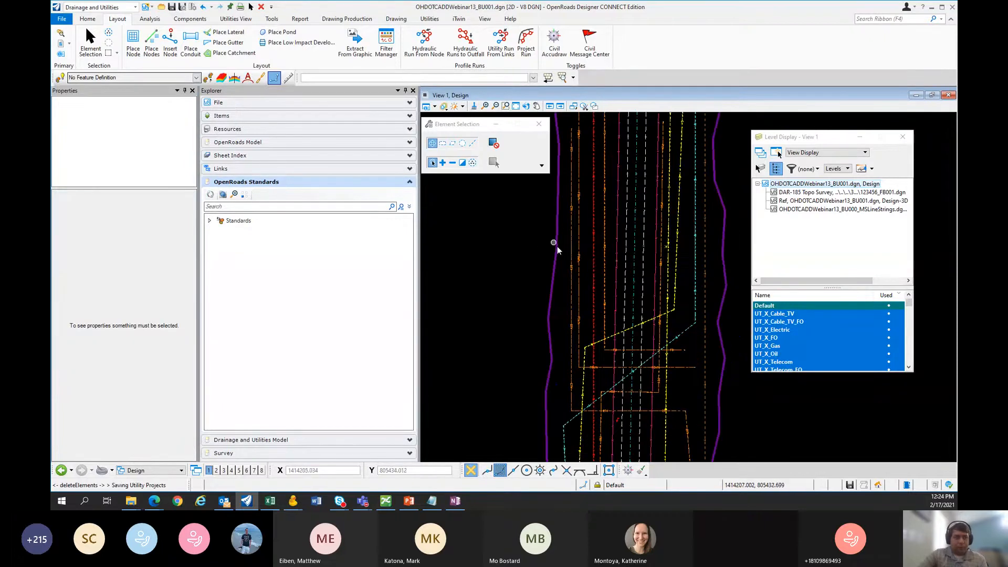
# Step: Review the extracted water line's description, vertical offset and single gradient properties in the plan view, and deselect it
pyautogui.moveTo(632, 241)
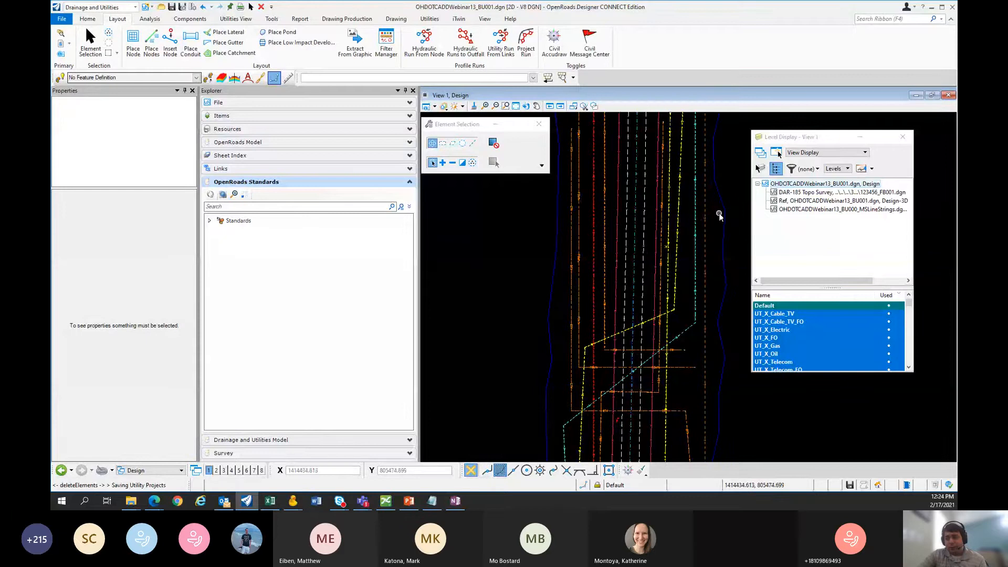
pyautogui.moveTo(675, 265); pyautogui.dragTo(644, 245, button='middle')
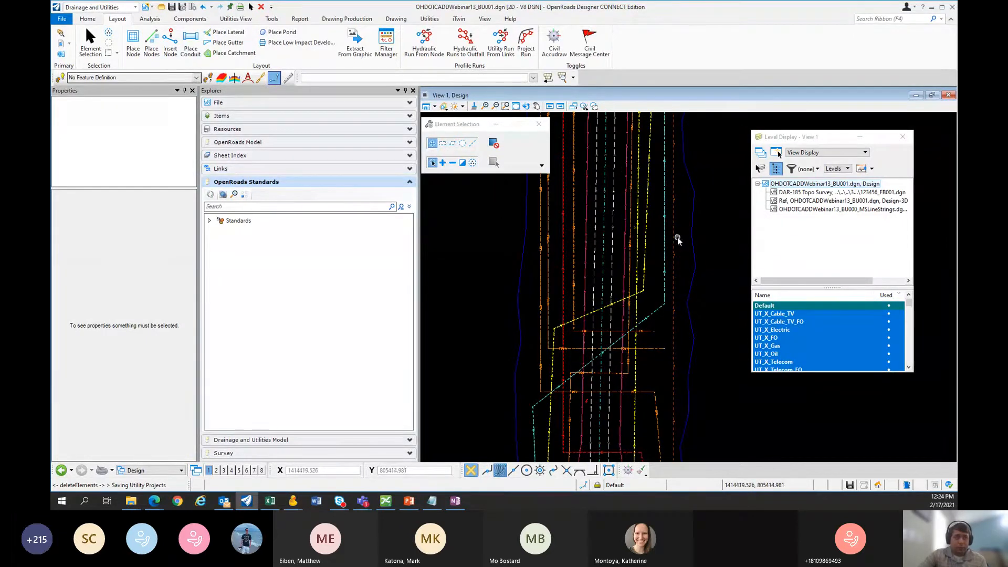
pyautogui.click(655, 311)
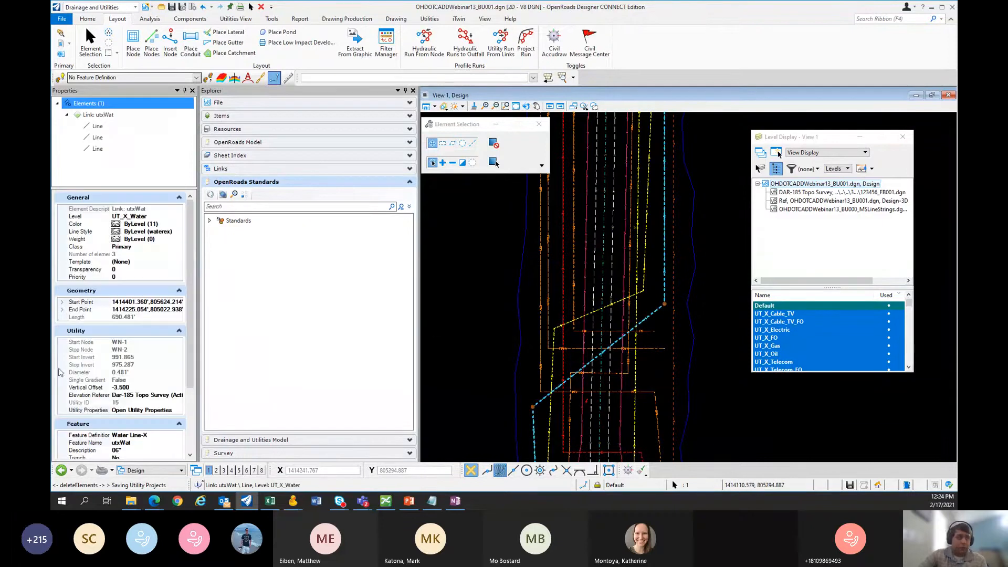
pyautogui.scroll(-2, 175, 372)
pyautogui.click(116, 421)
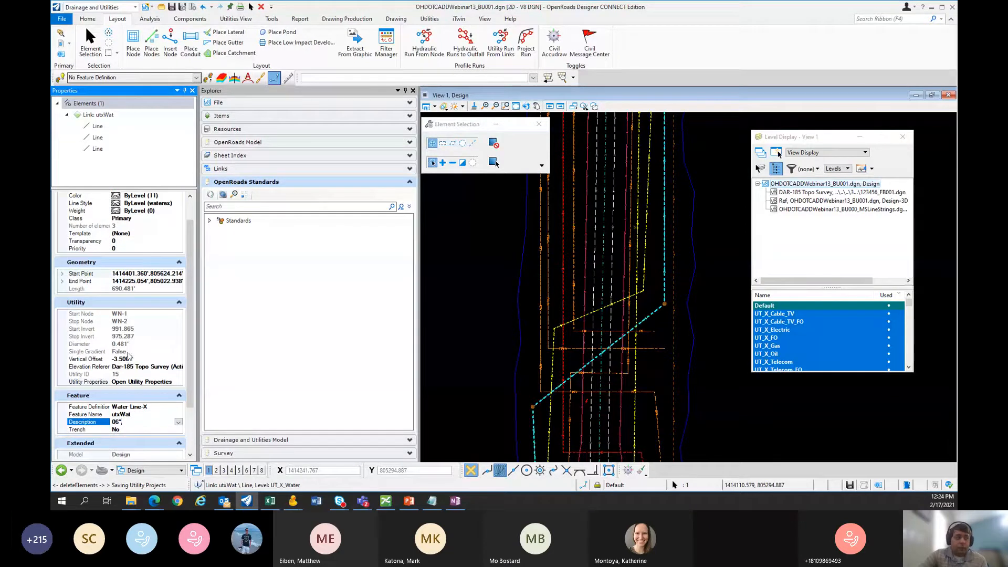
pyautogui.click(128, 353)
pyautogui.click(116, 358)
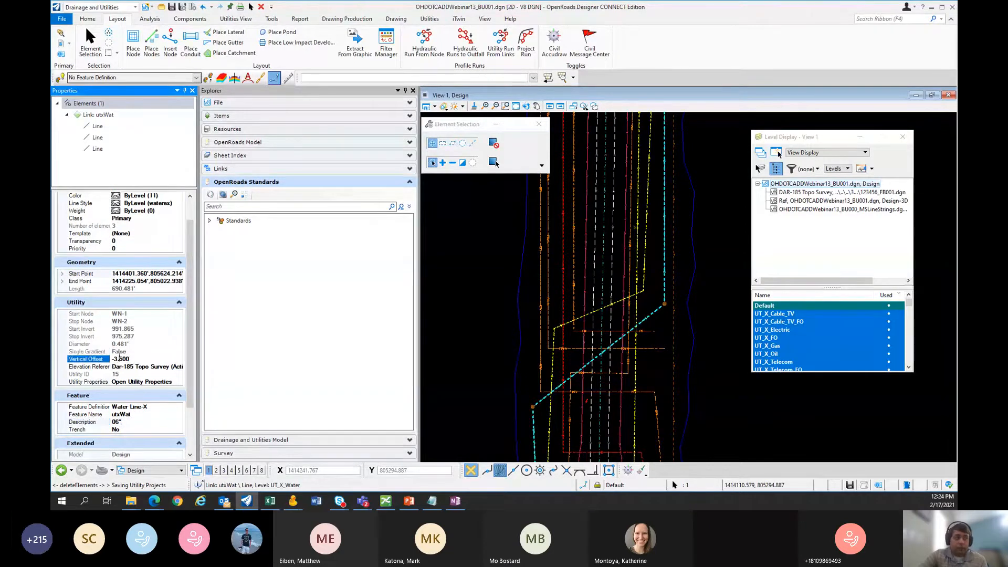
pyautogui.moveTo(130, 359); pyautogui.dragTo(114, 359)
pyautogui.click(130, 359)
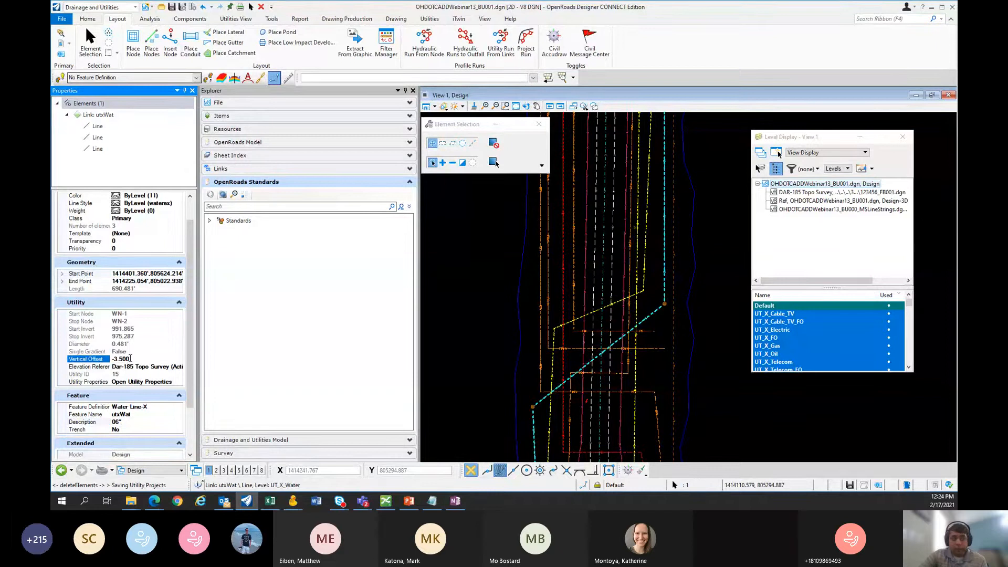
pyautogui.click(139, 352)
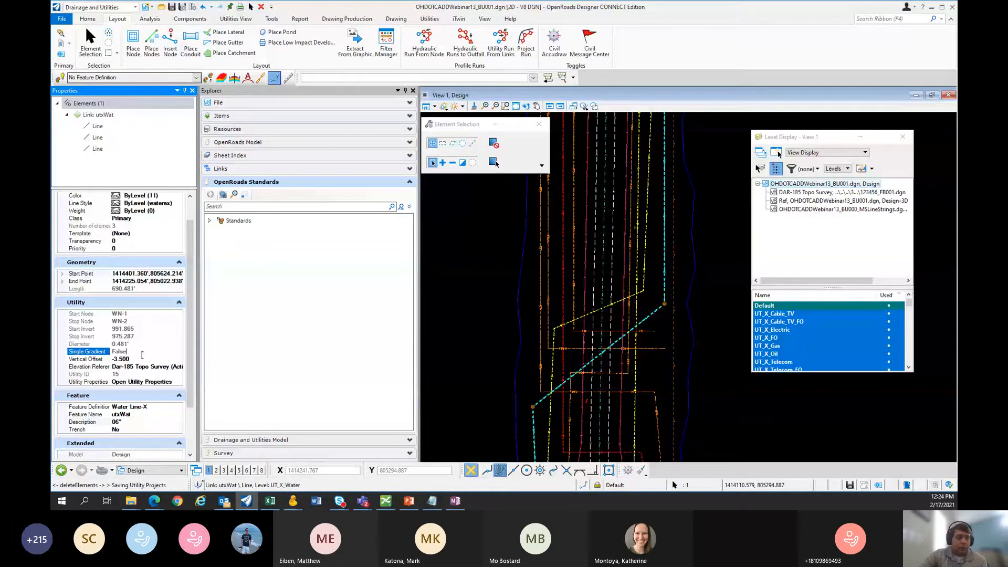
pyautogui.click(588, 256)
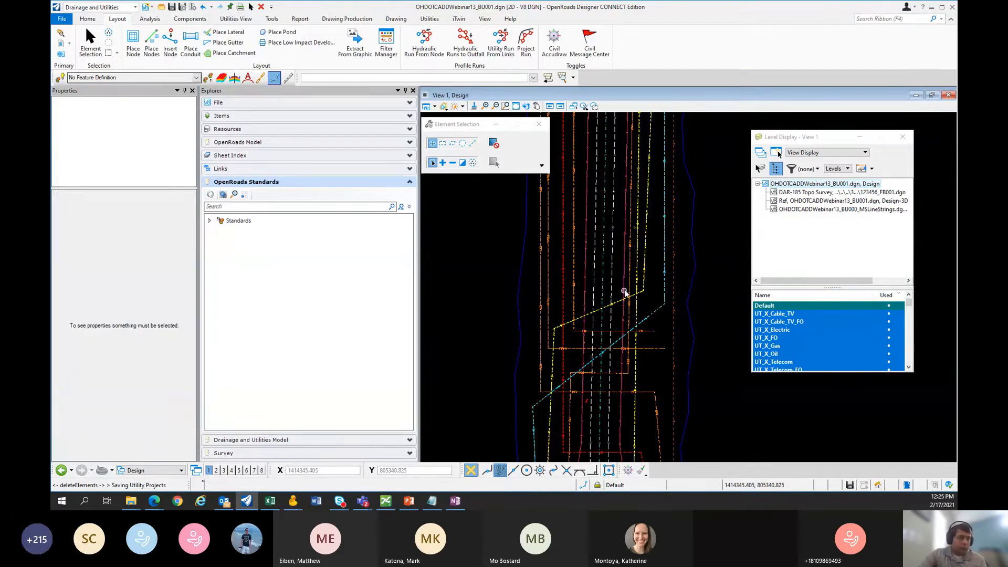
# Step: Open the profile model of the extracted telecom line utxTel in View 4
pyautogui.scroll(2, 620, 291)
pyautogui.scroll(-2, 594, 241)
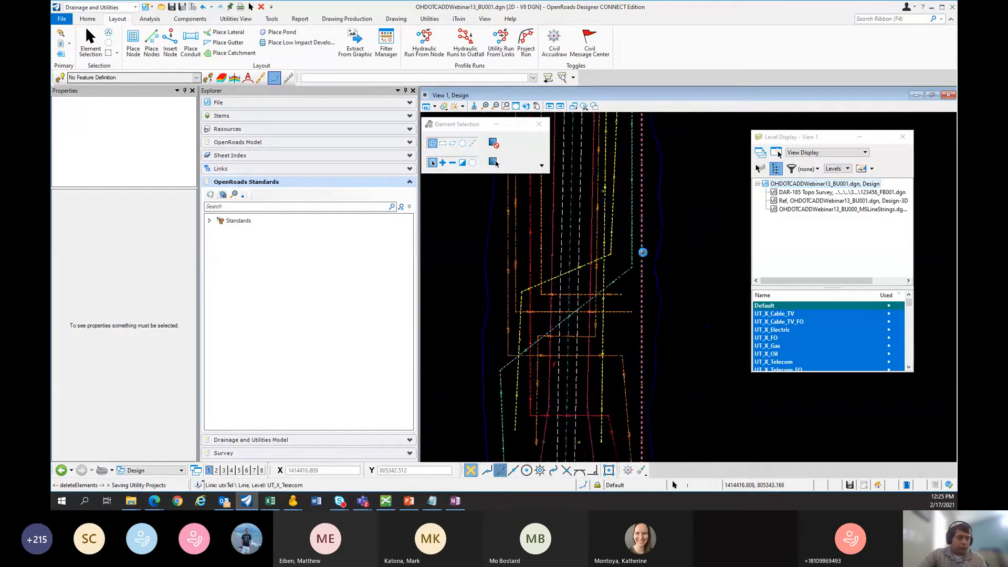
pyautogui.click(642, 253)
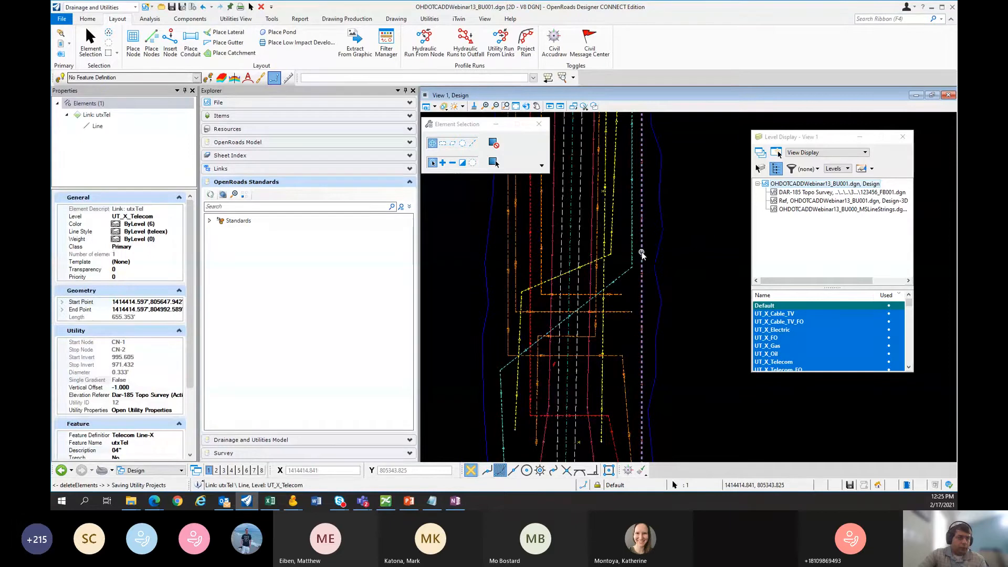
pyautogui.click(665, 247)
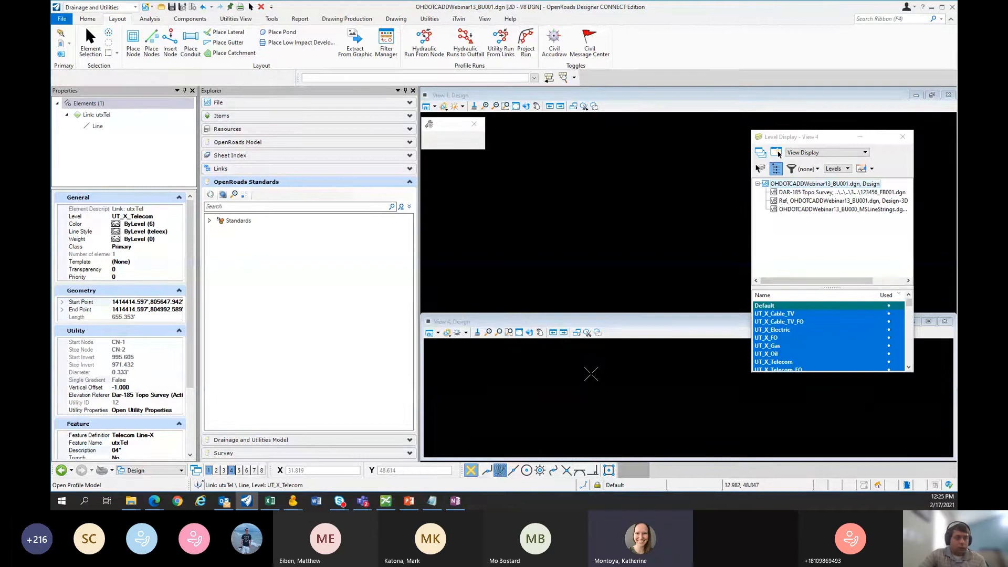
pyautogui.click(591, 374)
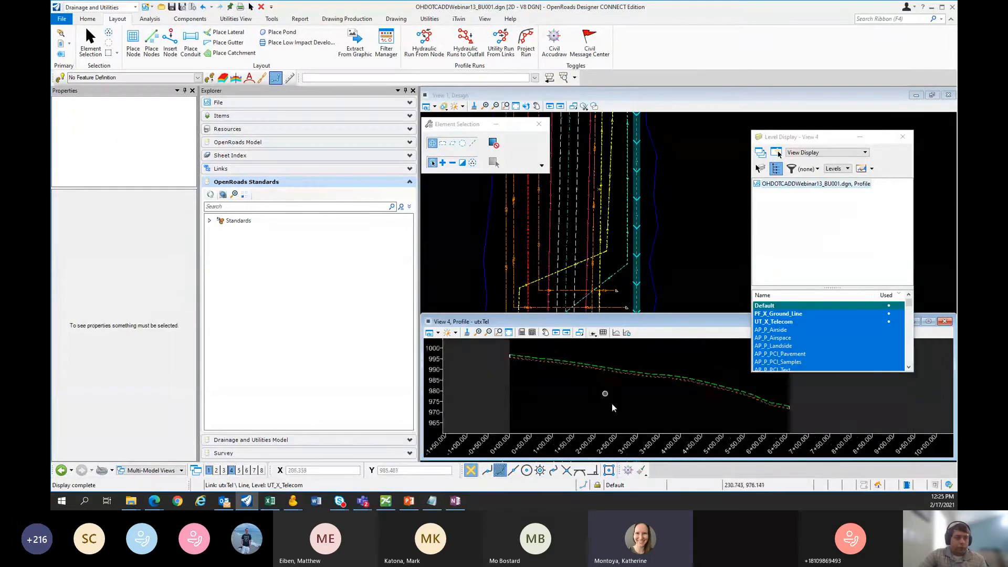
# Step: Examine how the telecom line's profile follows the ground line along its full length
pyautogui.scroll(8, 632, 381)
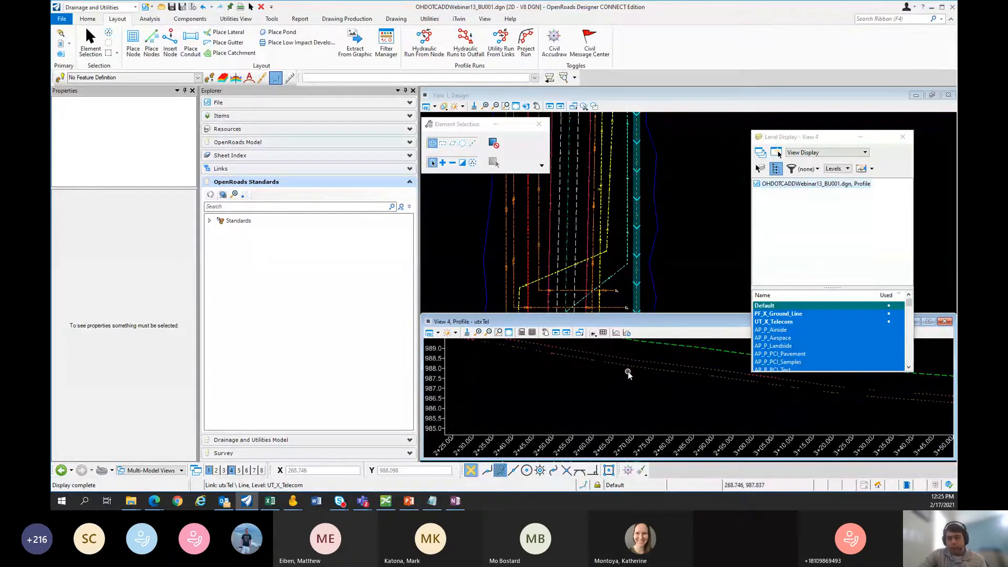
pyautogui.moveTo(540, 390); pyautogui.dragTo(549, 407, button='middle')
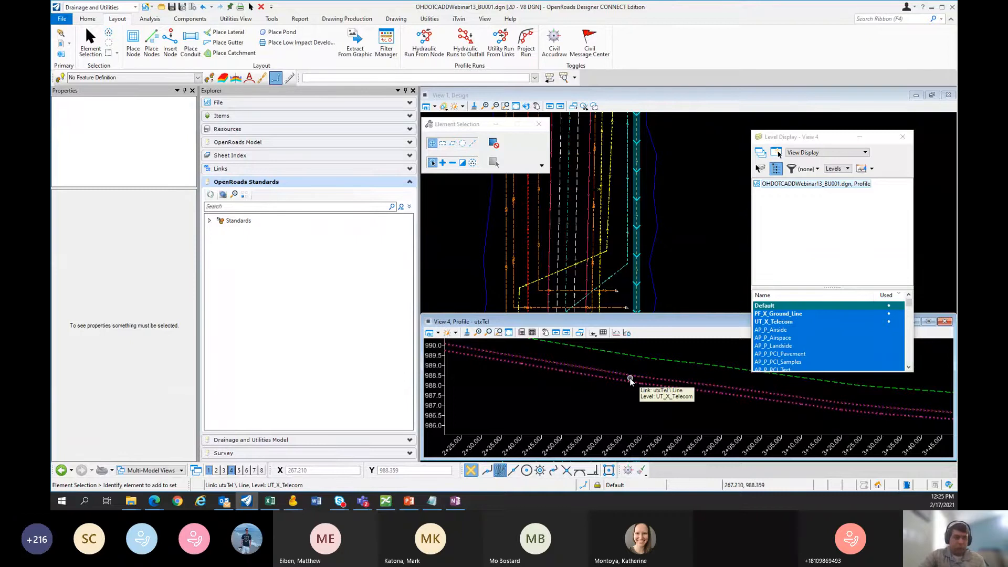
pyautogui.scroll(-3, 620, 384)
pyautogui.moveTo(607, 405); pyautogui.dragTo(626, 404, button='middle')
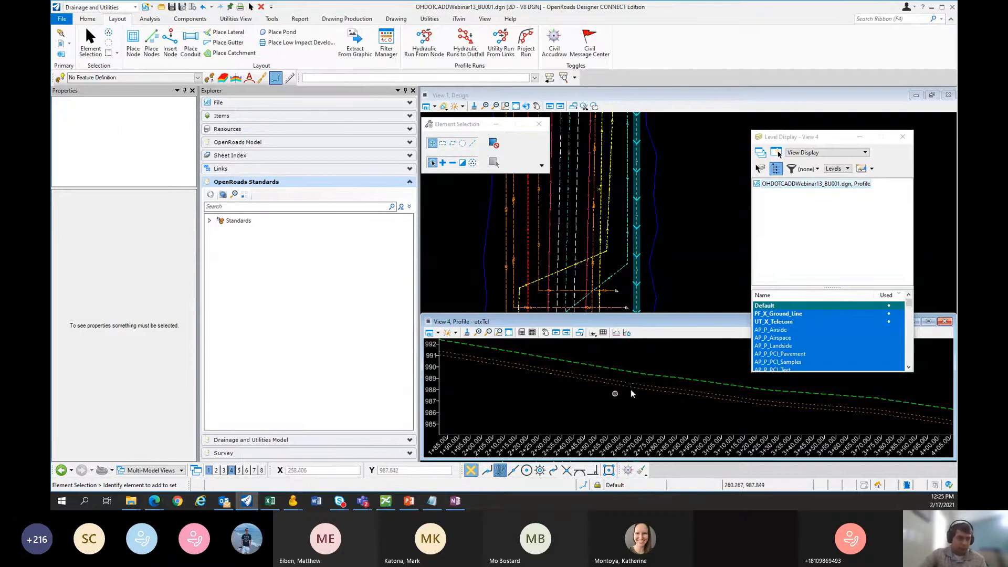
pyautogui.scroll(-1, 613, 407)
pyautogui.moveTo(585, 415); pyautogui.dragTo(632, 372, button='middle')
pyautogui.scroll(-2, 603, 392)
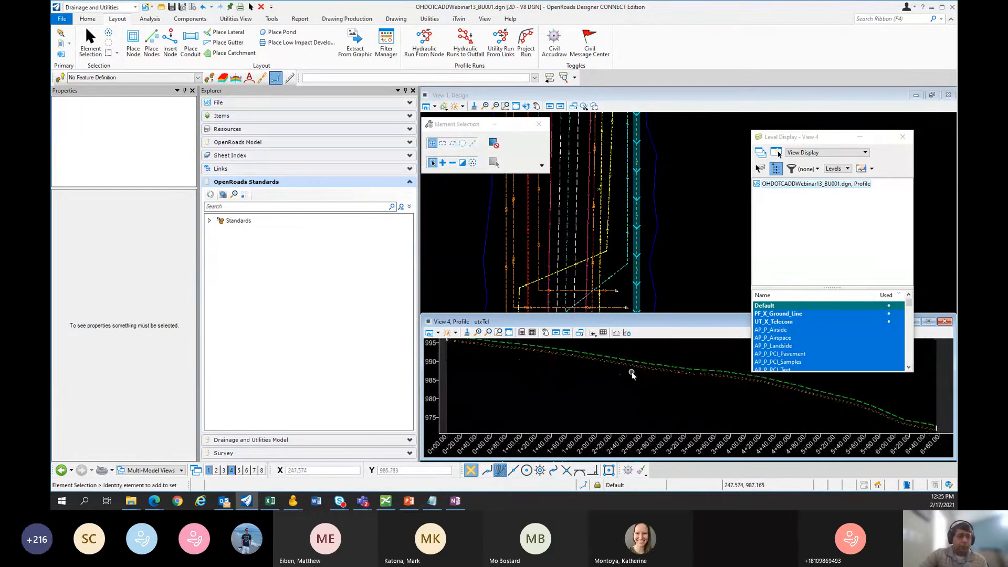
pyautogui.scroll(-1, 632, 372)
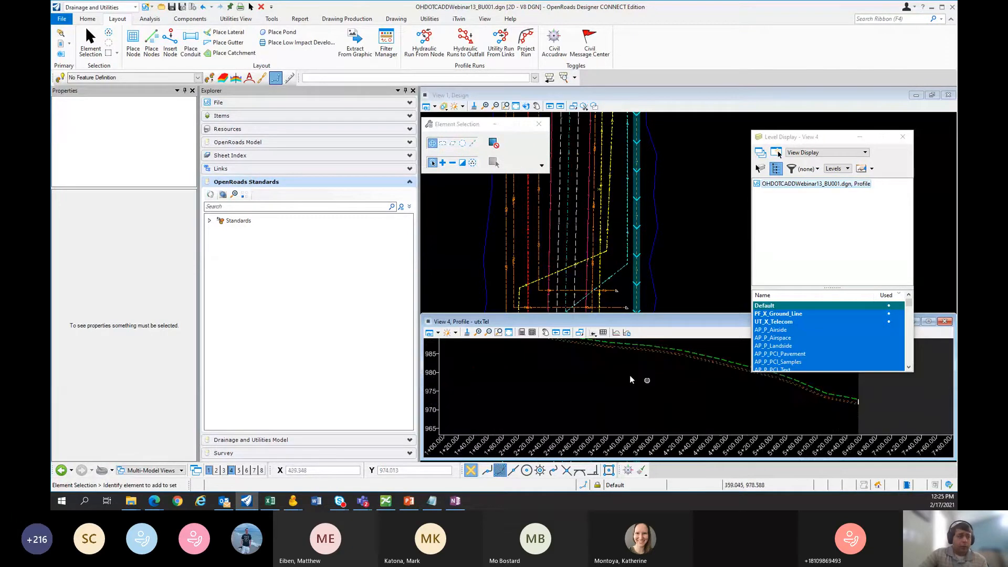
pyautogui.scroll(1, 664, 405)
pyautogui.scroll(1, 592, 390)
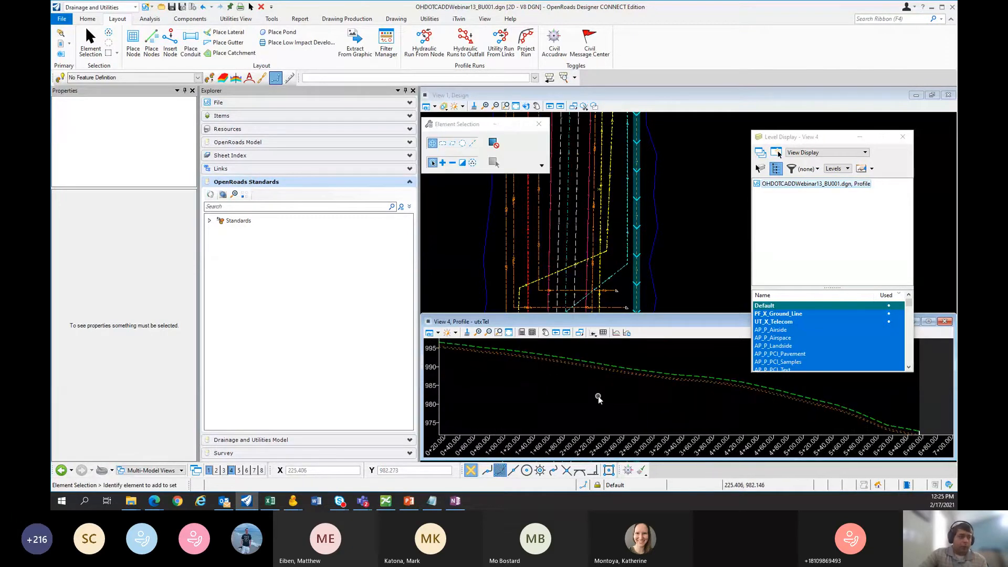
pyautogui.moveTo(625, 395); pyautogui.dragTo(640, 394, button='middle')
# Step: Switch to the OpenRoads Modeling workflow and bring up its geometry tools
pyautogui.click(133, 8)
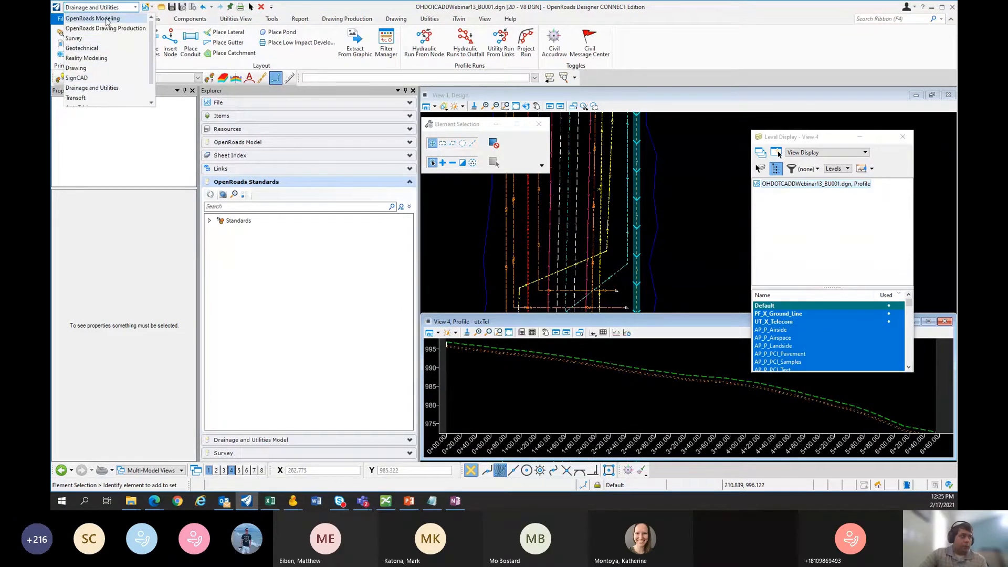
pyautogui.click(107, 19)
pyautogui.click(151, 20)
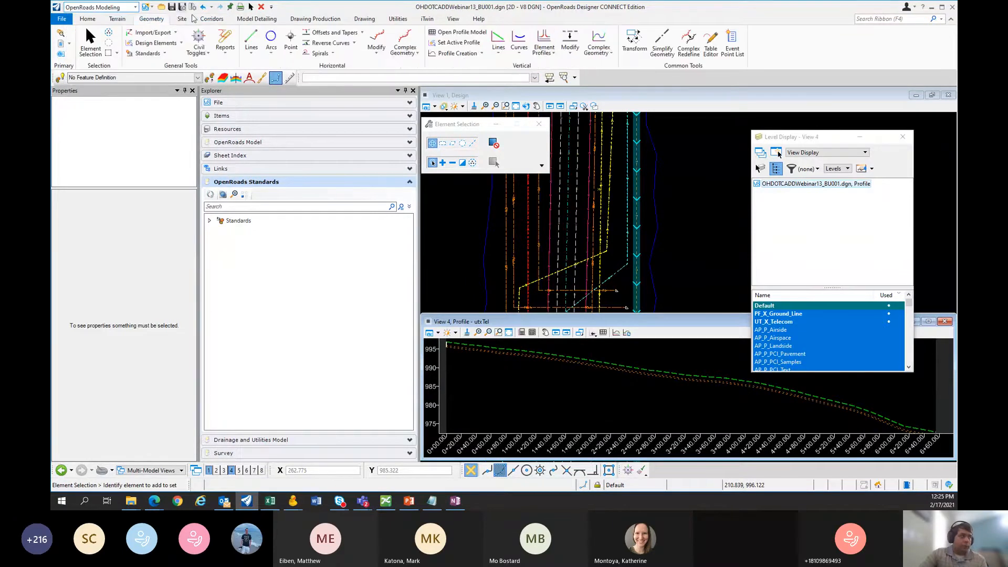
# Step: Draw a trial profile line between two points below the telecom profile, about 284 ft long at about -2.56% slope
pyautogui.click(500, 57)
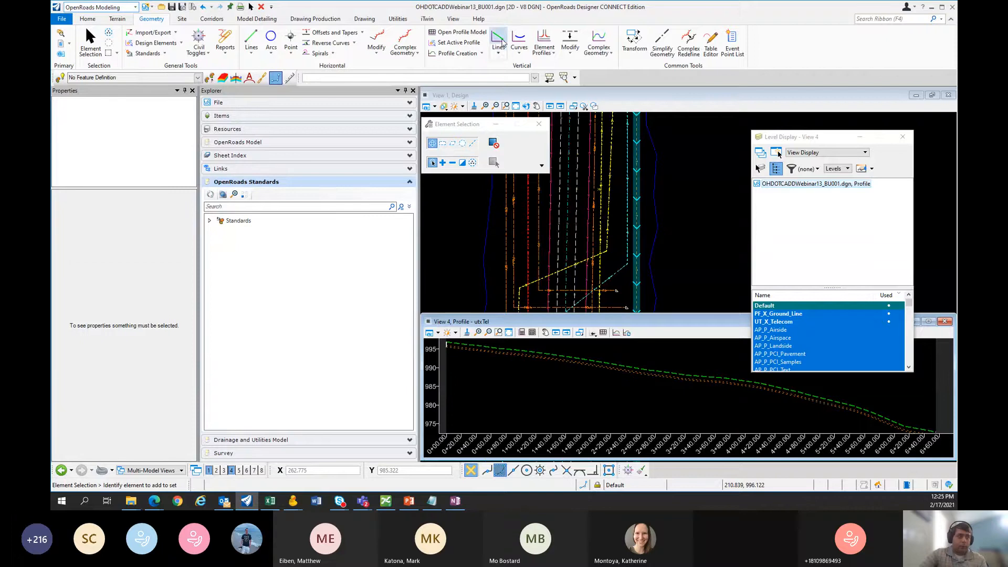
pyautogui.click(512, 394)
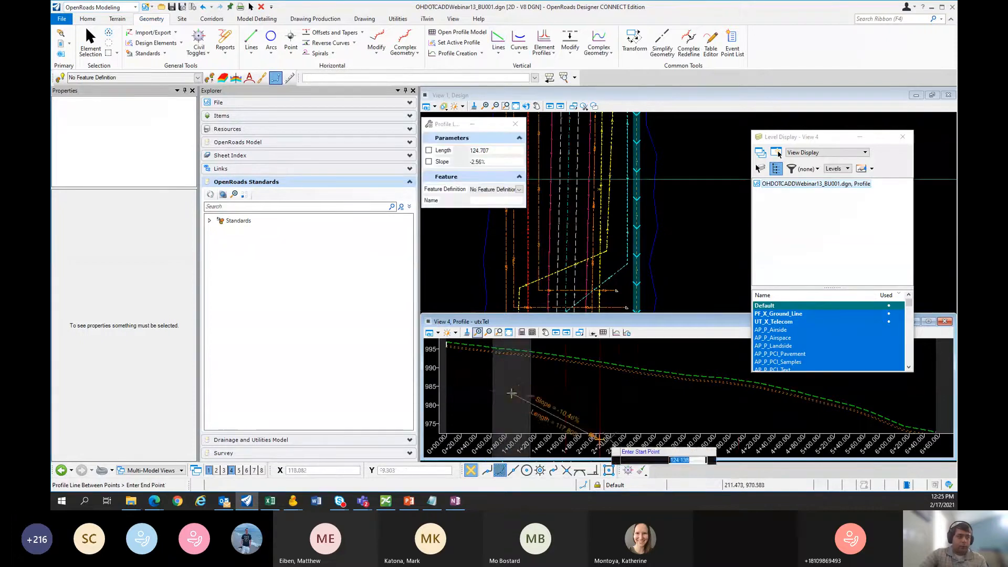
pyautogui.click(724, 421)
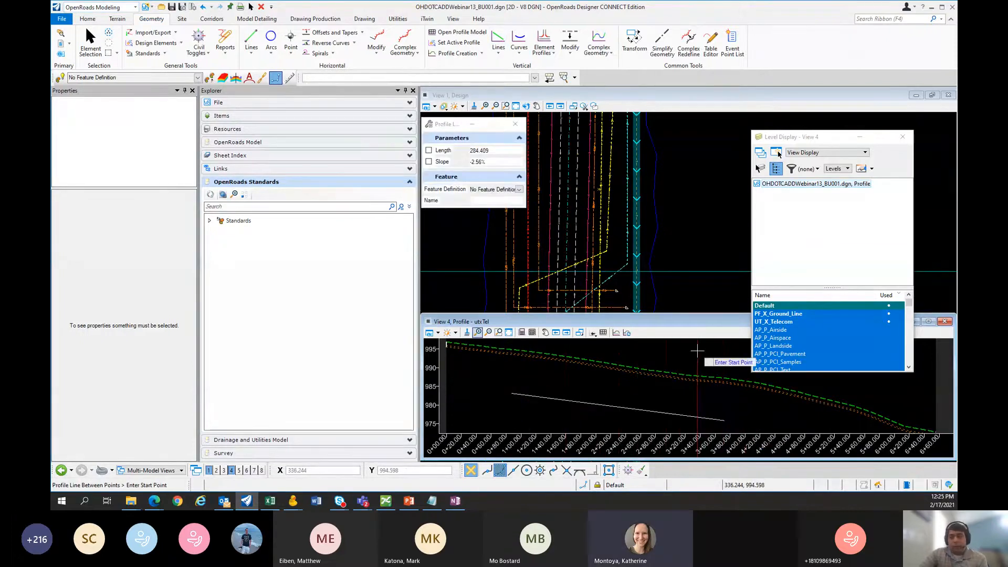
pyautogui.scroll(-3, 703, 376)
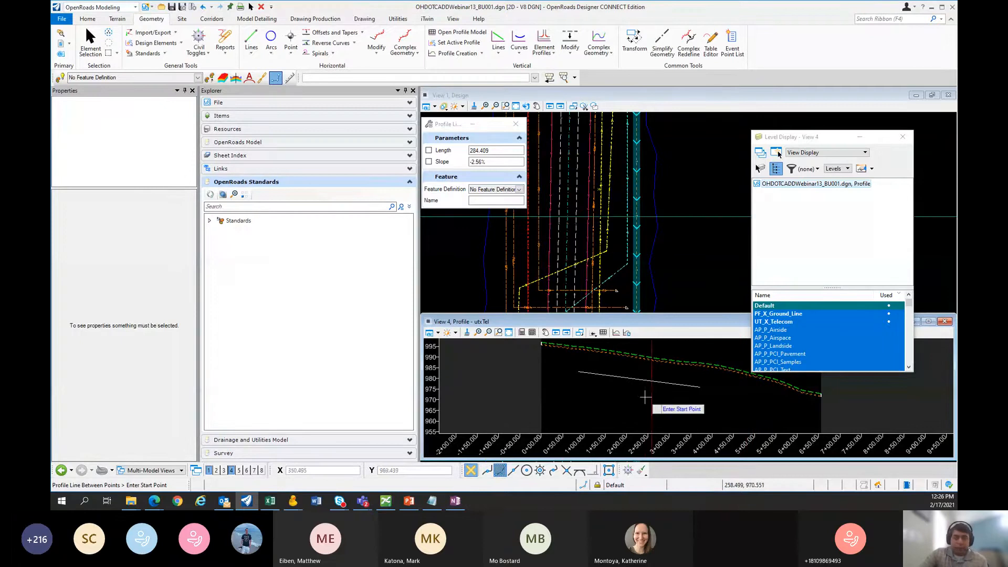
# Step: Delete the trial profile line drawn below the telecom line's profile
pyautogui.click(90, 41)
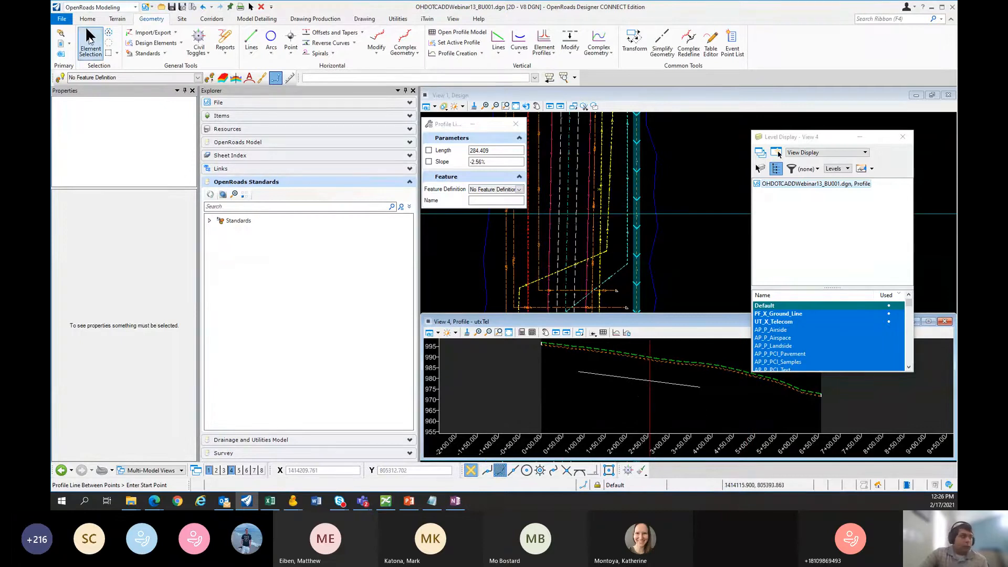
pyautogui.click(661, 381)
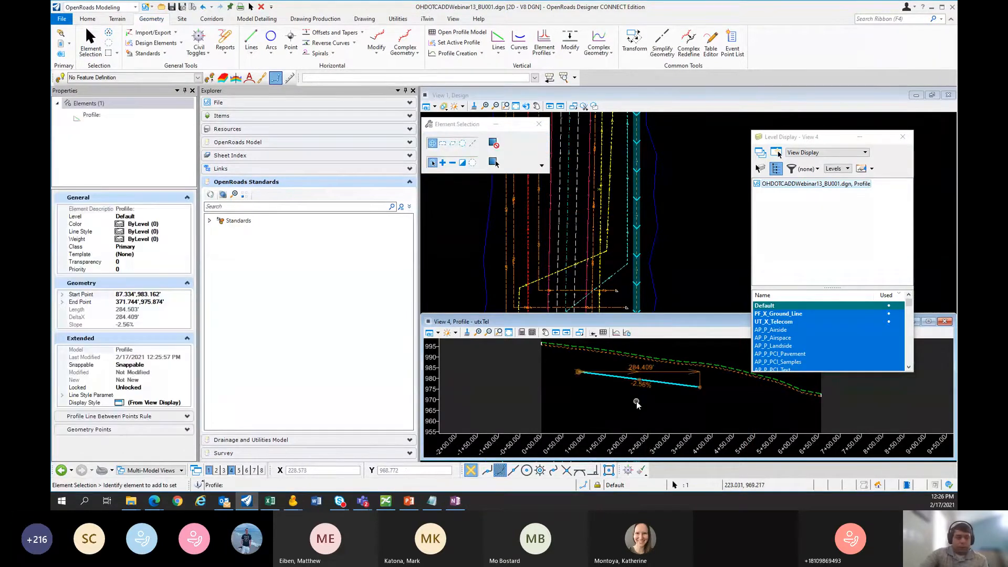
pyautogui.press('Delete')
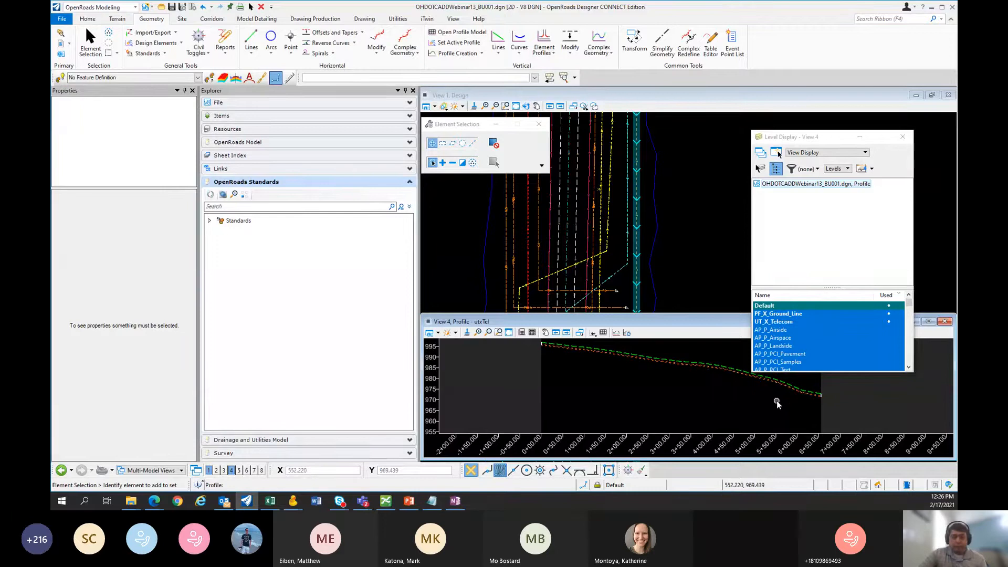
# Step: Select the telecom line in the profile view and inspect its properties
pyautogui.scroll(2, 678, 382)
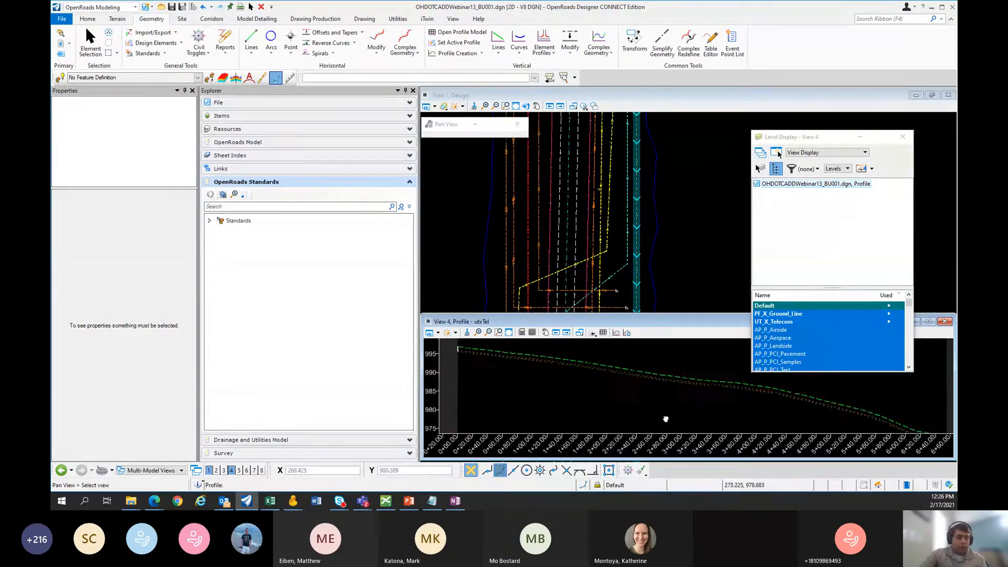
pyautogui.scroll(1, 660, 392)
pyautogui.click(660, 386)
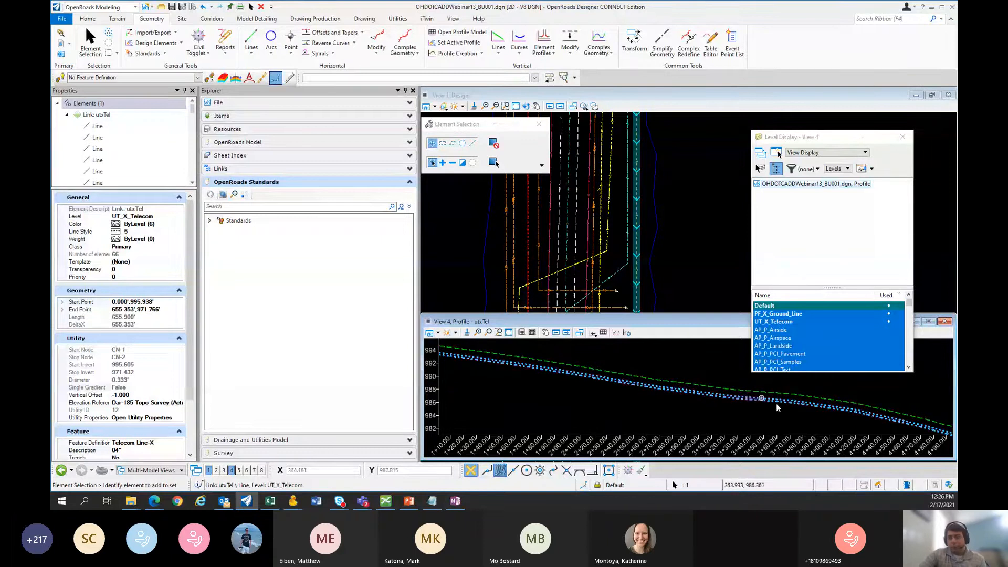
# Step: Remove the rule tying the telecom line's profile to its elevation reference and vertical offset
pyautogui.click(689, 405)
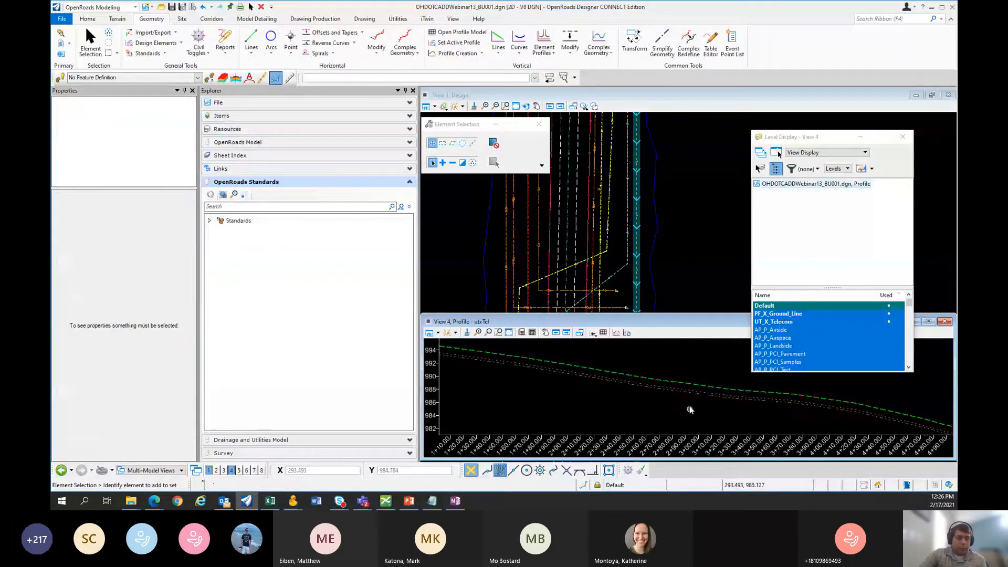
pyautogui.click(690, 408)
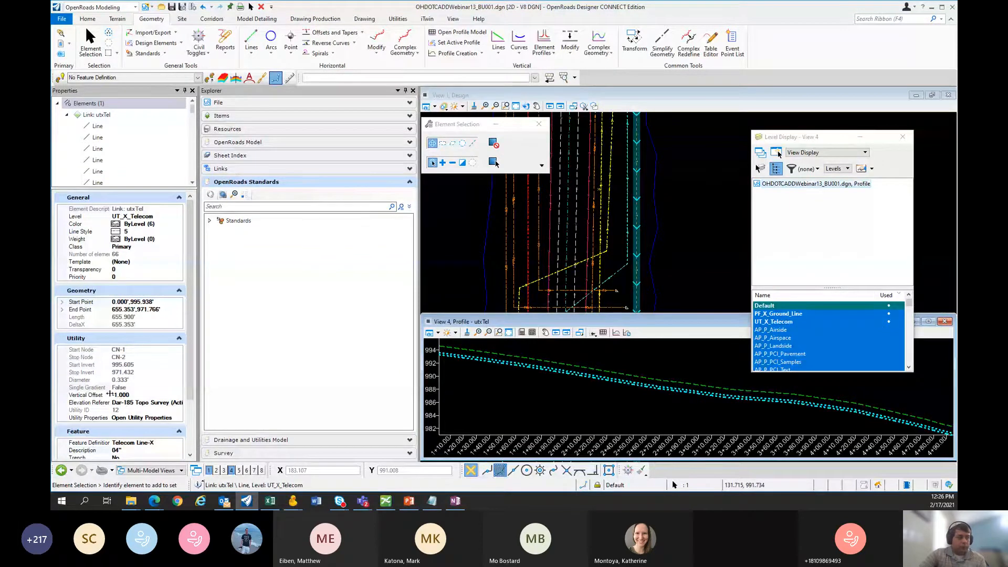
pyautogui.click(543, 399)
pyautogui.click(649, 388)
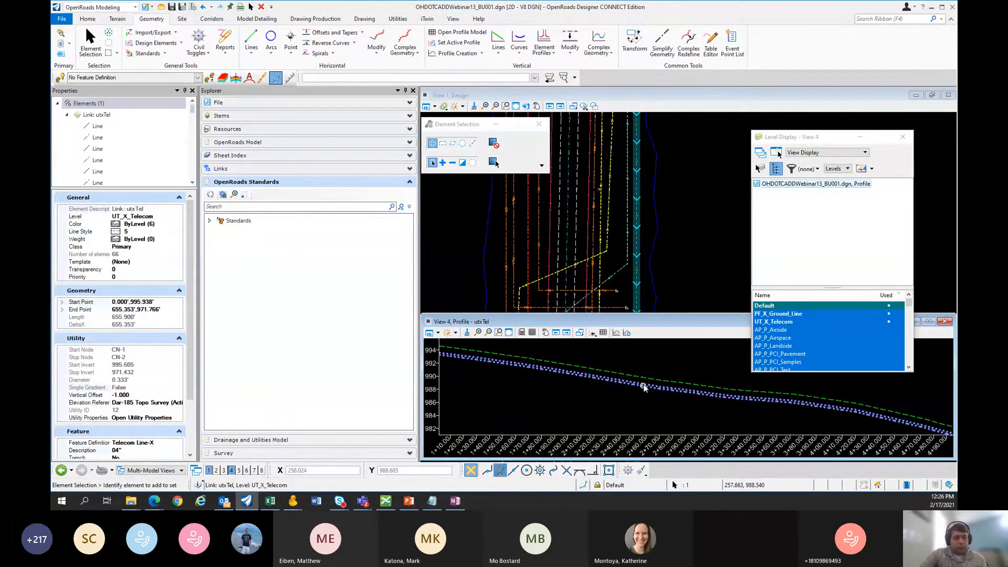
pyautogui.moveTo(645, 385)
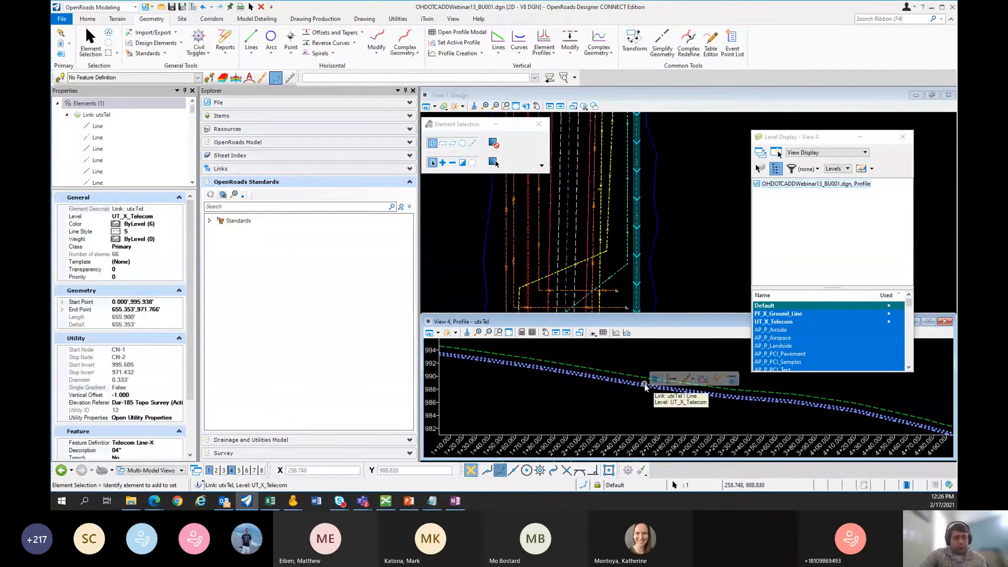
pyautogui.click(703, 381)
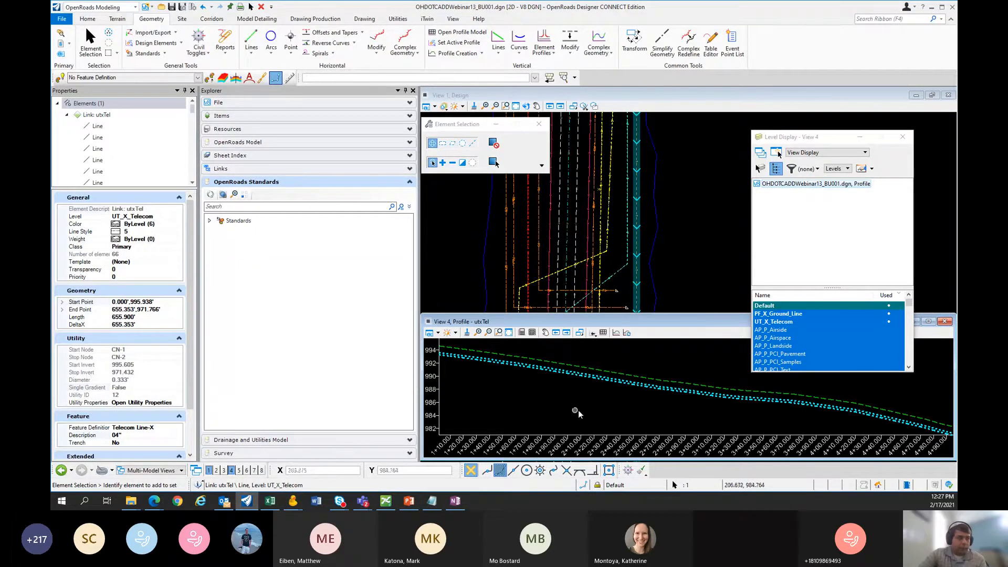
# Step: Create a best fit profile from the telecom line as Make Complex Element, accepting zero-value parameters and No Feature Definition
pyautogui.click(608, 403)
pyautogui.click(637, 382)
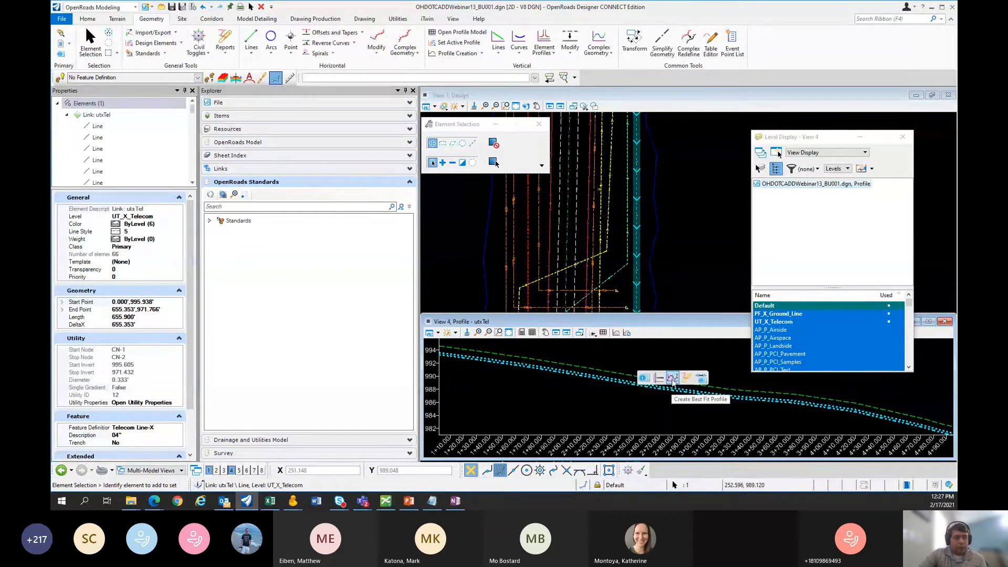
pyautogui.click(673, 379)
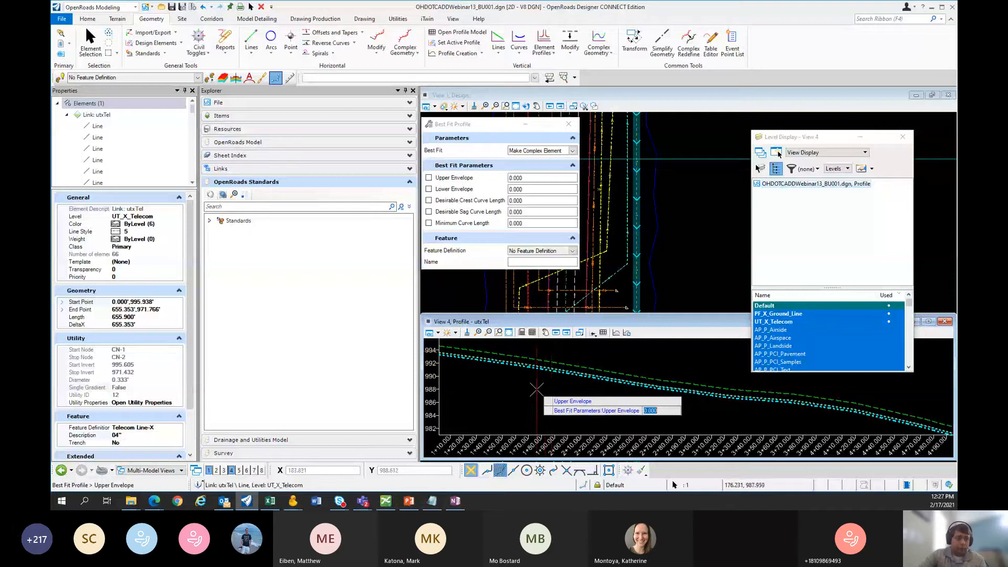
pyautogui.click(527, 386)
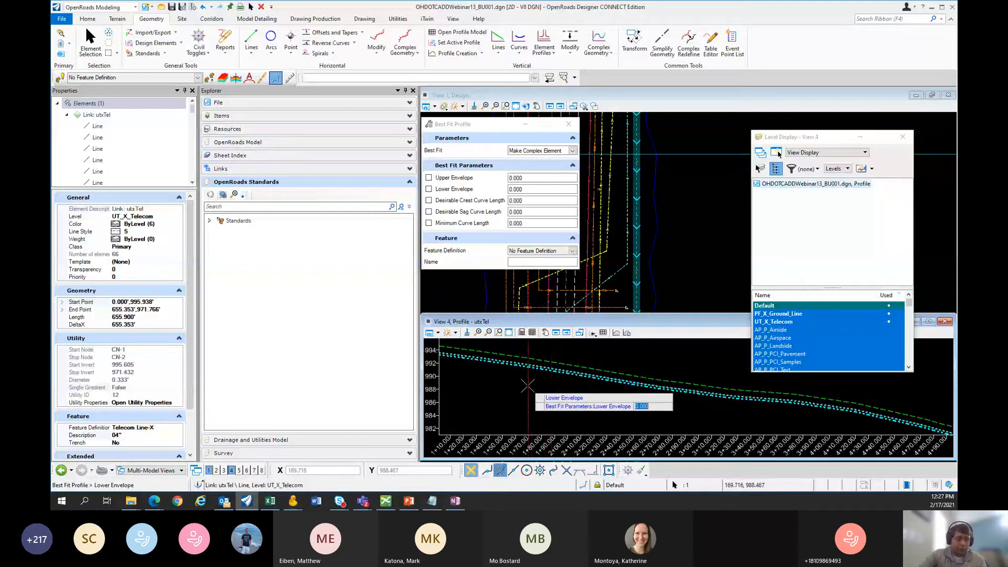
pyautogui.click(528, 386)
pyautogui.click(528, 386)
pyautogui.click(528, 386)
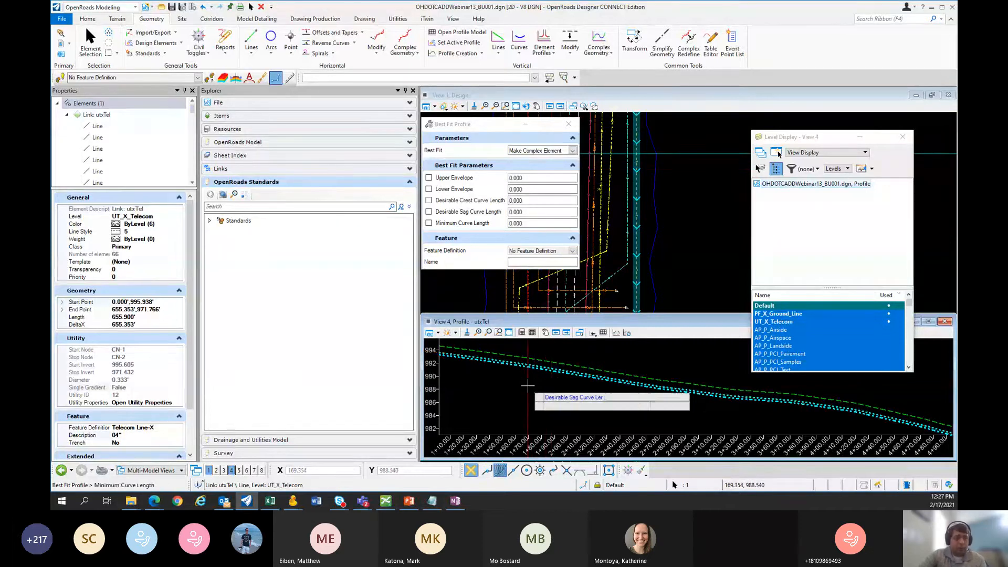
pyautogui.click(527, 386)
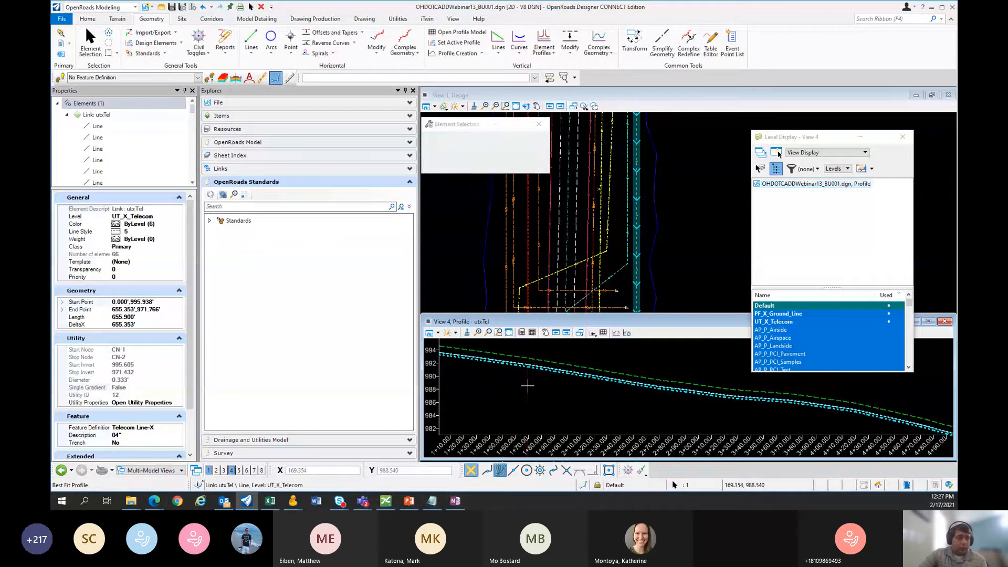
# Step: Select the new best fit profile in the profile view and inspect its properties
pyautogui.click(650, 418)
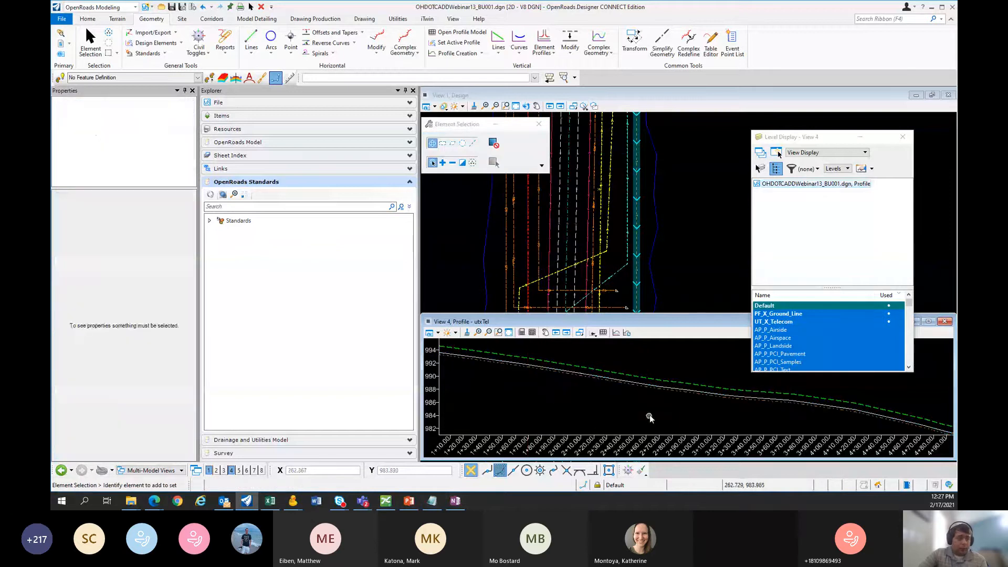
pyautogui.scroll(2, 688, 383)
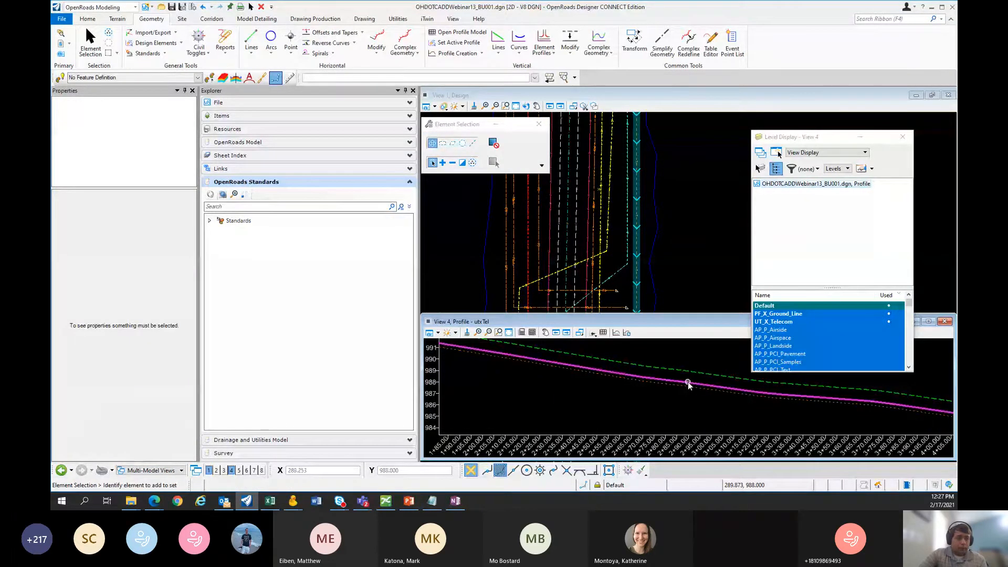
pyautogui.click(688, 383)
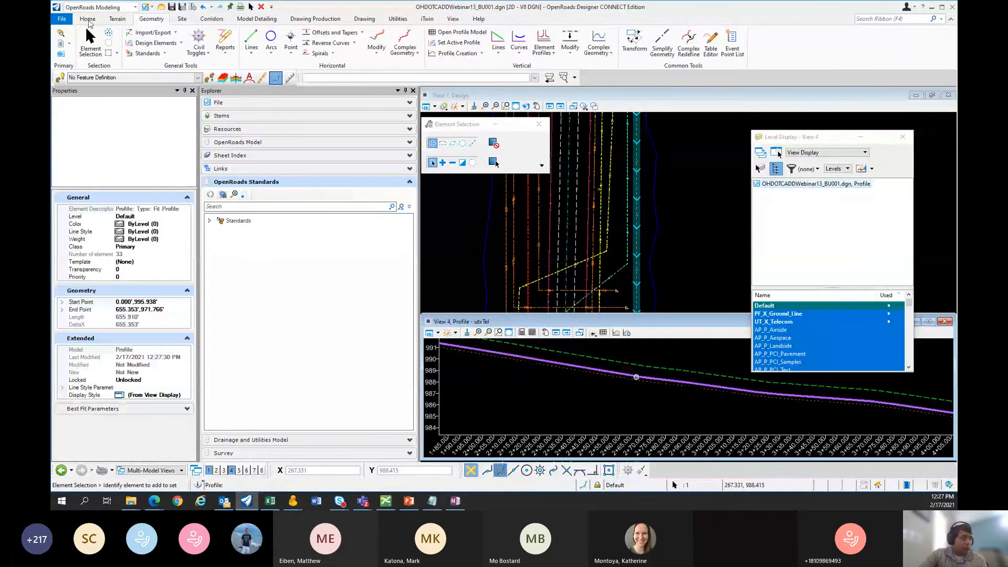
pyautogui.click(88, 20)
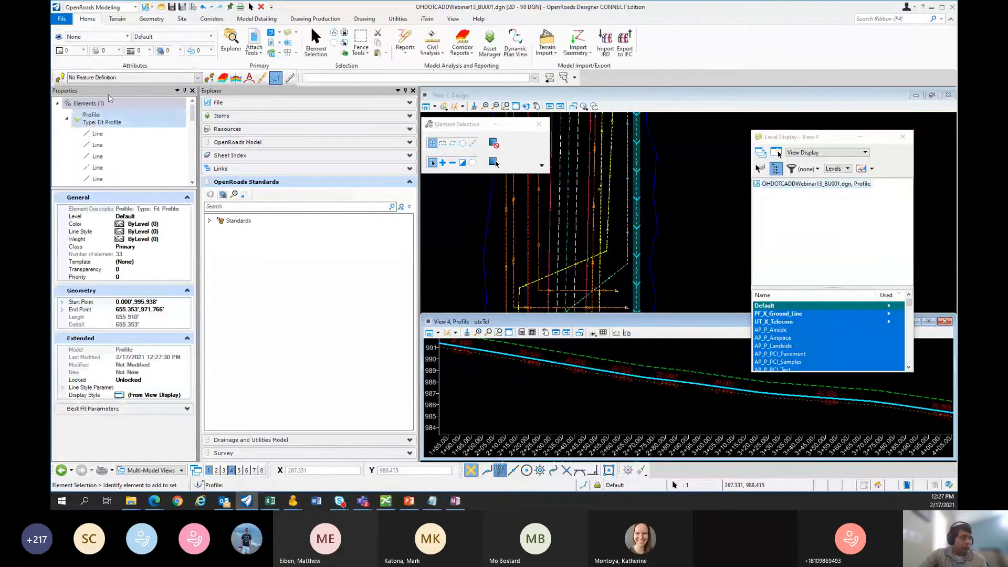
pyautogui.click(642, 405)
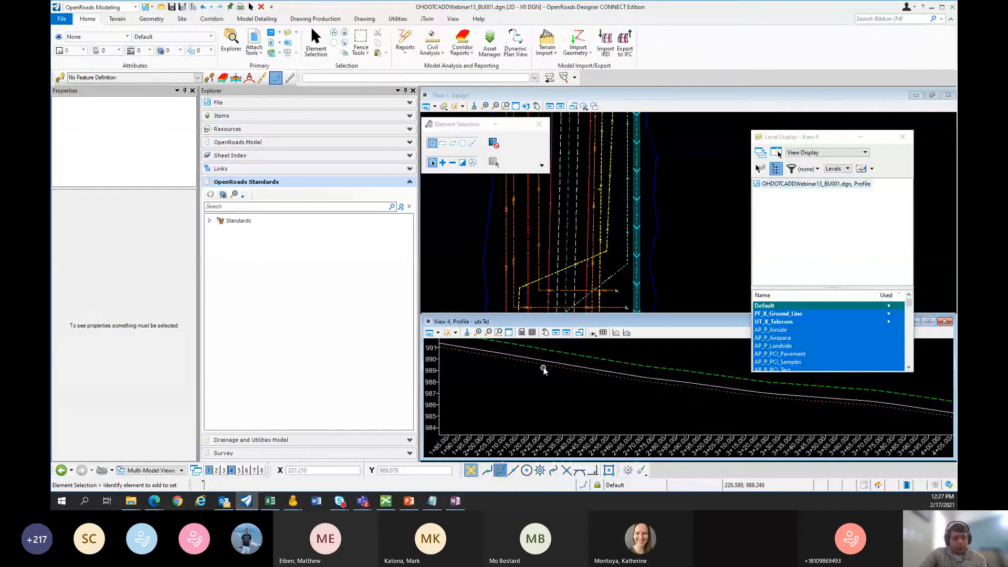
# Step: Remove the fit rule from the best fit profile so it becomes an editable complex profile
pyautogui.click(655, 385)
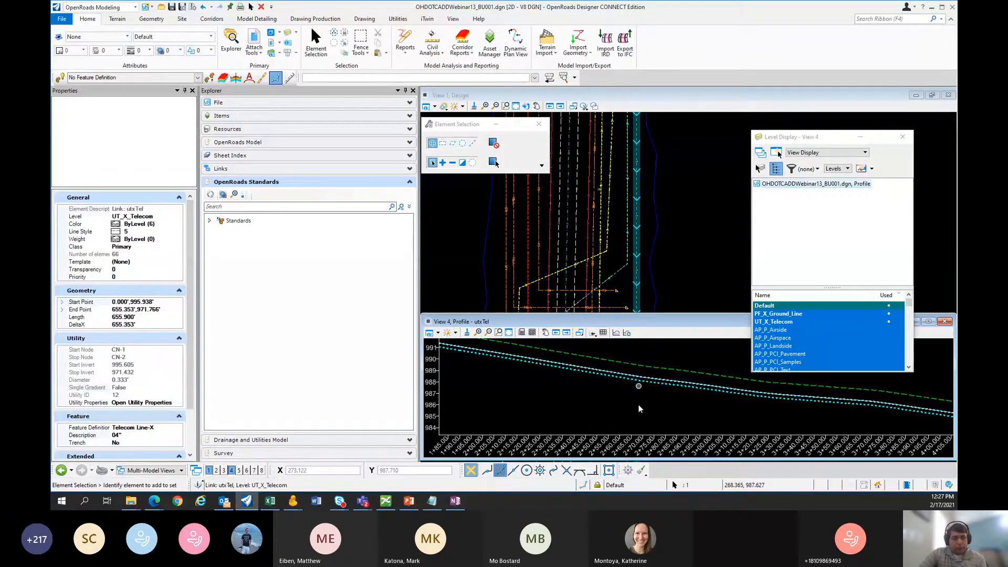
pyautogui.click(610, 391)
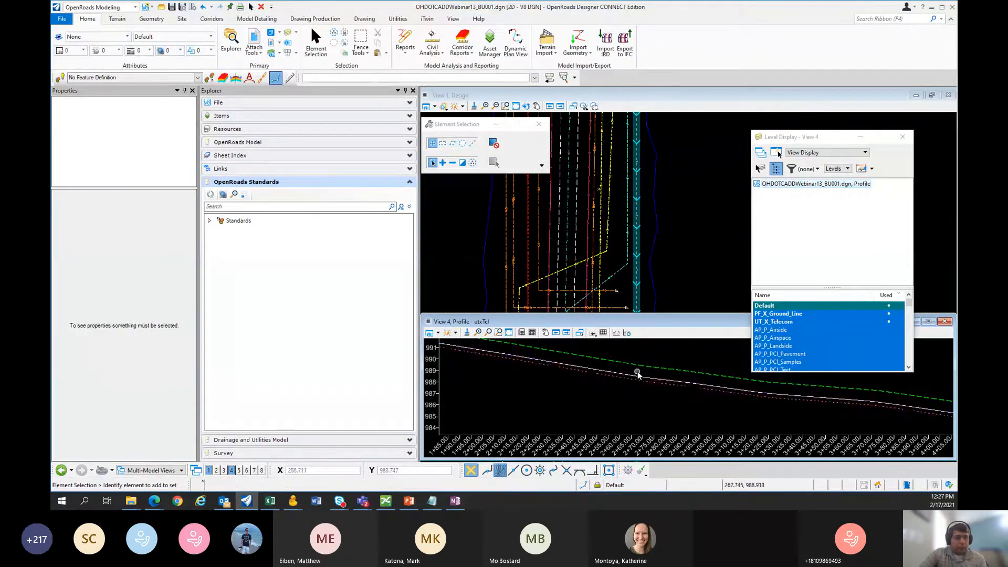
pyautogui.click(641, 376)
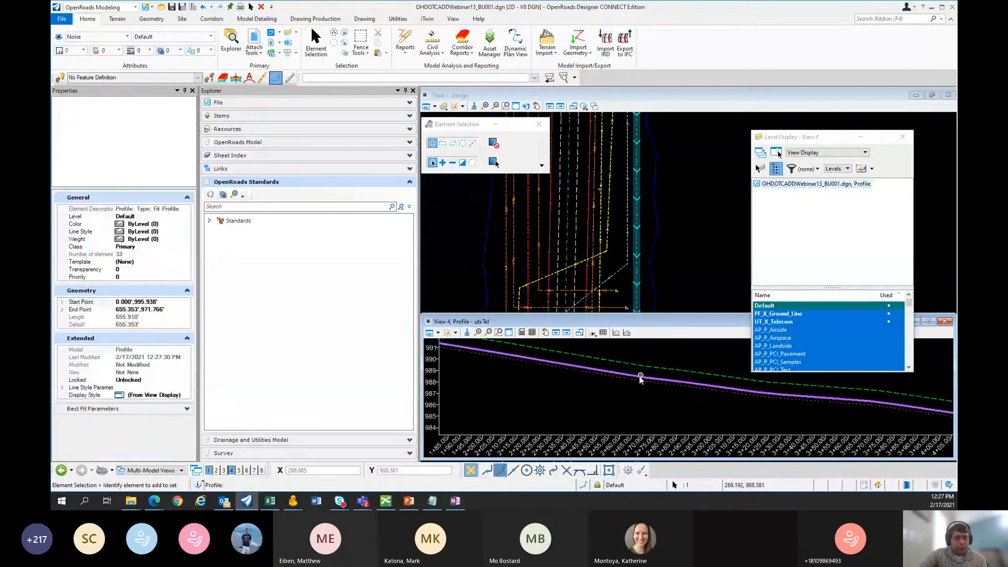
pyautogui.moveTo(641, 377)
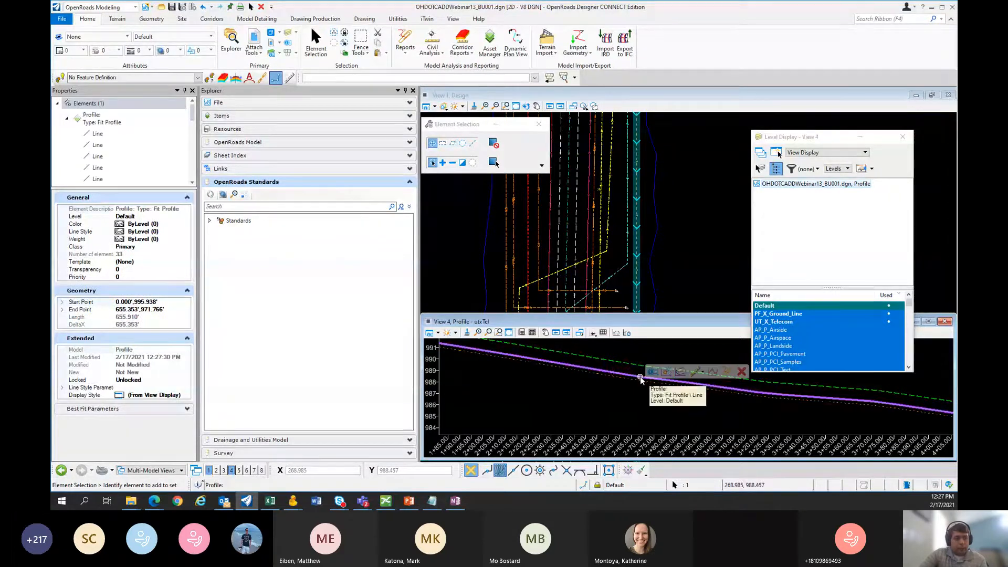
pyautogui.click(714, 373)
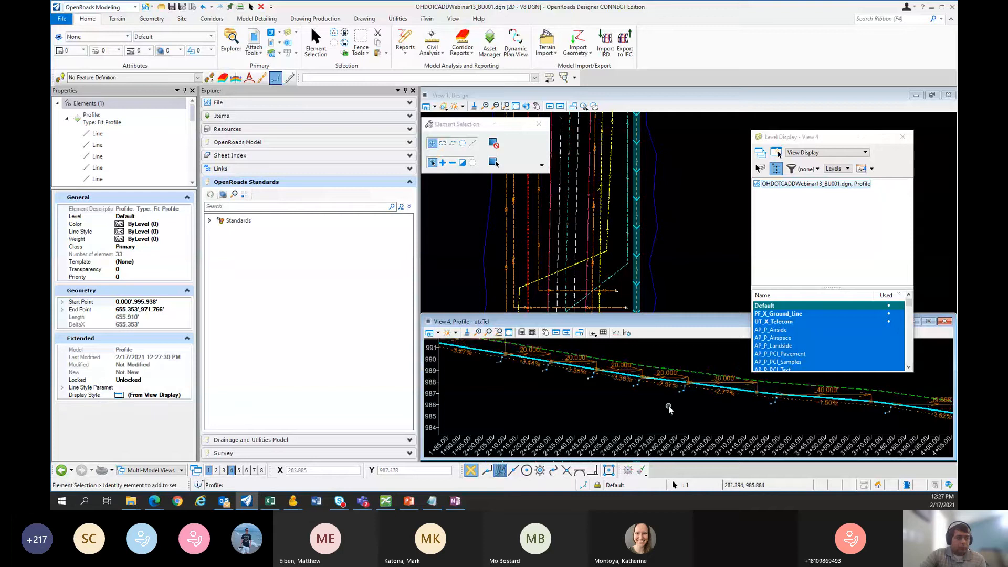
# Step: Move the complex profile's vertex near station 3+70 back about 9.4 ft to station 3+60.59
pyautogui.moveTo(668, 406); pyautogui.dragTo(667, 406, button='middle')
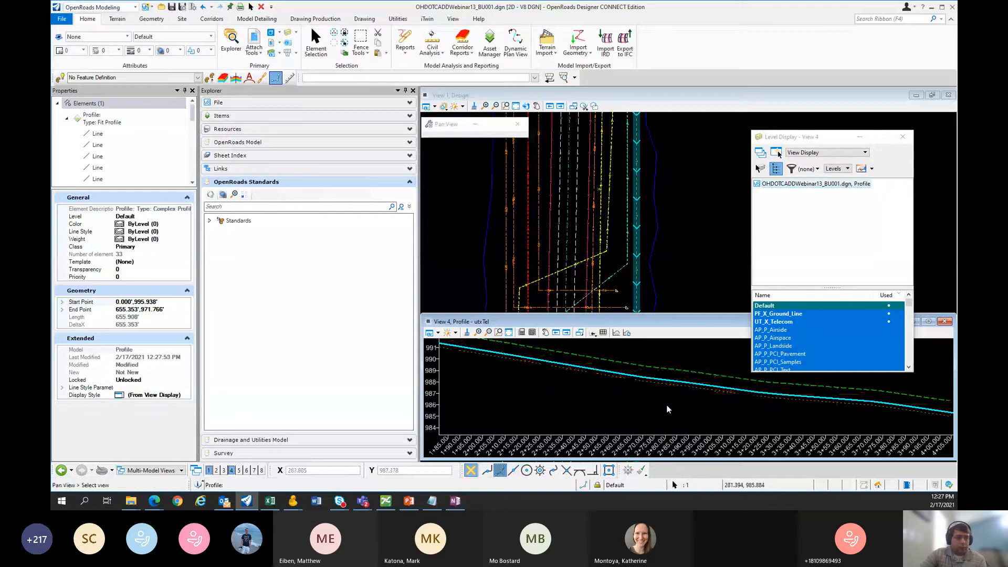
pyautogui.scroll(-5, 669, 409)
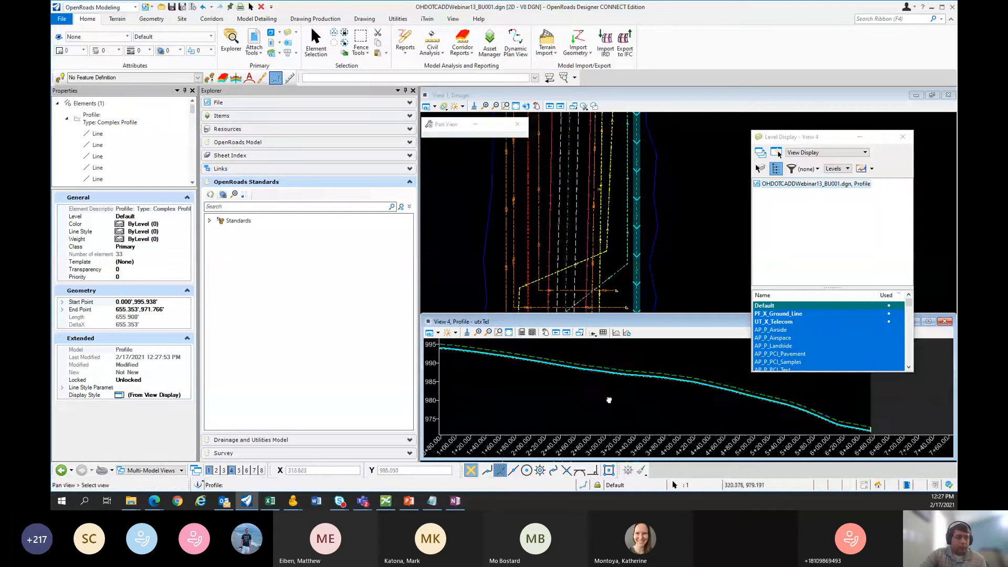
pyautogui.moveTo(609, 400); pyautogui.dragTo(592, 386)
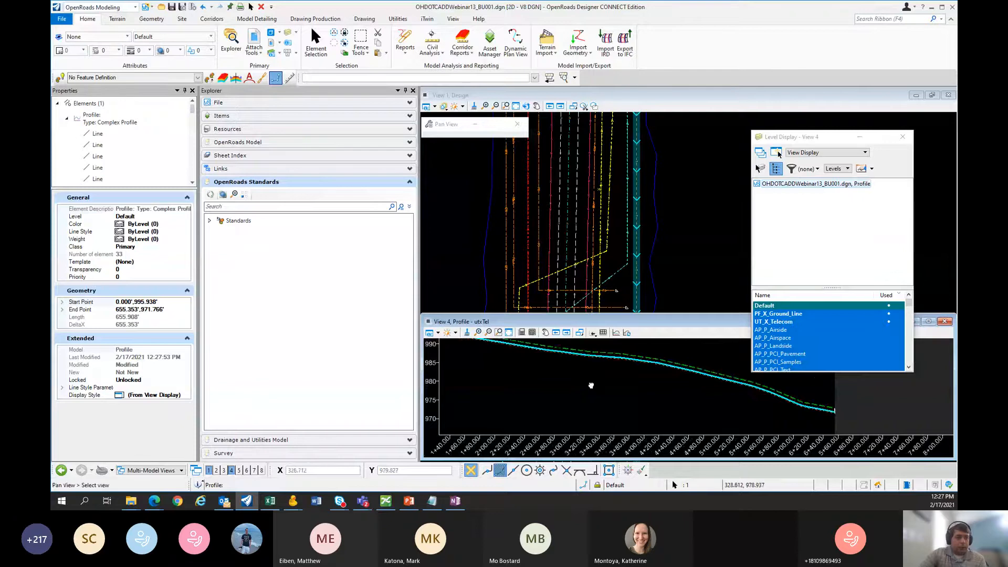
pyautogui.rightClick(591, 386)
pyautogui.scroll(10, 677, 368)
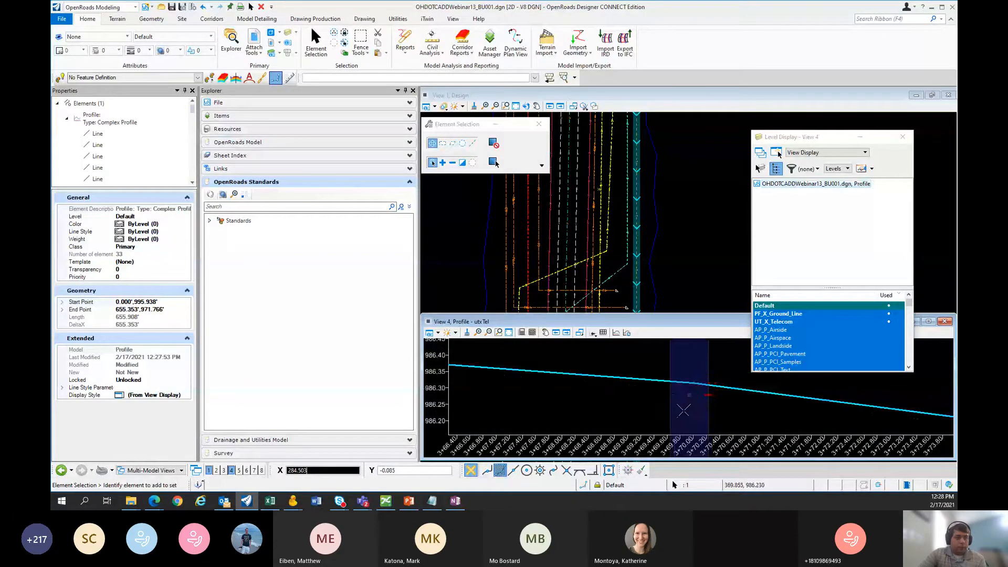
pyautogui.scroll(-10, 682, 410)
pyautogui.click(680, 423)
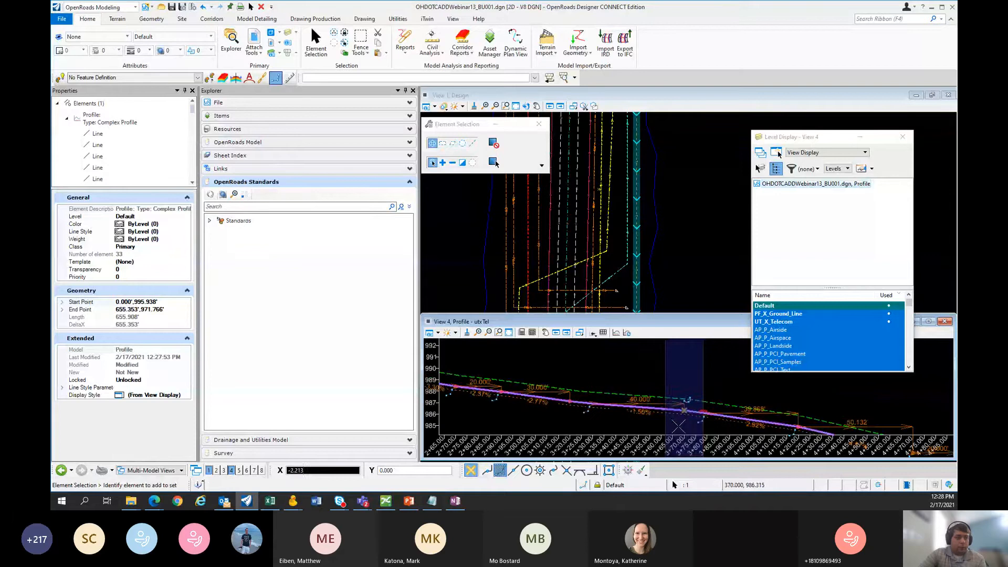
pyautogui.click(673, 424)
pyautogui.scroll(-8, 657, 422)
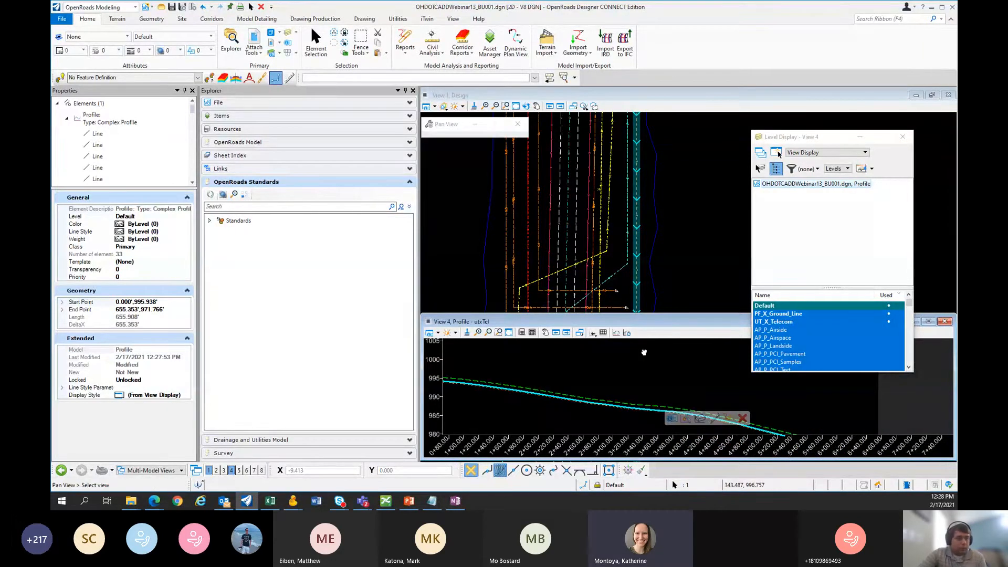
# Step: Enlarge the profile view and lower the vertex at station 3+60.59 to about station 3+60.43, elevation 986.102
pyautogui.moveTo(843, 138); pyautogui.dragTo(747, 55)
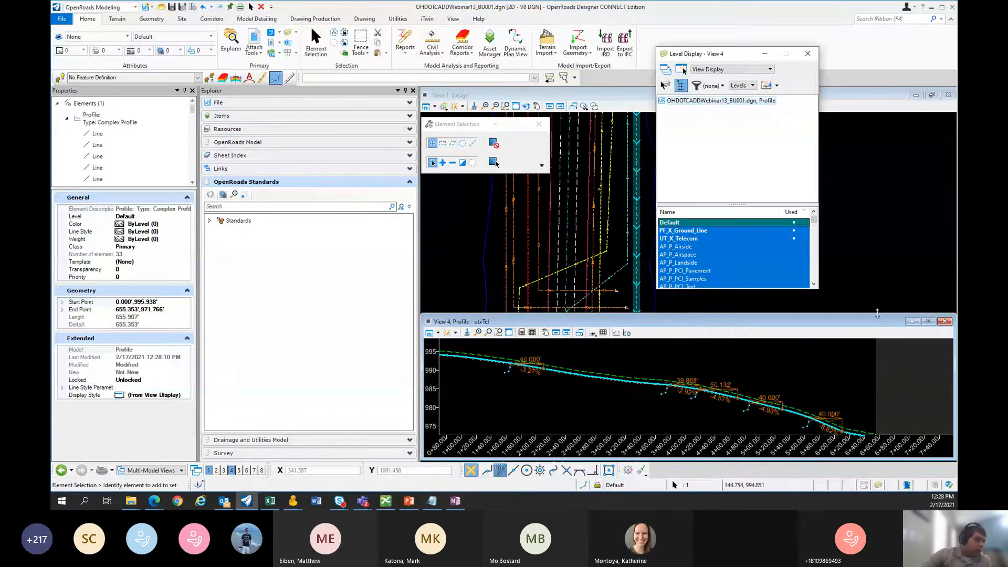
pyautogui.moveTo(875, 315); pyautogui.dragTo(874, 245)
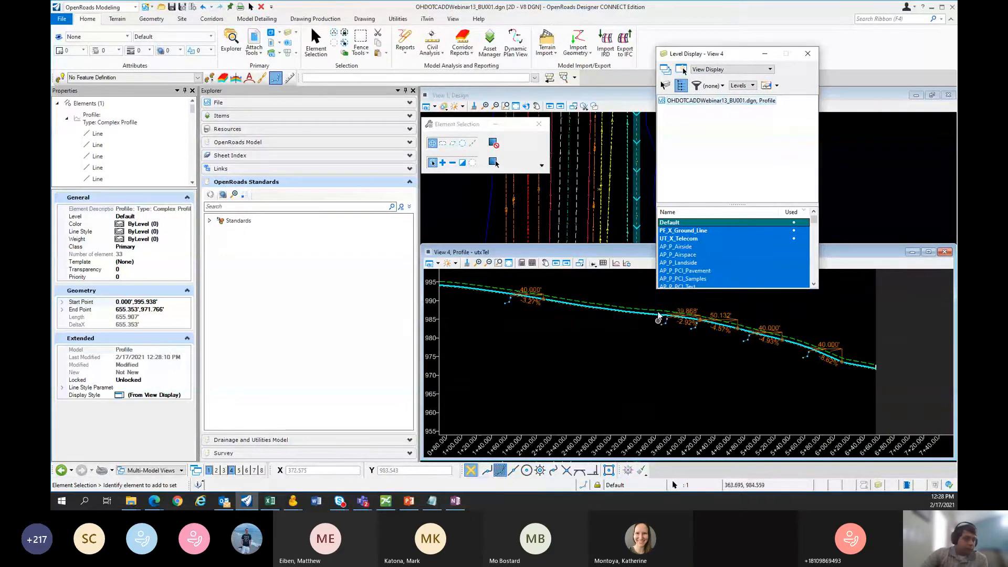
pyautogui.scroll(6, 659, 316)
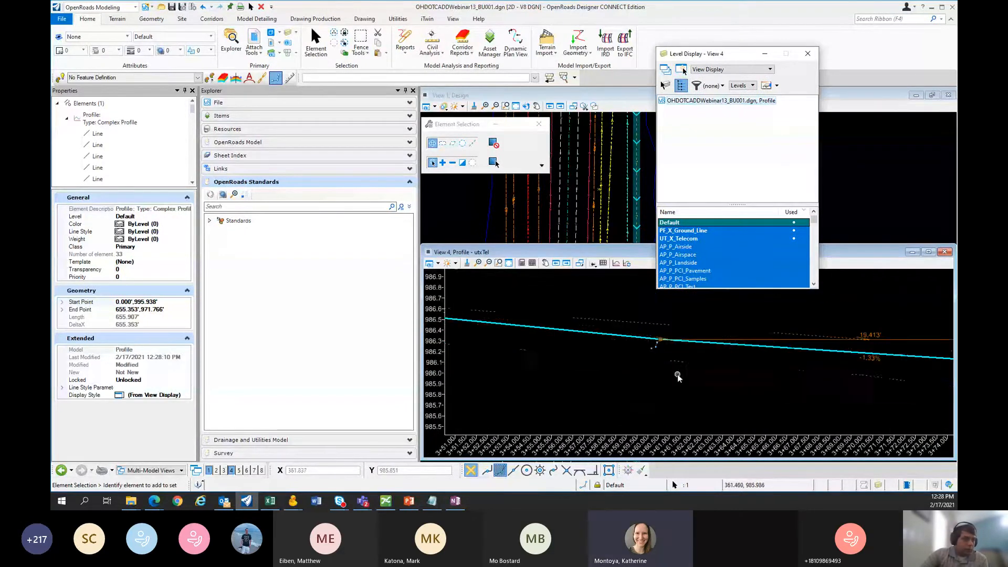
pyautogui.scroll(3, 657, 343)
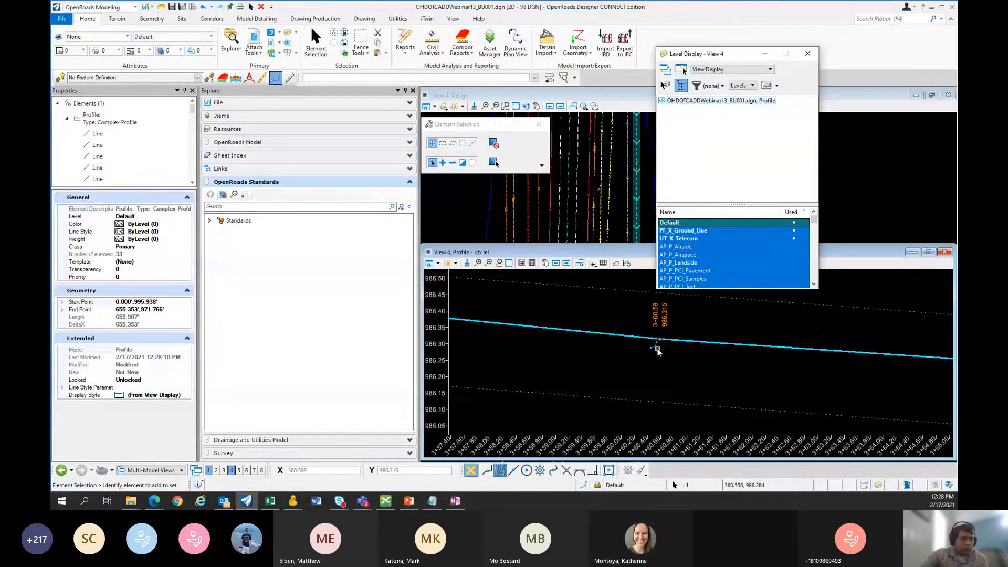
pyautogui.moveTo(659, 343); pyautogui.dragTo(647, 409)
pyautogui.scroll(-3, 683, 368)
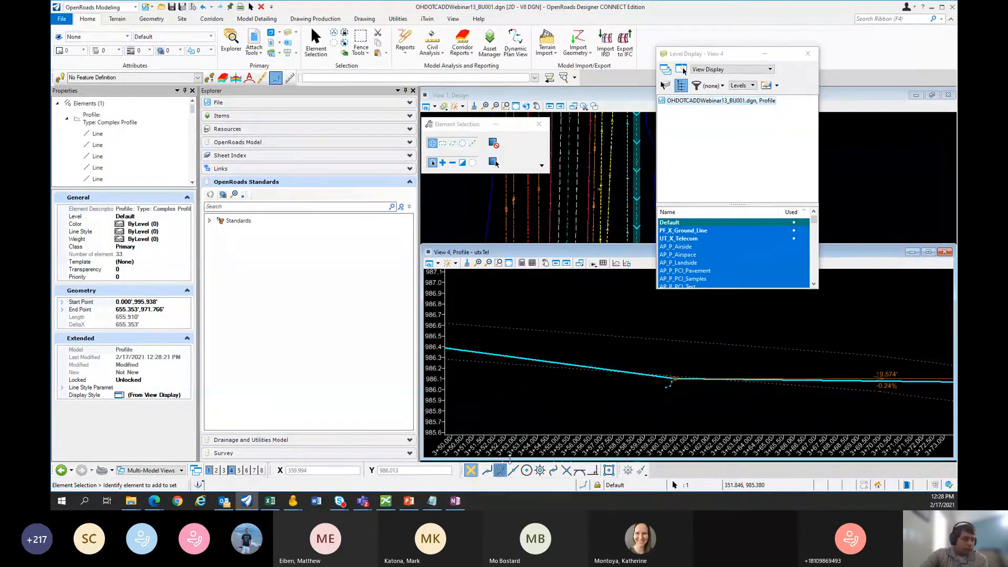
# Step: Enable Civil AccuDraw and start moving the complex profile's vertex at station 3+60.43, using the ground line profile as the offset reference
pyautogui.click(628, 469)
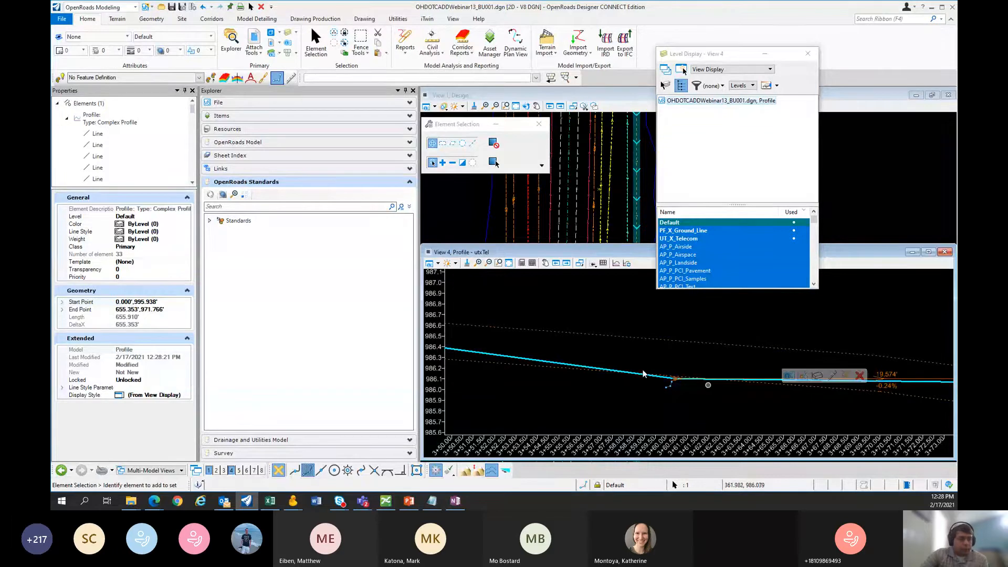
pyautogui.scroll(-3, 644, 374)
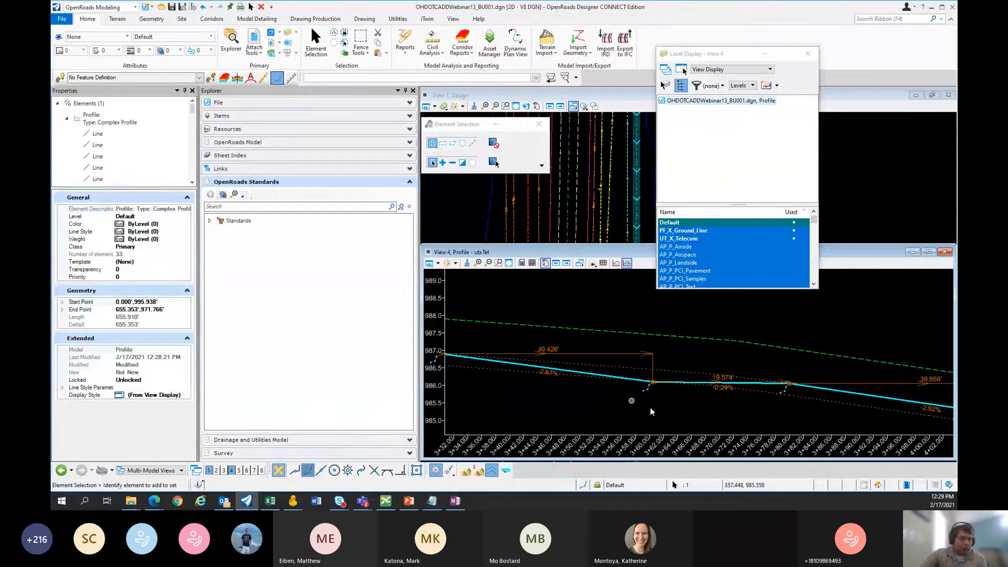
pyautogui.moveTo(653, 384)
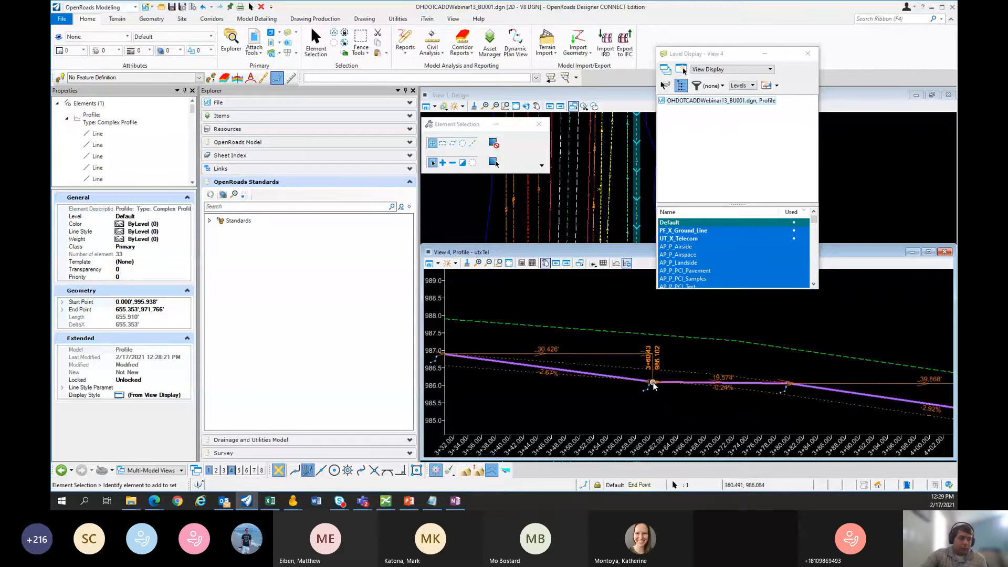
pyautogui.click(653, 383)
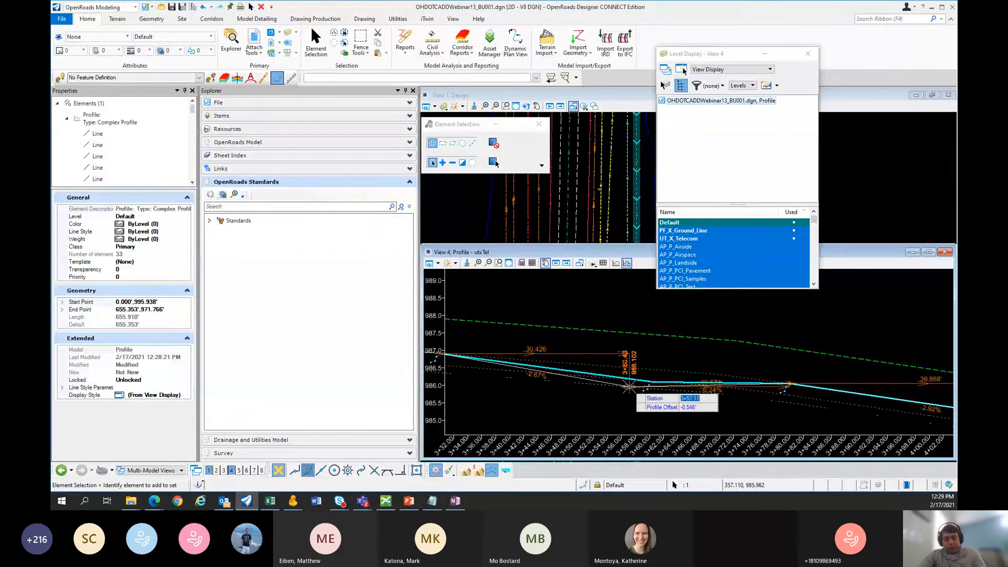
pyautogui.rightClick(629, 387)
pyautogui.rightClick(629, 387)
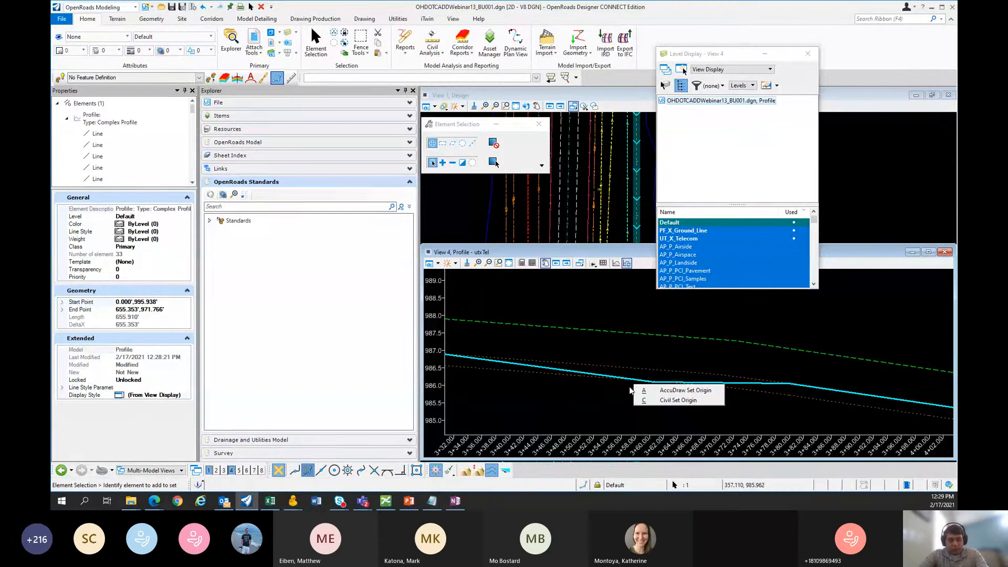
pyautogui.press('c')
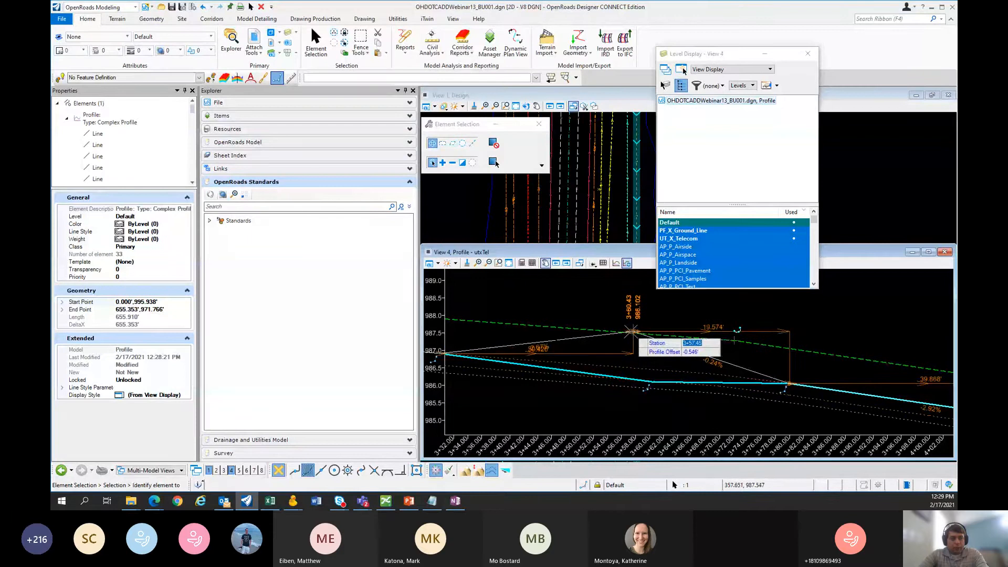
pyautogui.press('o')
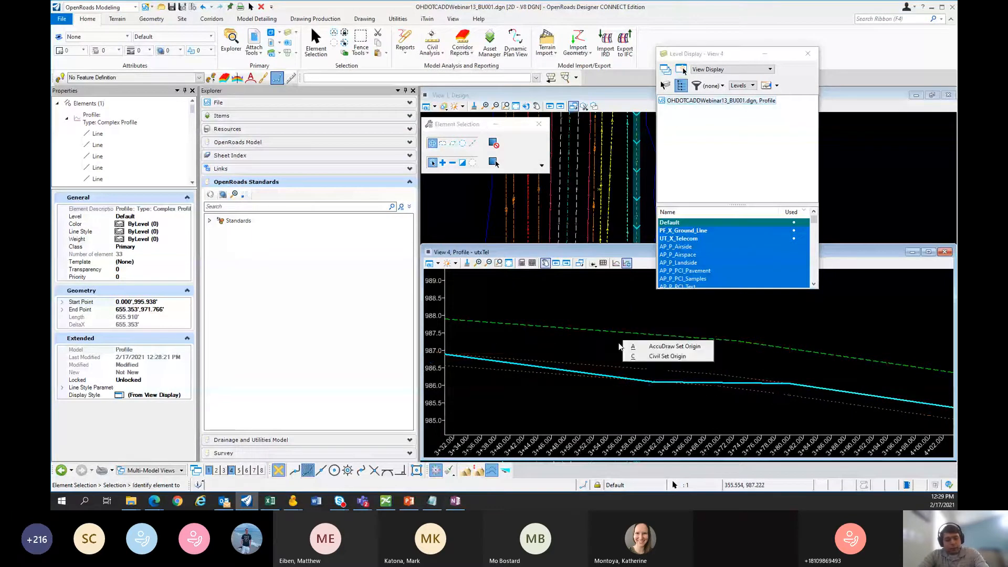
pyautogui.press('c')
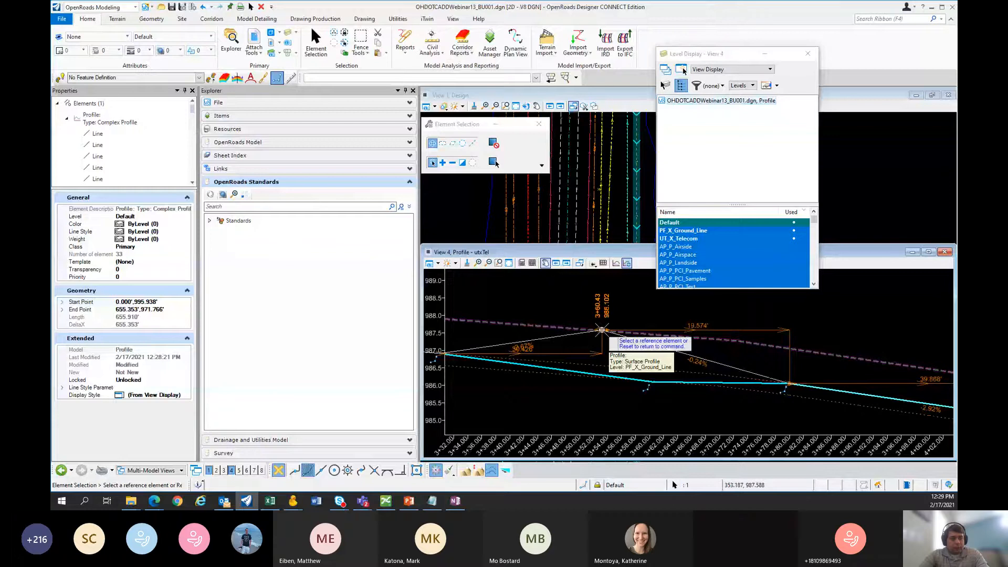
pyautogui.click(602, 330)
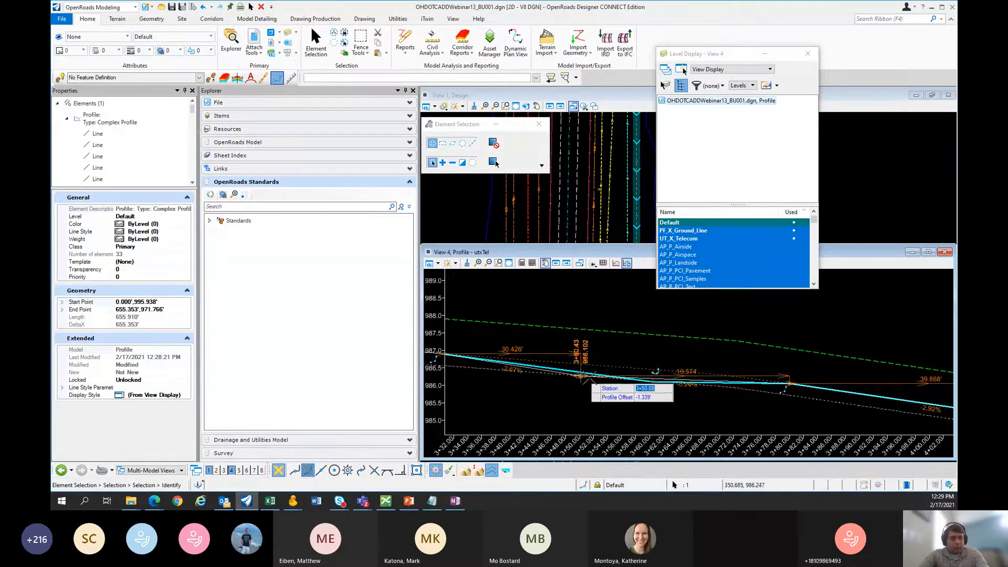
# Step: Lock the profile offset at -3 ft and place the vertex about 32 ft past the preceding vertex
pyautogui.press('Tab')
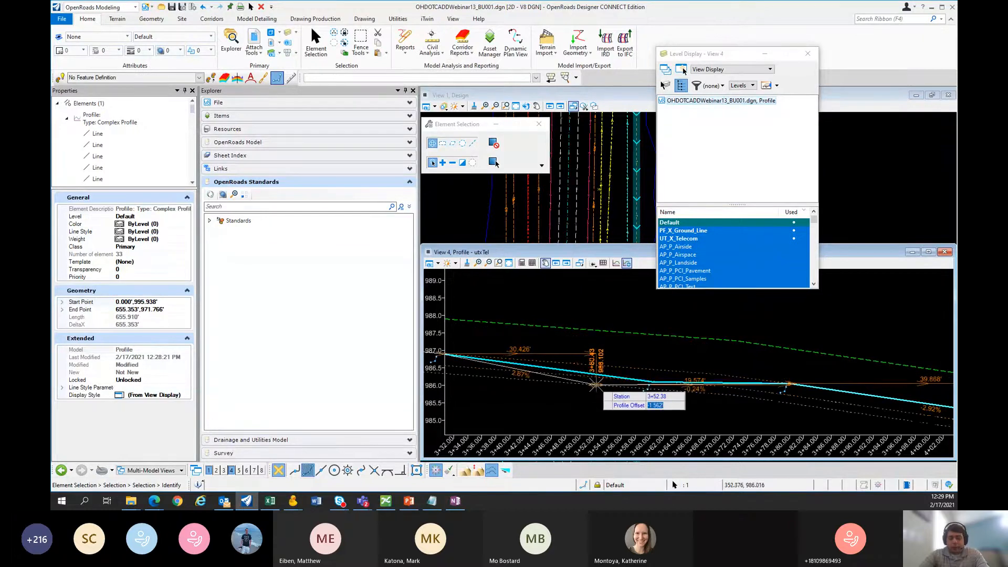
pyautogui.write('-3')
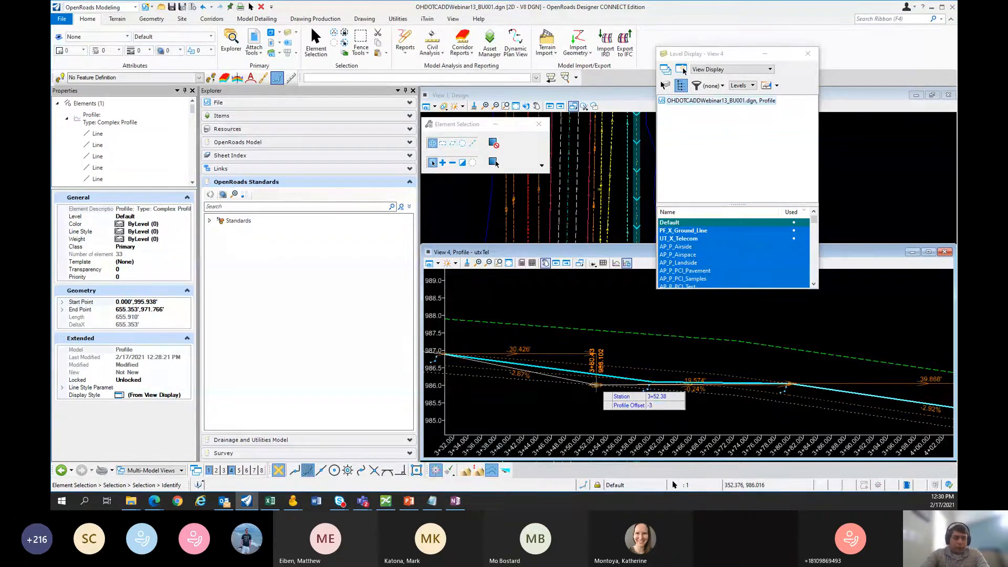
pyautogui.press('Tab')
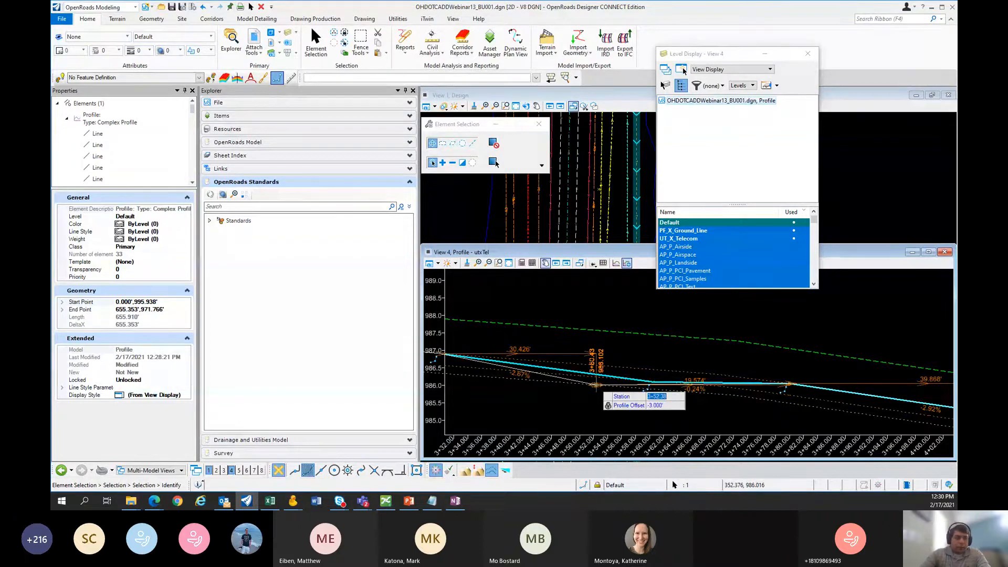
pyautogui.scroll(-2, 596, 385)
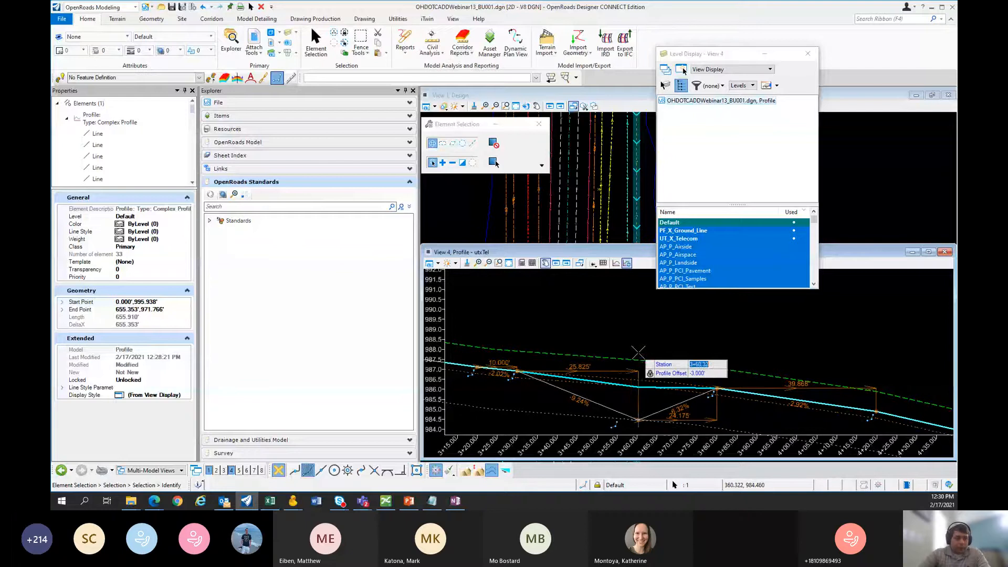
pyautogui.click(645, 350)
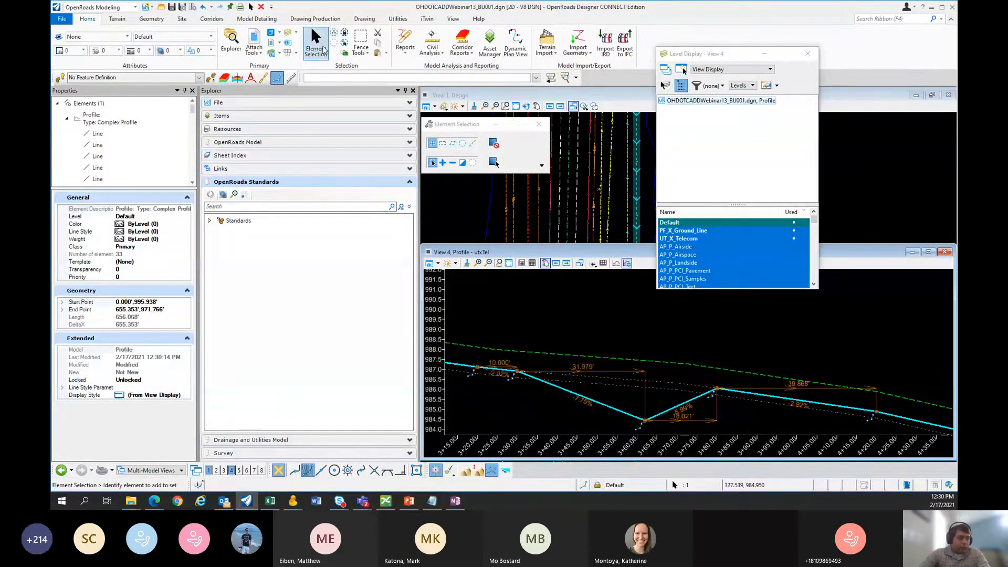
# Step: Lower the complex profile's vertex near station 3+30 to about elevation 985, roughly 8.7 ft past the preceding vertex
pyautogui.moveTo(636, 399); pyautogui.dragTo(707, 372, button='middle')
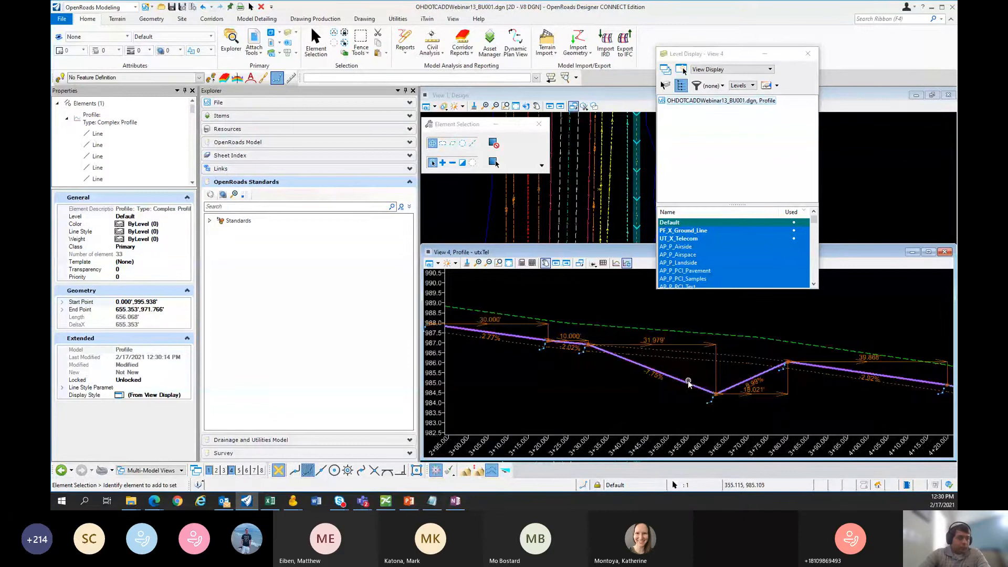
pyautogui.click(689, 382)
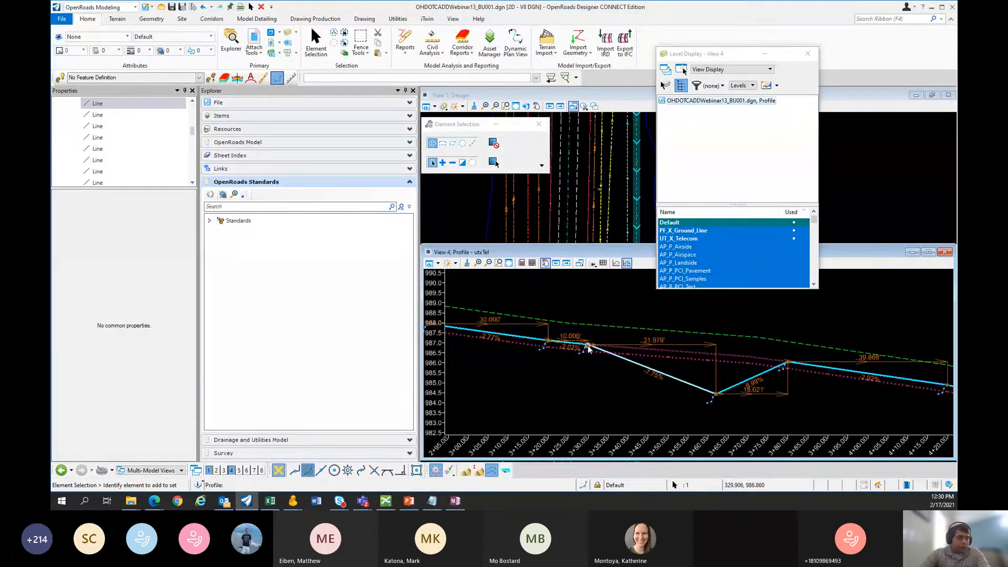
pyautogui.moveTo(588, 346); pyautogui.dragTo(583, 385)
pyautogui.scroll(-3, 598, 388)
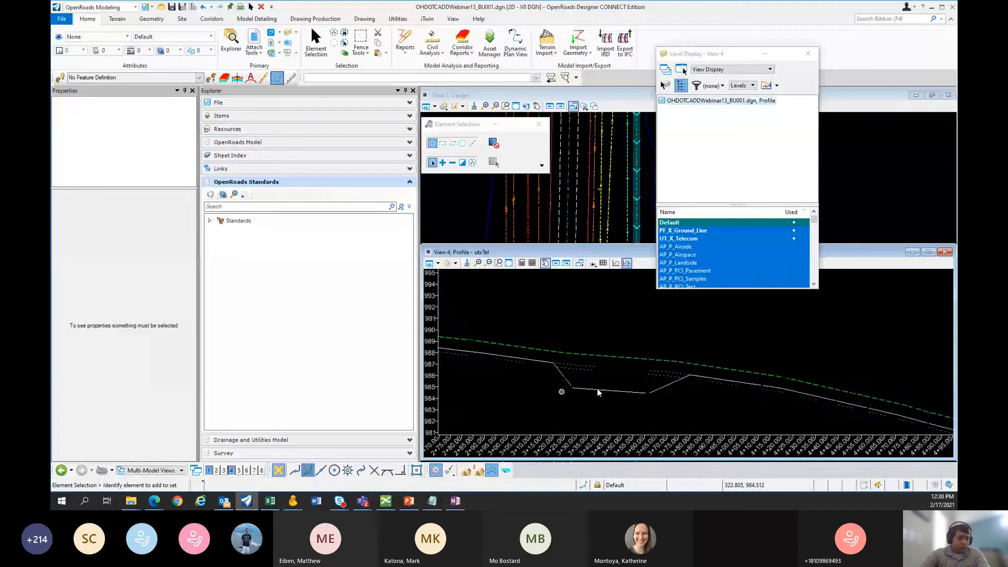
pyautogui.moveTo(597, 389); pyautogui.dragTo(575, 468, button='middle')
pyautogui.scroll(-4, 659, 383)
pyautogui.scroll(4, 637, 406)
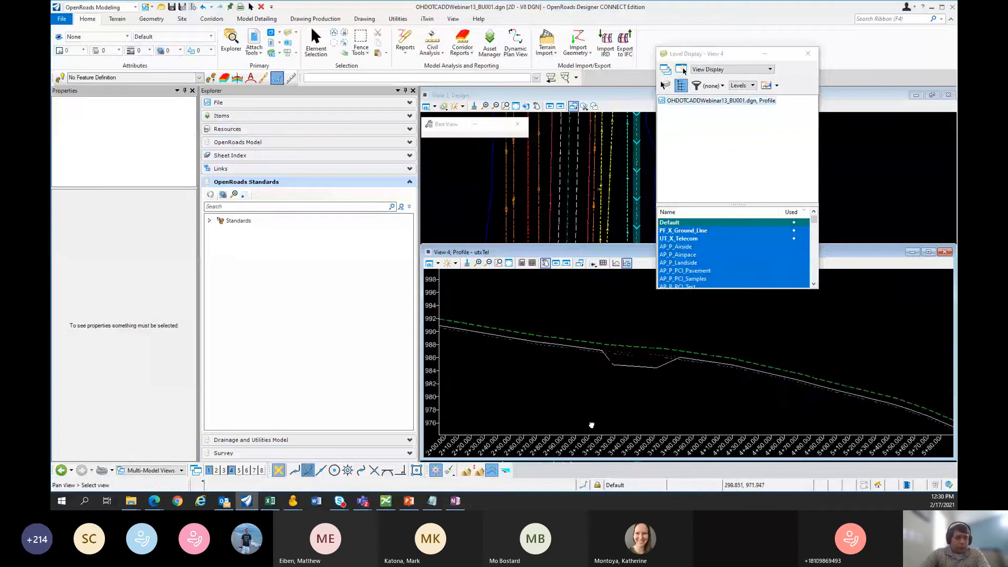
# Step: Set the edited complex profile as the active profile of the telecom line, and clear the selection
pyautogui.click(622, 369)
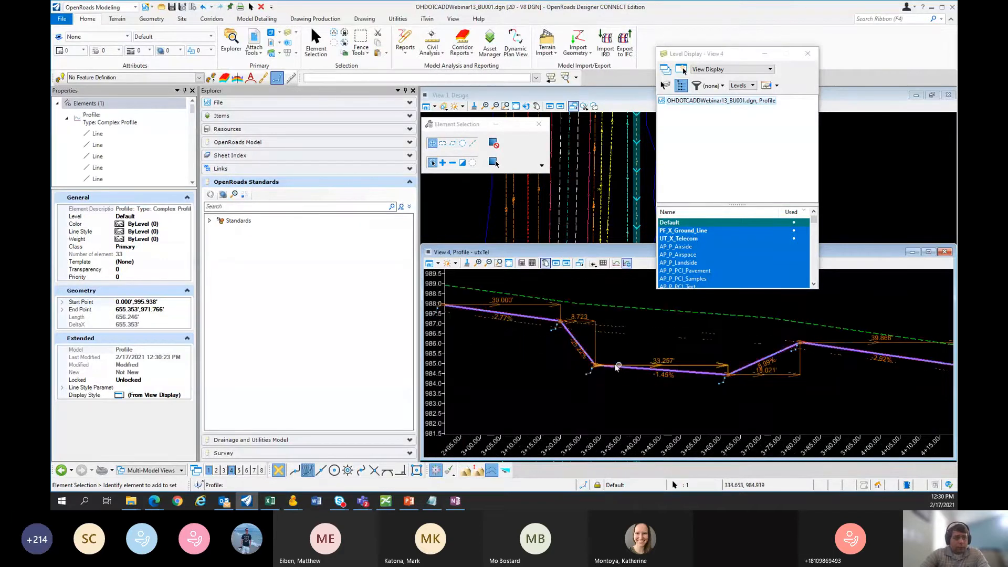
pyautogui.scroll(5, 621, 370)
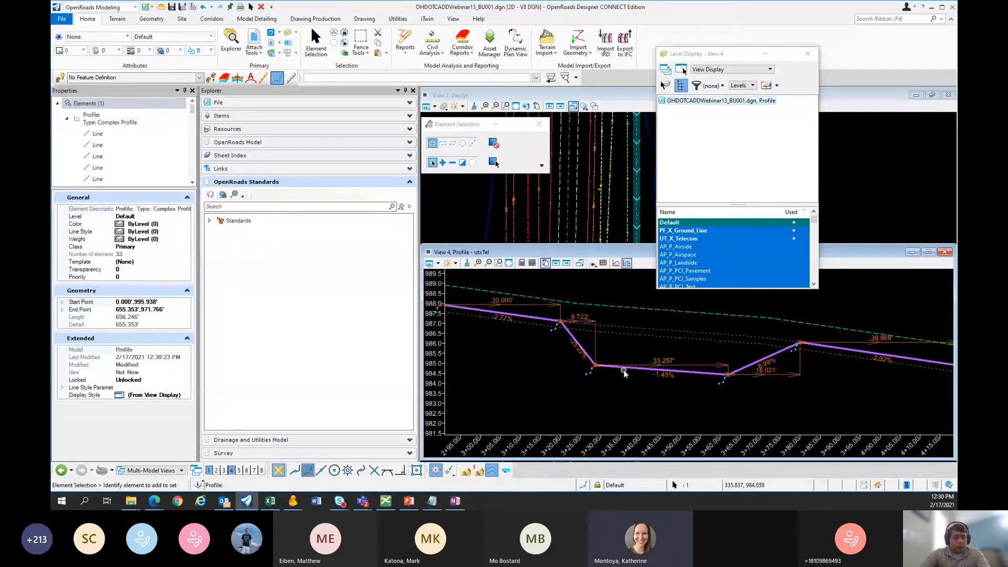
pyautogui.moveTo(624, 371)
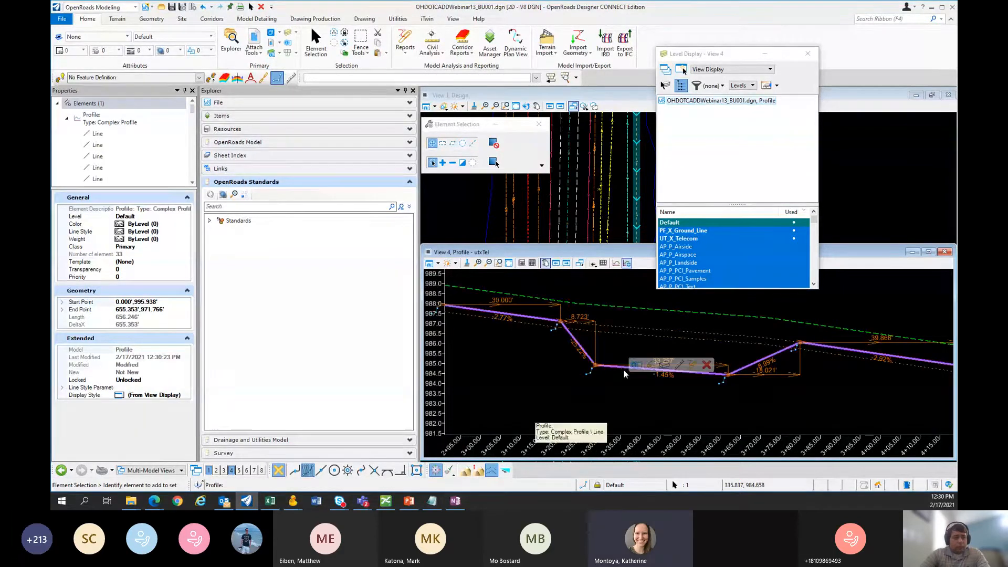
pyautogui.click(650, 365)
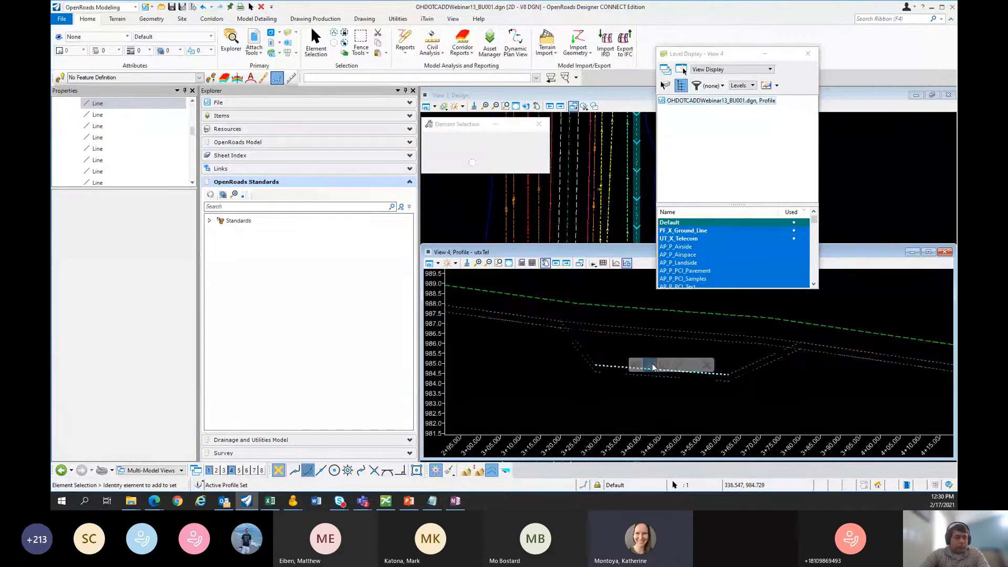
pyautogui.click(767, 376)
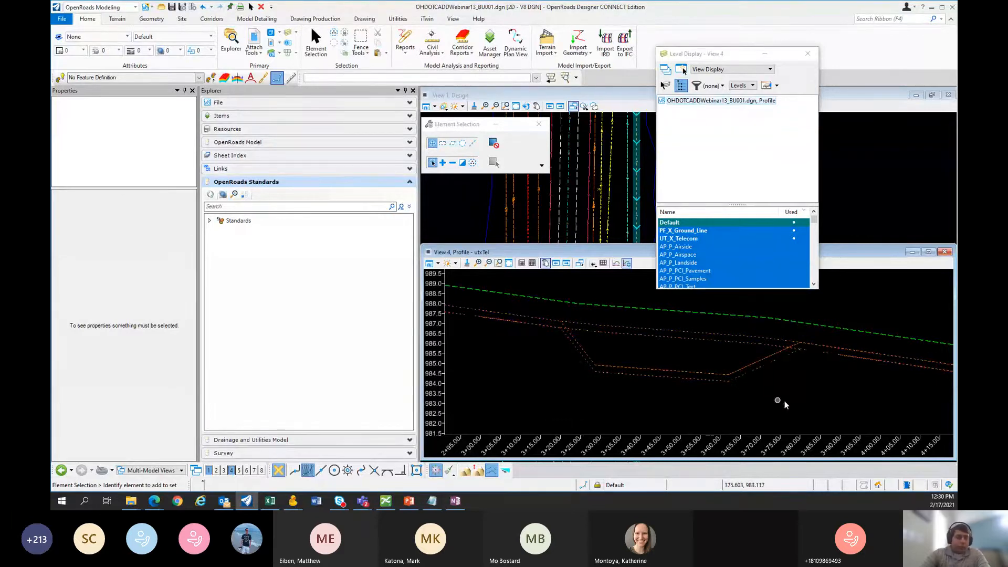
# Step: Select the utxTel link along the lowered profile and inspect its utility properties
pyautogui.scroll(-2, 704, 401)
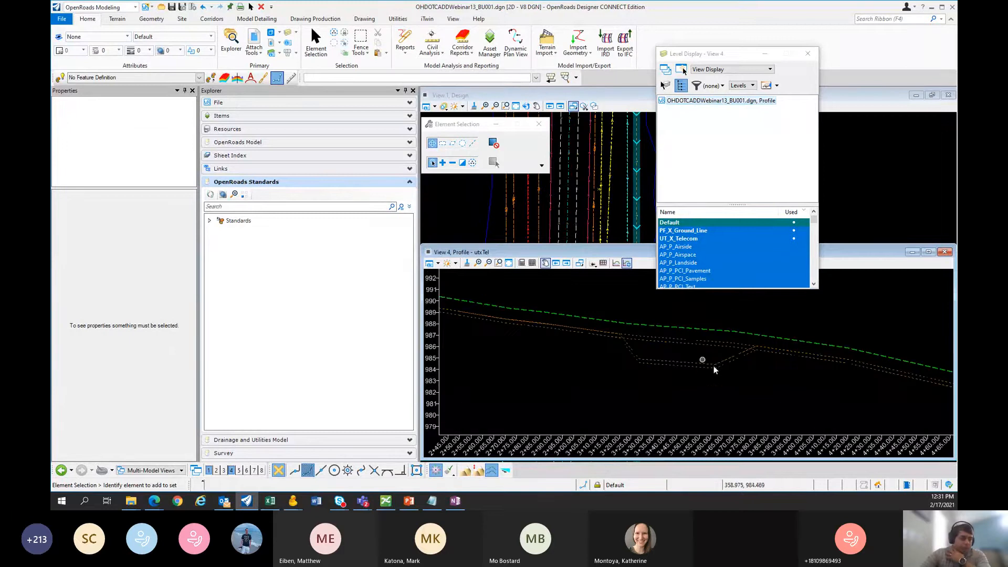
pyautogui.scroll(-3, 652, 371)
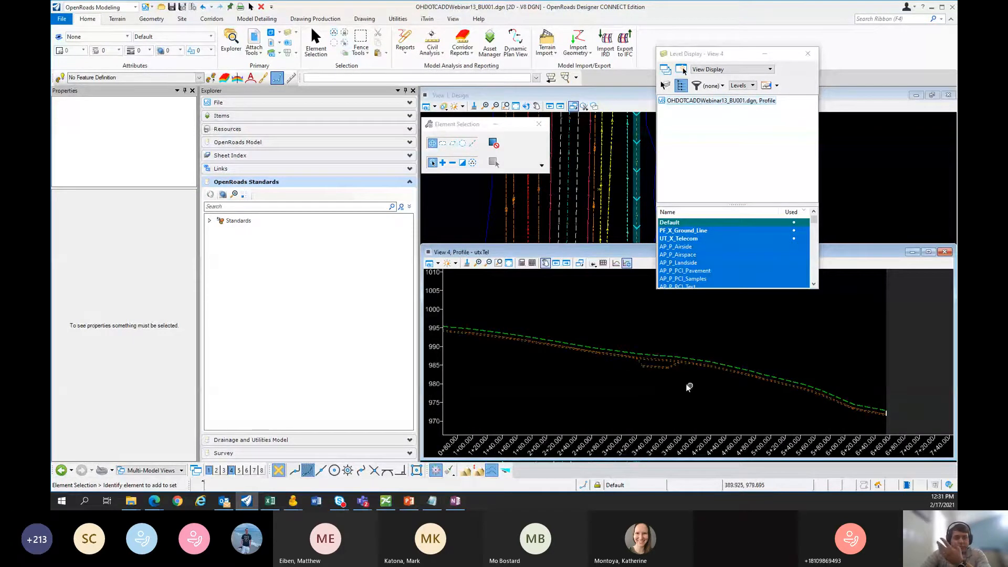
pyautogui.scroll(-2, 677, 376)
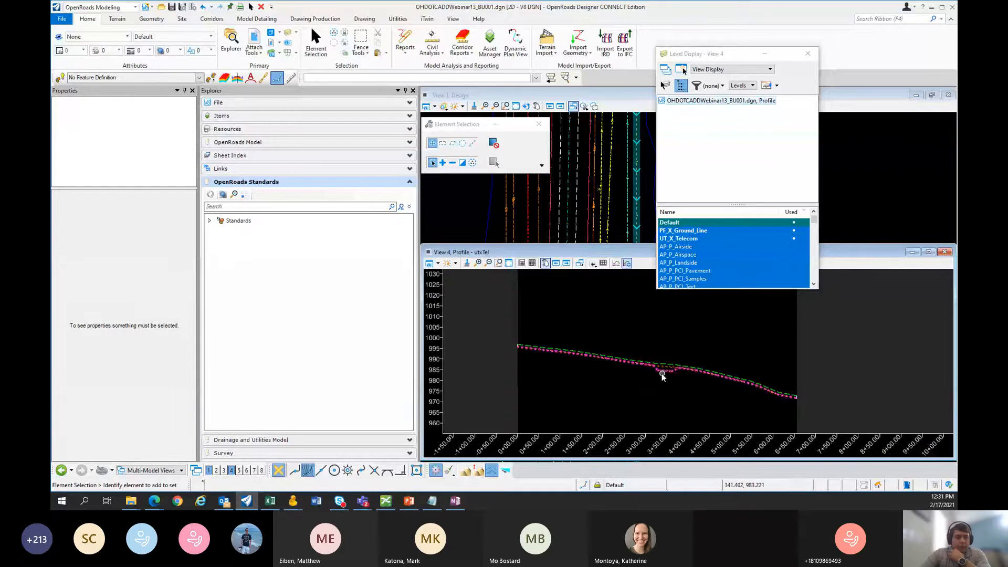
pyautogui.click(661, 375)
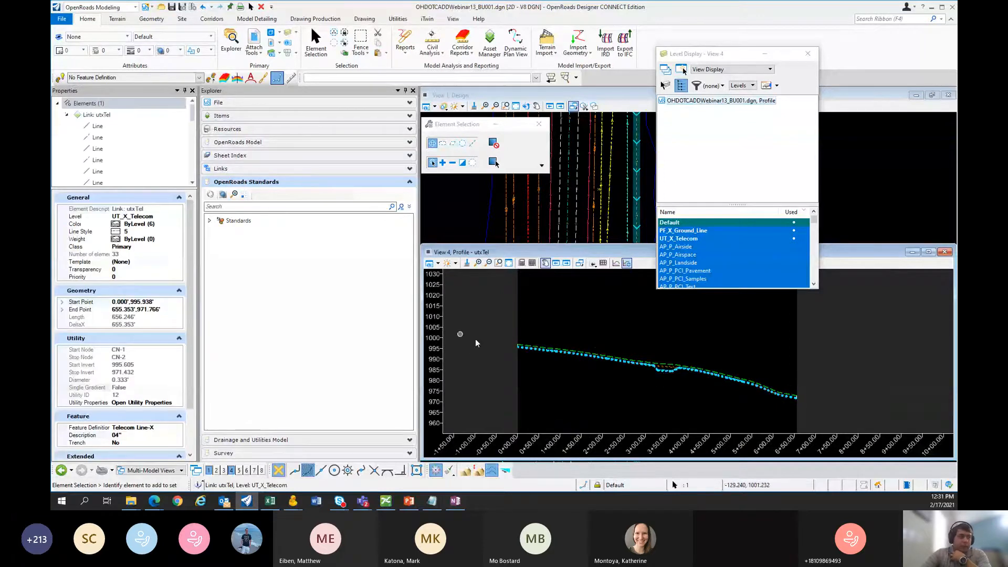
pyautogui.scroll(2, 660, 377)
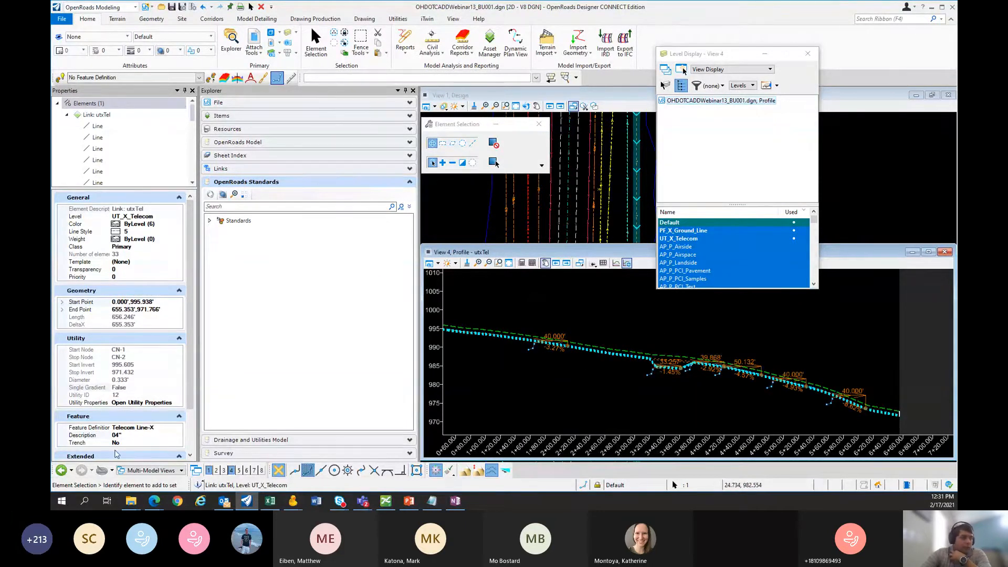
pyautogui.click(612, 324)
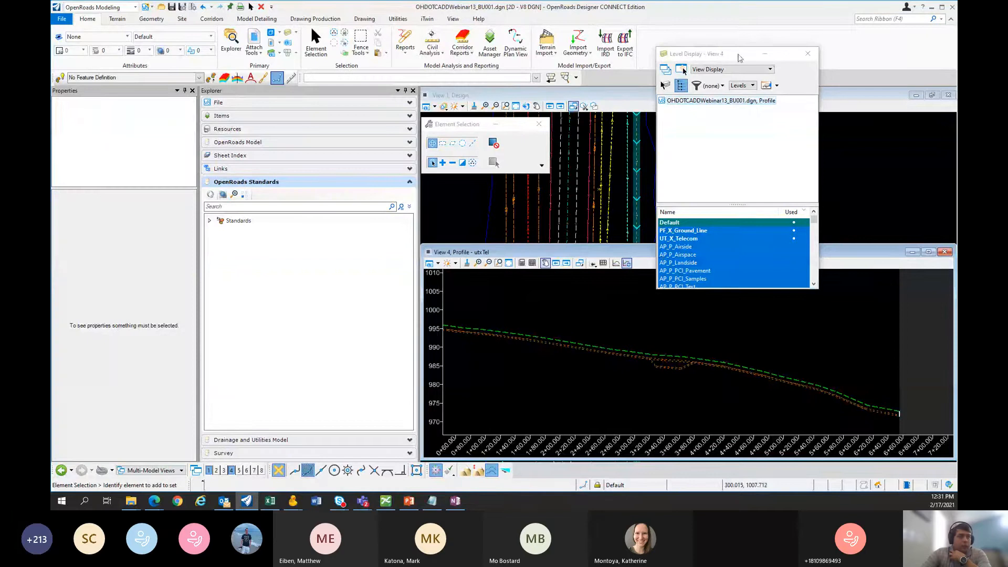
# Step: Move the Level Display dialog aside to uncover more of the plan and profile views
pyautogui.moveTo(725, 59); pyautogui.dragTo(828, 57)
pyautogui.scroll(-2, 604, 357)
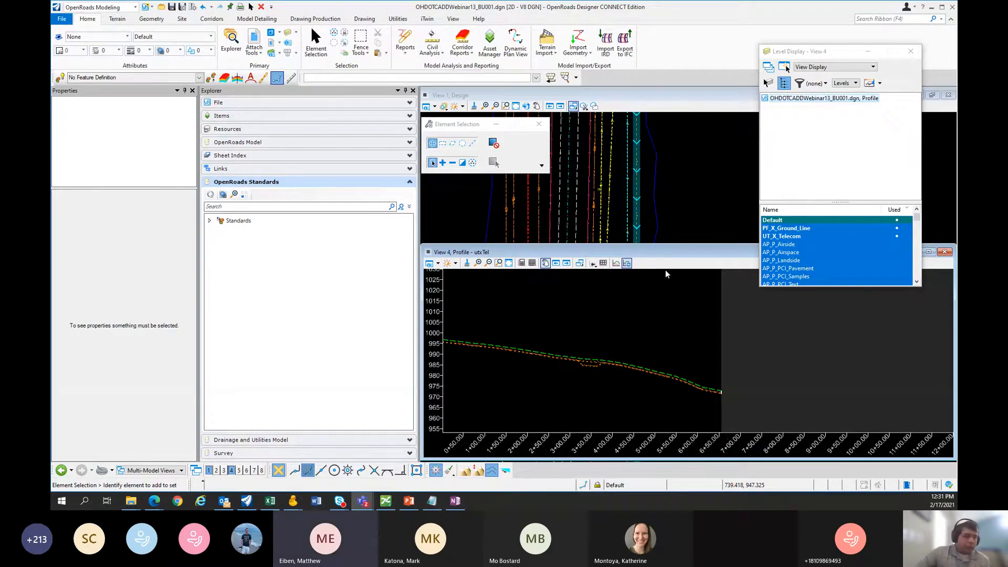
pyautogui.scroll(-2, 648, 322)
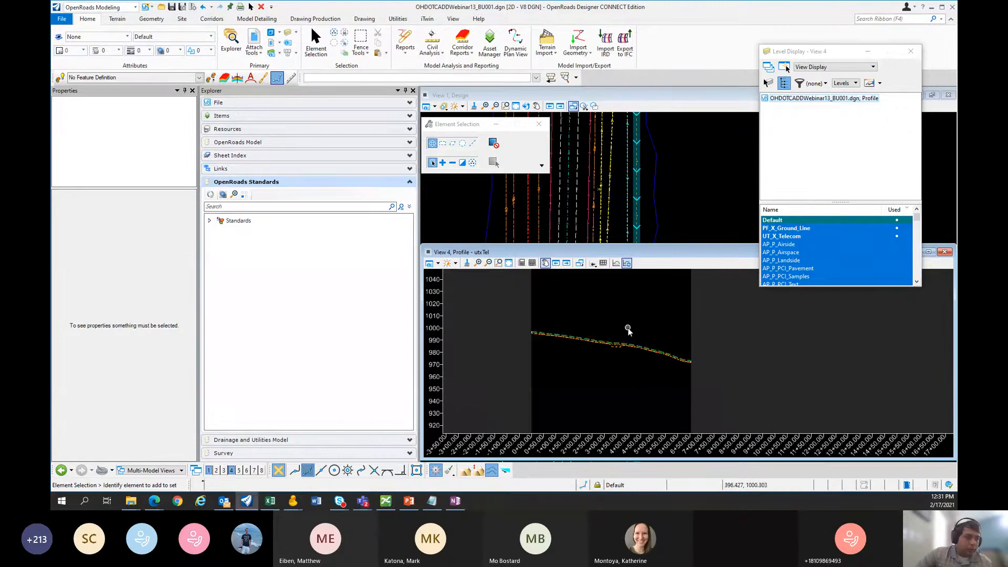
pyautogui.scroll(-1, 652, 357)
pyautogui.scroll(-4, 632, 336)
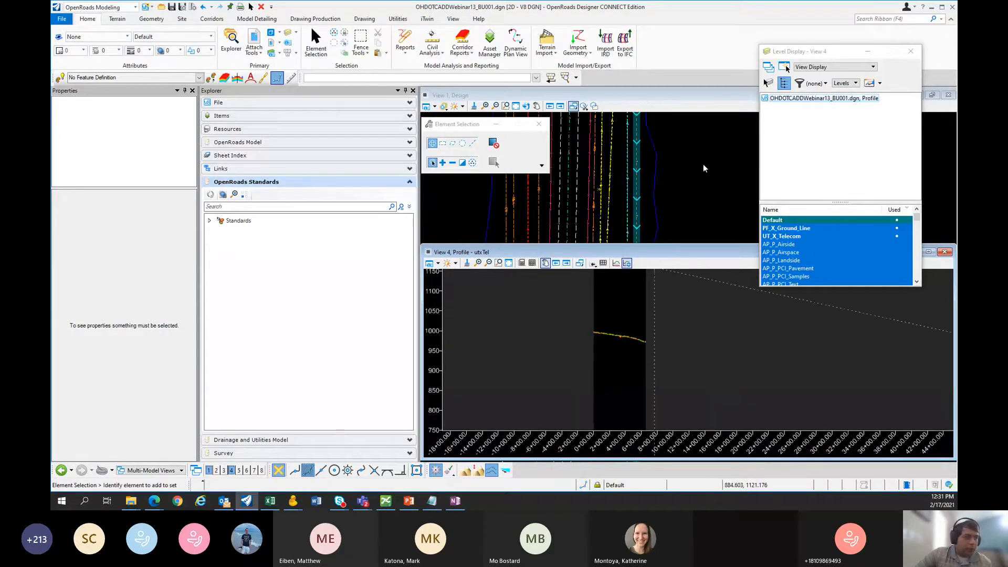
# Step: Switch the workflow to Drainage and Utilities
pyautogui.click(686, 181)
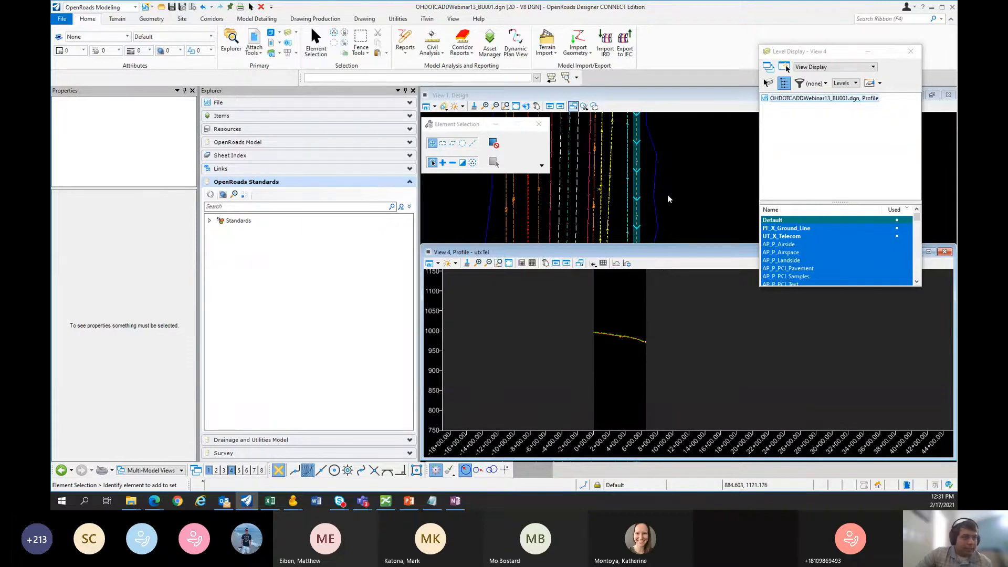
pyautogui.moveTo(667, 195); pyautogui.dragTo(607, 157, button='middle')
pyautogui.scroll(-3, 600, 170)
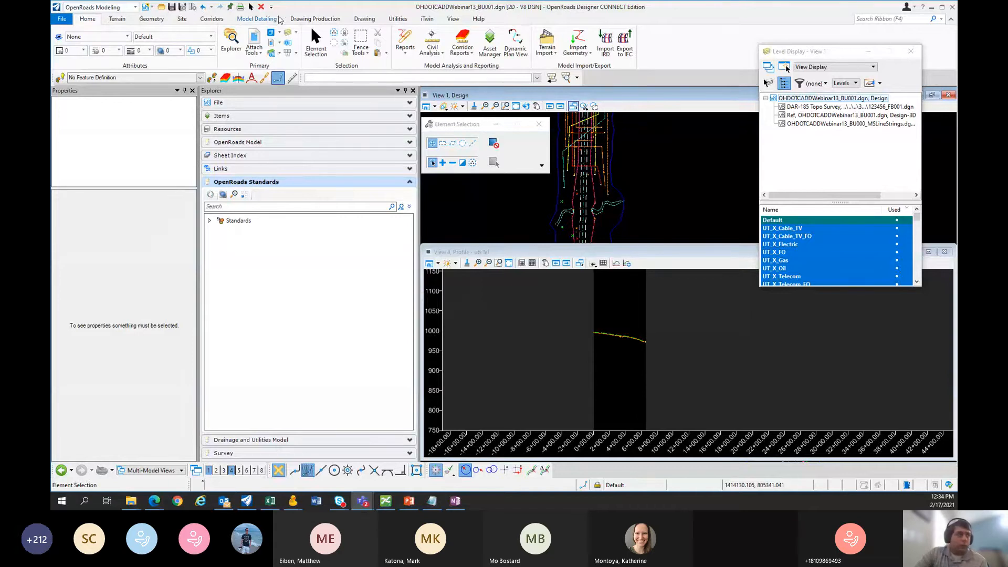
pyautogui.click(105, 7)
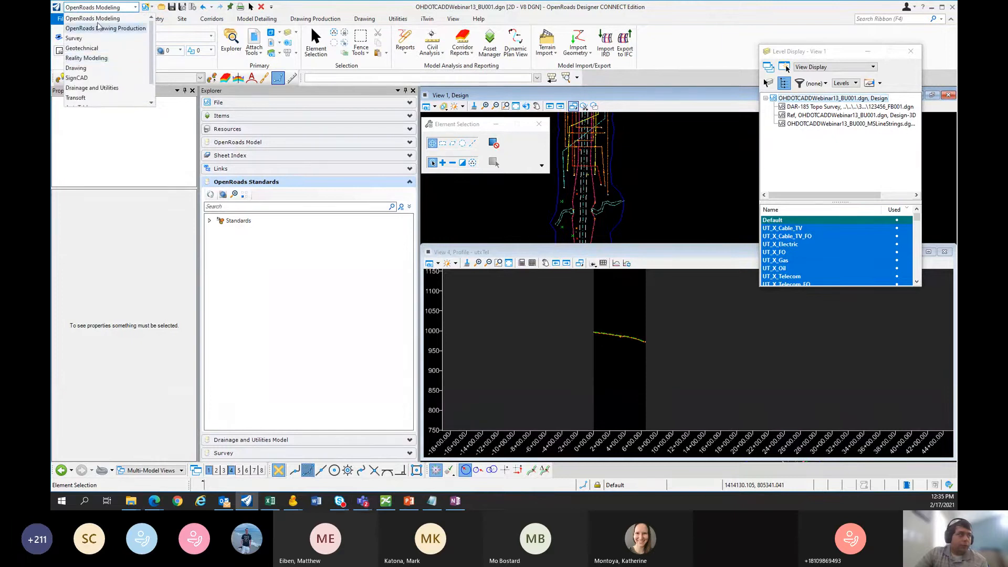
pyautogui.click(105, 68)
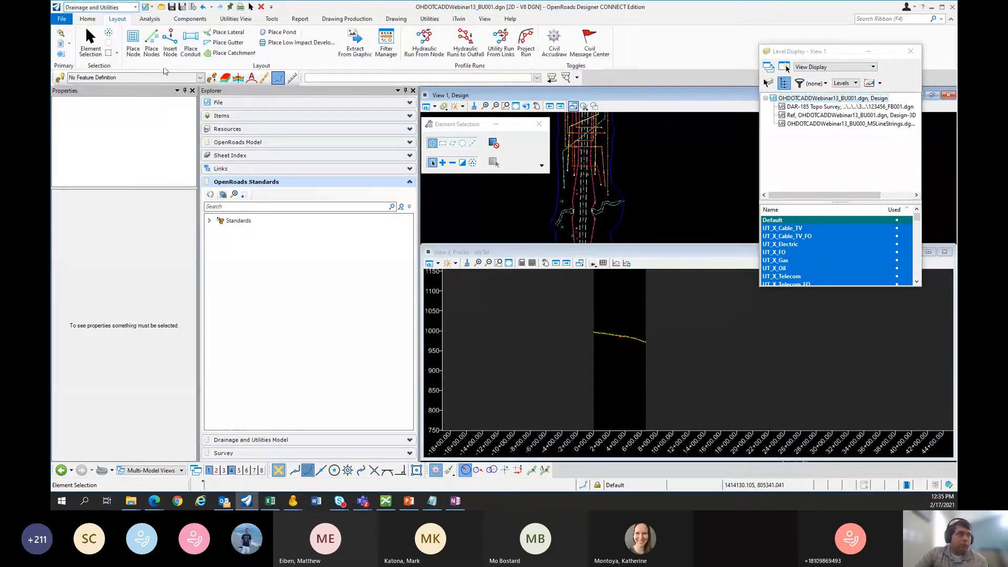
# Step: Open the Utility Filter Manager and open the Copy of Cable TV FO-X filter in the Copy of All Utilities group for editing
pyautogui.click(387, 50)
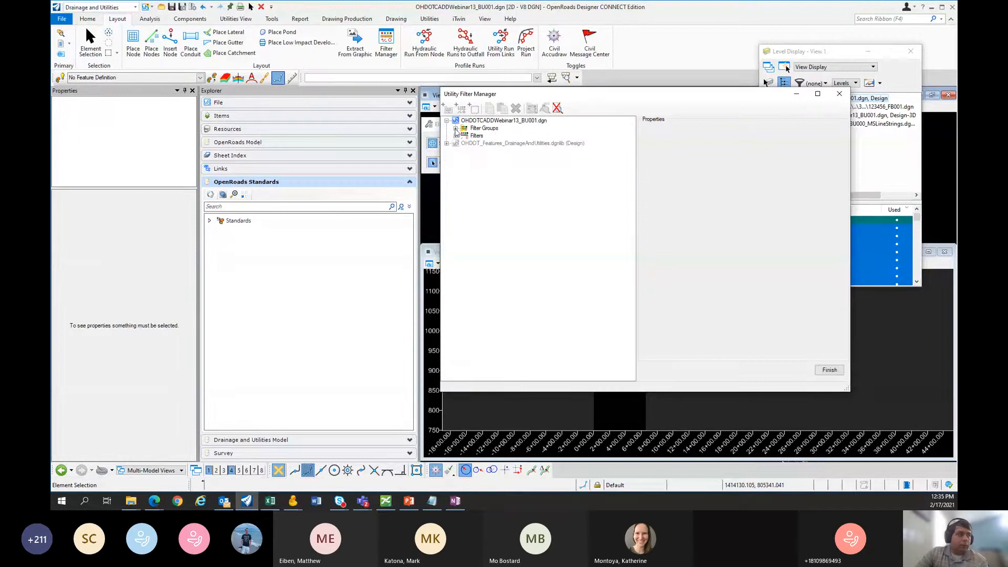
pyautogui.click(456, 128)
pyautogui.click(465, 136)
pyautogui.click(500, 145)
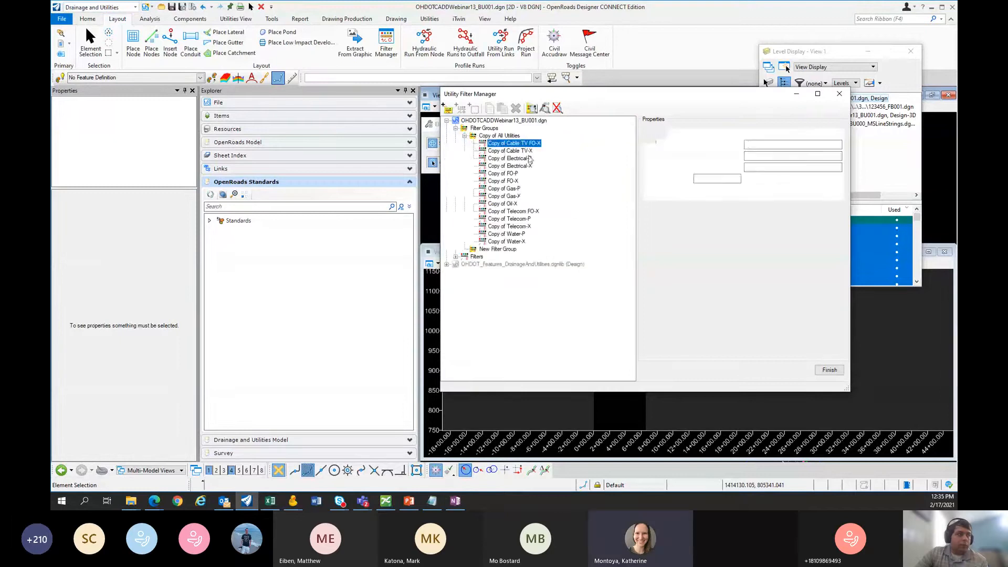
pyautogui.click(840, 95)
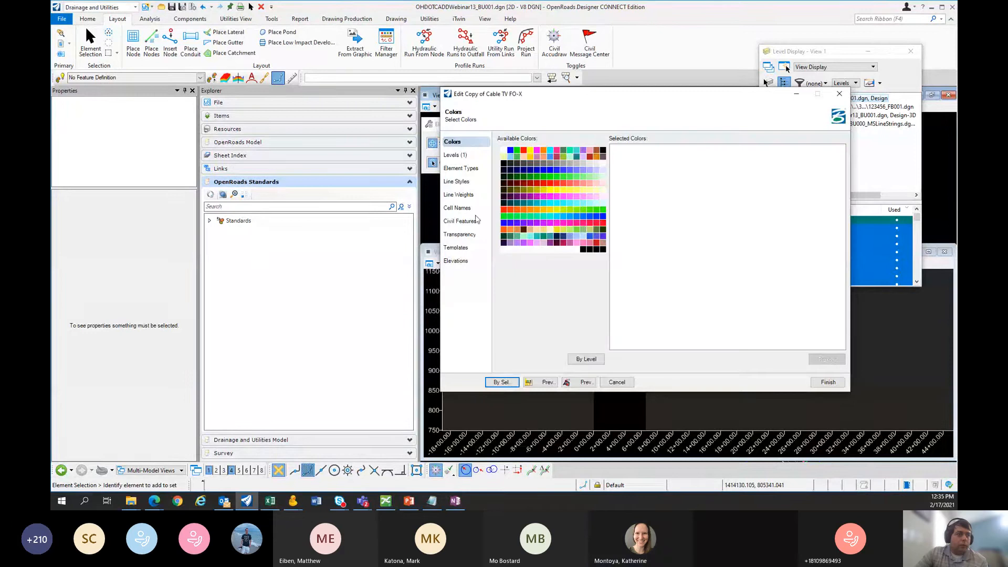
# Step: Examine the filter's elevation, transparency, civil feature, line weight, element type and level criteria, and close the filter editor and manager without changes
pyautogui.click(468, 263)
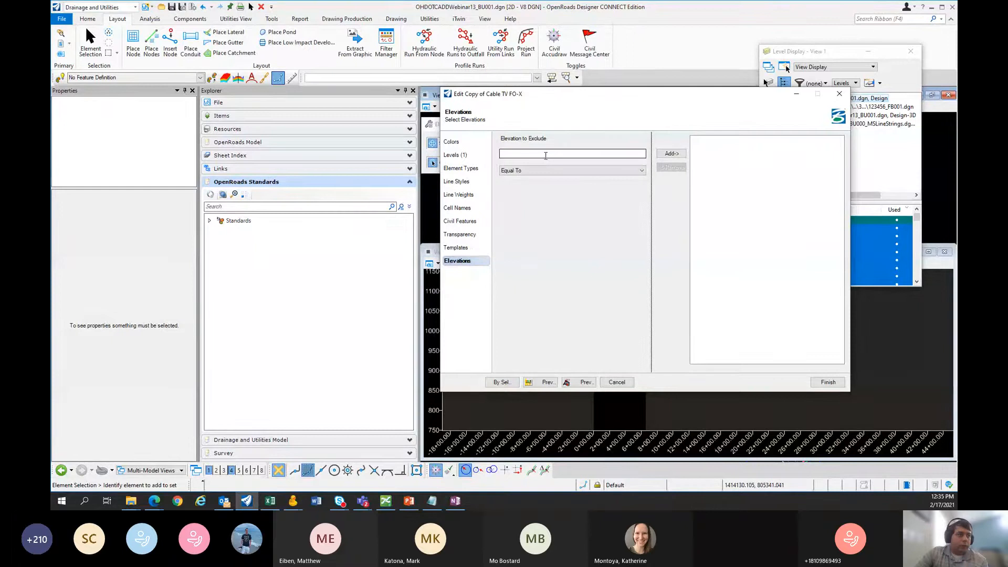
pyautogui.click(474, 250)
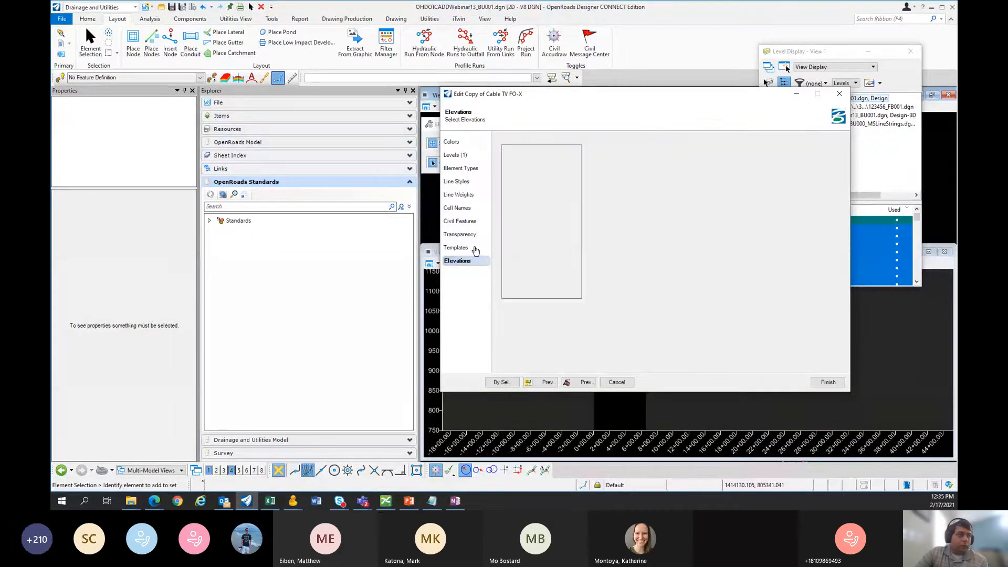
pyautogui.click(460, 235)
pyautogui.click(460, 221)
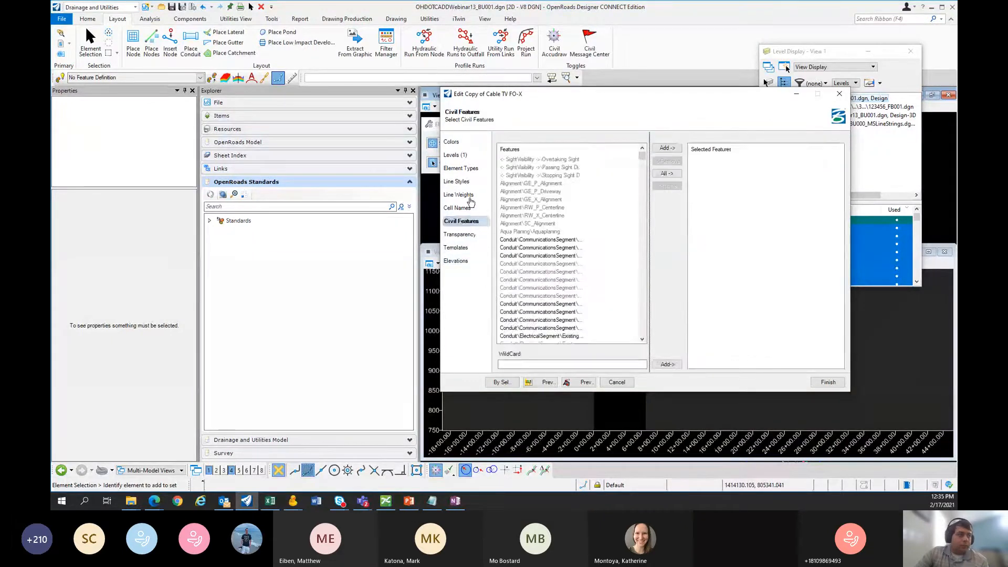
pyautogui.click(469, 194)
pyautogui.click(461, 168)
pyautogui.click(457, 155)
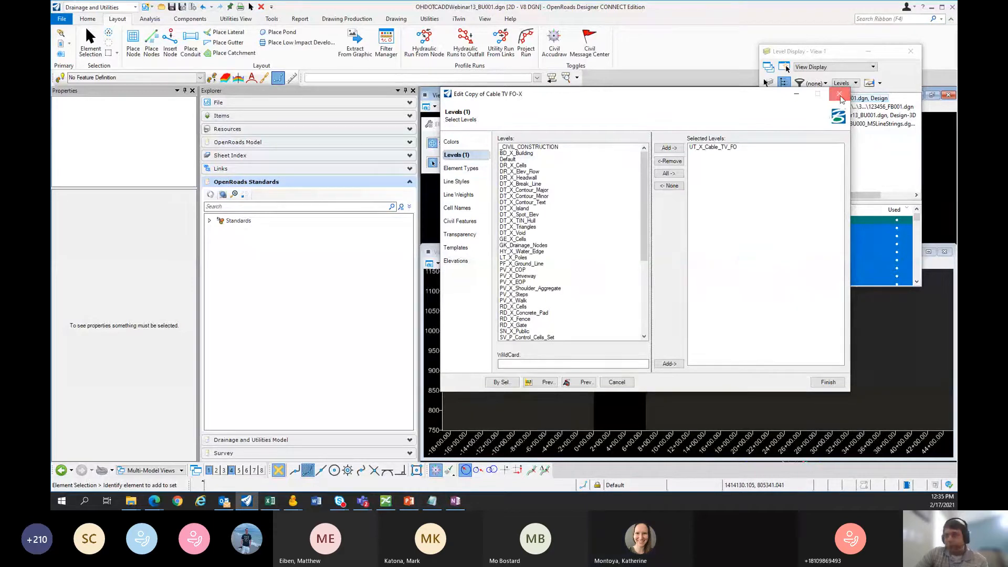
pyautogui.click(839, 95)
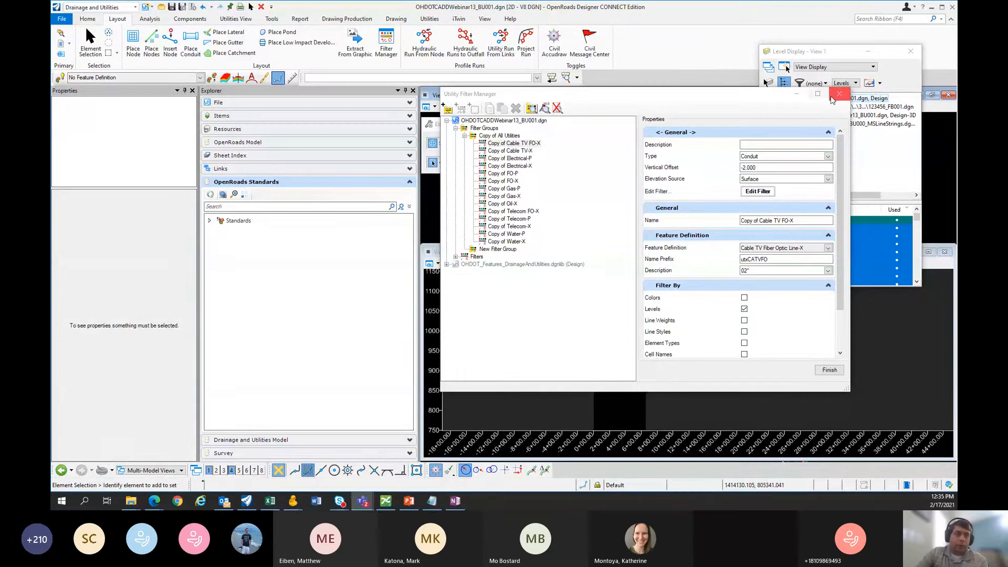
pyautogui.click(839, 93)
# Step: Inspect the lowered section of the telecom line up close in the profile view
pyautogui.scroll(8, 638, 324)
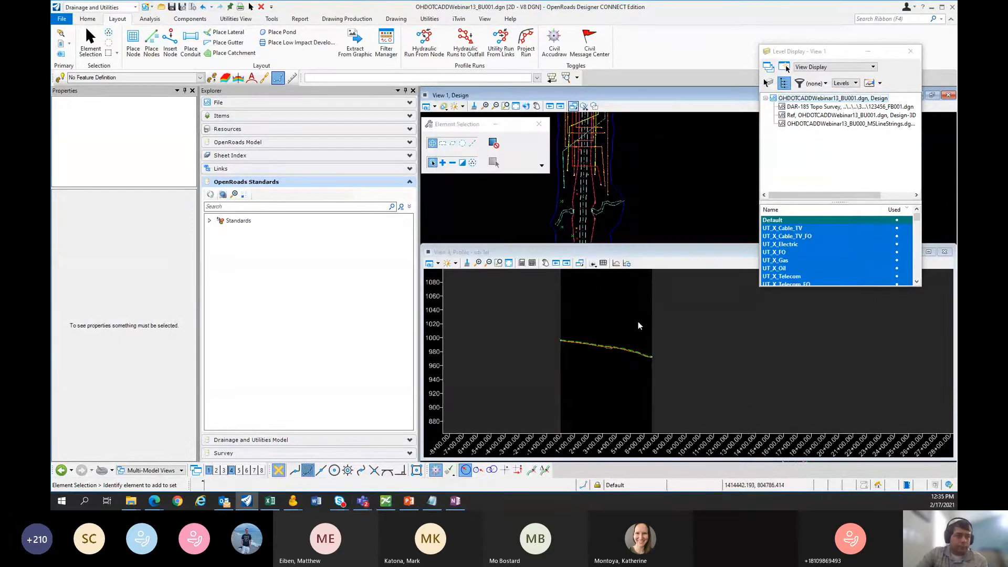
pyautogui.moveTo(580, 384); pyautogui.dragTo(603, 383, button='middle')
pyautogui.scroll(3, 602, 376)
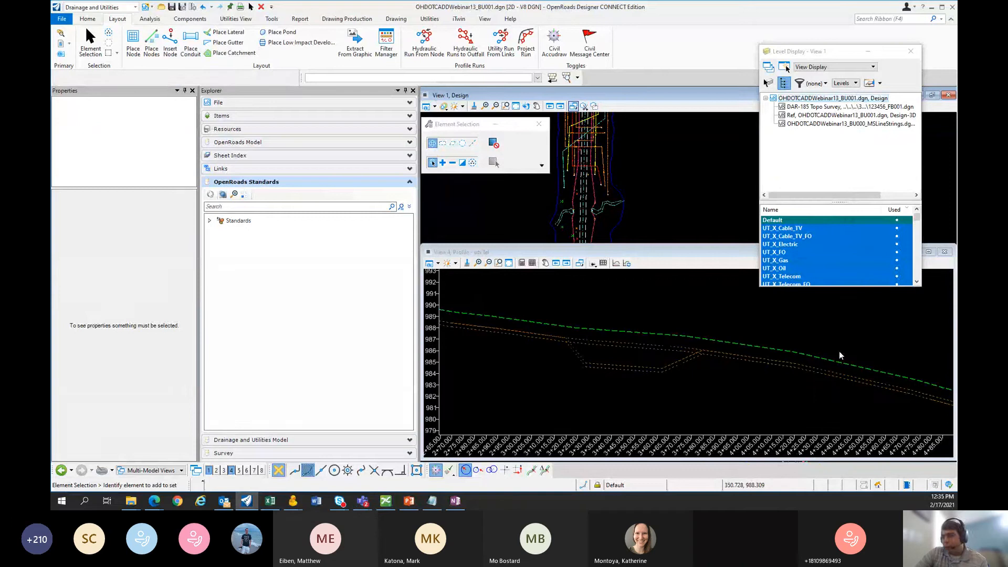
pyautogui.click(520, 256)
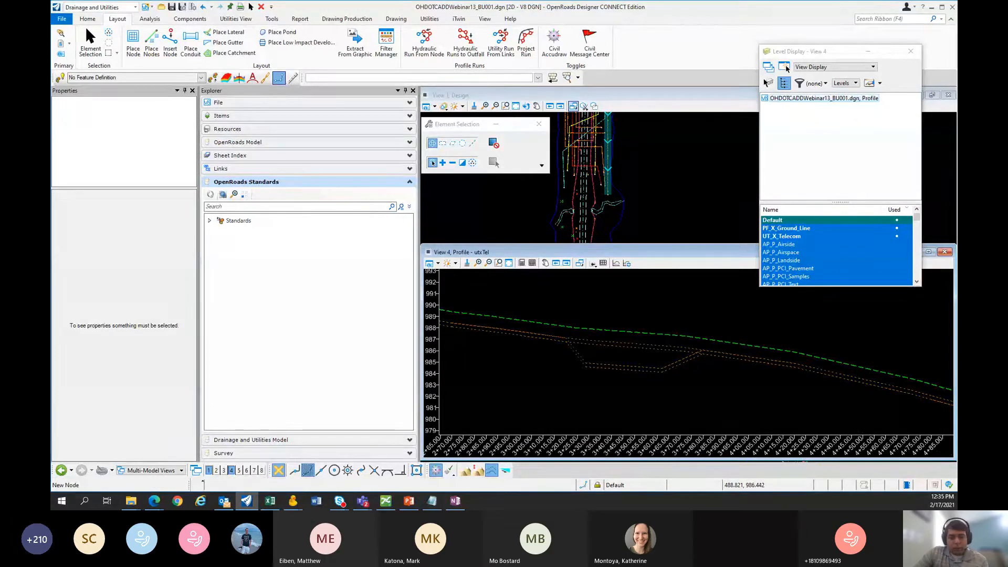
pyautogui.click(409, 501)
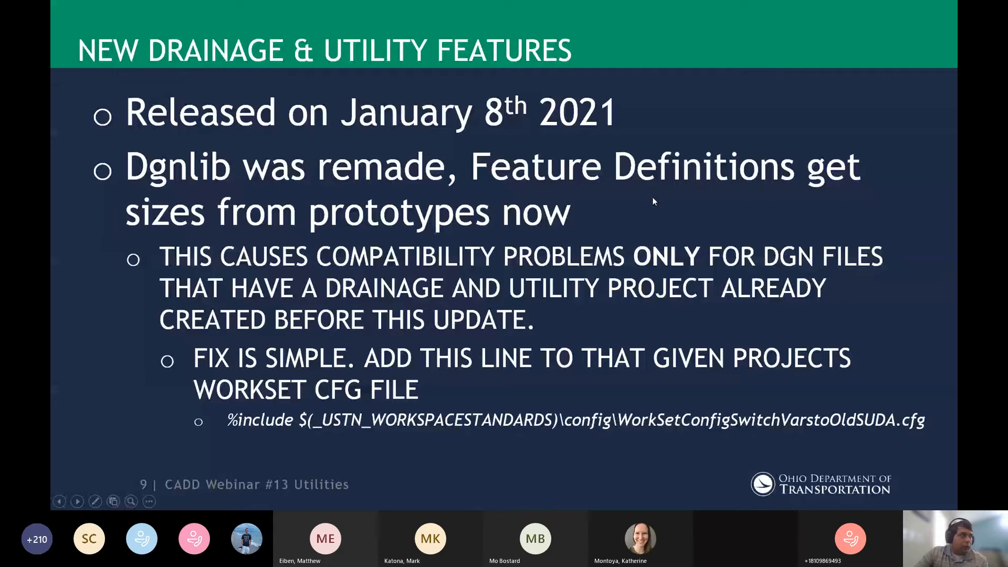
pyautogui.click(657, 211)
pyautogui.click(736, 284)
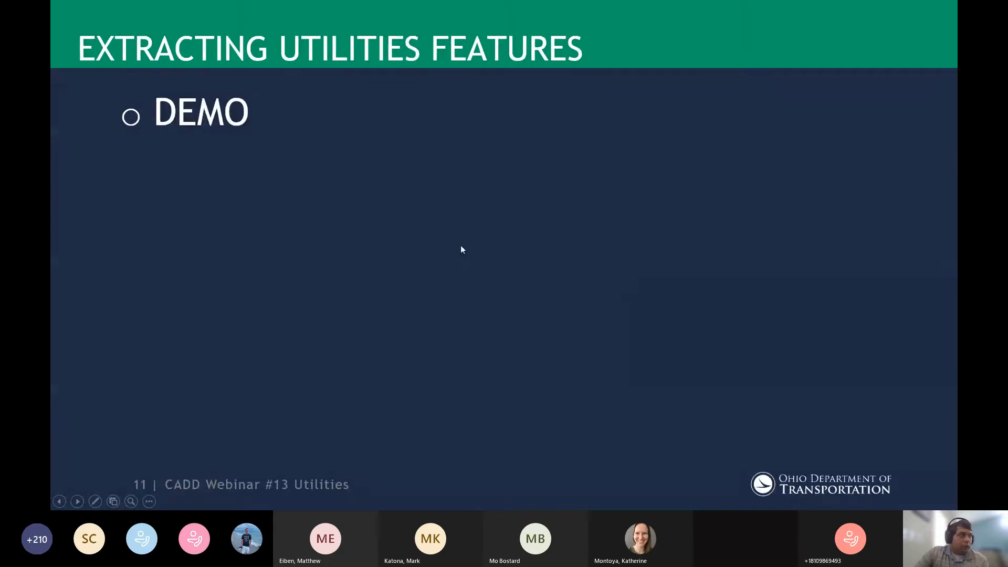
pyautogui.click(419, 304)
pyautogui.click(434, 132)
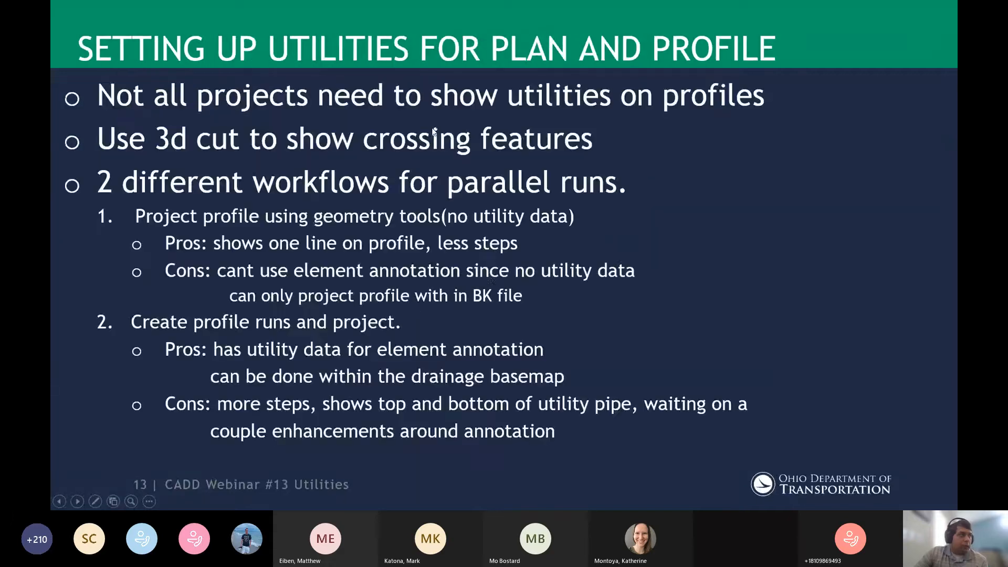
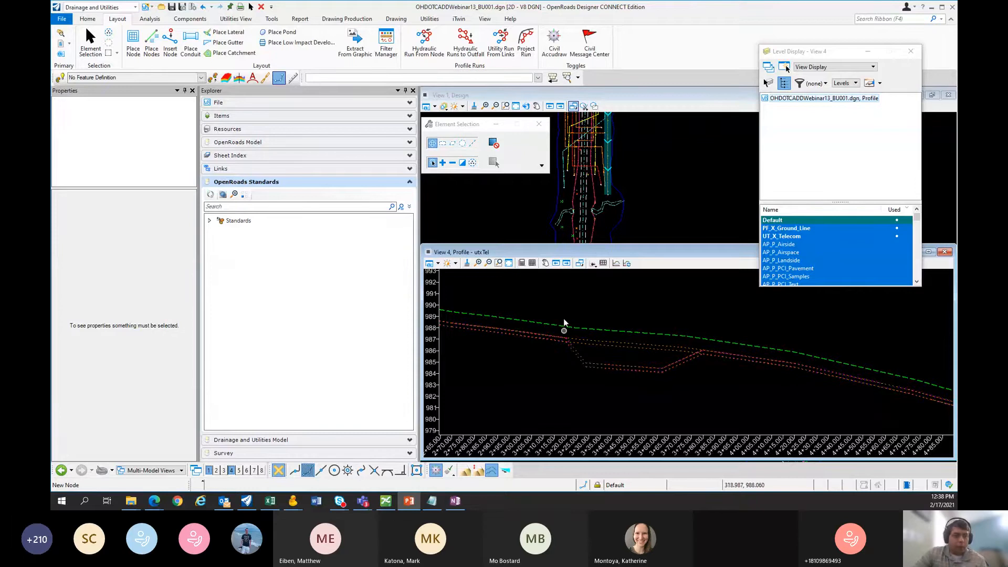
# Step: Open the References dialog for the design model in the plan view, and cancel the file selection for a new attachment
pyautogui.scroll(-1, 673, 183)
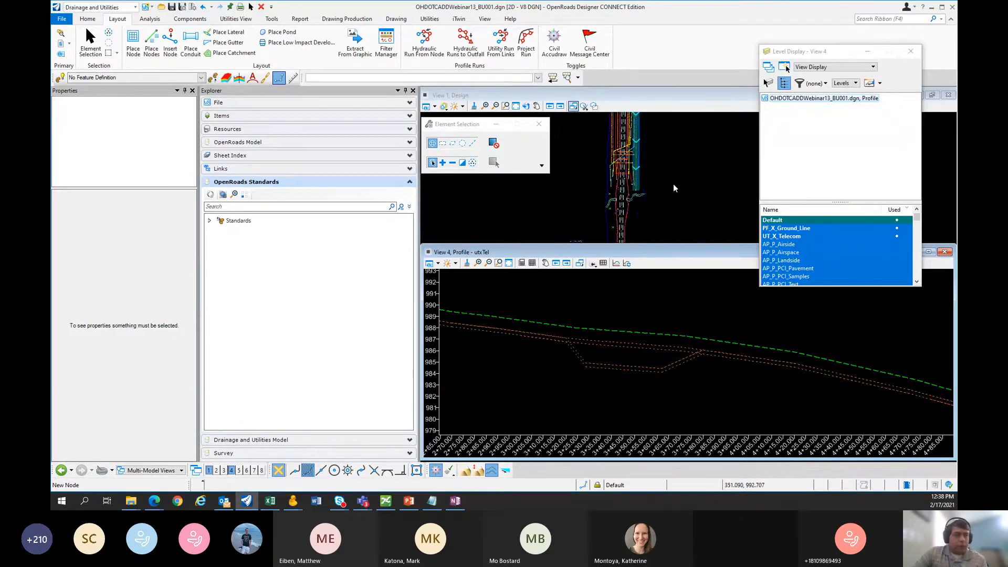
pyautogui.moveTo(638, 157); pyautogui.dragTo(647, 195, button='middle')
pyautogui.scroll(1, 648, 170)
pyautogui.scroll(1, 590, 157)
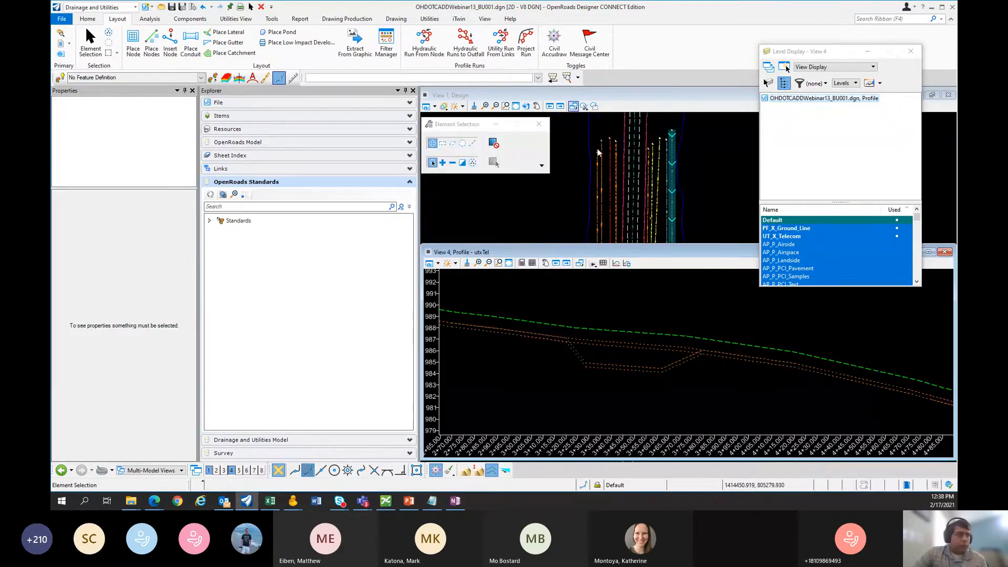
pyautogui.click(66, 54)
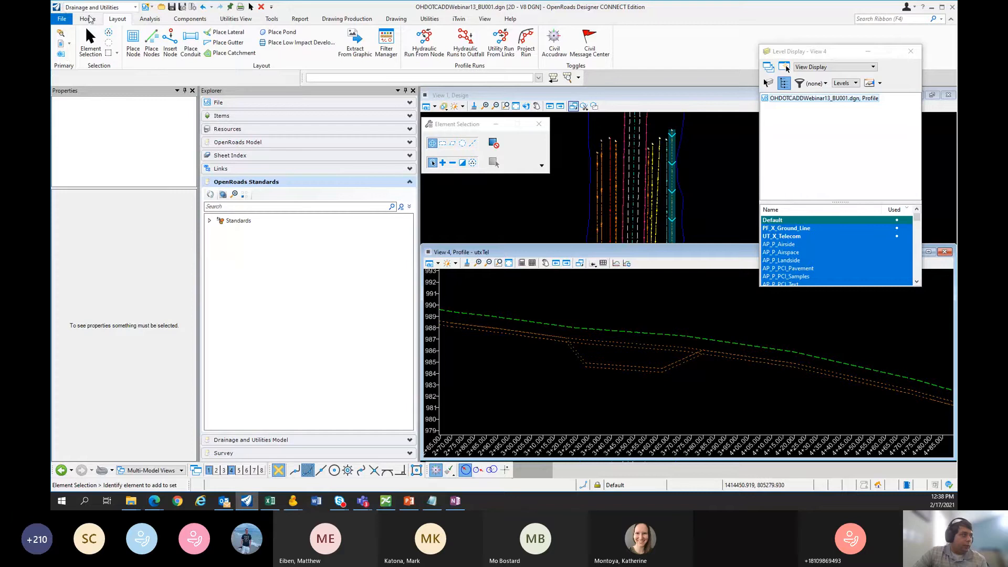
pyautogui.click(87, 19)
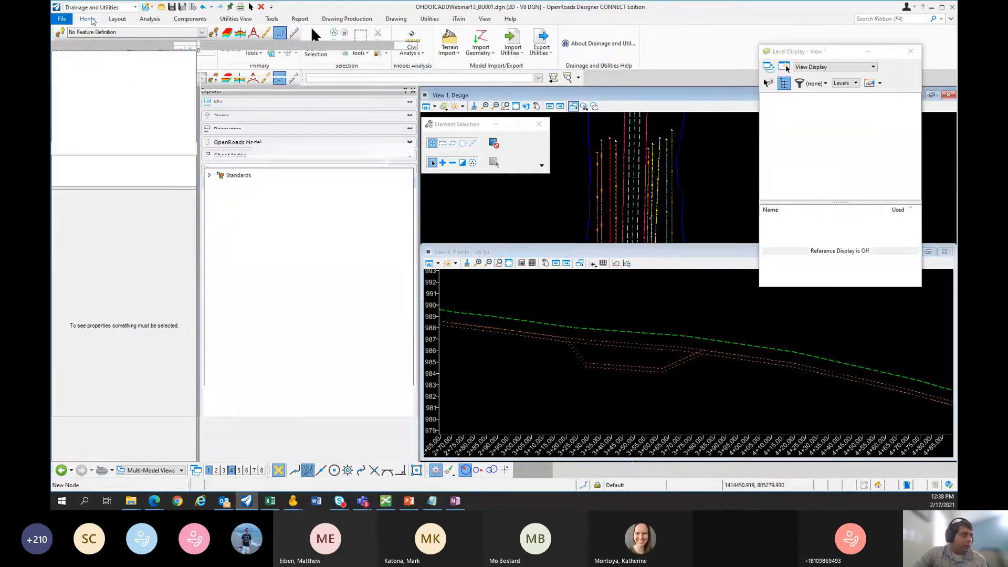
pyautogui.doubleClick(90, 20)
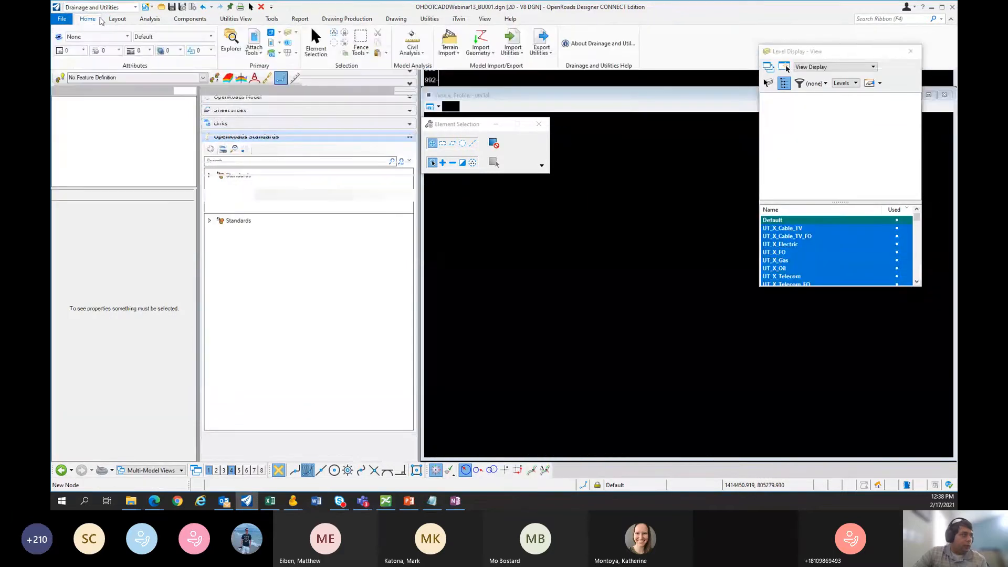
pyautogui.click(255, 37)
pyautogui.click(247, 155)
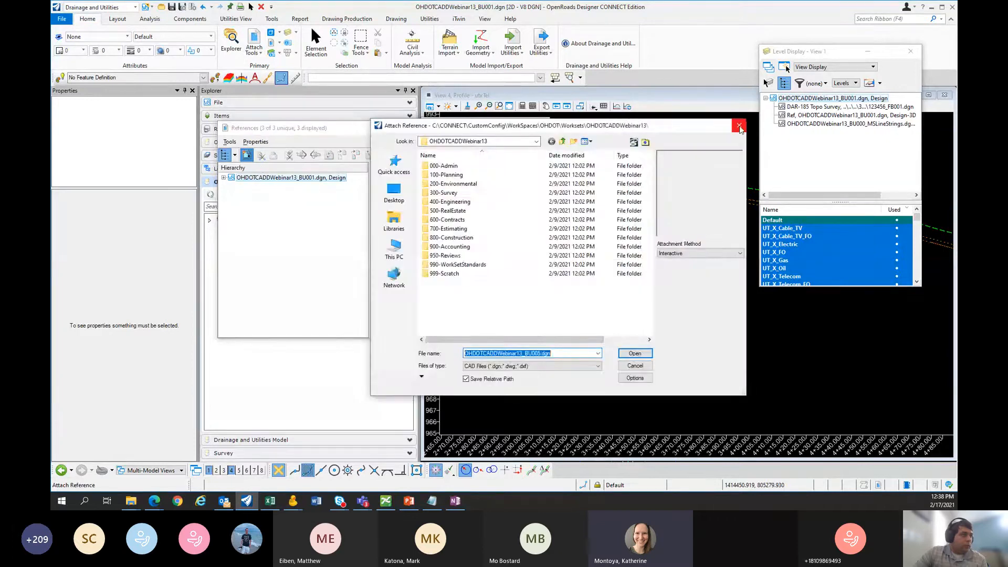
pyautogui.press('Escape')
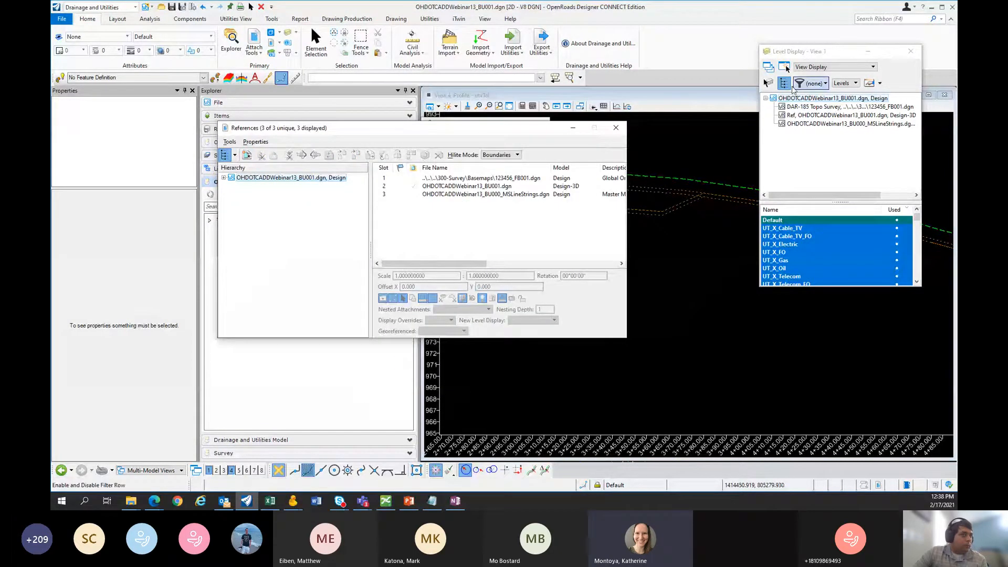
# Step: Bring the View 1 design plan view to the front and enlarge it over the profile view
pyautogui.click(732, 246)
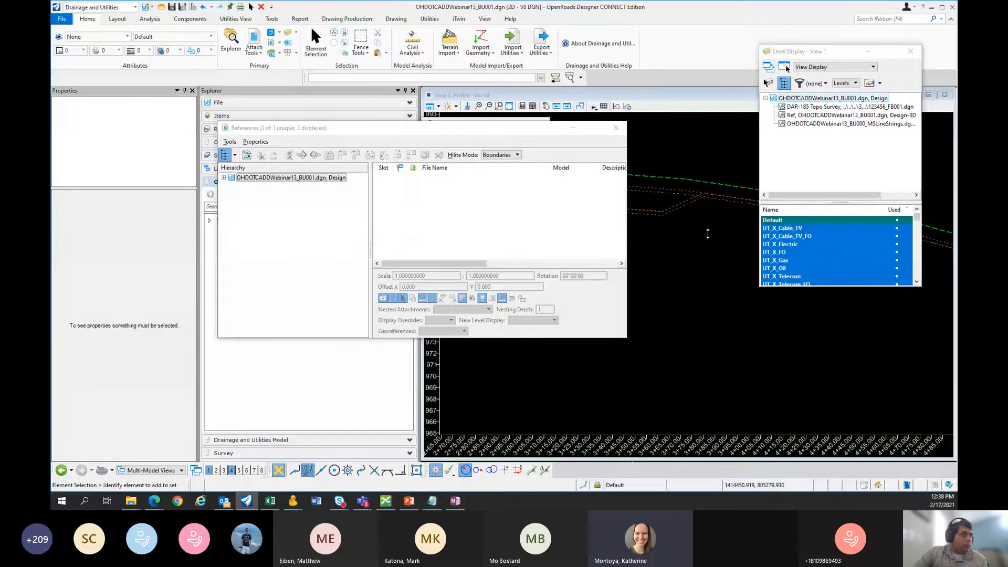
pyautogui.moveTo(723, 96); pyautogui.dragTo(723, 286)
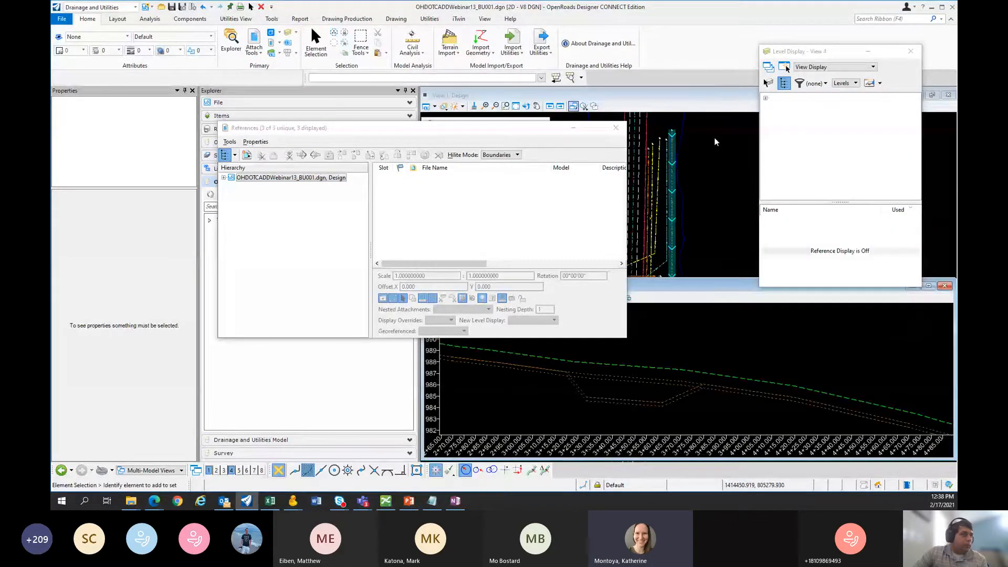
pyautogui.moveTo(693, 96); pyautogui.dragTo(703, 159)
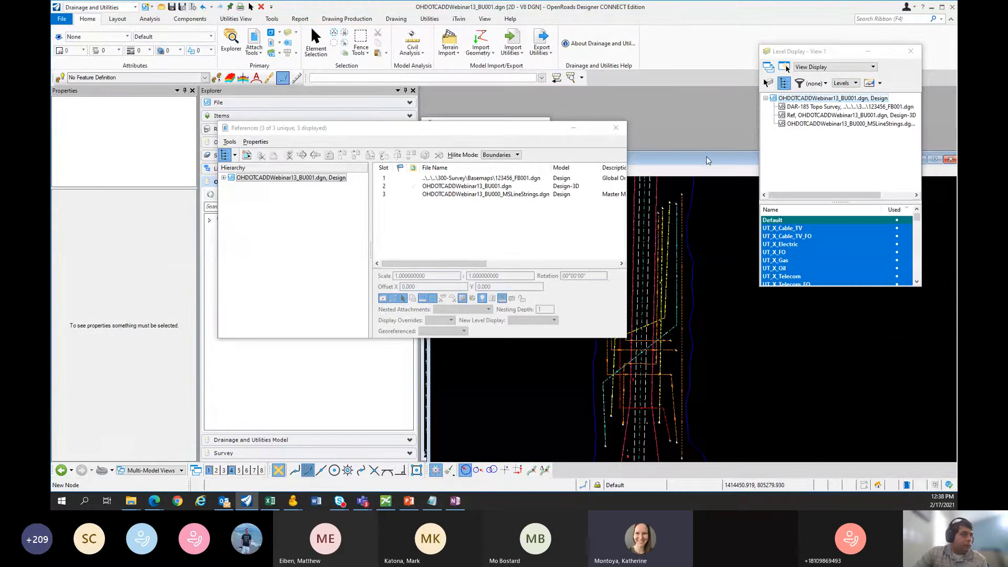
pyautogui.doubleClick(708, 160)
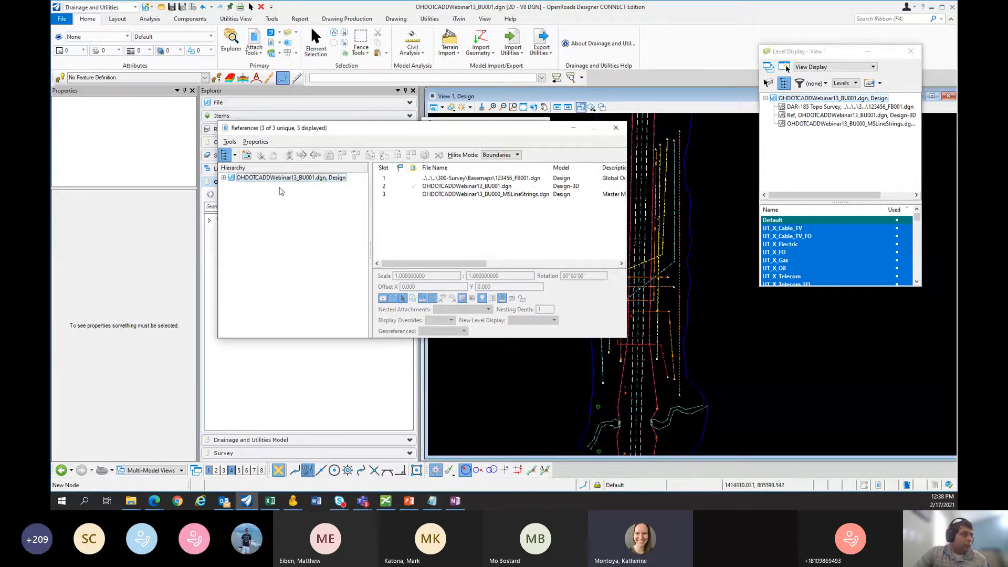
# Step: Attach the Design model of 123456_BK001.dgn from 400-Engineering\Roadway\Basemaps as a reference with Coincident - World orientation and live nesting
pyautogui.click(247, 155)
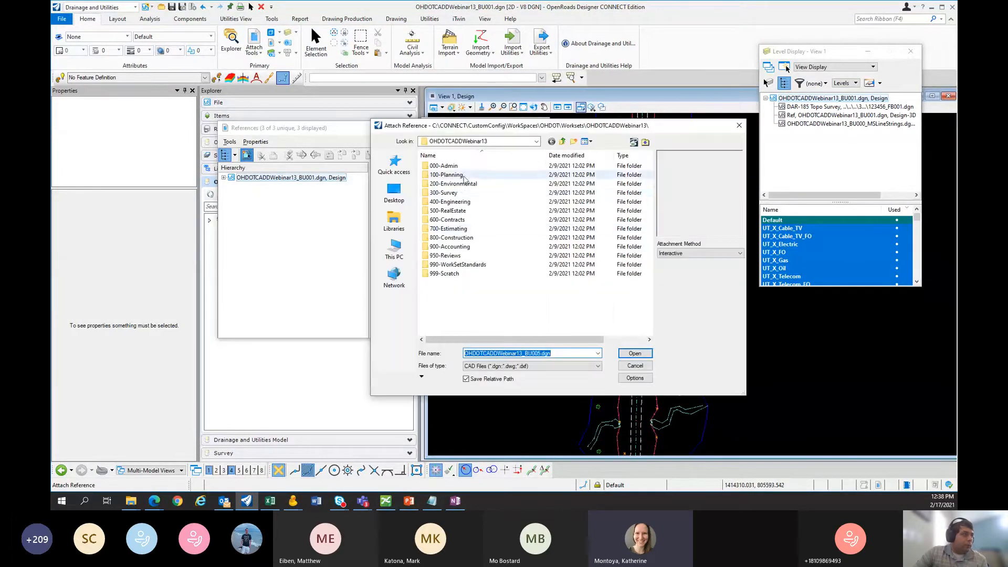
pyautogui.doubleClick(455, 202)
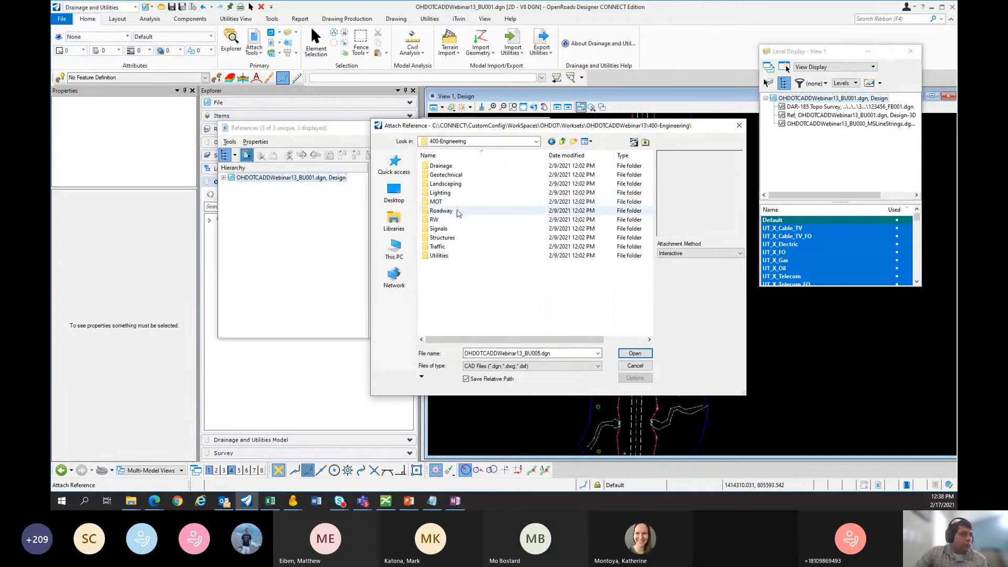
pyautogui.doubleClick(458, 211)
pyautogui.doubleClick(457, 183)
pyautogui.click(454, 175)
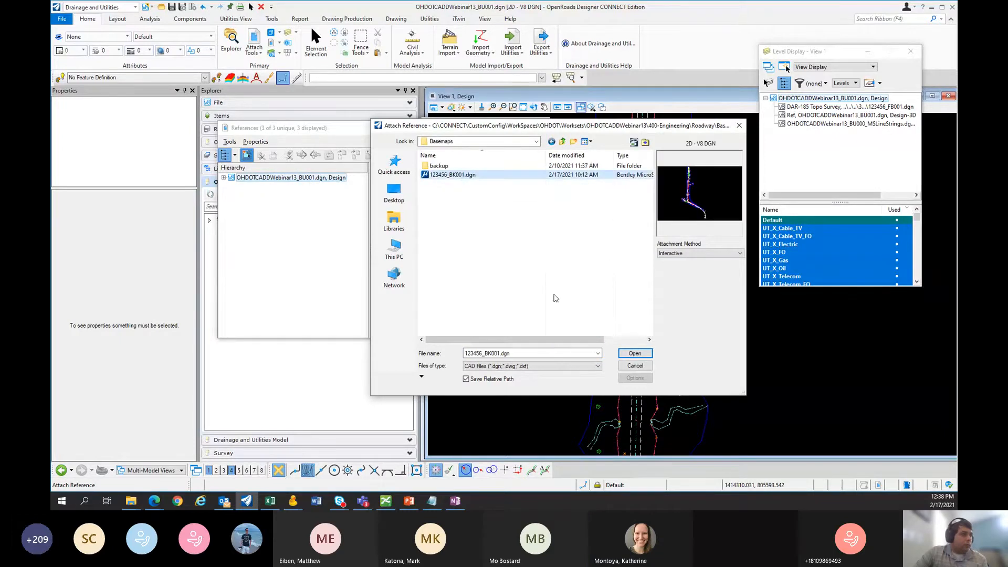
pyautogui.click(635, 353)
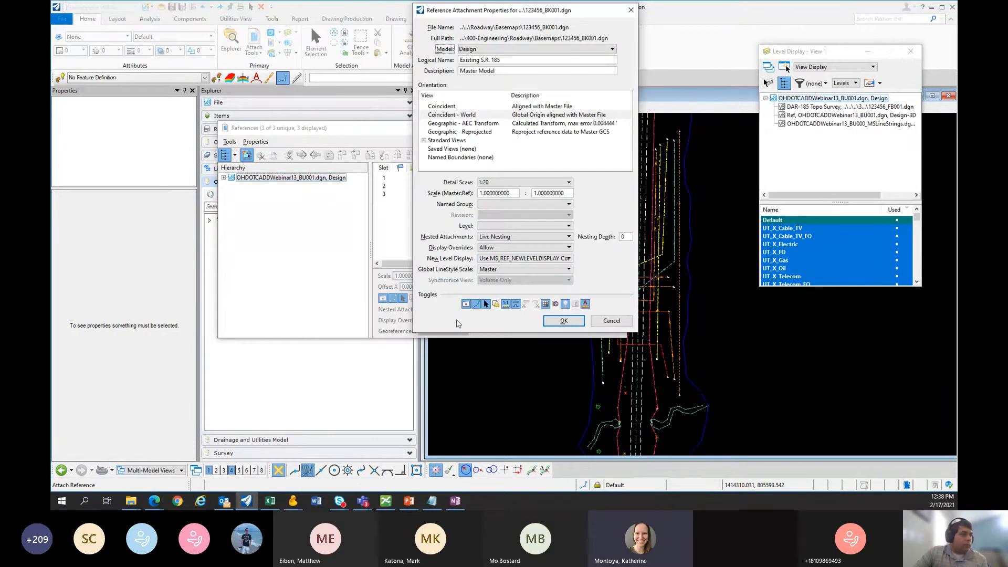
pyautogui.click(564, 320)
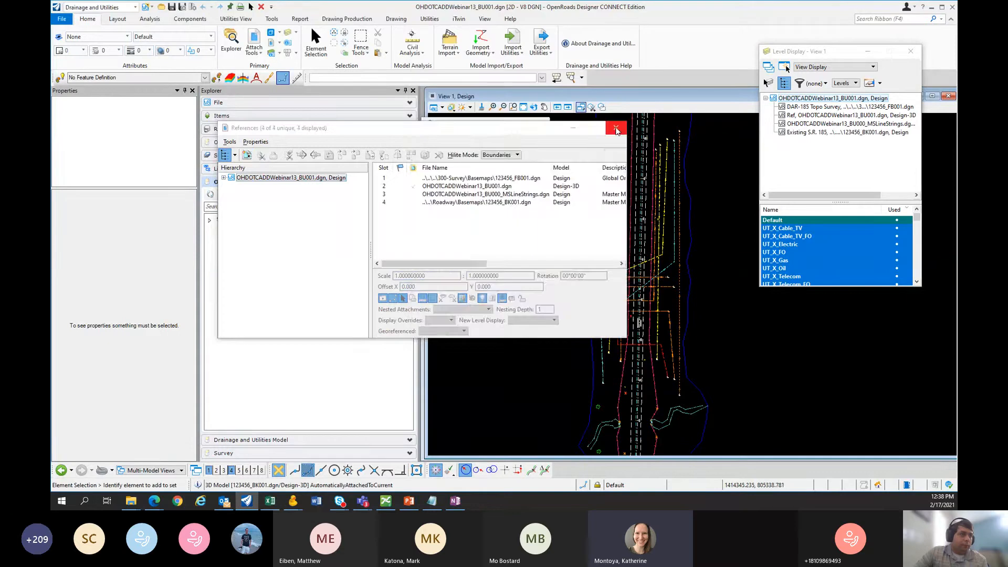
# Step: Locate the existing S.R. 185 centerline alignment between the utility lines in plan and switch to the OpenRoads Modeling workflow
pyautogui.scroll(3, 652, 192)
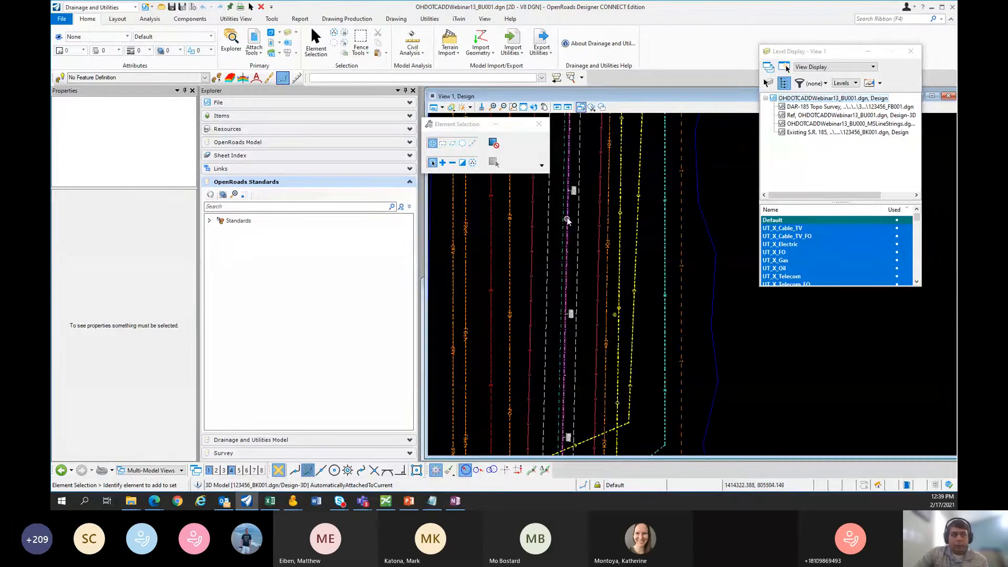
pyautogui.moveTo(565, 193)
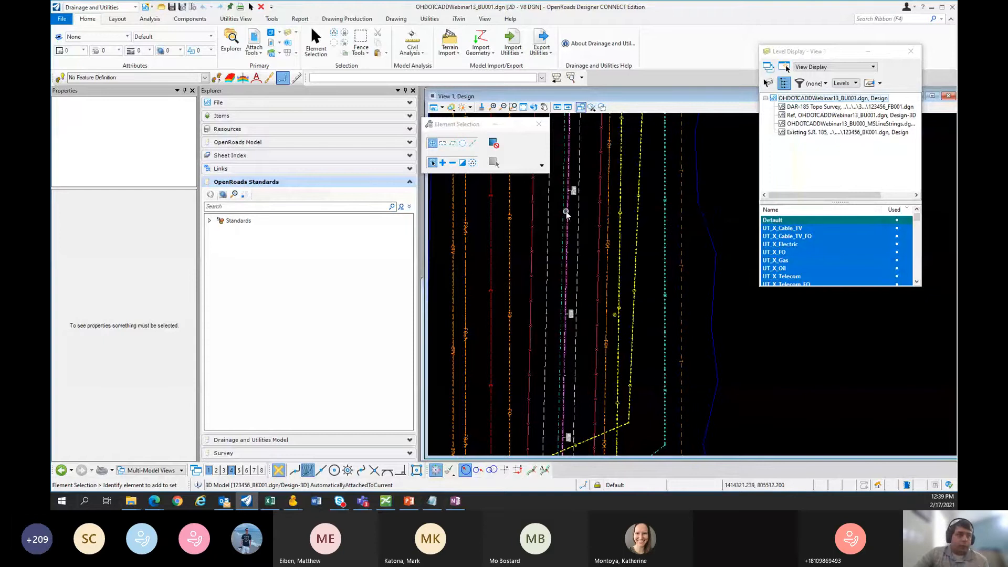
pyautogui.moveTo(570, 218)
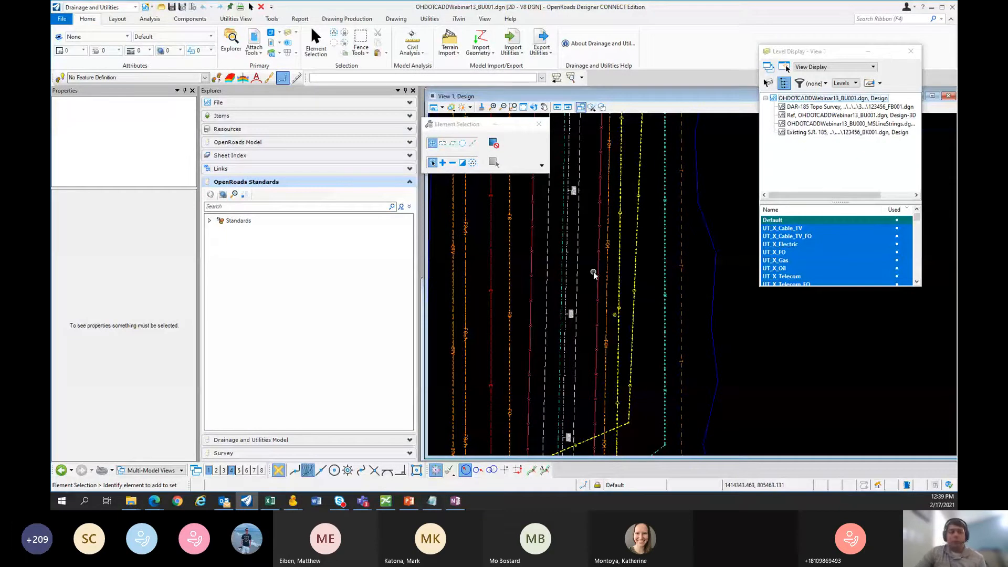
pyautogui.moveTo(577, 283)
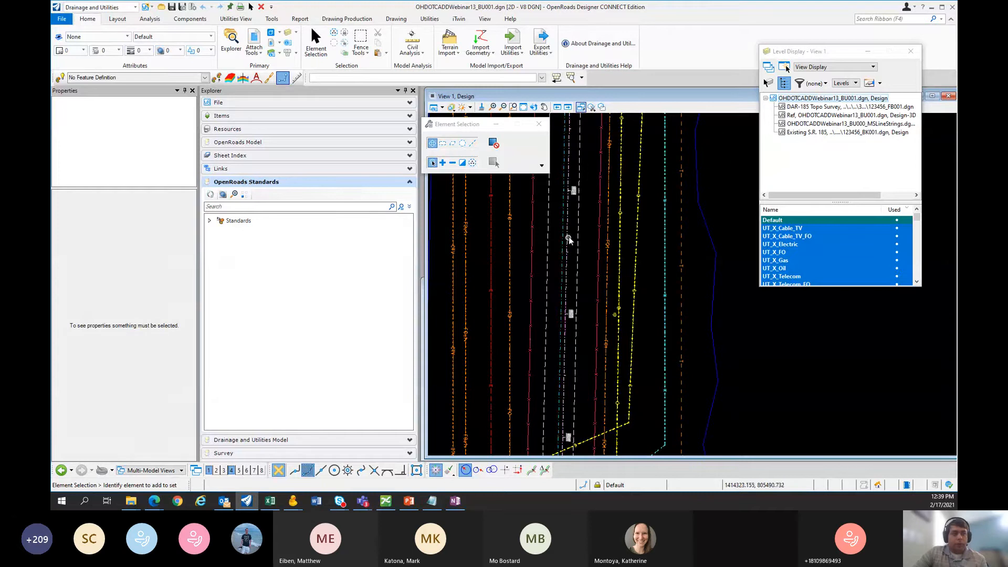
pyautogui.click(106, 8)
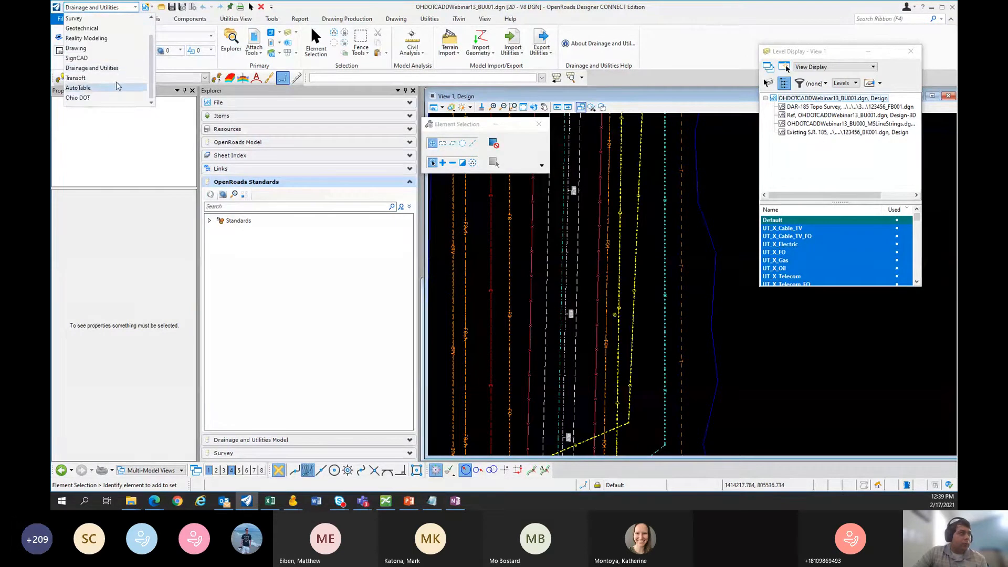
pyautogui.scroll(1, 117, 83)
pyautogui.click(111, 20)
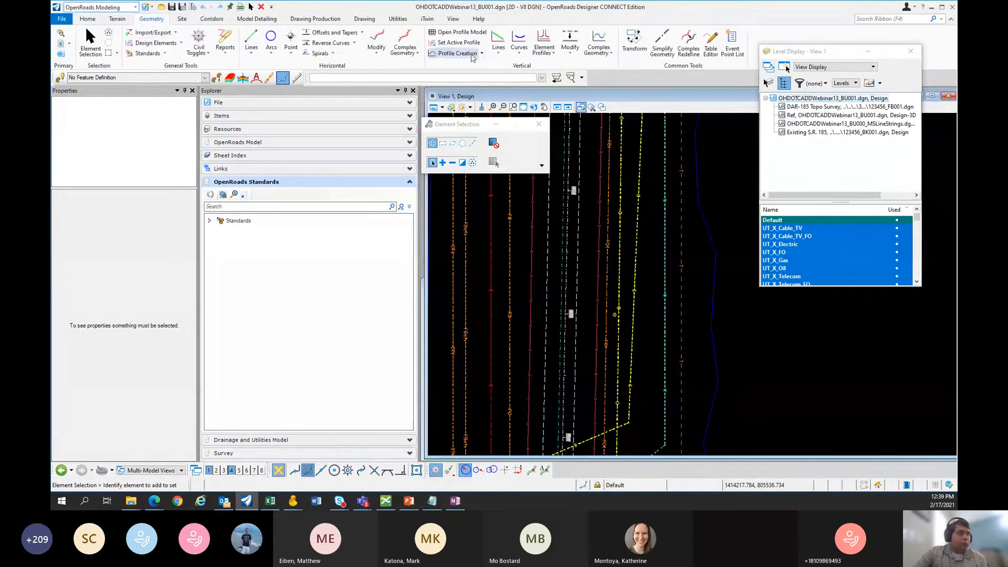
# Step: Try to project the telecom line's profile onto the referenced CLX_S185 alignment, and check that alignment's properties
pyautogui.click(482, 54)
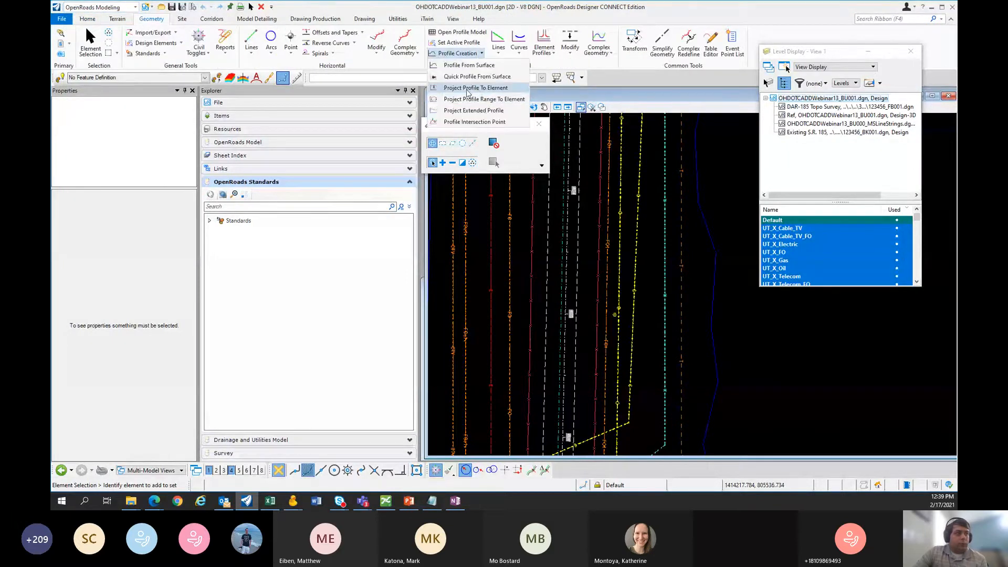
pyautogui.click(471, 90)
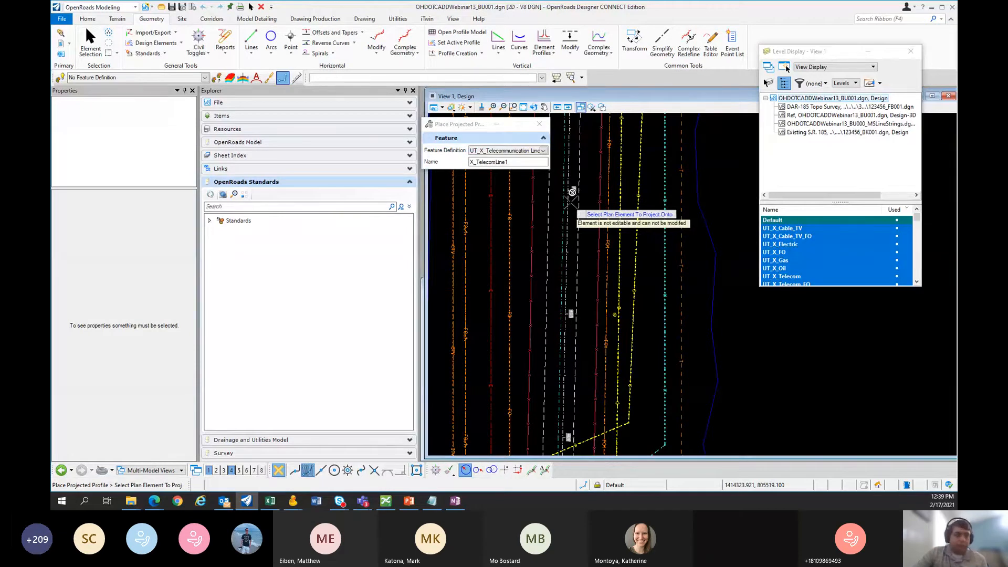
pyautogui.click(713, 252)
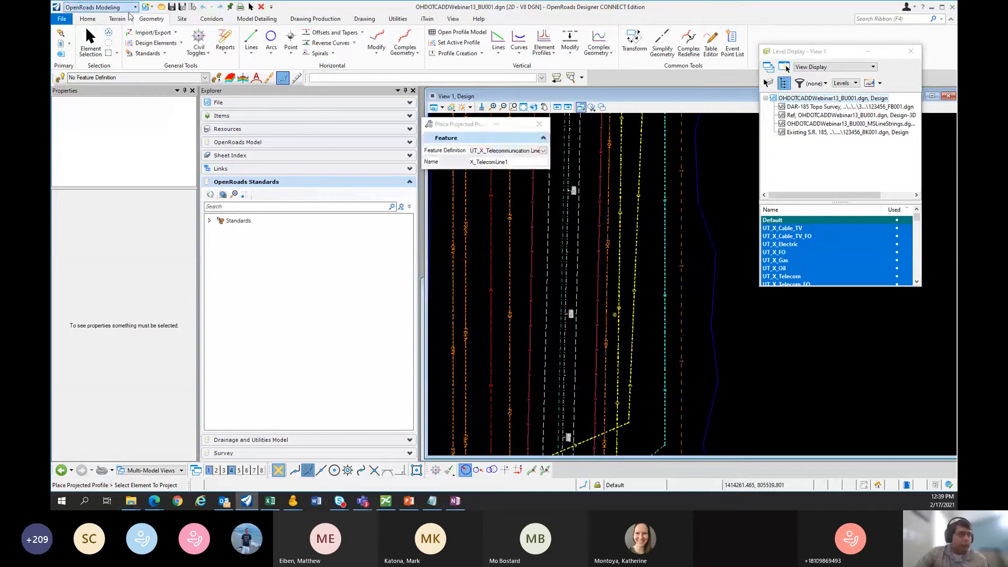
pyautogui.click(89, 47)
pyautogui.click(568, 216)
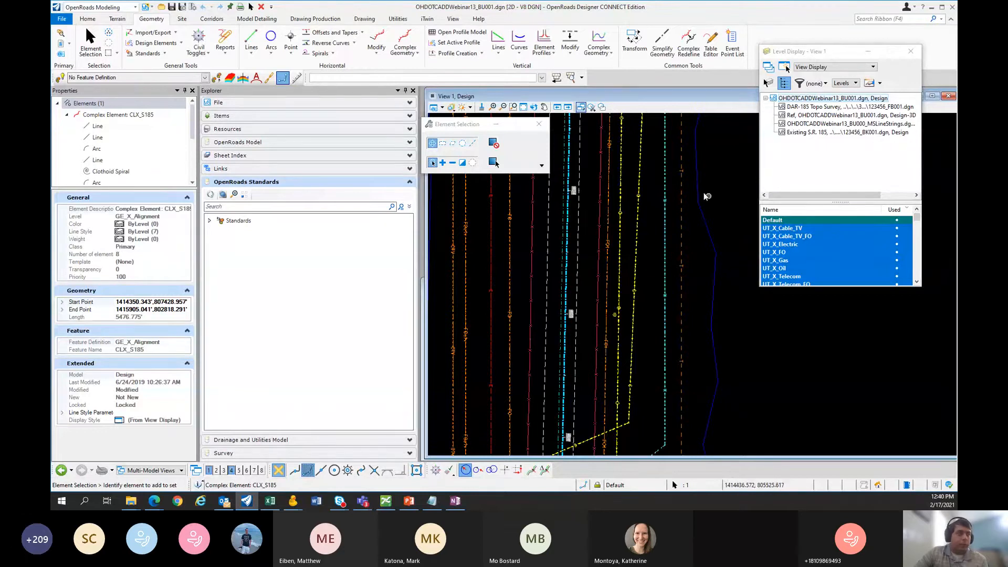
pyautogui.click(738, 263)
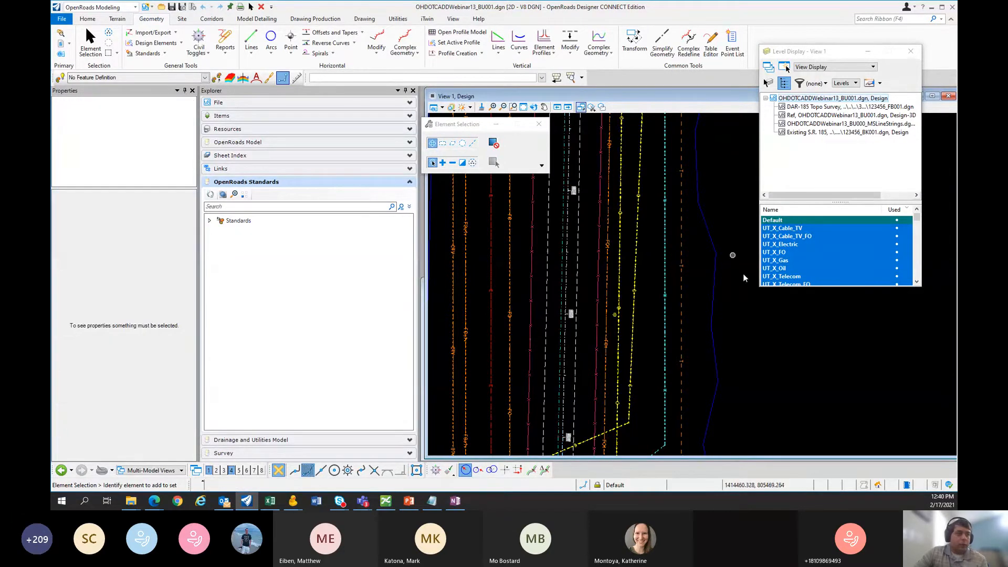
# Step: Open 123456_BK001.dgn from the 400-Engineering\Roadway\Basemaps folder
pyautogui.click(61, 18)
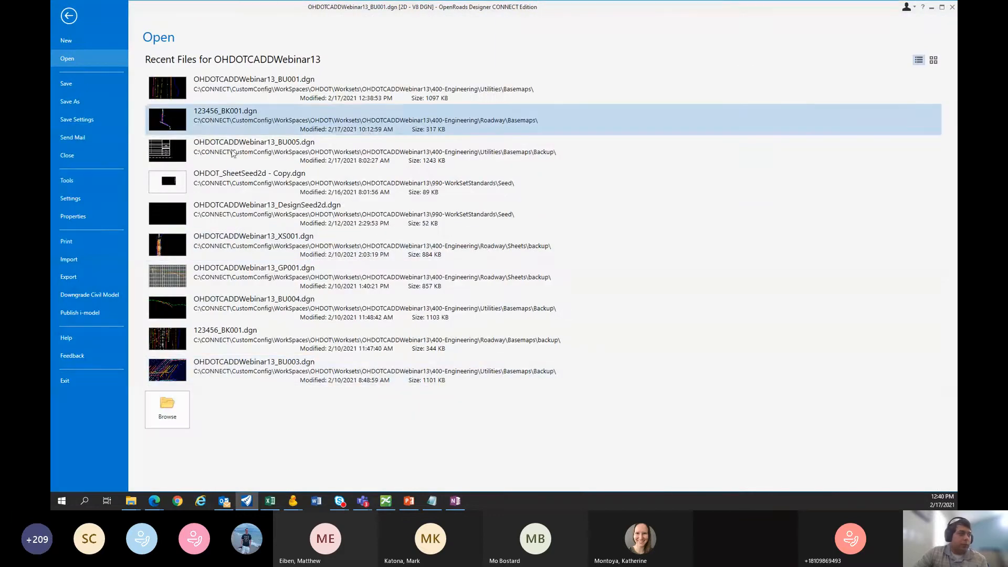
pyautogui.click(152, 411)
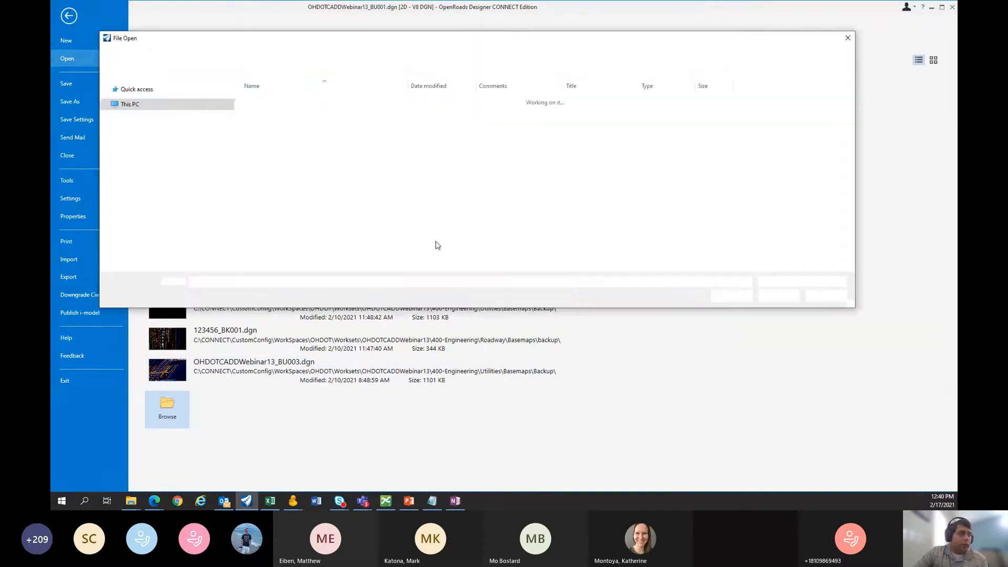
pyautogui.click(525, 56)
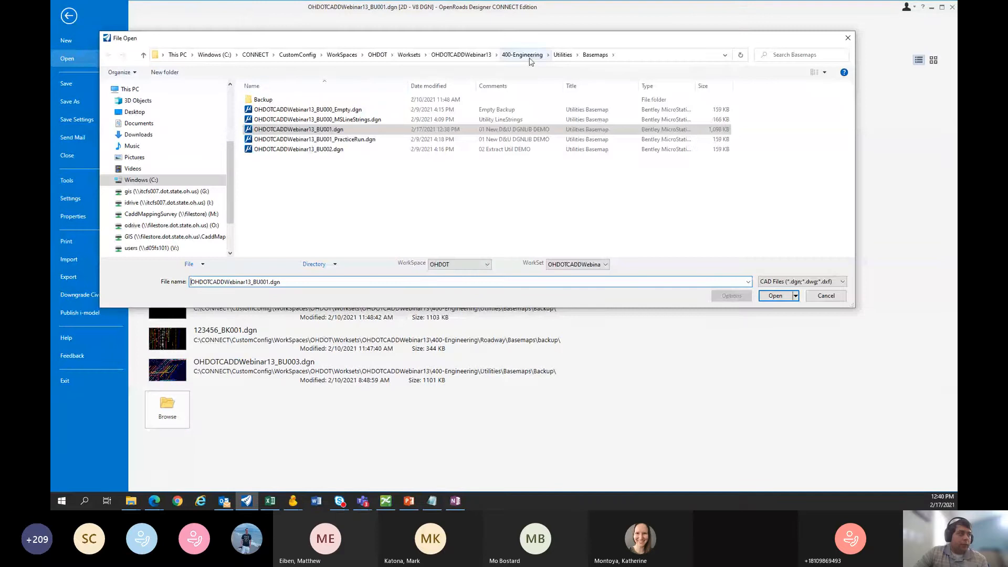
pyautogui.doubleClick(304, 149)
pyautogui.doubleClick(267, 100)
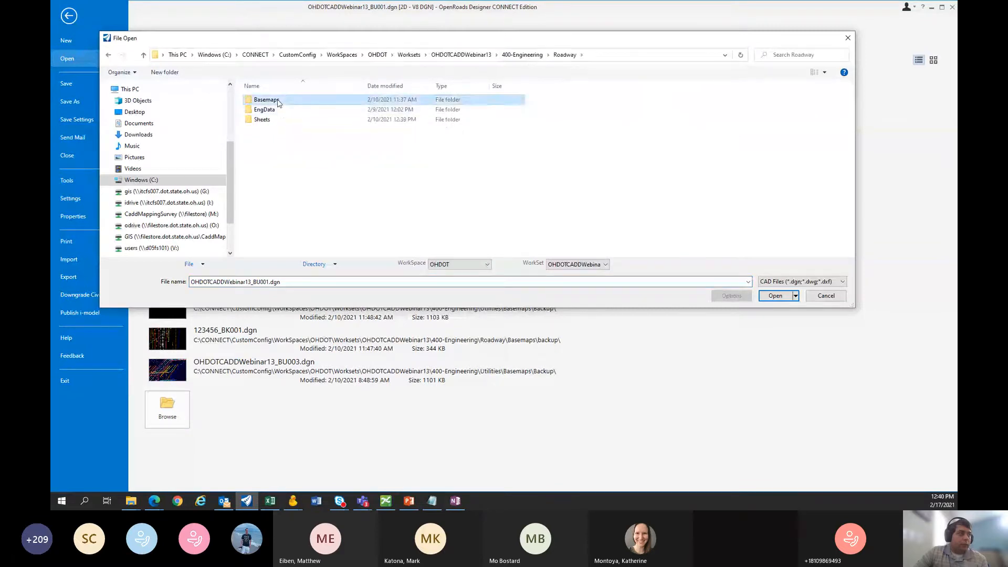
pyautogui.click(277, 109)
pyautogui.click(777, 296)
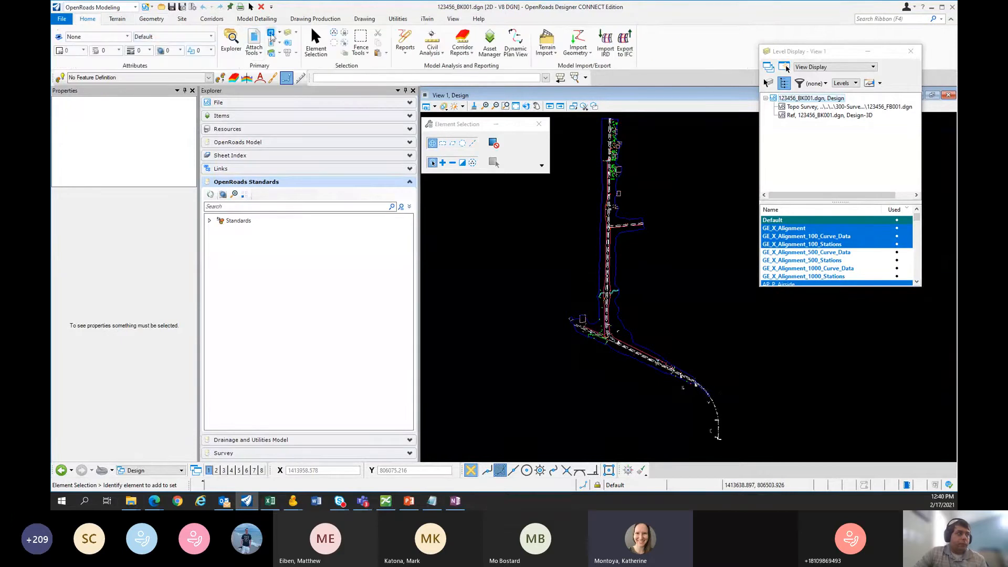
# Step: Attach the Design model of OHDOTCADDWebinar13_BU001.dgn from 400-Engineering\Utilities\Basemaps as a reference with Coincident - World orientation and live nesting
pyautogui.click(254, 39)
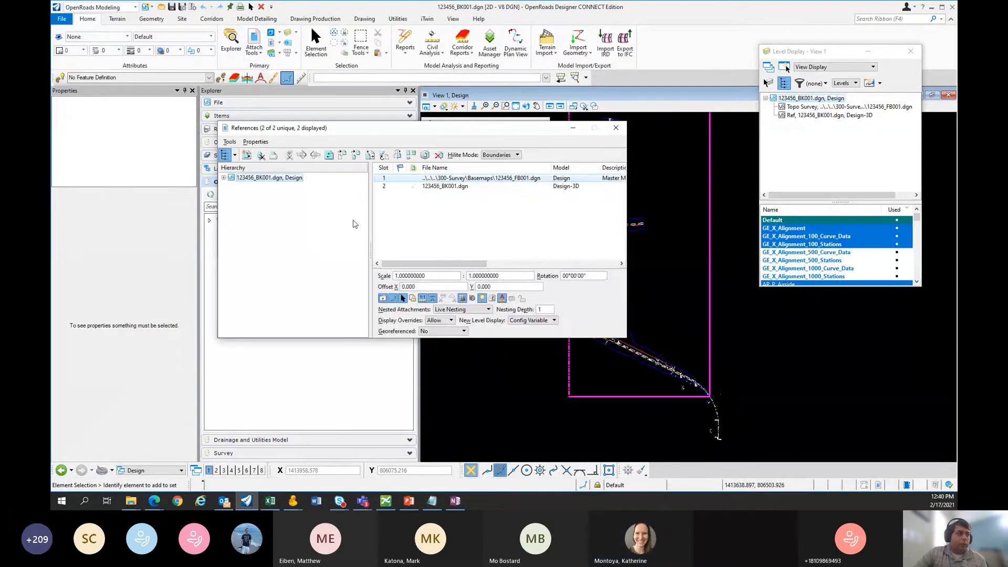
pyautogui.click(247, 155)
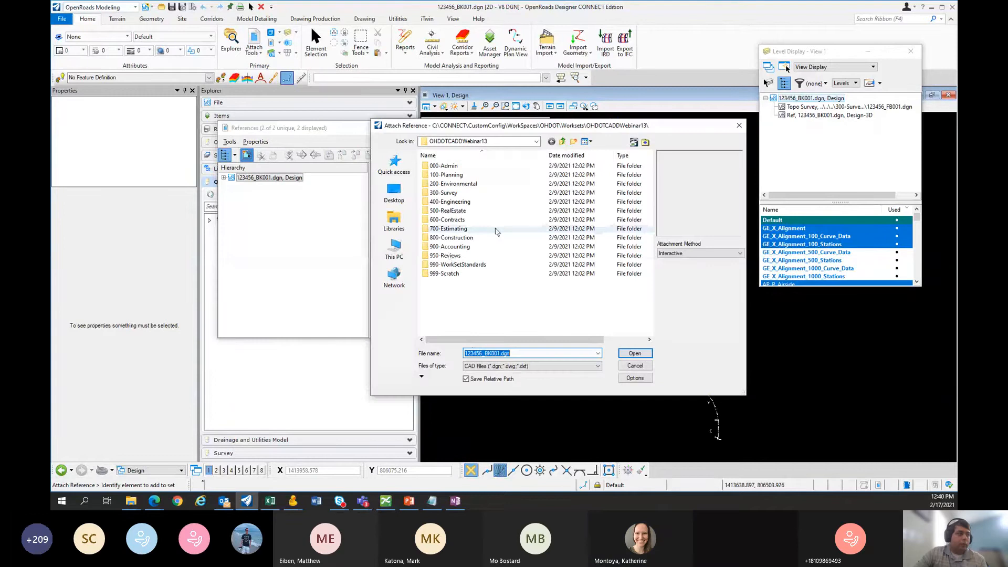
pyautogui.doubleClick(449, 203)
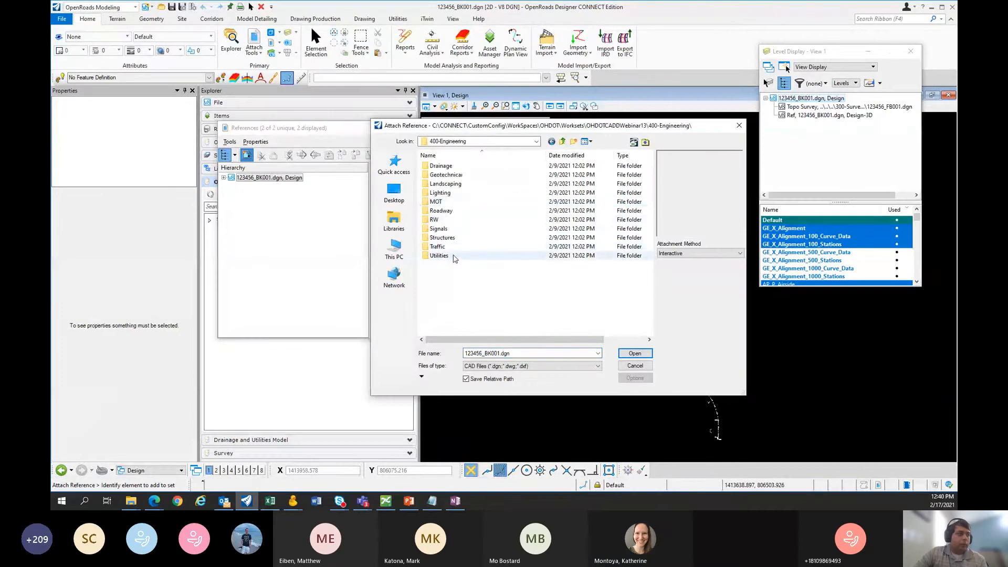
pyautogui.doubleClick(453, 255)
pyautogui.doubleClick(448, 167)
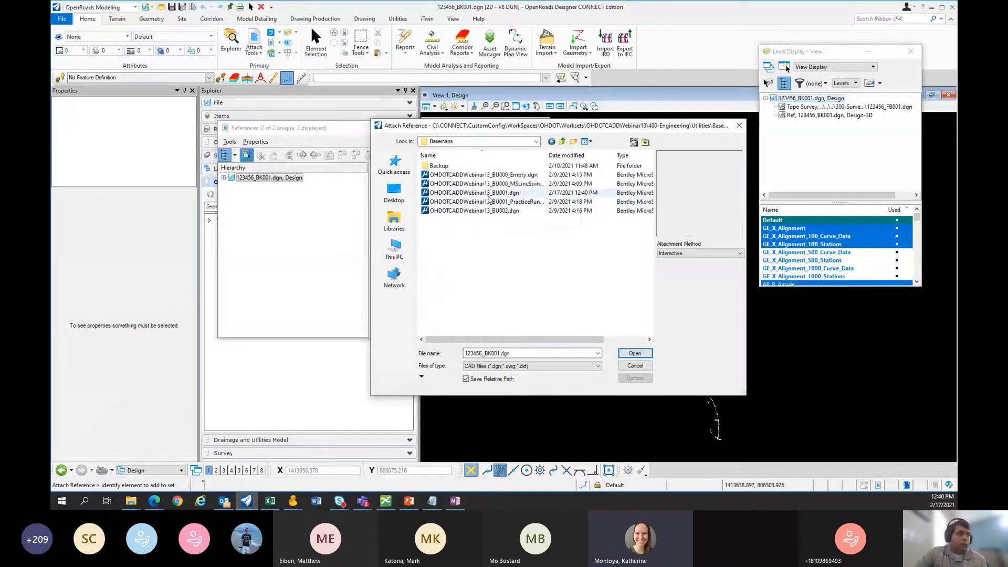
pyautogui.click(474, 192)
pyautogui.click(634, 353)
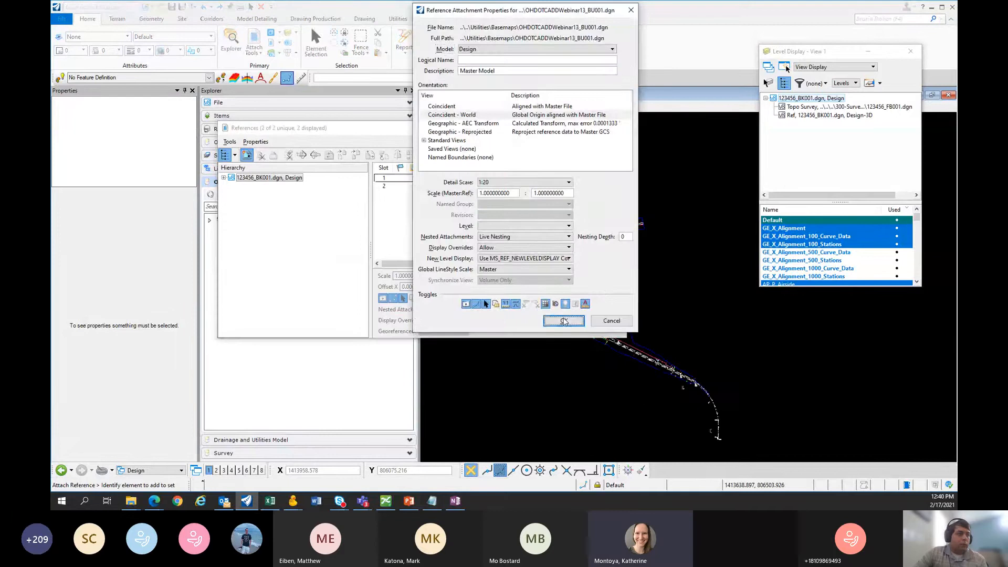
pyautogui.click(565, 322)
pyautogui.click(619, 132)
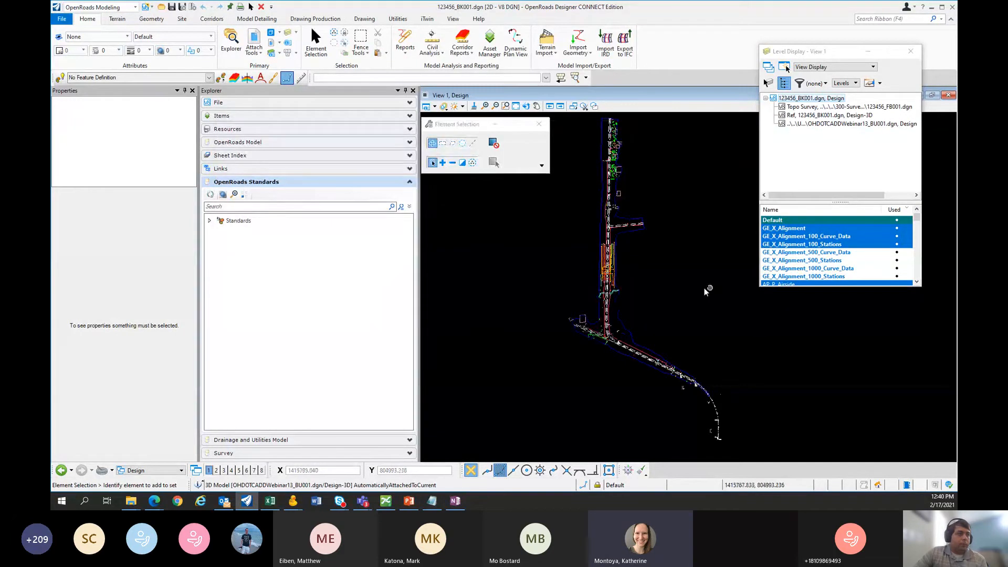
# Step: Project the profile of the outermost telecom line onto the CLX_S185 alignment using the UT_X_Telecommunication Line feature definition
pyautogui.scroll(5, 612, 263)
pyautogui.moveTo(545, 289); pyautogui.dragTo(604, 285, button='middle')
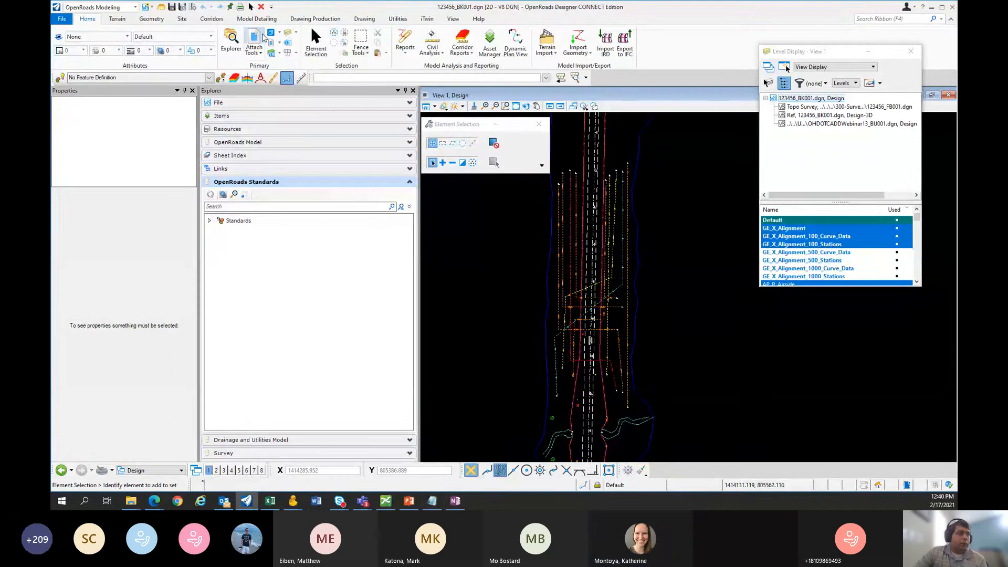
pyautogui.click(151, 18)
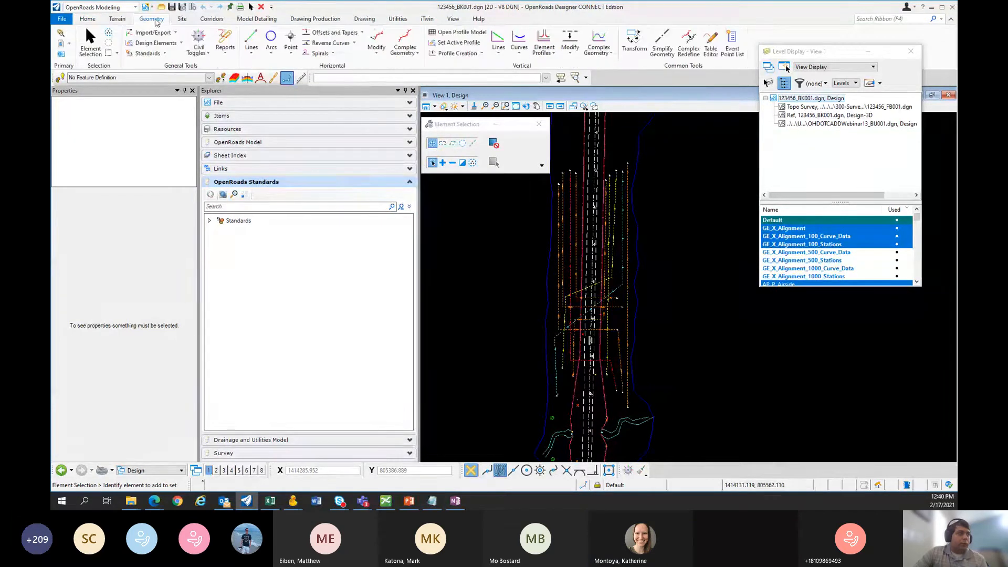
pyautogui.click(482, 53)
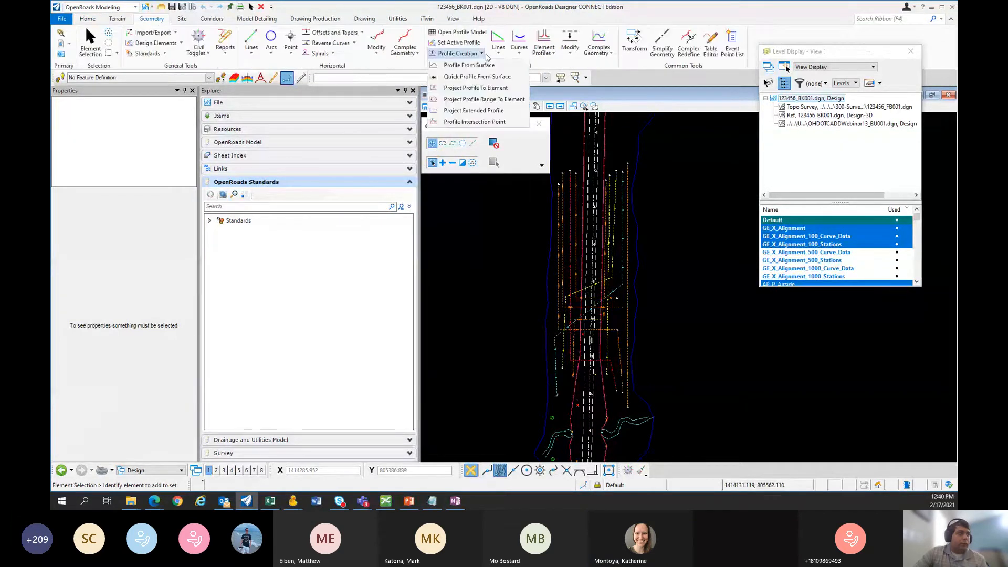
pyautogui.click(480, 88)
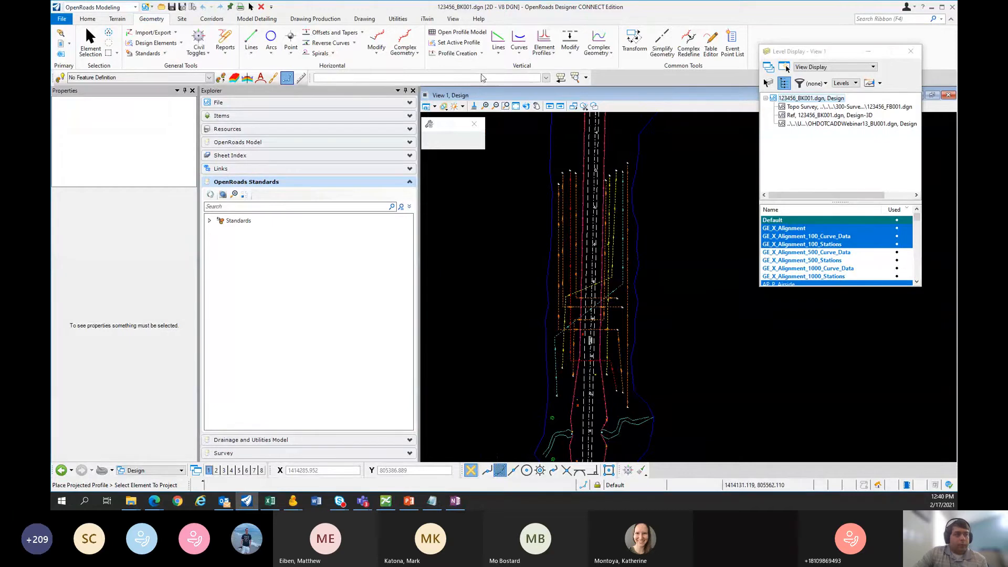
pyautogui.scroll(3, 614, 245)
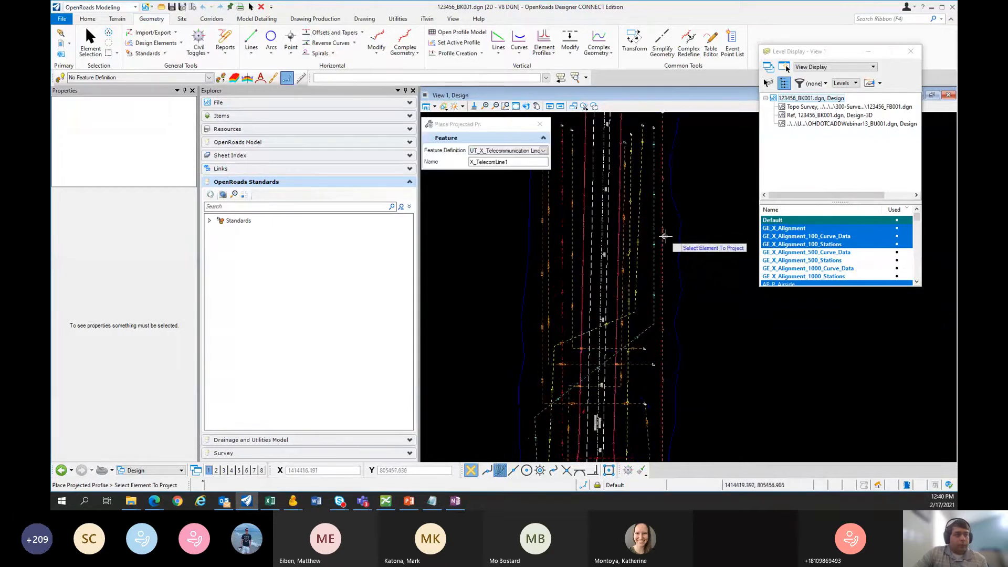
pyautogui.click(663, 238)
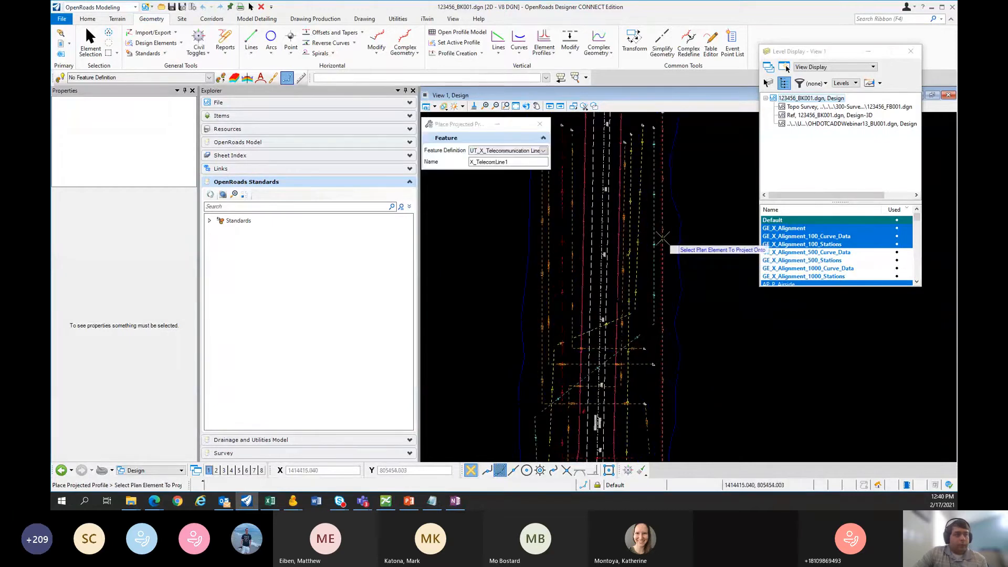
pyautogui.scroll(3, 603, 239)
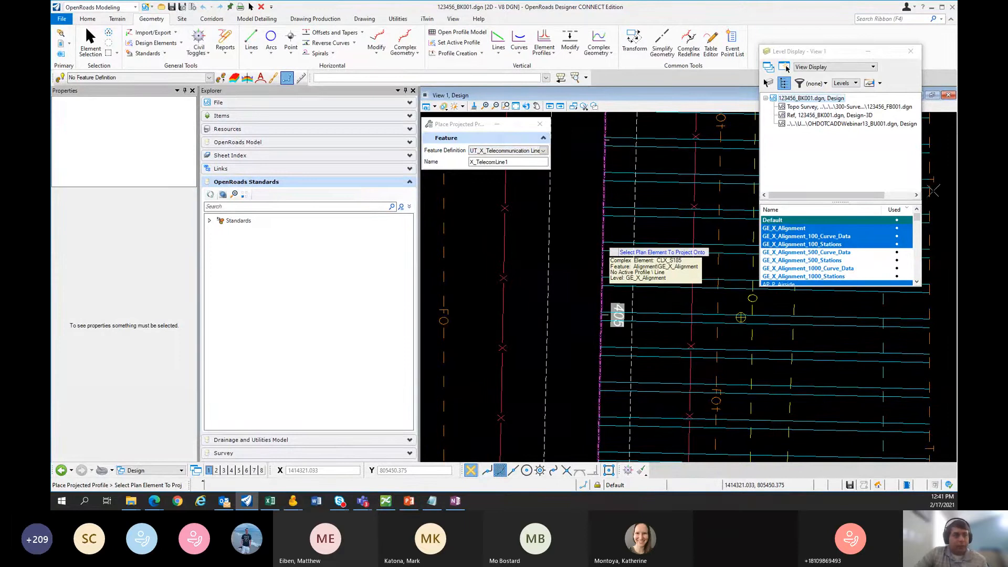
pyautogui.click(602, 248)
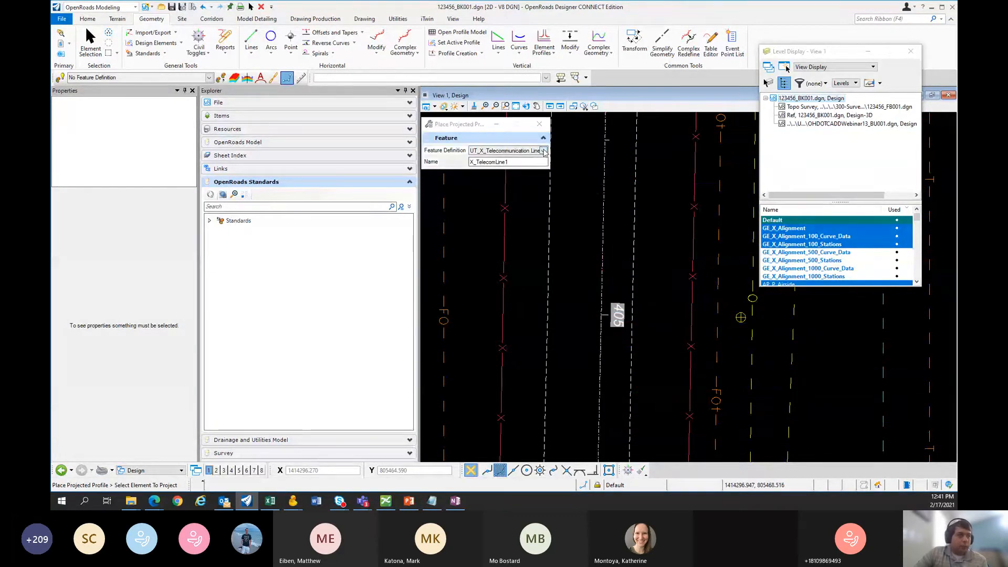
# Step: Examine the Linear feature definitions available for the projected profile, including the Utilities groups, and keep UT_X_Telecommunication Line
pyautogui.click(544, 151)
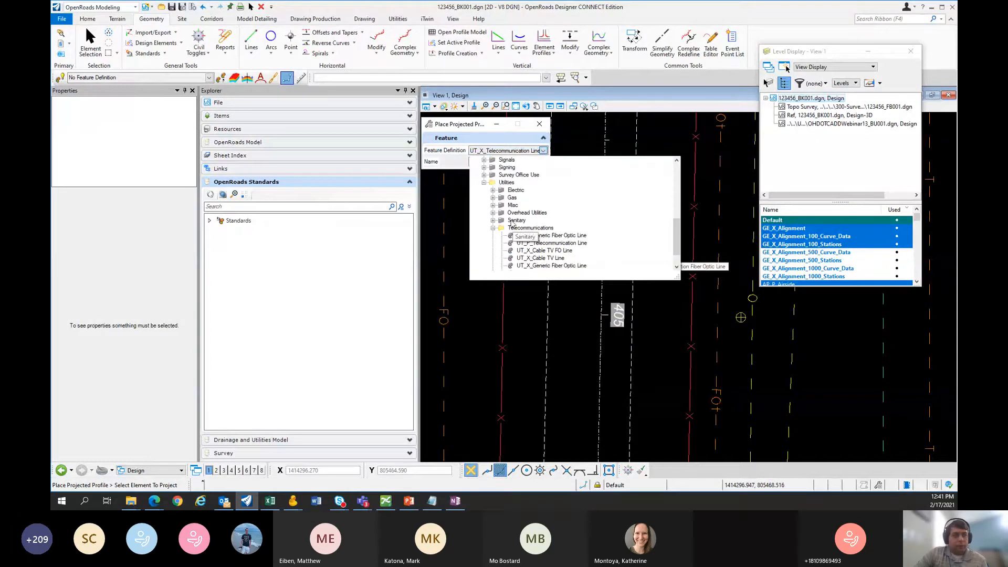
pyautogui.scroll(8, 504, 226)
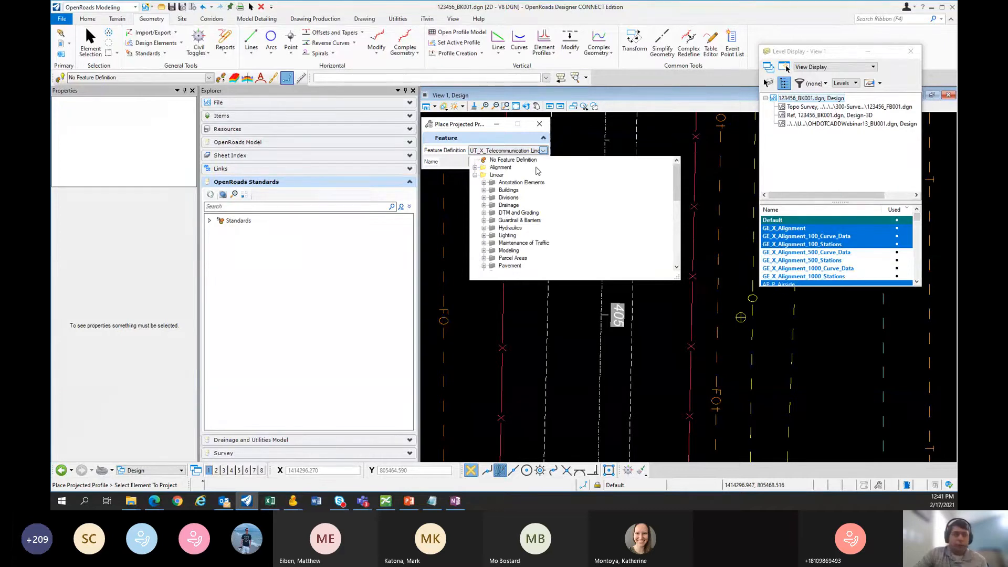
pyautogui.scroll(-3, 546, 184)
pyautogui.scroll(-3, 559, 201)
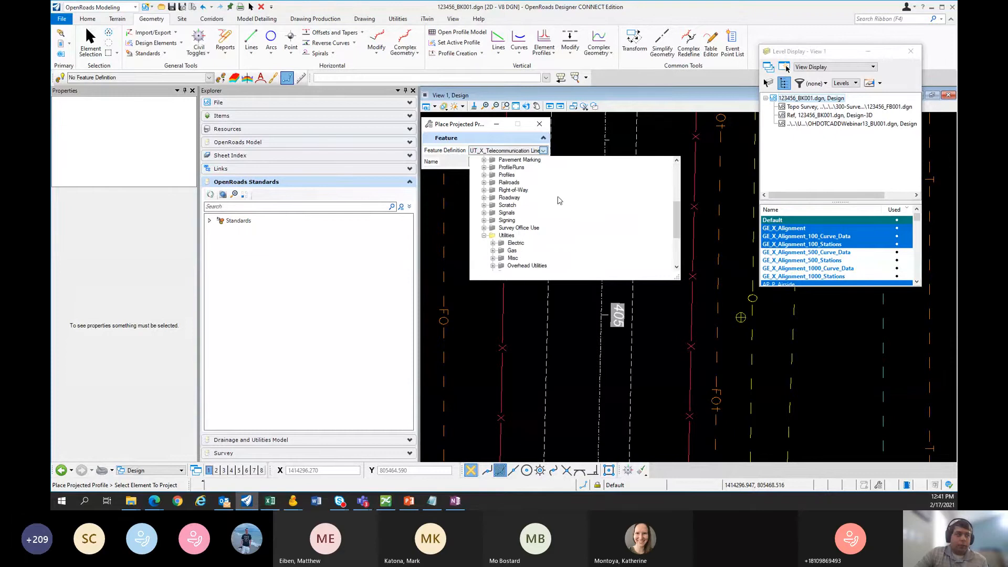
pyautogui.scroll(5, 523, 217)
pyautogui.scroll(-8, 524, 217)
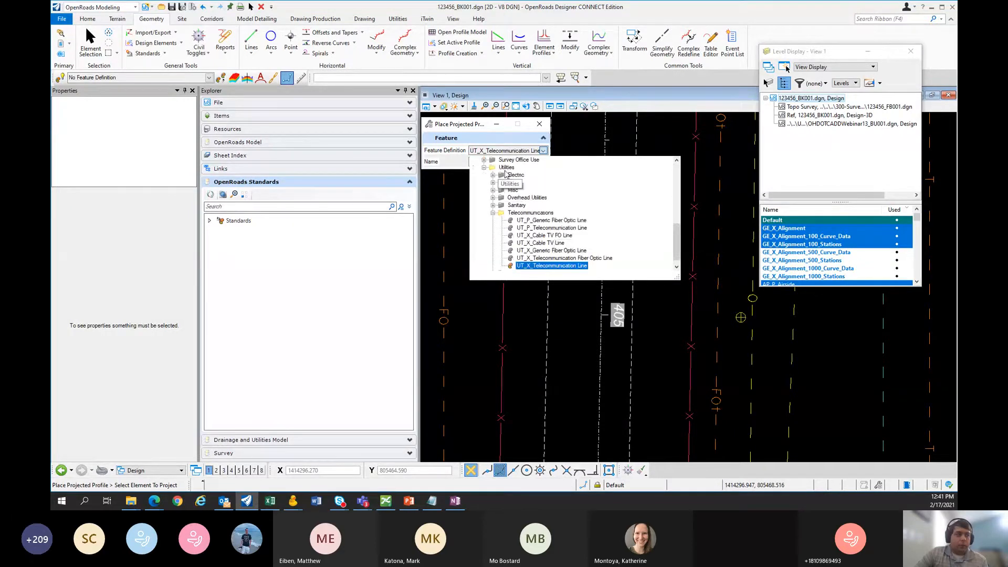
pyautogui.scroll(-1, 532, 225)
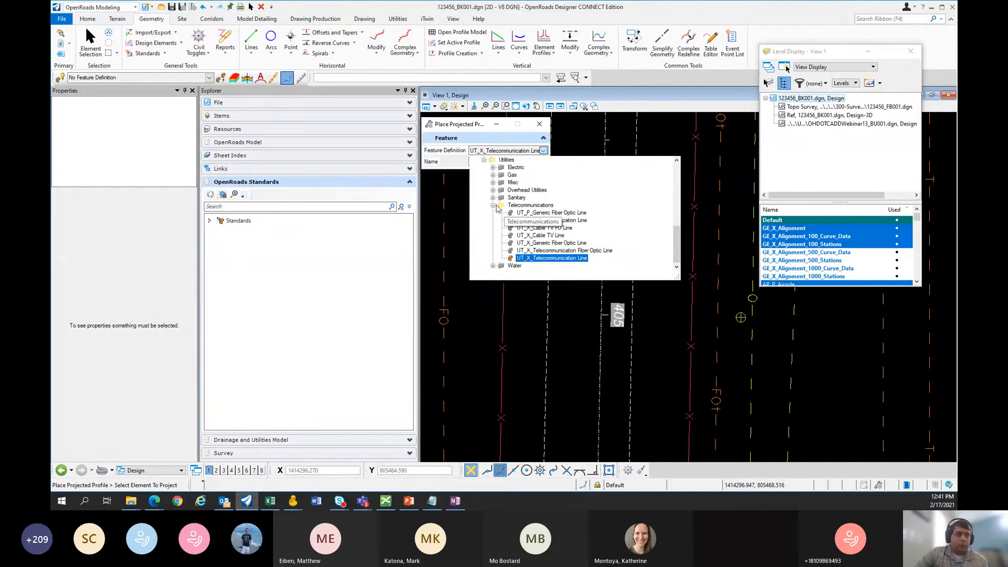
pyautogui.click(551, 258)
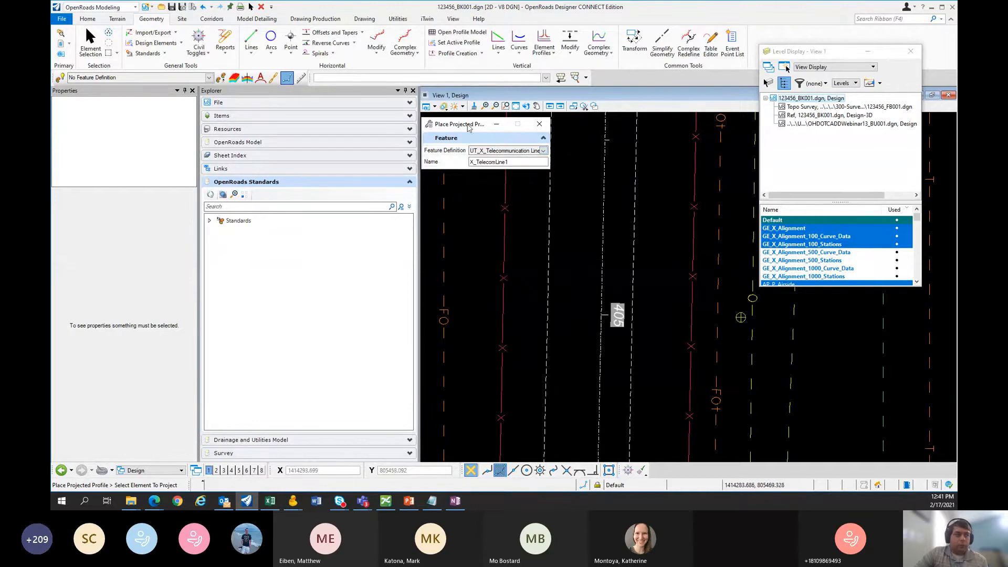
pyautogui.moveTo(514, 121); pyautogui.dragTo(524, 117)
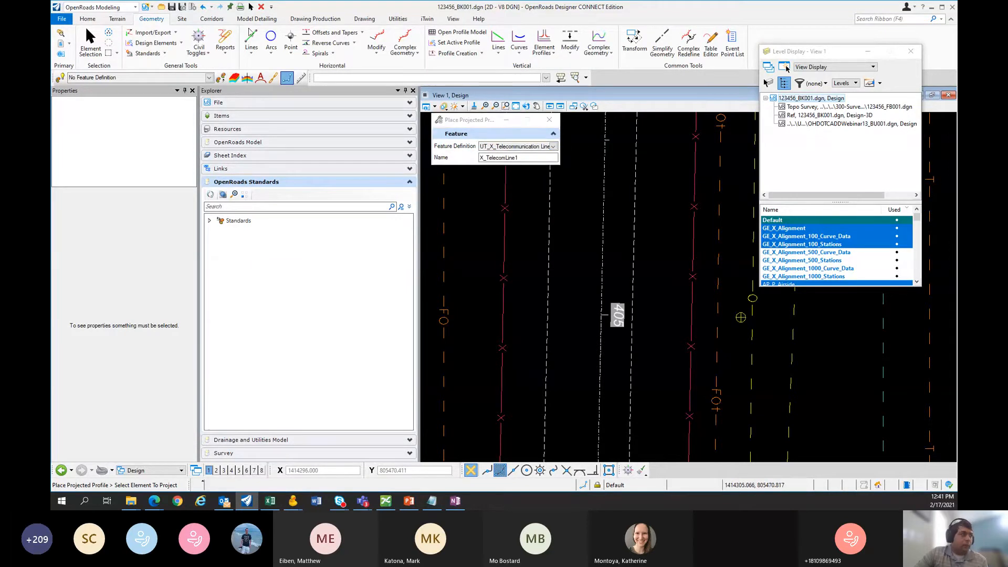
# Step: Open the profile model of the CLX_S185 alignment in View 4 and examine the projected telecom line against the existing ground
pyautogui.click(90, 42)
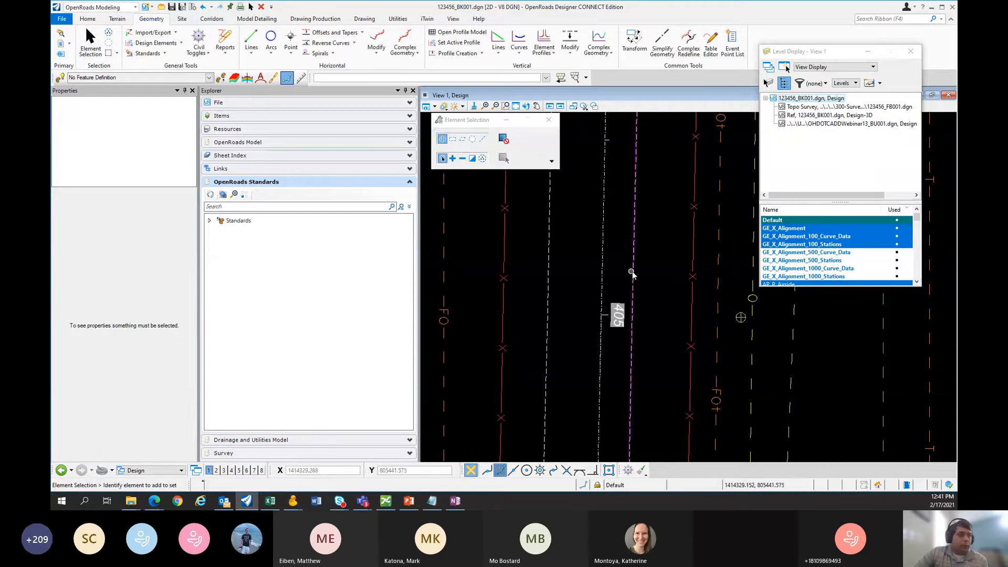
pyautogui.click(604, 273)
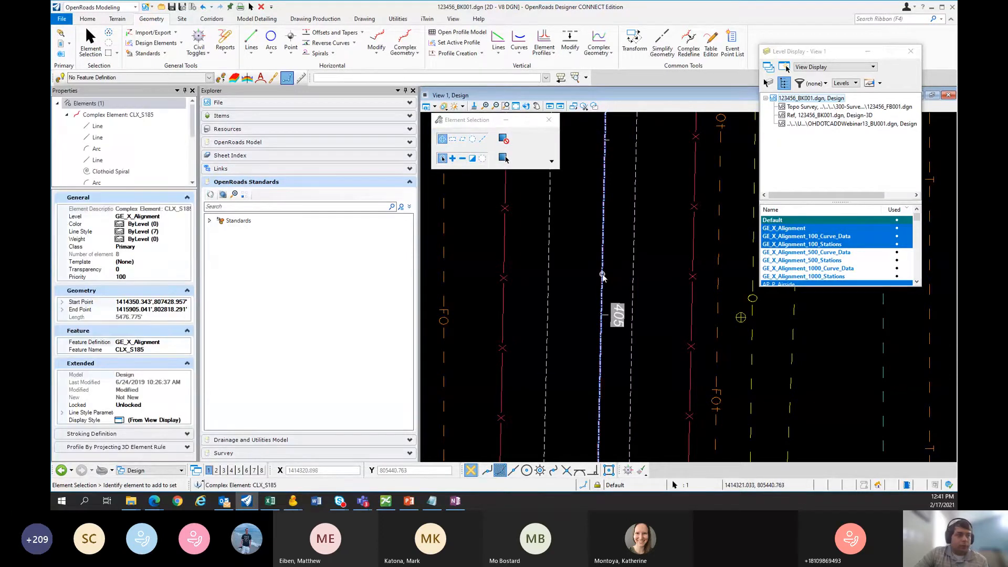
pyautogui.click(636, 271)
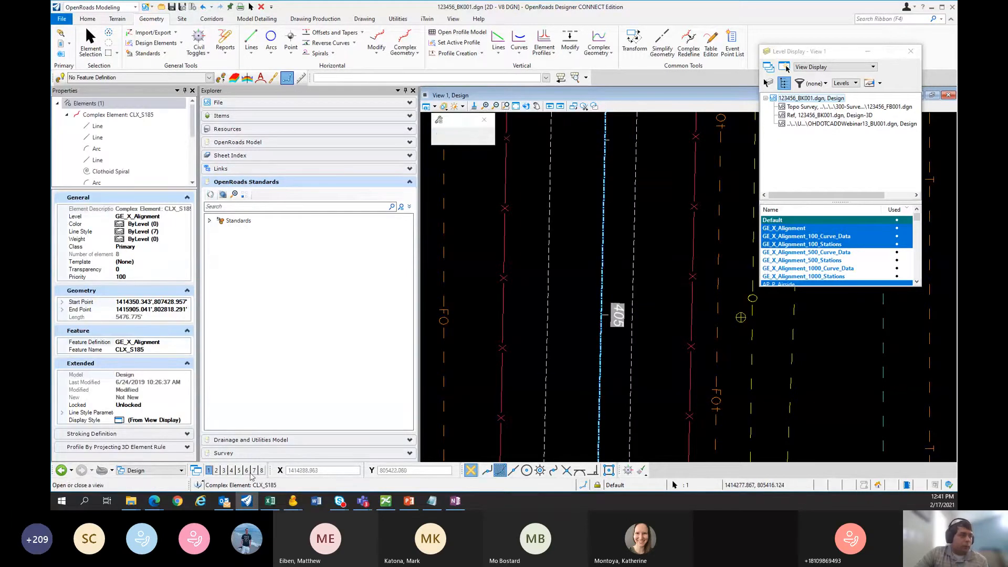
pyautogui.click(231, 470)
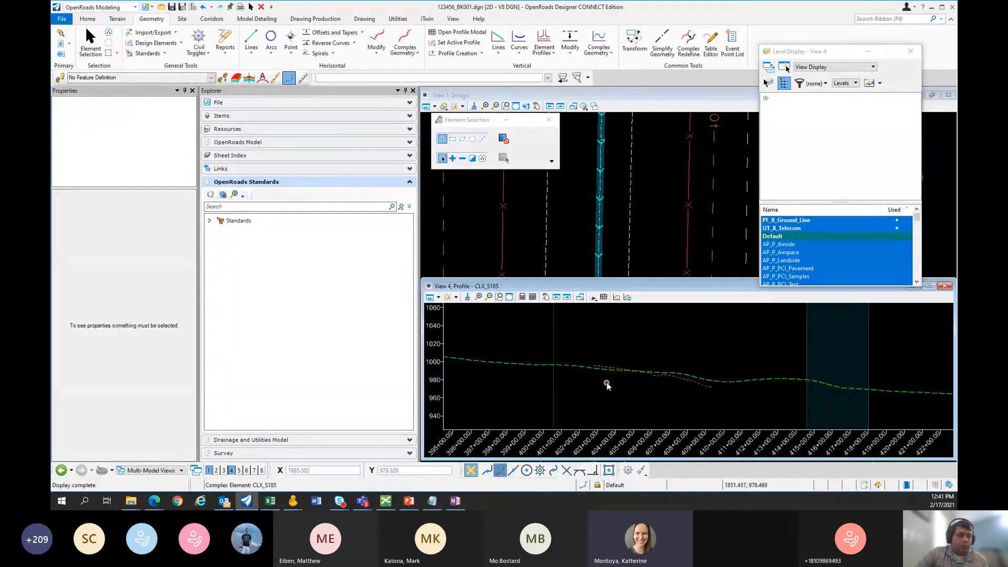
pyautogui.scroll(3, 677, 377)
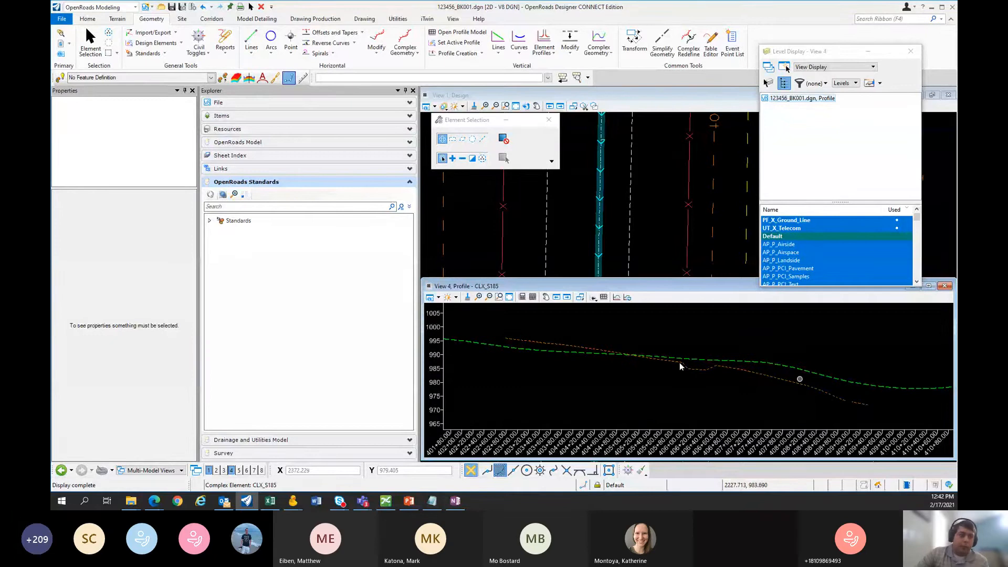
pyautogui.scroll(-2, 624, 394)
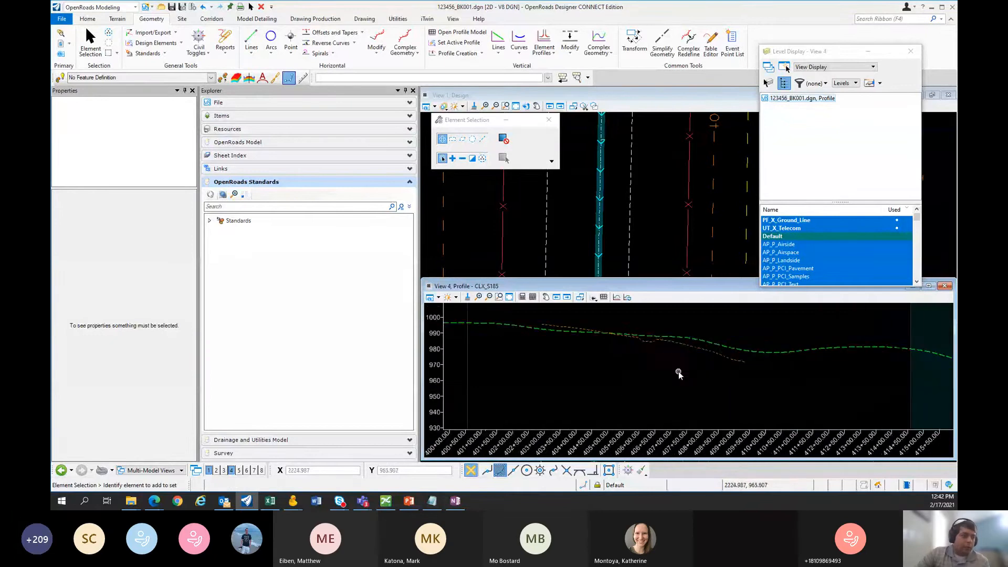
pyautogui.scroll(-2, 681, 339)
pyautogui.scroll(2, 683, 333)
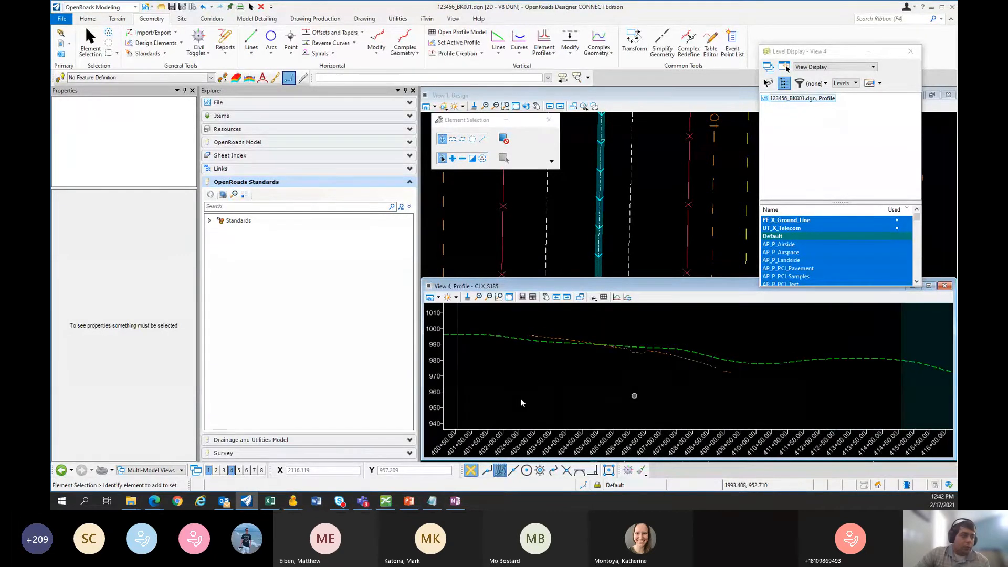
# Step: Open OHDOTCADDWebinar13_BU001.dgn from the 400-Engineering\Utilities\Basemaps folder
pyautogui.click(61, 19)
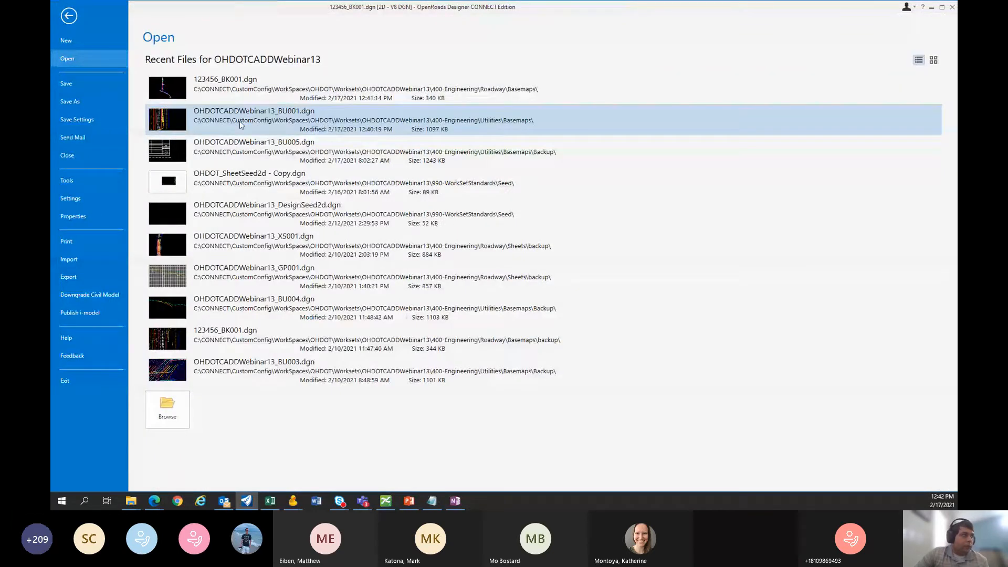
pyautogui.click(167, 410)
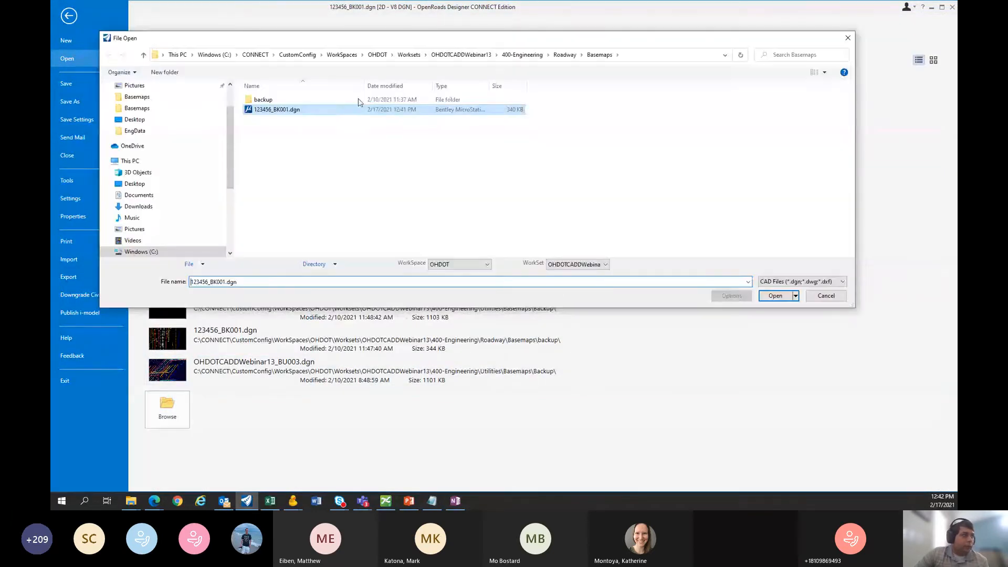
pyautogui.click(522, 55)
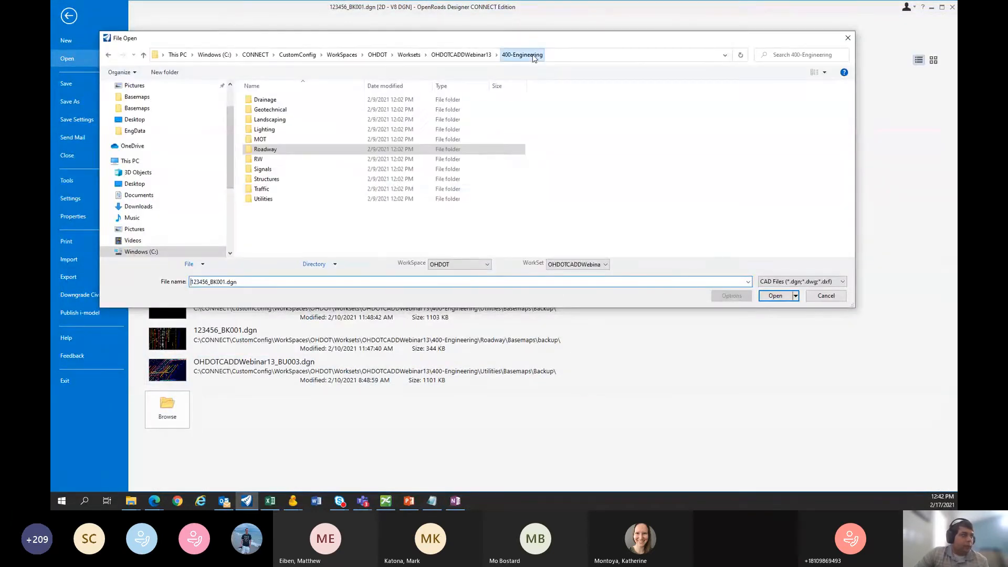
pyautogui.doubleClick(315, 194)
pyautogui.doubleClick(269, 100)
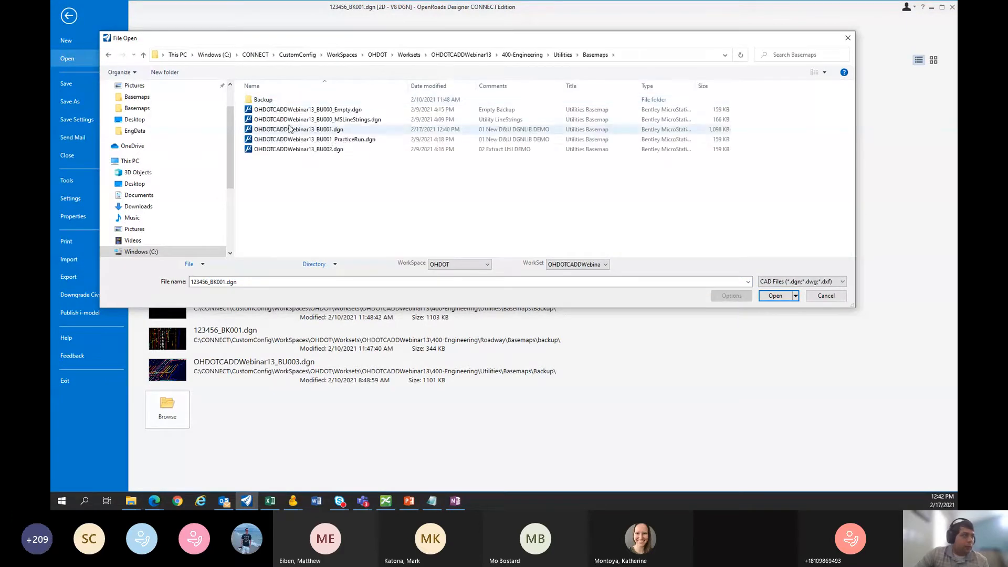
pyautogui.click(341, 131)
pyautogui.click(775, 296)
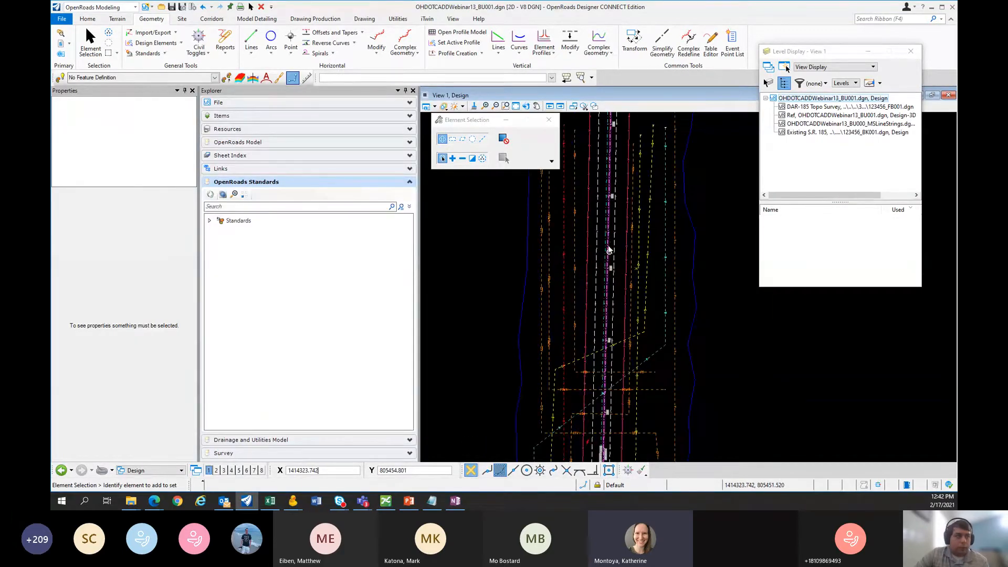
# Step: Open the profile model of the referenced CLX_S185 alignment in View 4
pyautogui.scroll(3, 608, 245)
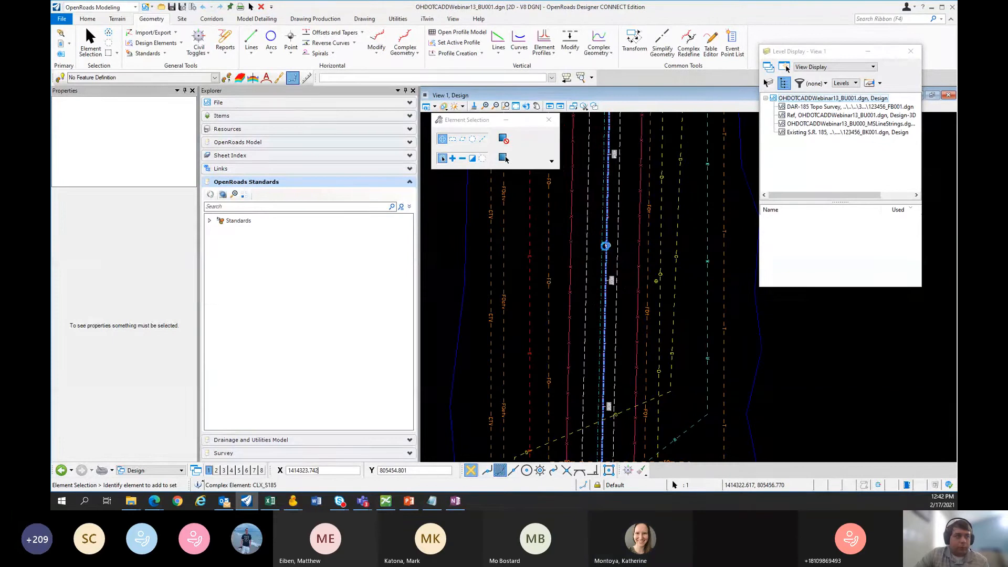
pyautogui.click(607, 247)
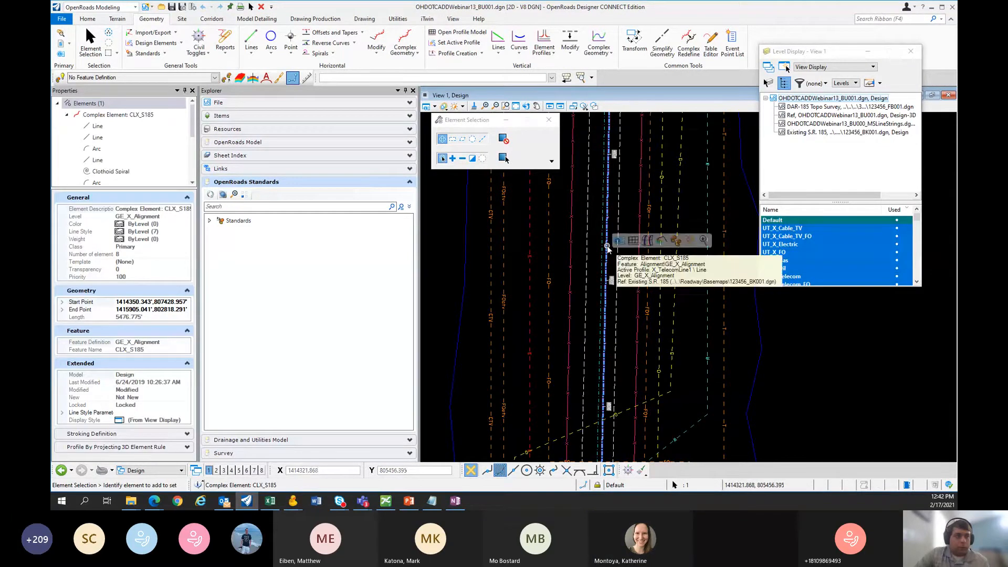
pyautogui.click(617, 242)
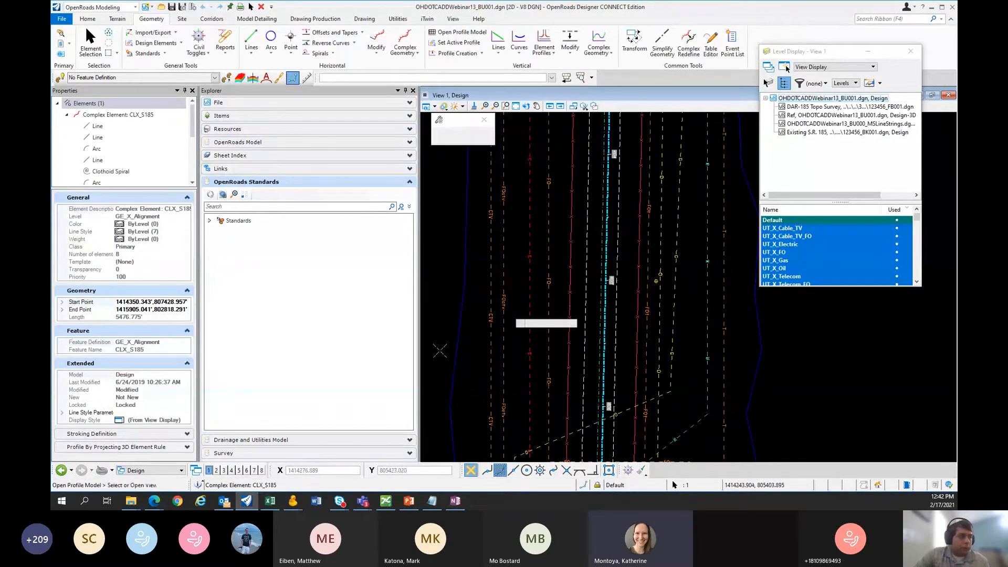
pyautogui.click(232, 471)
pyautogui.click(563, 365)
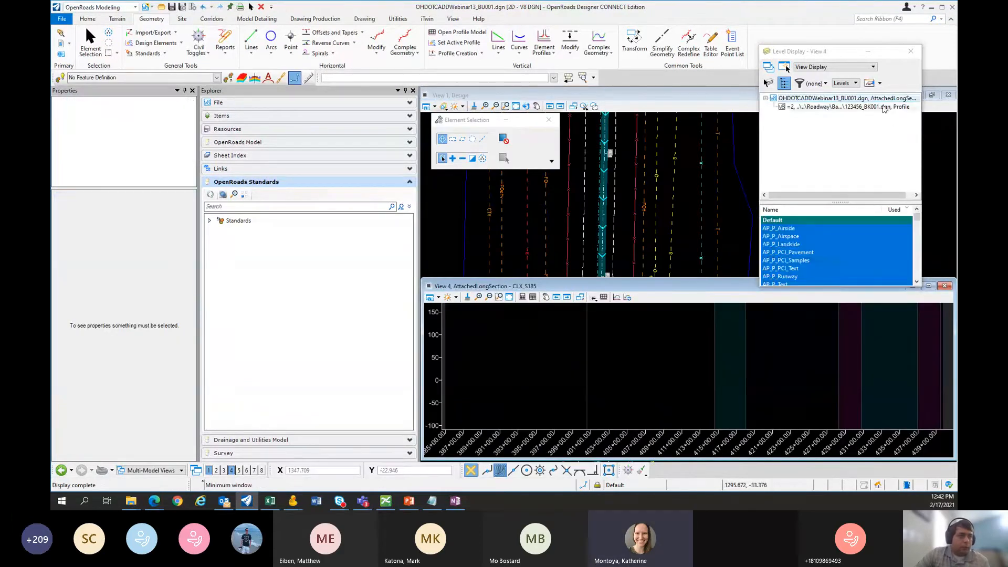
# Step: Check the levels of the referenced 123456_BK001.dgn profile model and fit the profile view to inspect the ground and telecom lines
pyautogui.click(884, 107)
pyautogui.click(779, 228)
pyautogui.click(780, 221)
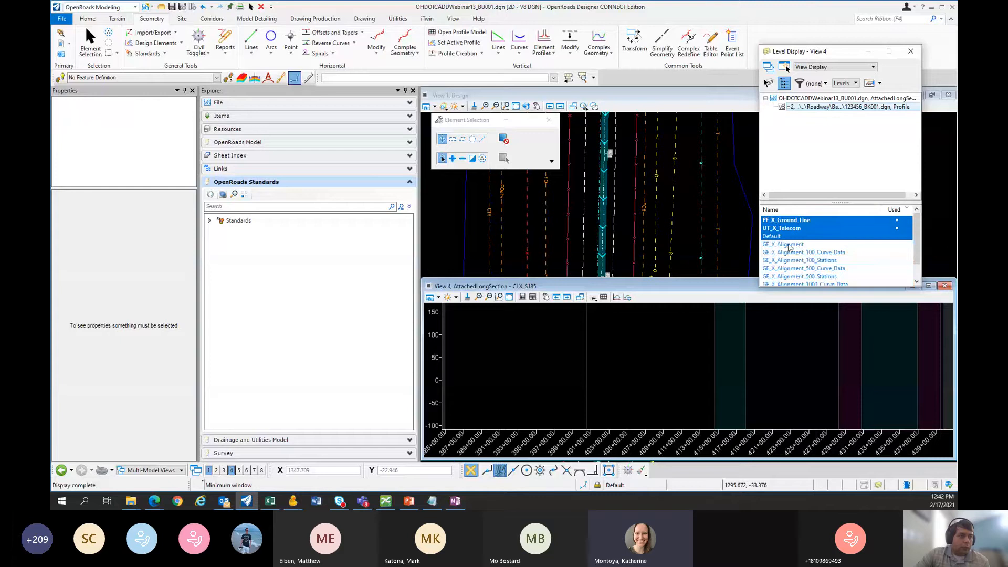
pyautogui.click(510, 298)
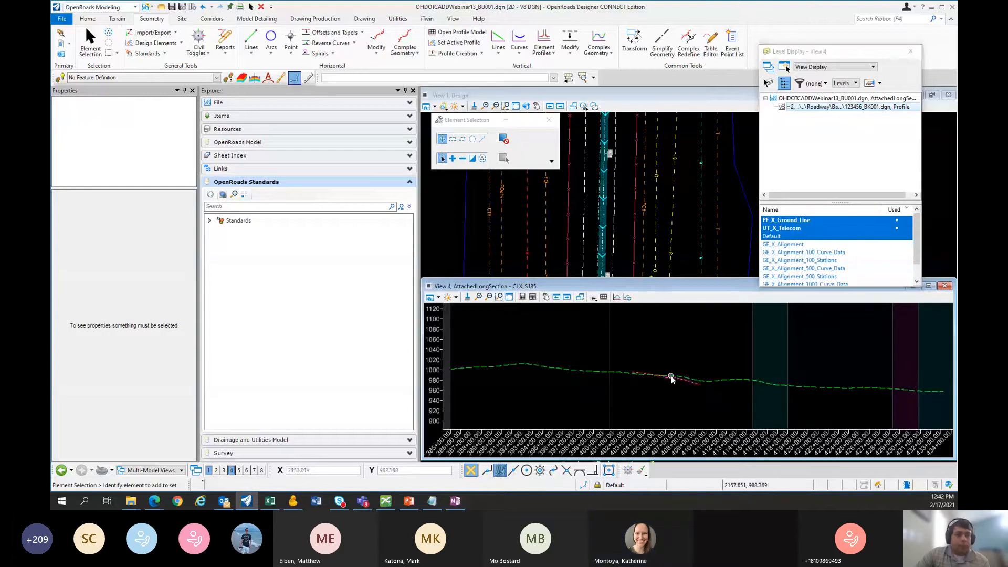
pyautogui.scroll(2, 671, 378)
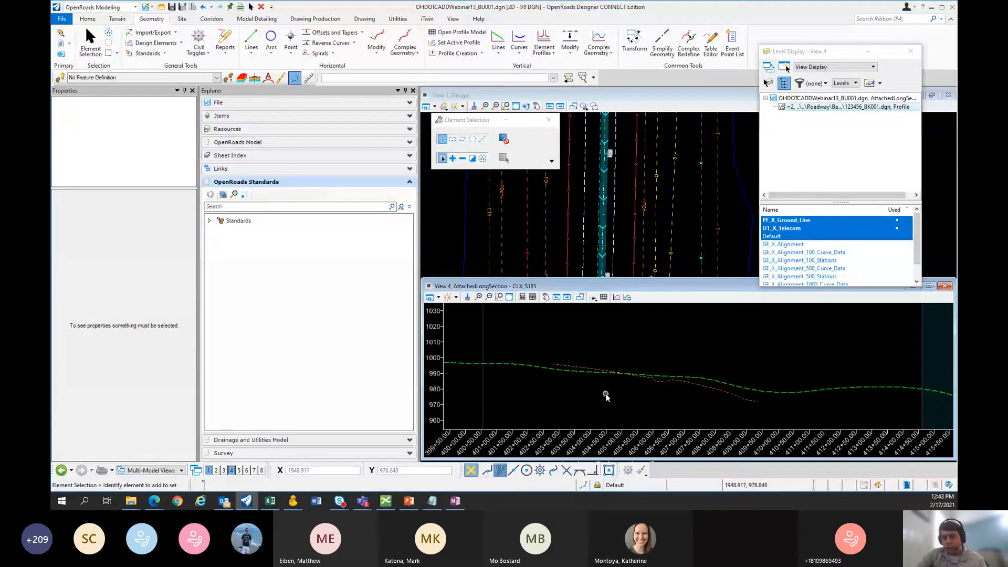
# Step: Inspect the properties of the outermost telecom utility line in the plan view and clear the selection
pyautogui.click(566, 298)
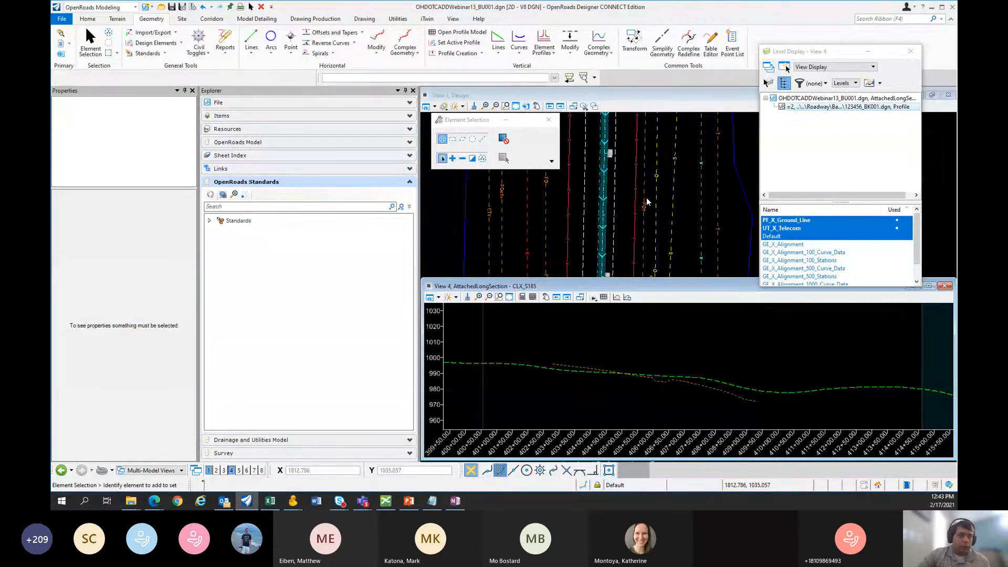
pyautogui.click(638, 207)
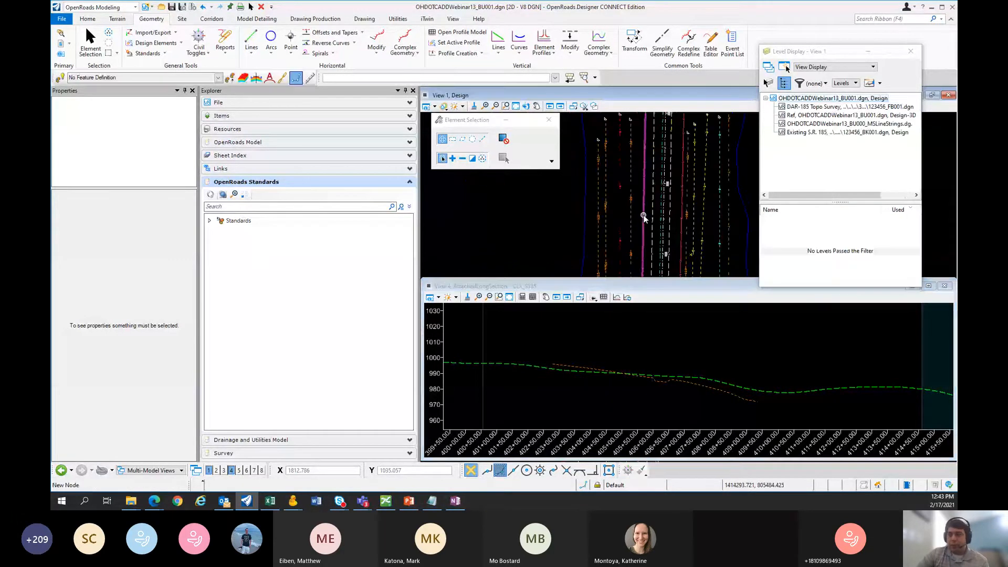
pyautogui.moveTo(643, 217)
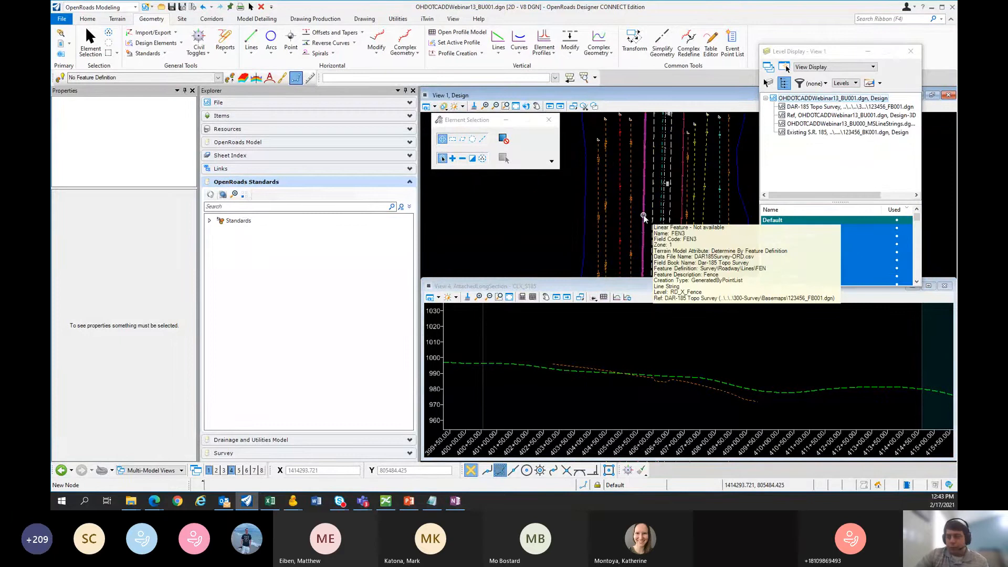
pyautogui.click(732, 200)
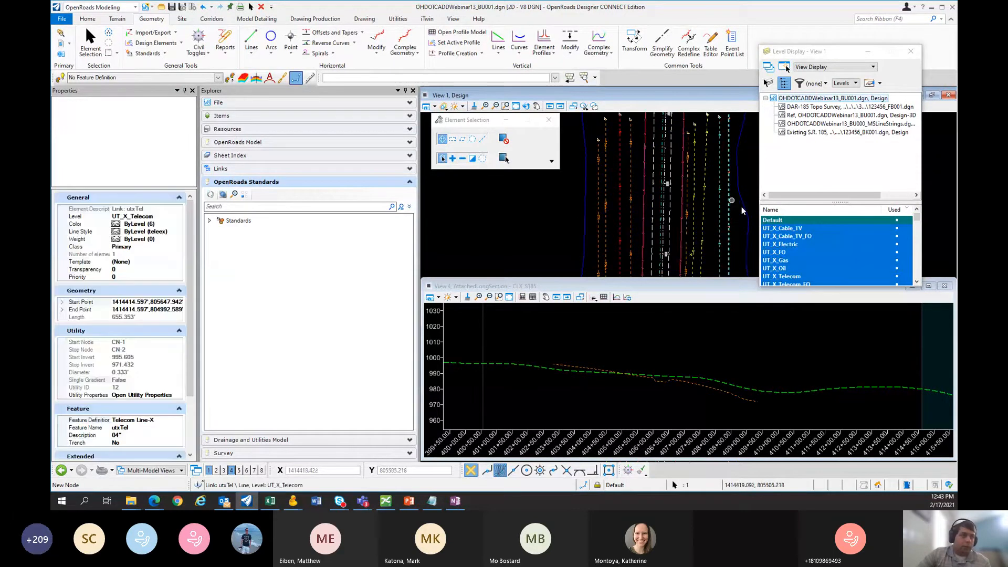
pyautogui.moveTo(741, 206); pyautogui.dragTo(718, 199, button='middle')
pyautogui.click(719, 198)
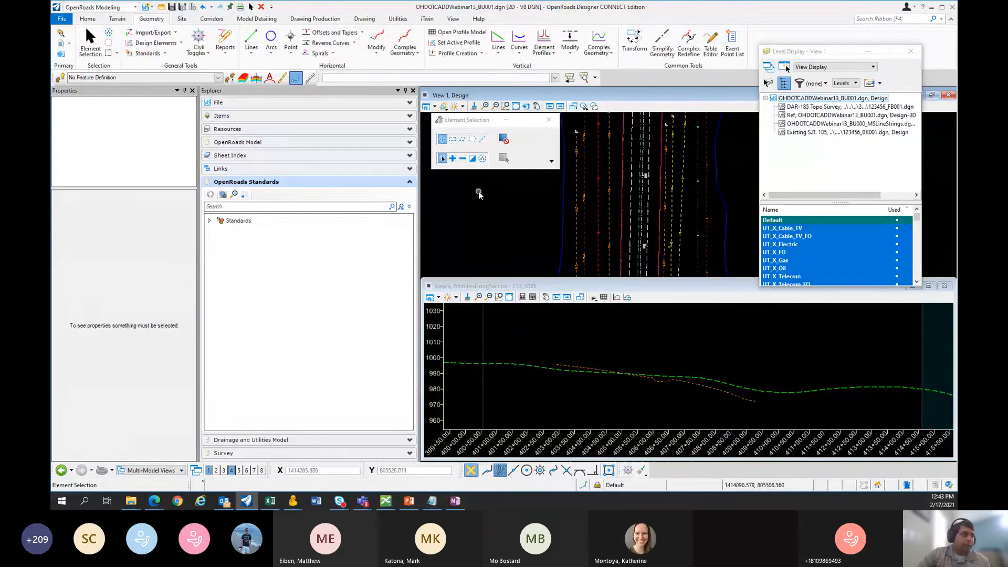
# Step: Switch to the Drainage and Utilities workflow and start a utility run from links with the ProfileRun1 feature definition
pyautogui.click(98, 8)
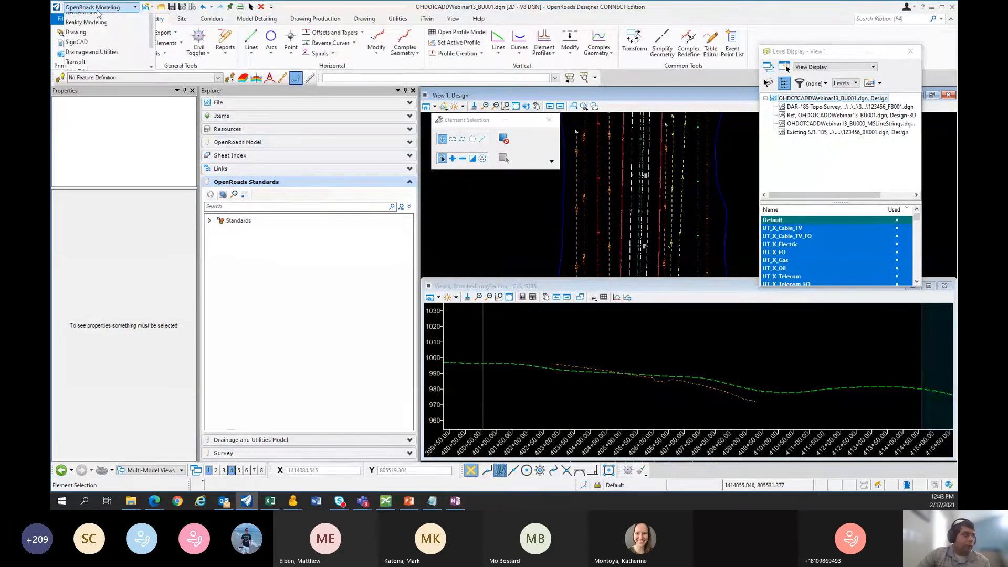
pyautogui.click(92, 51)
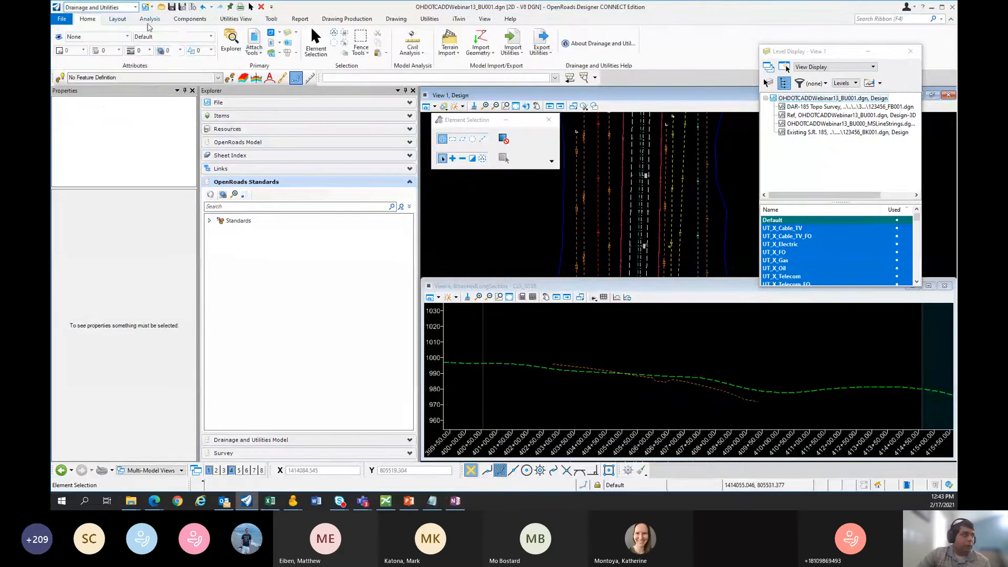
pyautogui.click(117, 19)
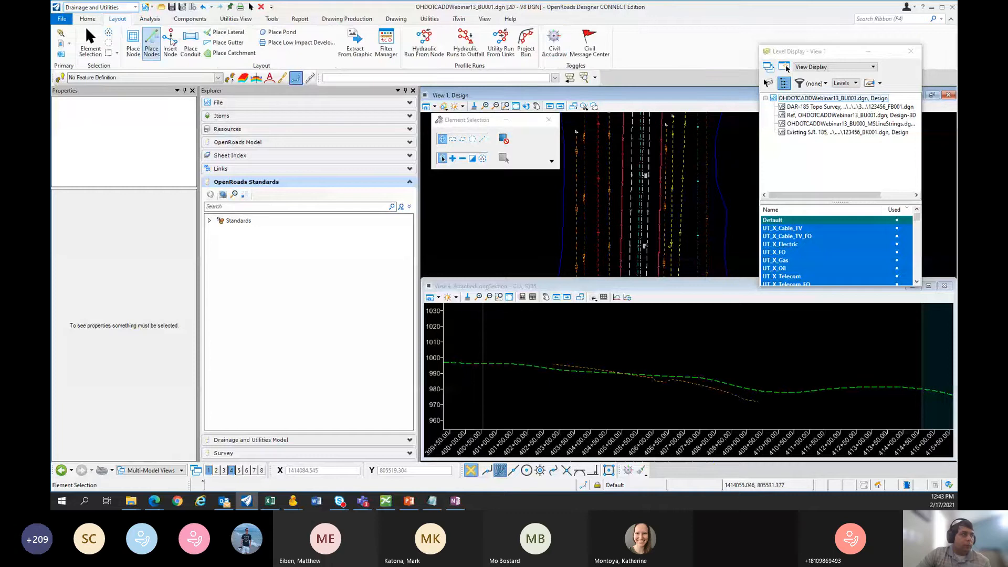
pyautogui.click(503, 53)
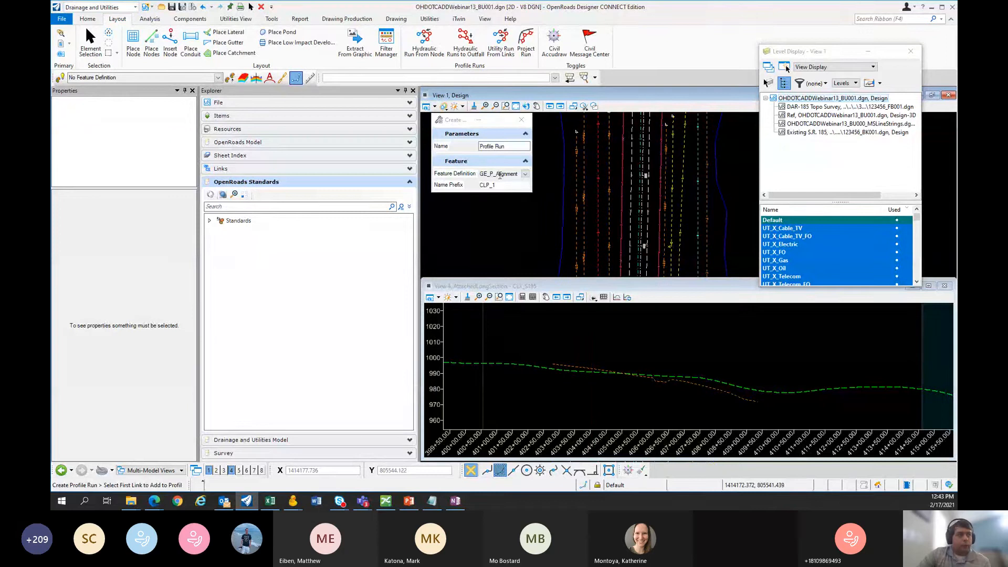
pyautogui.click(525, 174)
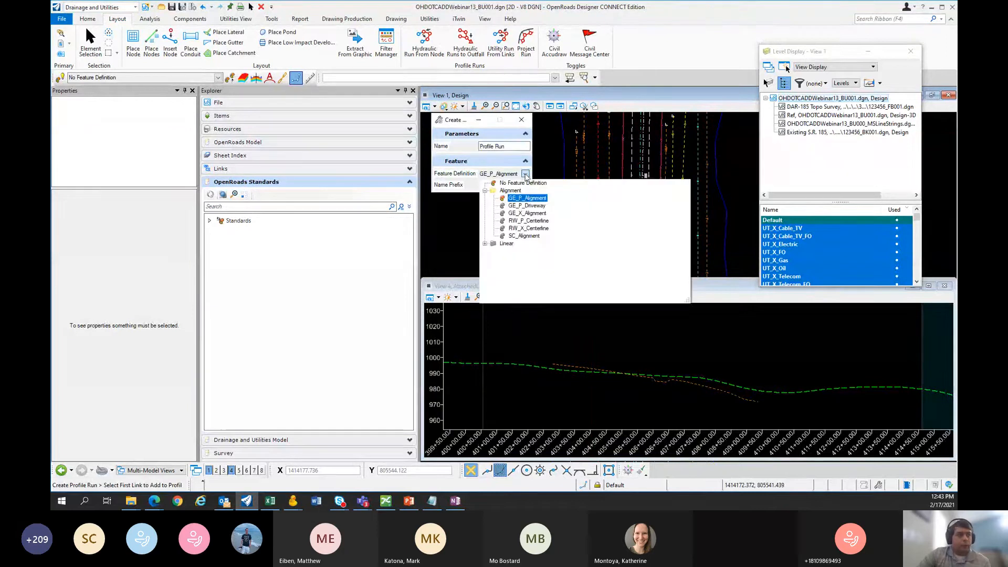
pyautogui.click(485, 245)
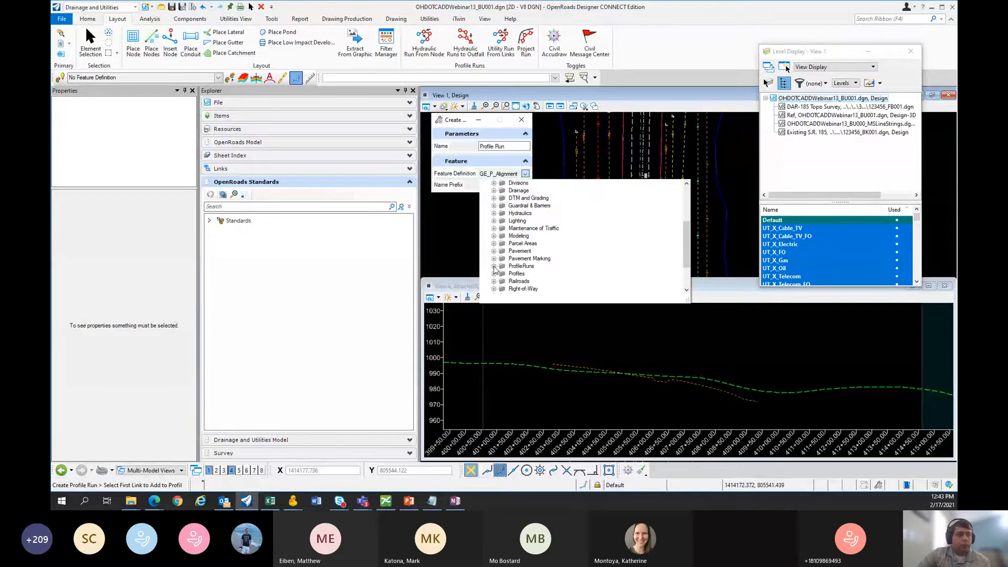
pyautogui.click(494, 289)
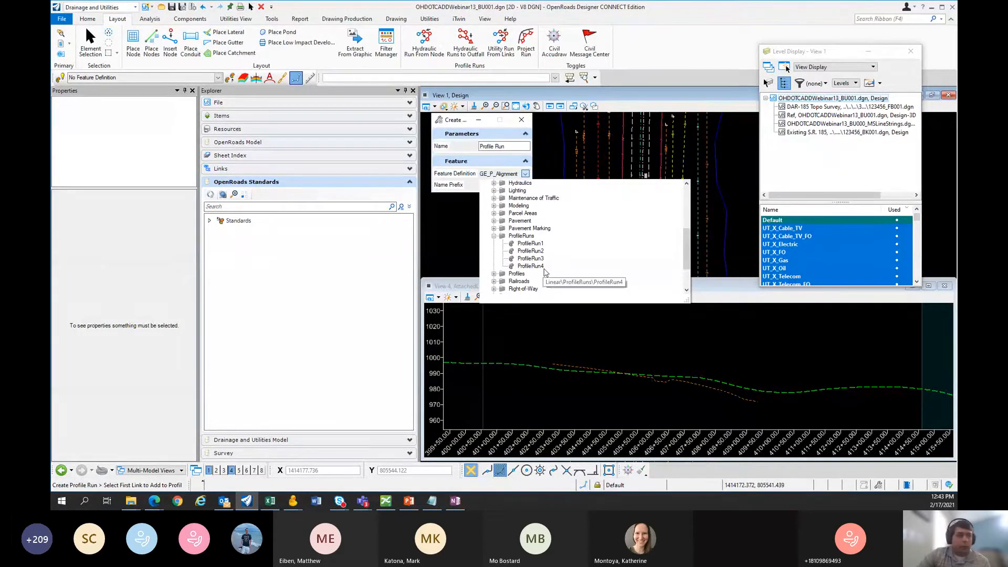
pyautogui.click(530, 244)
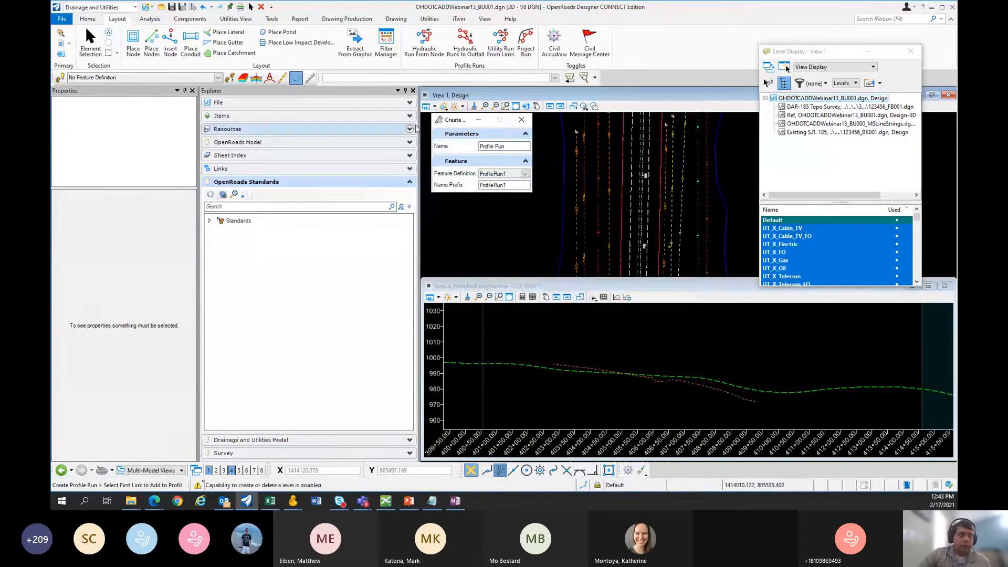
# Step: Name the new profile run X_TELECOM1
pyautogui.moveTo(452, 121); pyautogui.dragTo(450, 117)
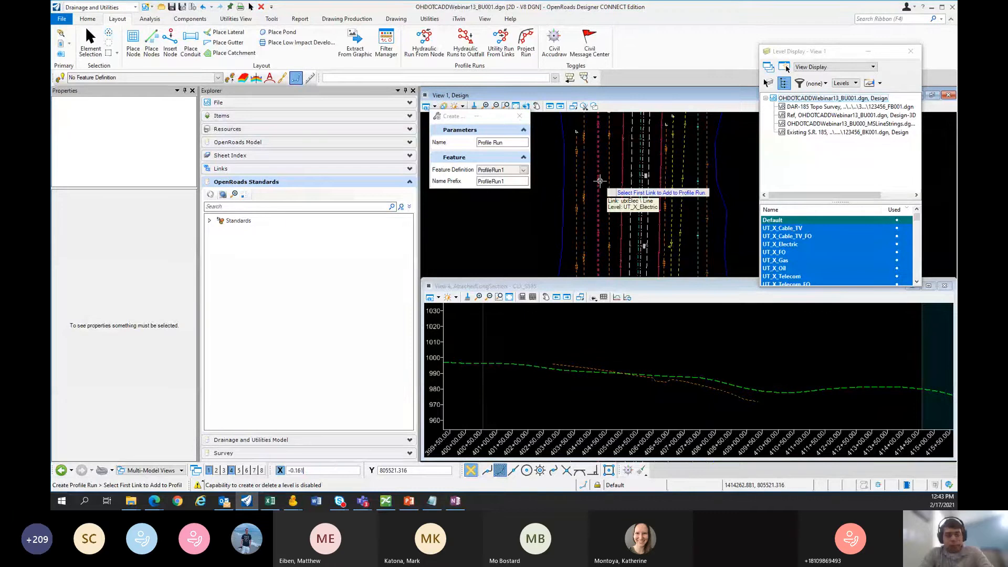
pyautogui.press('l')
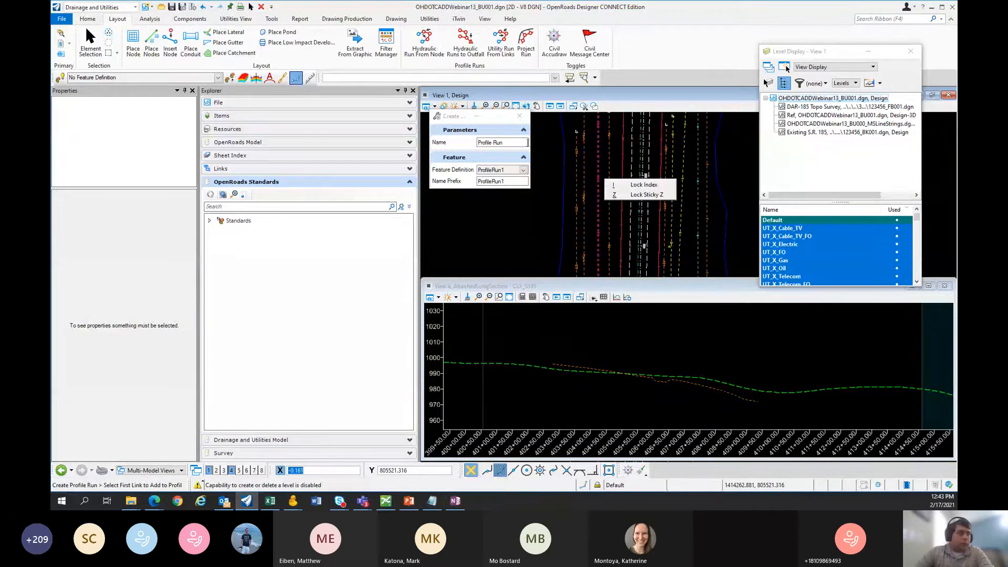
pyautogui.moveTo(528, 142); pyautogui.dragTo(463, 137)
pyautogui.write('E')
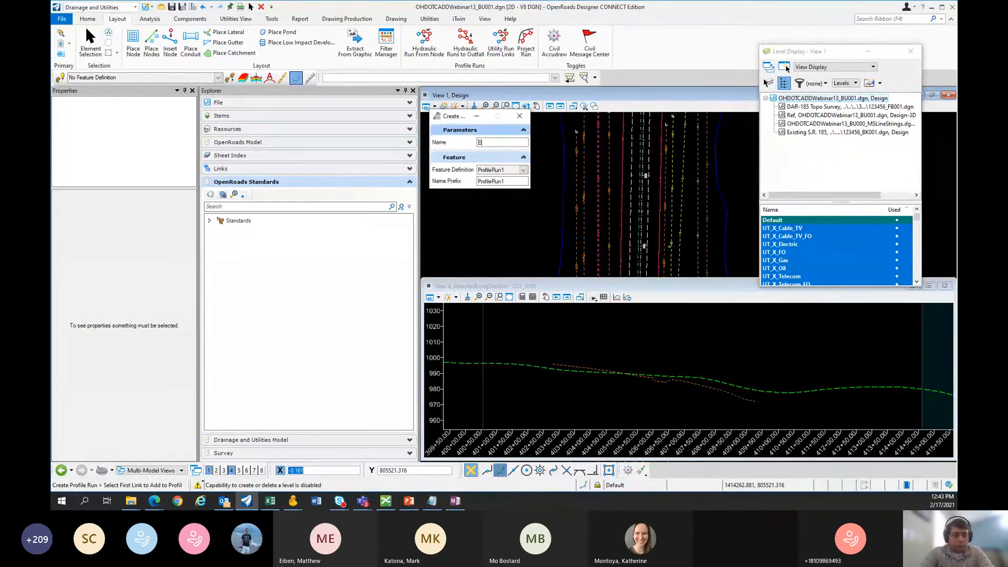
pyautogui.write('_TELECOM')
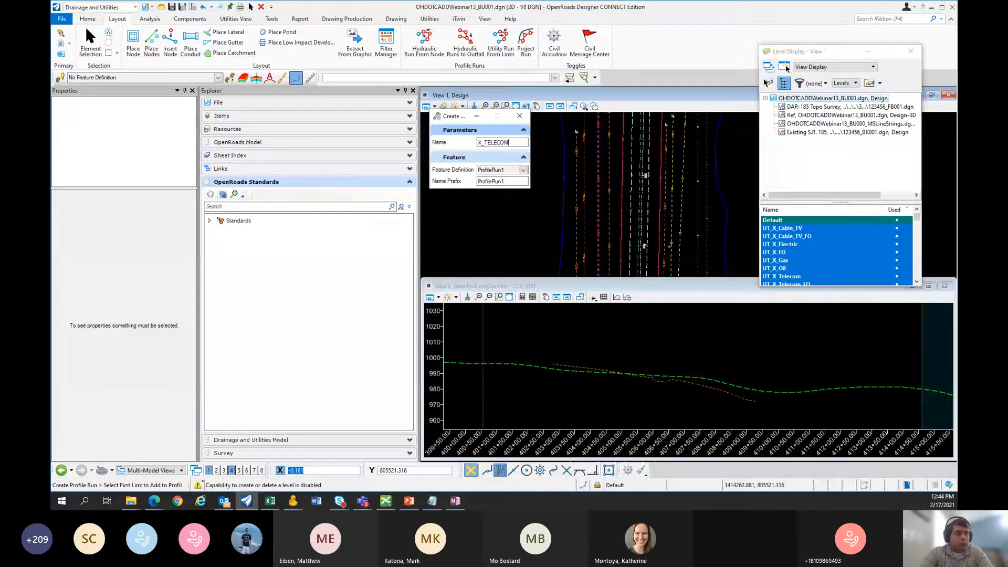
pyautogui.write('1')
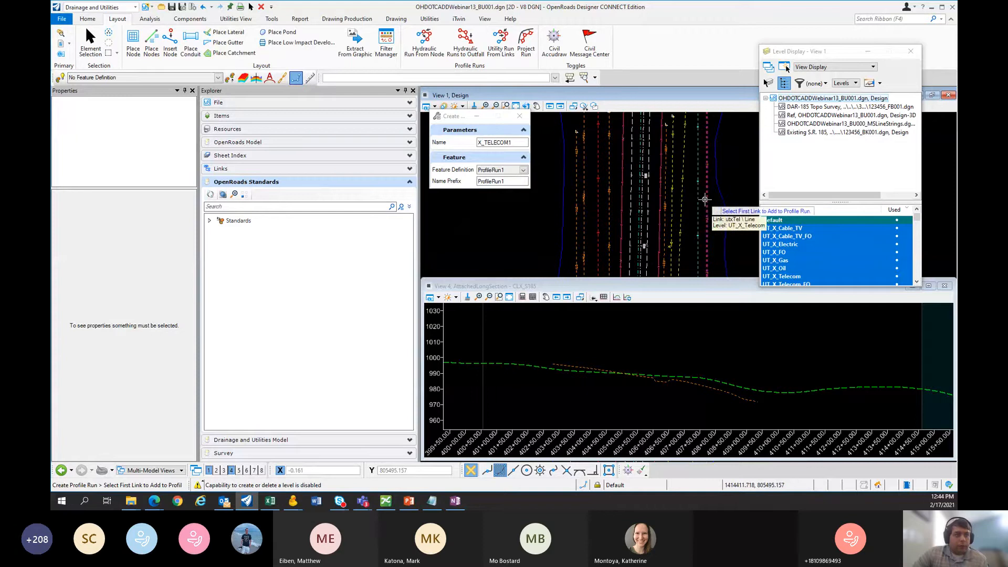
# Step: Create the profile run from the outermost telecom line in the plan view, with no further links
pyautogui.click(708, 199)
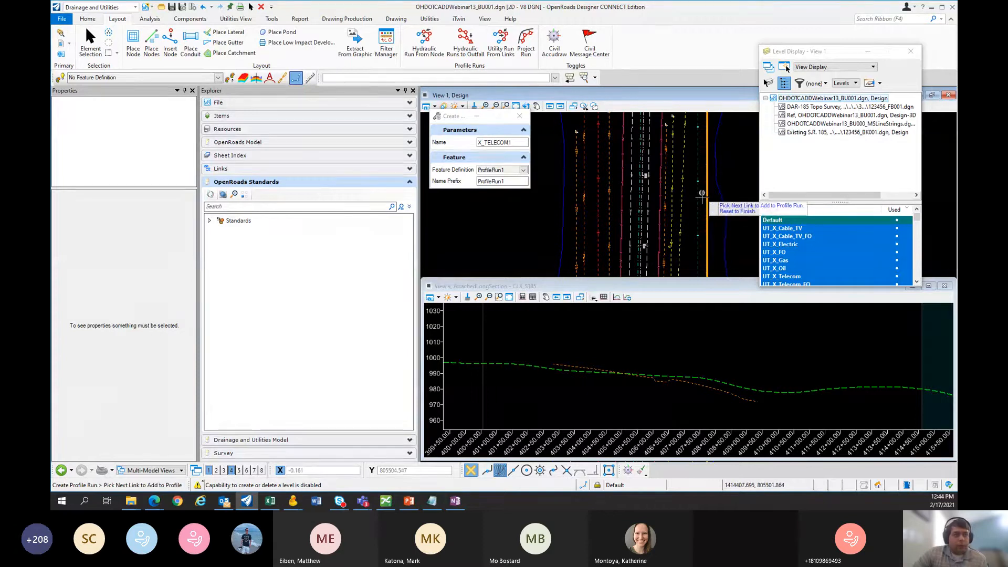
pyautogui.moveTo(702, 194); pyautogui.dragTo(664, 196, button='middle')
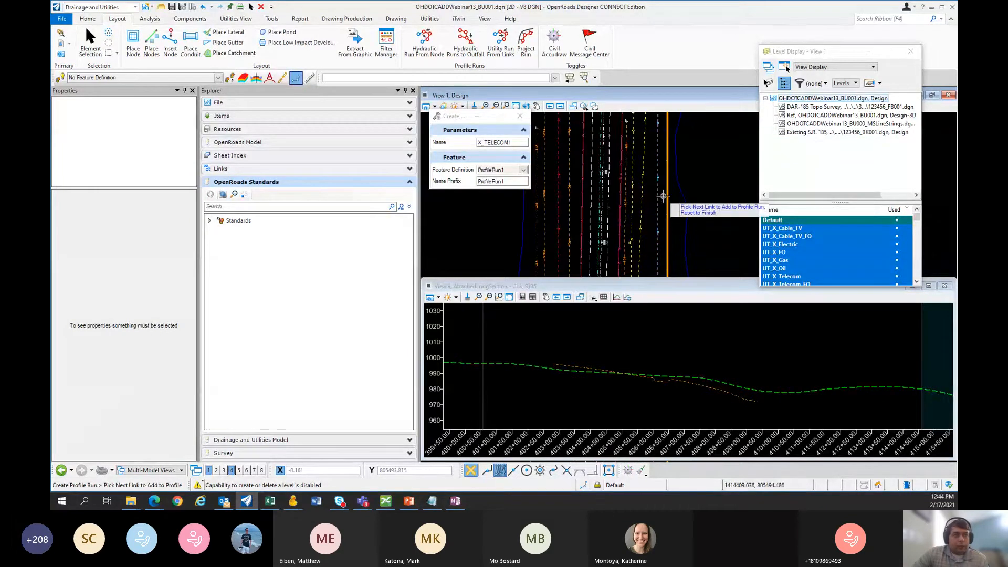
pyautogui.scroll(-2, 663, 196)
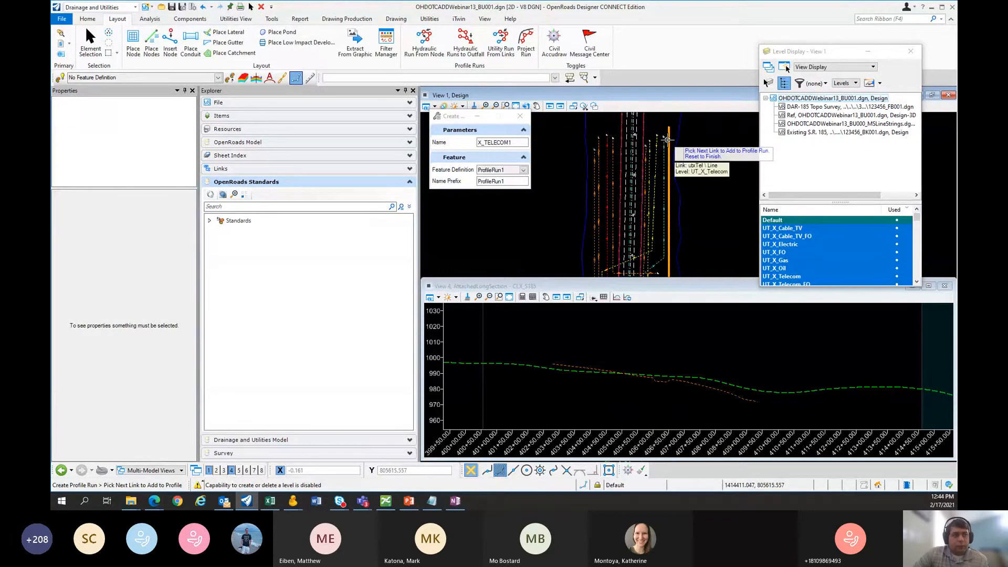
pyautogui.moveTo(671, 137); pyautogui.dragTo(667, 113, button='middle')
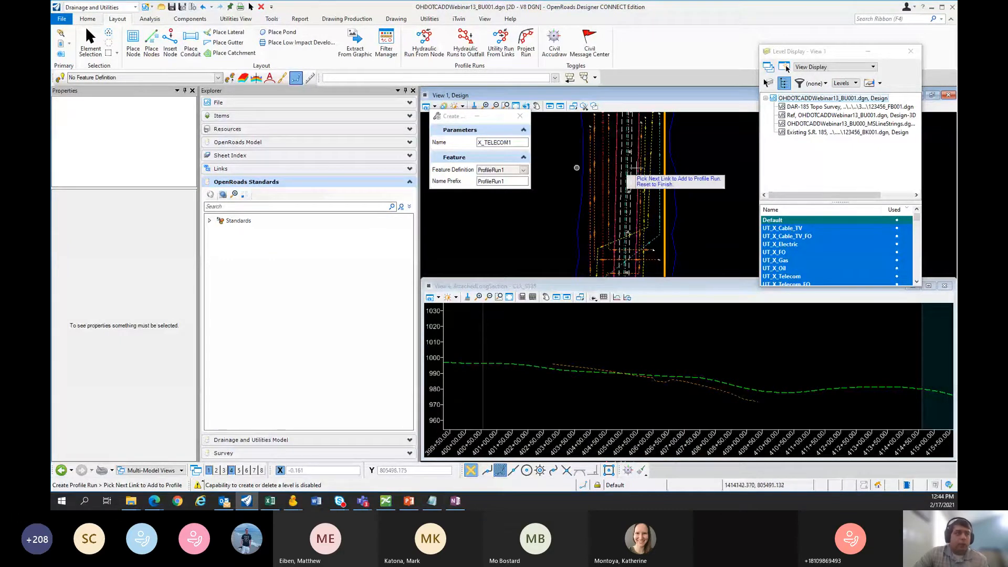
pyautogui.scroll(2, 655, 163)
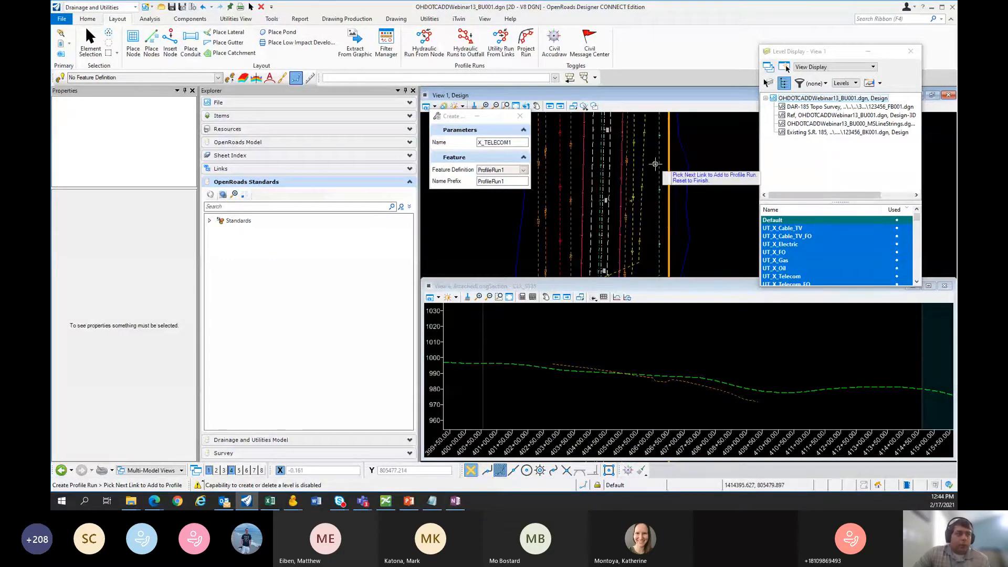
pyautogui.moveTo(656, 164); pyautogui.dragTo(648, 194, button='middle')
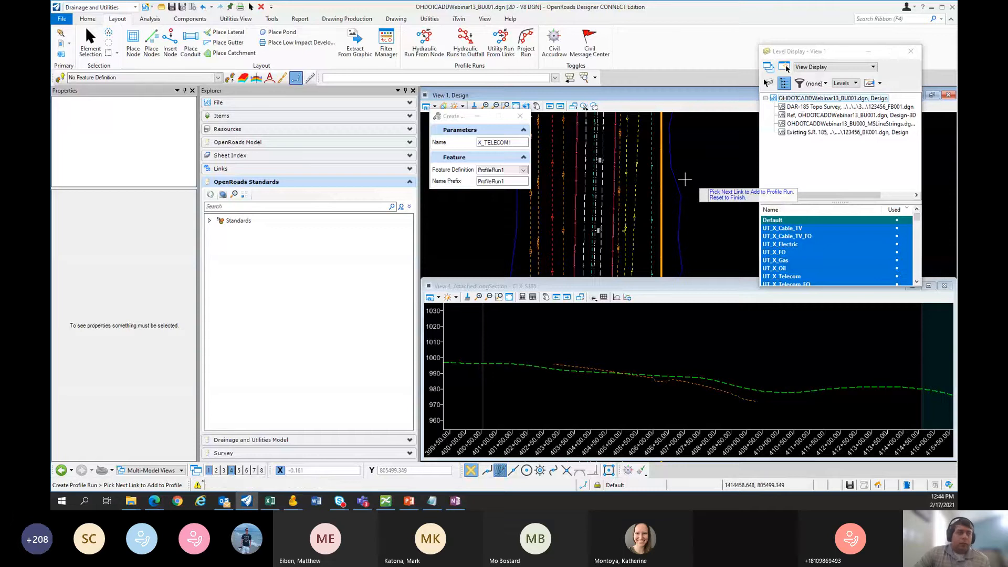
pyautogui.rightClick(692, 182)
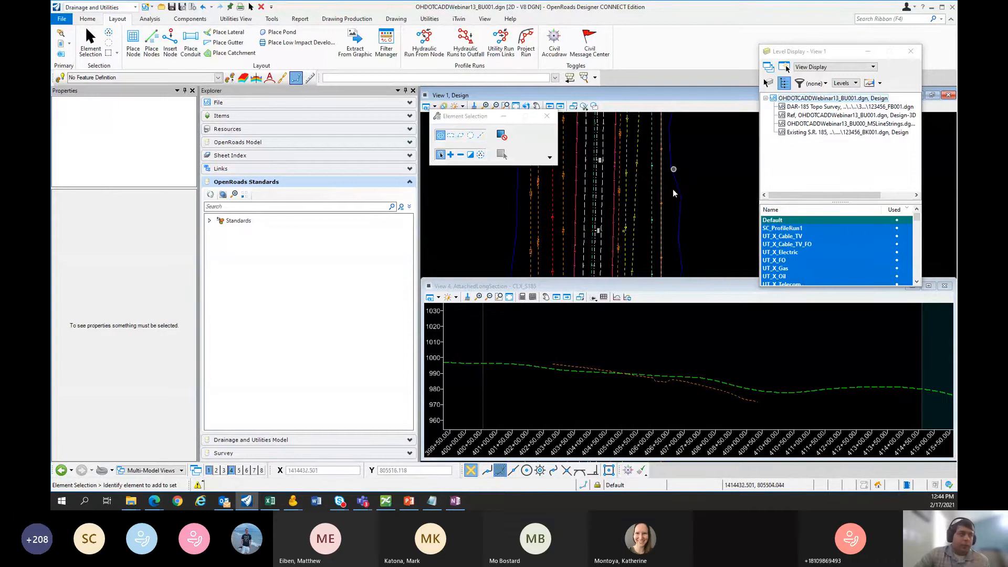
pyautogui.moveTo(482, 117); pyautogui.dragTo(465, 124)
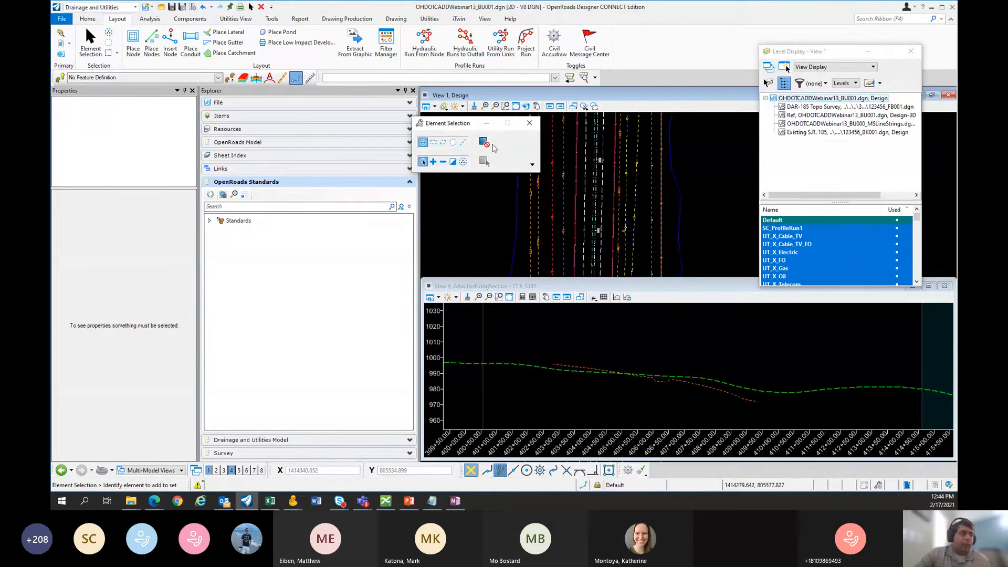
# Step: Project the telecom profile run onto the roadway centerline alignment with Project Run, using the ProfileRun1 feature definition and no vertical offset
pyautogui.click(526, 51)
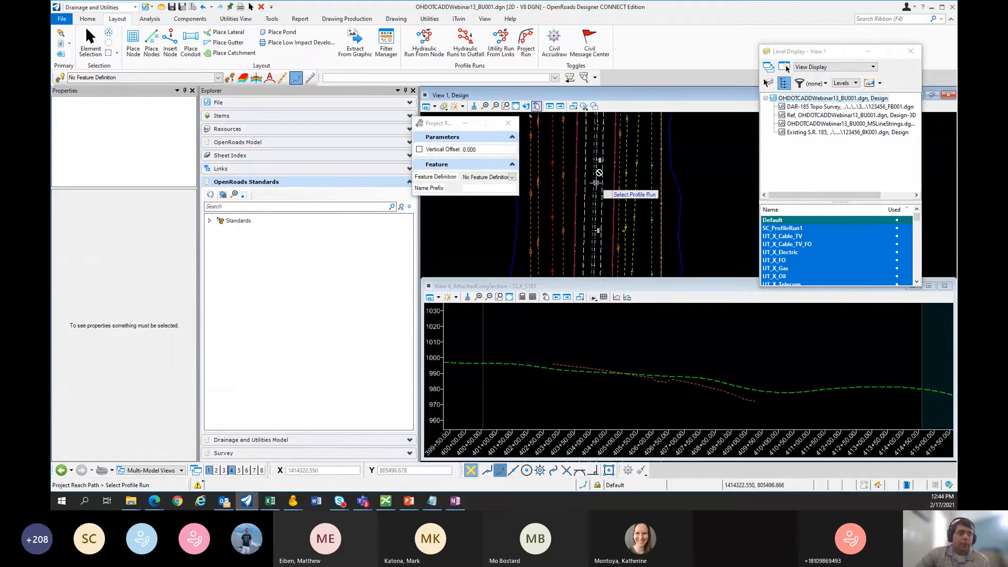
pyautogui.moveTo(598, 182); pyautogui.dragTo(613, 178, button='middle')
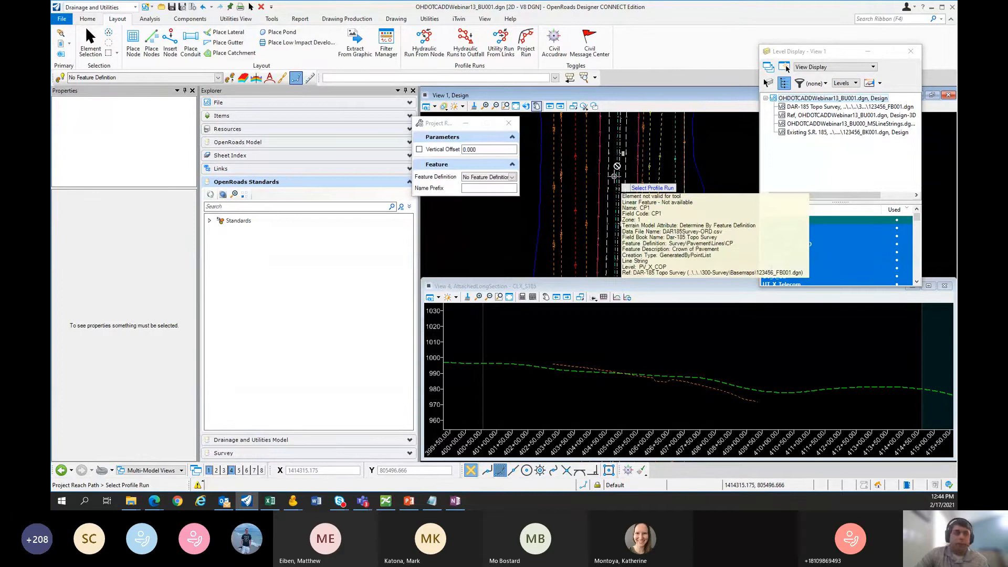
pyautogui.scroll(2, 676, 171)
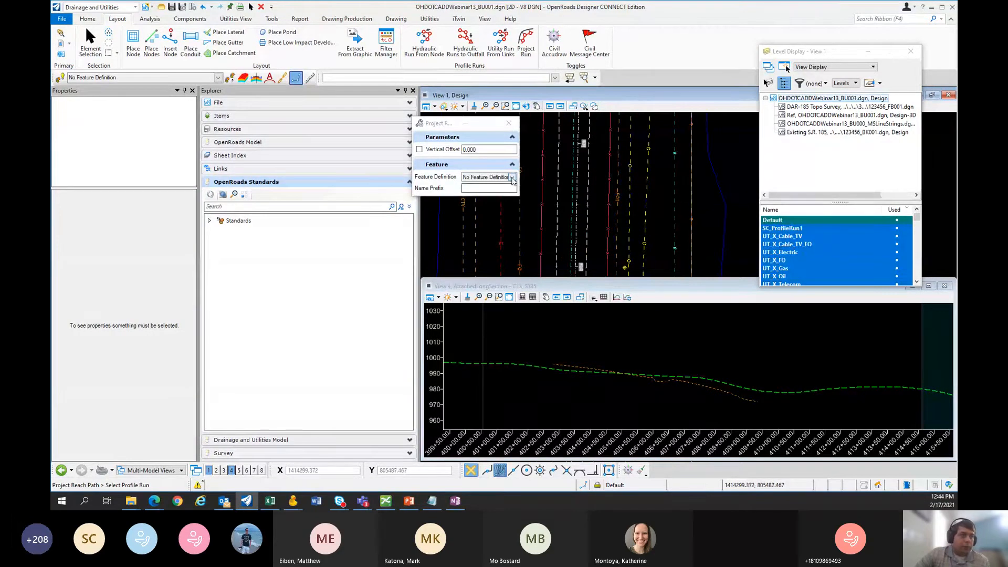
pyautogui.click(512, 177)
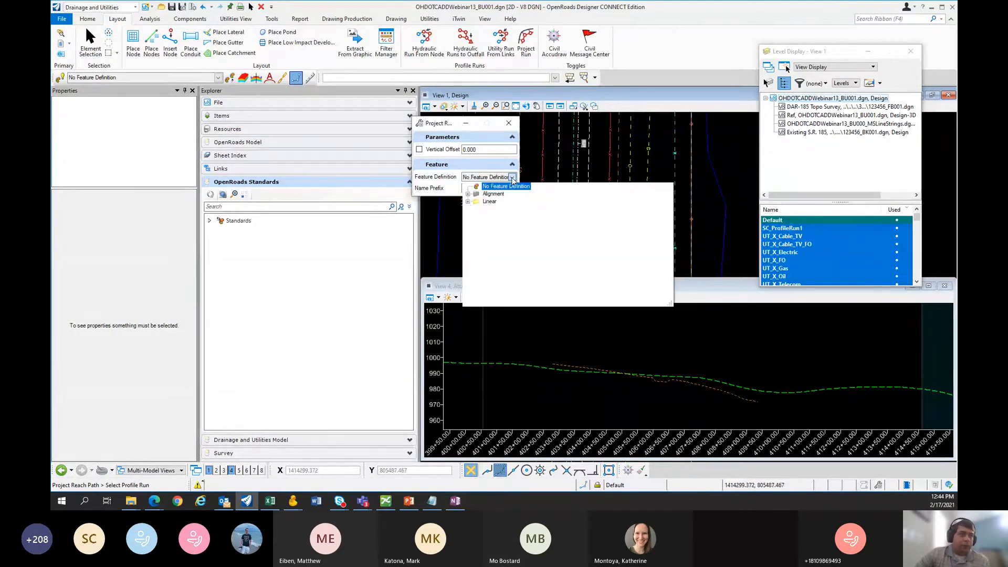
pyautogui.click(468, 201)
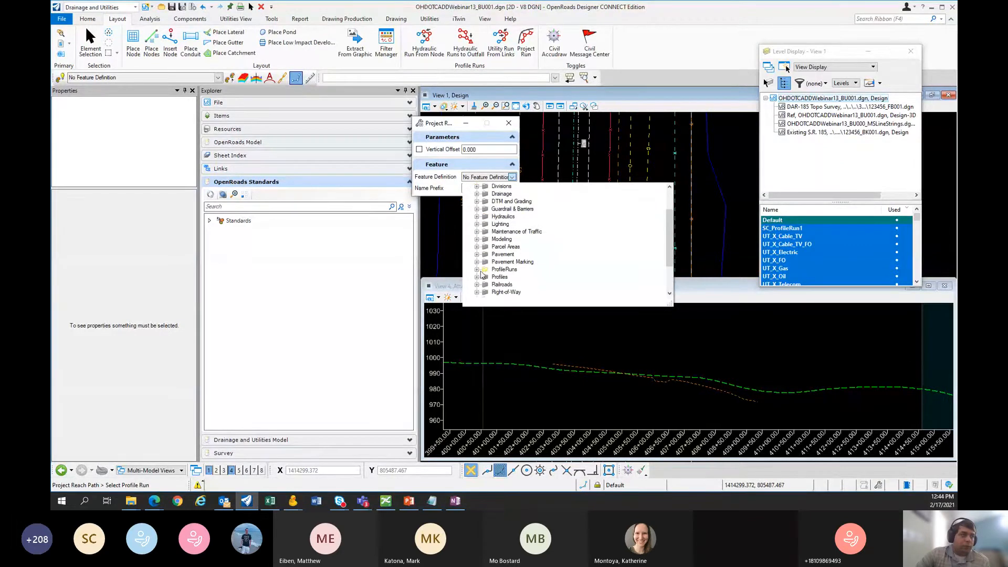
pyautogui.click(479, 270)
pyautogui.click(512, 270)
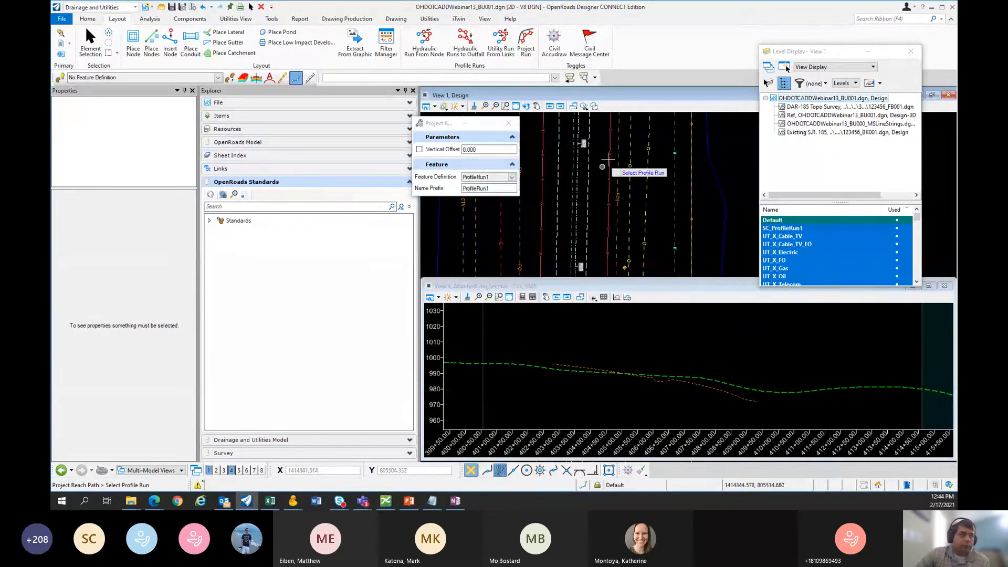
pyautogui.click(692, 187)
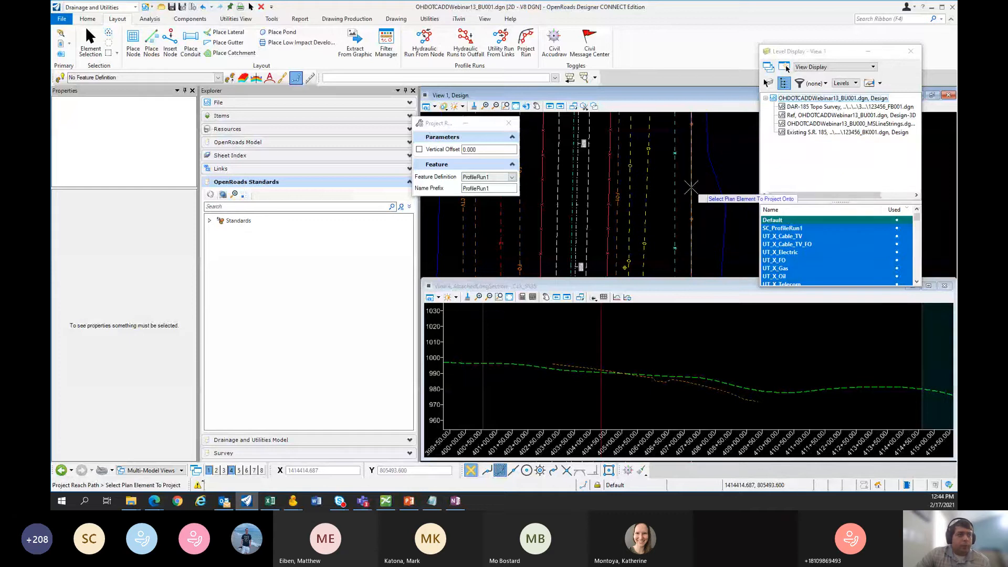
pyautogui.click(577, 189)
# Step: Examine the projected telecom run in the CLX_S185 profile view, comparing its lines with each other and with the existing ground
pyautogui.scroll(3, 675, 387)
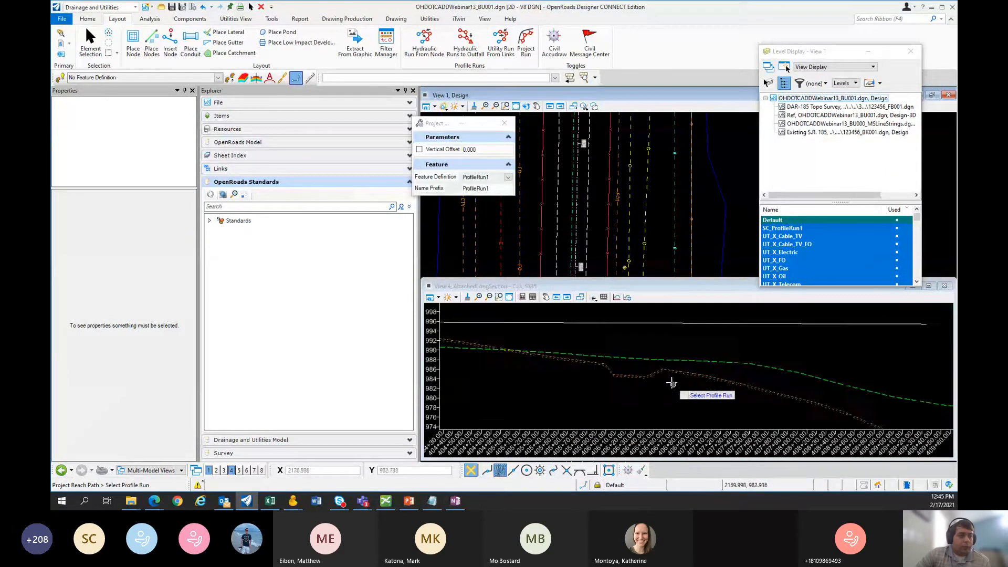
pyautogui.scroll(4, 669, 362)
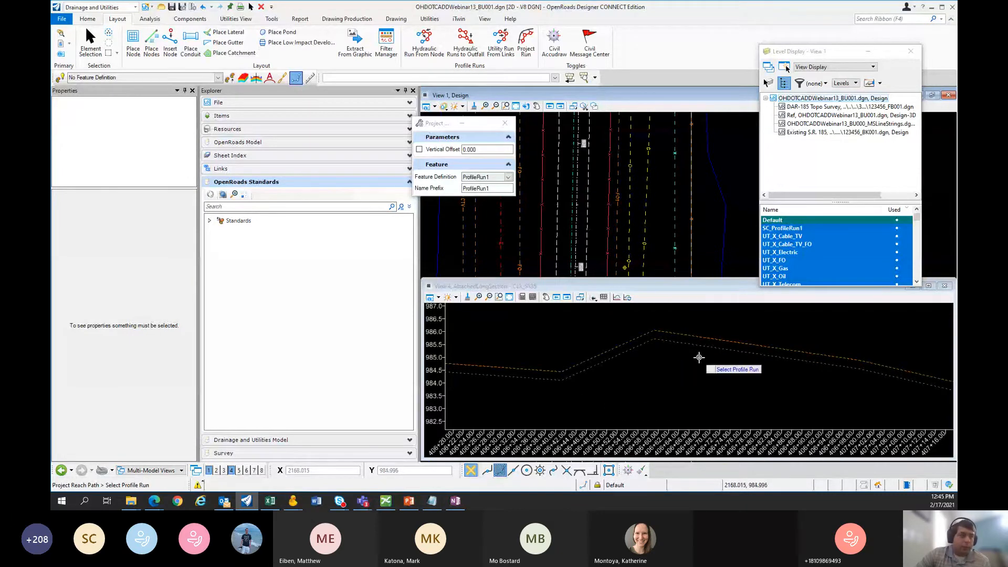
pyautogui.scroll(-5, 699, 363)
pyautogui.scroll(-2, 697, 363)
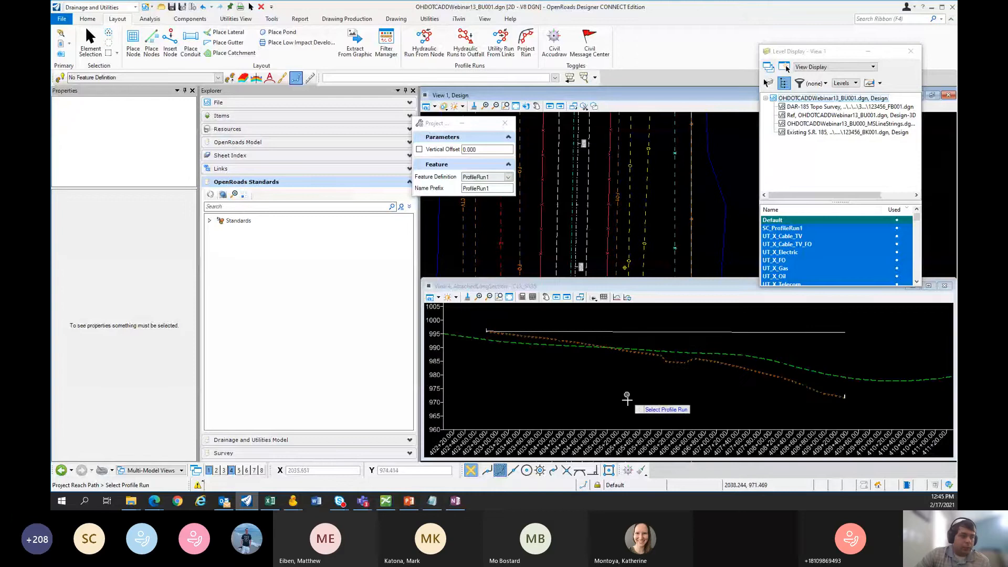
pyautogui.moveTo(671, 390); pyautogui.dragTo(657, 393, button='middle')
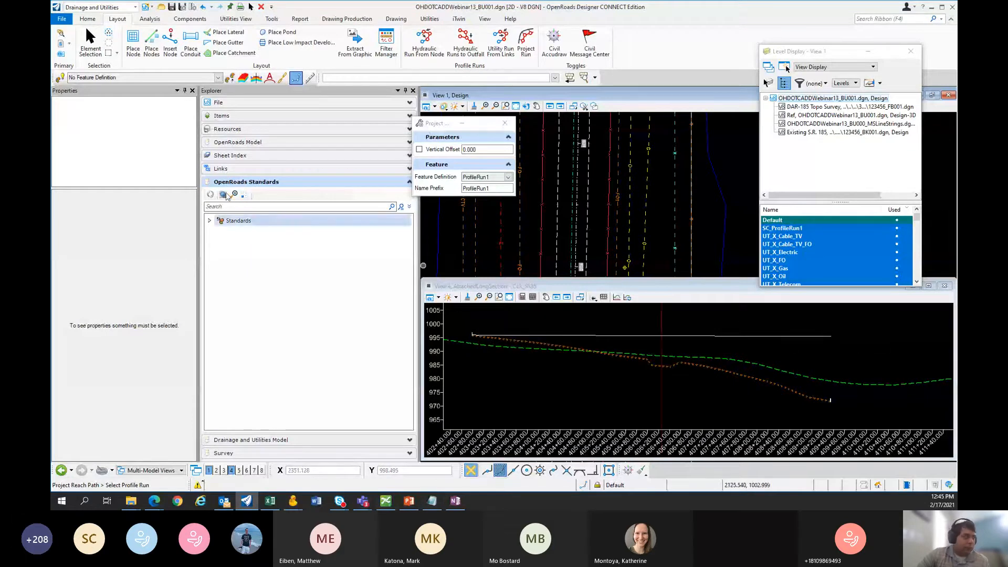
pyautogui.press('Escape')
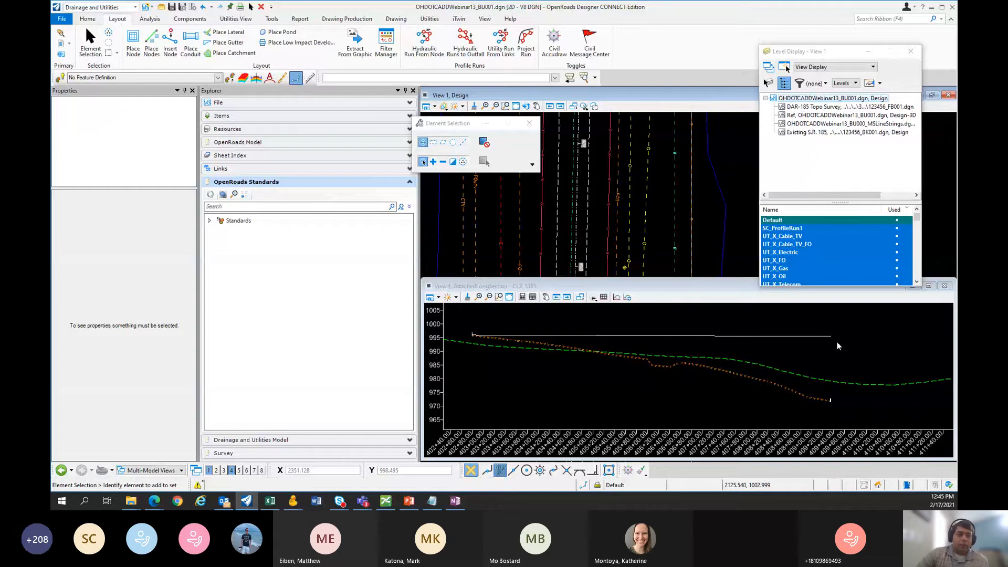
pyautogui.scroll(3, 657, 362)
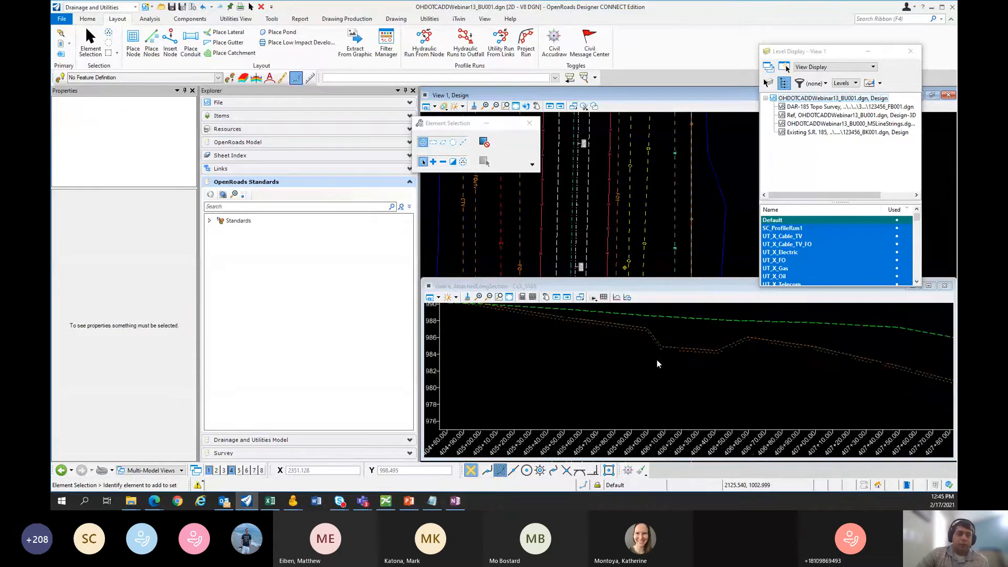
pyautogui.scroll(2, 657, 361)
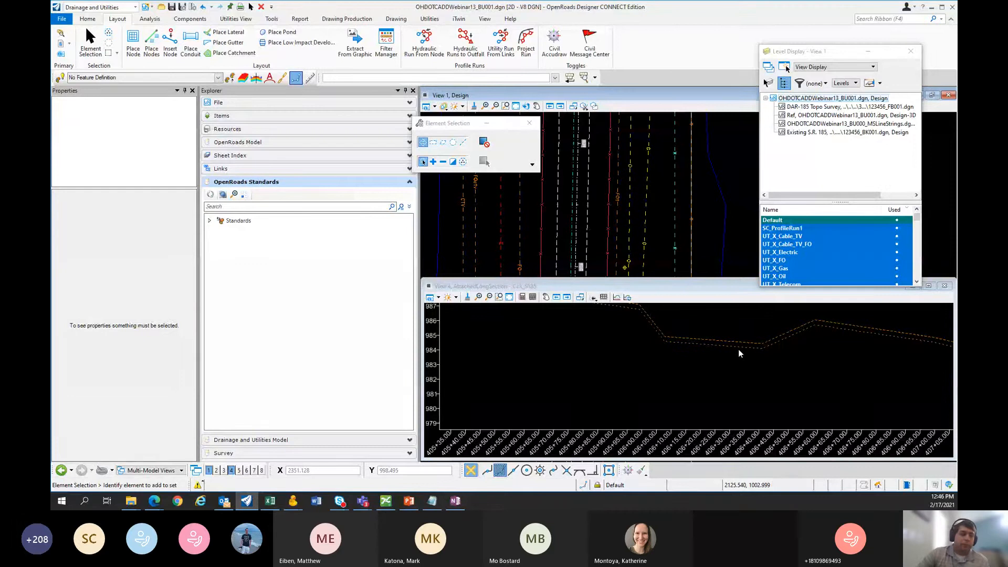
# Step: Turn off the UT_X_Telecom level of the 123456_BK001.dgn profile reference in the level display for the CLX_S185 profile view
pyautogui.scroll(-2, 648, 370)
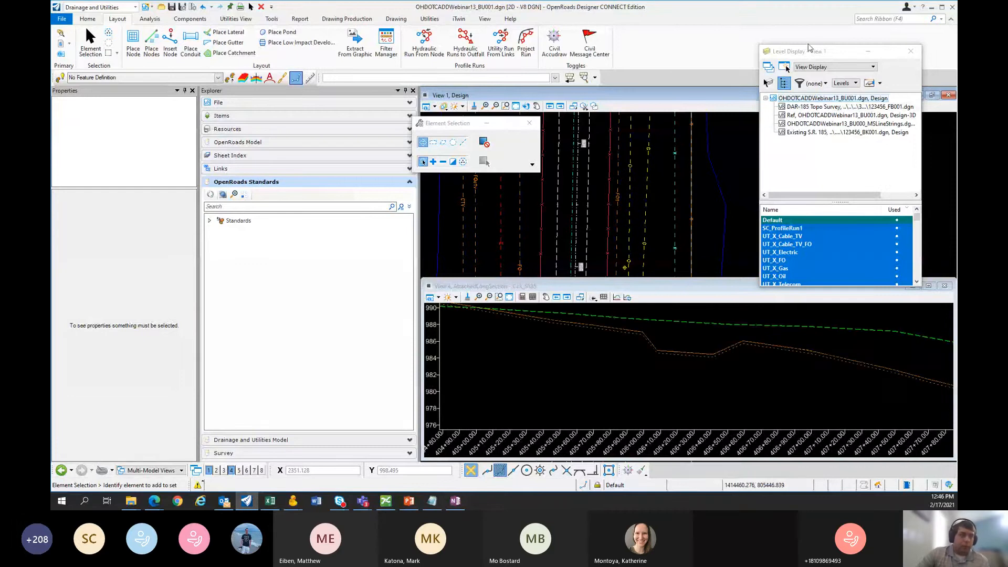
pyautogui.moveTo(808, 53); pyautogui.dragTo(795, 45)
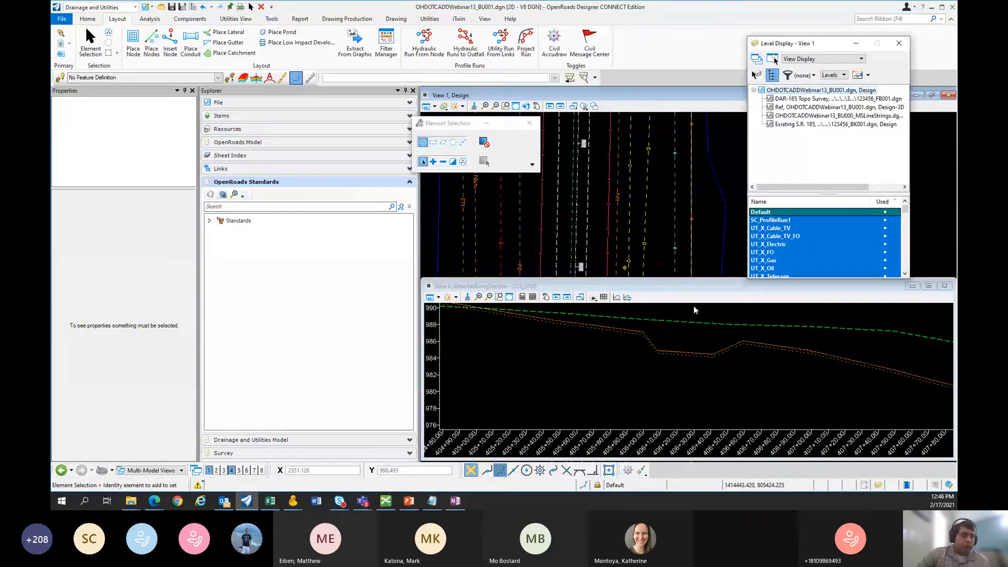
pyautogui.click(696, 287)
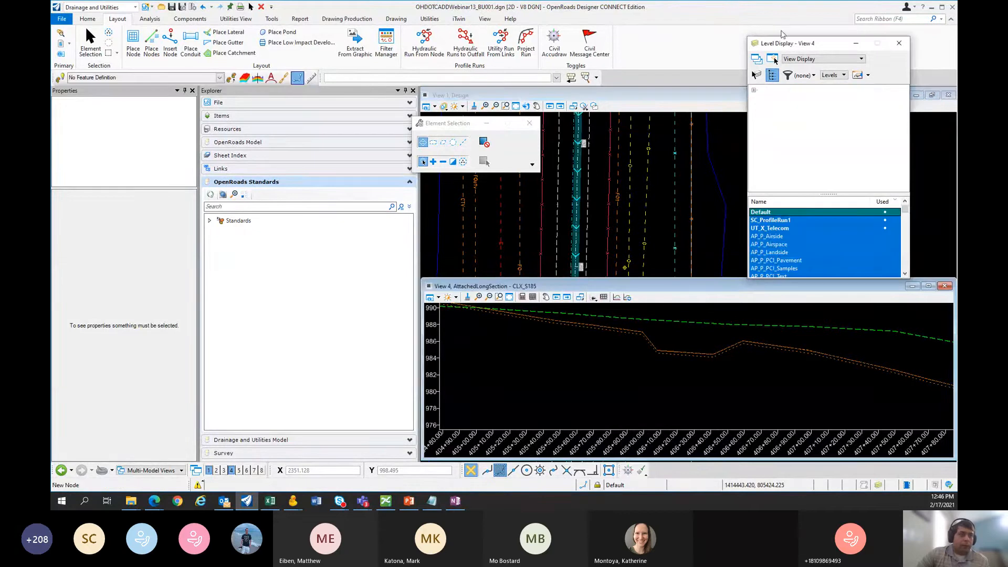
pyautogui.click(776, 99)
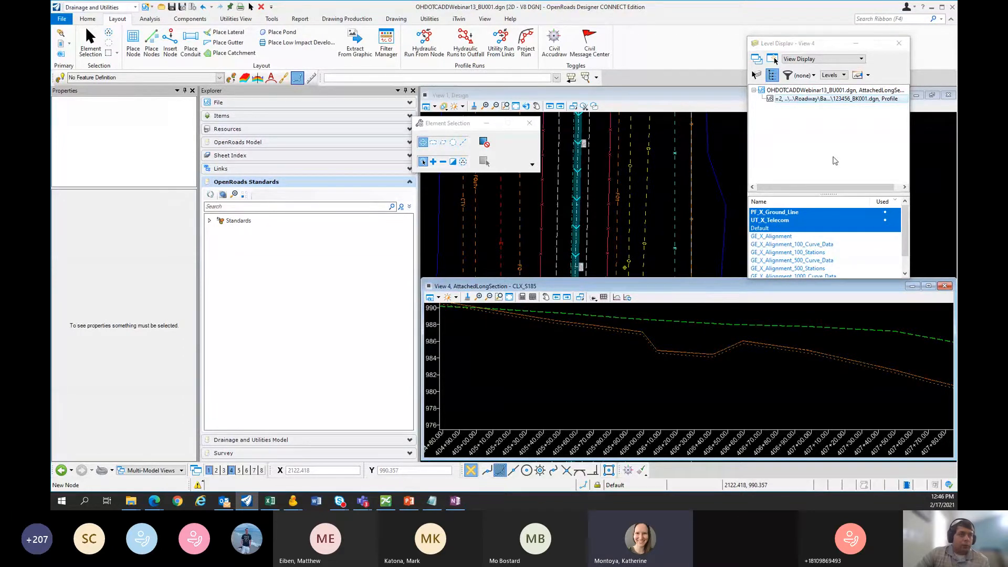
pyautogui.click(831, 92)
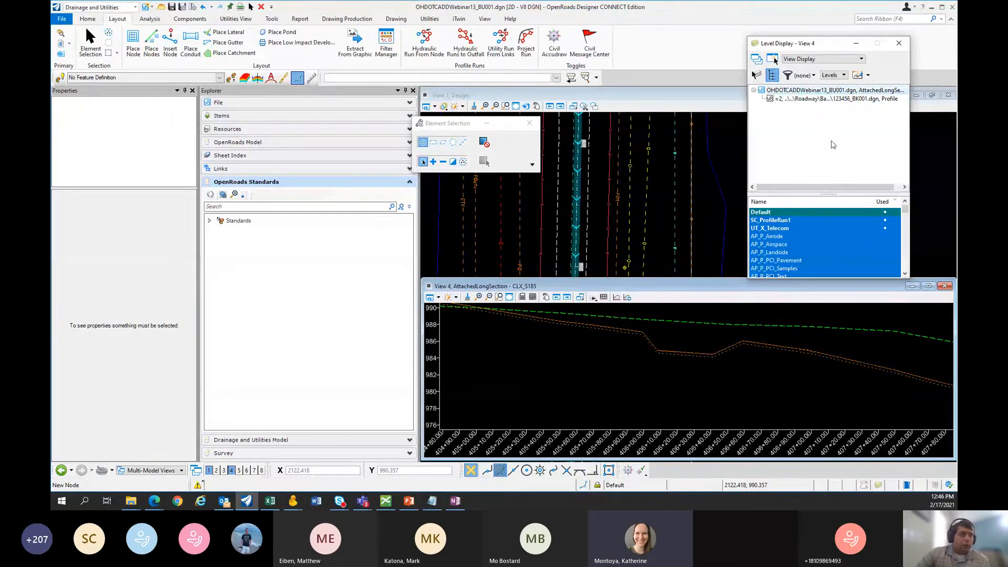
pyautogui.click(854, 100)
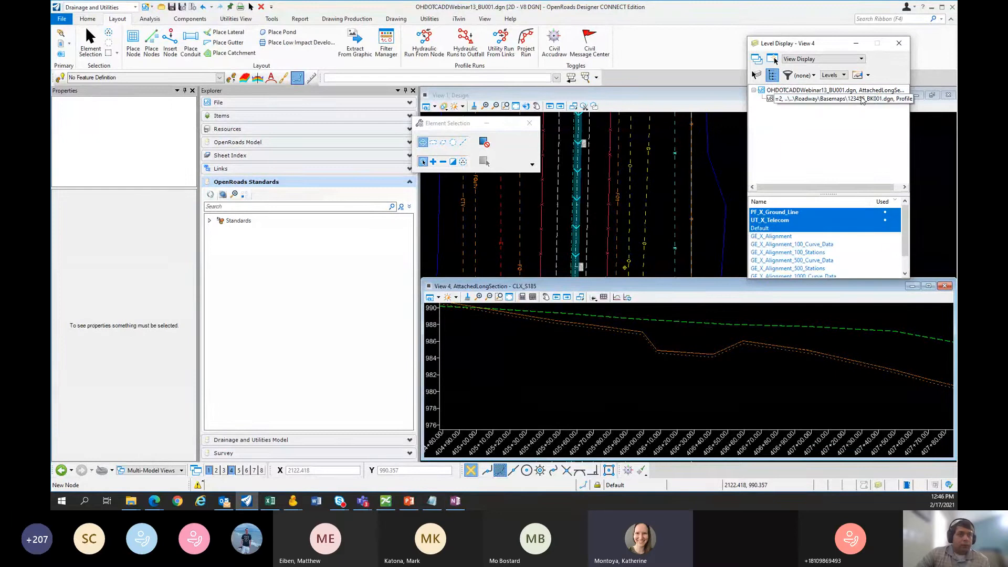
pyautogui.click(779, 221)
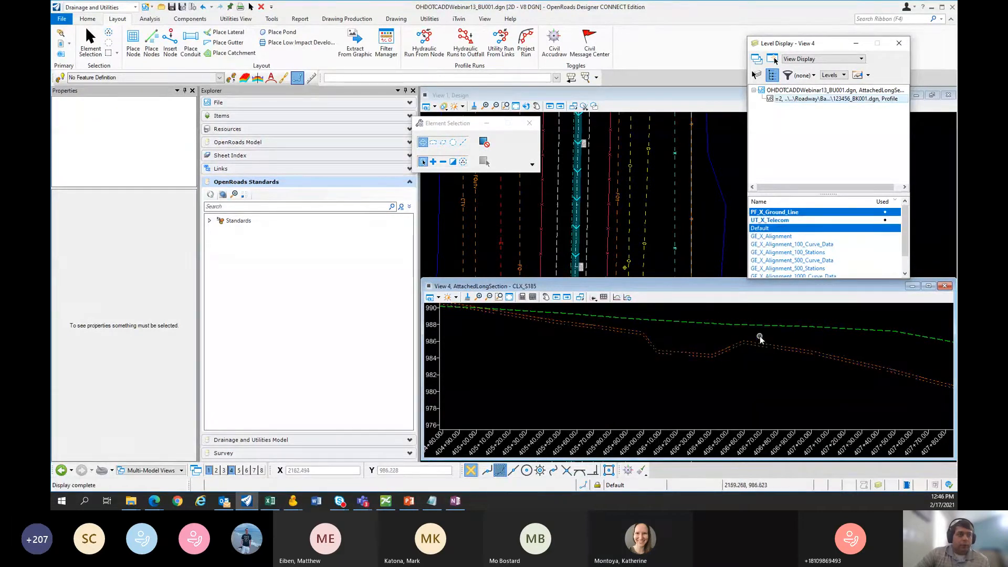
# Step: Toggle the UT_X_Telecom level of the active file's AttachedLongSection model in the profile view, leaving it off
pyautogui.click(862, 92)
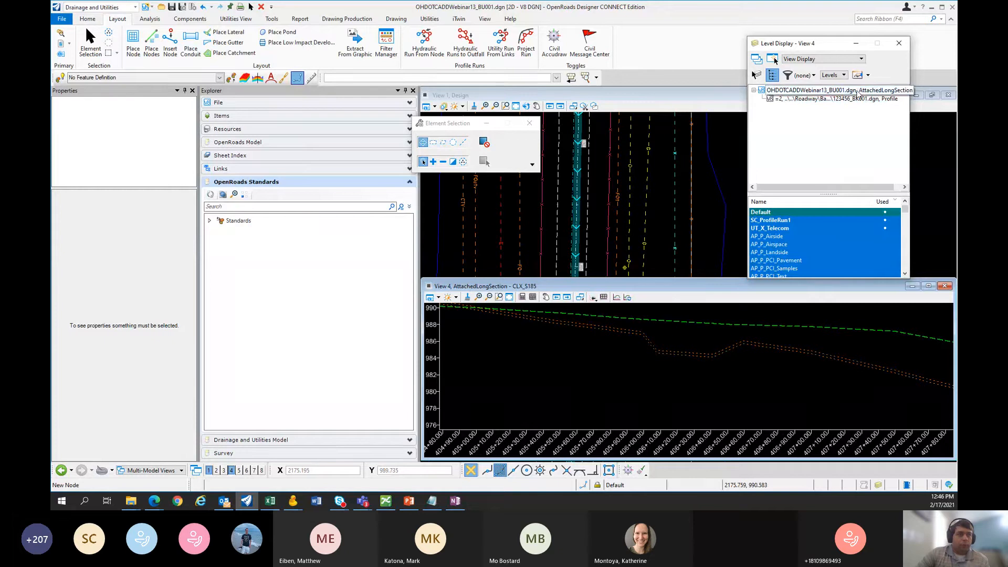
pyautogui.click(777, 229)
pyautogui.click(784, 230)
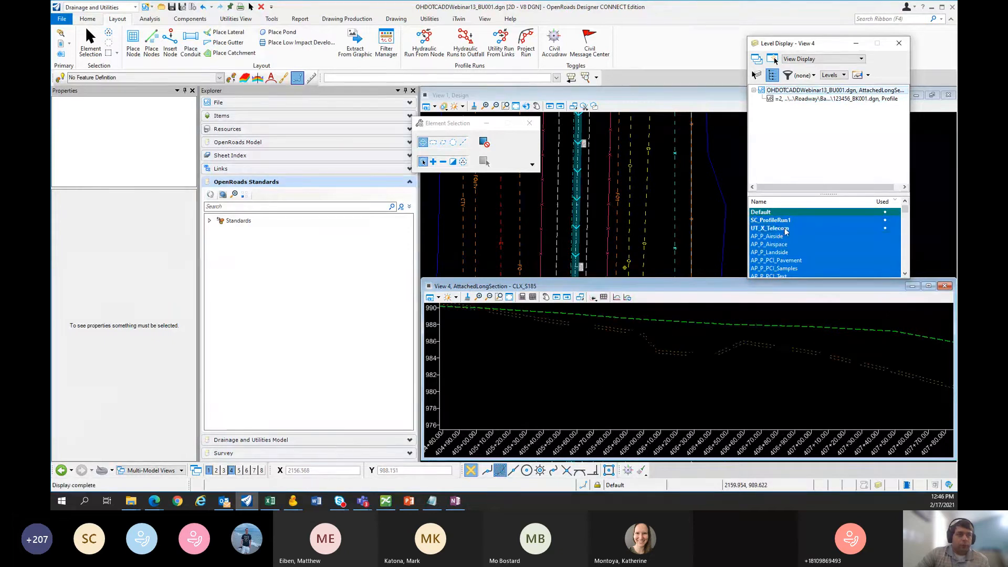
pyautogui.click(786, 231)
pyautogui.click(779, 234)
pyautogui.click(770, 231)
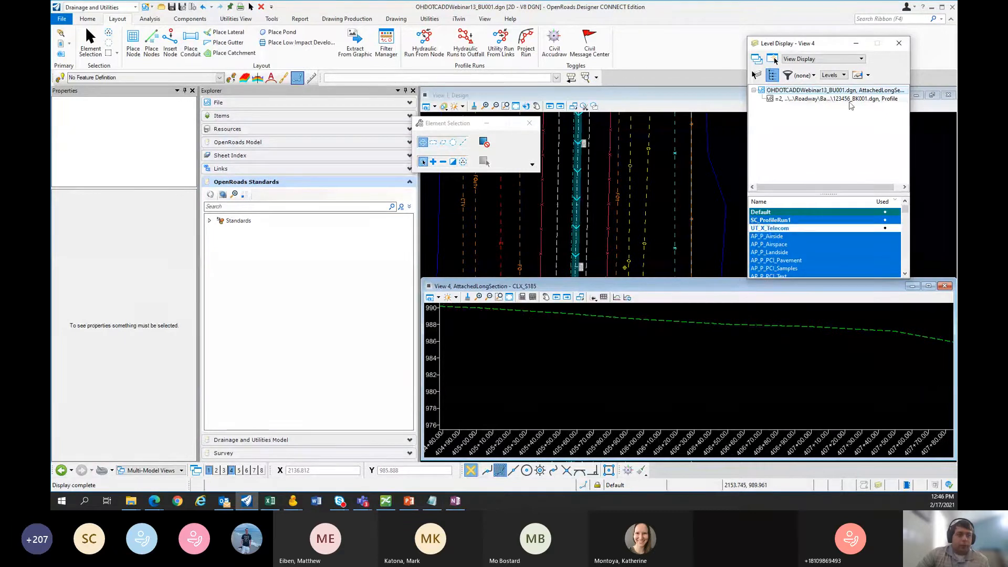
# Step: Show only the 123456_BK001.dgn reference's UT_X_Telecom level, identify its line, and switch back to the active file's telecom level
pyautogui.click(846, 99)
pyautogui.click(766, 223)
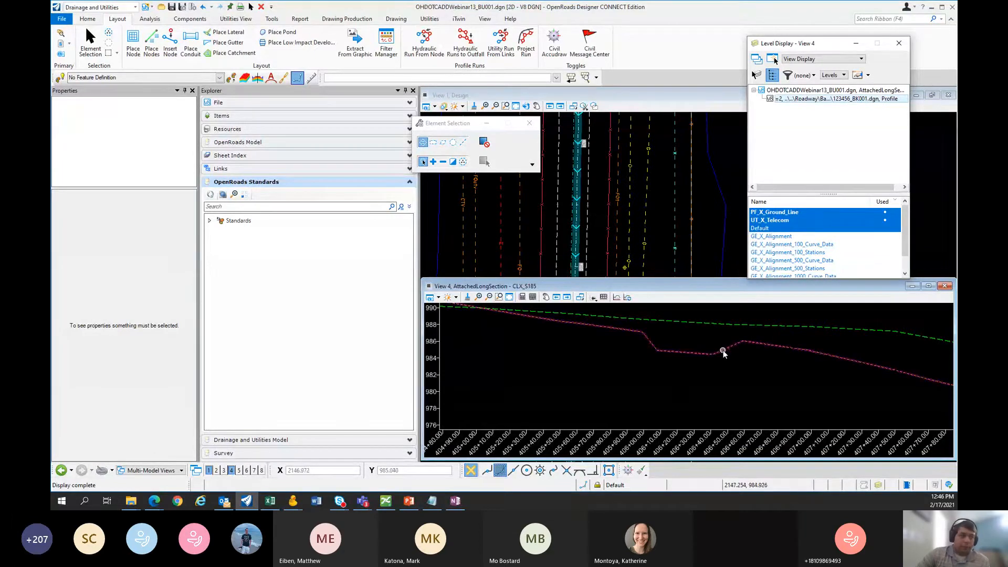
pyautogui.moveTo(723, 350)
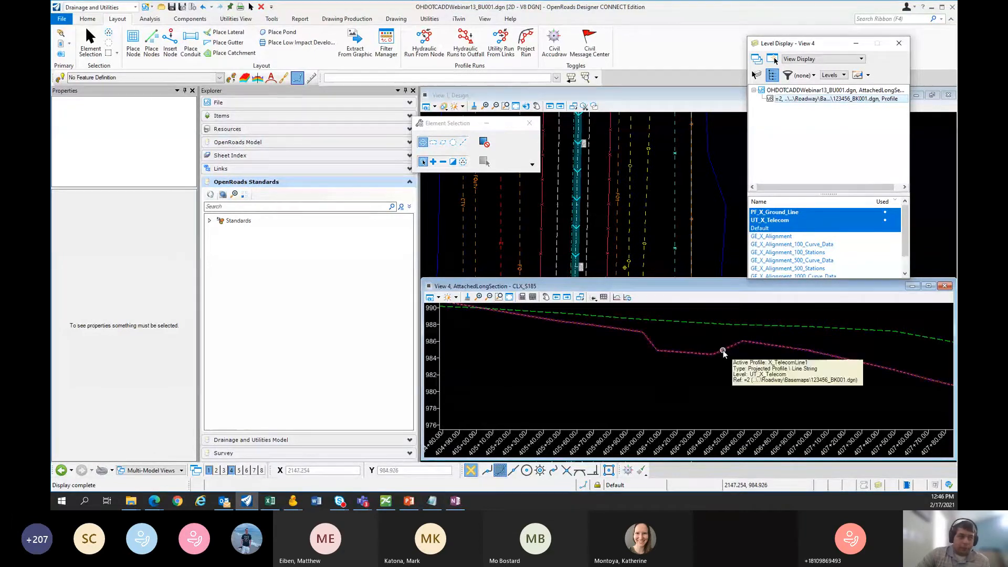
pyautogui.click(806, 99)
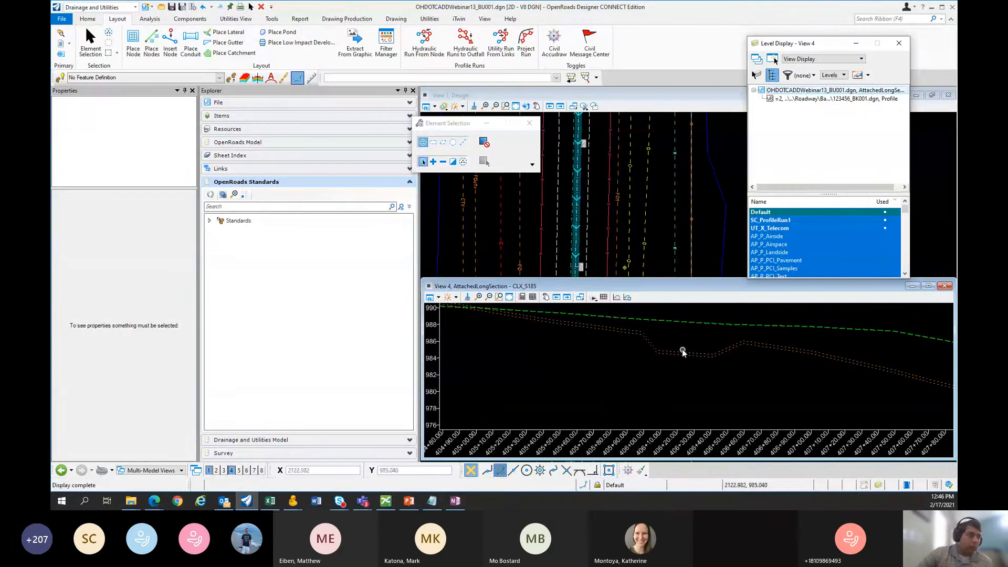
# Step: Examine the full extent of the projected telecom run against the existing ground in the CLX_S185 profile
pyautogui.scroll(-2, 672, 361)
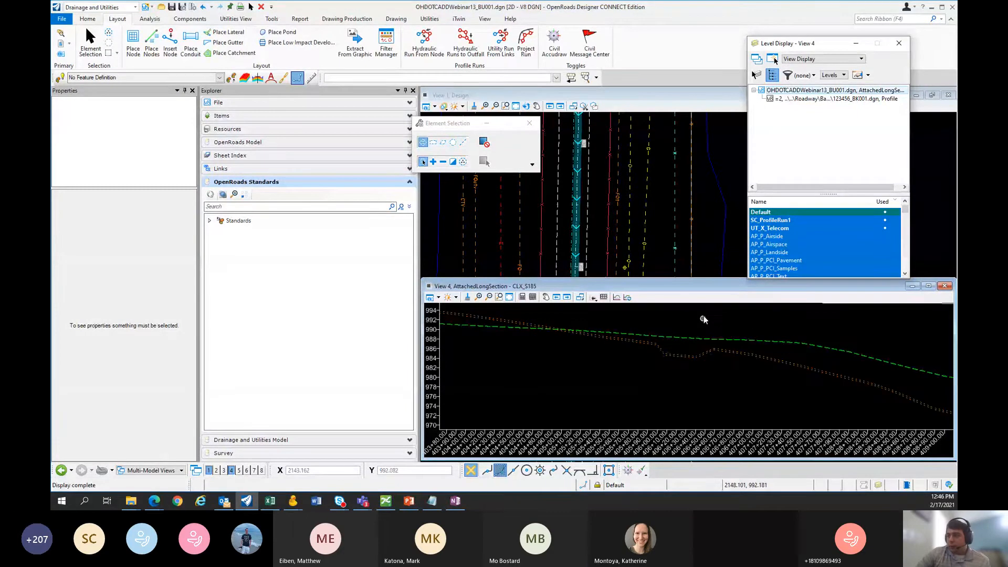
pyautogui.scroll(-2, 667, 360)
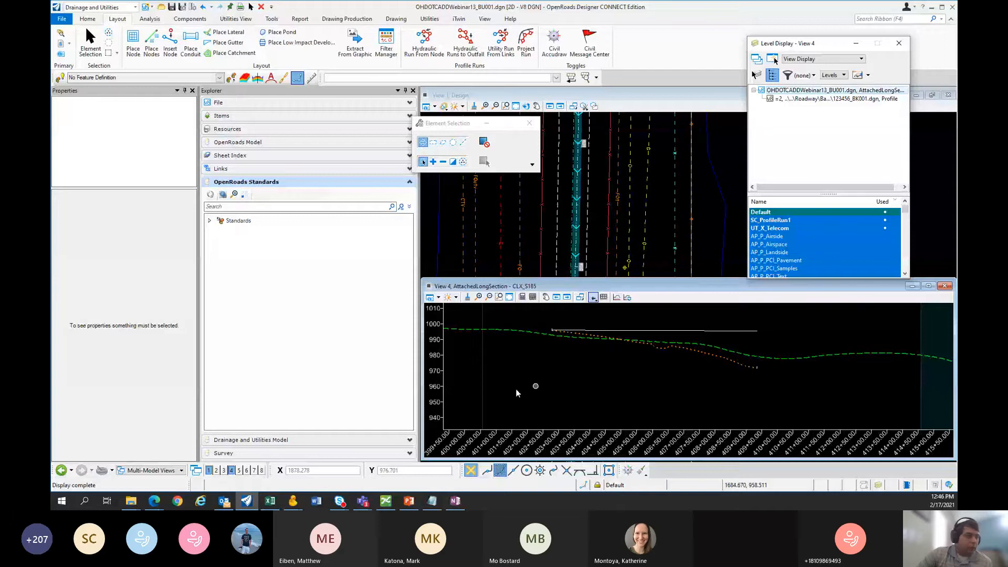
pyautogui.scroll(-2, 515, 389)
pyautogui.moveTo(580, 386); pyautogui.dragTo(654, 358, button='middle')
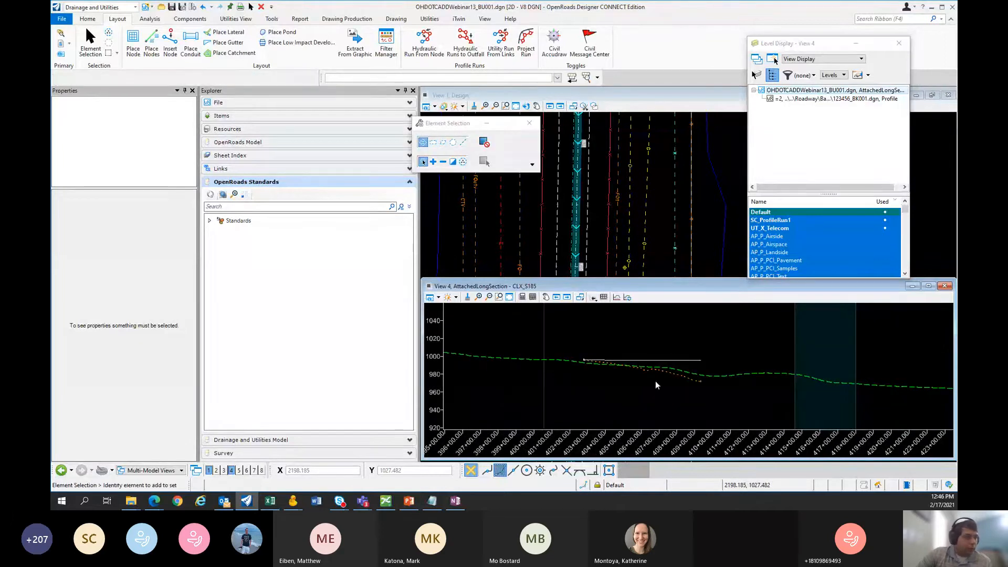
pyautogui.click(733, 96)
pyautogui.moveTo(806, 43); pyautogui.dragTo(824, 37)
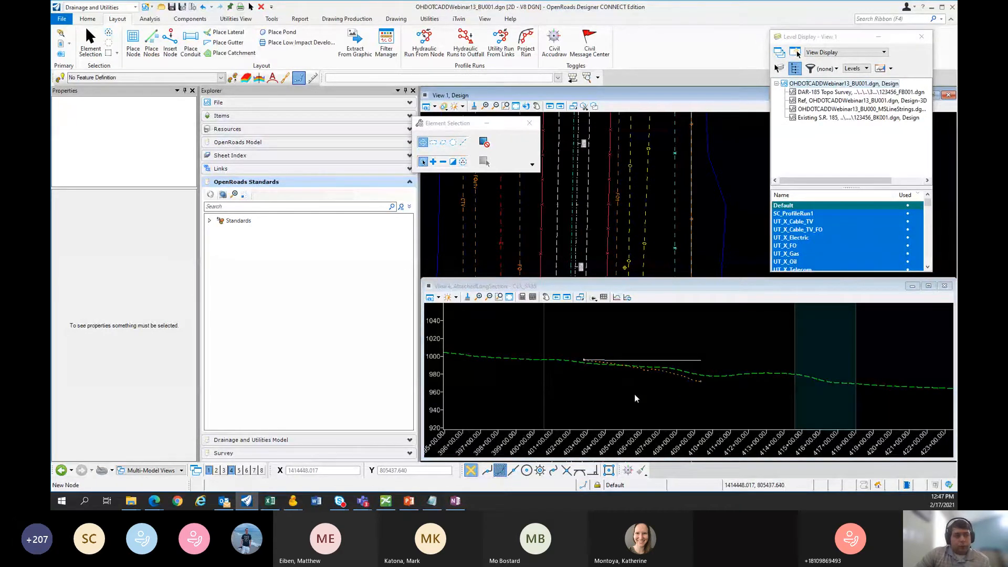
pyautogui.click(686, 287)
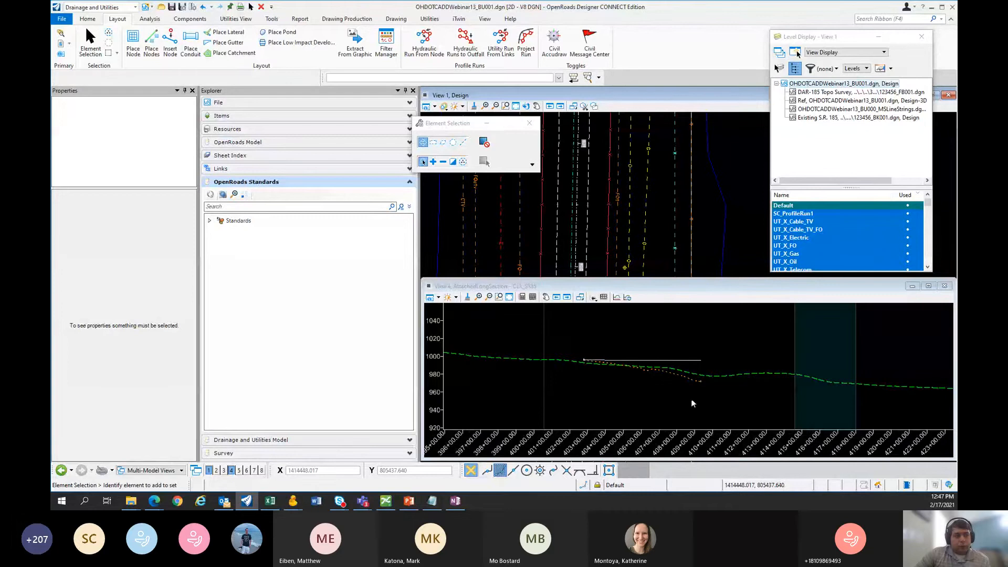
pyautogui.moveTo(645, 241); pyautogui.dragTo(667, 171, button='middle')
pyautogui.scroll(-1, 670, 171)
pyautogui.moveTo(638, 204); pyautogui.dragTo(647, 202, button='middle')
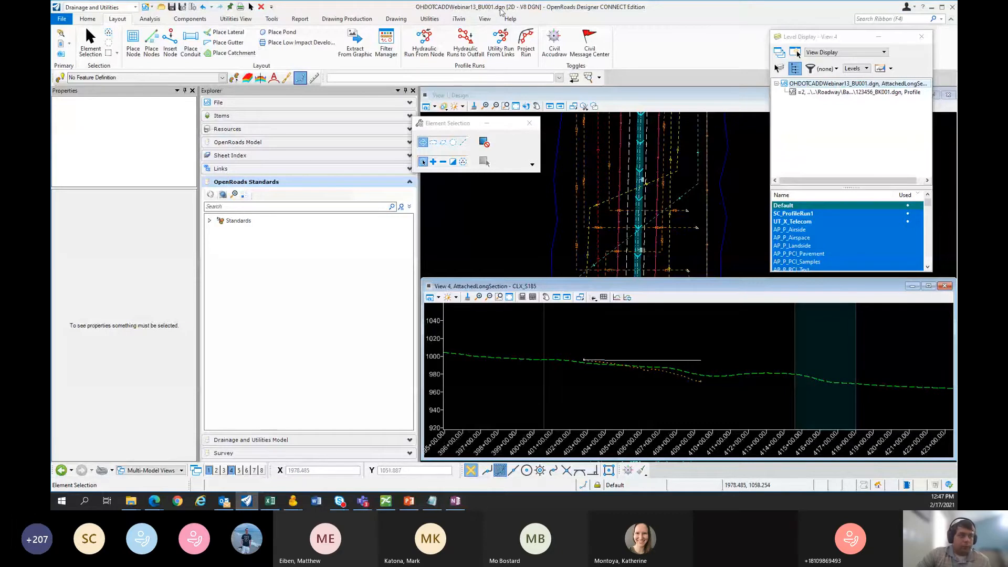
# Step: Create a 3D cut with the Corners placement method in the CLX_S185 profile view, enclosing the downstream part of the dotted utility profile
pyautogui.click(617, 299)
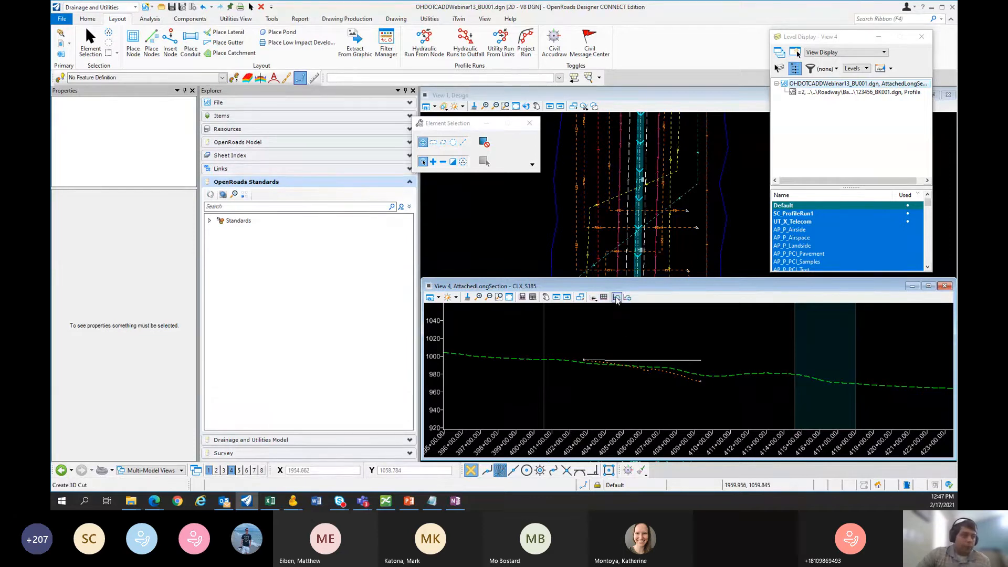
pyautogui.click(627, 297)
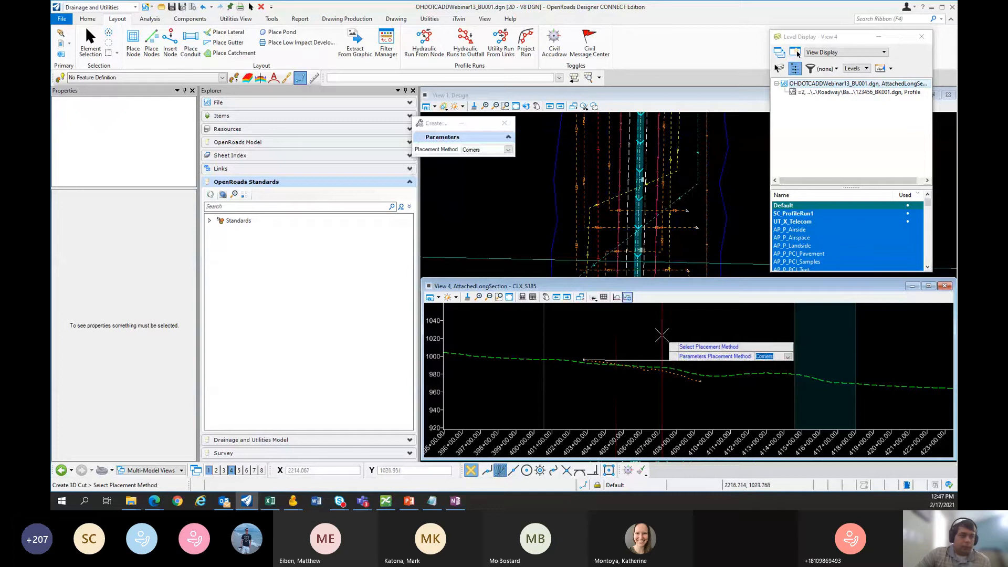
pyautogui.click(687, 345)
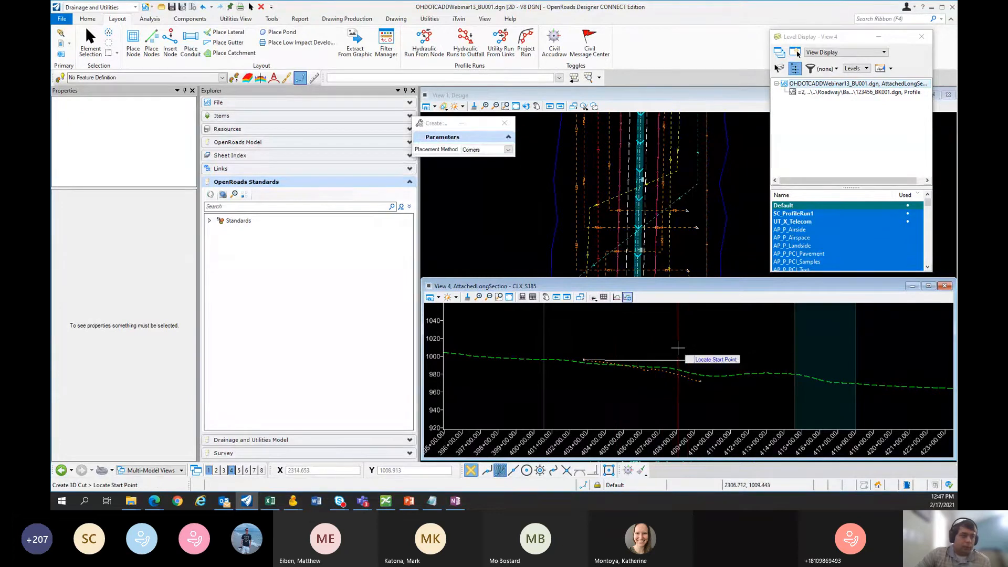
pyautogui.click(628, 349)
pyautogui.click(717, 403)
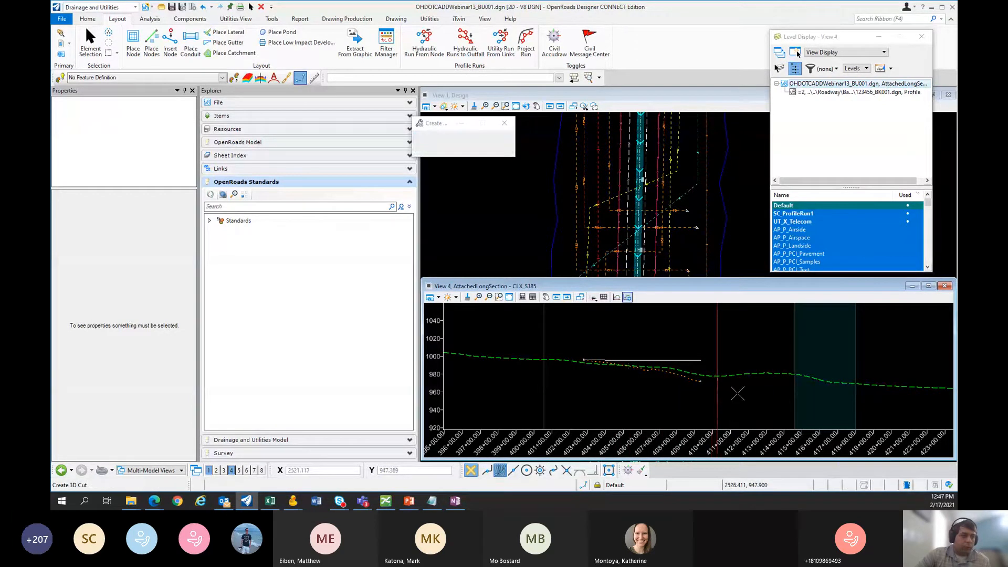
# Step: Examine the utility run and the crossing utilities shown within the 3D cut of the profile view
pyautogui.scroll(2, 615, 384)
pyautogui.scroll(3, 621, 373)
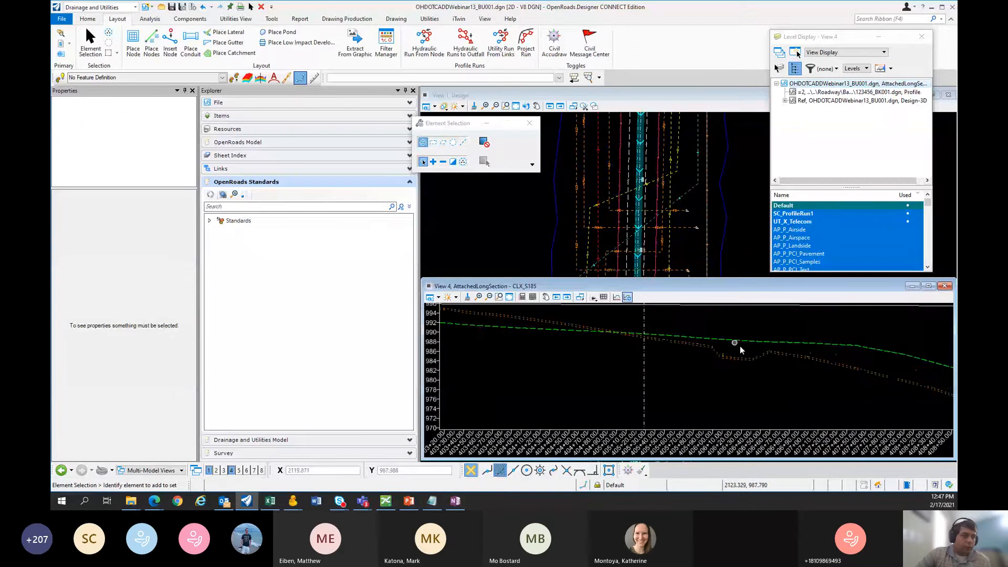
pyautogui.scroll(3, 739, 346)
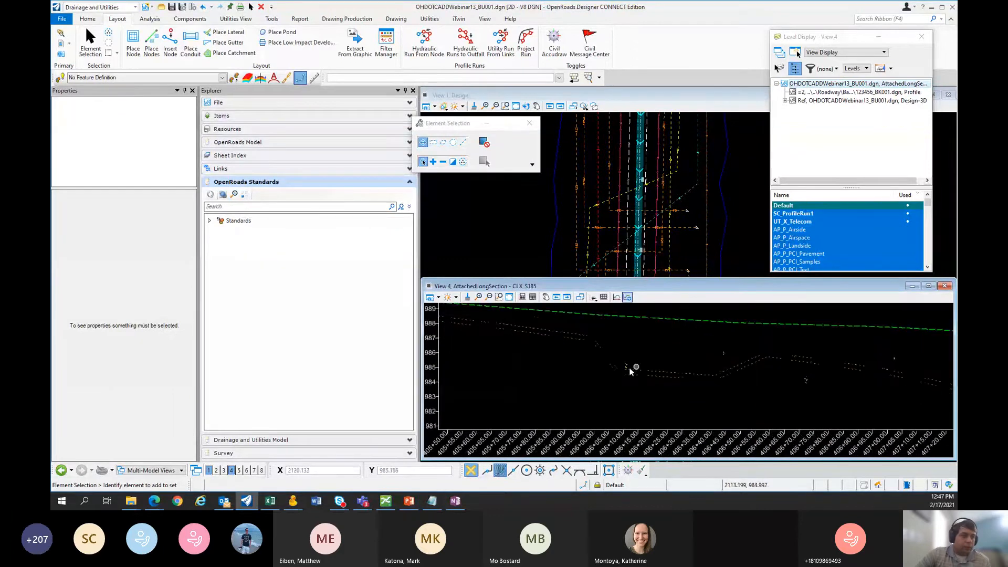
pyautogui.moveTo(783, 385); pyautogui.dragTo(693, 377, button='middle')
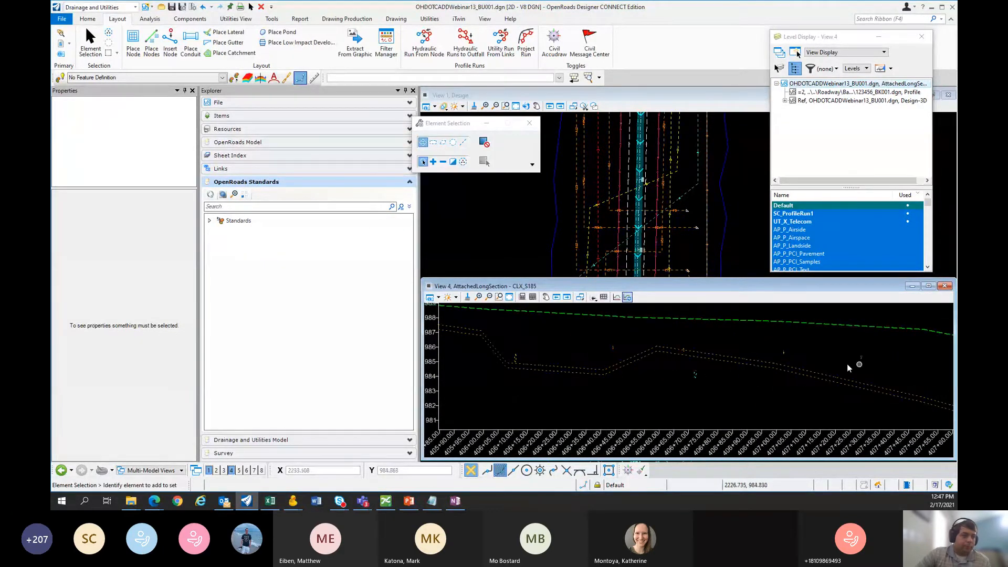
pyautogui.moveTo(835, 365); pyautogui.dragTo(725, 361, button='middle')
pyautogui.scroll(-1, 815, 360)
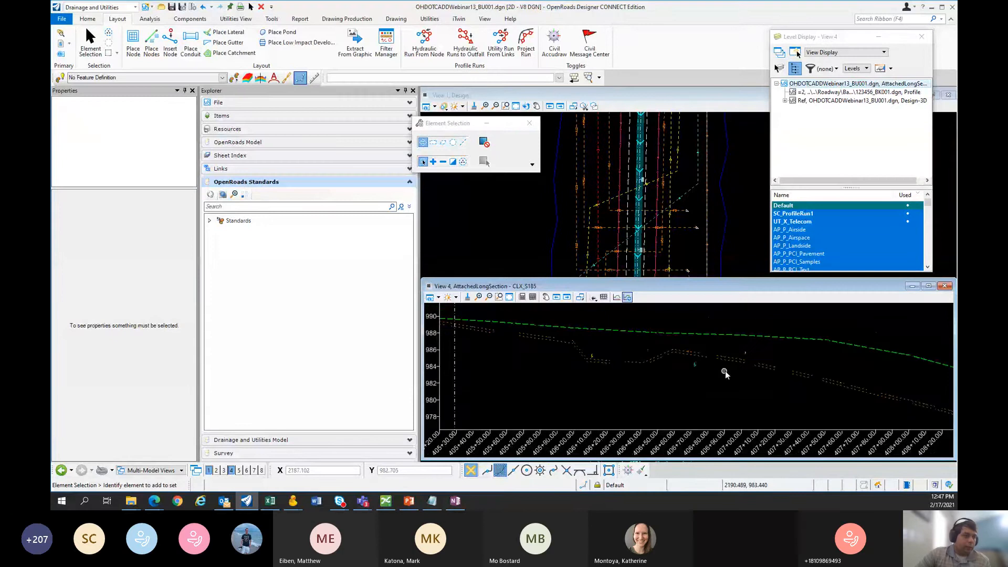
pyautogui.scroll(-4, 725, 374)
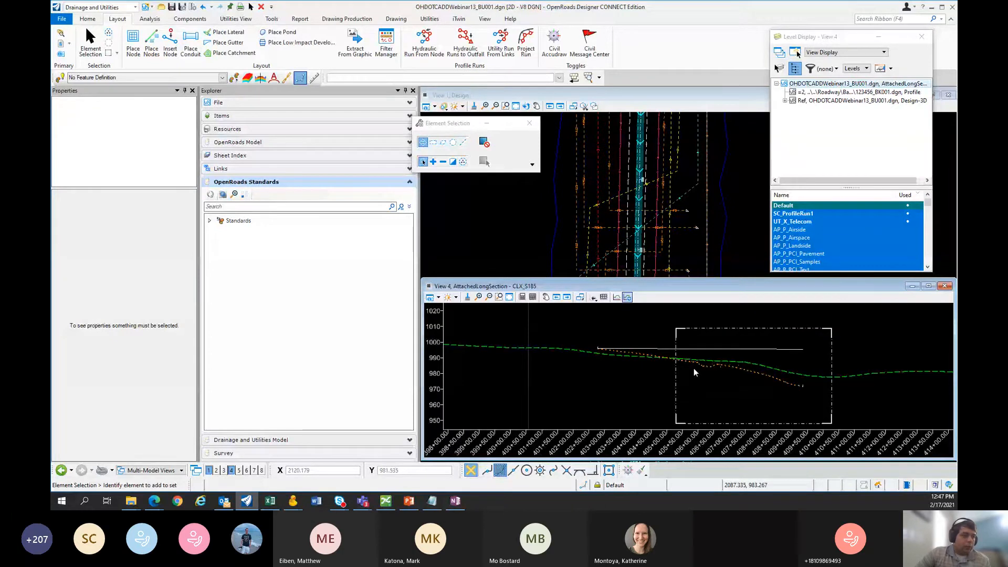
pyautogui.scroll(-1, 694, 368)
# Step: Select the referenced Design-3D model in the profile view's level display and refresh the 3D cut
pyautogui.click(617, 297)
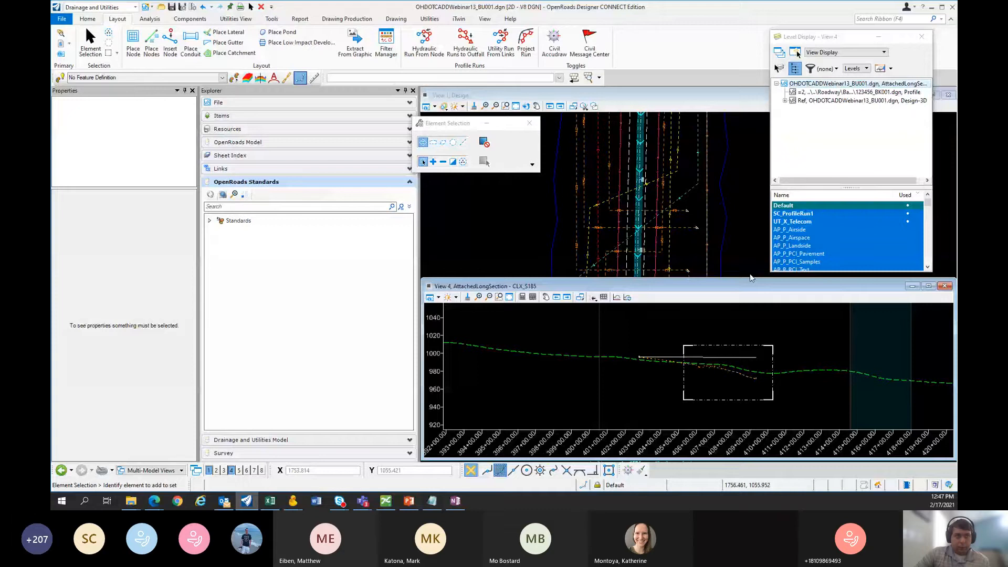
pyautogui.click(785, 103)
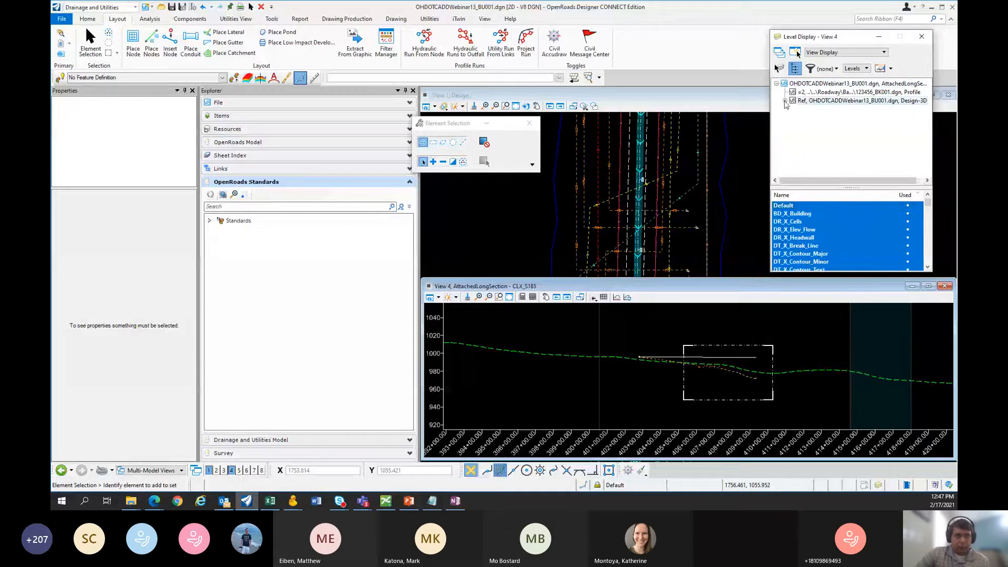
pyautogui.scroll(3, 742, 362)
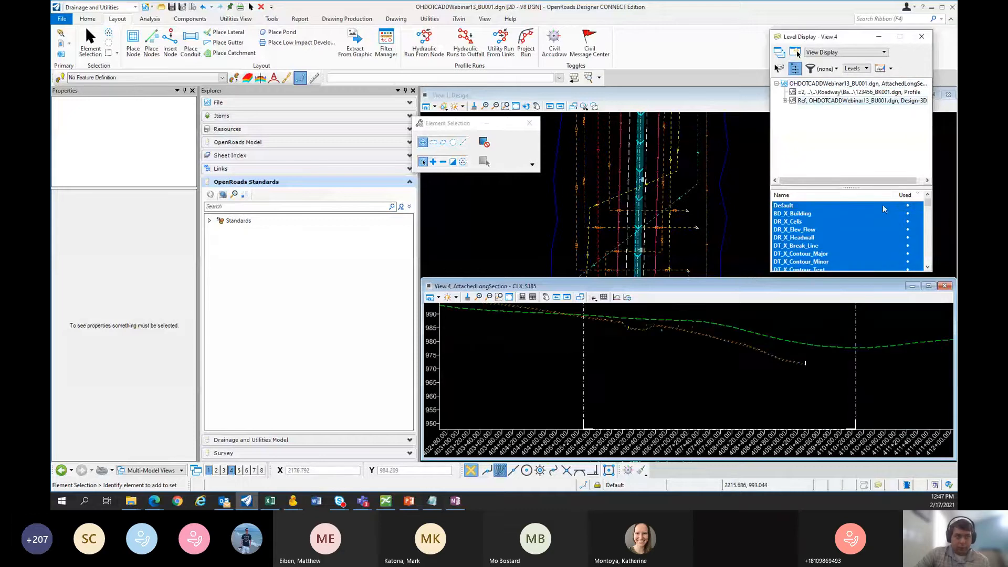
pyautogui.click(628, 297)
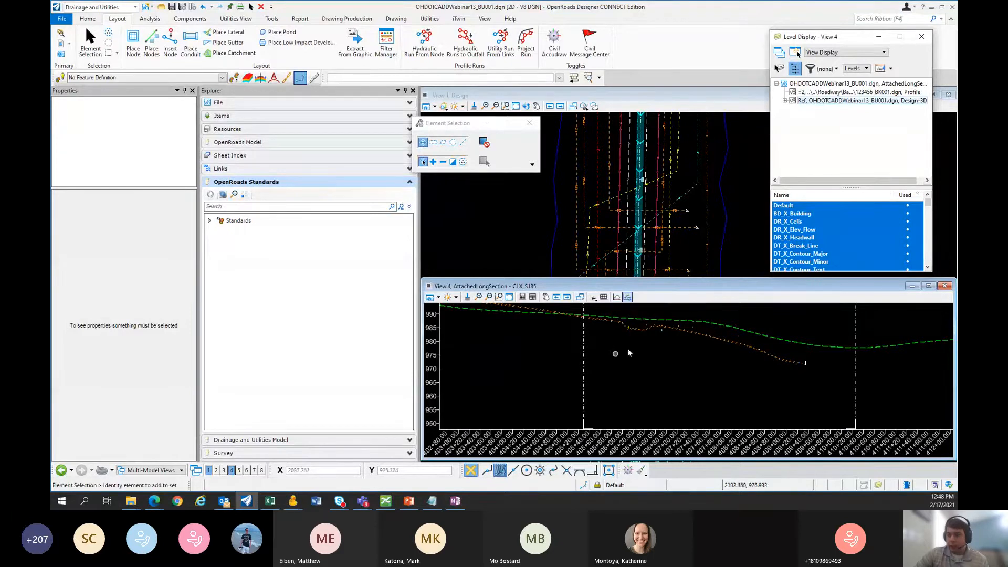
pyautogui.scroll(-2, 677, 368)
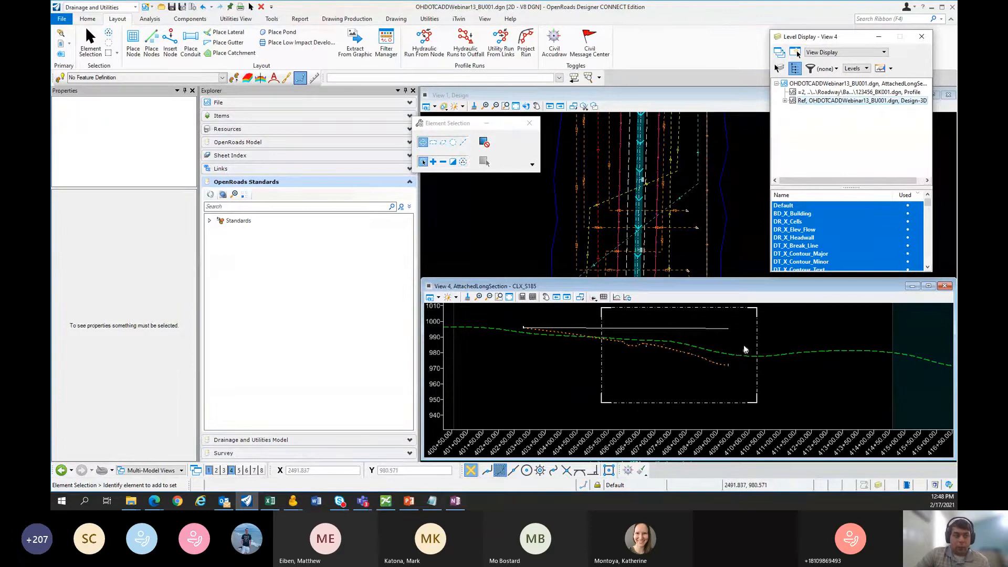
pyautogui.moveTo(716, 355)
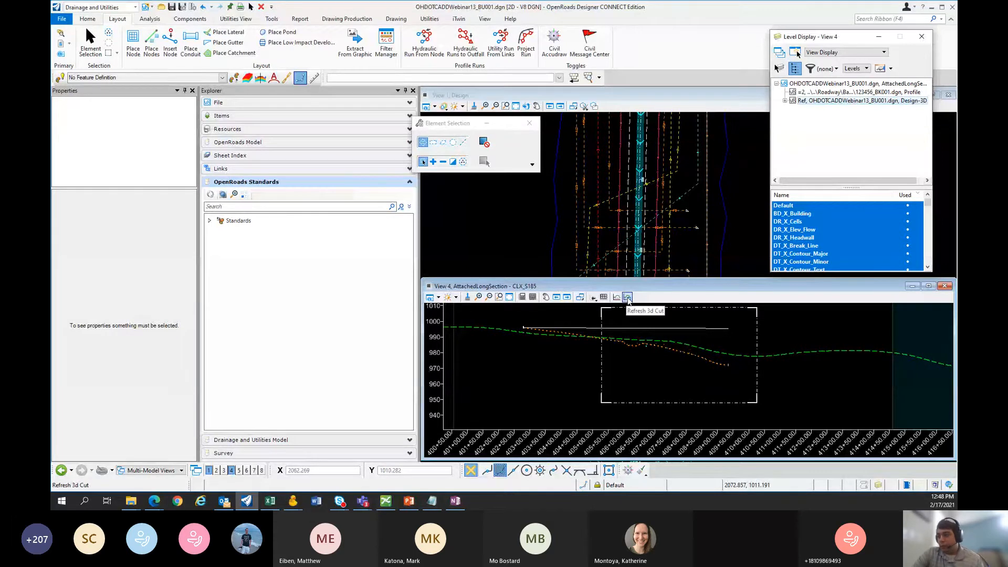
pyautogui.click(628, 298)
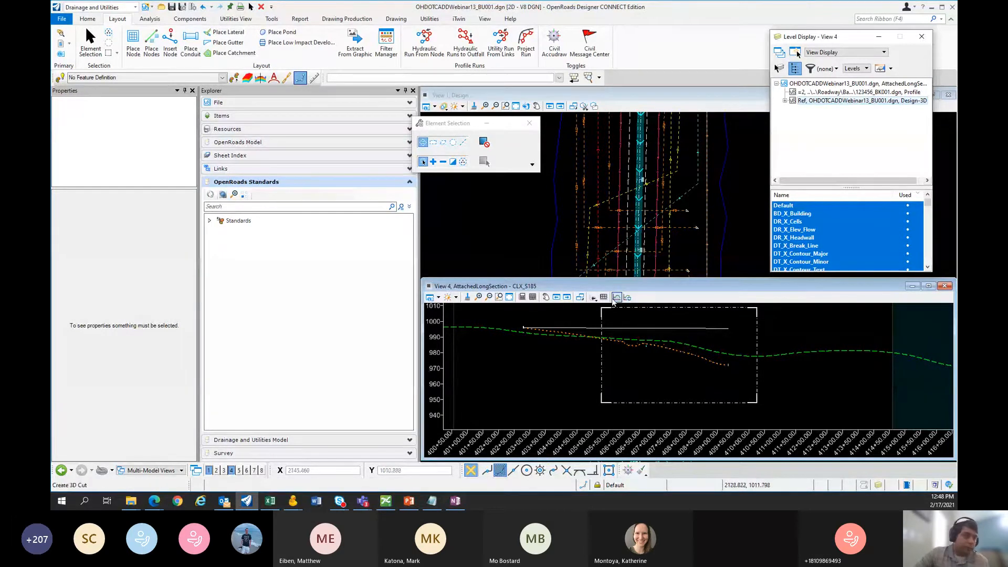
pyautogui.moveTo(639, 376); pyautogui.dragTo(608, 369, button='middle')
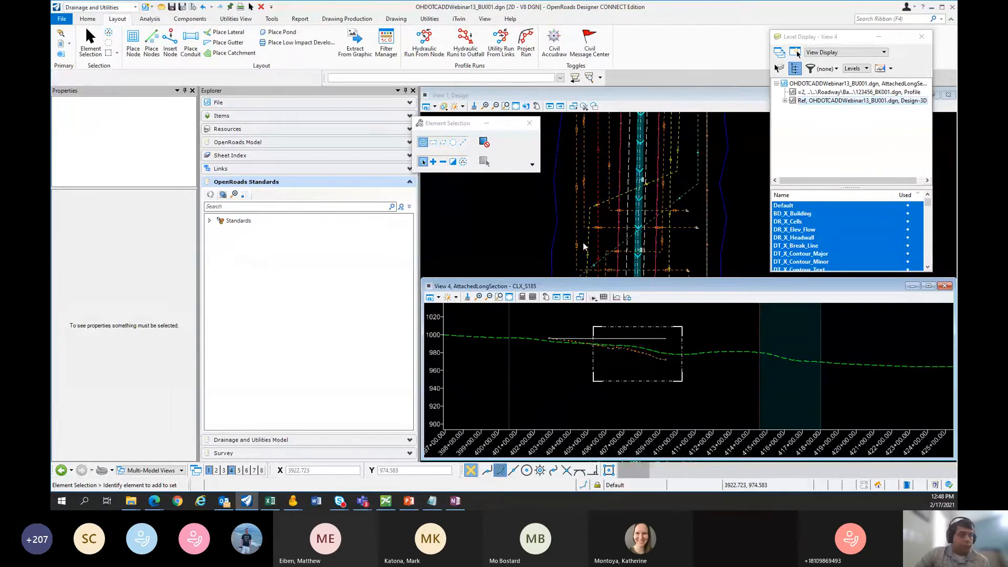
# Step: Make the plan view active, switch to the Ohio DOT workflow and open the OHDOT Create Design Files tool
pyautogui.click(491, 224)
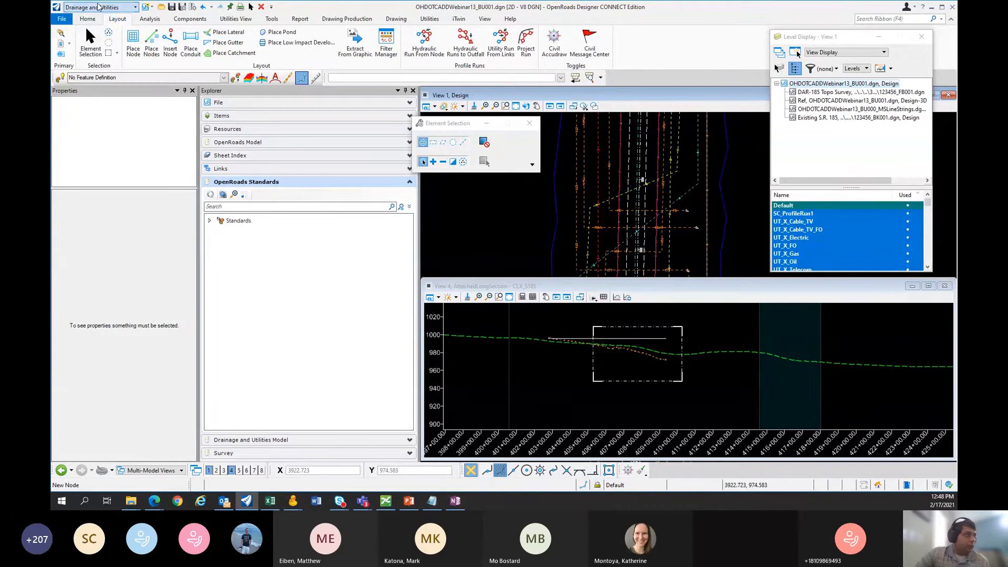
pyautogui.click(131, 7)
pyautogui.click(81, 97)
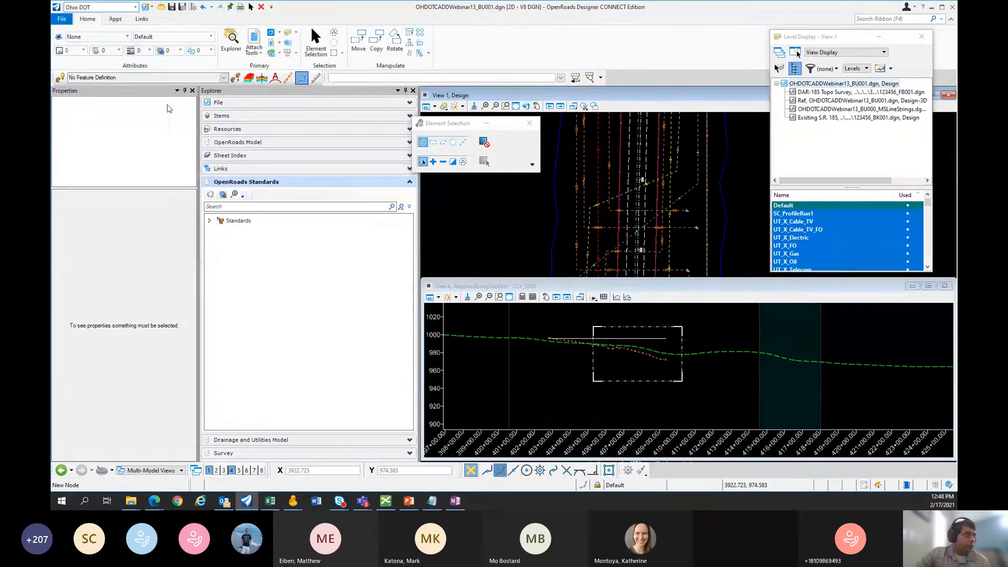
pyautogui.click(115, 18)
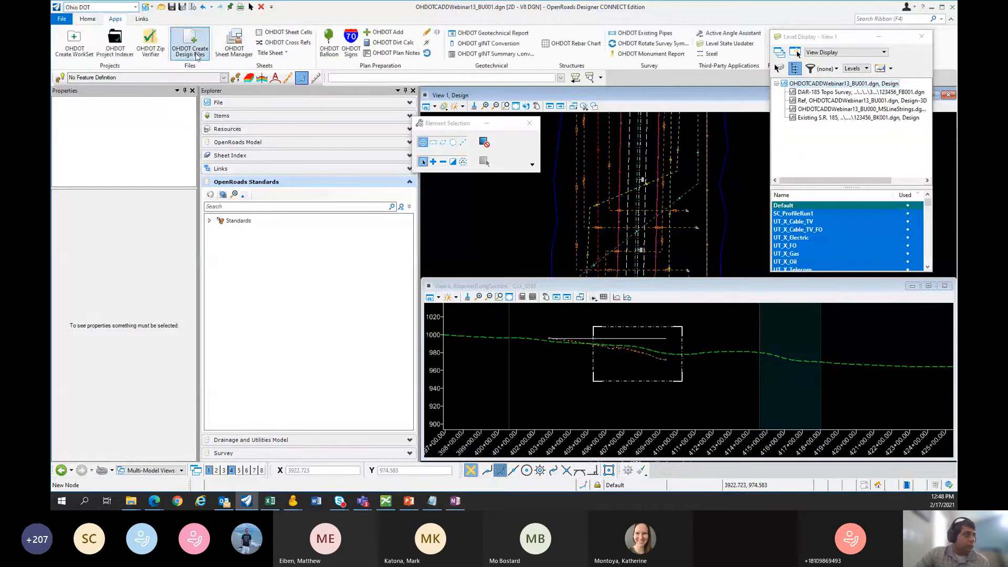
pyautogui.click(189, 46)
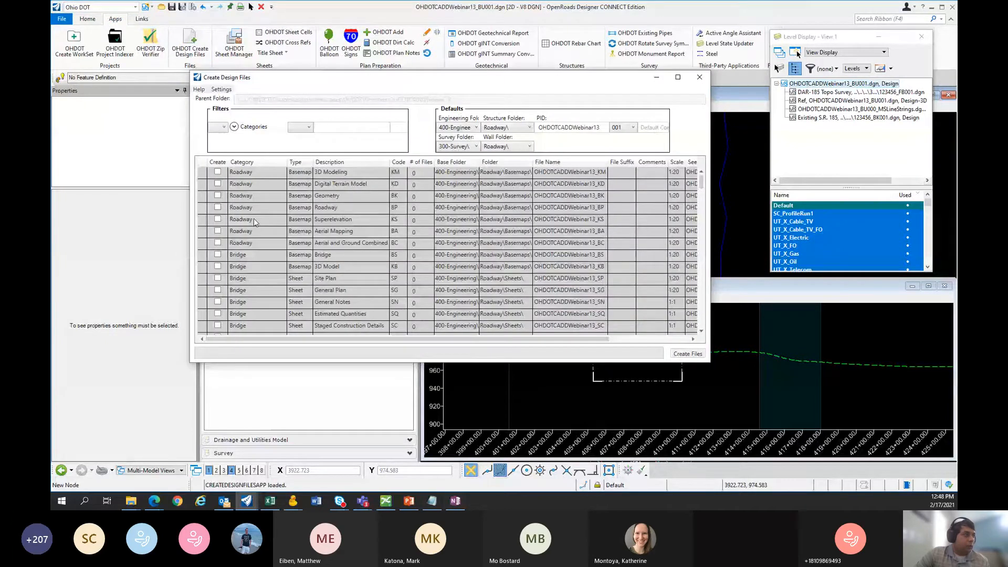
# Step: Filter the design file list to Sheet types and mark the Roadway Plan and Profile or Plan (GP) sheet for creation
pyautogui.click(307, 127)
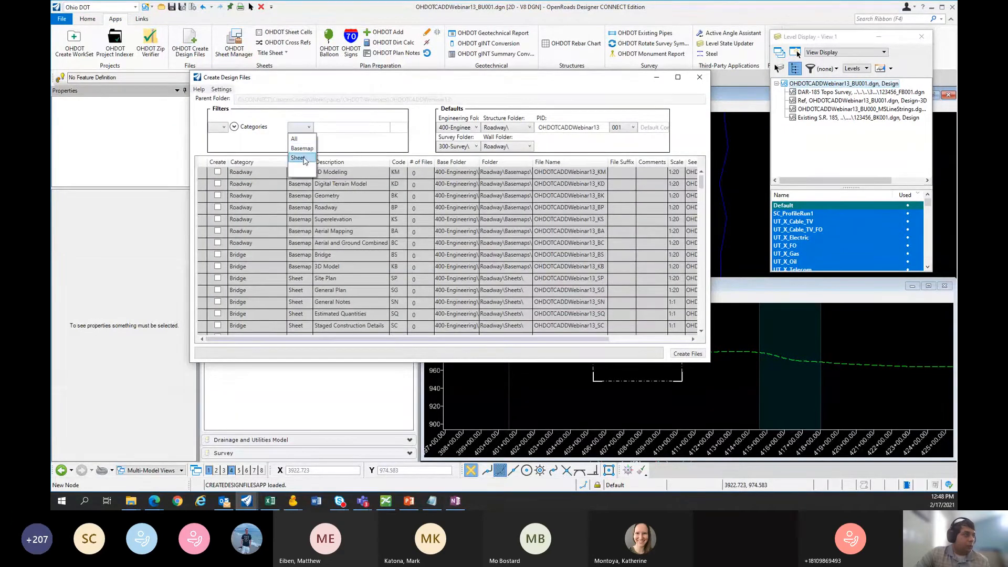
pyautogui.click(298, 157)
pyautogui.scroll(-10, 297, 241)
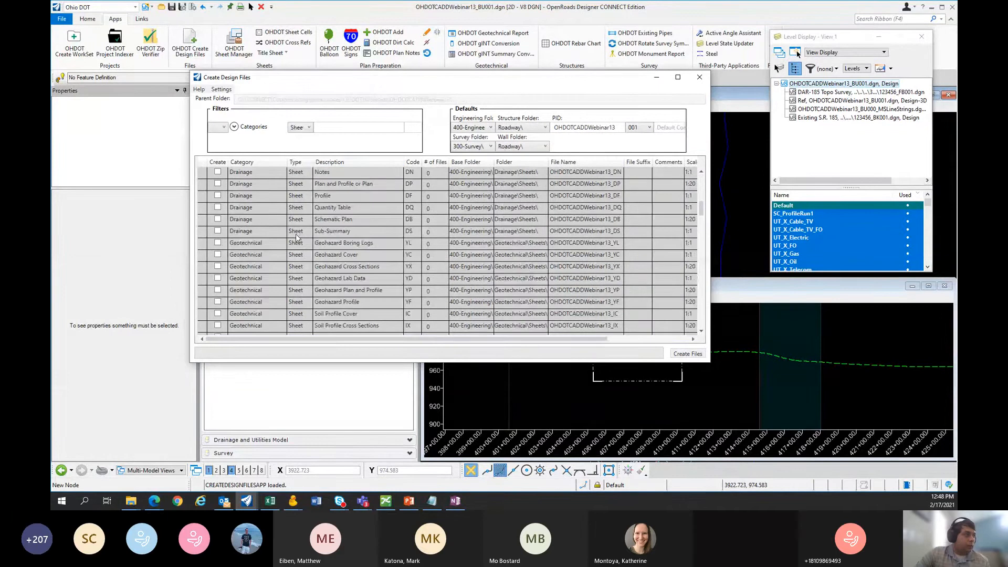
pyautogui.scroll(-8, 299, 247)
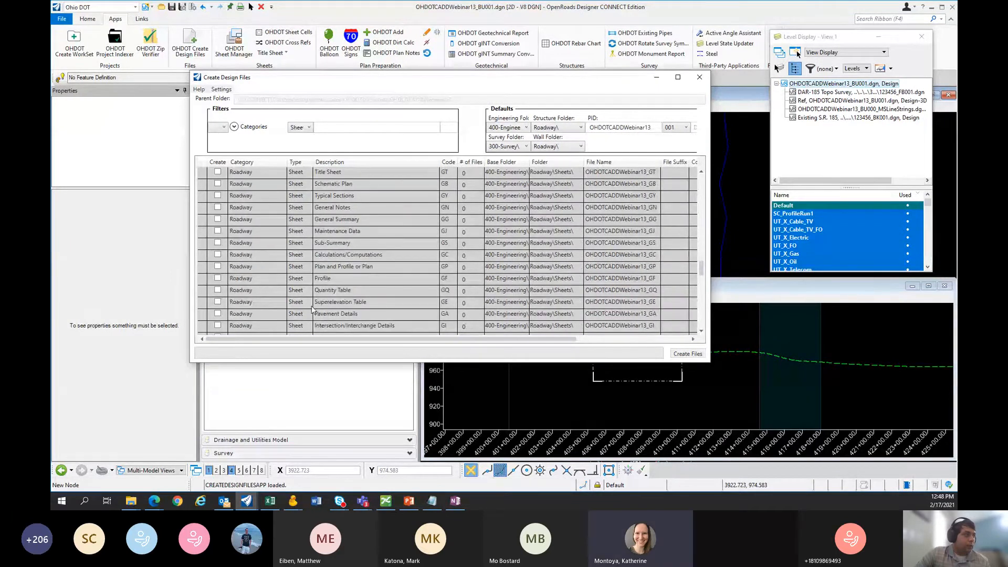
pyautogui.scroll(-1, 309, 302)
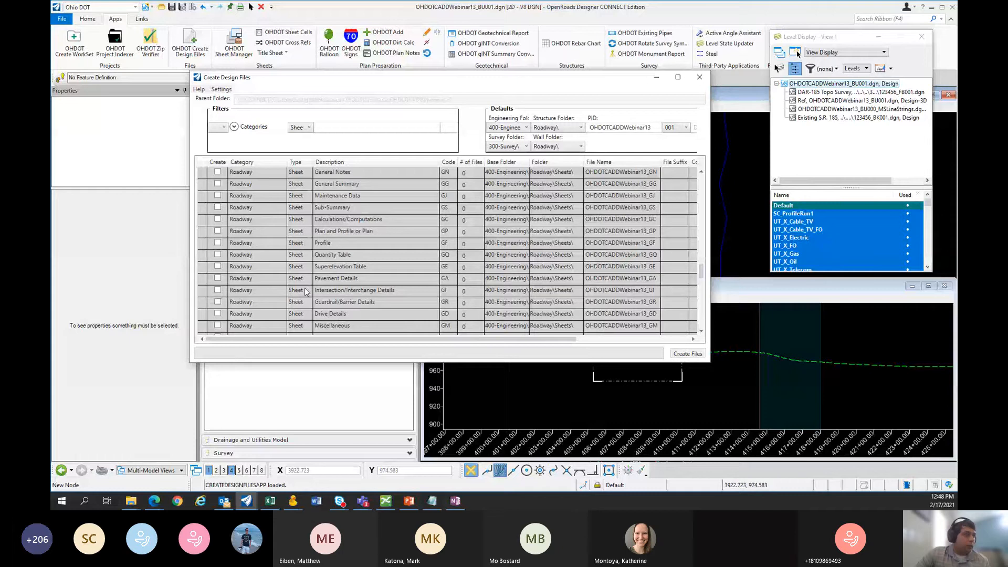
pyautogui.click(217, 232)
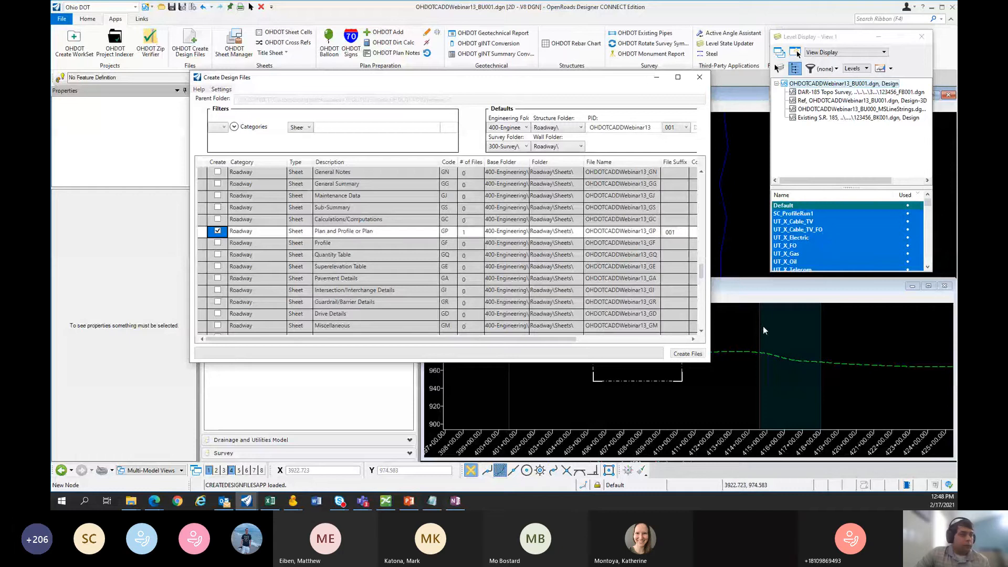
pyautogui.moveTo(712, 300); pyautogui.dragTo(842, 300)
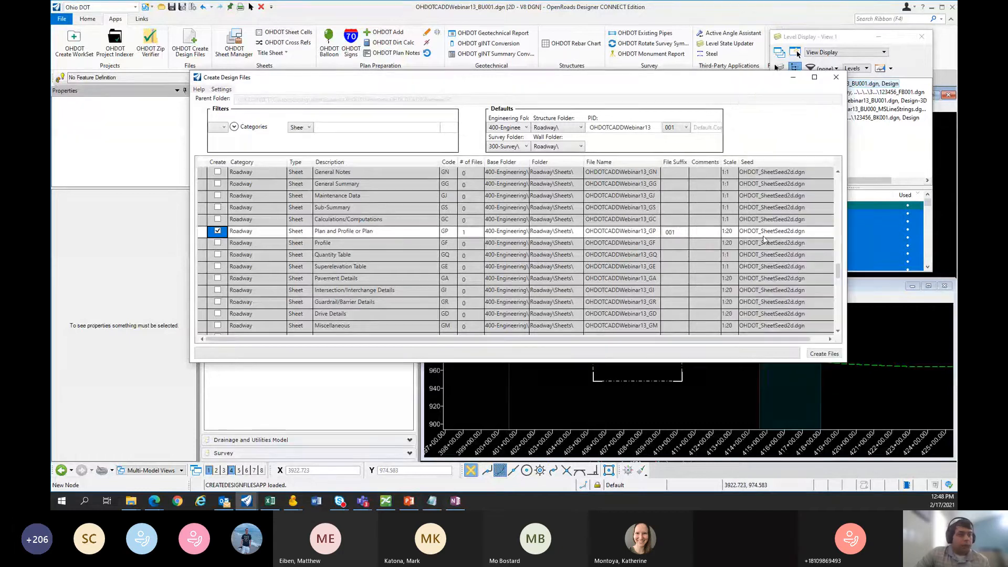
# Step: Set the GP sheet's file suffix to 001 and its seed file to OHDOTCADDWebinar13_DesignSeed2d.dgn
pyautogui.click(677, 232)
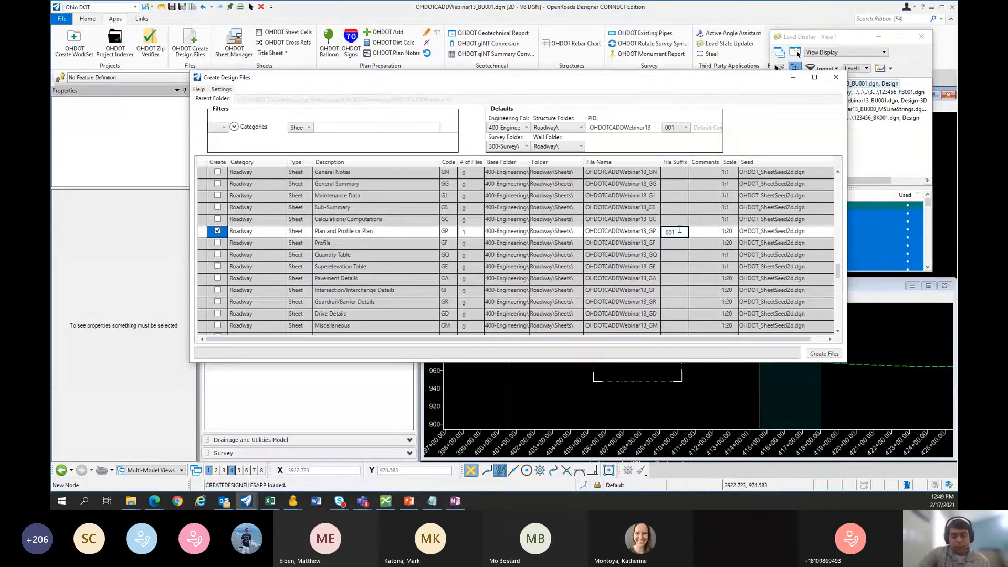
pyautogui.write('0')
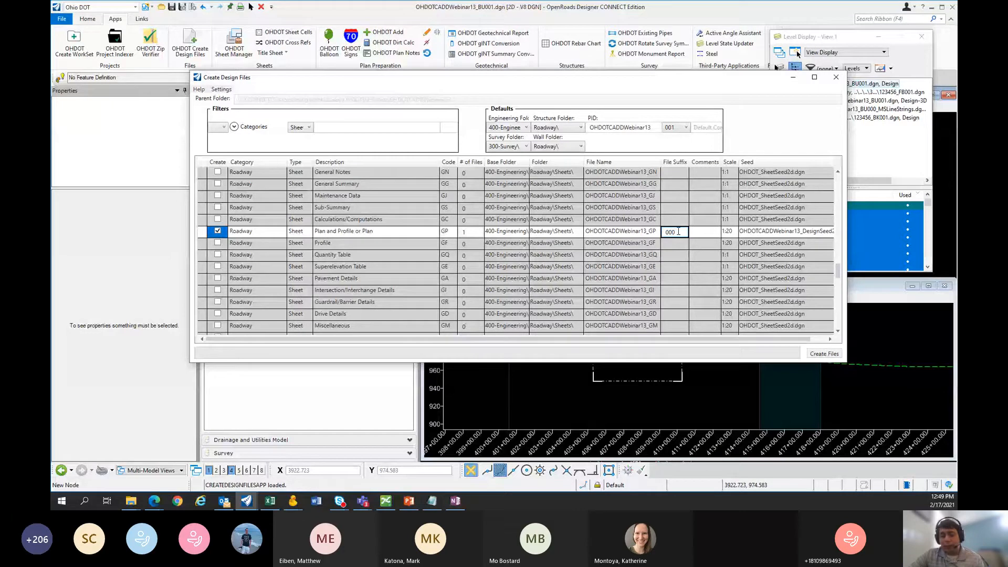
pyautogui.press('BackSpace')
pyautogui.write('1')
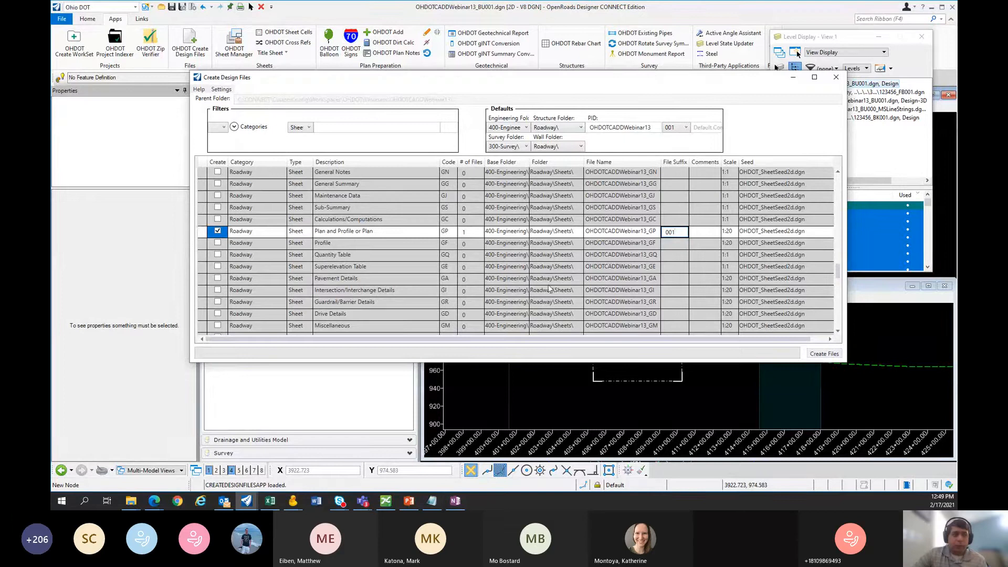
pyautogui.click(771, 233)
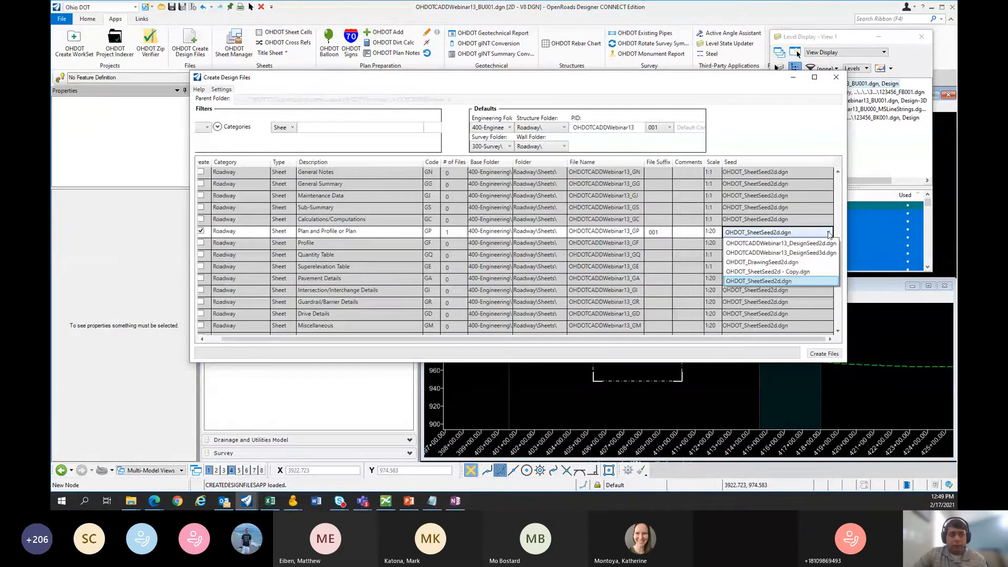
pyautogui.click(812, 243)
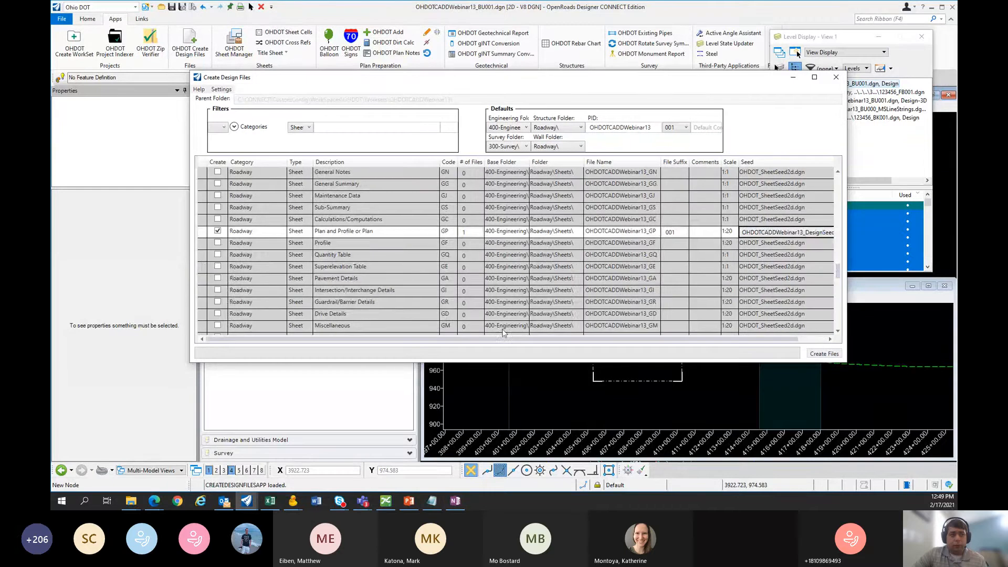
# Step: Mark the Roadway Cross Sections (XS) sheet for creation with OHDOTCADDWebinar13_DesignSeed2d.dgn as its seed file
pyautogui.scroll(-4, 314, 296)
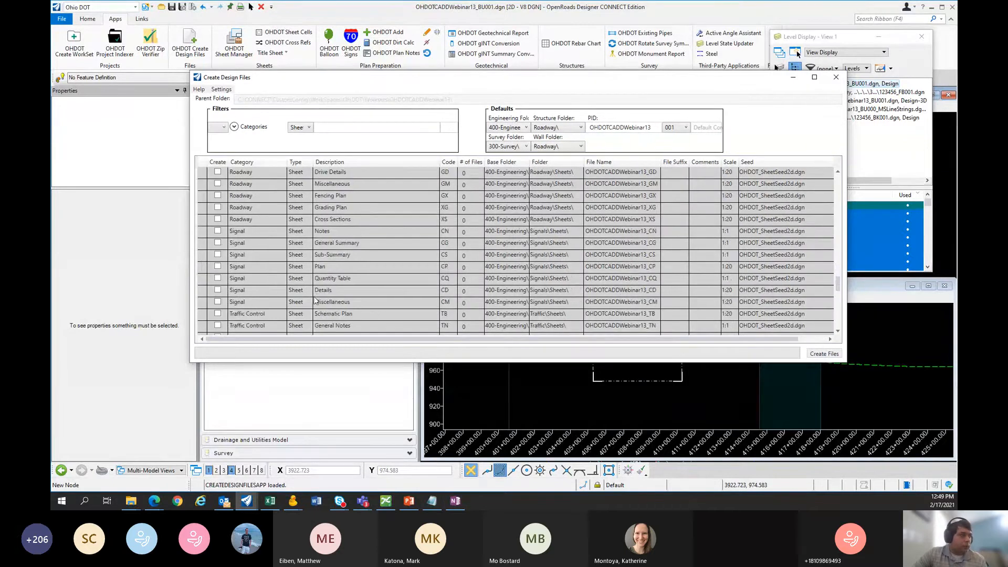
pyautogui.scroll(2, 315, 299)
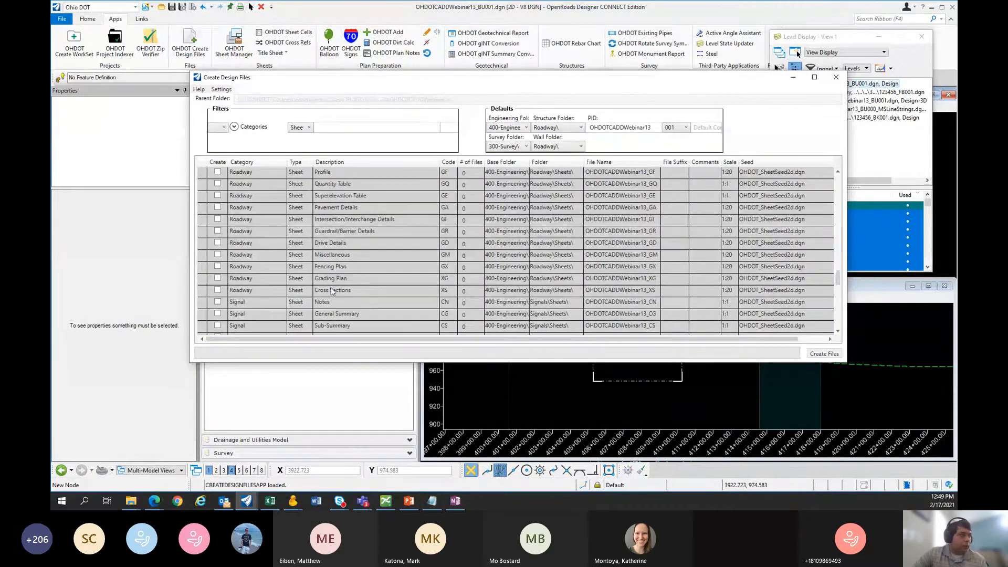
pyautogui.click(332, 291)
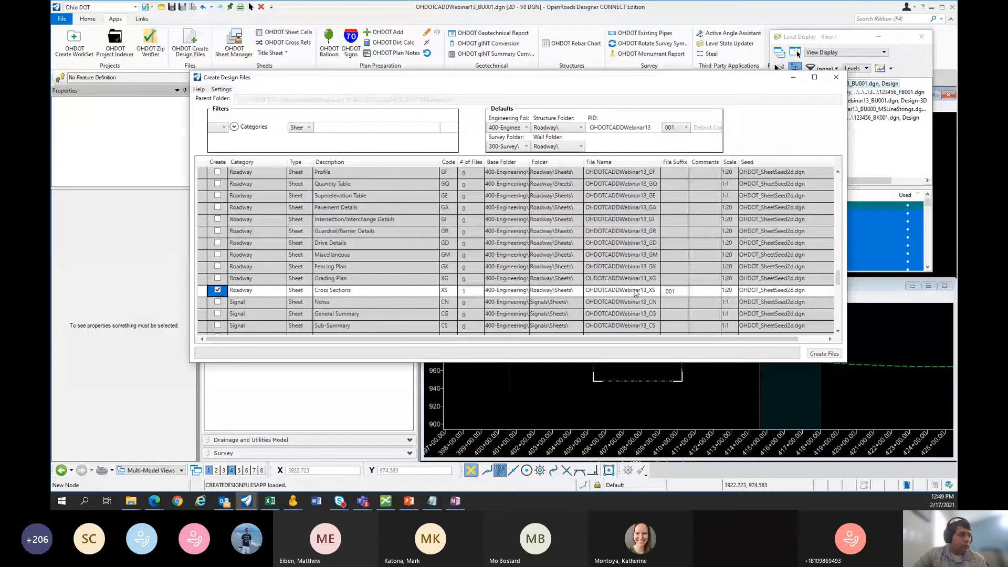
pyautogui.click(772, 291)
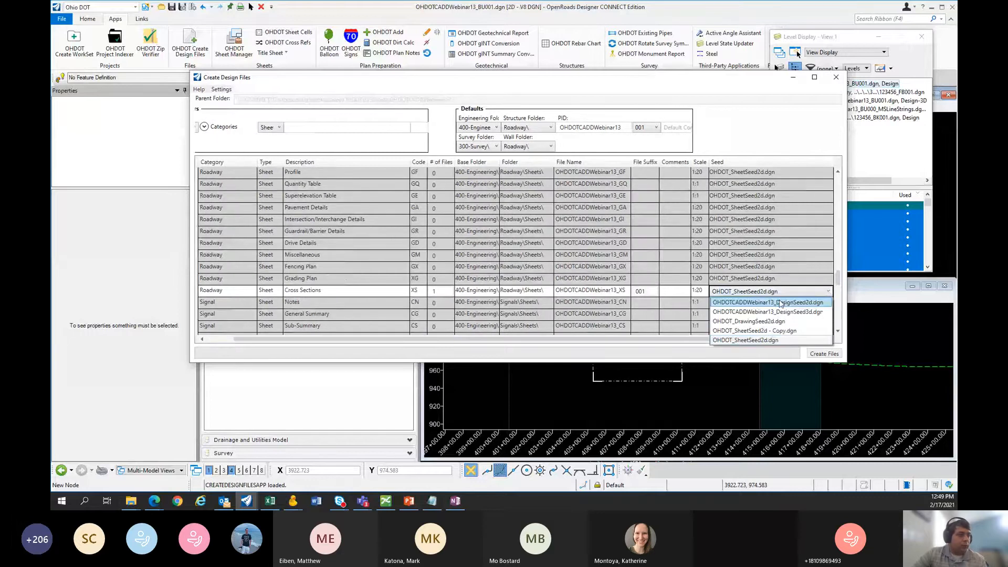
pyautogui.click(777, 310)
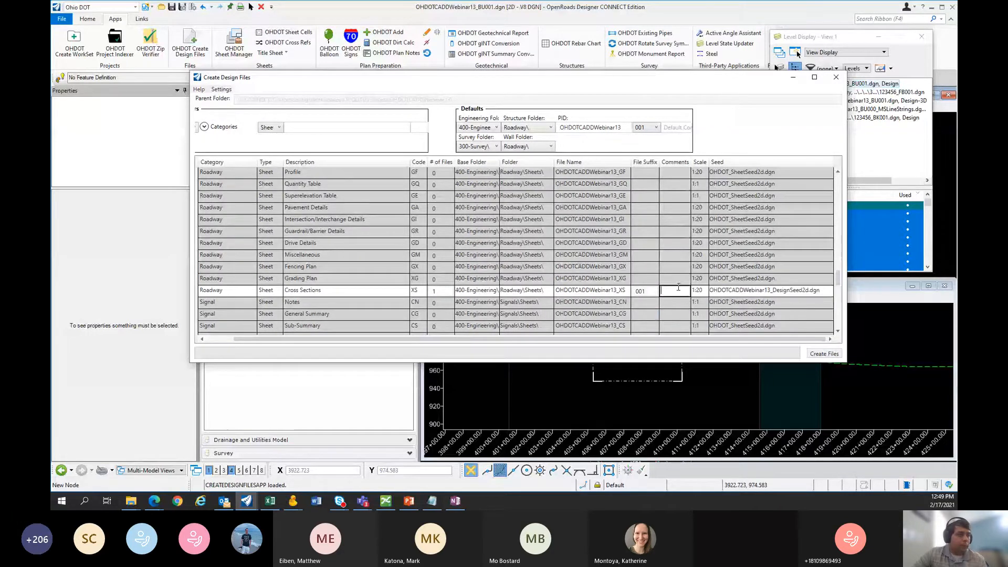
# Step: Create the marked GP and XS sheet files, check the processing results and close the Create Design Files tool
pyautogui.scroll(2, 660, 212)
pyautogui.scroll(-1, 660, 212)
pyautogui.click(825, 353)
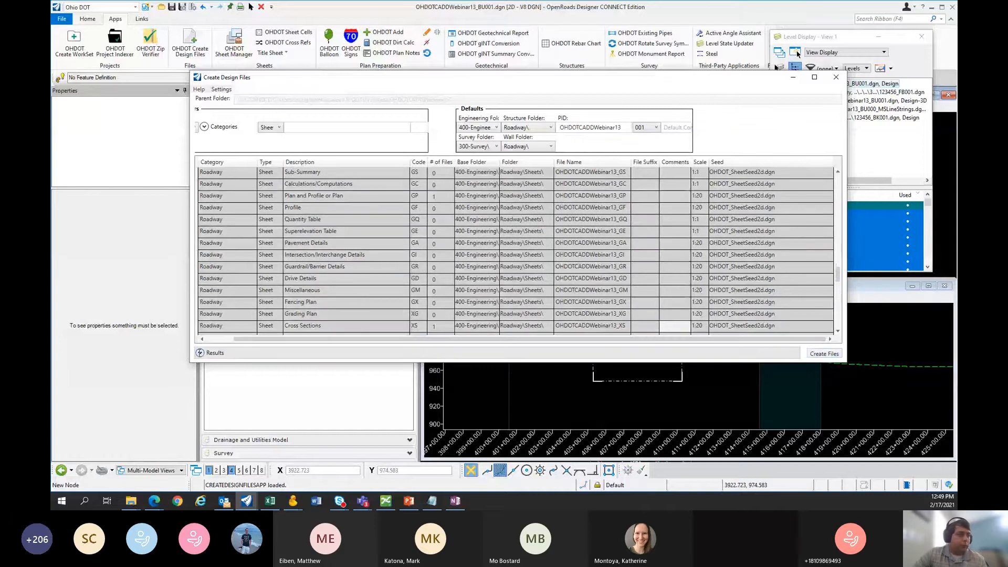
pyautogui.click(200, 353)
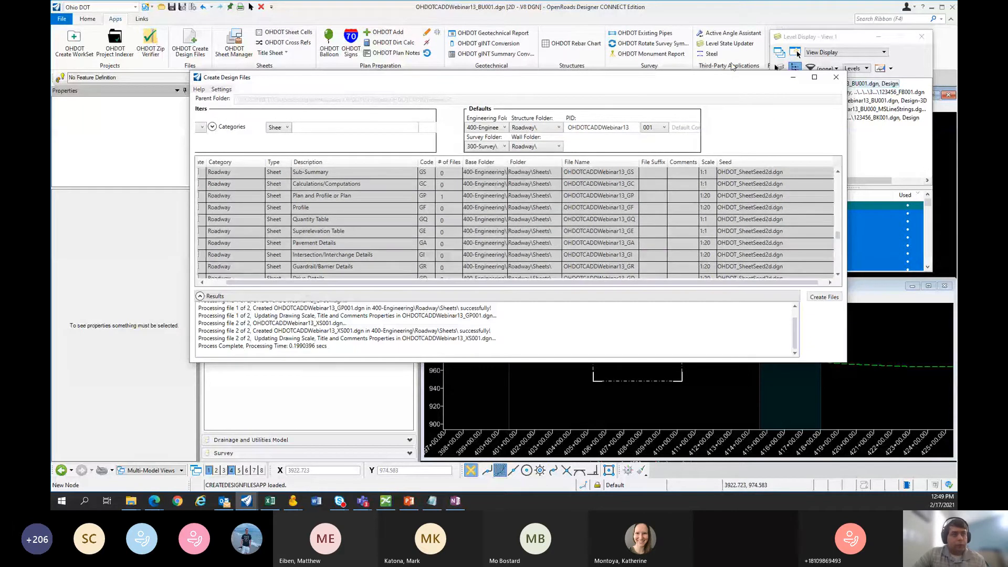
pyautogui.click(836, 77)
# Step: Open OHDOTCADDWebinar13_GP001.dgn from the workset's 400-Engineering\Roadway\Sheets folder
pyautogui.click(62, 18)
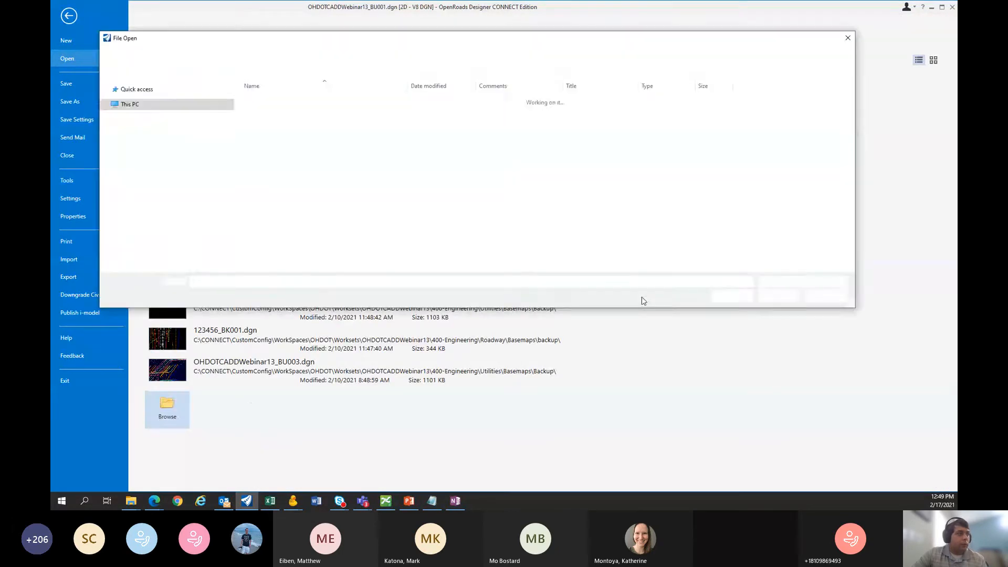
pyautogui.click(563, 54)
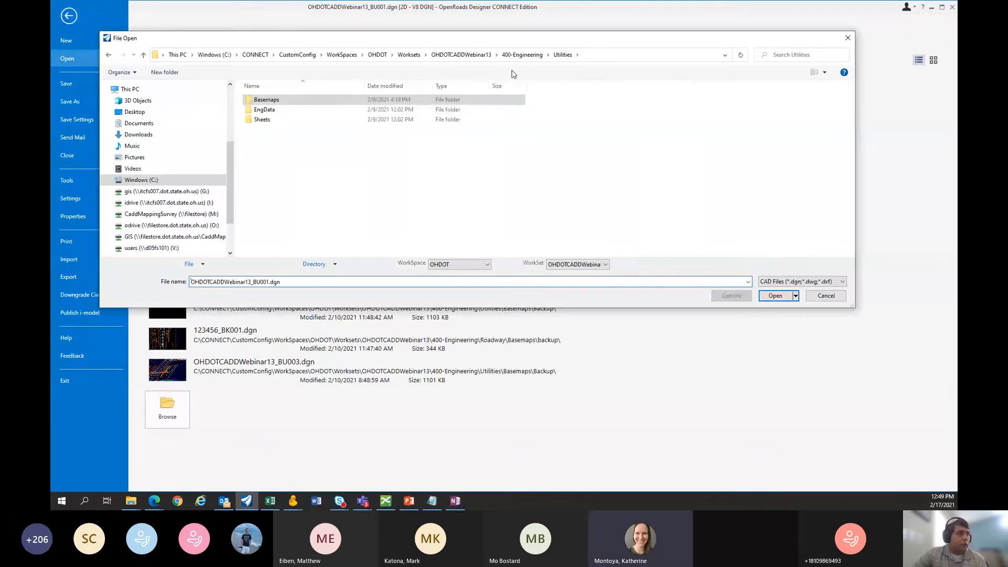
pyautogui.click(523, 54)
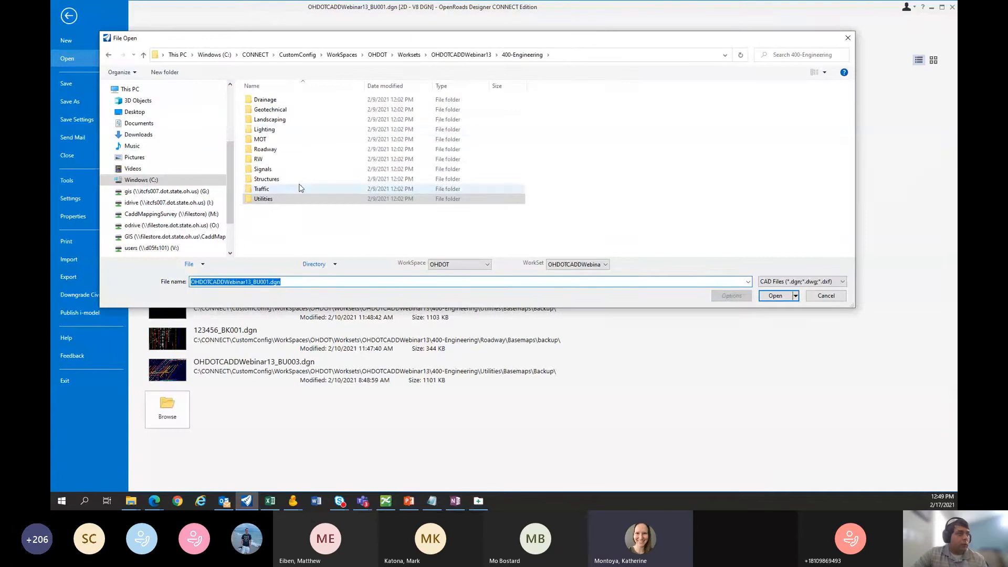
pyautogui.click(288, 150)
pyautogui.doubleClick(288, 151)
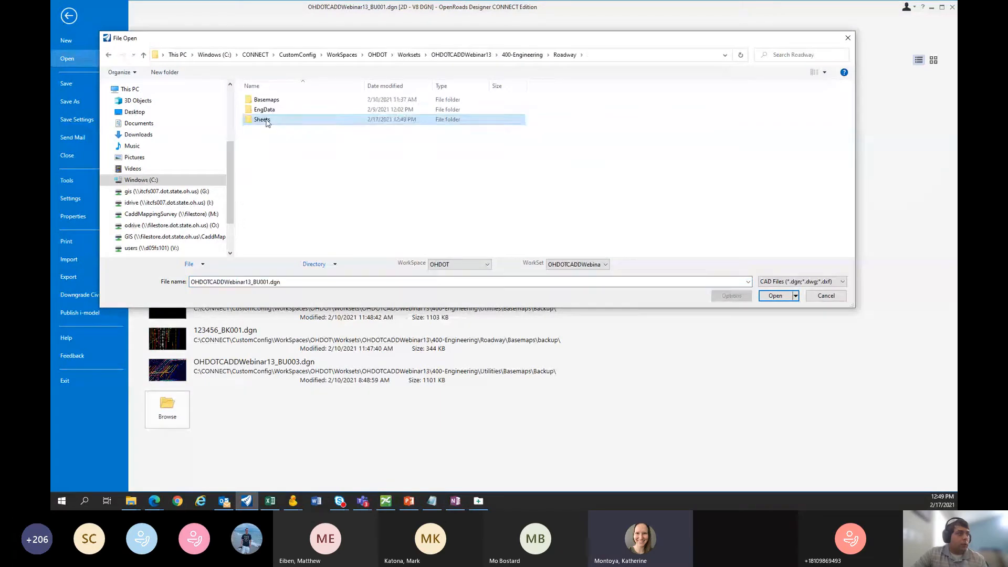
pyautogui.doubleClick(268, 119)
pyautogui.click(294, 109)
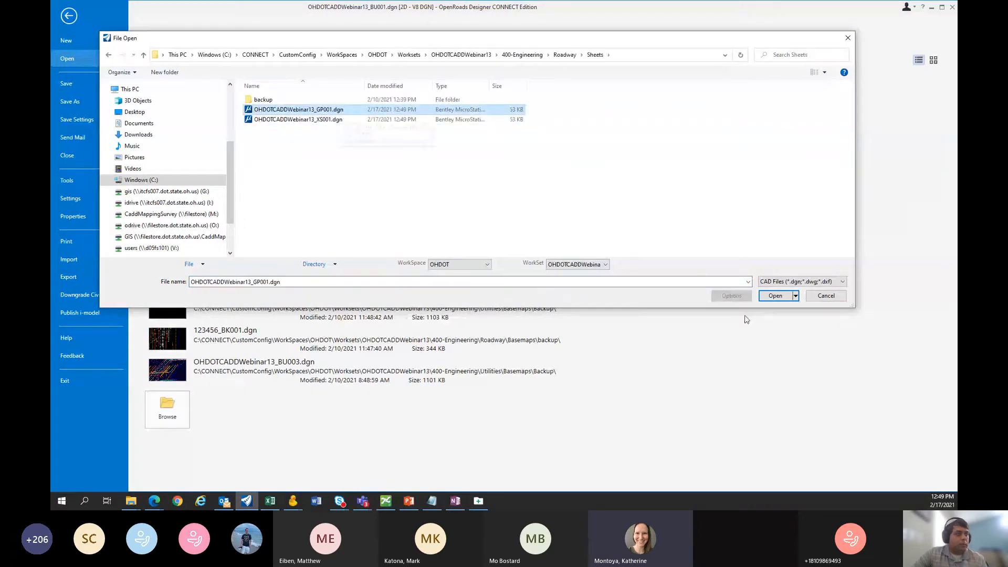
pyautogui.click(774, 297)
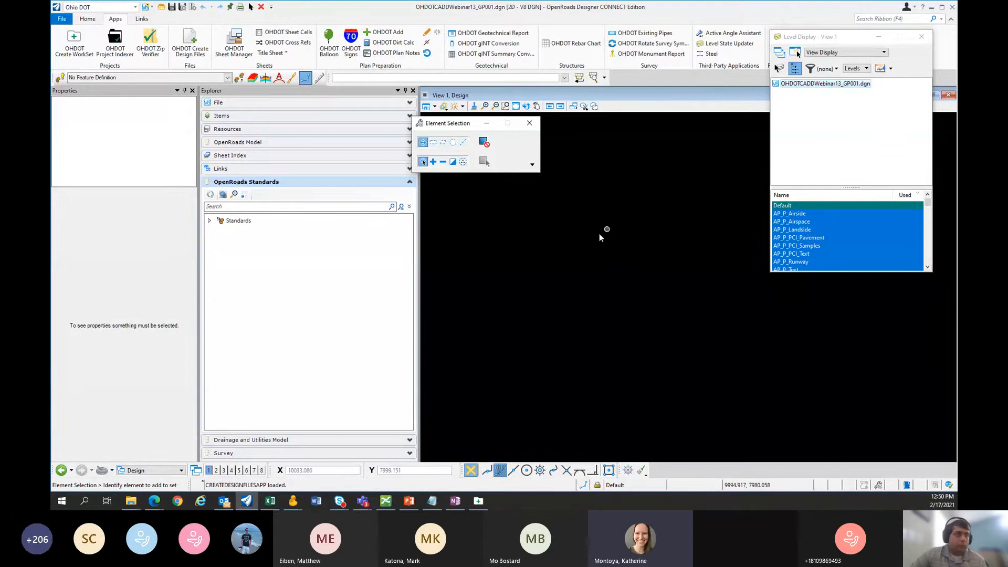
# Step: Attach the survey basemap 123456_FB001.dgn from the 300-Survey\Basemaps folder as a reference
pyautogui.click(87, 19)
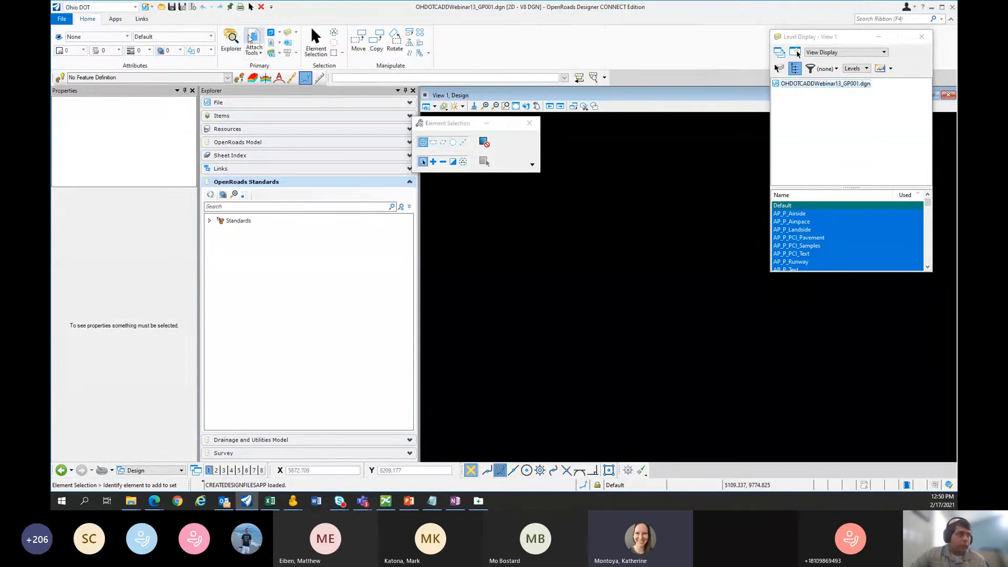
pyautogui.click(254, 37)
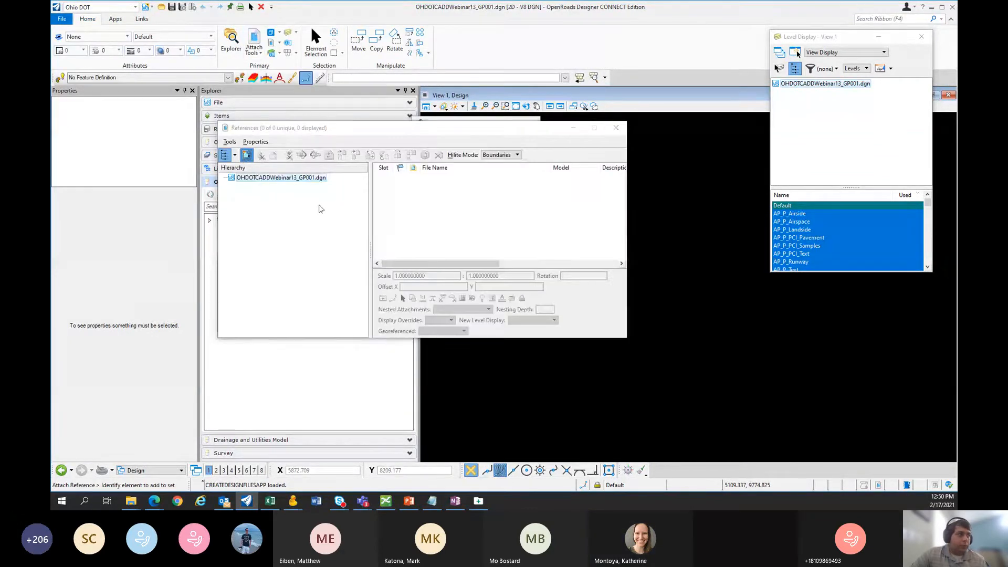
pyautogui.doubleClick(443, 192)
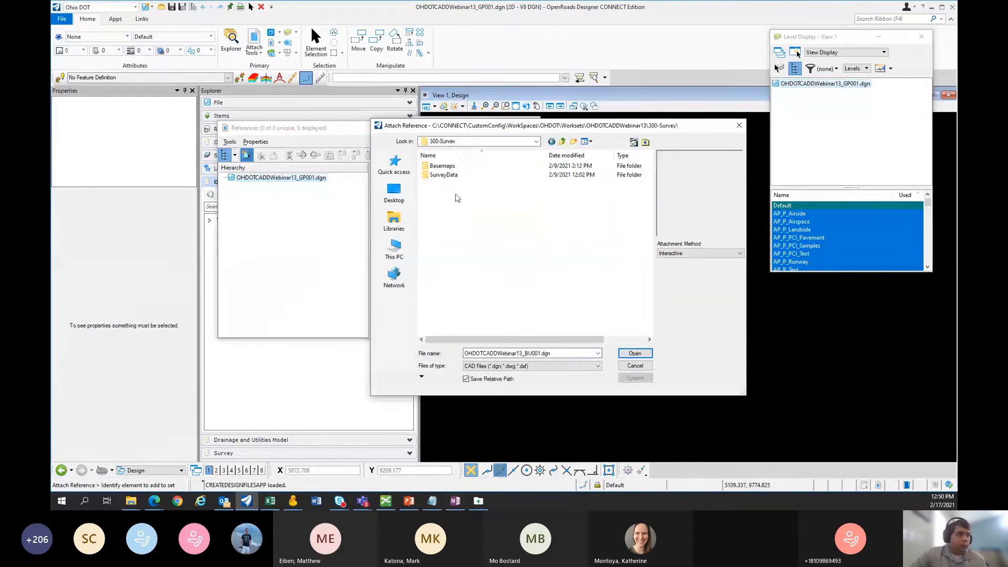
pyautogui.doubleClick(455, 166)
pyautogui.doubleClick(441, 164)
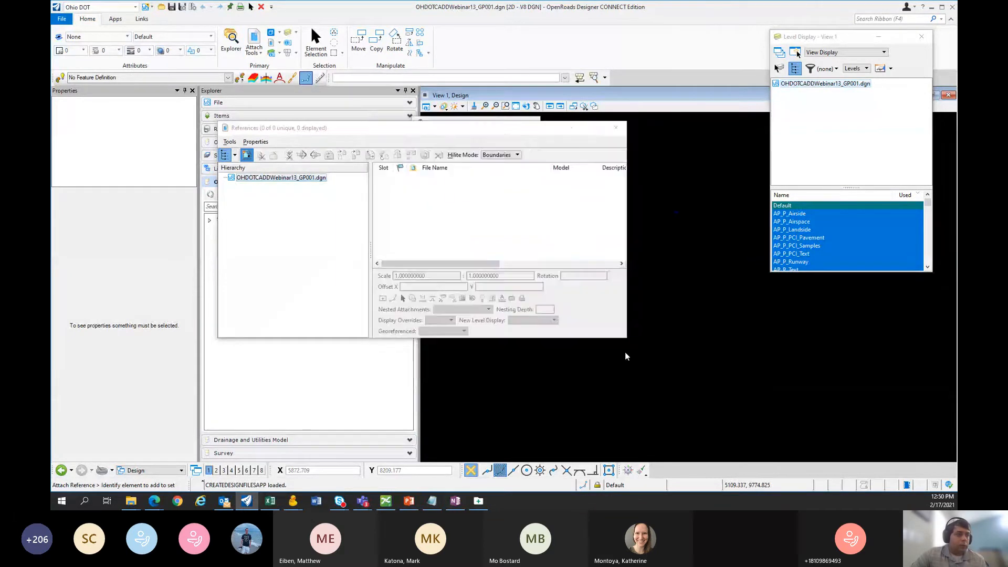
pyautogui.click(563, 321)
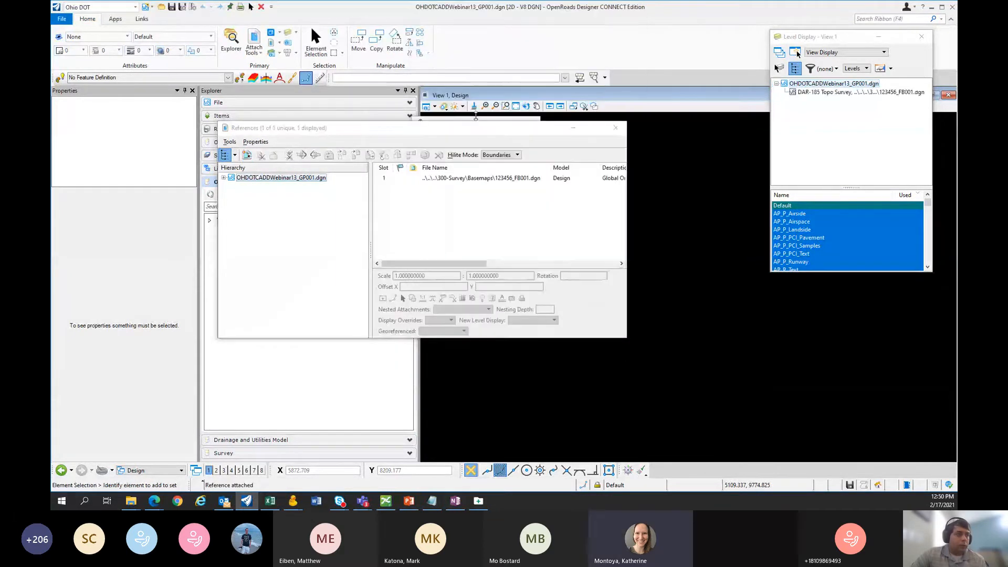
# Step: Fit the plan view and set the DAR-185 Topo Survey terrain as the active terrain model
pyautogui.click(516, 106)
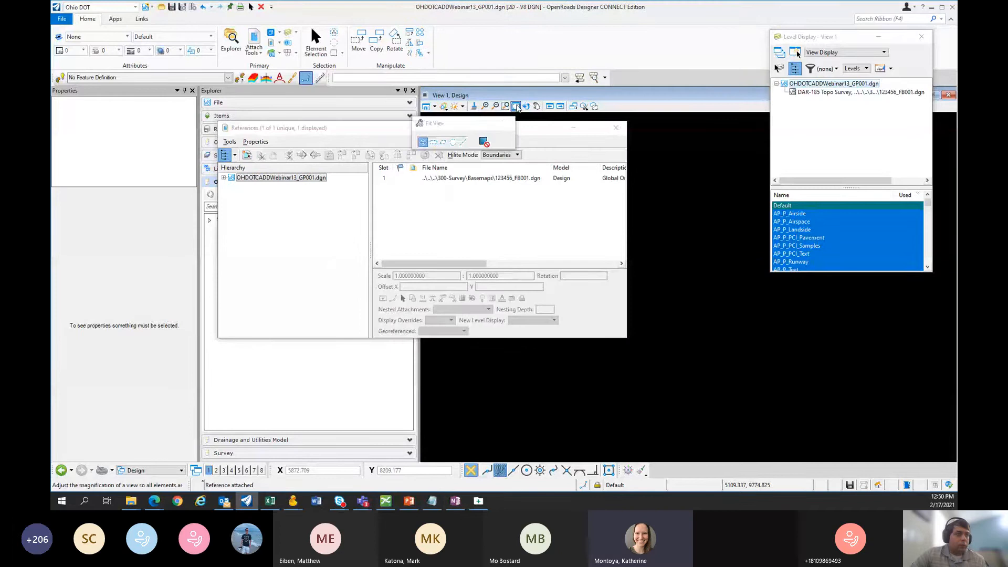
pyautogui.click(678, 257)
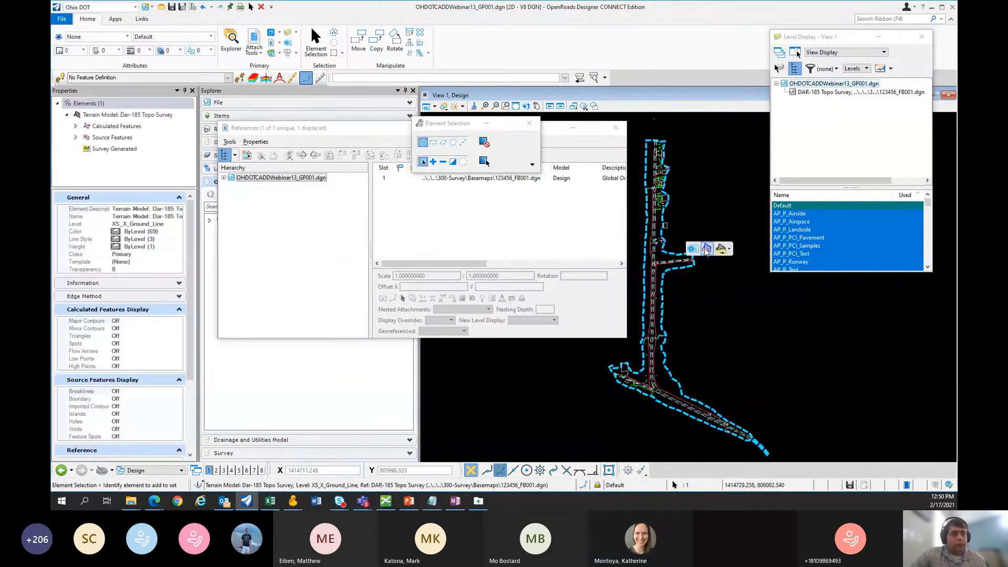
pyautogui.click(708, 249)
pyautogui.click(402, 218)
# Step: Attach 123456_BK001.dgn from the 400-Engineering\Roadway\Basemaps folder as a Coincident - World reference
pyautogui.click(246, 155)
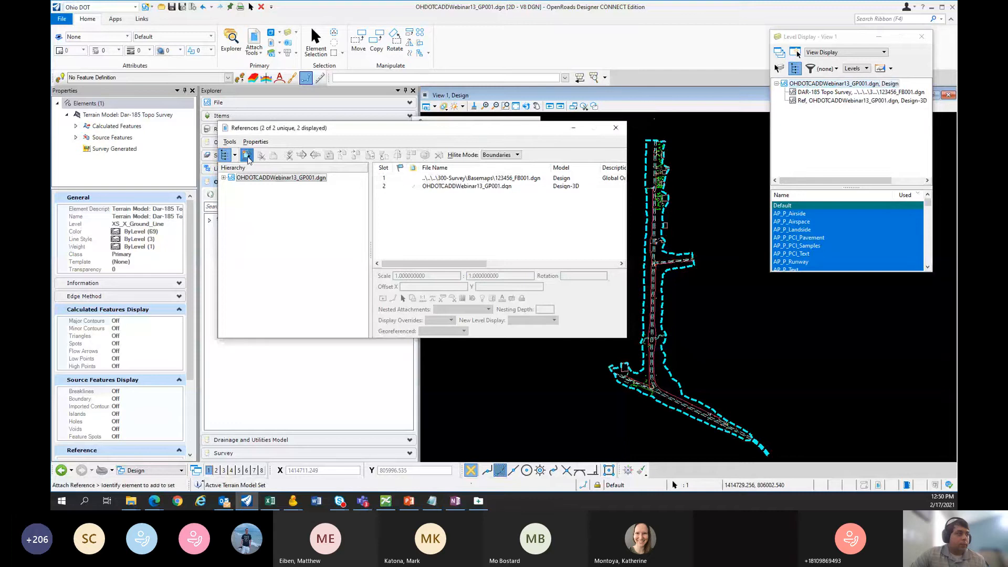
pyautogui.doubleClick(463, 203)
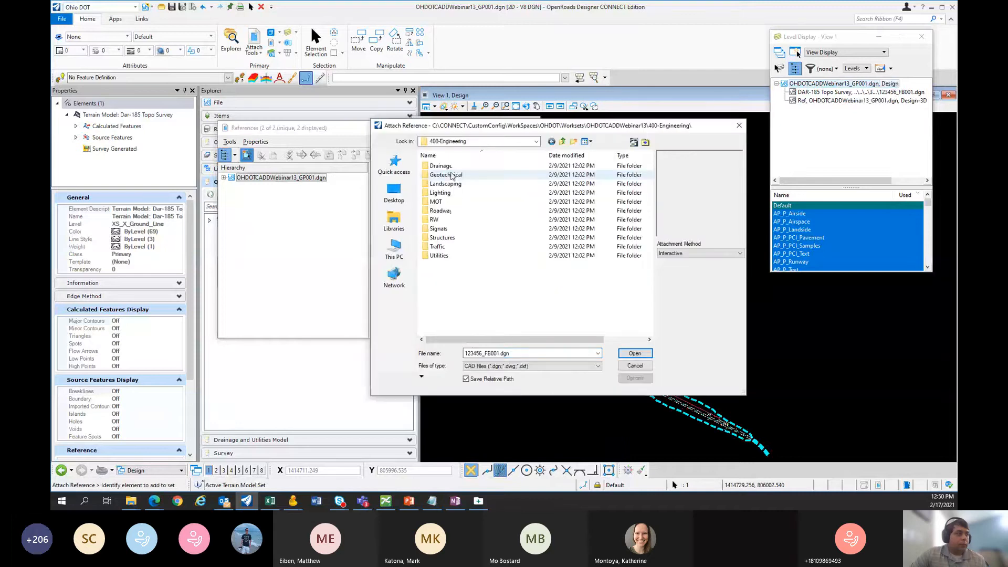
pyautogui.doubleClick(456, 210)
pyautogui.doubleClick(442, 183)
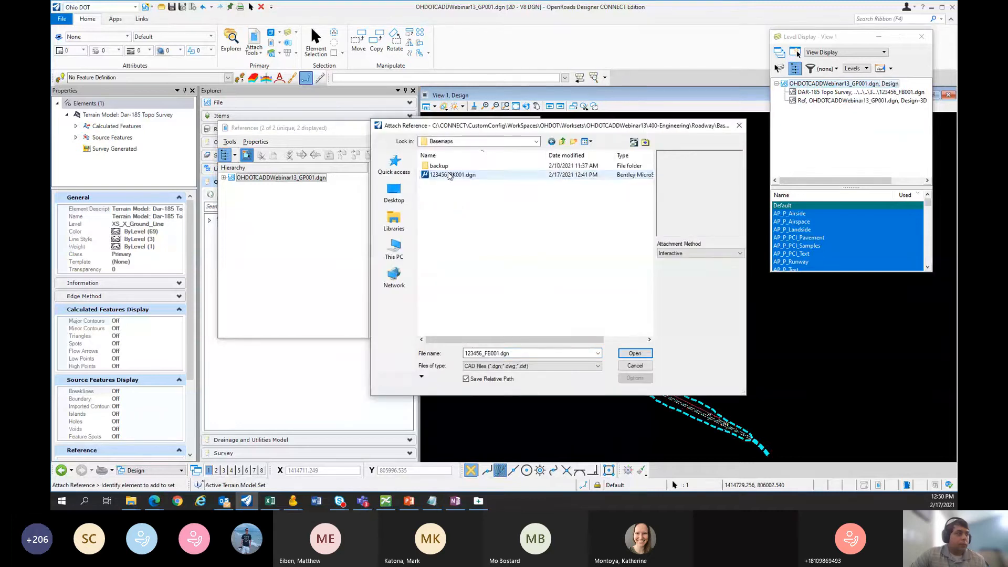
pyautogui.click(452, 175)
pyautogui.click(636, 354)
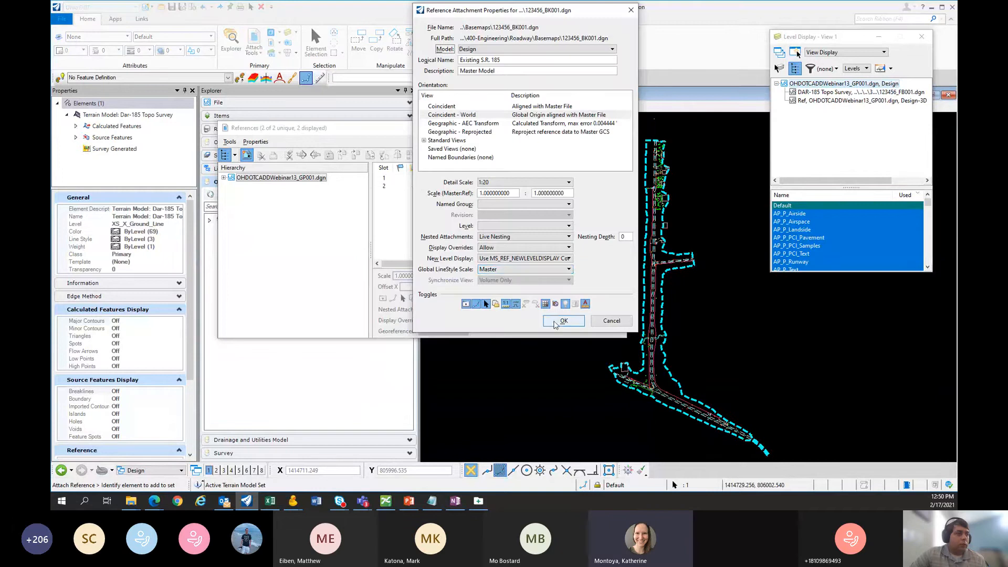
pyautogui.click(563, 321)
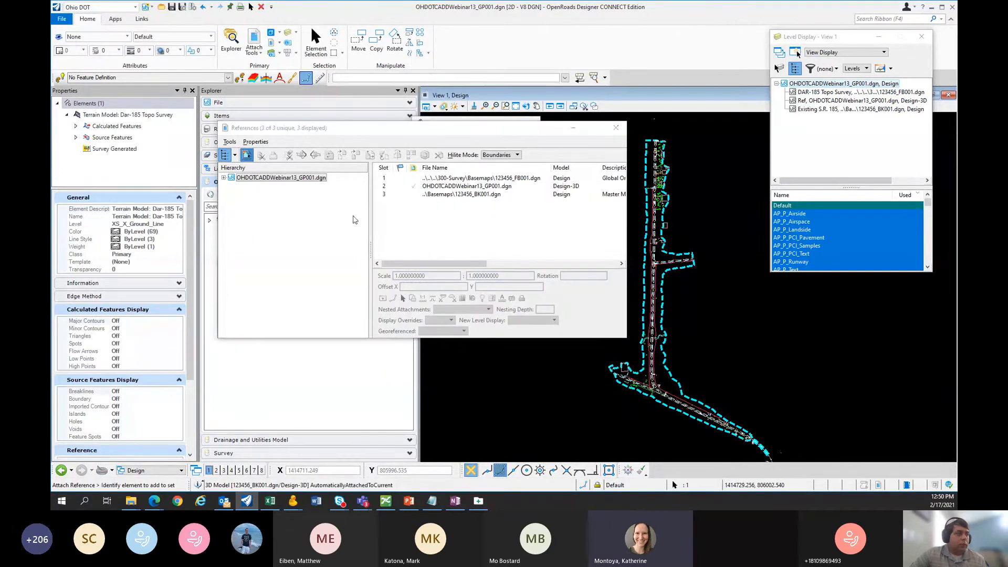
# Step: Attach OHDOTCADDWebinar13_BU001.dgn from the 400-Engineering\Utilities\Basemaps folder as a reference and close the References dialog
pyautogui.doubleClick(462, 202)
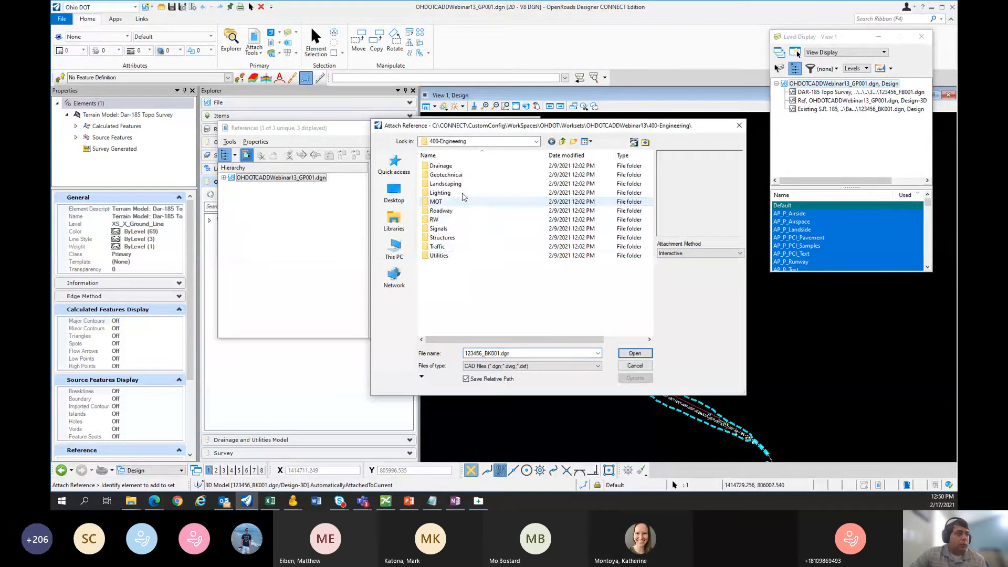
pyautogui.doubleClick(439, 256)
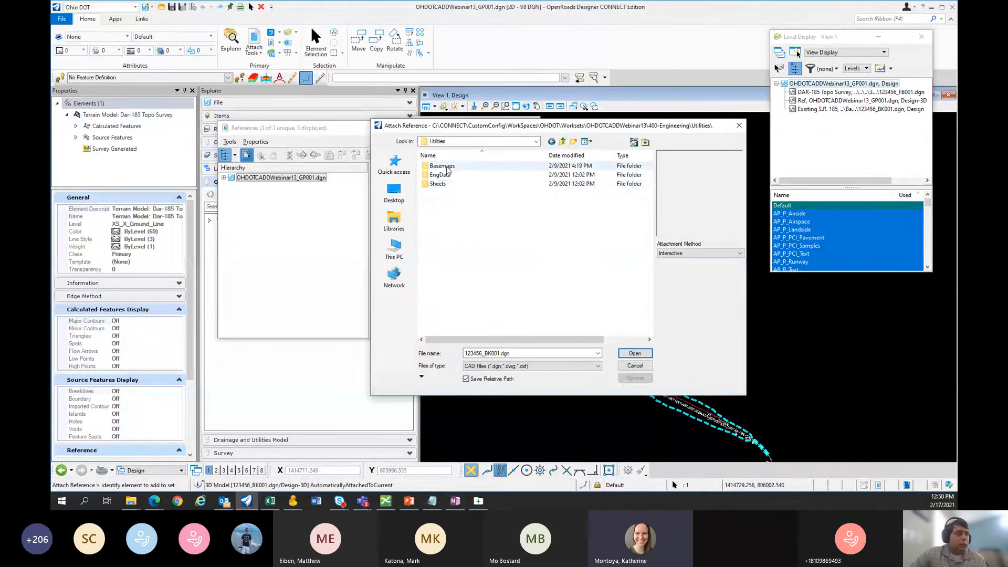
pyautogui.doubleClick(447, 167)
pyautogui.click(474, 193)
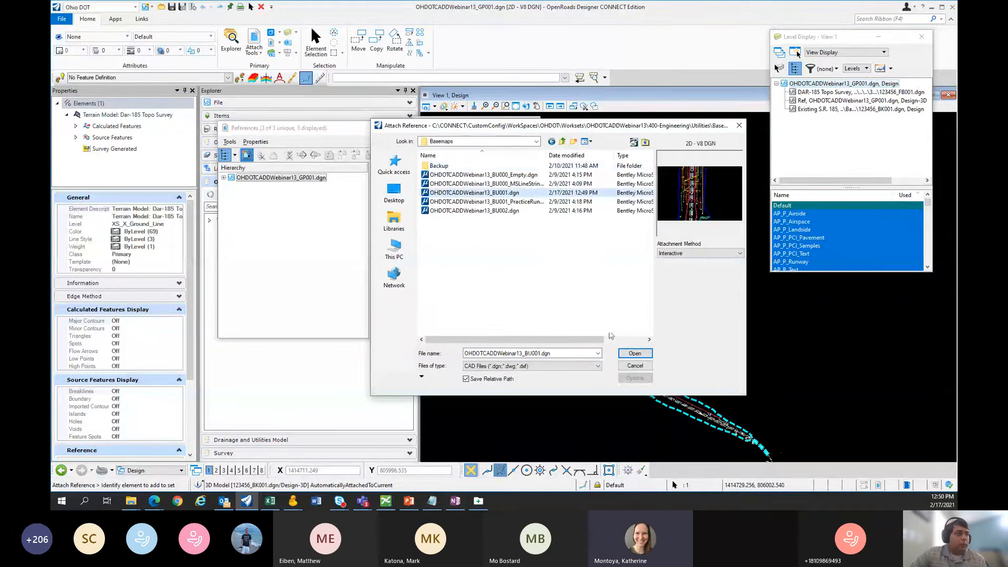
pyautogui.click(635, 353)
pyautogui.click(562, 321)
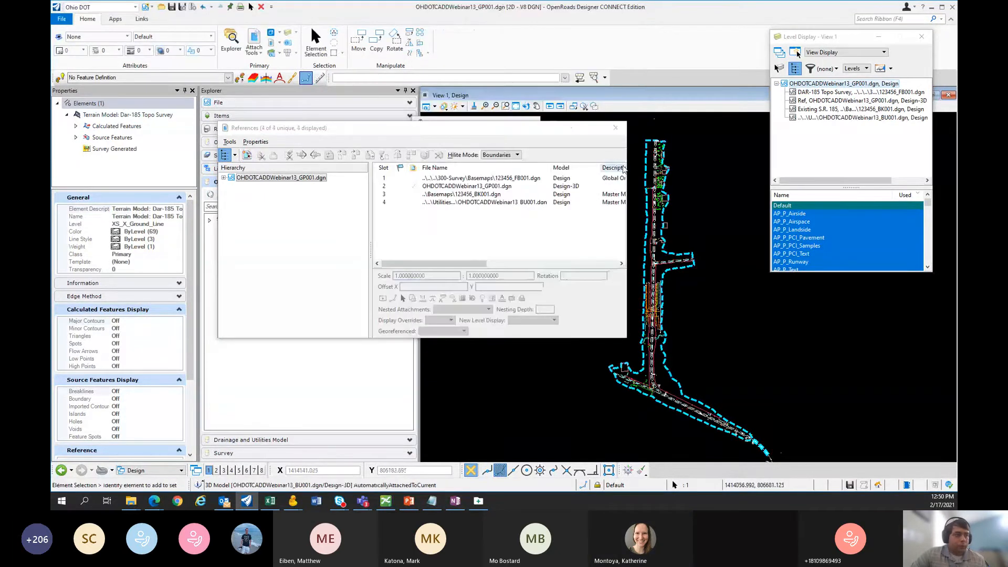
pyautogui.click(616, 128)
# Step: Open the CLX_S185 alignment's profile model in View 4 and frame the existing ground and utility lines
pyautogui.scroll(6, 611, 249)
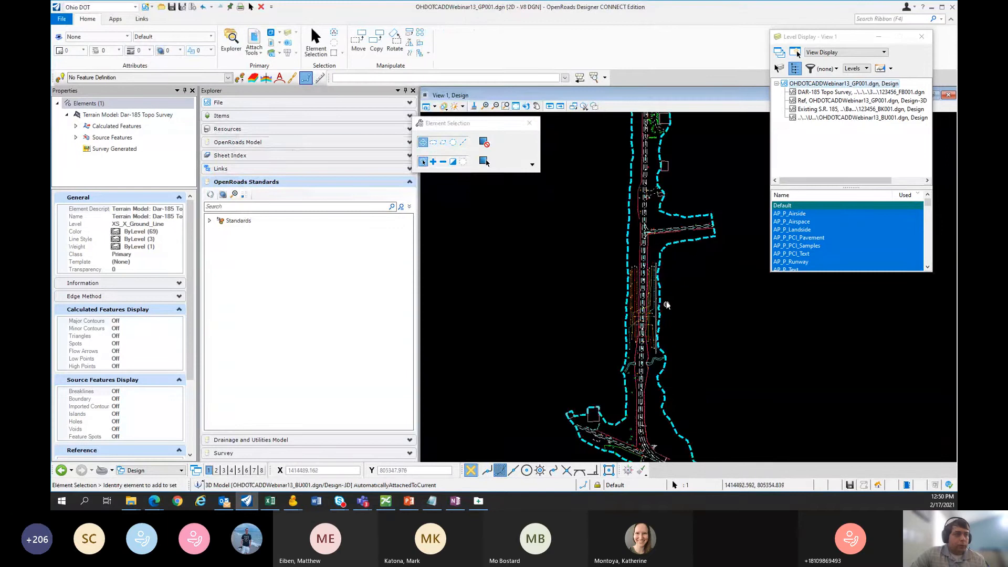
pyautogui.click(608, 252)
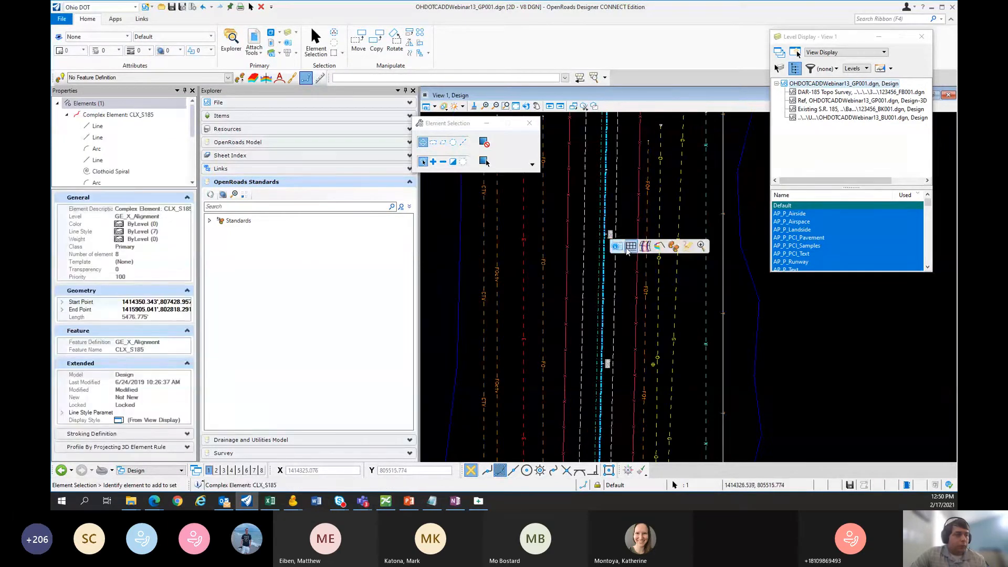
pyautogui.click(229, 470)
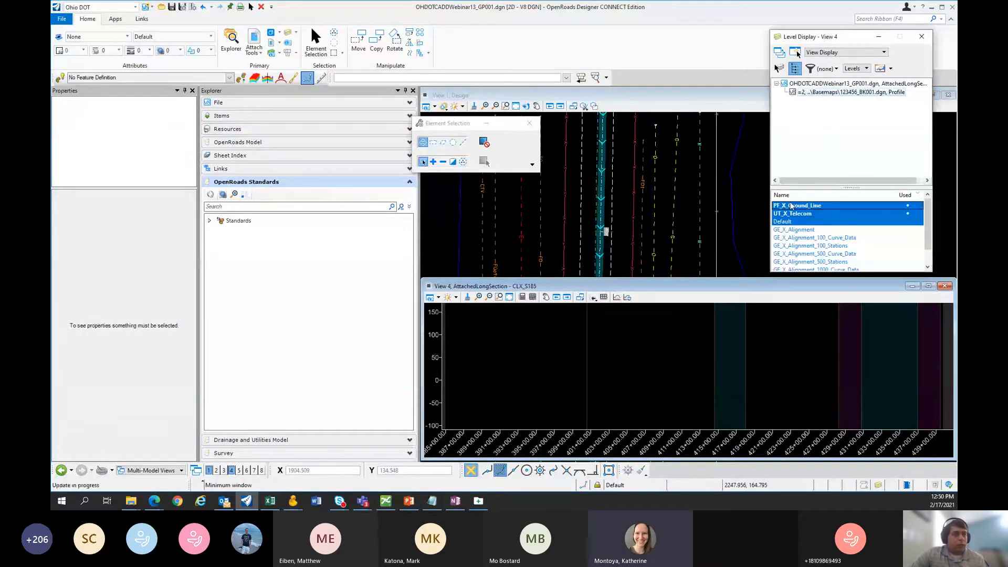
pyautogui.click(520, 298)
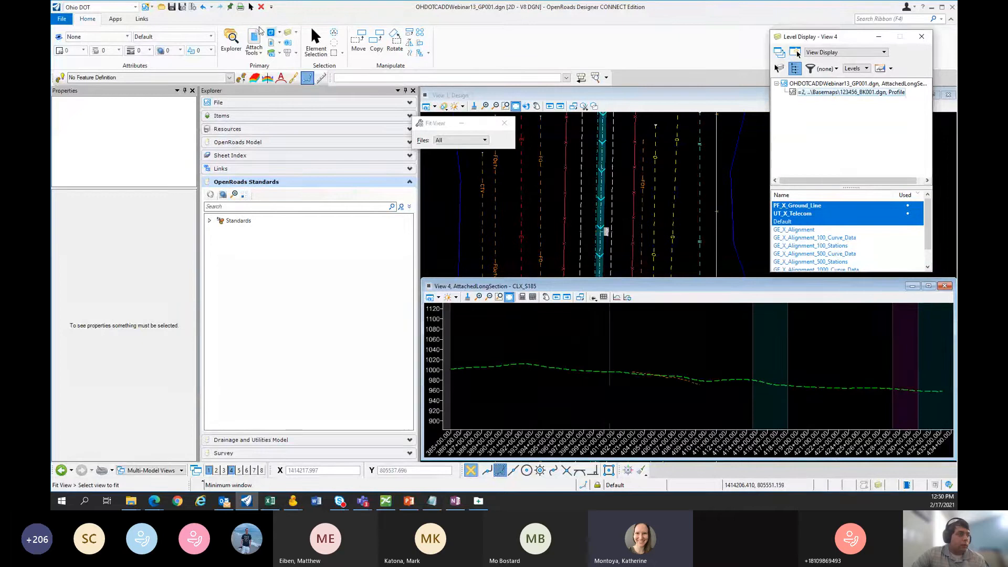
pyautogui.rightClick(718, 362)
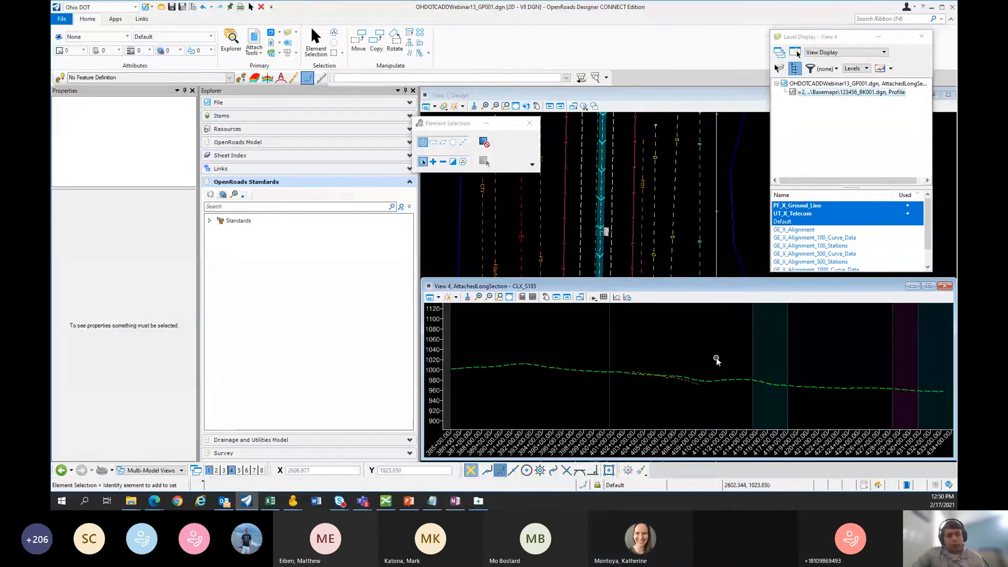
pyautogui.scroll(2, 641, 389)
pyautogui.moveTo(623, 375); pyautogui.dragTo(622, 375, button='middle')
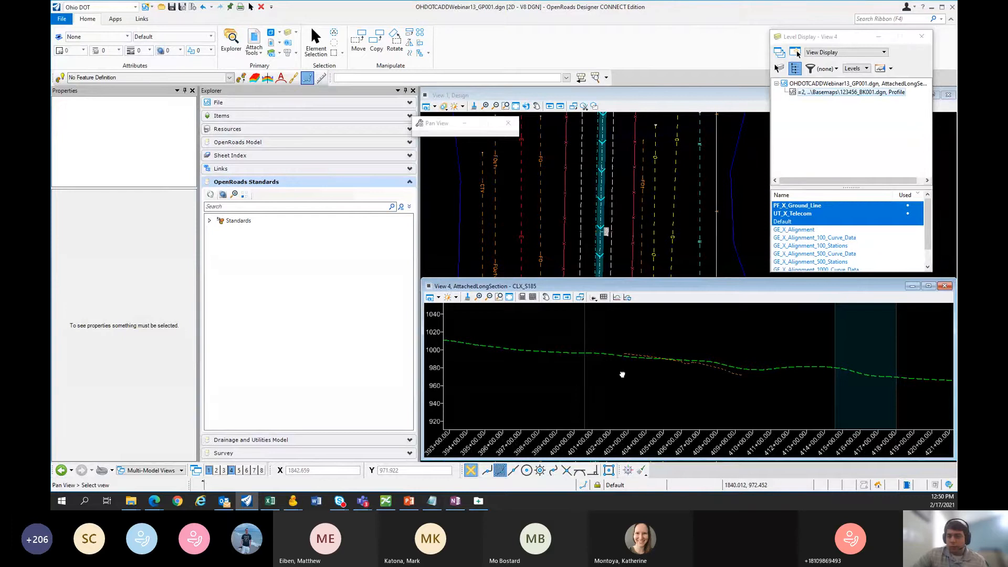
# Step: Bring the OHDOTCADDWebinar13_BU001.dgn profile into the CLX_S185 profile view as a reference and inspect its utility lines
pyautogui.moveTo(623, 375); pyautogui.dragTo(580, 365, button='middle')
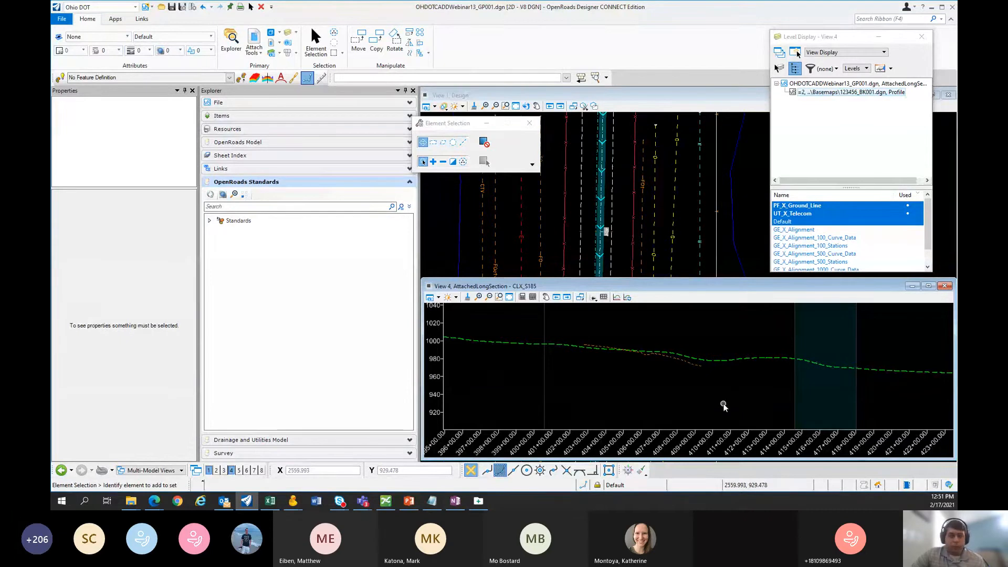
pyautogui.scroll(2, 651, 362)
pyautogui.scroll(2, 655, 358)
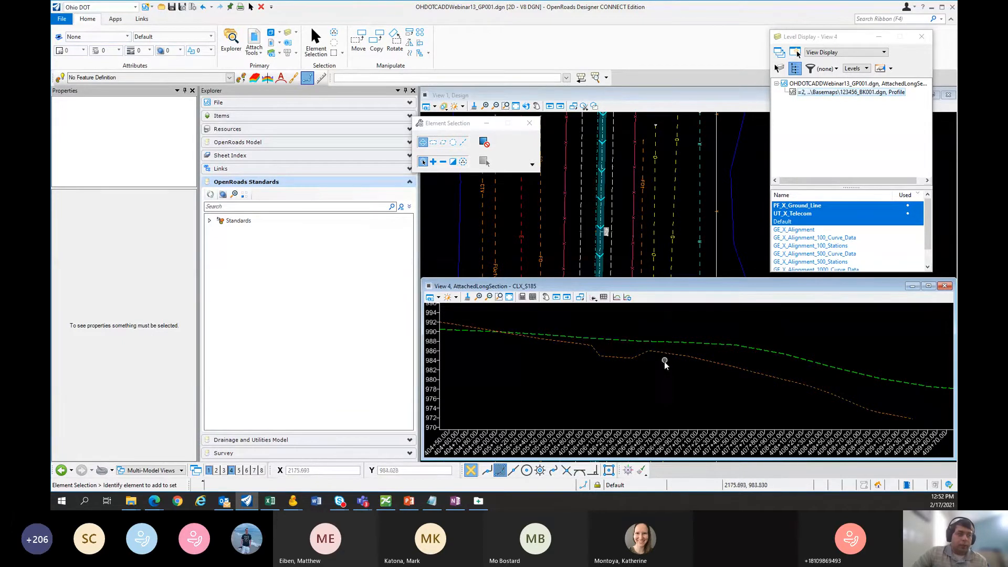
pyautogui.click(617, 298)
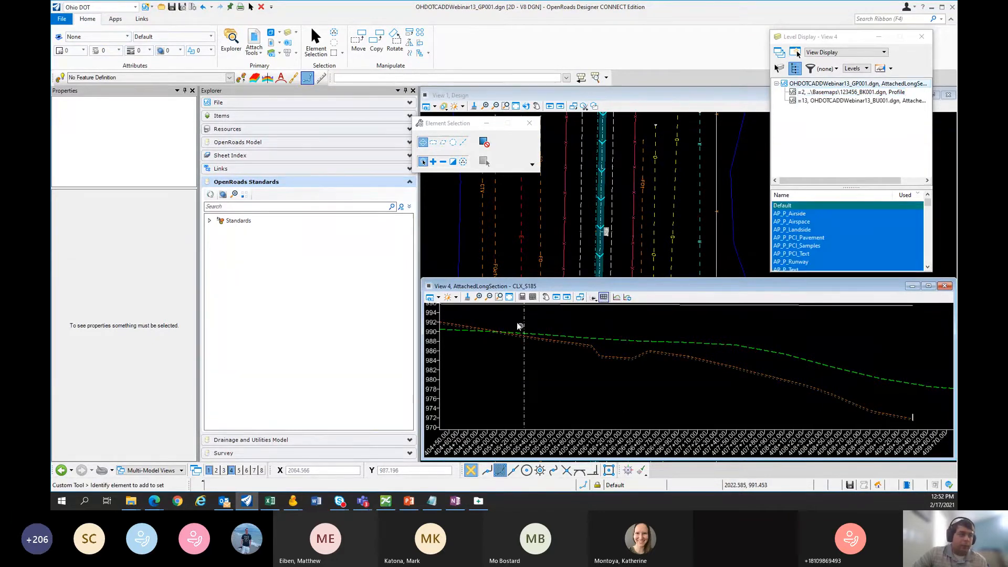
pyautogui.scroll(2, 609, 362)
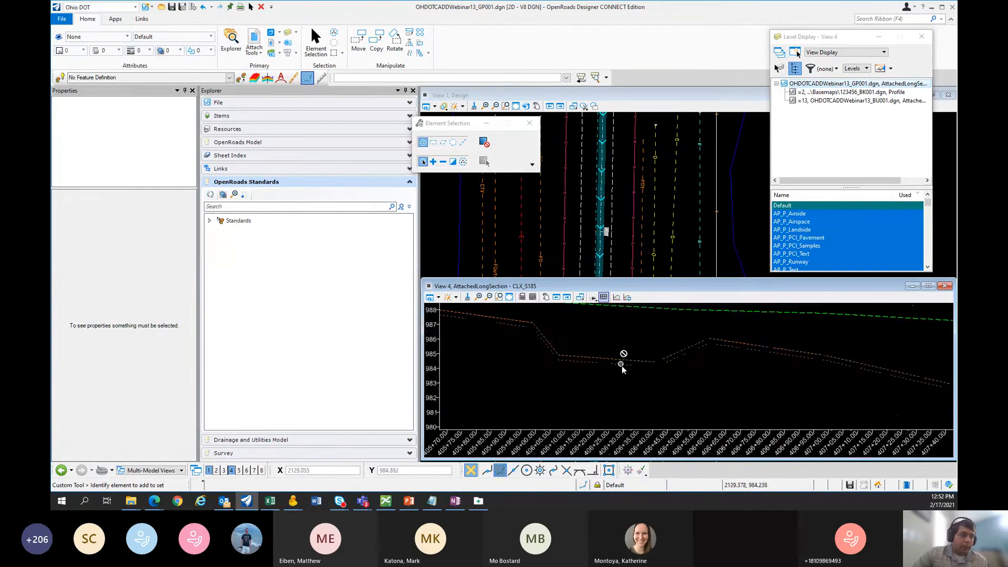
pyautogui.scroll(-2, 622, 364)
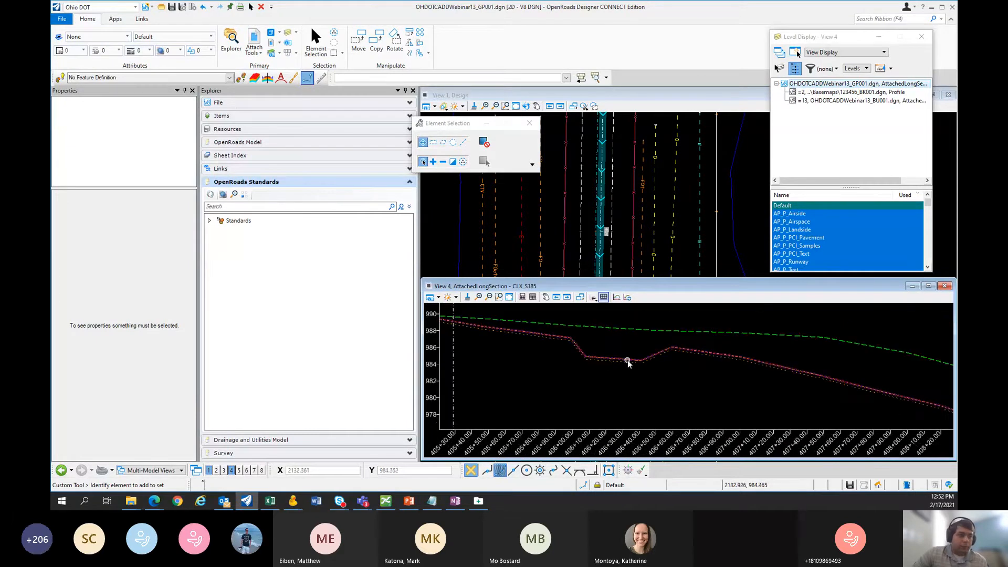
pyautogui.scroll(-2, 625, 368)
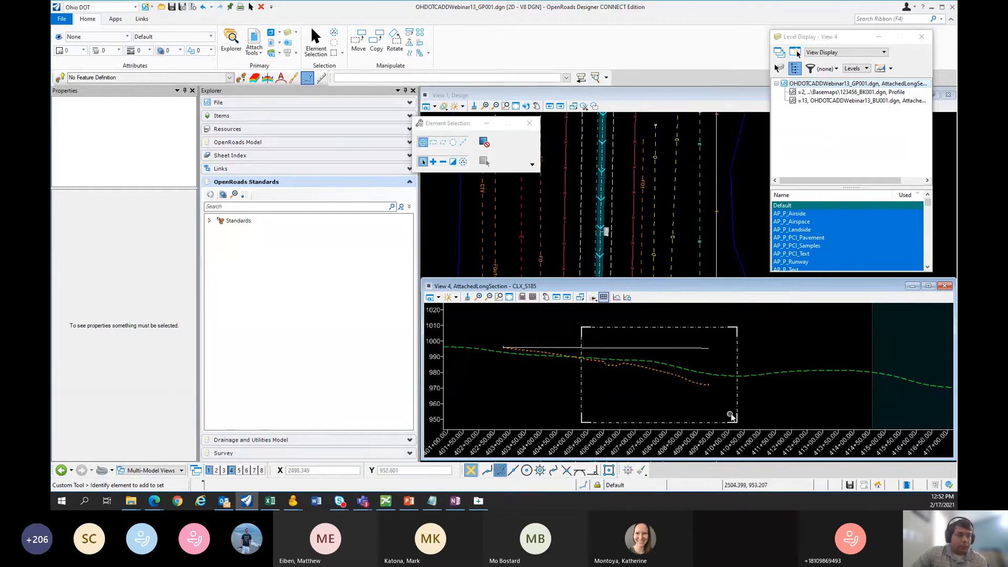
pyautogui.scroll(2, 601, 387)
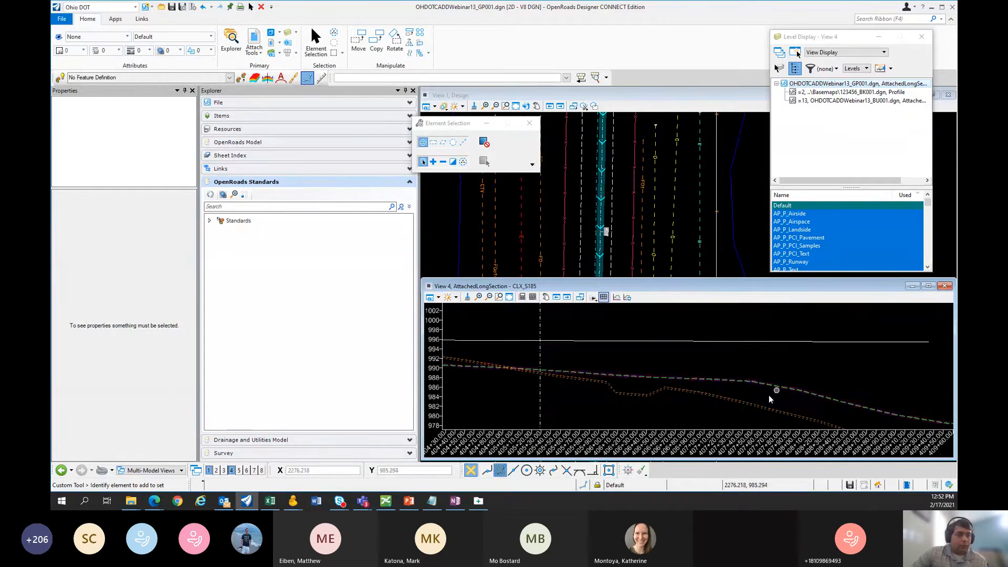
pyautogui.scroll(-1, 675, 409)
pyautogui.moveTo(671, 411); pyautogui.dragTo(632, 336, button='middle')
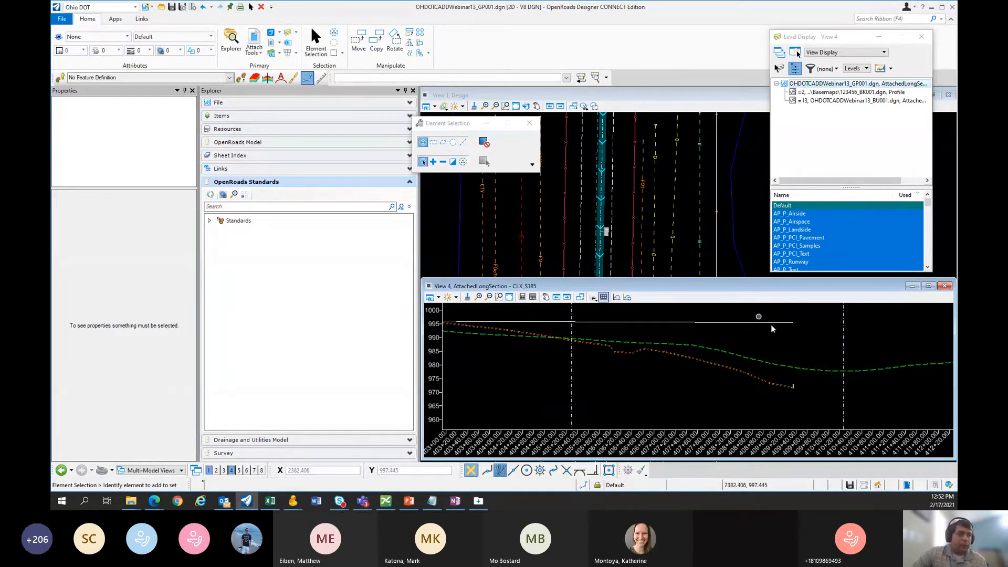
# Step: Open the References dialog for the CLX_S185 profile model and review the basemap attachments in its hierarchy
pyautogui.click(111, 10)
pyautogui.click(112, 9)
pyautogui.click(264, 40)
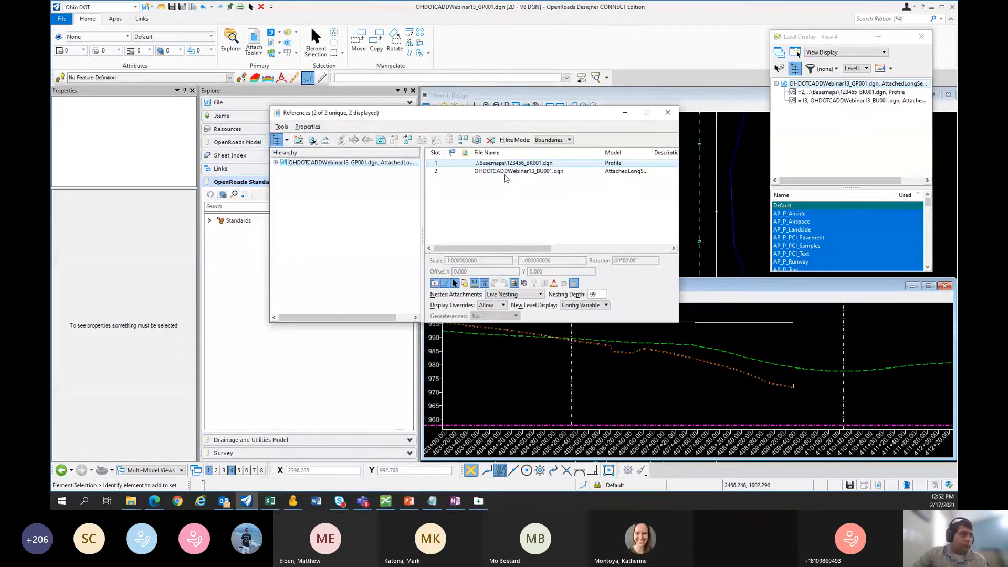
pyautogui.click(504, 173)
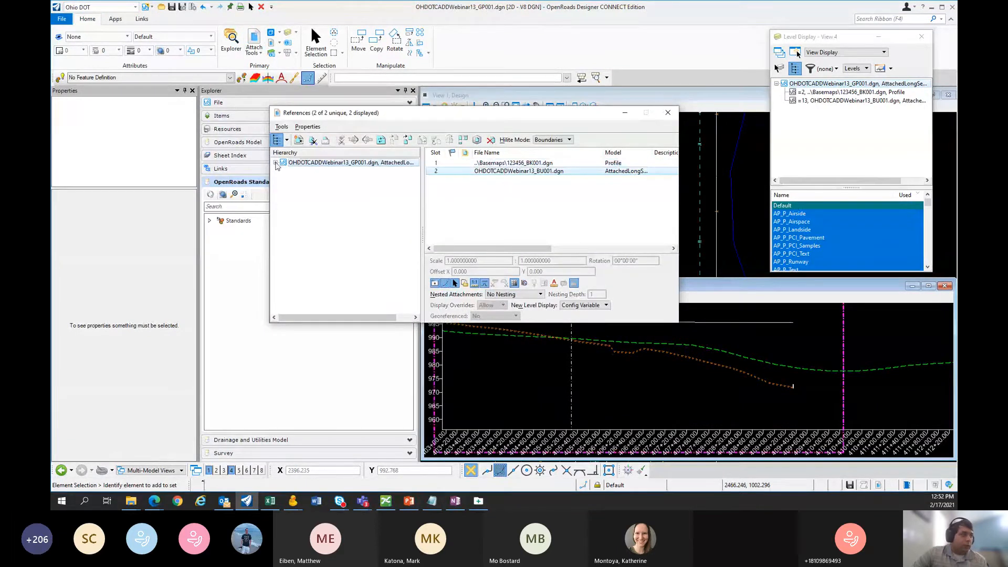
pyautogui.click(276, 163)
pyautogui.click(346, 180)
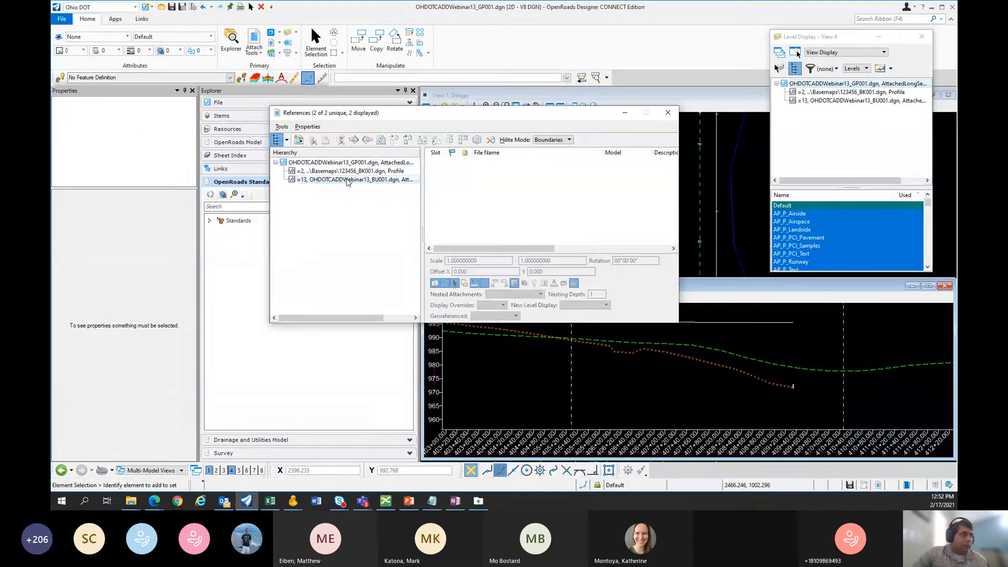
pyautogui.click(352, 163)
pyautogui.click(380, 172)
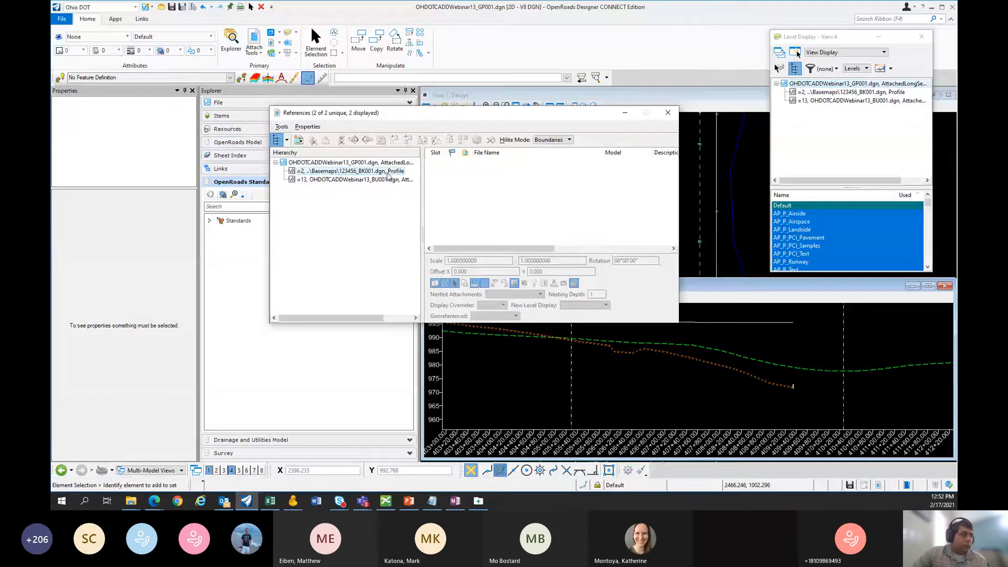
pyautogui.click(387, 180)
pyautogui.click(331, 171)
pyautogui.moveTo(547, 114); pyautogui.dragTo(480, 66)
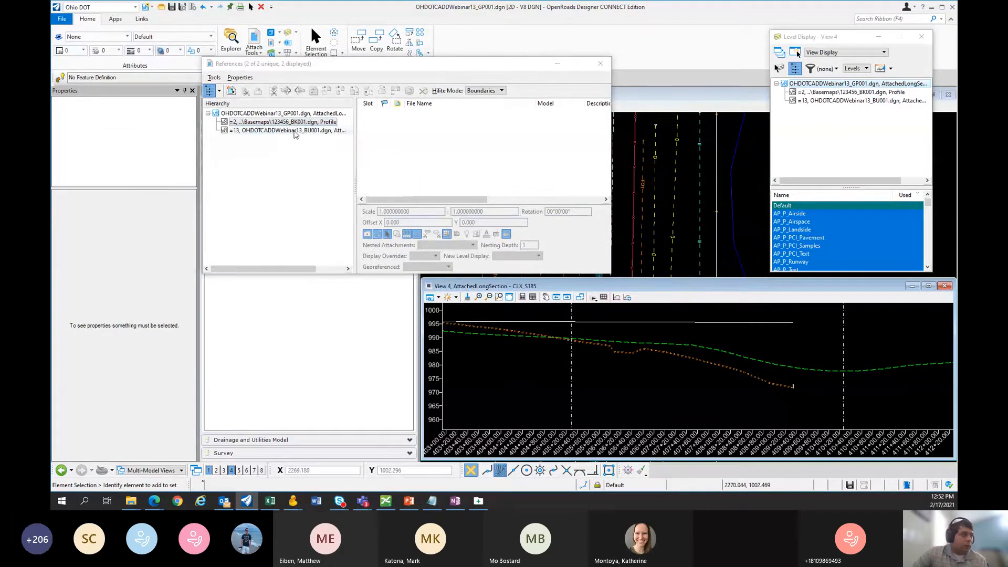
pyautogui.click(297, 131)
pyautogui.click(317, 113)
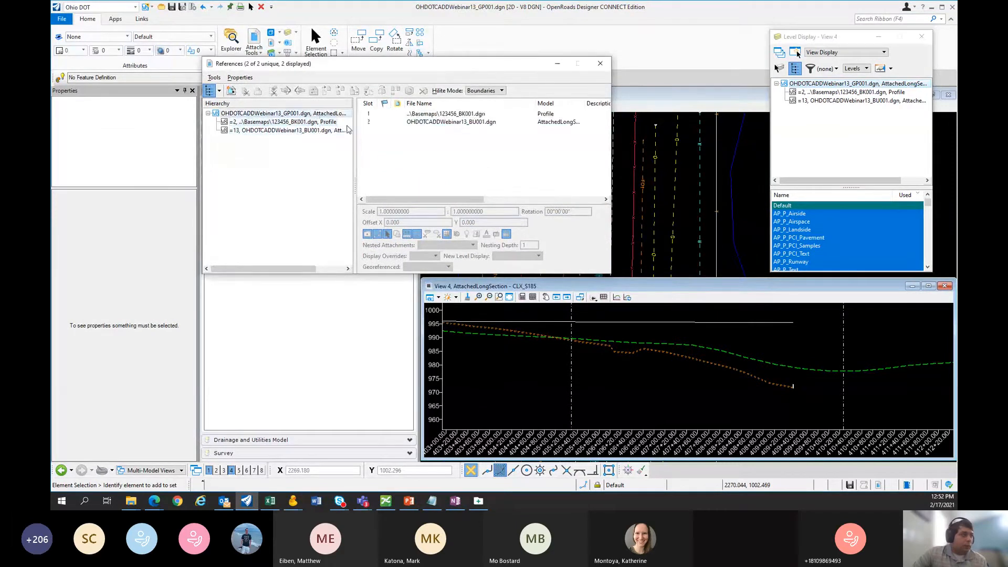
# Step: Set nested attachments of the OHDOTCADDWebinar13_BU001.dgn profile reference to Live Nesting and close the References dialog
pyautogui.click(499, 122)
pyautogui.click(448, 245)
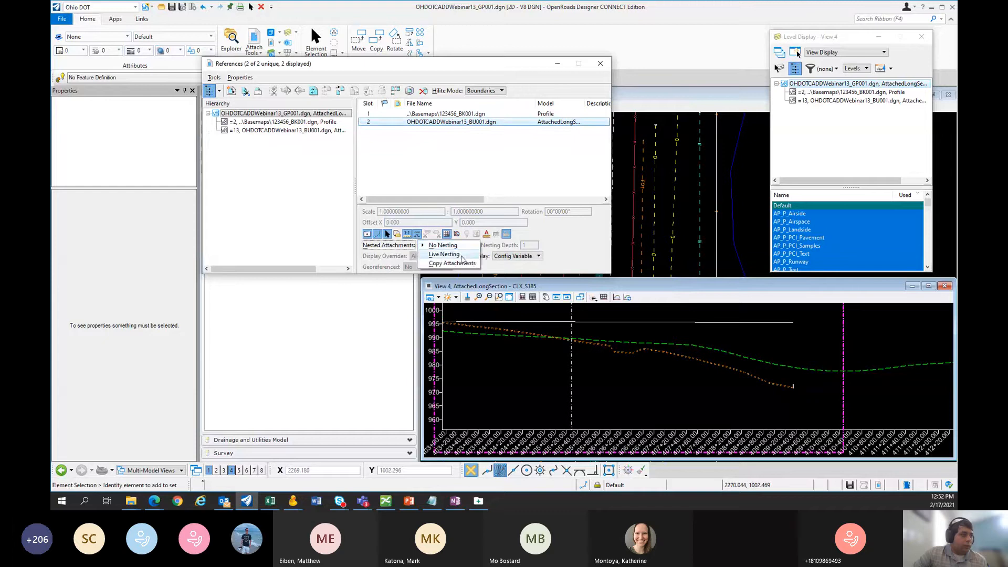
pyautogui.click(439, 258)
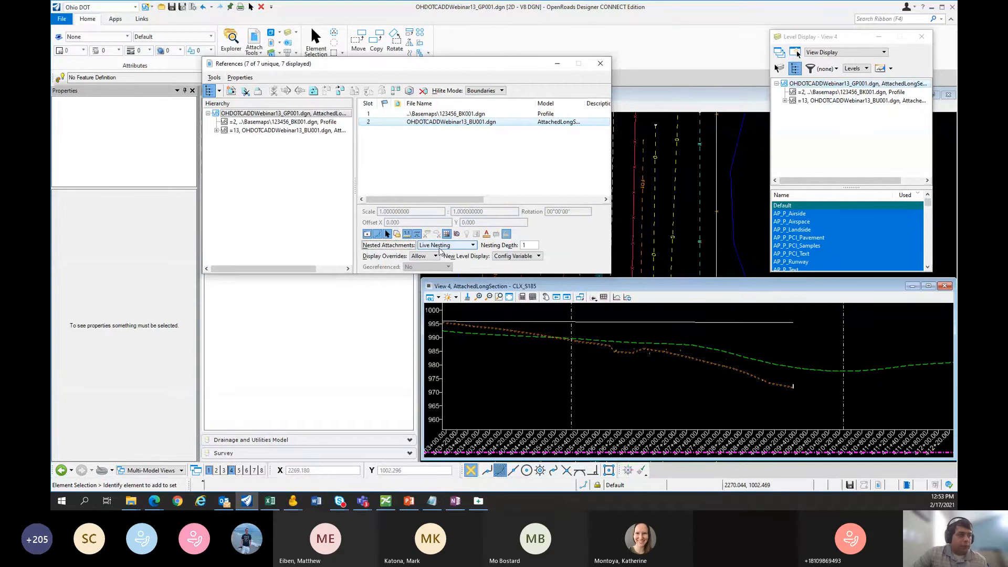
pyautogui.click(600, 63)
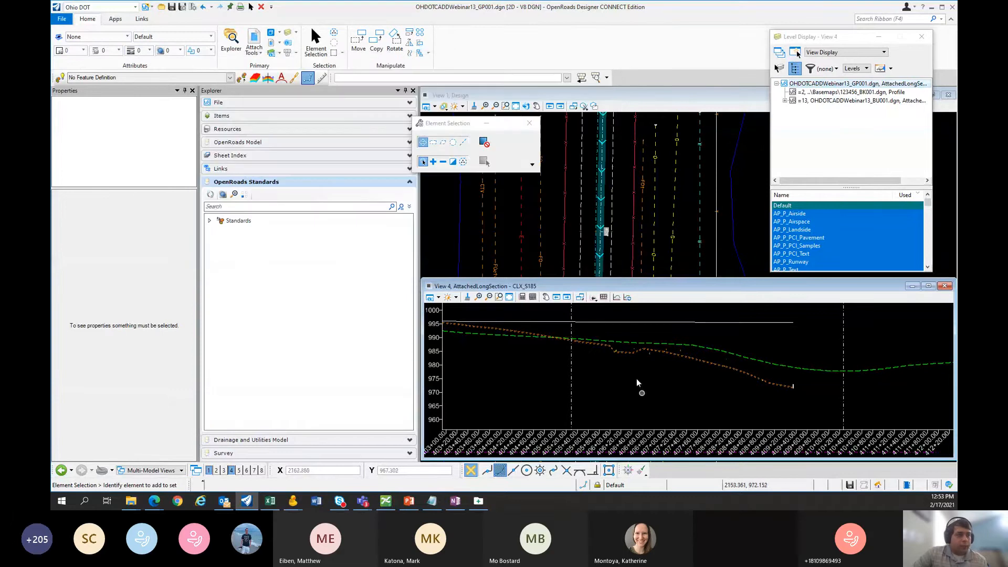
# Step: Check the nested utility elements in the CLX_S185 profile and save the file settings
pyautogui.scroll(2, 630, 354)
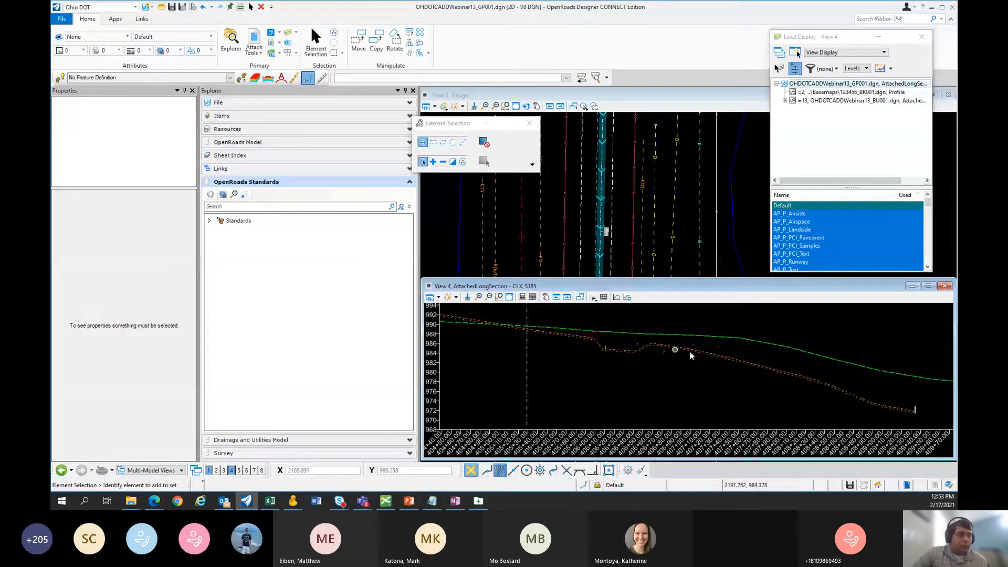
pyautogui.scroll(-2, 603, 371)
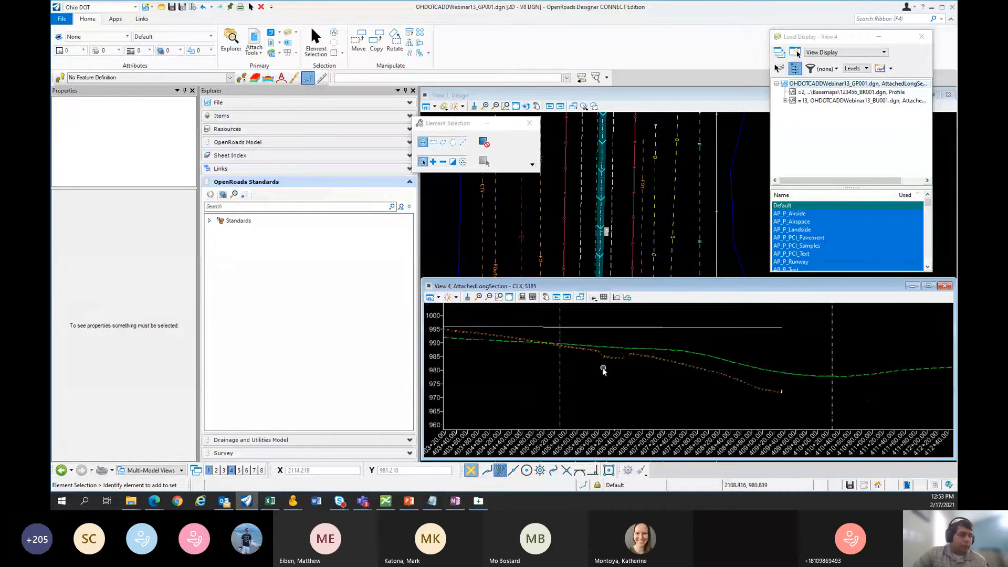
pyautogui.scroll(-2, 604, 371)
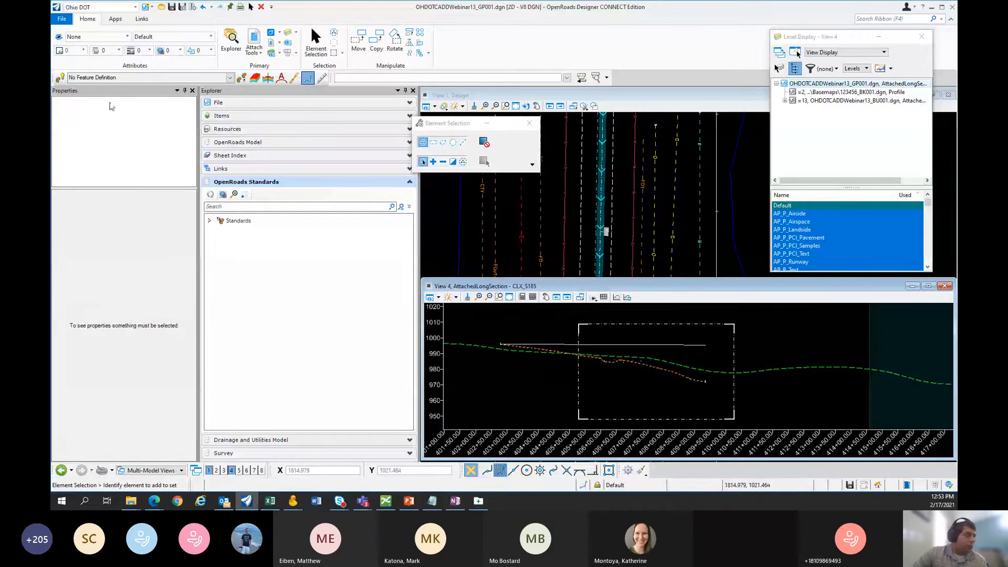
pyautogui.click(182, 8)
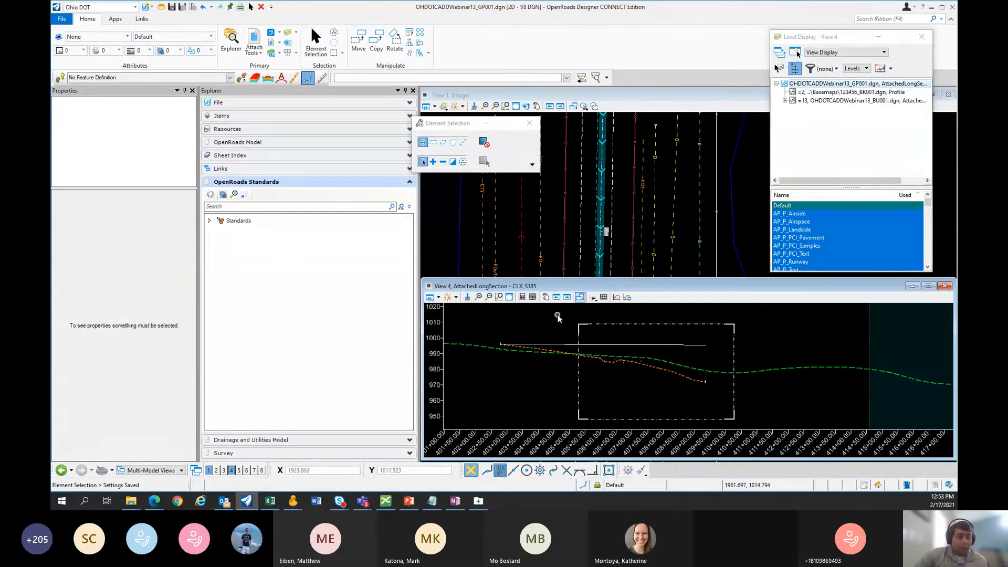
# Step: Examine the utility lines and crossings below the existing ground line in the CLX_S185 profile
pyautogui.scroll(2, 643, 369)
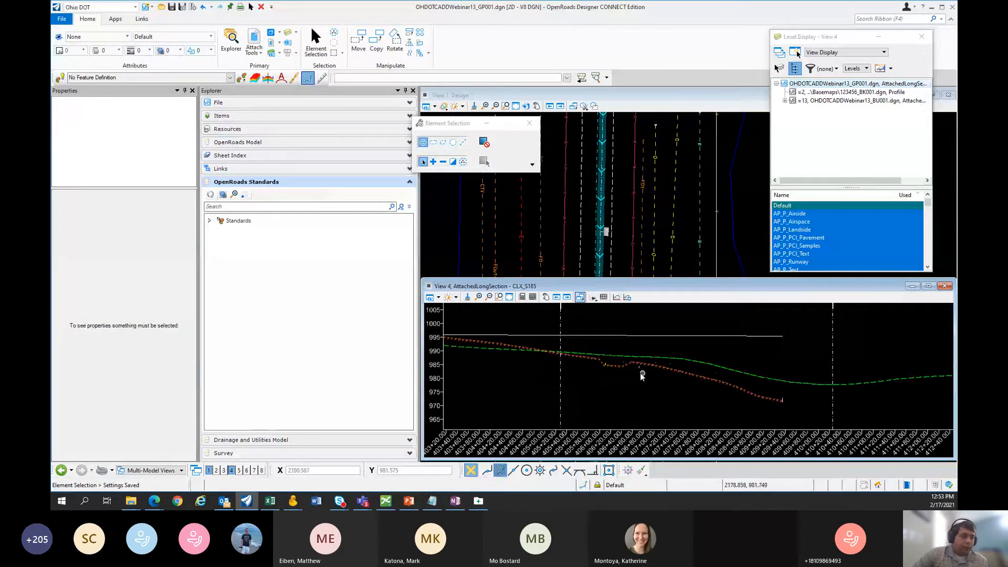
pyautogui.scroll(3, 642, 375)
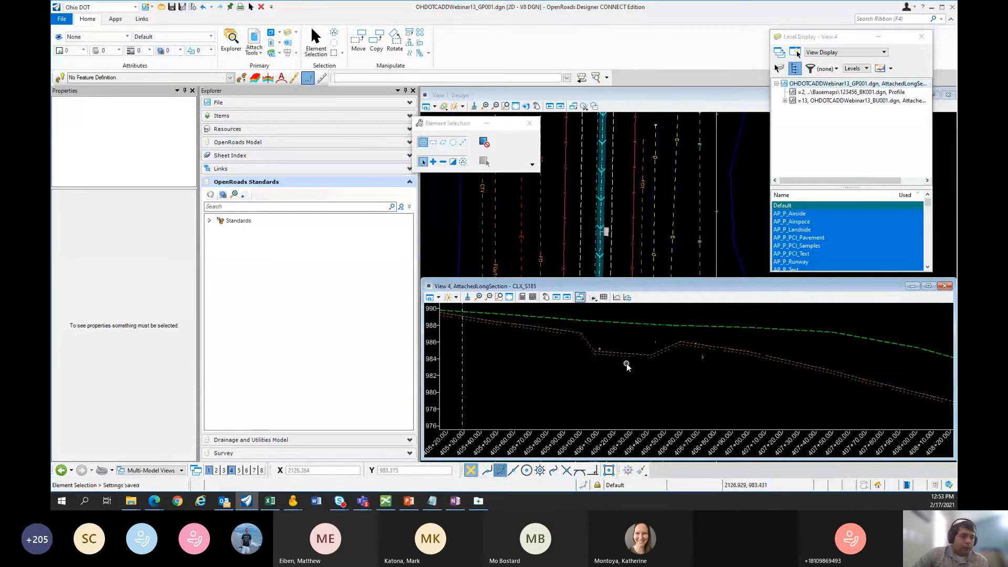
pyautogui.scroll(2, 630, 363)
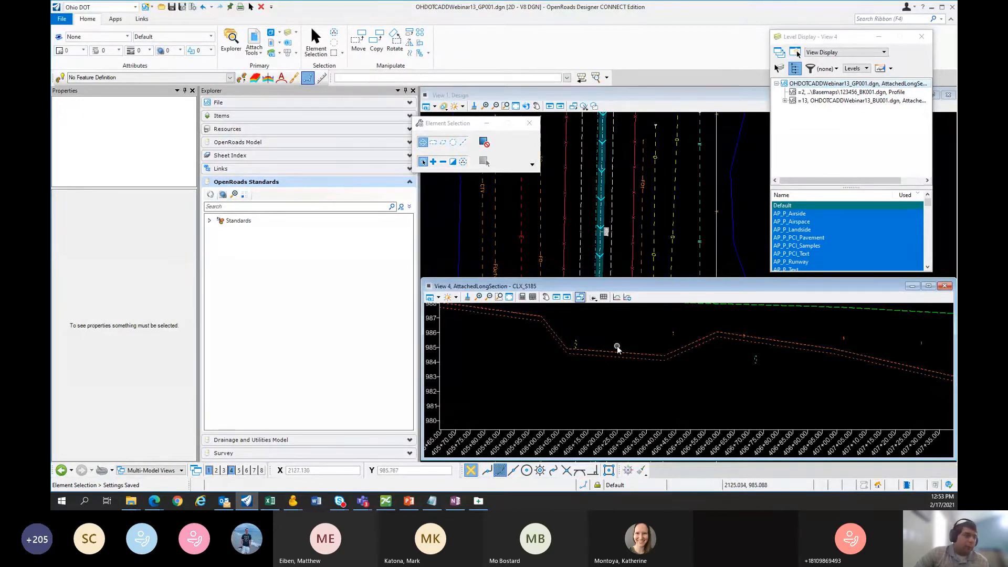
pyautogui.scroll(-4, 618, 350)
pyautogui.moveTo(812, 38); pyautogui.dragTo(815, 38)
pyautogui.scroll(-3, 630, 355)
pyautogui.moveTo(640, 333); pyautogui.dragTo(617, 340, button='middle')
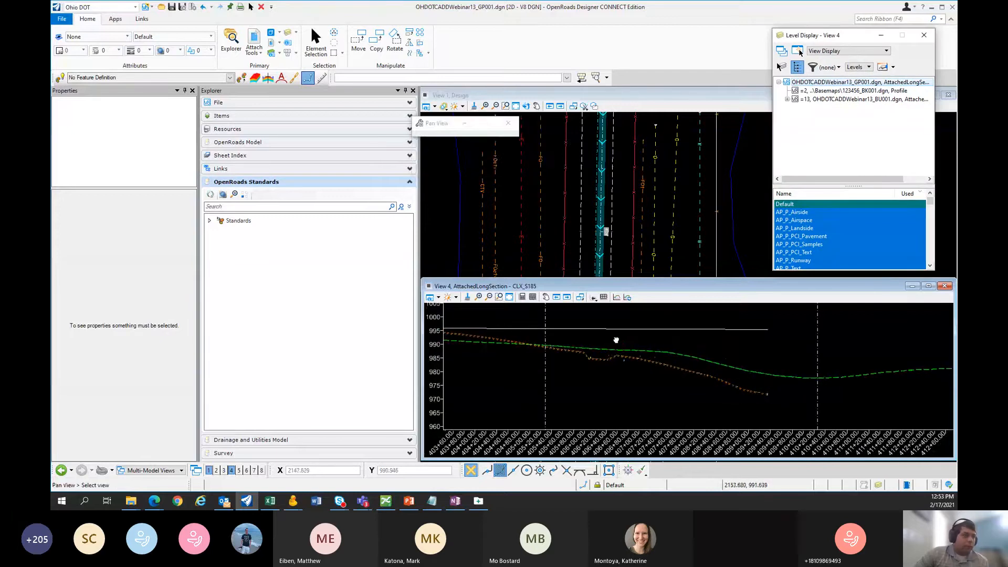
# Step: Switch to the OpenRoads Drawing Production workflow and start placing a Civil Plan named boundary in the plan view
pyautogui.click(135, 7)
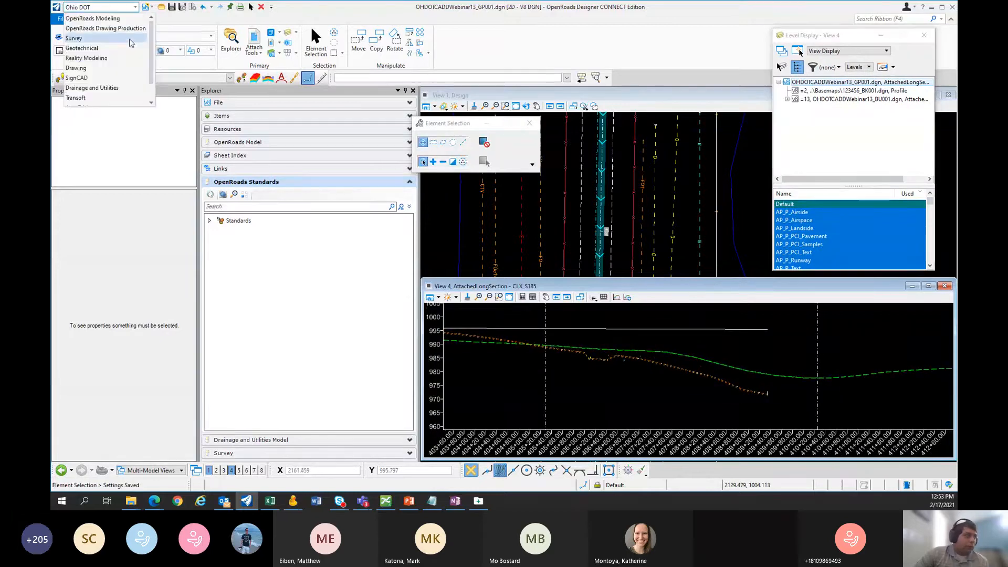
pyautogui.click(132, 26)
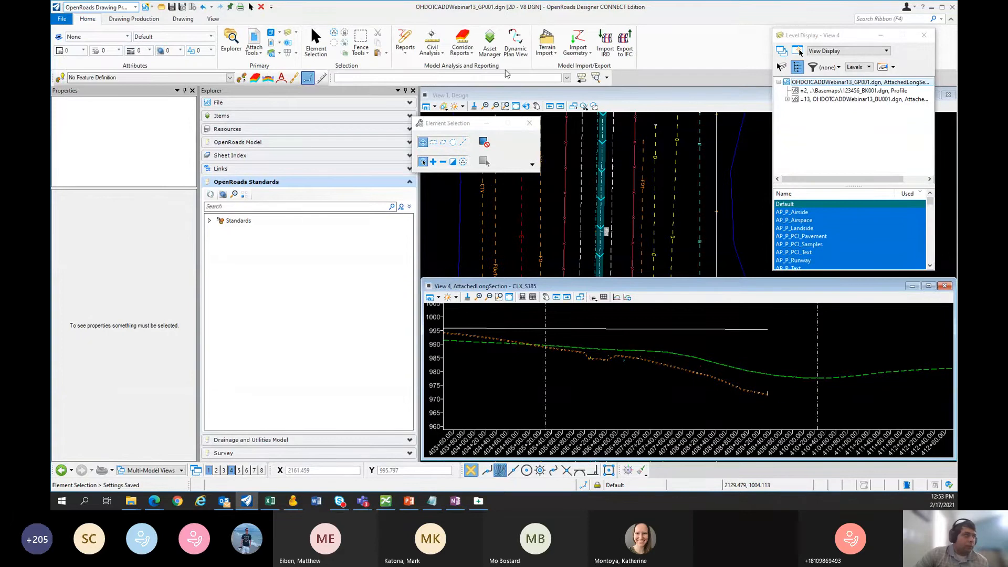
pyautogui.click(134, 19)
pyautogui.click(525, 38)
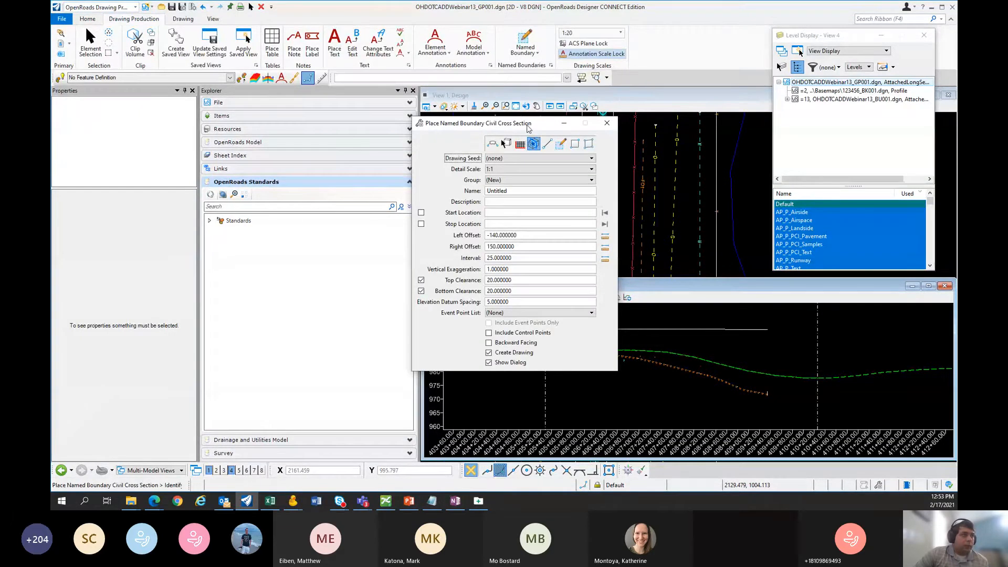
pyautogui.moveTo(529, 129); pyautogui.dragTo(363, 116)
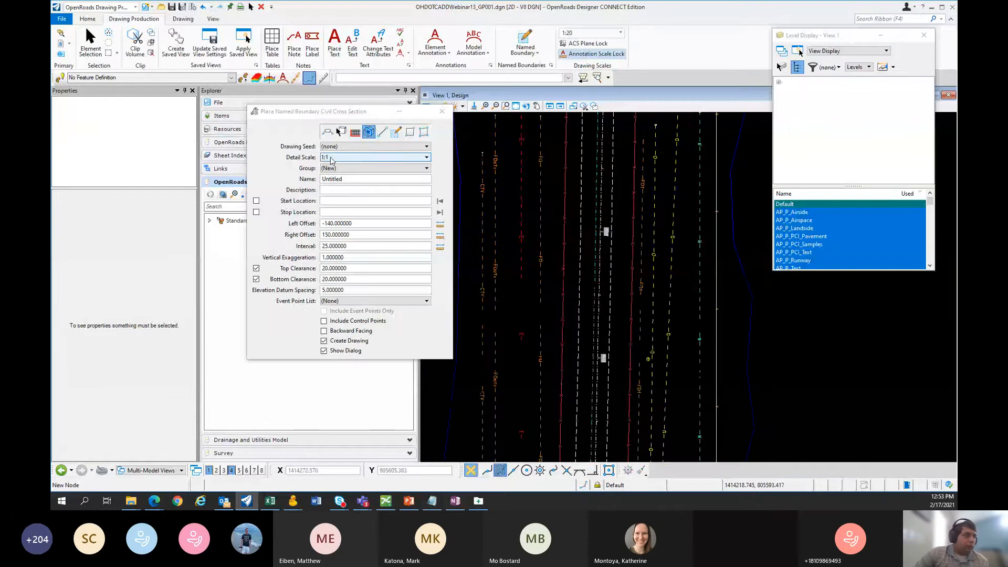
pyautogui.click(325, 132)
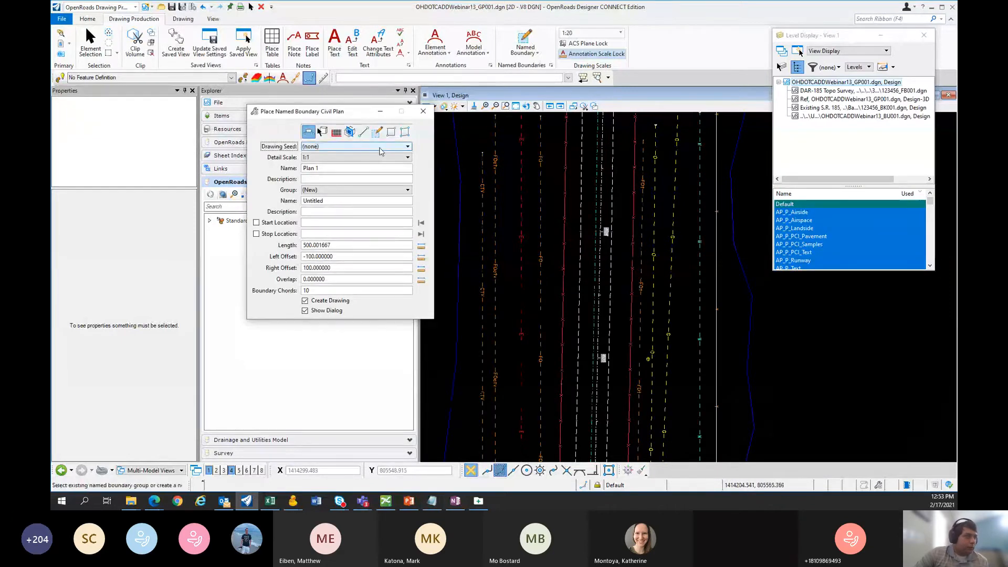
# Step: Configure the plan named boundary with the Plan-Pro - PLAN drawing seed and 1:20 detail scale, with Create Drawing turned off
pyautogui.click(383, 147)
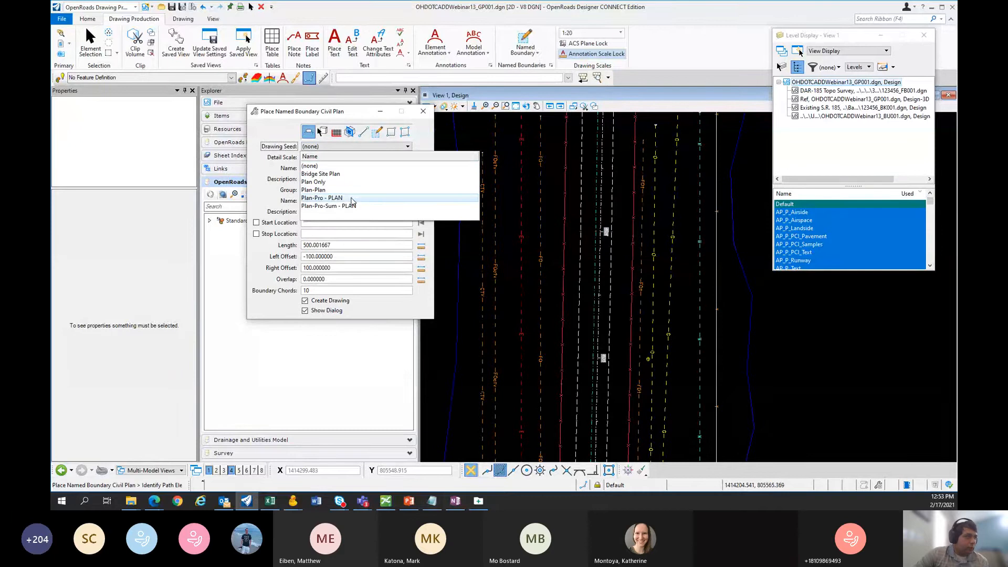
pyautogui.click(348, 198)
pyautogui.click(324, 157)
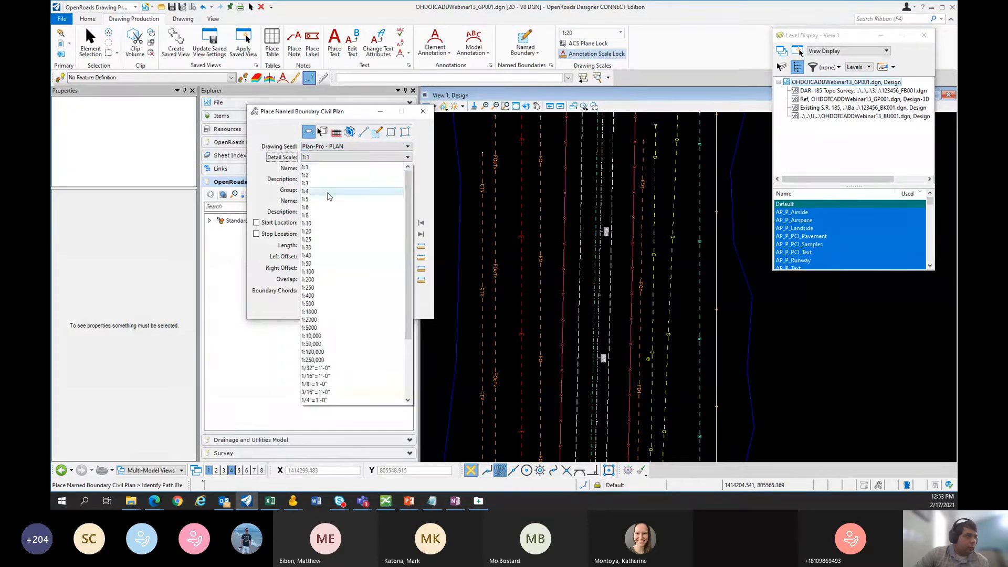
pyautogui.click(324, 231)
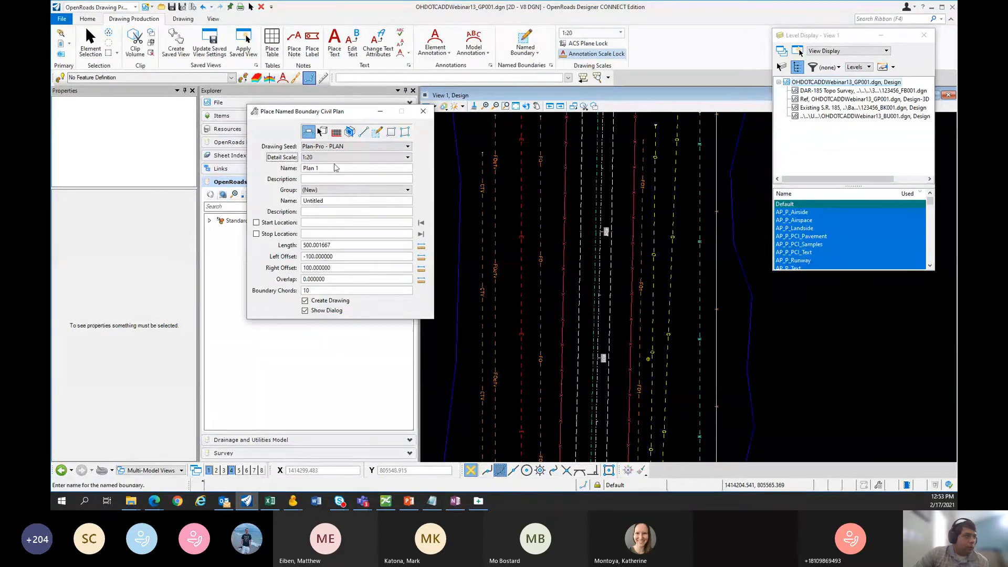
pyautogui.scroll(-2, 571, 217)
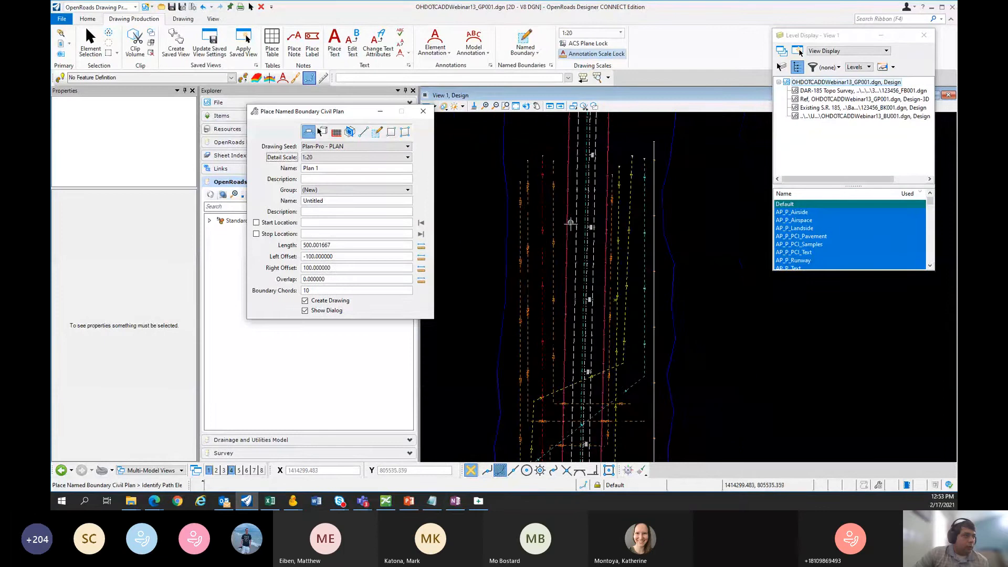
pyautogui.click(307, 301)
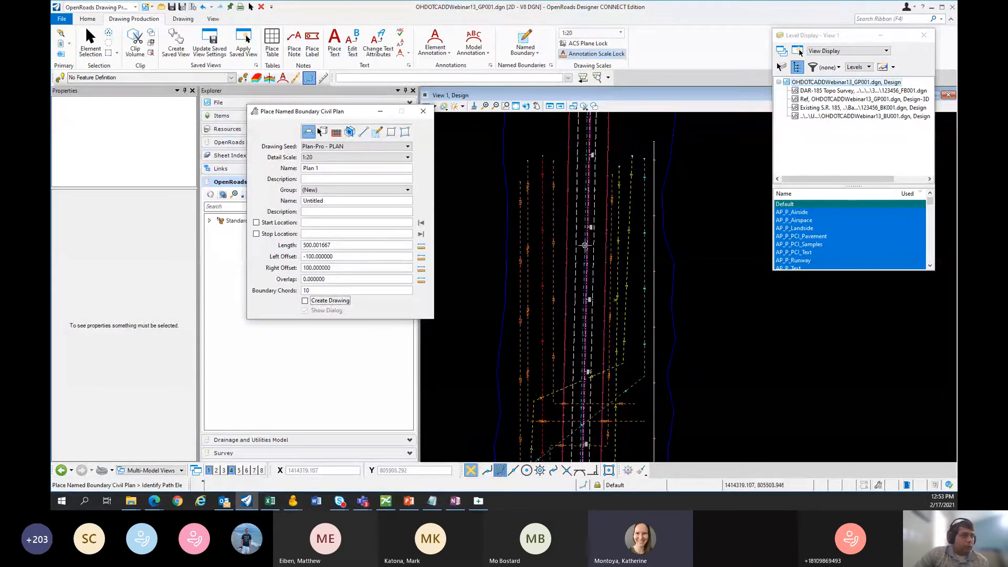
# Step: Place a plan named boundary along the CLX_S185 alignment, starting at about station 405+25, to cover the existing utilities
pyautogui.click(585, 245)
pyautogui.scroll(-3, 632, 229)
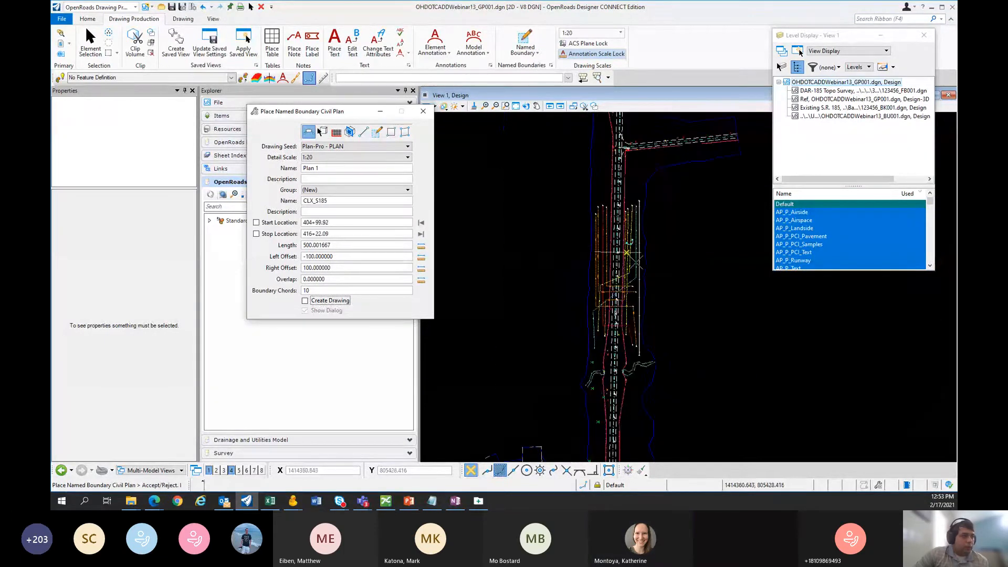
pyautogui.scroll(3, 628, 253)
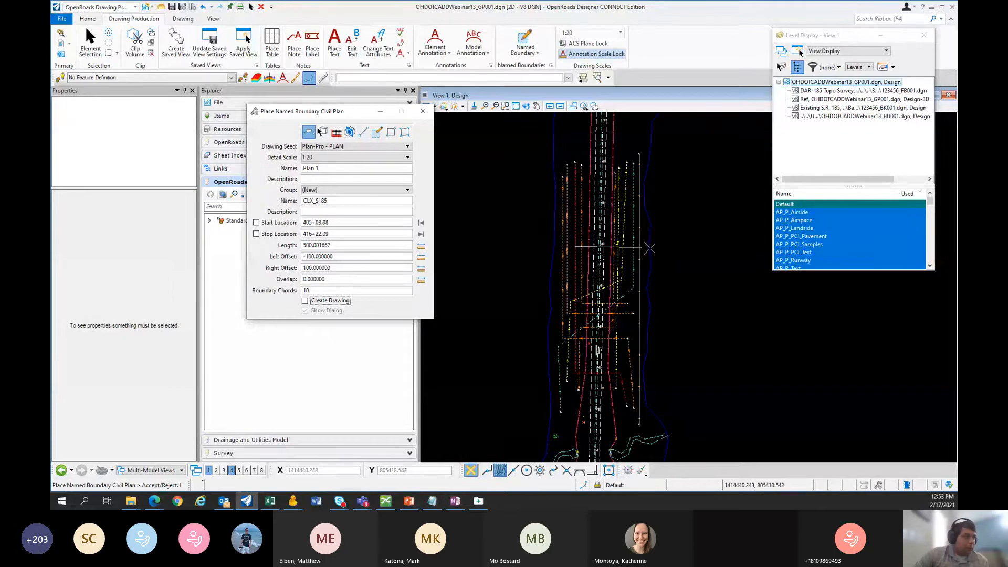
pyautogui.scroll(-3, 672, 336)
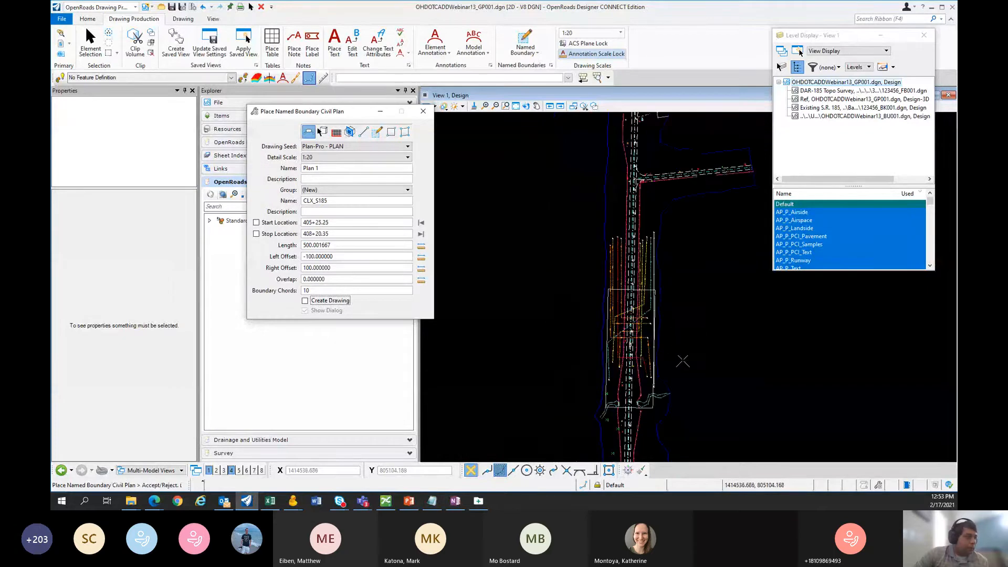
pyautogui.click(707, 326)
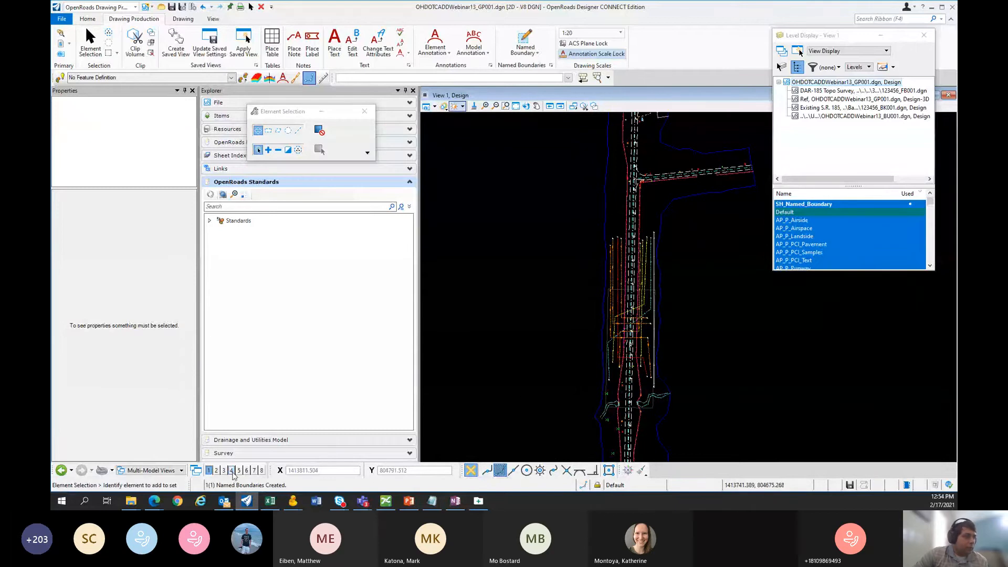
# Step: Show the CLX_S185 profile view and start a Civil Profile named boundary with the Plan-Pro - PROFILE drawing seed and 1:20 detail scale
pyautogui.click(231, 470)
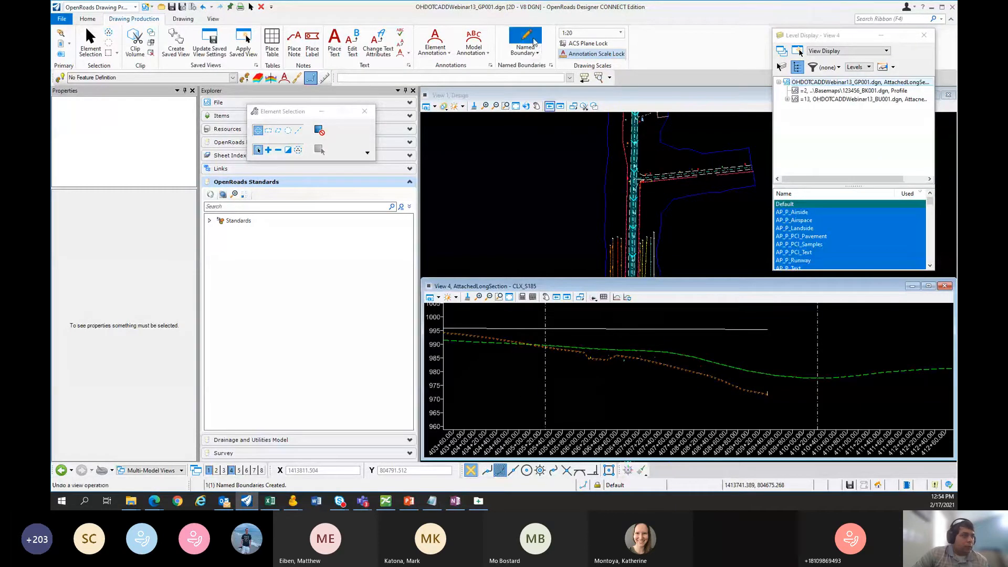
pyautogui.click(525, 41)
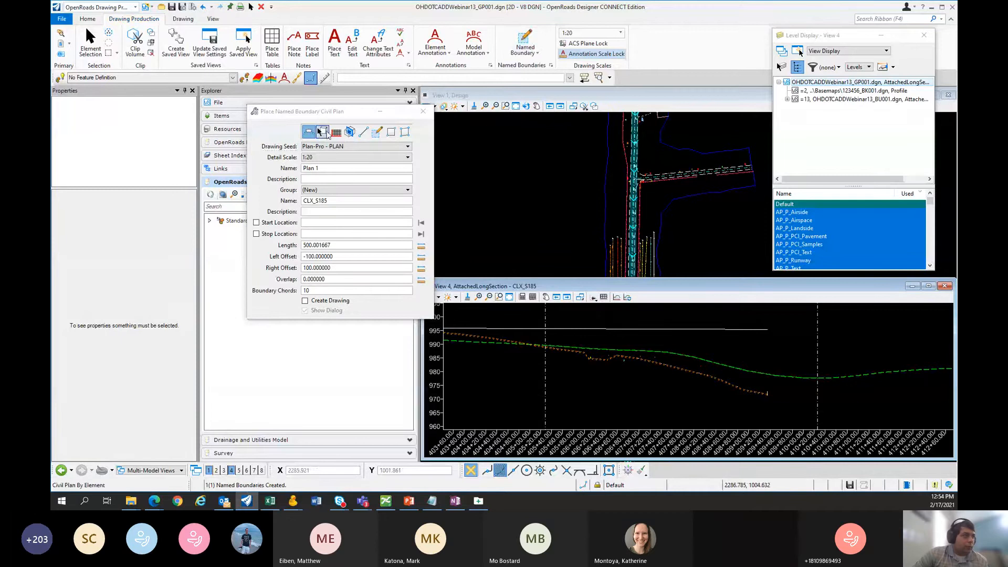
pyautogui.click(336, 132)
pyautogui.click(328, 147)
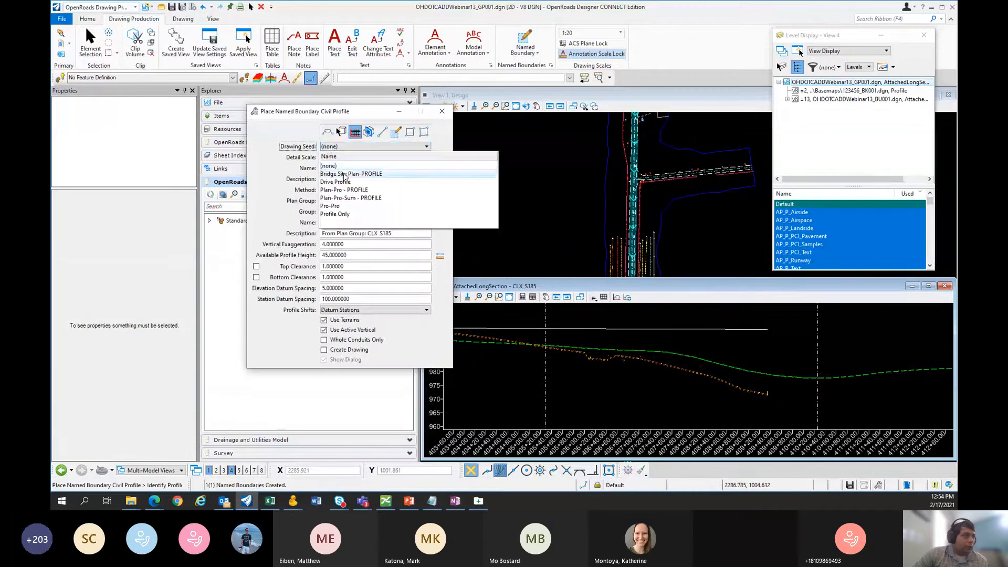
pyautogui.click(357, 190)
pyautogui.click(332, 158)
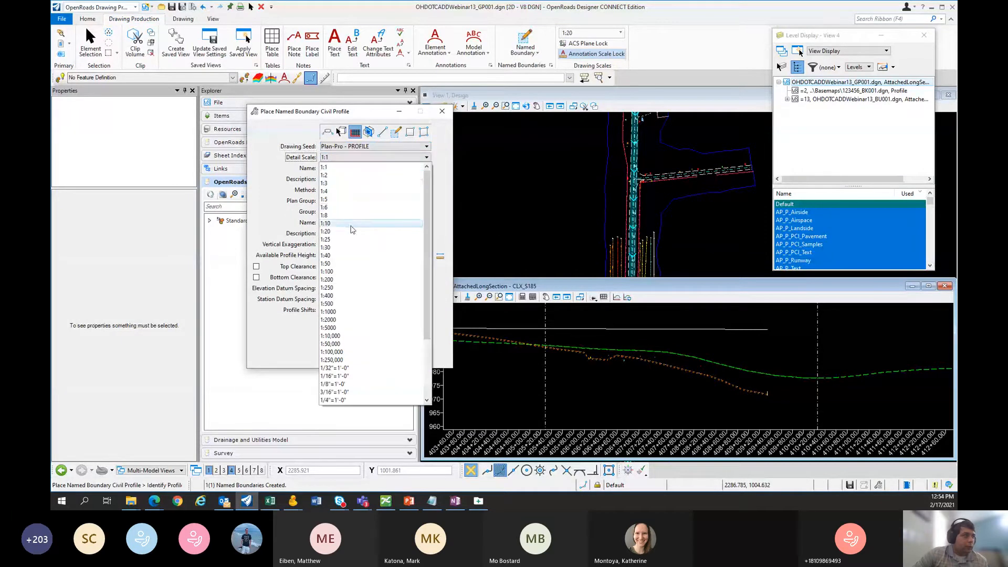
pyautogui.click(331, 231)
# Step: Set the profile boundary method to From Plan Group using plan group CLX_S185 with a new group, and turn on Create Drawing
pyautogui.click(339, 190)
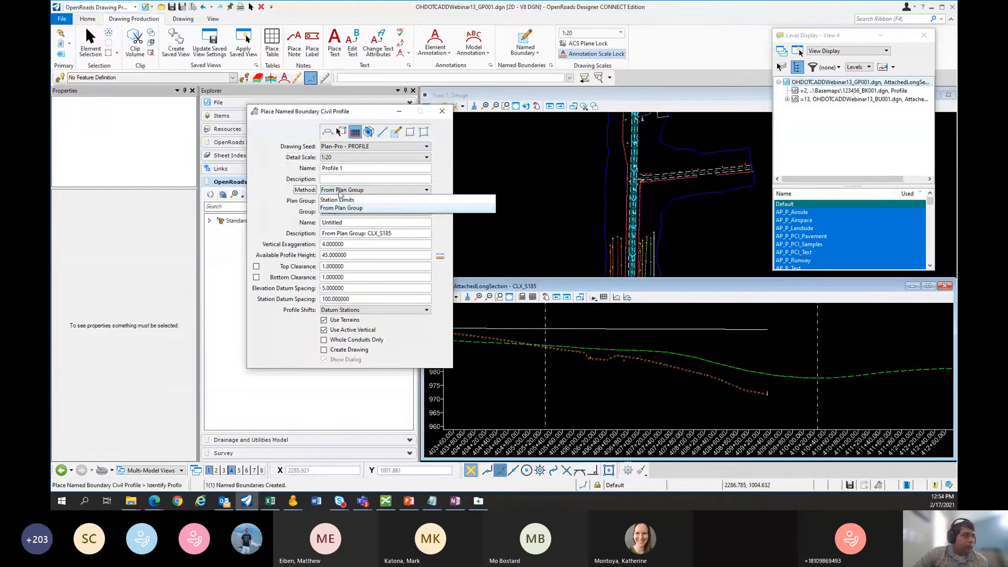
pyautogui.click(339, 201)
pyautogui.click(339, 200)
pyautogui.click(339, 212)
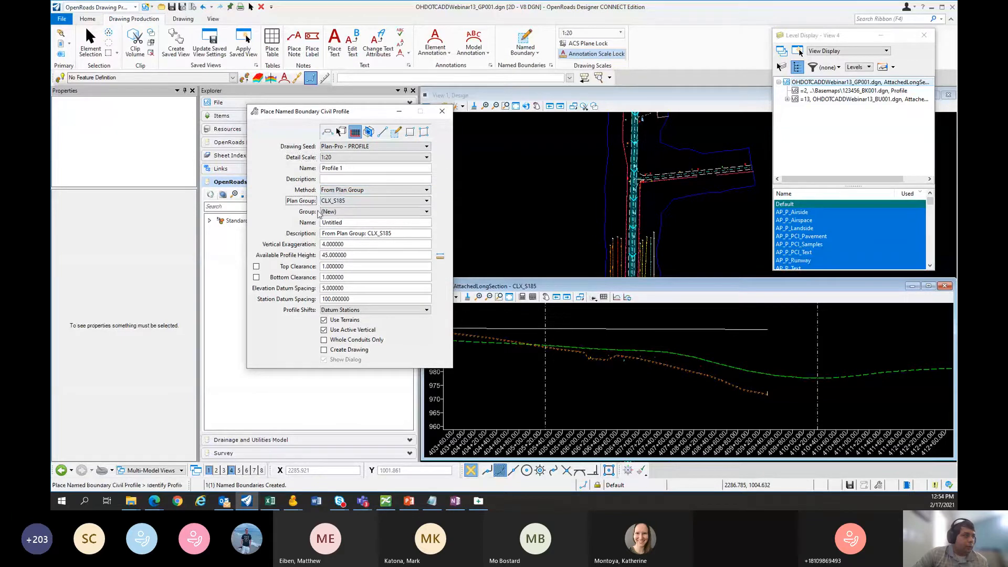
pyautogui.click(324, 350)
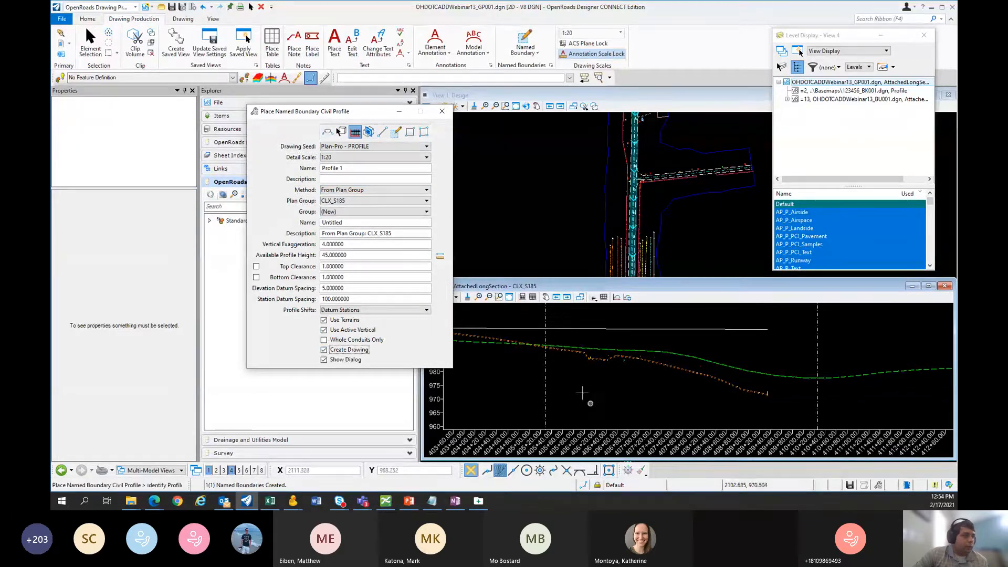
# Step: Place the profile named boundary in the CLX_S185 profile and create the Plan and Profile drawing with its 1:20 models and sheet
pyautogui.click(597, 385)
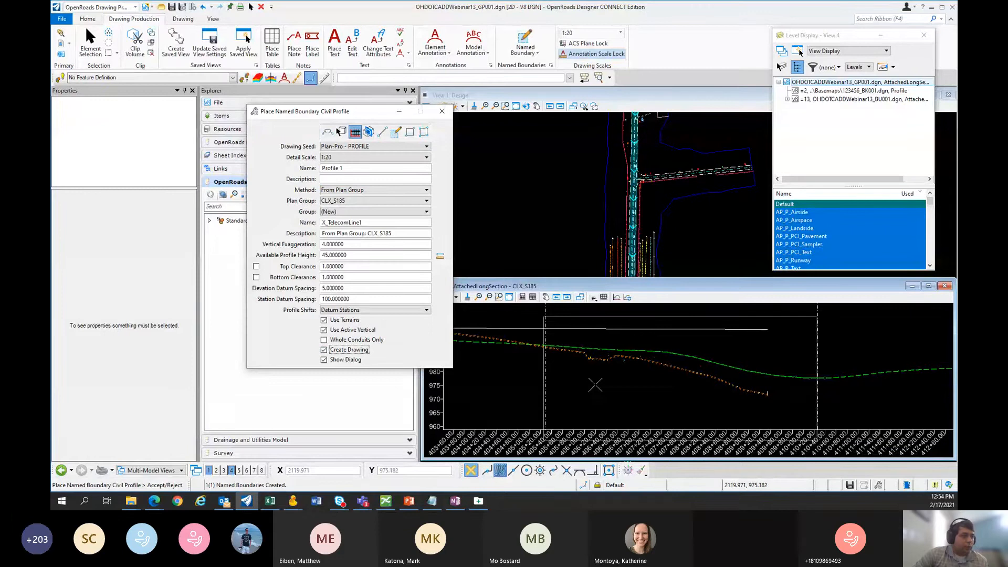
pyautogui.scroll(-1, 595, 385)
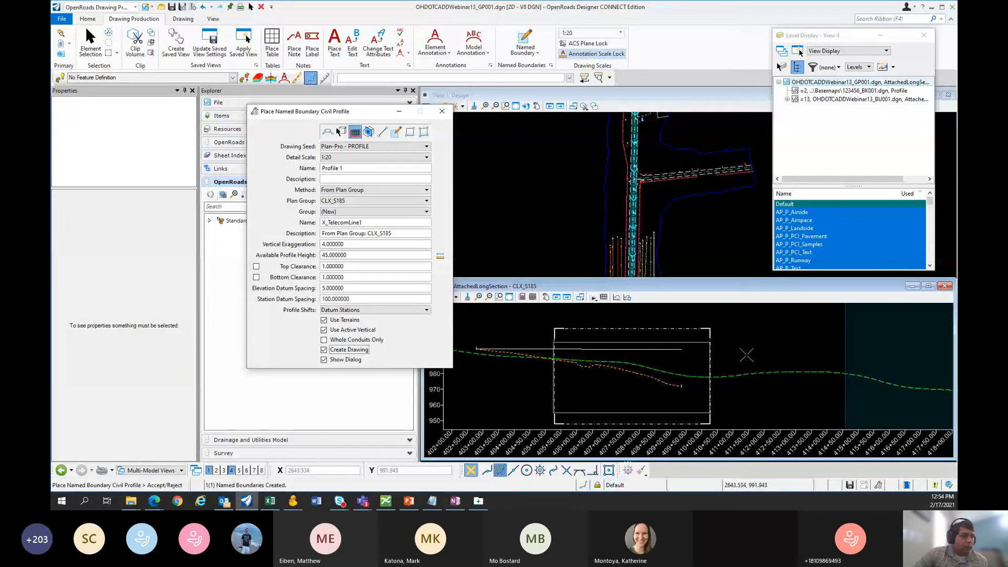
pyautogui.click(747, 355)
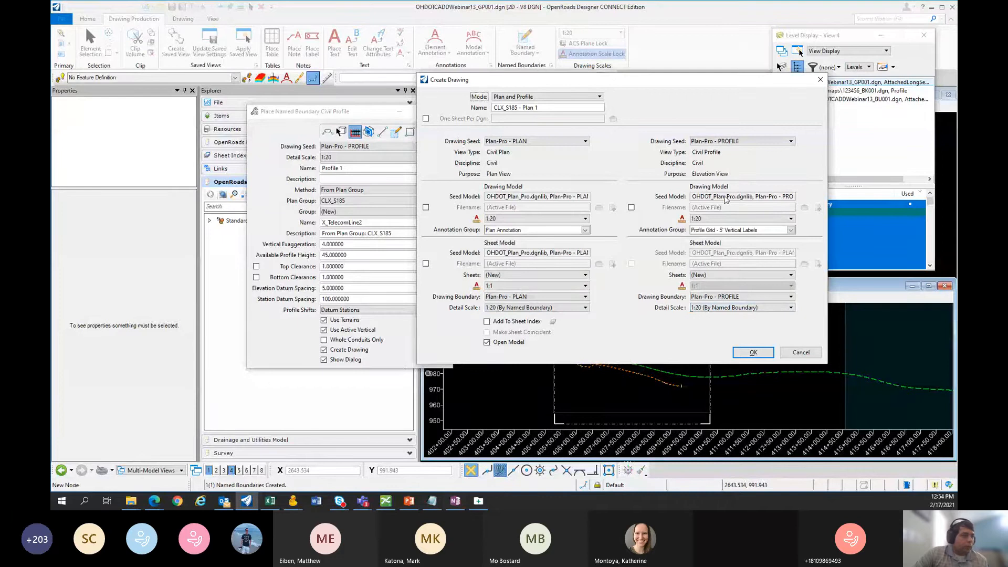
pyautogui.click(760, 353)
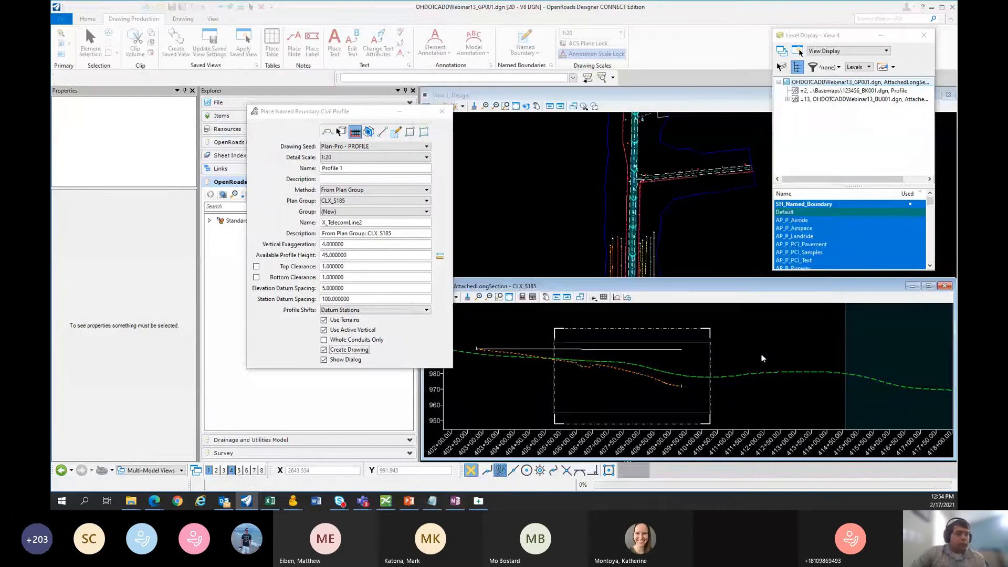
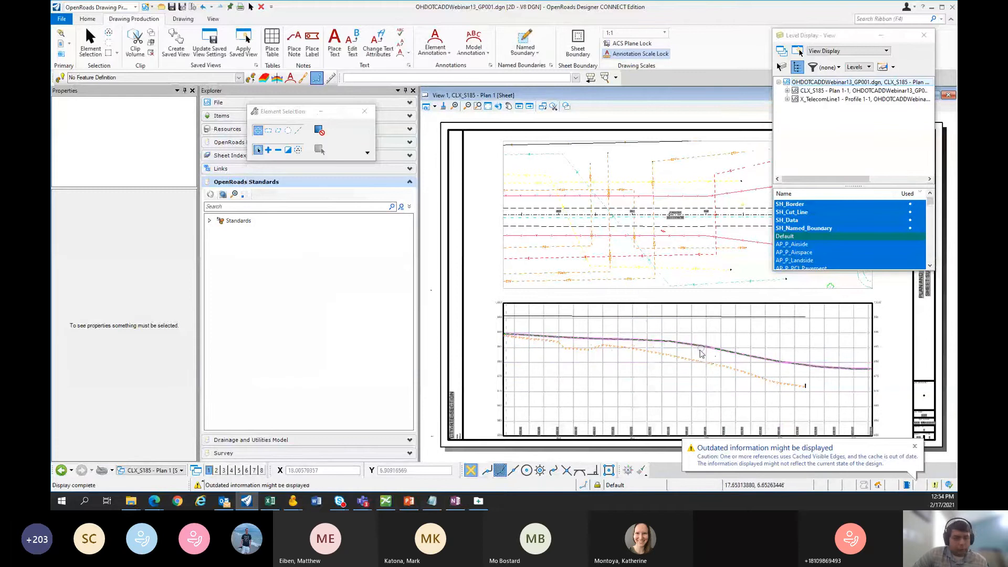
# Step: Review the new plan-and-profile sheet and open the X_TelecomLine1 - Profile 1 drawing model
pyautogui.scroll(2, 678, 386)
pyautogui.scroll(-3, 679, 389)
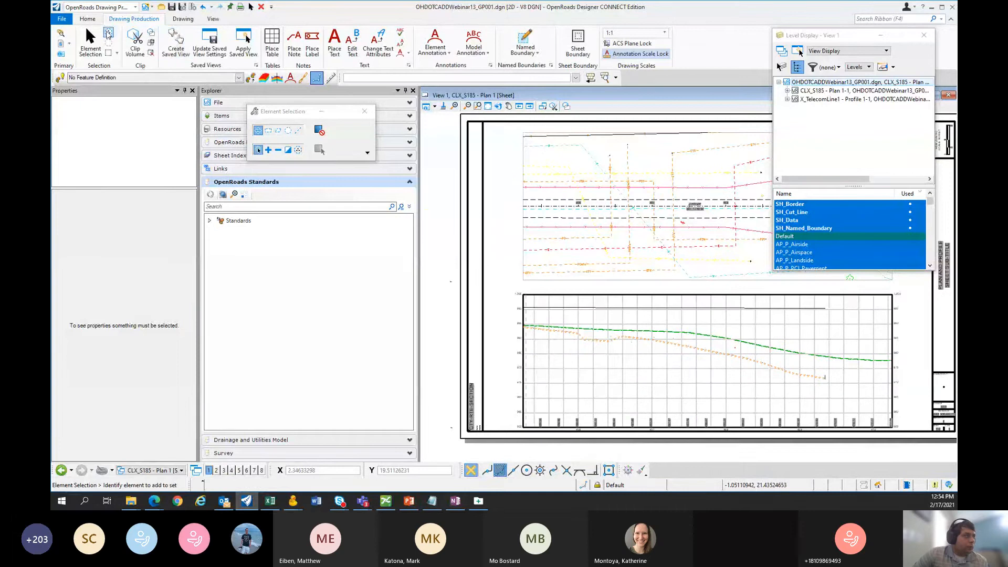
pyautogui.click(88, 19)
pyautogui.click(255, 38)
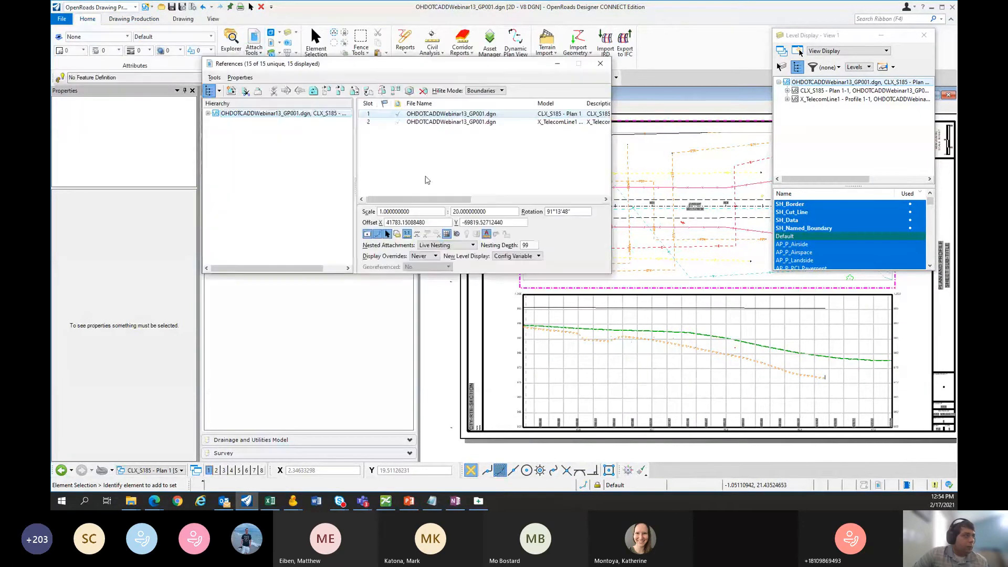
pyautogui.click(601, 63)
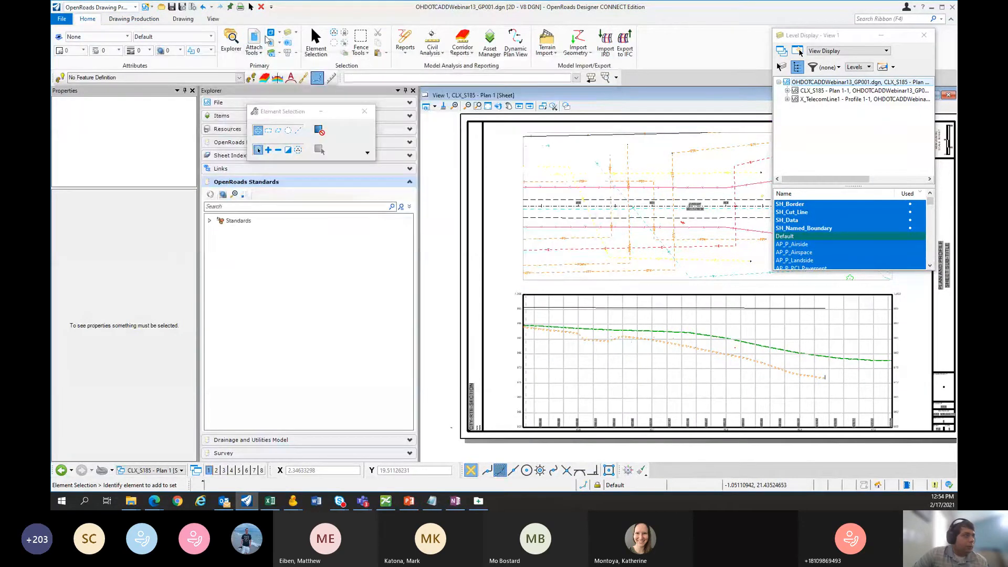
pyautogui.click(271, 33)
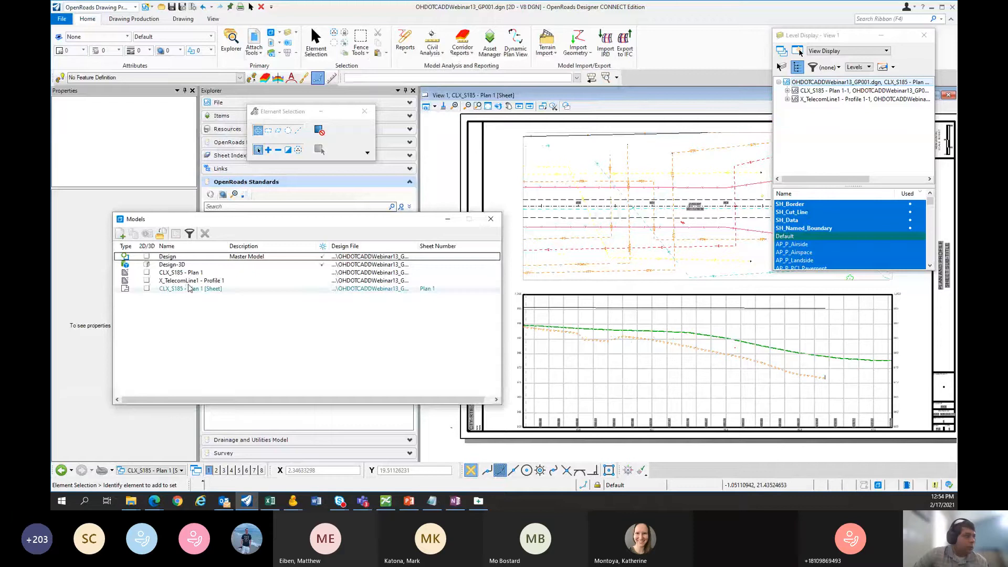
pyautogui.doubleClick(223, 280)
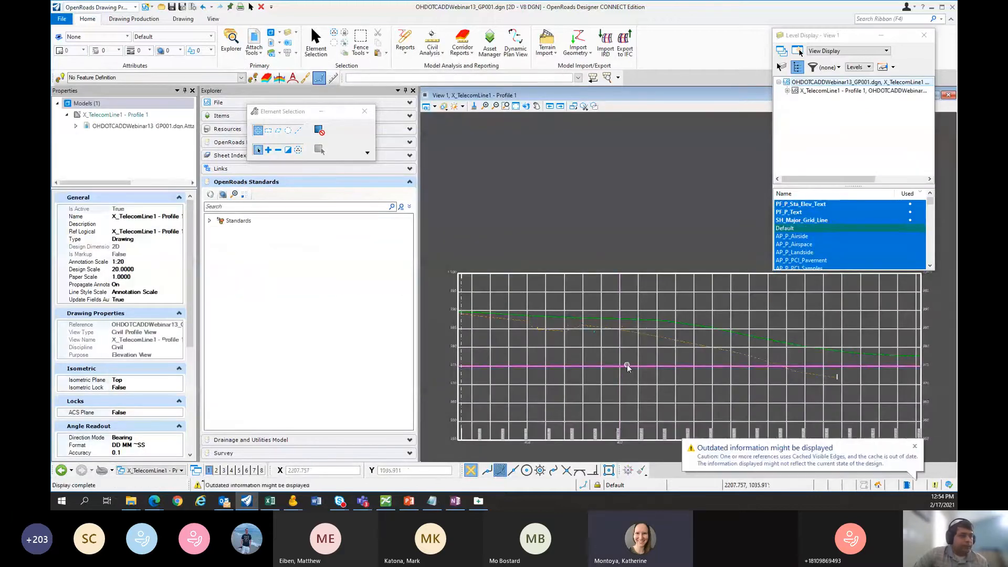
# Step: Start a note at the profile's utility lines with the _Lbl_Leader_Li dimension style and Slanted-Normal LS=0.50 text style
pyautogui.scroll(4, 622, 336)
pyautogui.scroll(2, 645, 315)
pyautogui.moveTo(590, 342); pyautogui.dragTo(681, 335, button='middle')
pyautogui.scroll(-2, 738, 339)
pyautogui.moveTo(612, 353); pyautogui.dragTo(646, 326, button='middle')
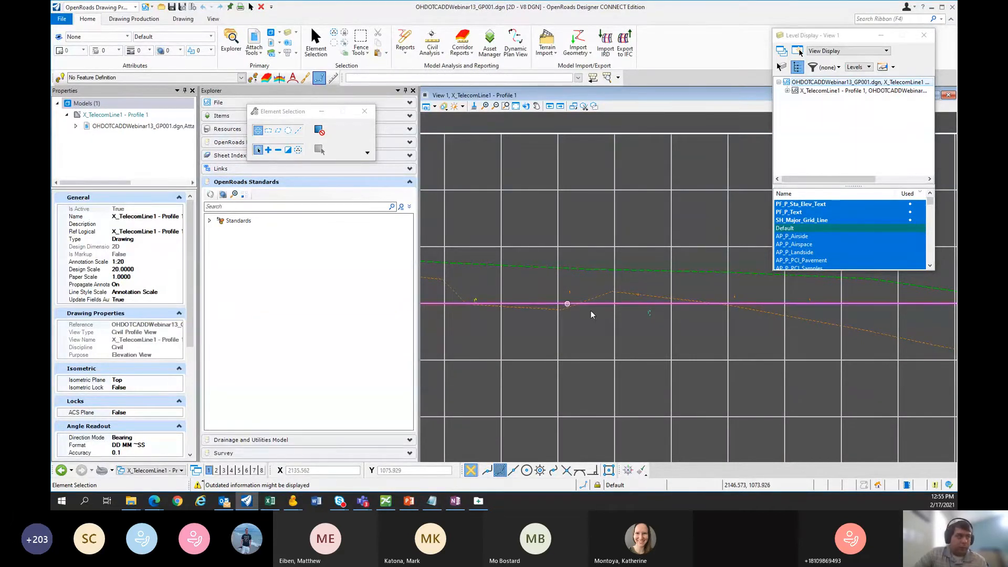
pyautogui.click(141, 21)
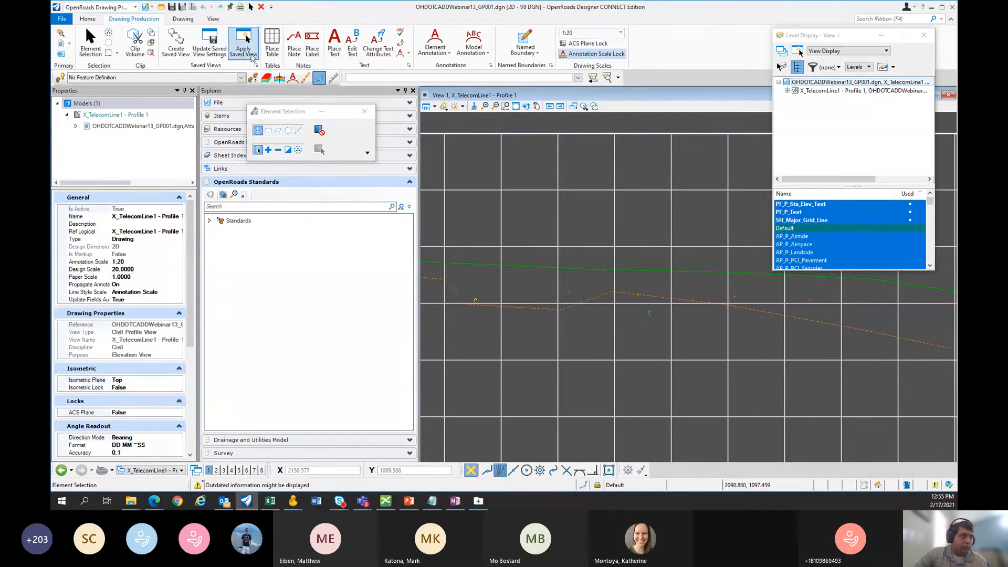
pyautogui.click(295, 43)
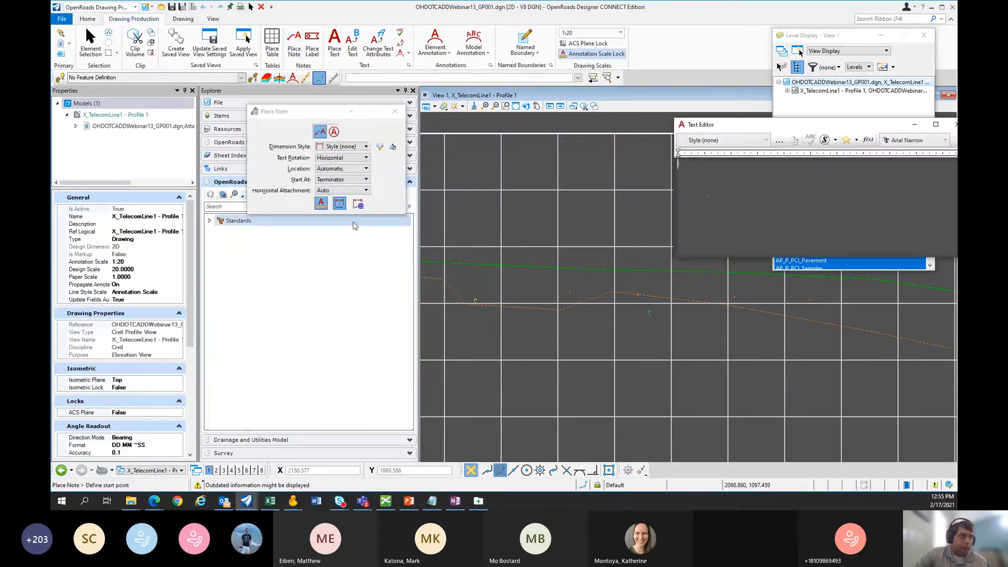
pyautogui.click(325, 147)
pyautogui.click(345, 173)
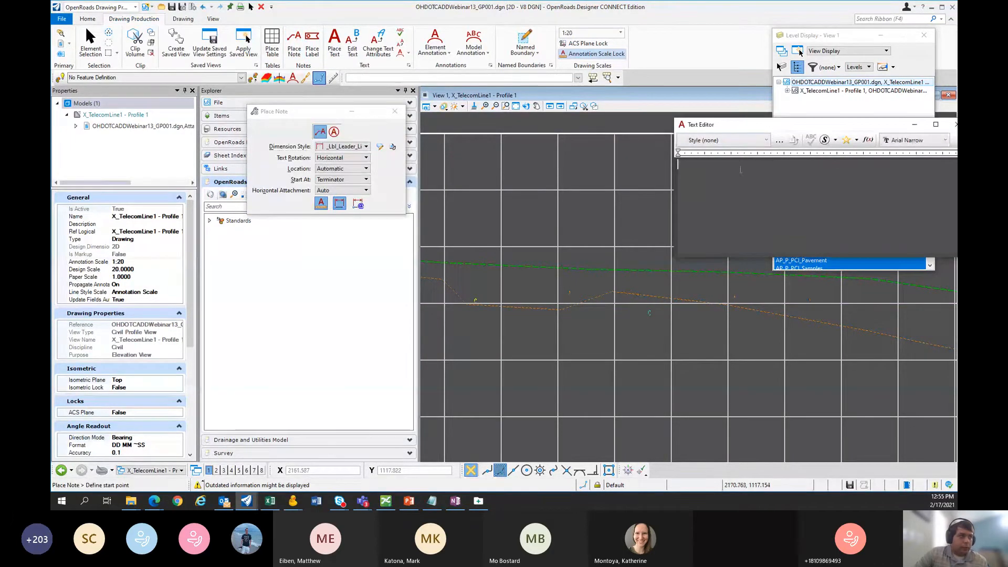
pyautogui.click(738, 141)
pyautogui.scroll(-2, 742, 284)
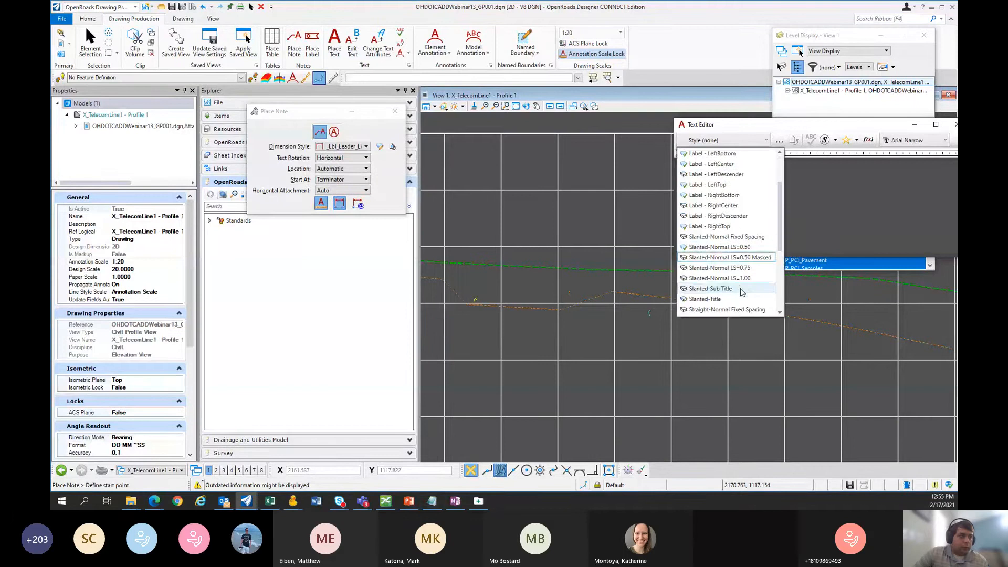
pyautogui.click(719, 247)
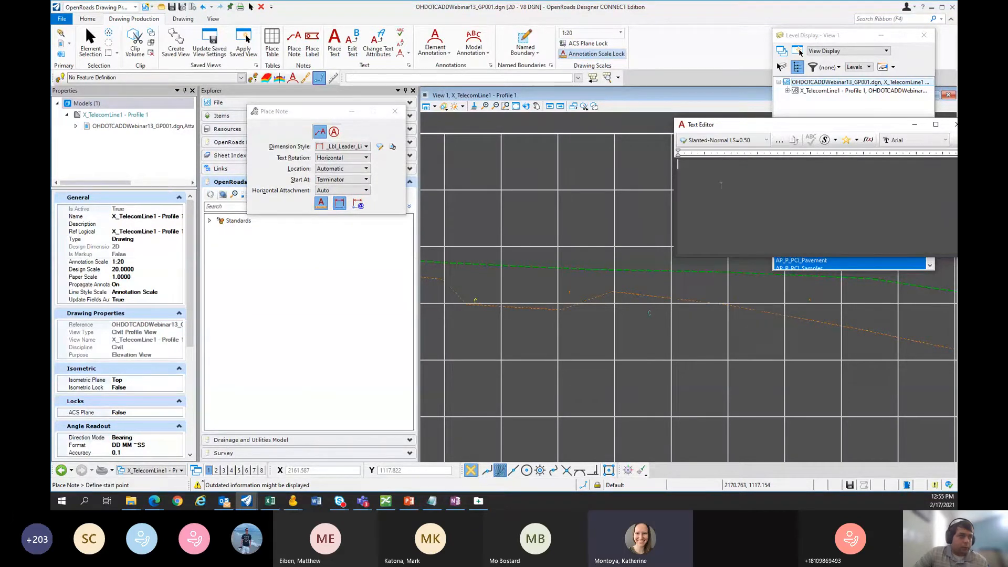
# Step: Place the leader note "EX. TELECOM (APPROX. DEPTH)" below the orange telecom line in the profile
pyautogui.write('EX>')
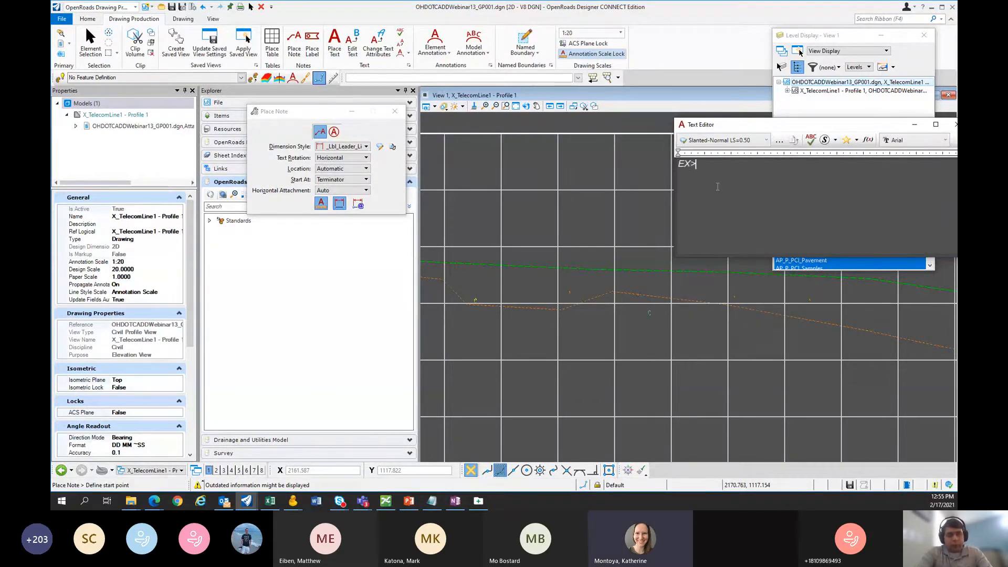
pyautogui.write('. TEL')
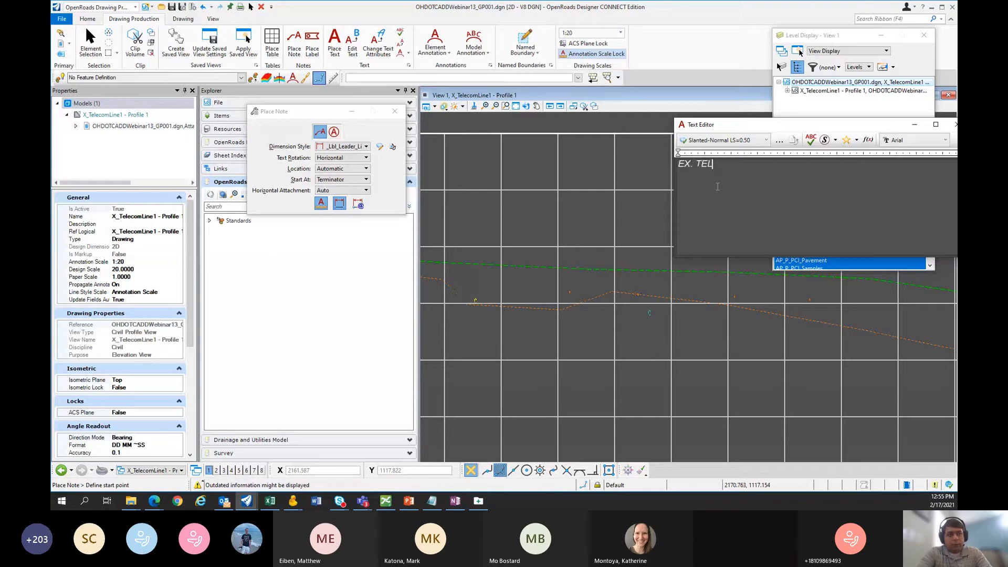
pyautogui.write('ECOm ')
pyautogui.write('M')
pyautogui.write(' (APPROX. DEPT')
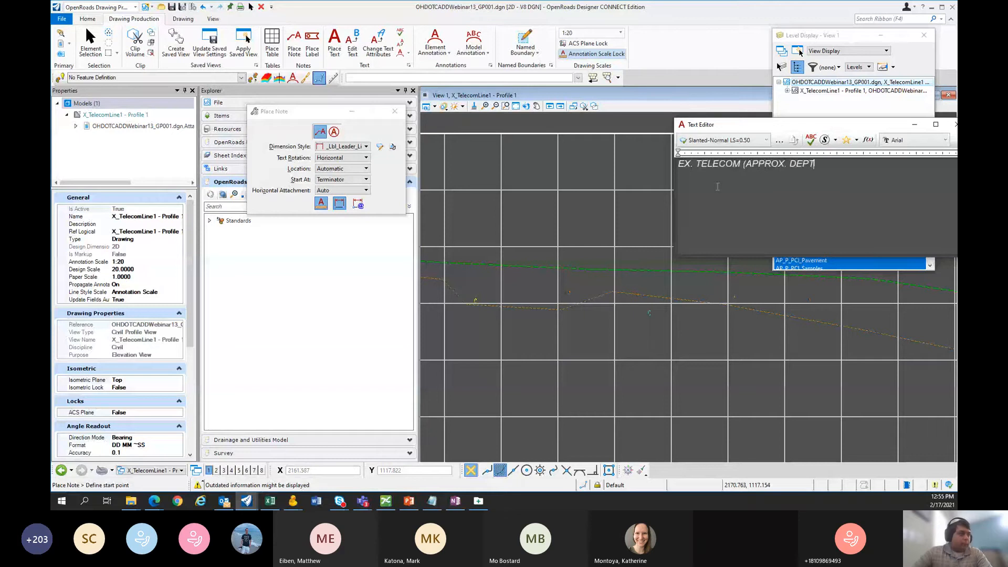
pyautogui.write('H)')
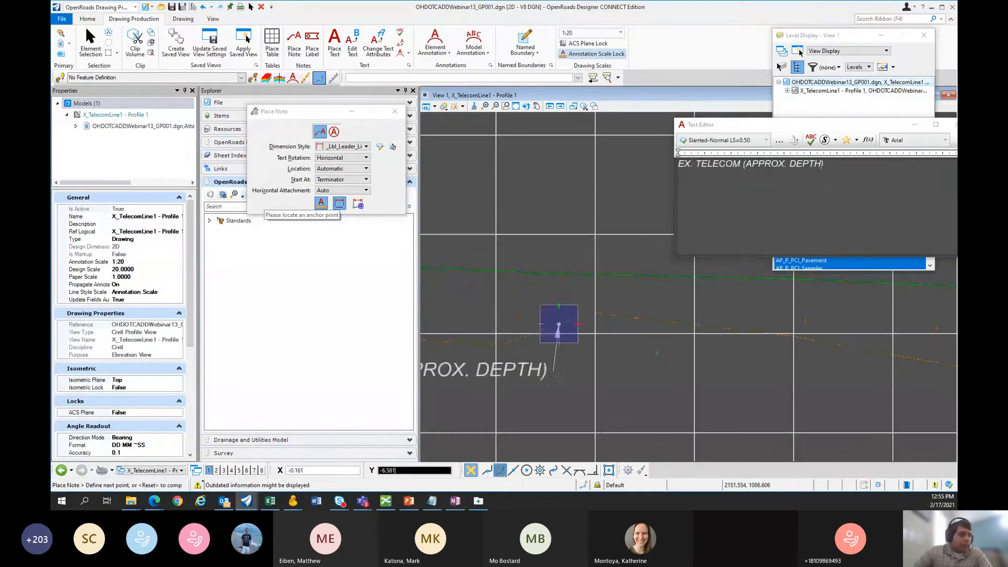
pyautogui.moveTo(538, 298); pyautogui.dragTo(564, 357, button='middle')
pyautogui.click(571, 406)
pyautogui.rightClick(570, 406)
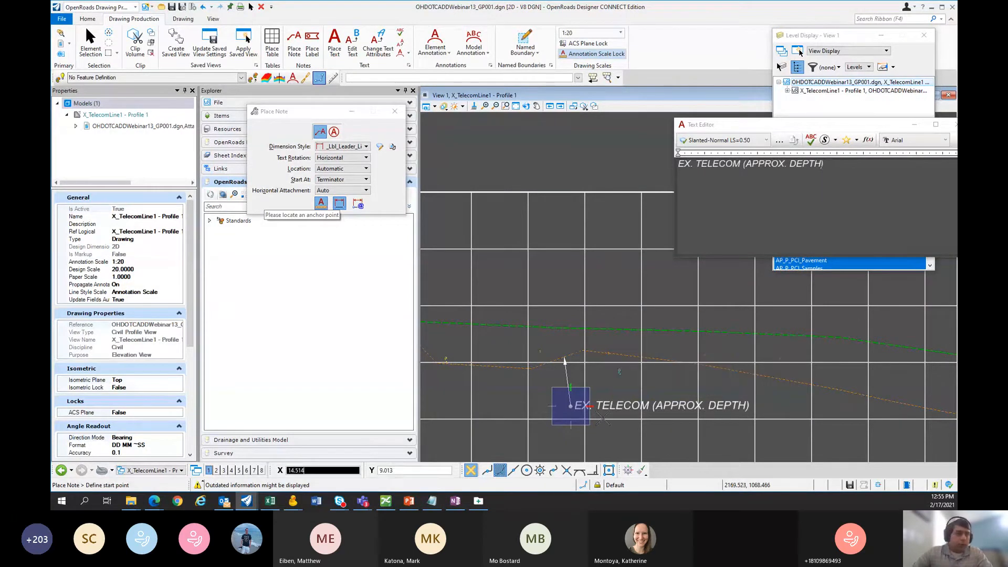
# Step: Turn on all levels of the OHDOTCADDWebinar13_BU001.dgn reference in the profile view and end the note placement
pyautogui.click(810, 36)
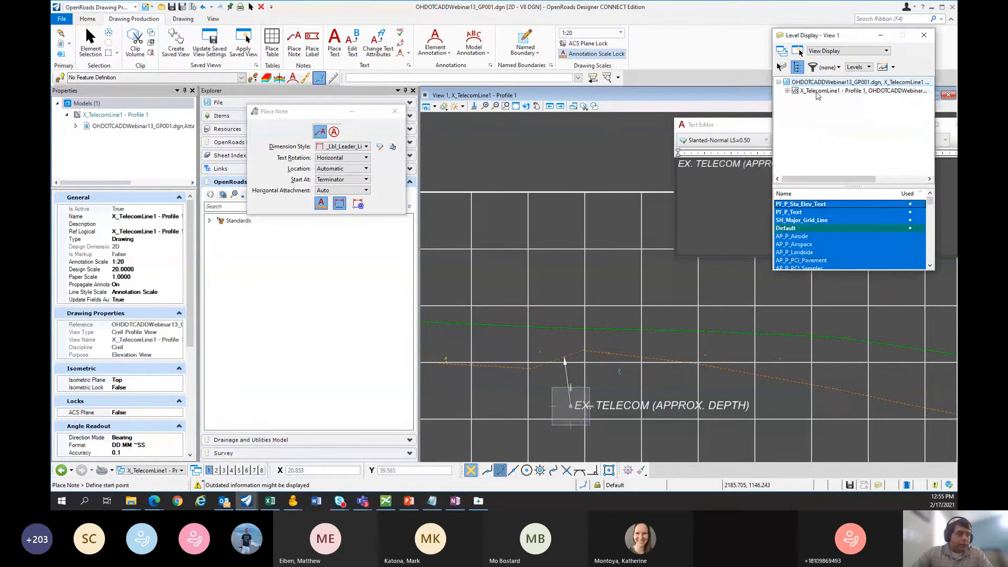
pyautogui.doubleClick(817, 91)
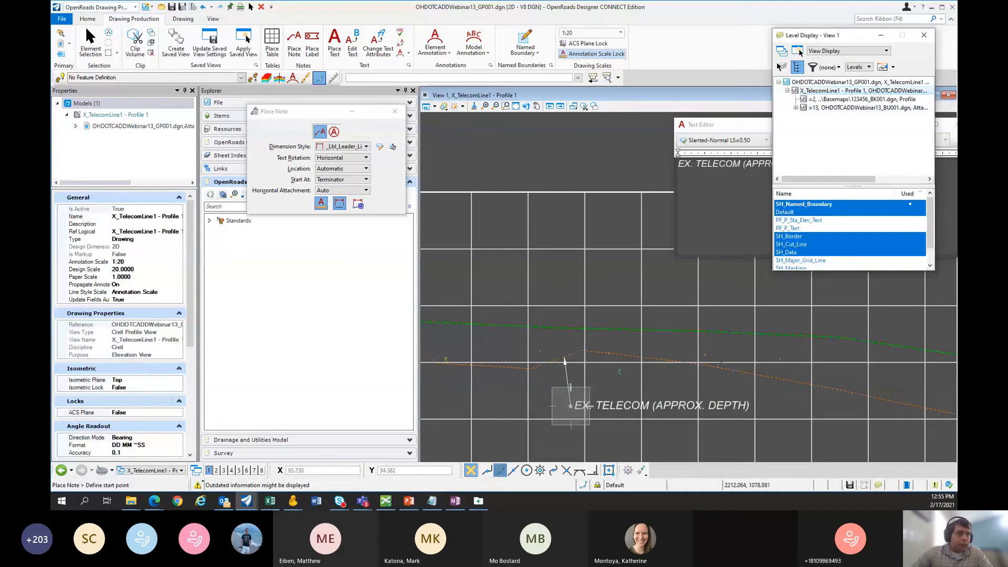
pyautogui.click(861, 108)
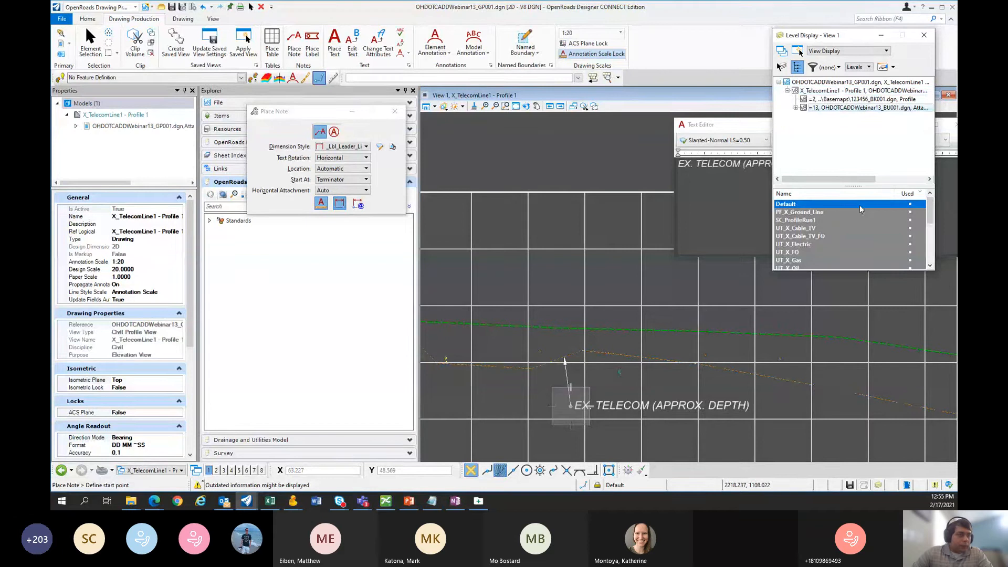
pyautogui.rightClick(831, 226)
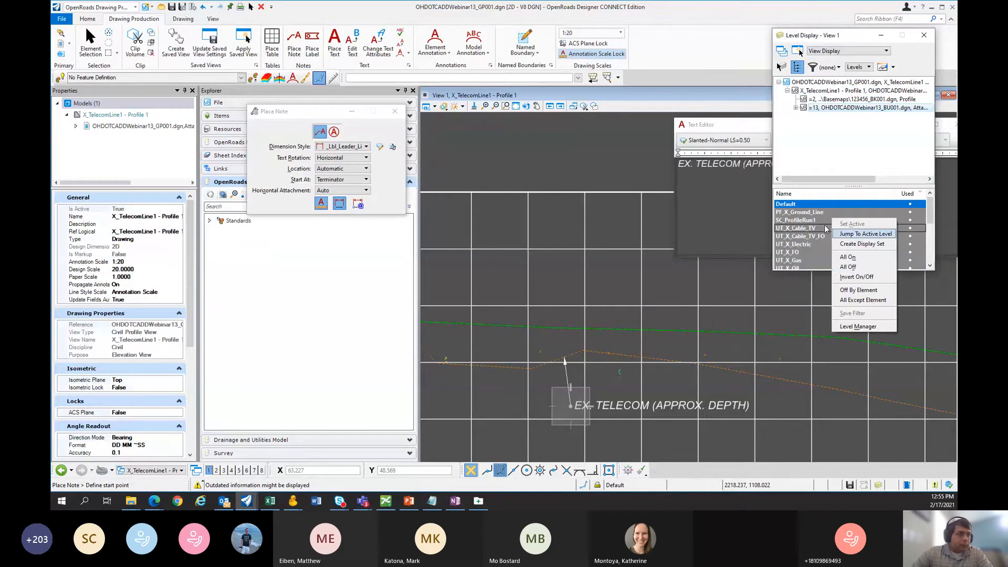
pyautogui.click(858, 262)
pyautogui.scroll(2, 630, 373)
pyautogui.rightClick(632, 368)
pyautogui.moveTo(641, 343); pyautogui.dragTo(662, 311, button='middle')
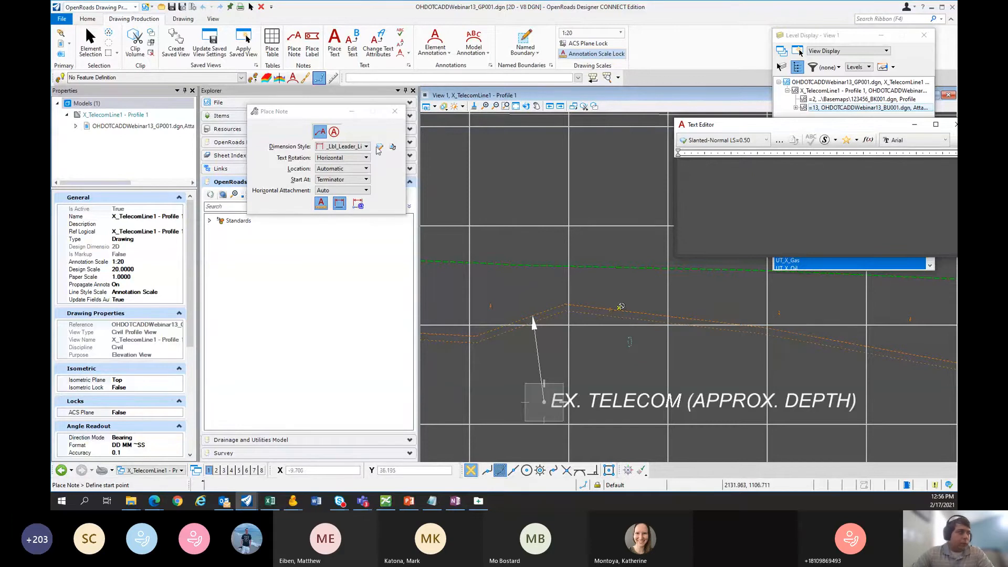
pyautogui.press('Escape')
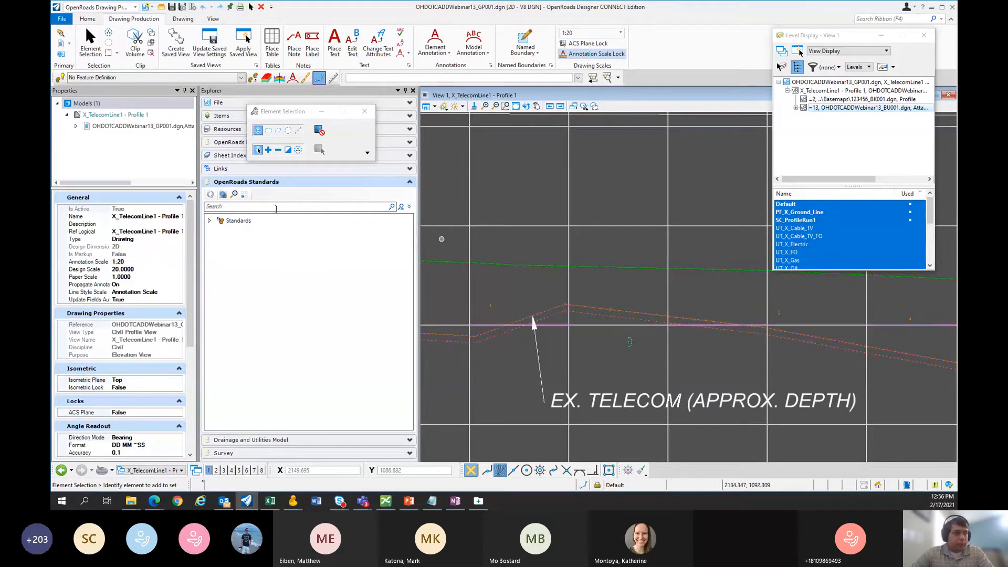
# Step: Start placing a label with its type set to Text Favorite
pyautogui.click(312, 44)
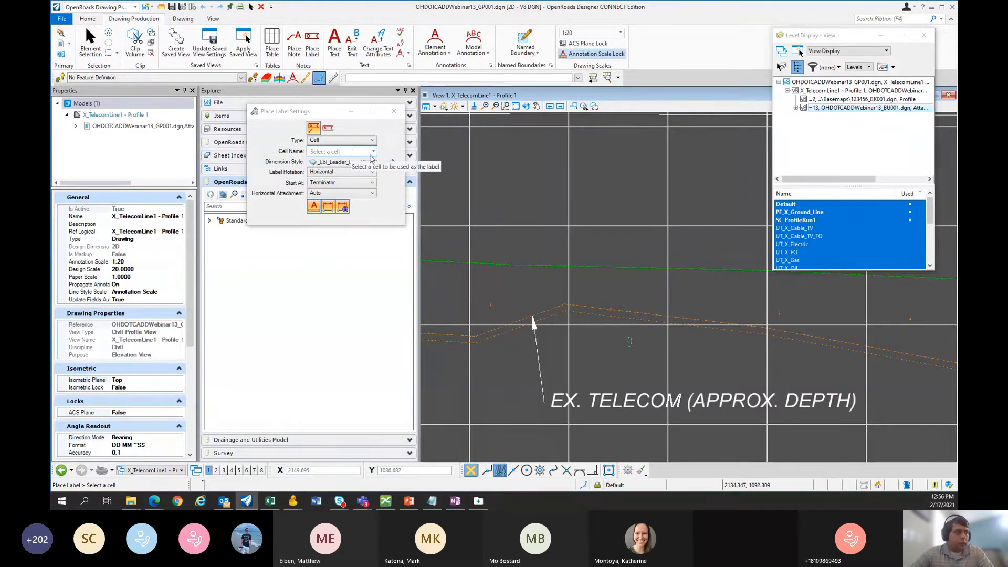
pyautogui.click(367, 143)
pyautogui.click(346, 158)
# Step: Browse the utility text favorites and choose Util-Comm-X-Type for the label
pyautogui.click(369, 152)
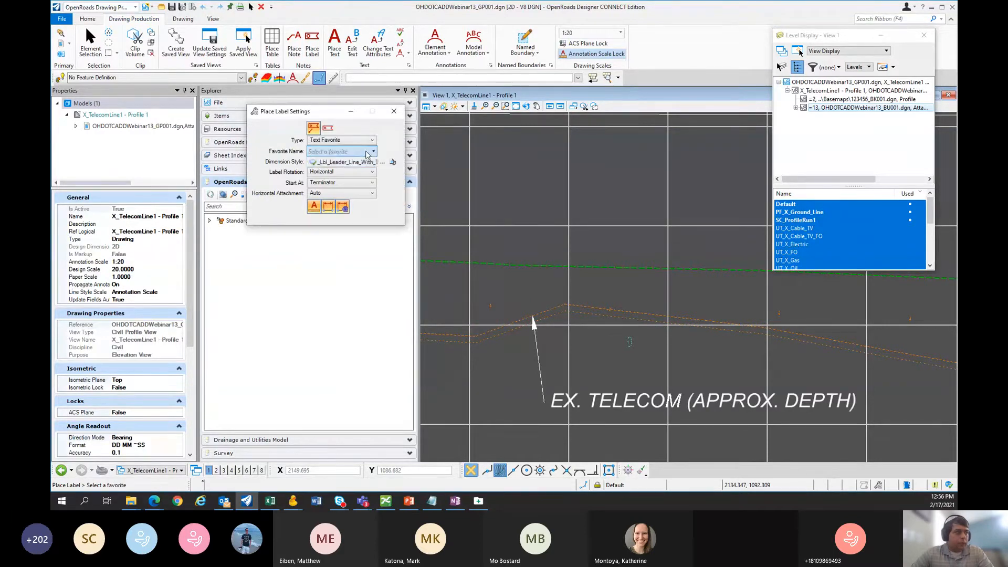
pyautogui.scroll(-10, 389, 211)
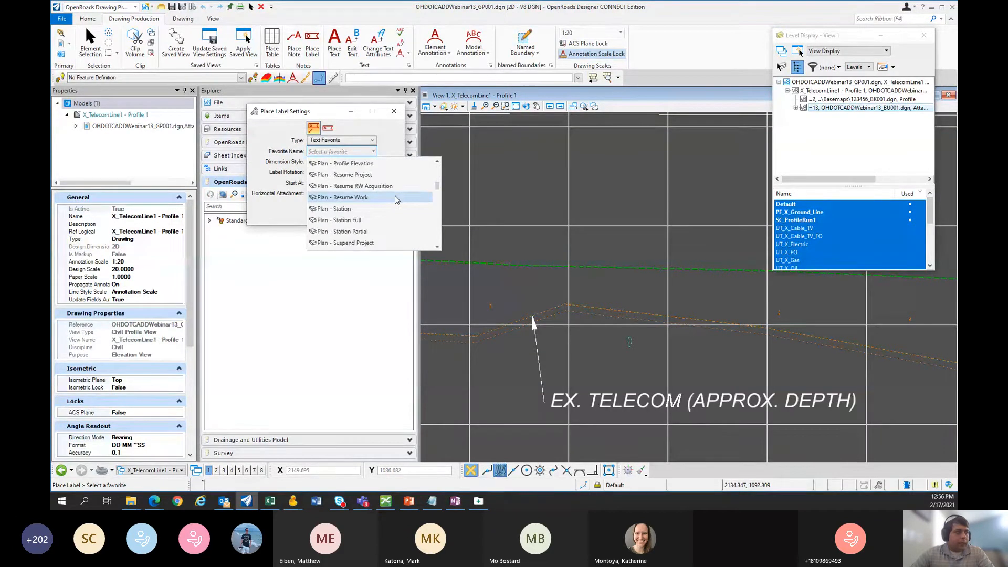
pyautogui.scroll(-5, 399, 201)
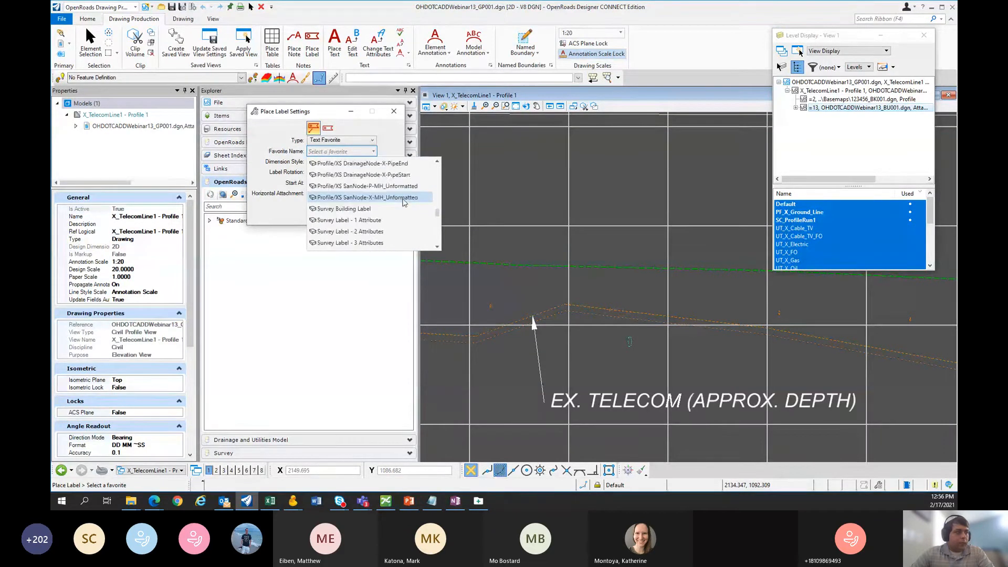
pyautogui.scroll(-4, 404, 210)
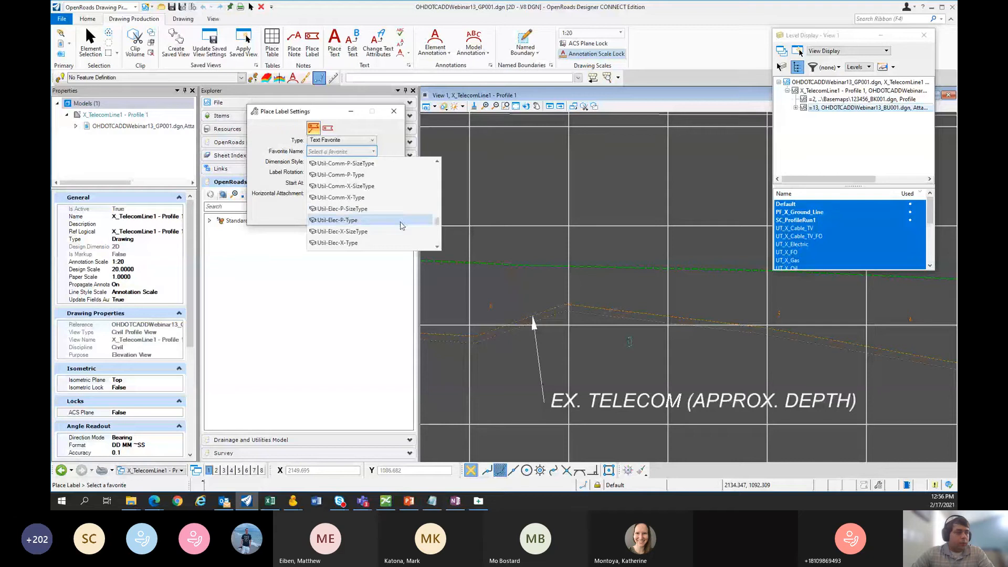
pyautogui.scroll(1, 331, 195)
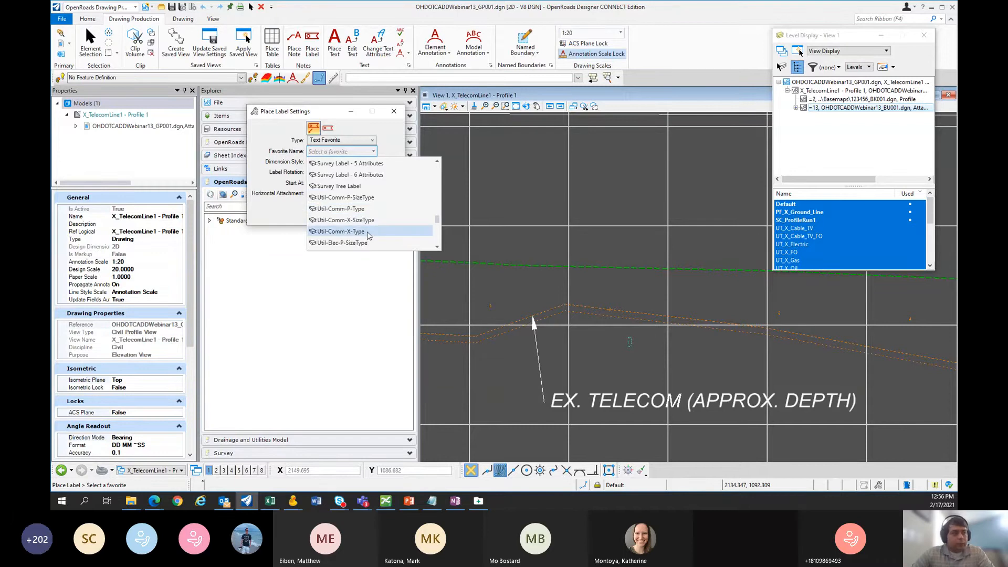
pyautogui.scroll(-1, 368, 235)
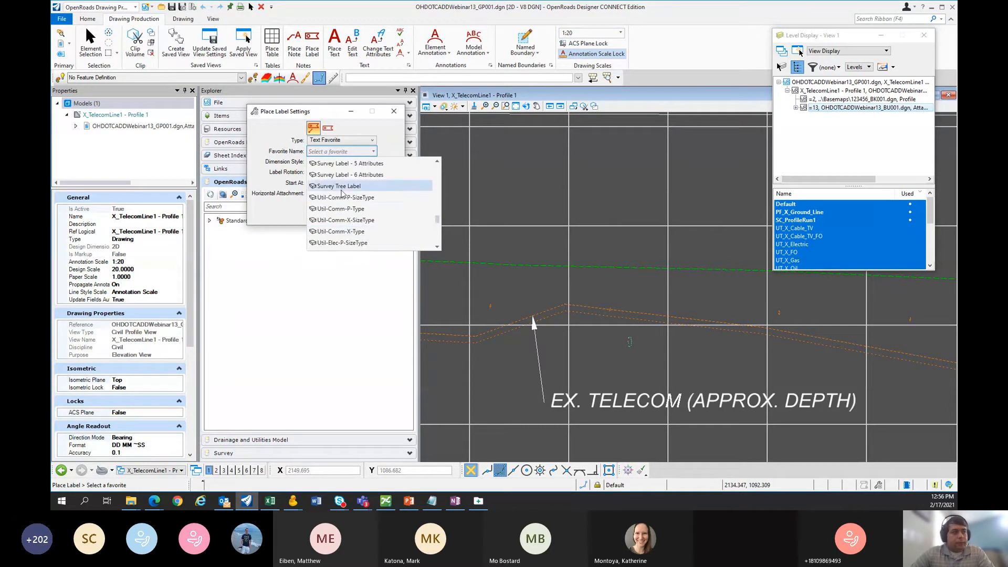
pyautogui.scroll(1, 344, 205)
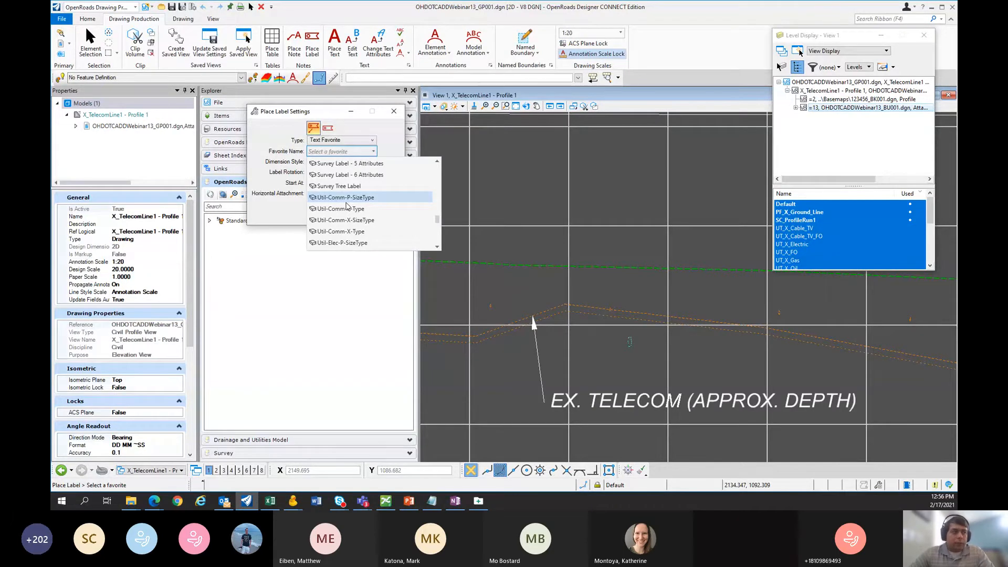
pyautogui.scroll(-1, 346, 206)
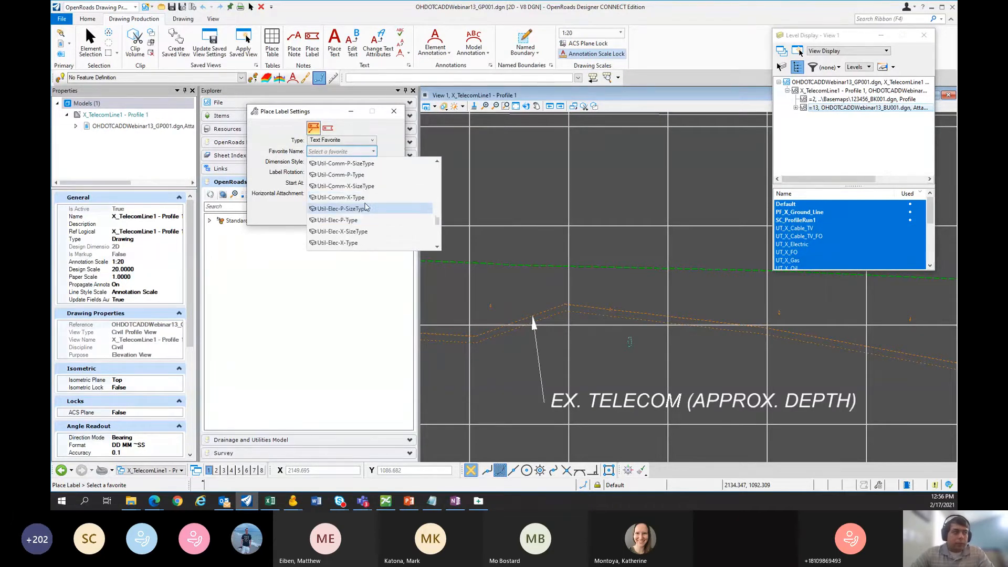
pyautogui.scroll(-2, 370, 216)
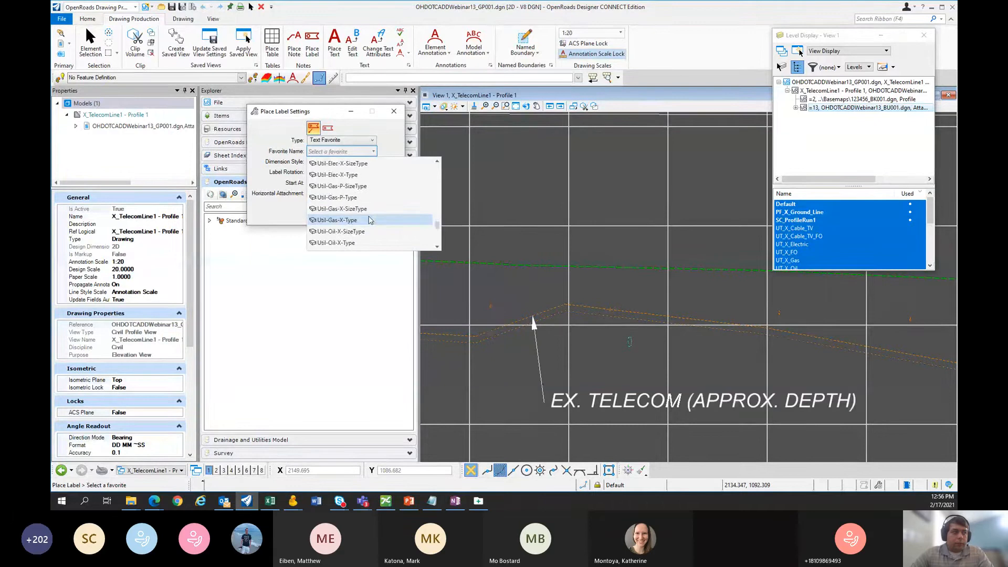
pyautogui.scroll(-2, 371, 225)
pyautogui.scroll(1, 373, 230)
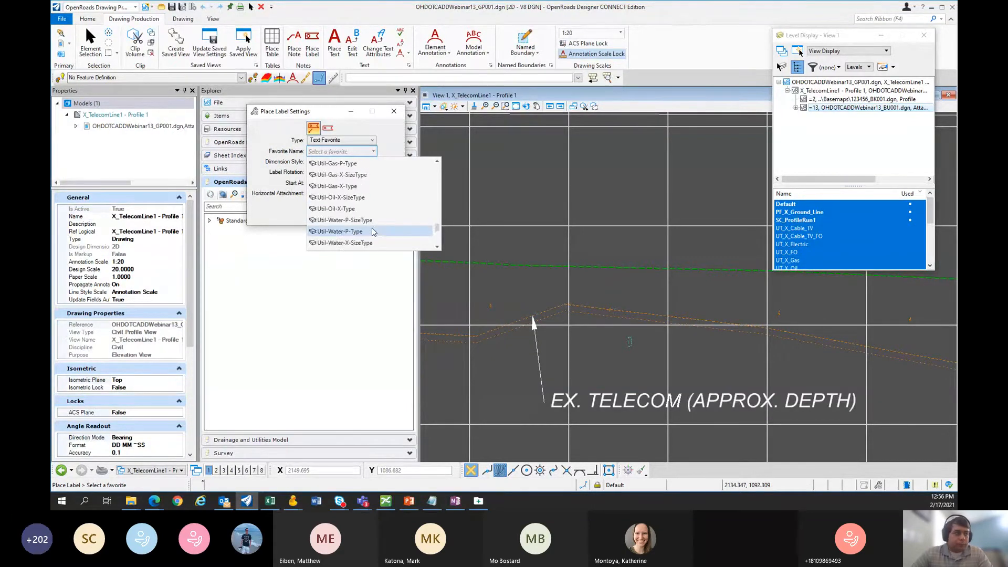
pyautogui.scroll(2, 373, 231)
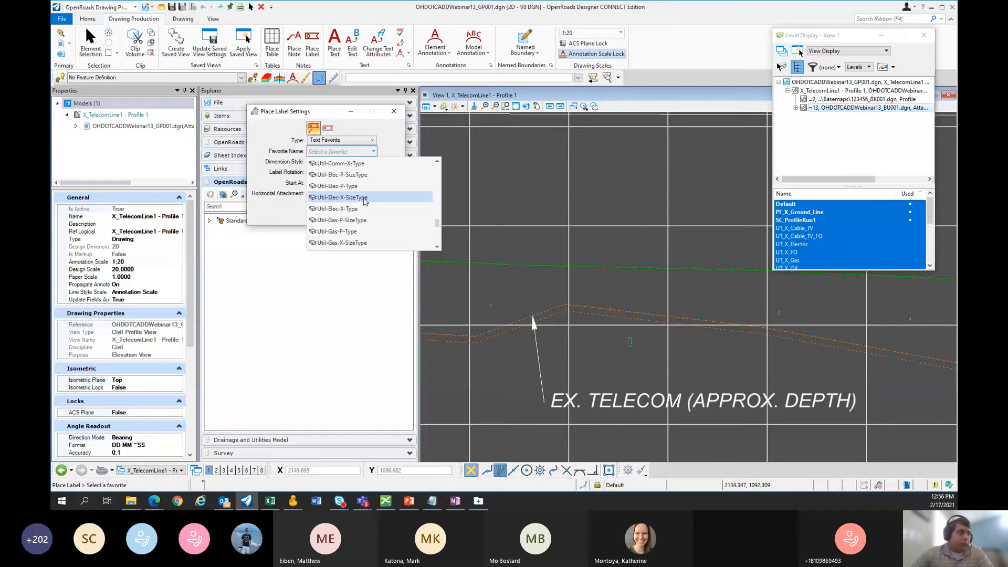
pyautogui.scroll(1, 371, 202)
pyautogui.scroll(1, 372, 202)
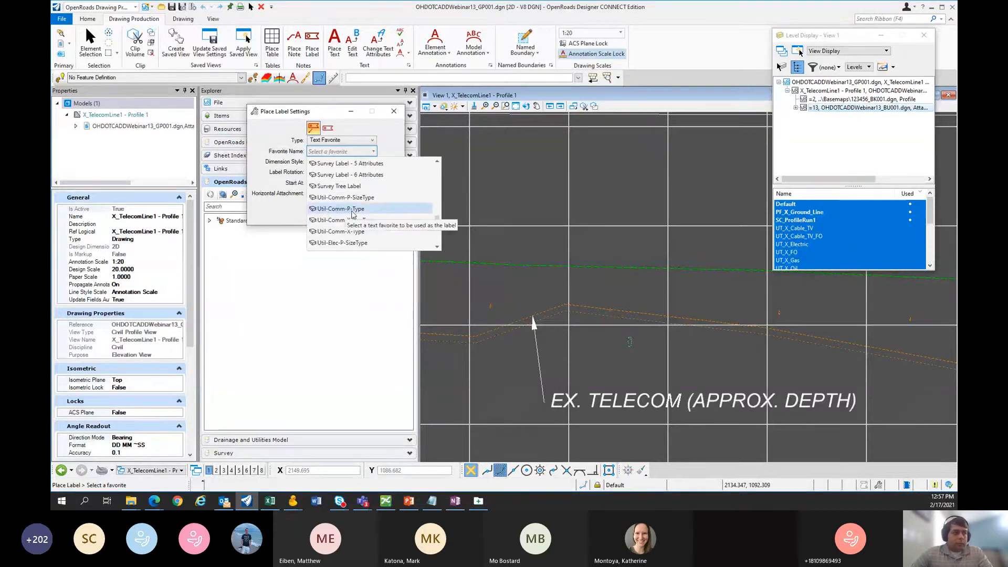
pyautogui.click(380, 233)
# Step: Open View 2 above the profile view, switch it to the Design model and leave the label command
pyautogui.moveTo(819, 35); pyautogui.dragTo(789, 33)
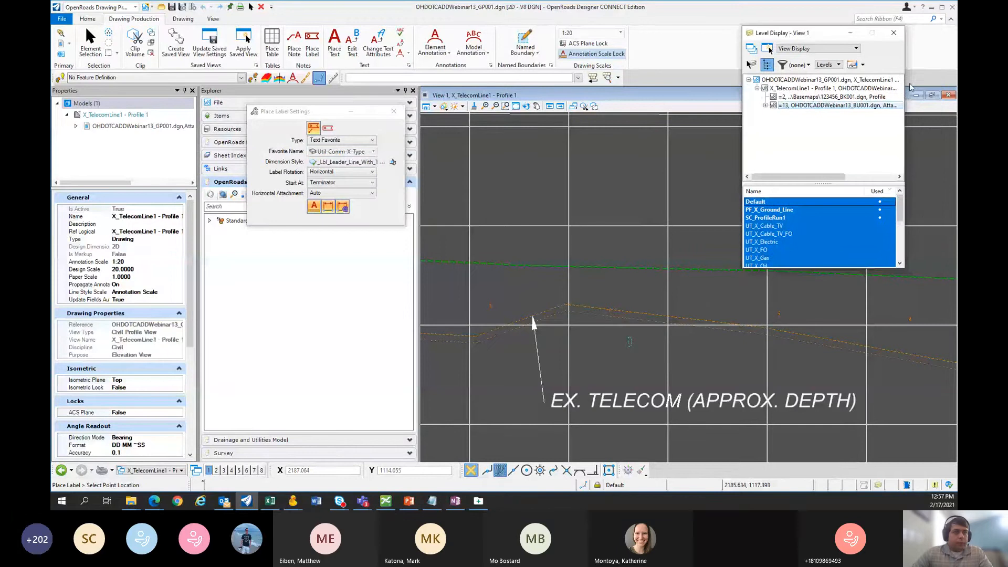
pyautogui.moveTo(711, 90); pyautogui.dragTo(711, 299)
pyautogui.click(216, 471)
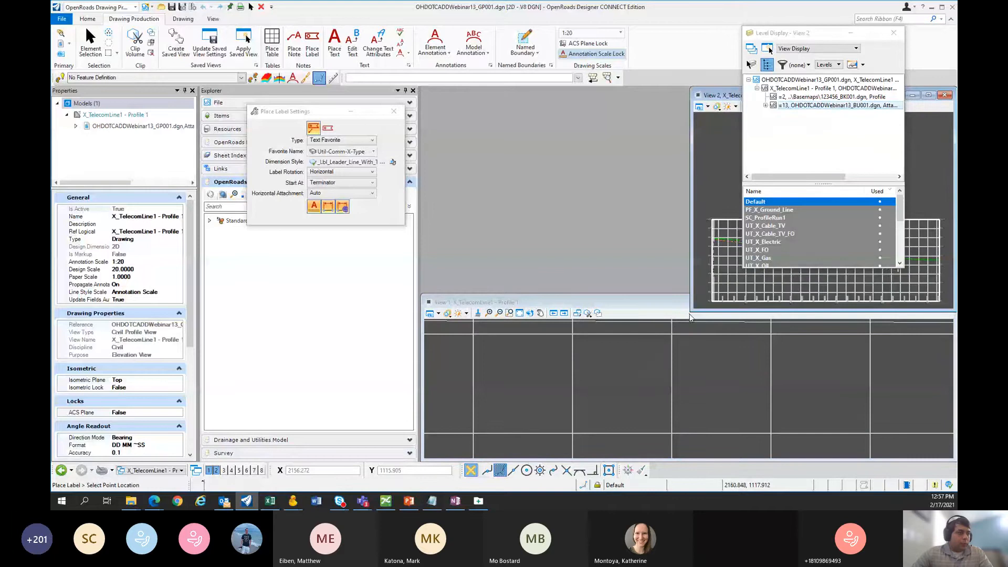
pyautogui.moveTo(690, 317); pyautogui.dragTo(424, 293)
pyautogui.click(430, 106)
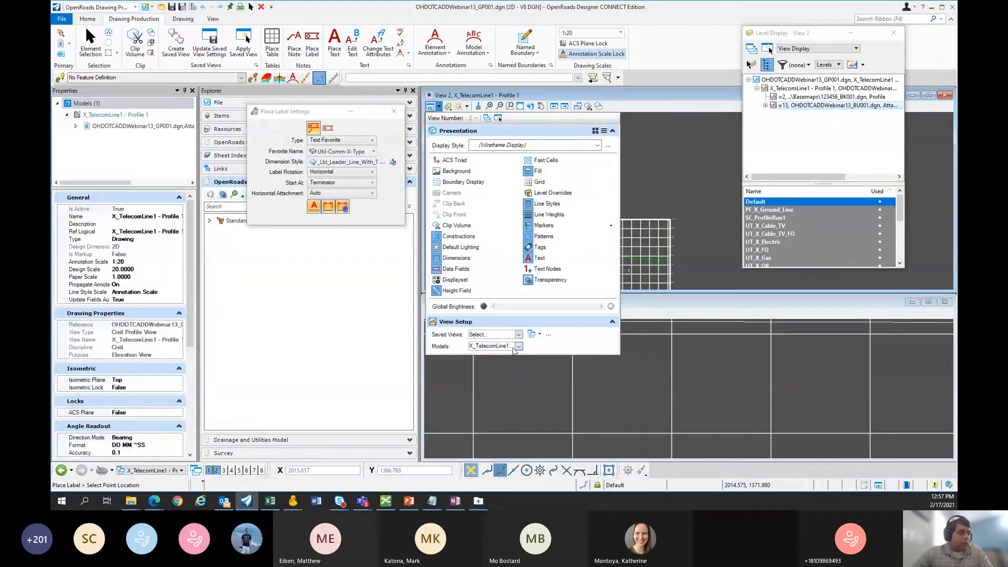
pyautogui.click(519, 347)
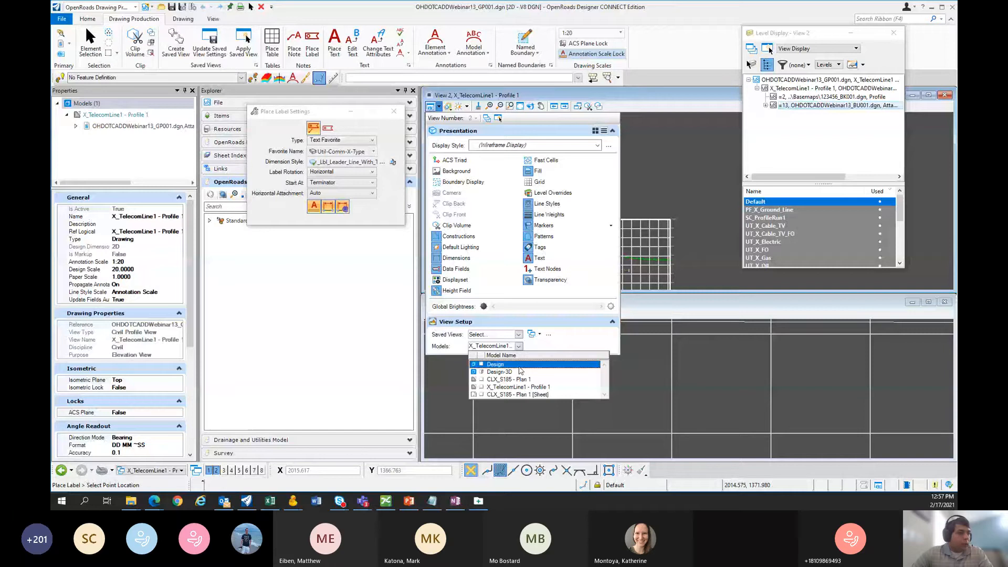
pyautogui.click(517, 365)
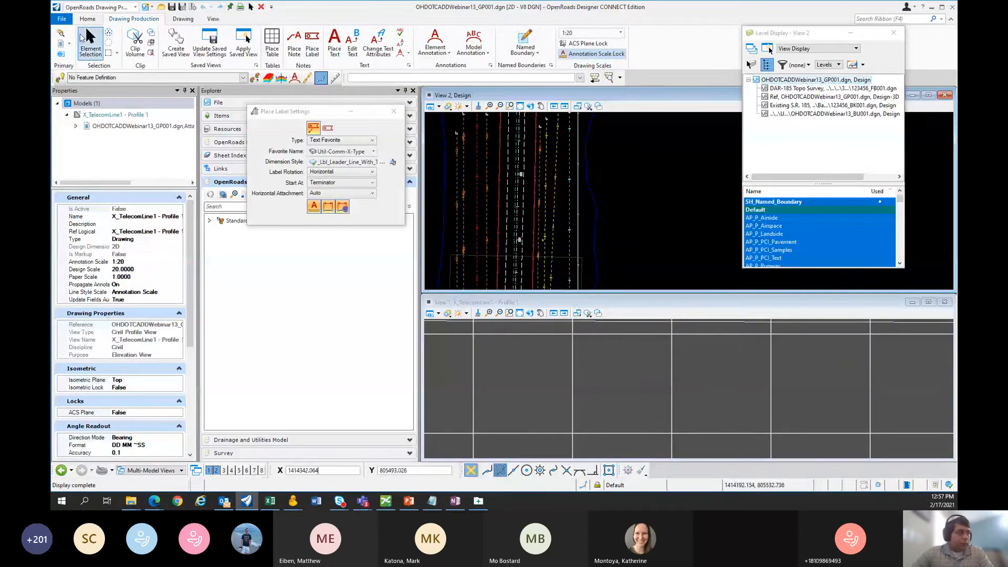
pyautogui.click(87, 41)
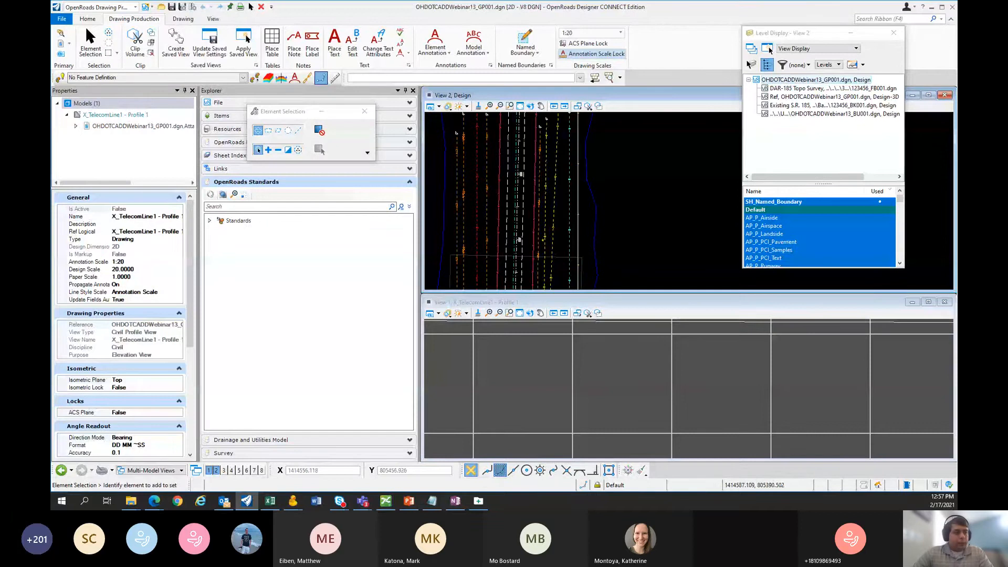
# Step: Select the existing gas line in the plan view and load the reference file's Drainage and Utilities data, accepting the database compaction
pyautogui.scroll(-5, 786, 407)
pyautogui.scroll(4, 683, 395)
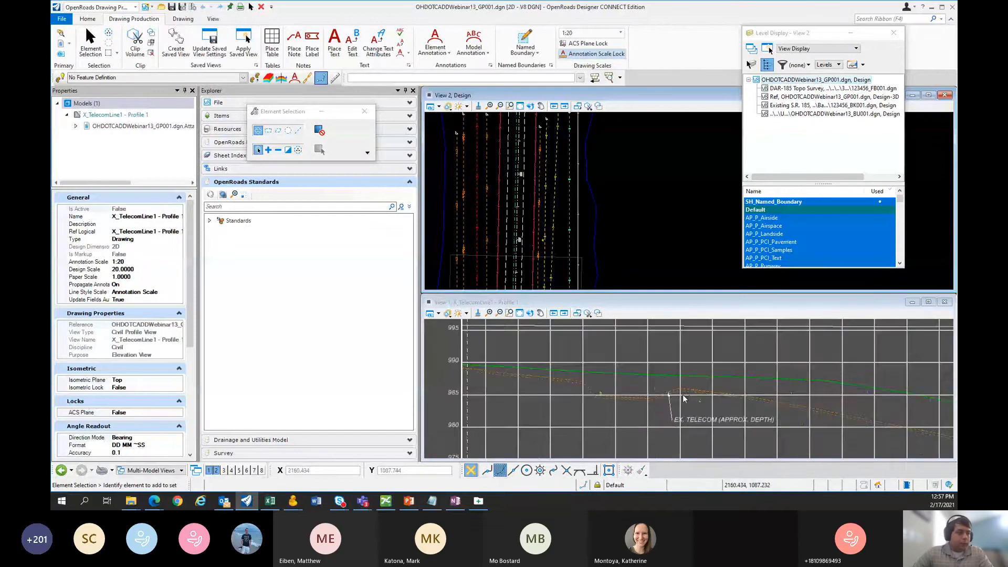
pyautogui.moveTo(656, 328); pyautogui.dragTo(612, 381, button='middle')
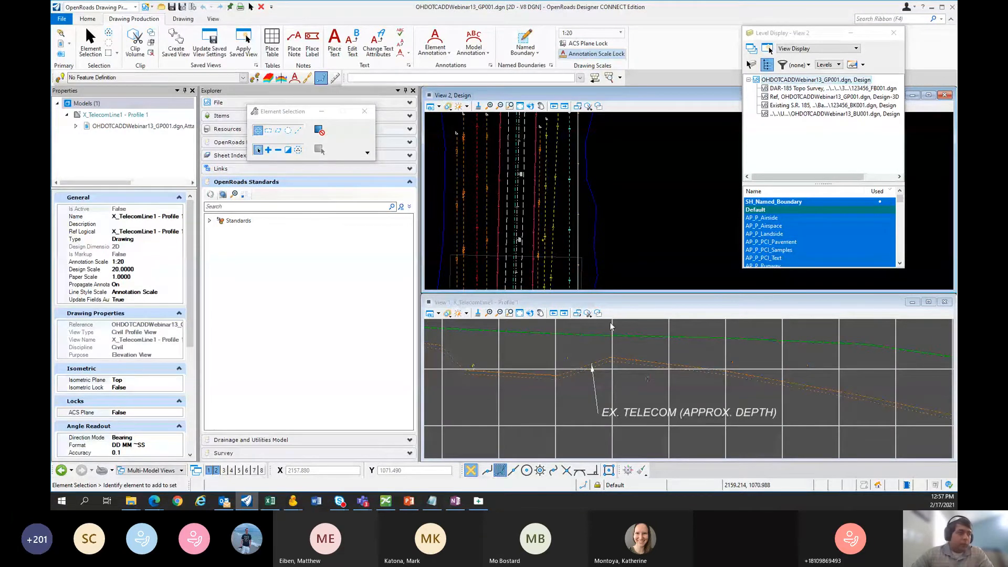
pyautogui.moveTo(650, 252); pyautogui.dragTo(659, 219, button='middle')
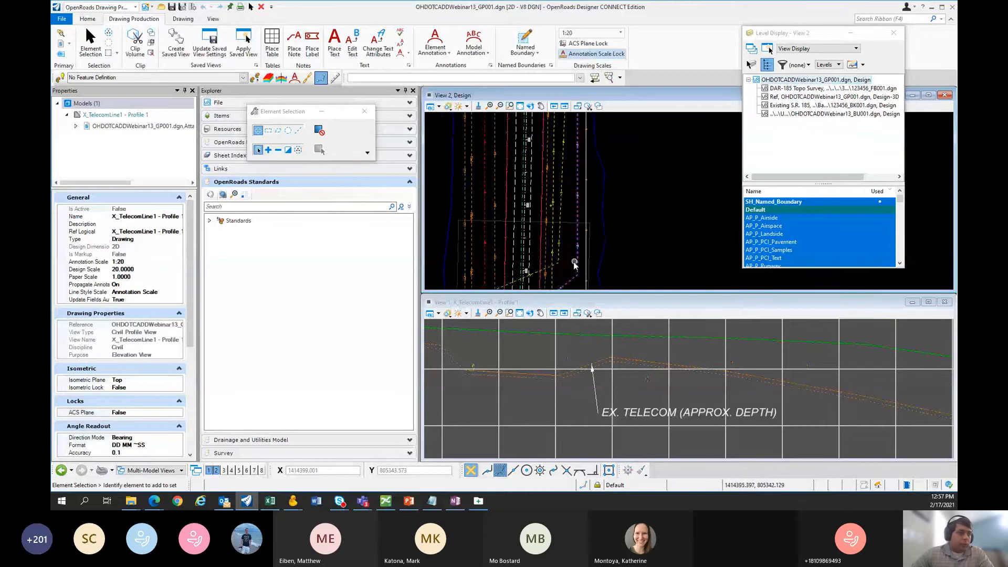
pyautogui.moveTo(574, 265); pyautogui.dragTo(599, 225, button='middle')
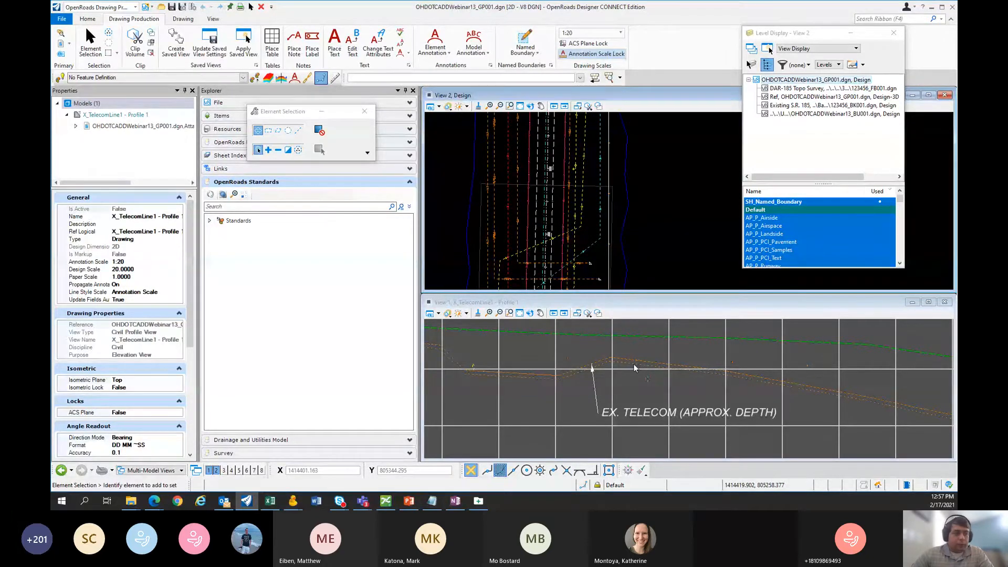
pyautogui.click(582, 219)
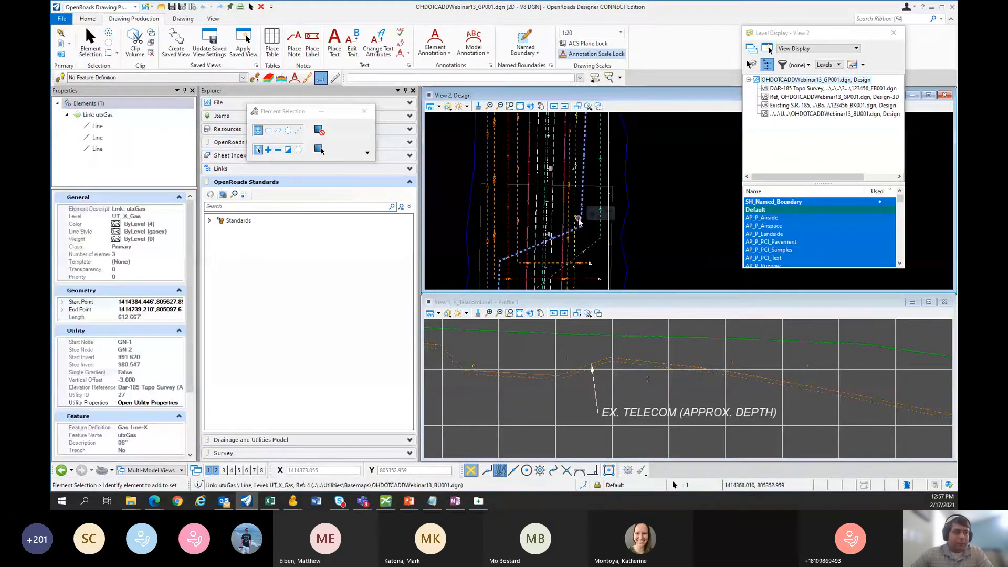
pyautogui.click(608, 214)
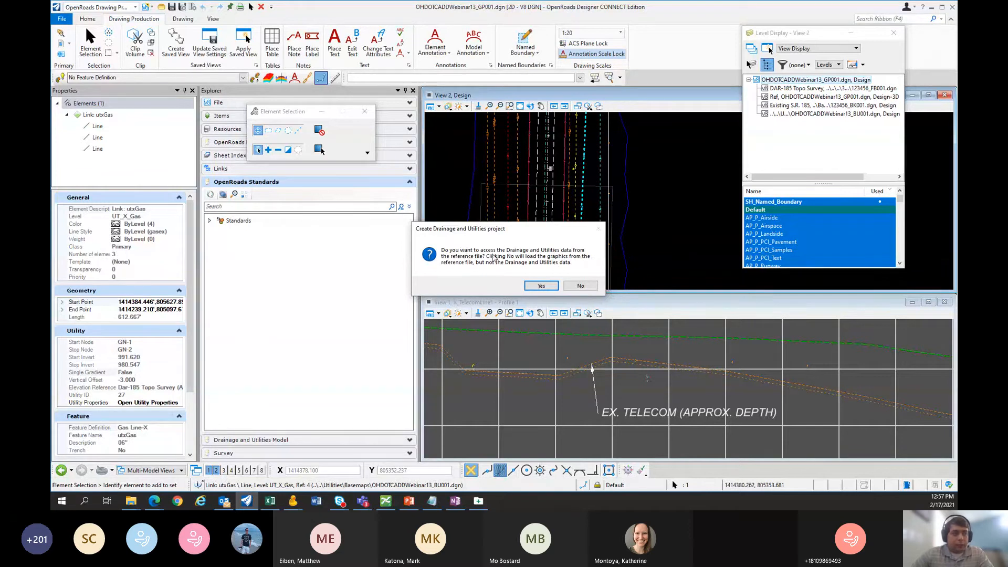
pyautogui.click(541, 286)
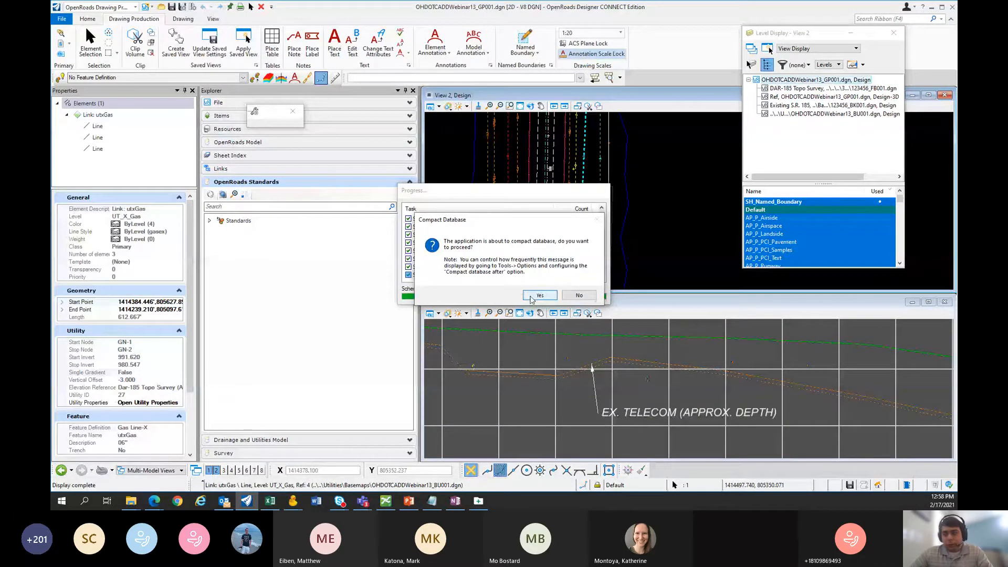
pyautogui.click(531, 296)
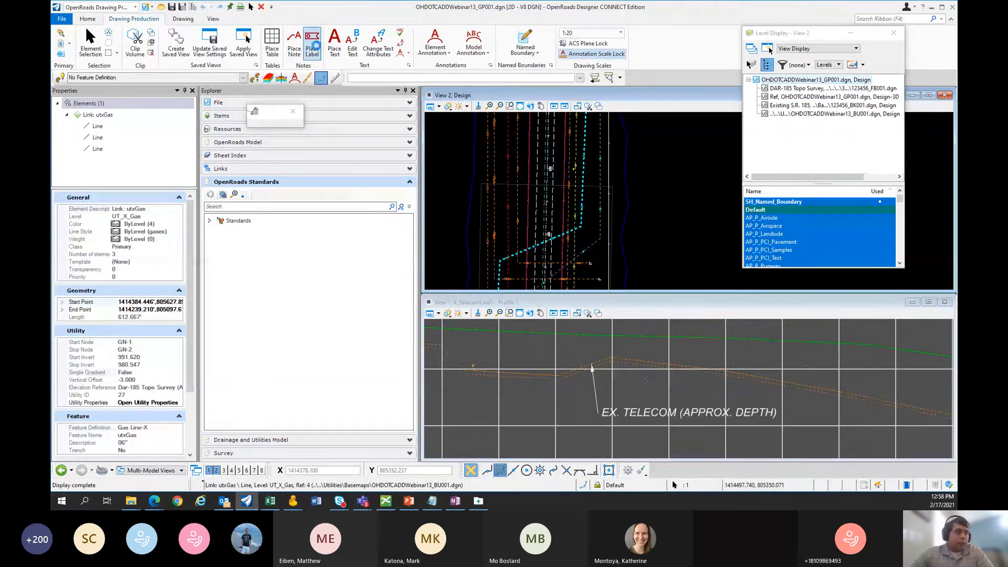
# Step: Restart the Place Label command with the Util-Comm-X-Type text favorite in the telecom profile view
pyautogui.click(314, 46)
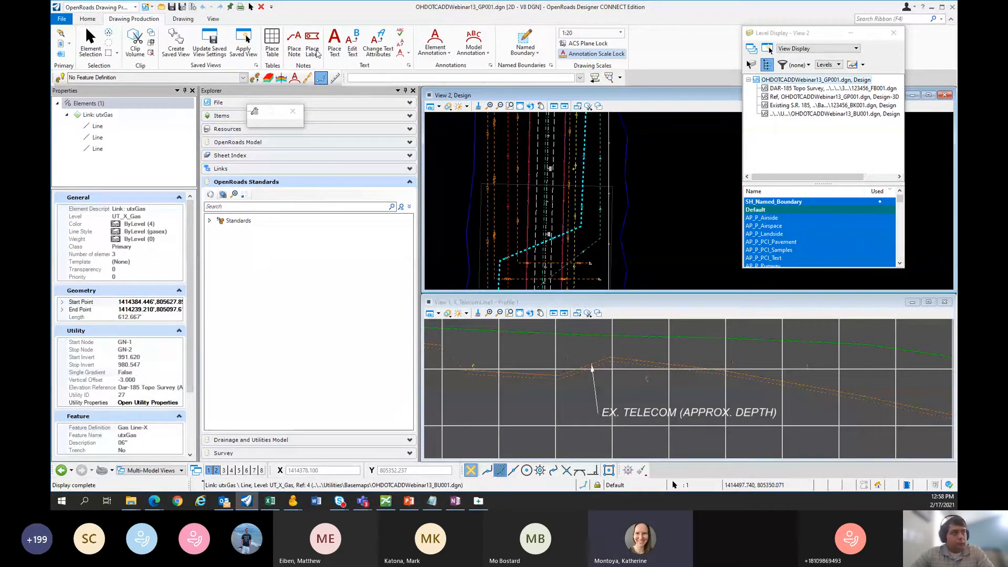
pyautogui.click(317, 46)
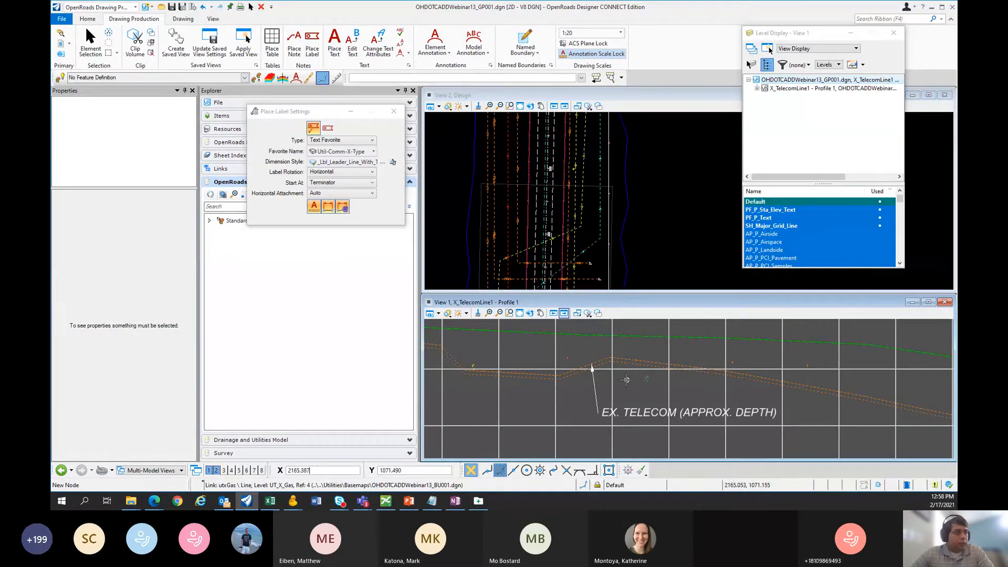
pyautogui.moveTo(621, 388); pyautogui.dragTo(603, 378, button='middle')
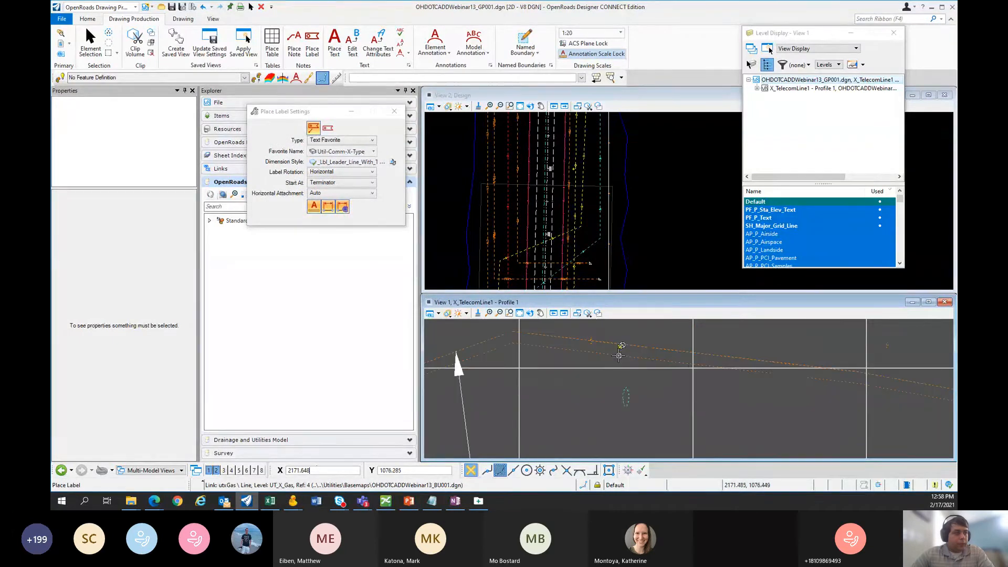
pyautogui.scroll(3, 635, 356)
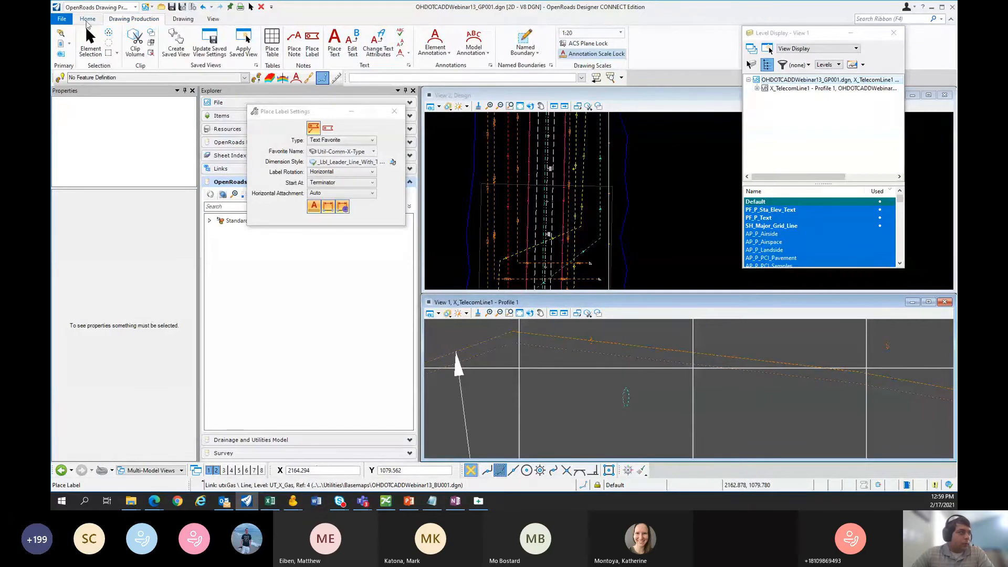
# Step: Examine the nested reference attachments of the telecom profile model, down to the models of OHDOTCADDWebinar13_BU001.dgn
pyautogui.click(87, 21)
pyautogui.click(254, 38)
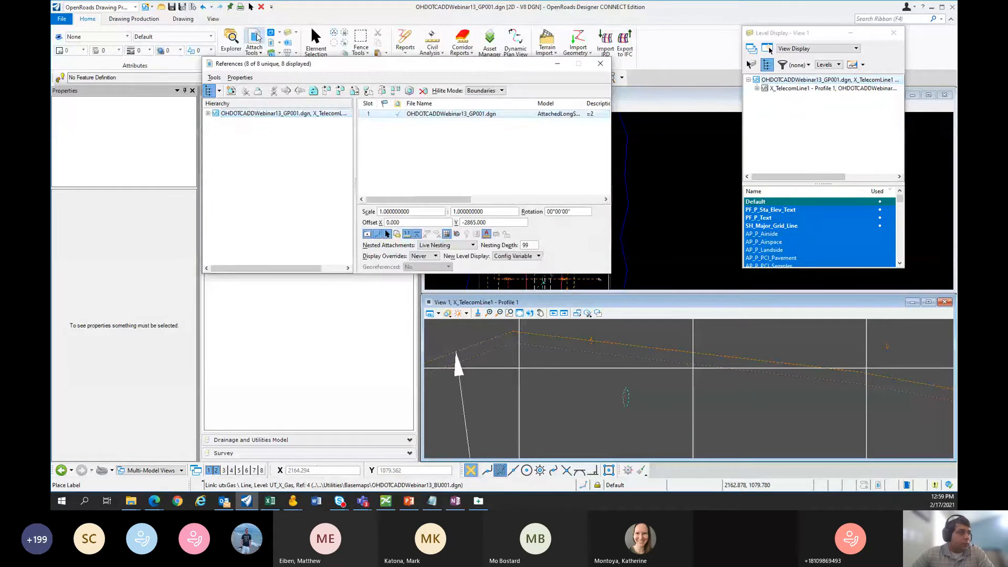
pyautogui.click(208, 113)
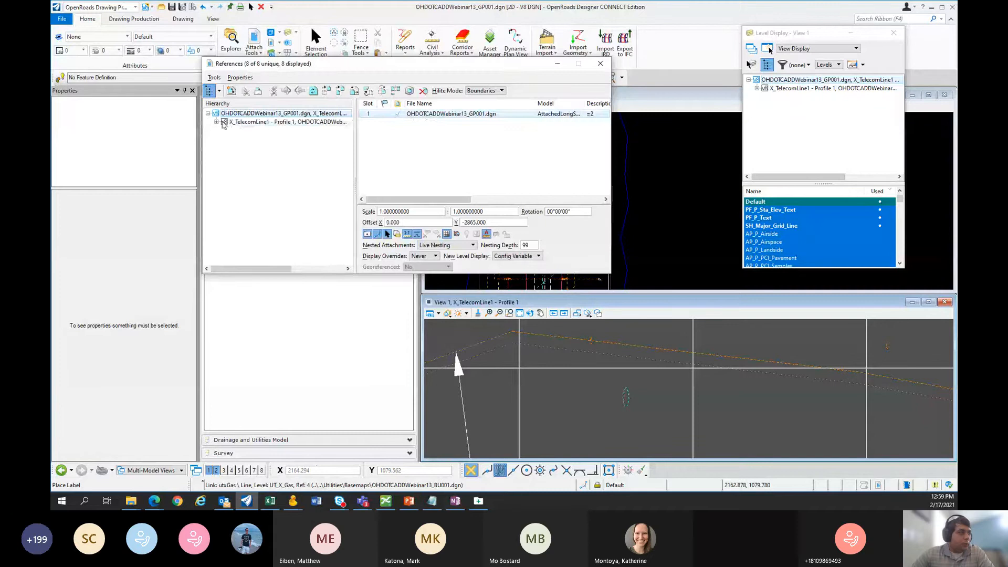
pyautogui.click(223, 122)
pyautogui.click(216, 122)
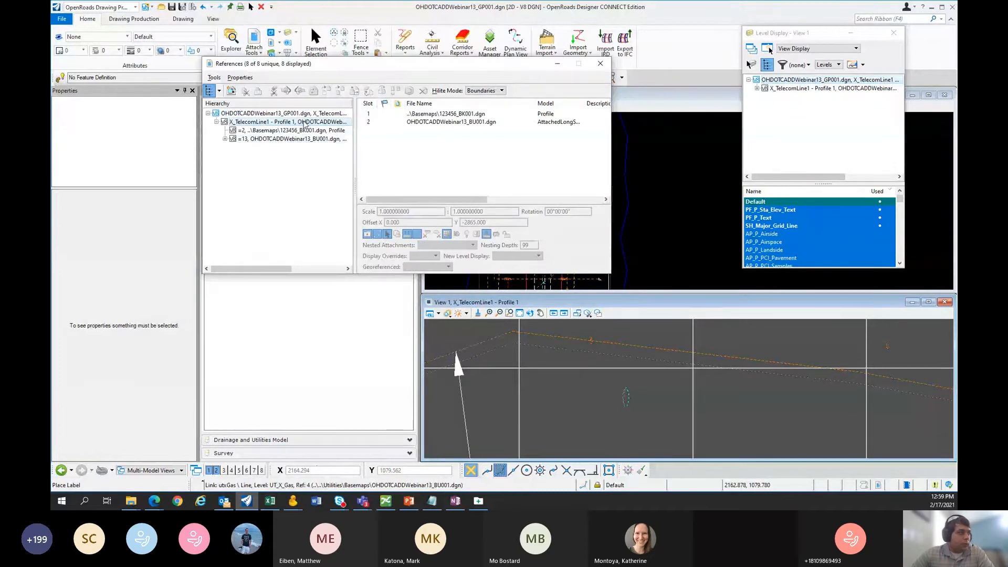
pyautogui.click(252, 139)
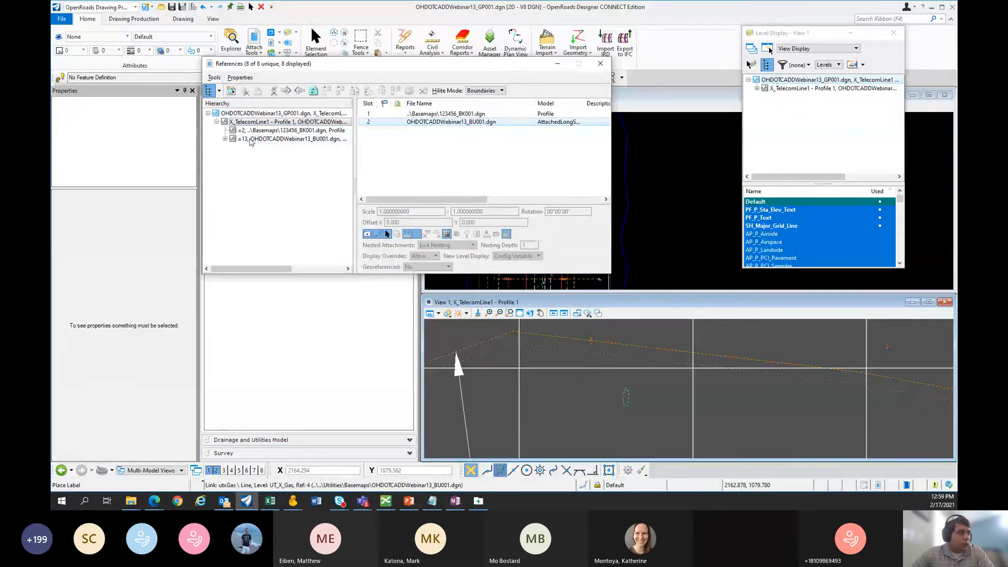
pyautogui.click(251, 140)
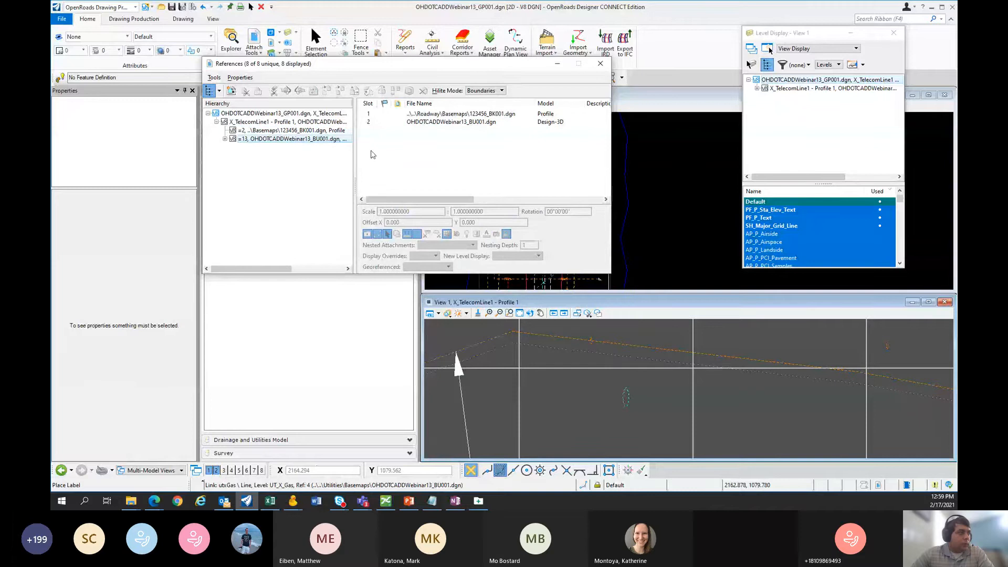
pyautogui.click(226, 140)
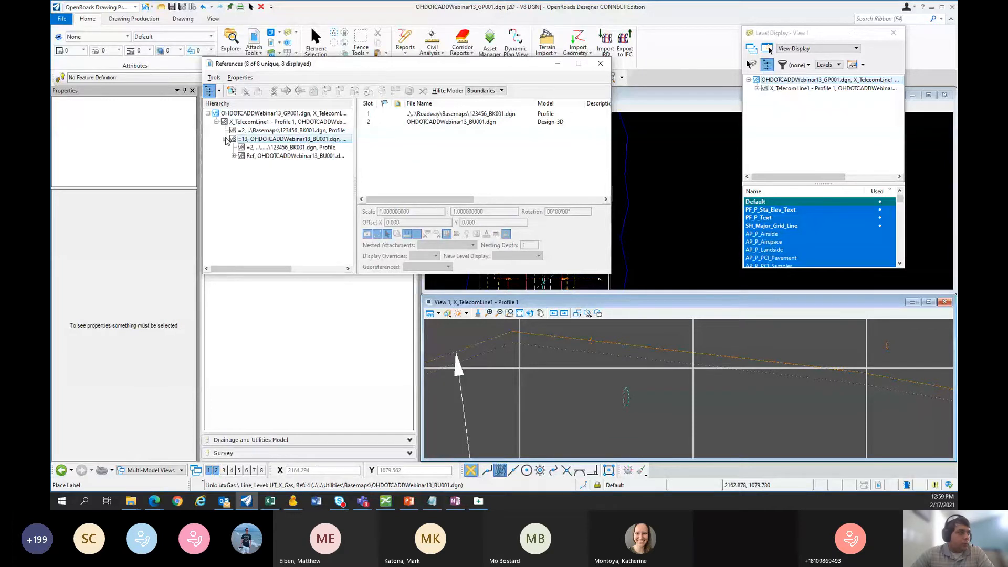
pyautogui.click(521, 123)
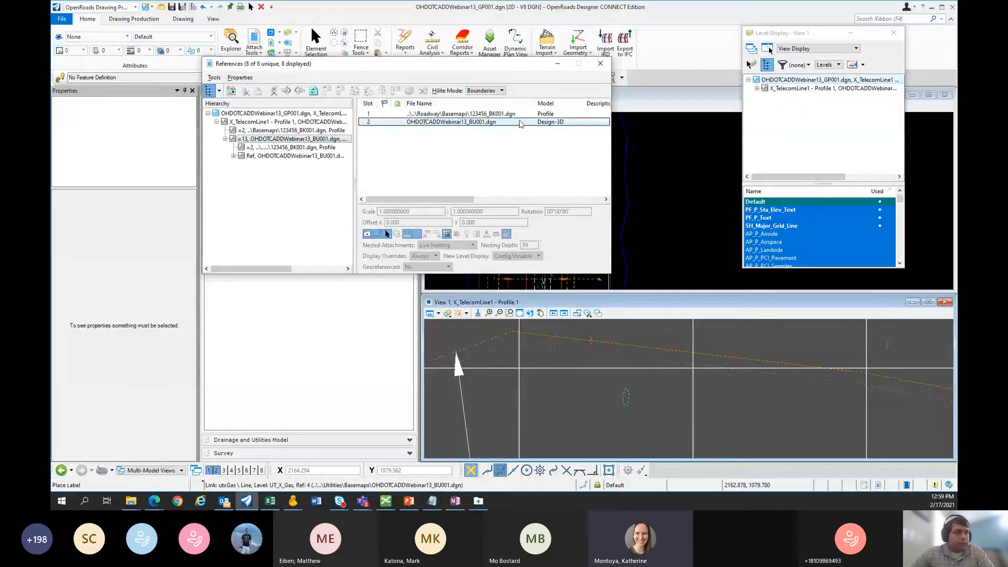
pyautogui.click(601, 63)
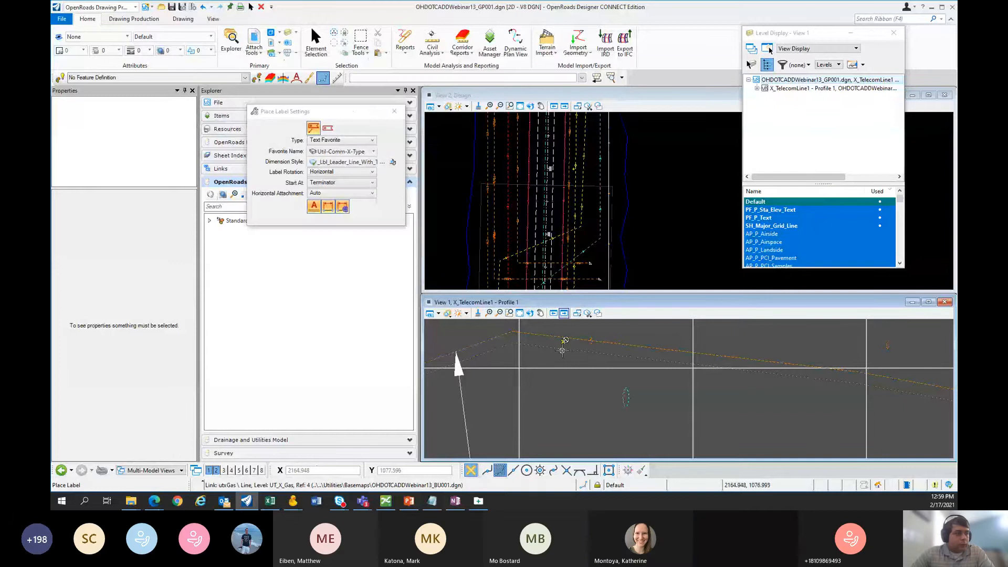
# Step: Place the Util-Comm-X-Type leader label on the existing telecom line in the profile, with its text above and beyond the line's high point
pyautogui.scroll(-1, 563, 351)
pyautogui.moveTo(547, 350); pyautogui.dragTo(556, 389, button='middle')
pyautogui.scroll(2, 551, 350)
pyautogui.moveTo(550, 353); pyautogui.dragTo(618, 360, button='middle')
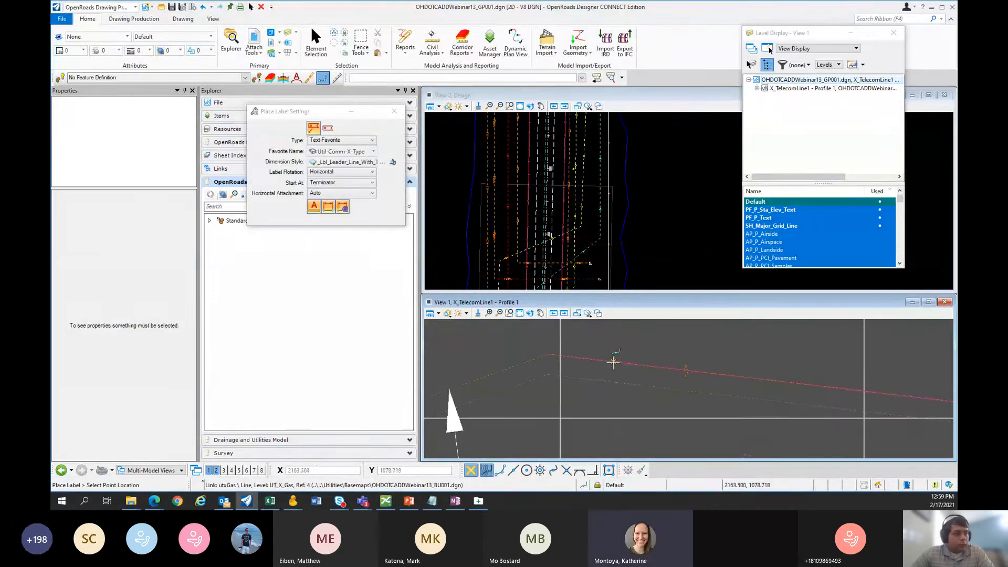
pyautogui.scroll(-1, 614, 363)
pyautogui.moveTo(589, 355); pyautogui.dragTo(558, 357, button='middle')
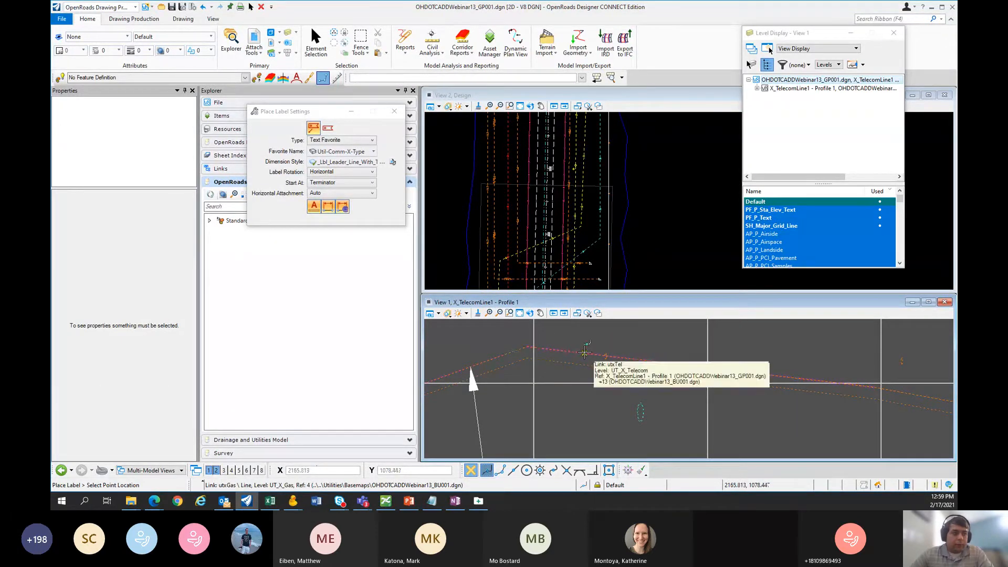
pyautogui.click(585, 352)
pyautogui.scroll(-3, 604, 357)
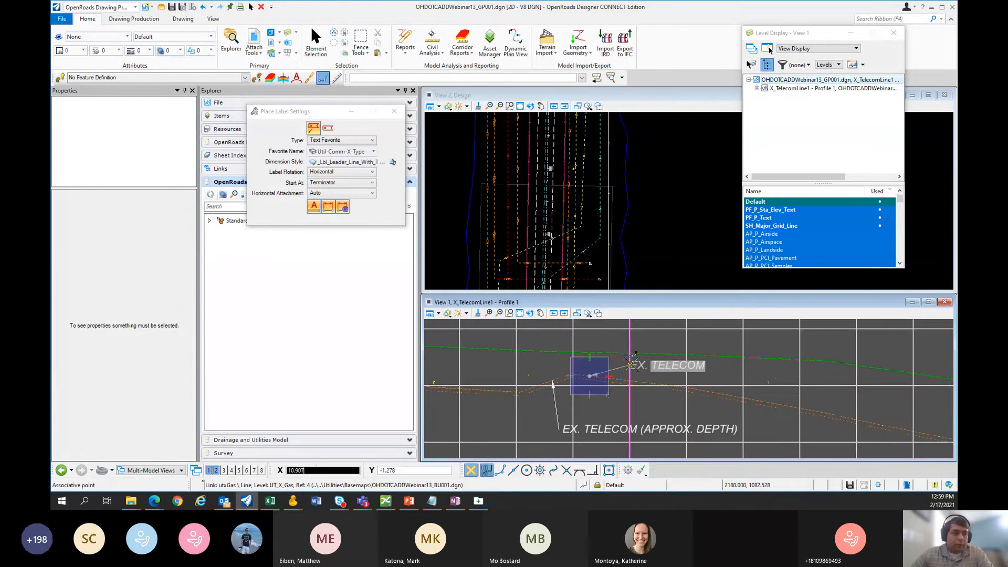
# Step: Place another Util-Comm-X-Type leader label on the existing fiber optic crossing in the profile, with its text just above it
pyautogui.scroll(4, 542, 380)
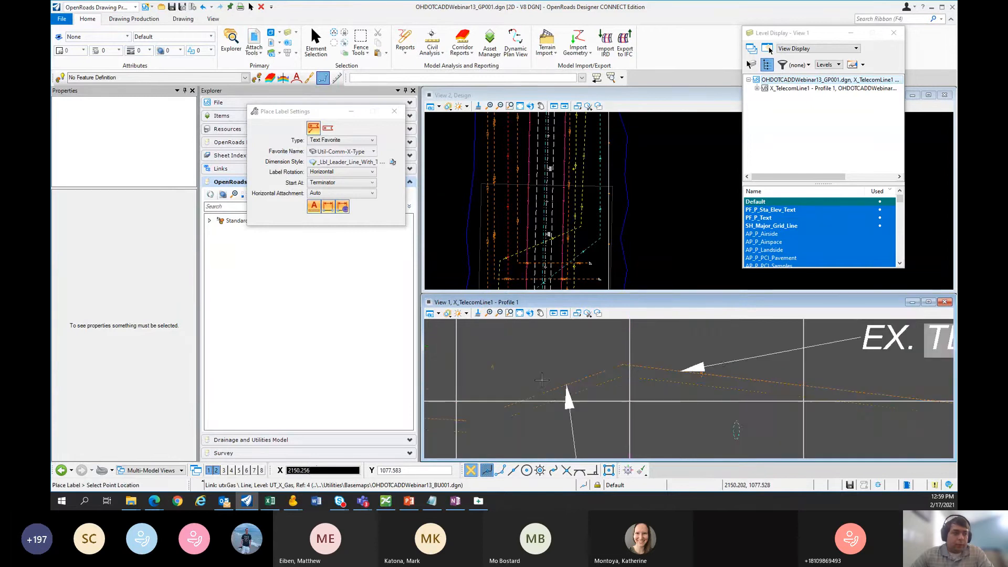
pyautogui.moveTo(496, 372); pyautogui.dragTo(536, 394, button='middle')
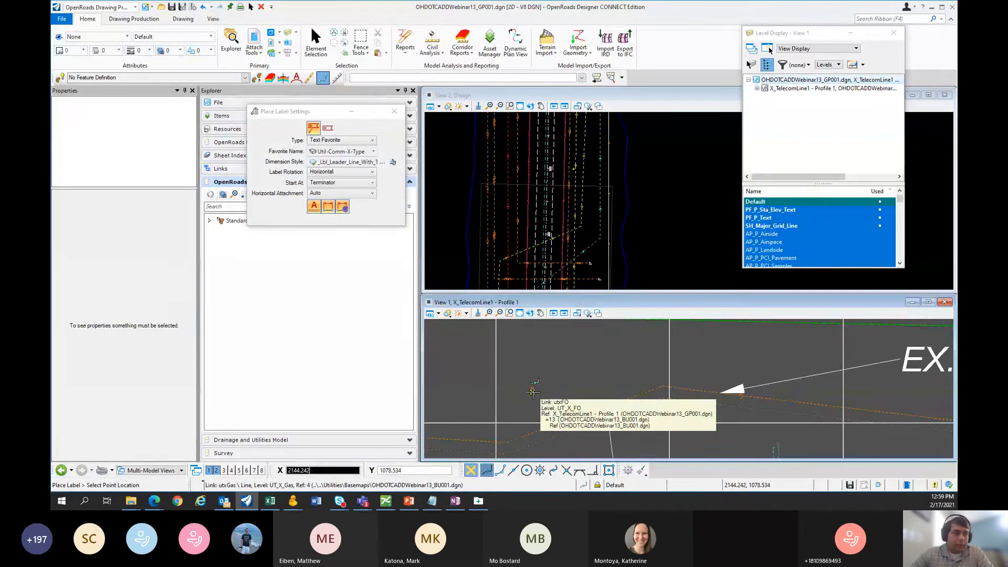
pyautogui.click(533, 391)
pyautogui.scroll(-2, 541, 379)
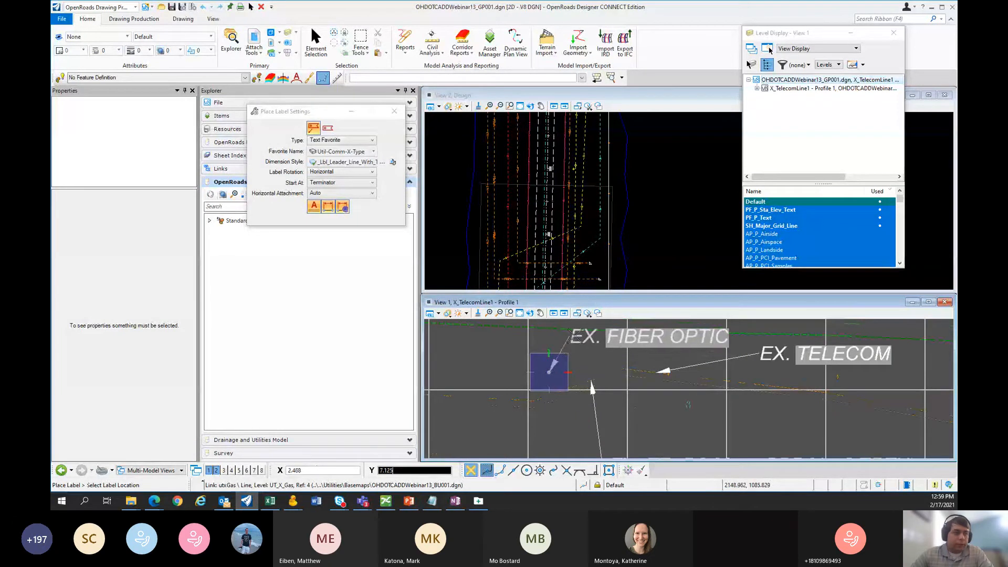
pyautogui.click(577, 336)
pyautogui.moveTo(637, 387); pyautogui.dragTo(575, 401, button='middle')
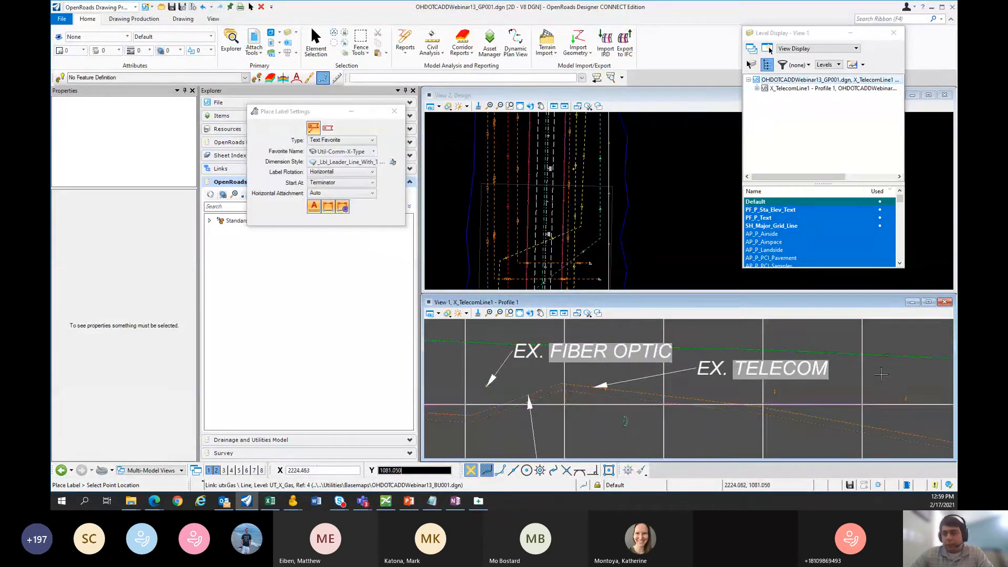
pyautogui.scroll(2, 881, 375)
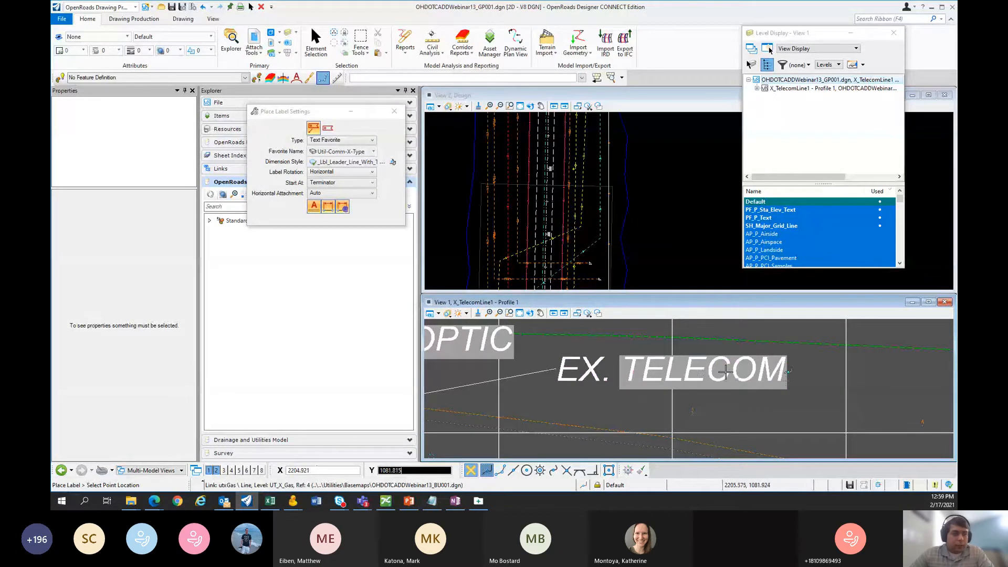
pyautogui.scroll(-2, 726, 372)
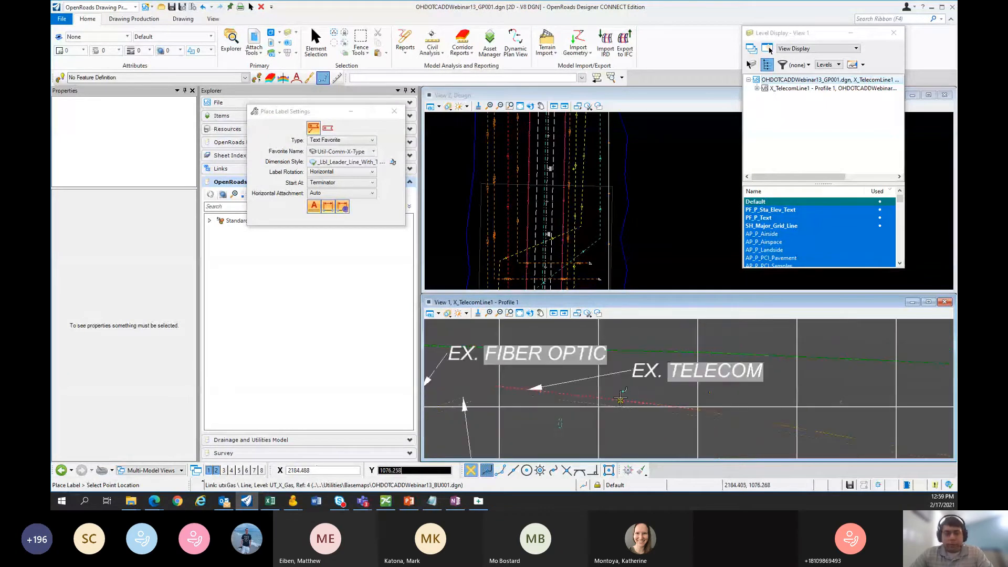
pyautogui.scroll(-2, 621, 397)
pyautogui.moveTo(654, 411); pyautogui.dragTo(658, 397, button='middle')
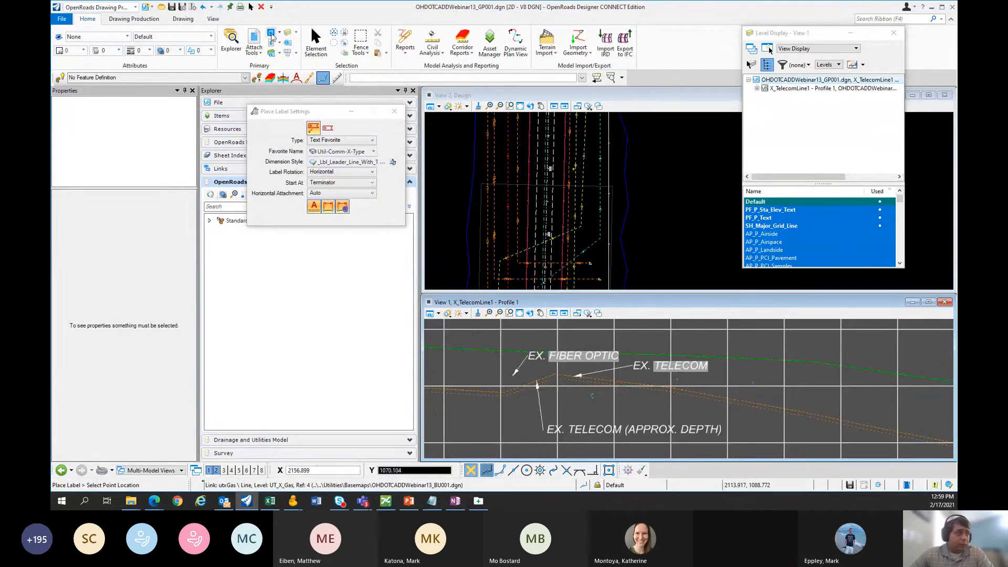
# Step: Leave the label command and reopen the drawing file with the key-in rd=
pyautogui.click(315, 42)
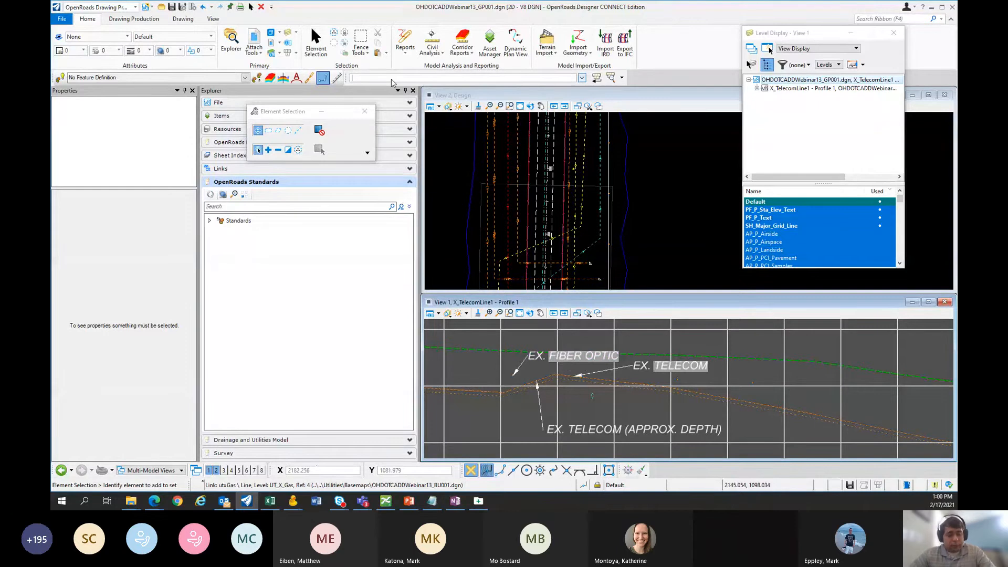
pyautogui.write('r')
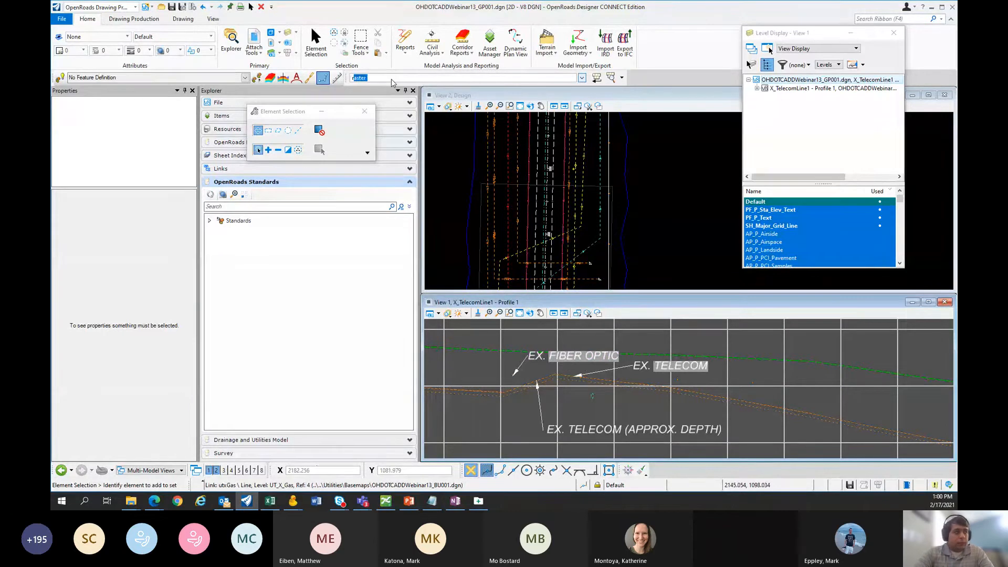
pyautogui.write('d=')
pyautogui.press('Return')
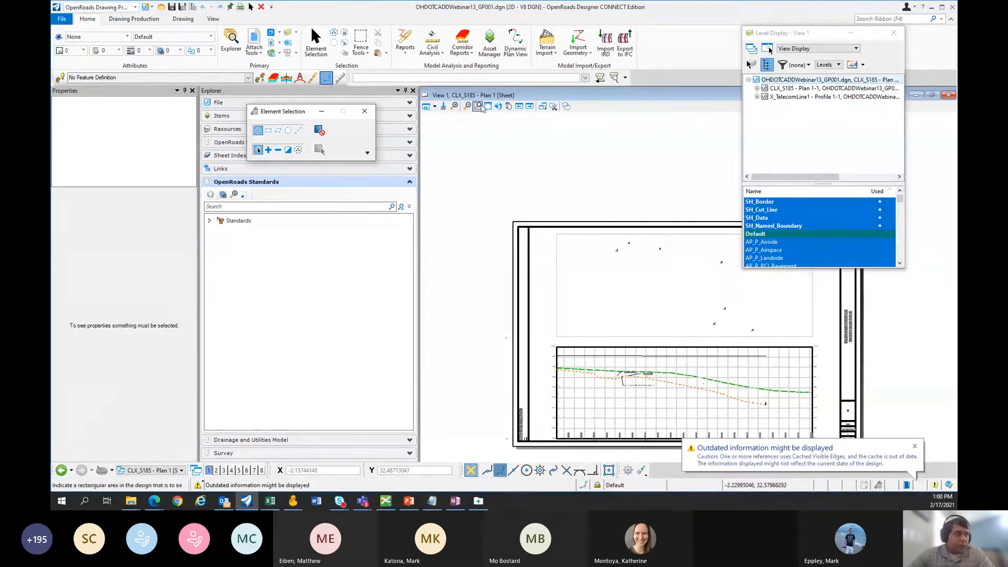
# Step: Switch View 1 from the sheet to the Design model and open View 4 below it
pyautogui.click(435, 108)
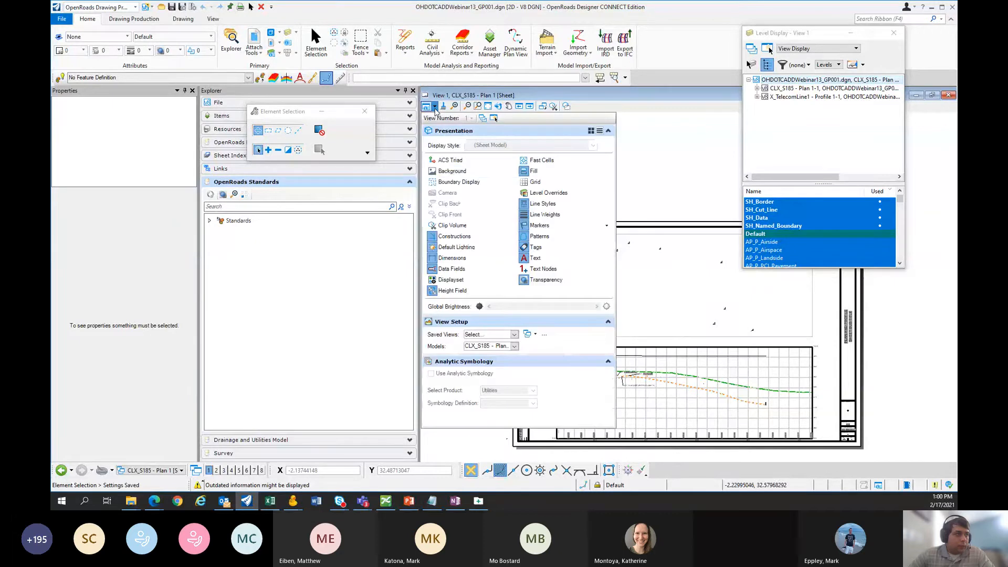
pyautogui.click(515, 346)
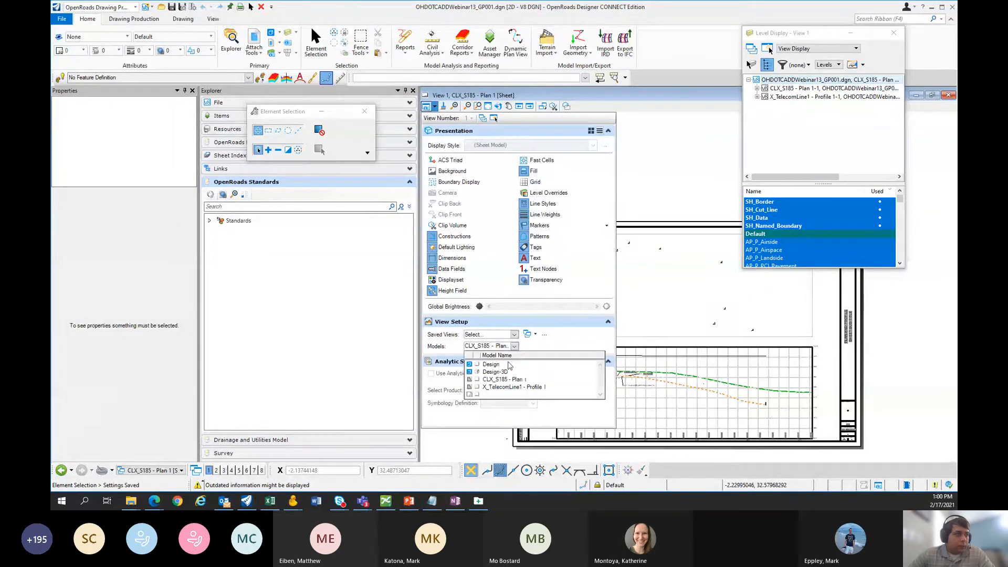
pyautogui.click(476, 362)
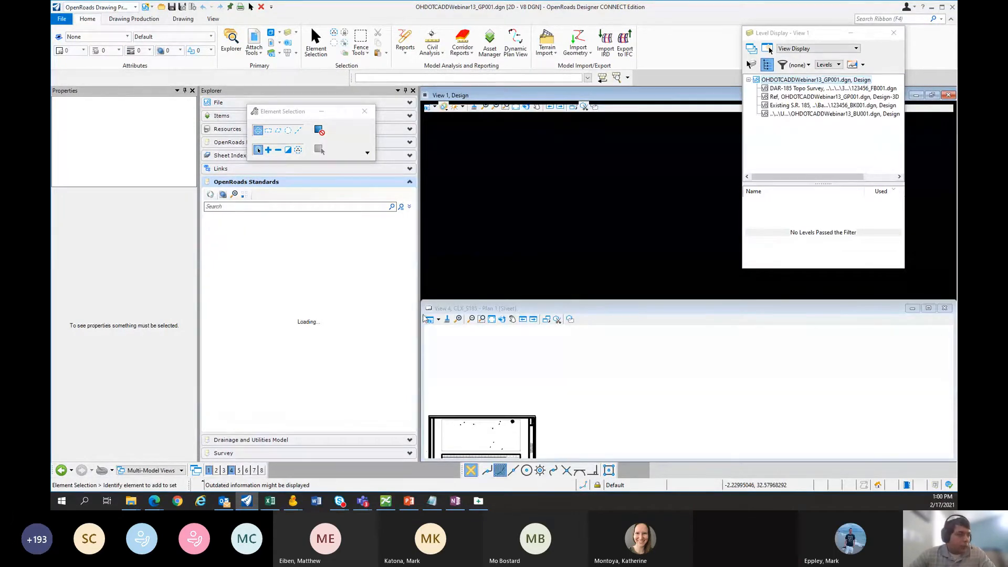
# Step: Switch View 4 to the X_TelecomLine1 - Profile 1 model and align its window beneath the Design view
pyautogui.click(438, 319)
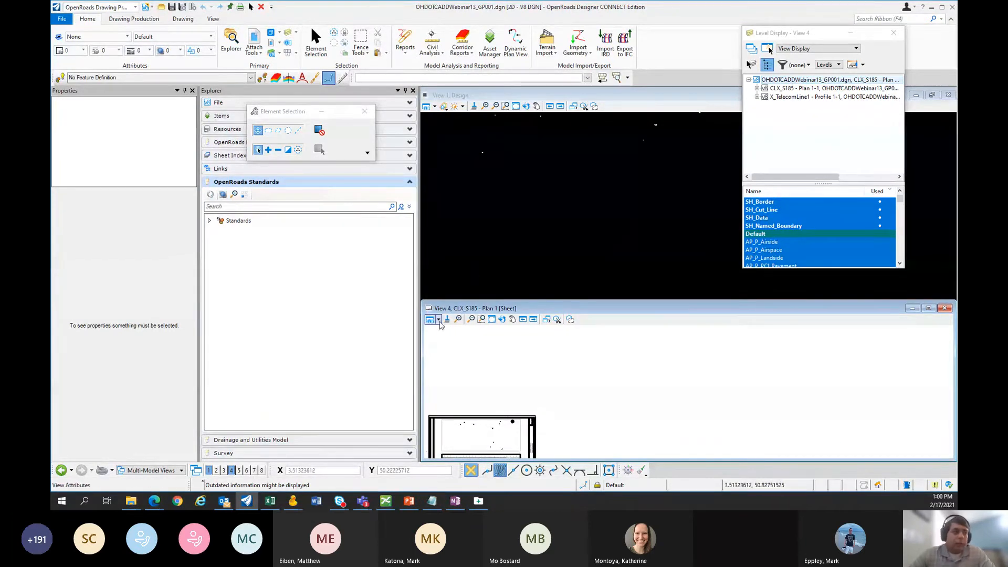
pyautogui.click(438, 321)
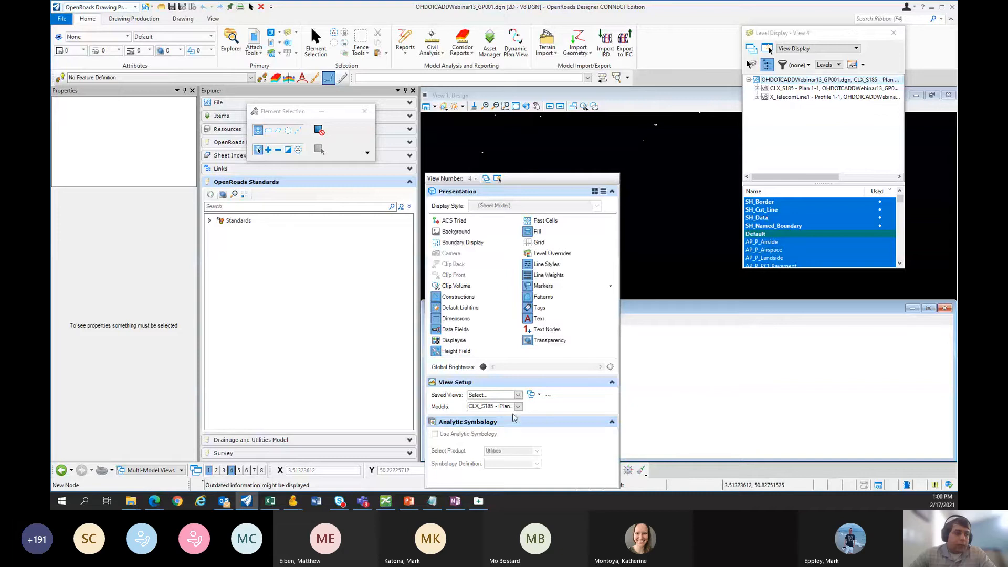
pyautogui.click(519, 407)
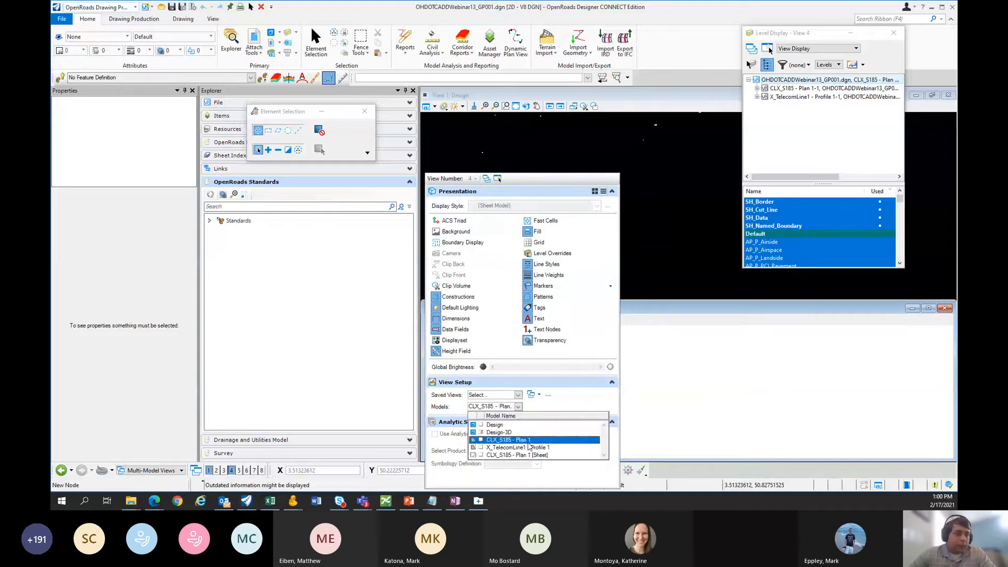
pyautogui.click(535, 450)
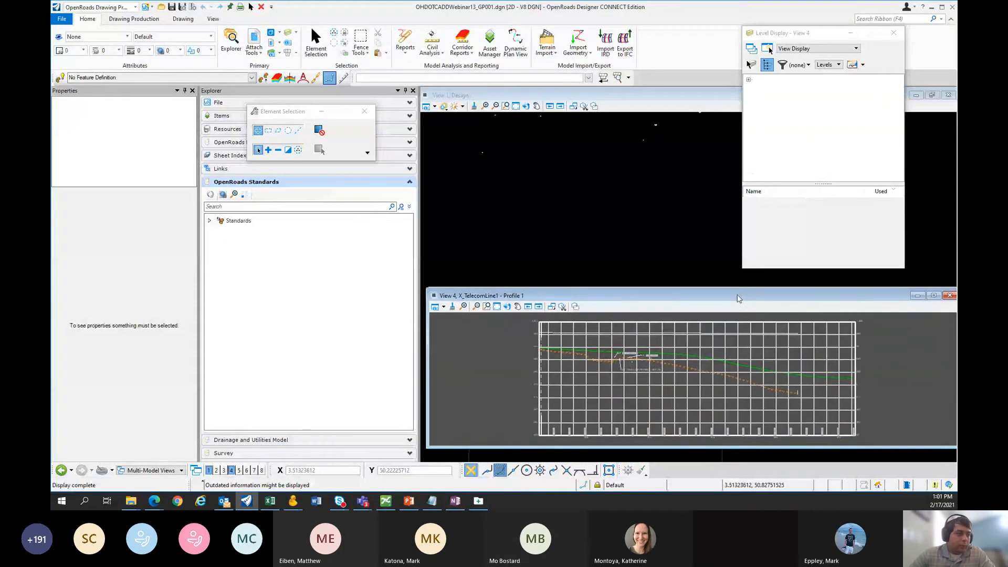
pyautogui.scroll(5, 686, 371)
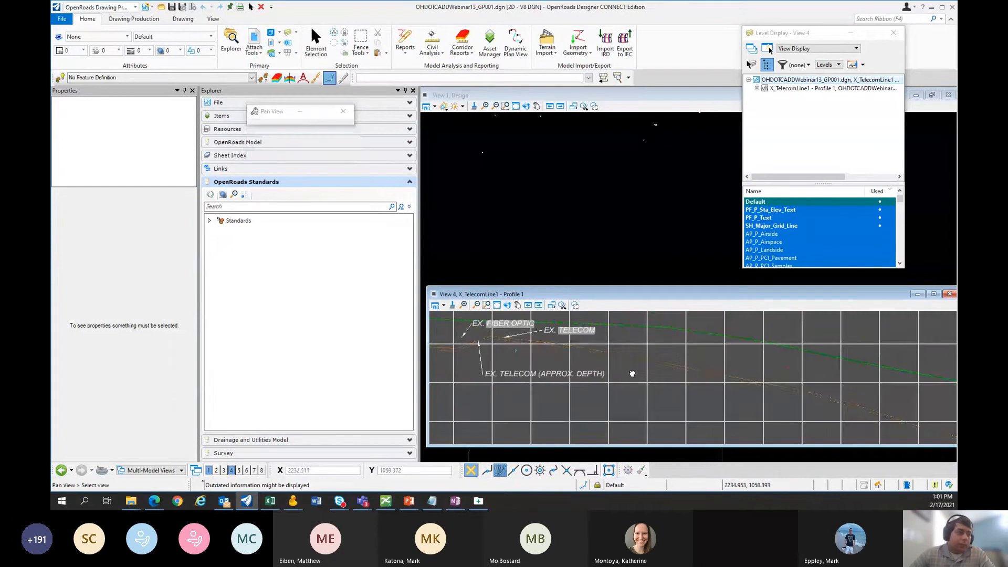
pyautogui.moveTo(666, 401); pyautogui.dragTo(671, 404, button='middle')
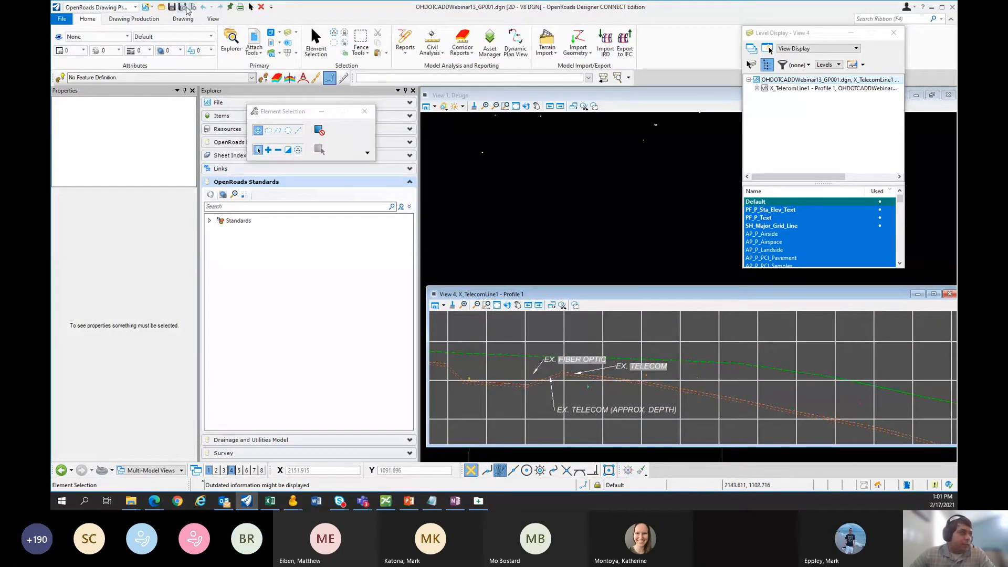
pyautogui.moveTo(608, 294); pyautogui.dragTo(603, 296)
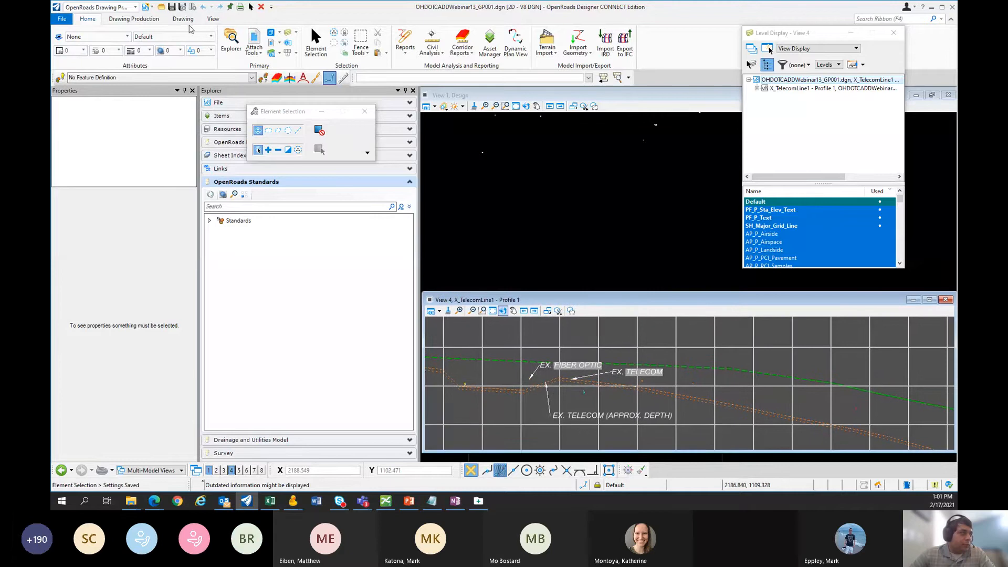
# Step: Reload the open drawing with the key-in rd= and check the telecom labels in the profile
pyautogui.click(363, 79)
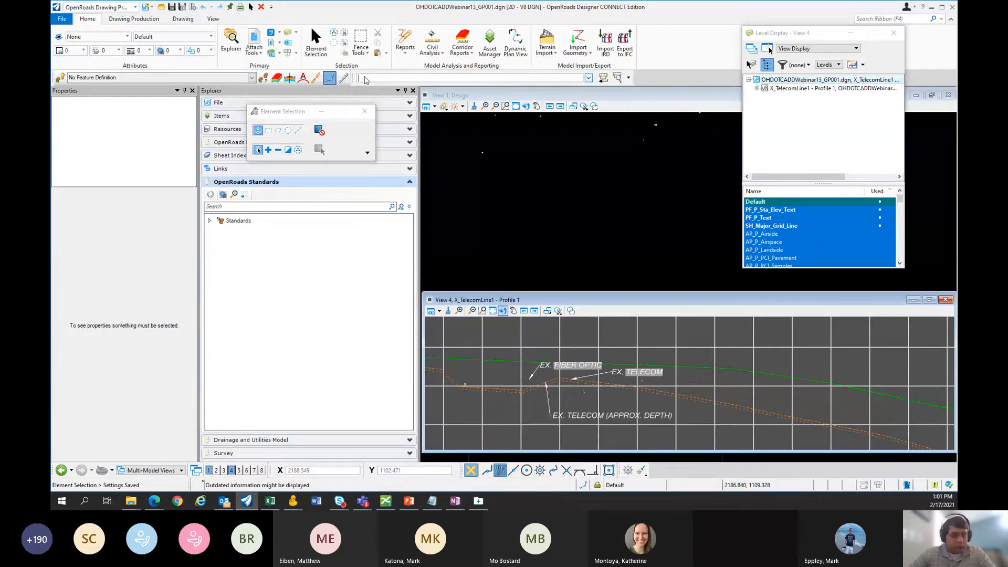
pyautogui.write('rd')
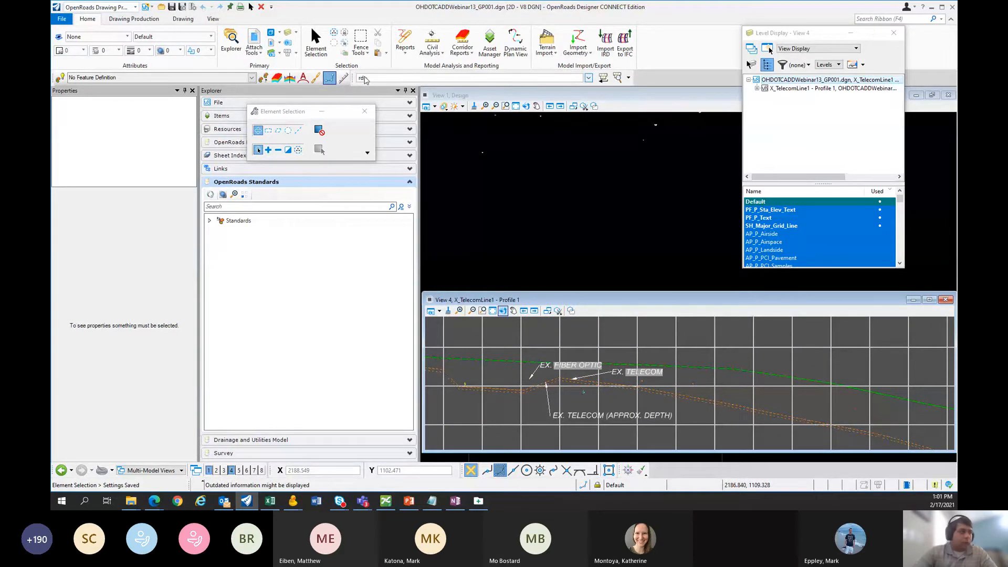
pyautogui.press('Return')
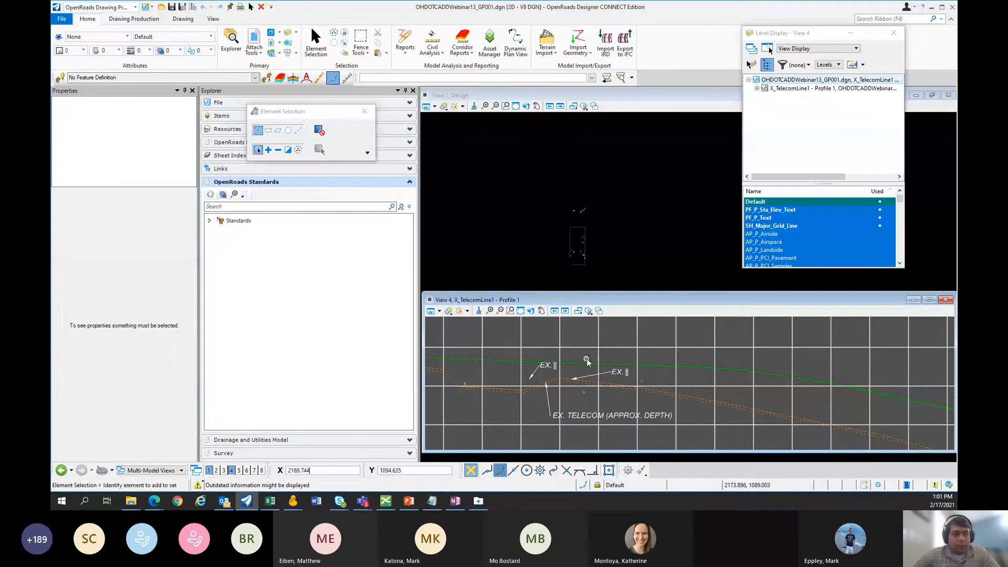
pyautogui.moveTo(619, 376)
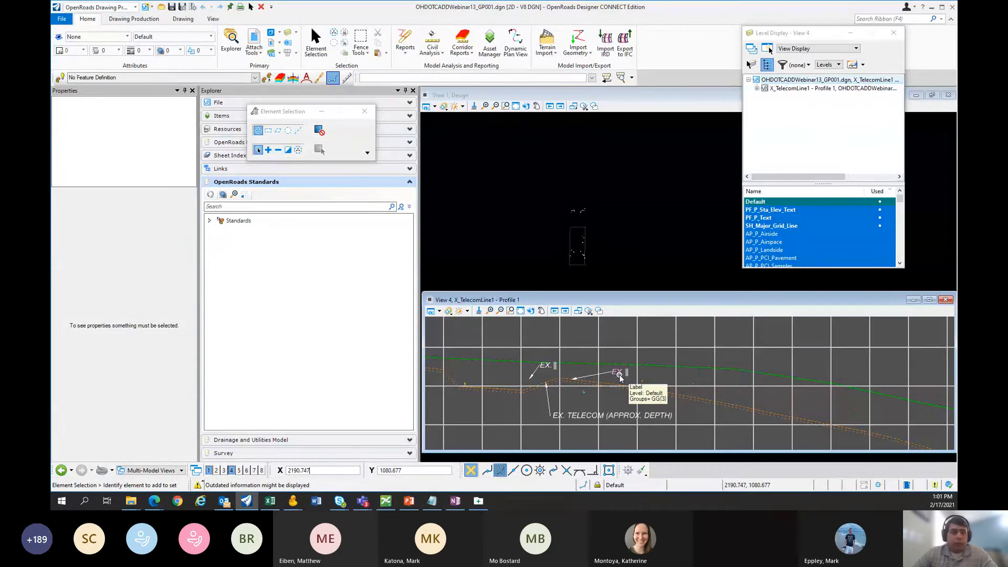
# Step: Activate the Design view and review its attached references, selecting the Design-3D attachment
pyautogui.click(565, 261)
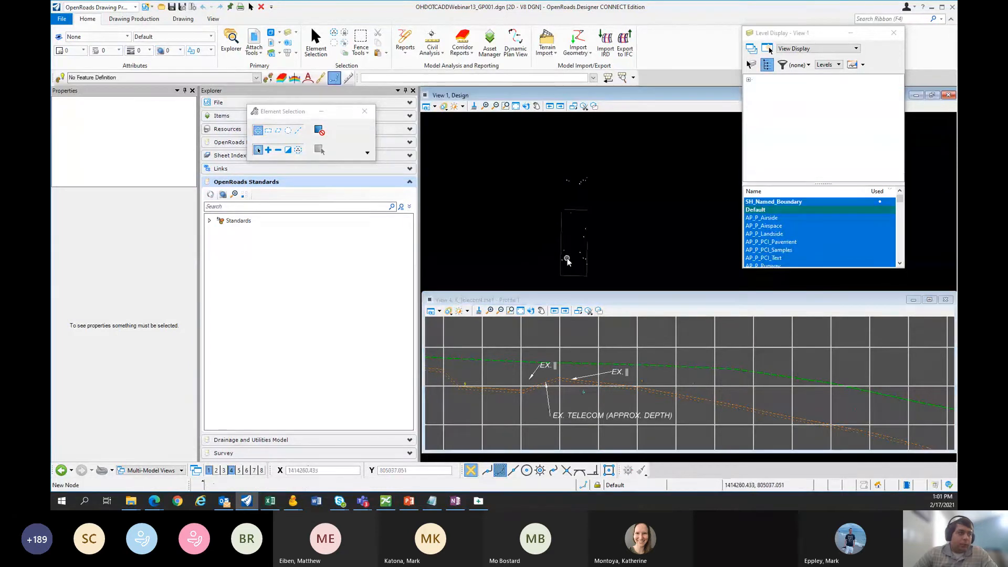
pyautogui.scroll(3, 577, 270)
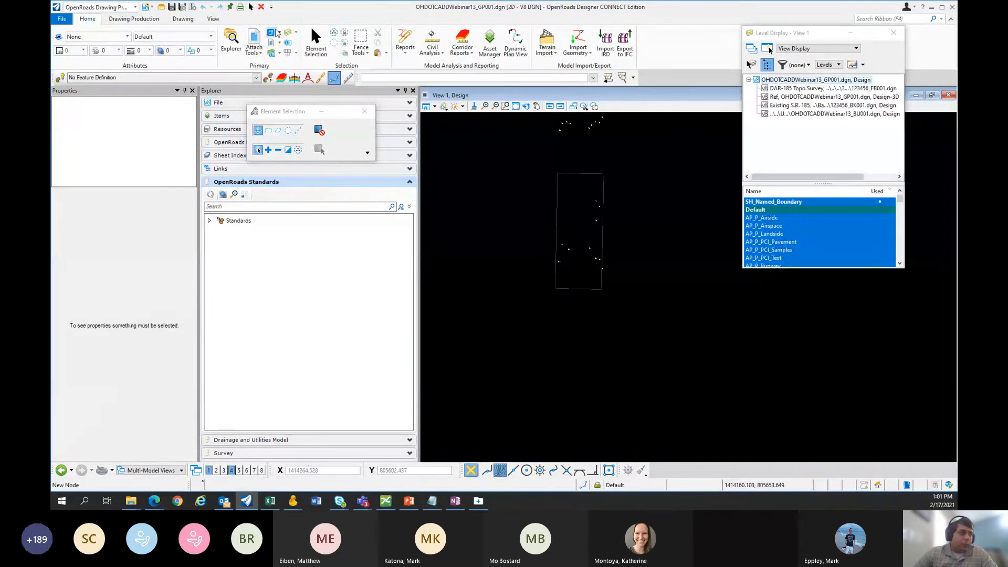
pyautogui.click(255, 38)
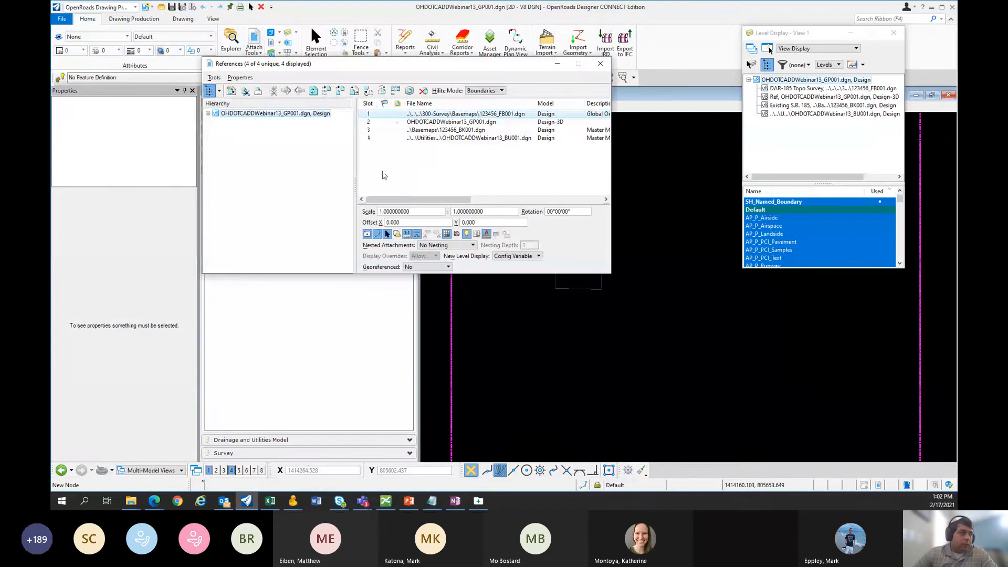
pyautogui.click(459, 123)
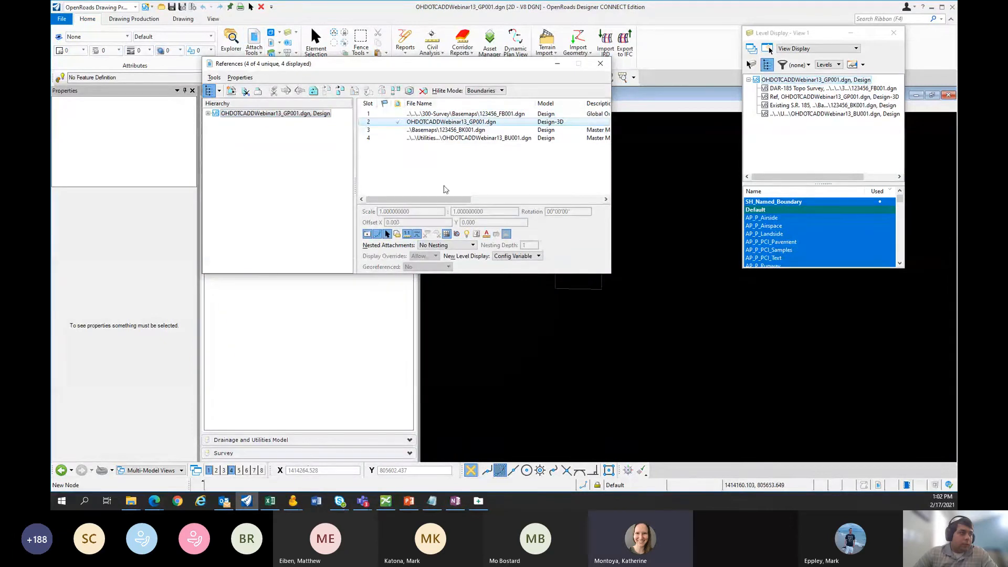
pyautogui.click(600, 64)
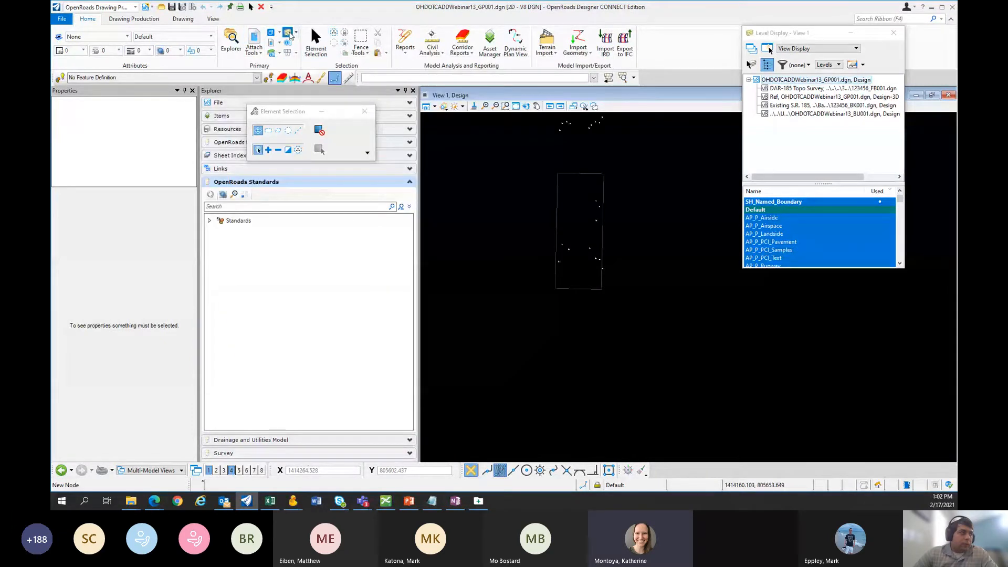
# Step: Display the referenced utility levels in the Design view and shorten its window so the profile view shows beneath it
pyautogui.click(289, 33)
pyautogui.click(290, 34)
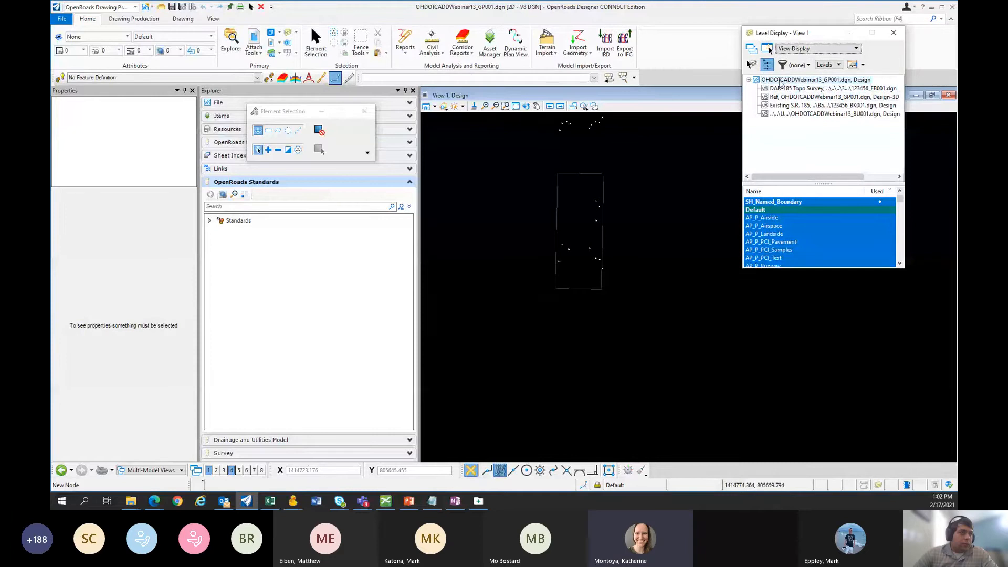
pyautogui.click(749, 79)
pyautogui.rightClick(788, 85)
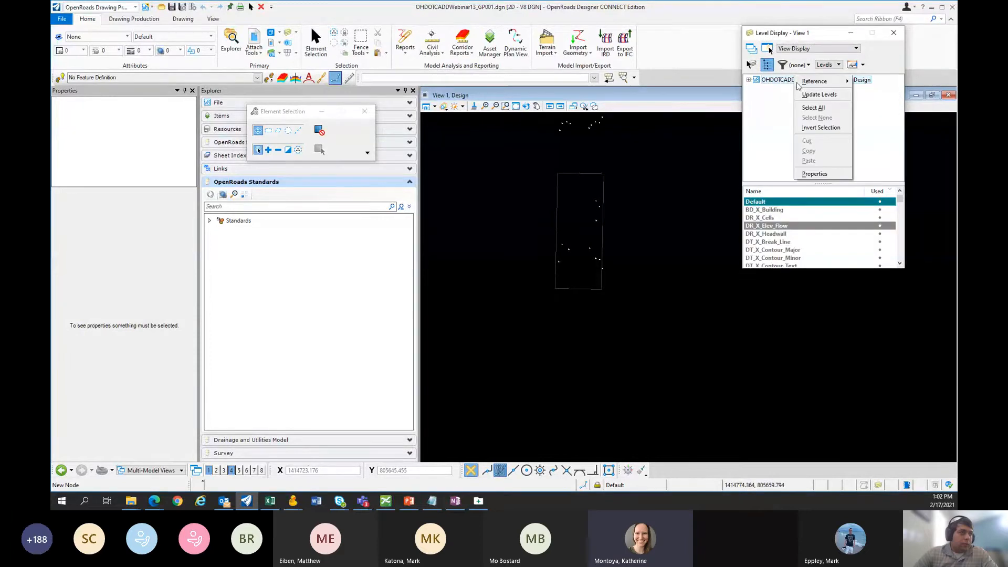
pyautogui.rightClick(790, 237)
pyautogui.click(812, 271)
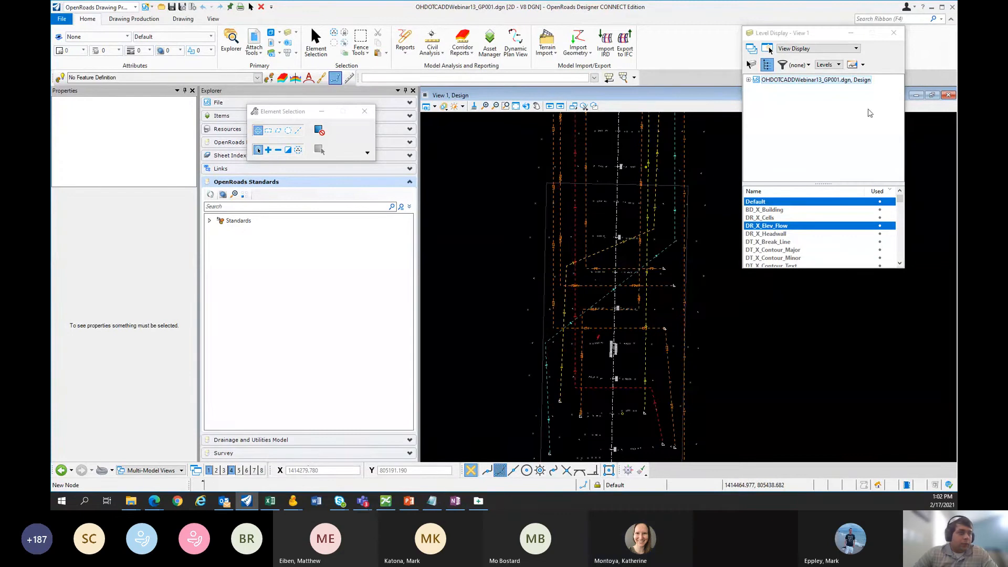
pyautogui.click(917, 98)
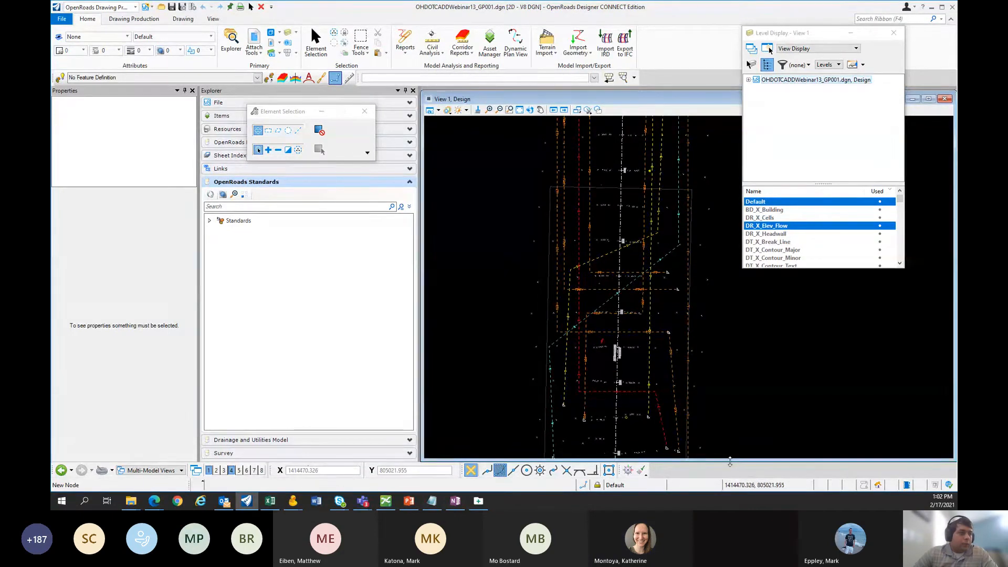
pyautogui.moveTo(730, 463); pyautogui.dragTo(722, 290)
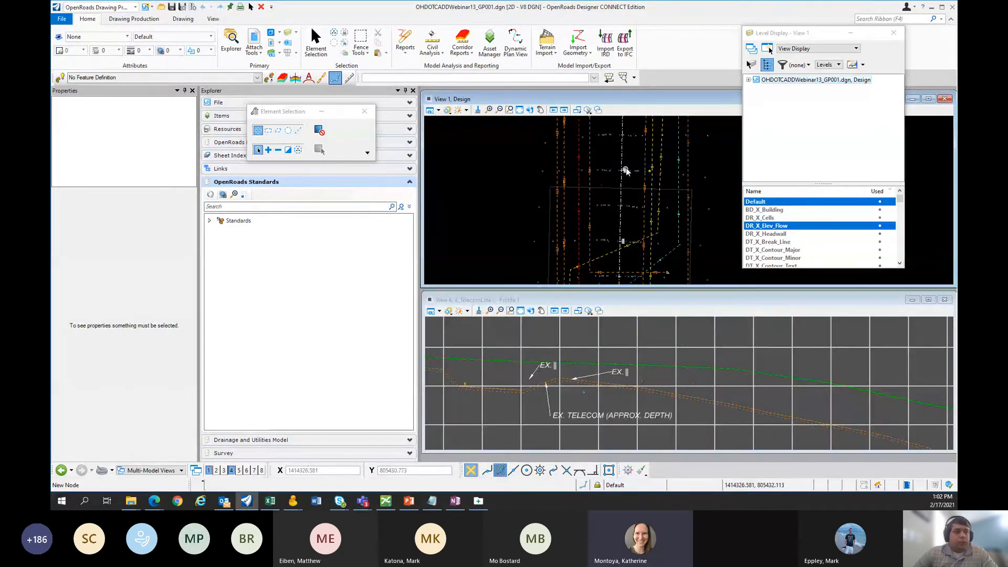
# Step: Try to open the utility properties of the existing water line in the Design view
pyautogui.click(679, 177)
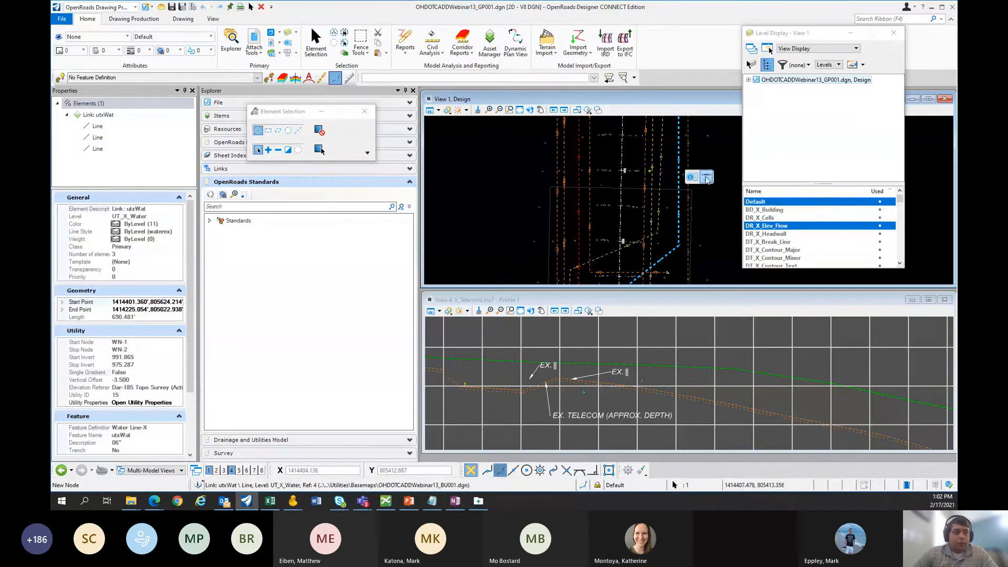
pyautogui.click(709, 177)
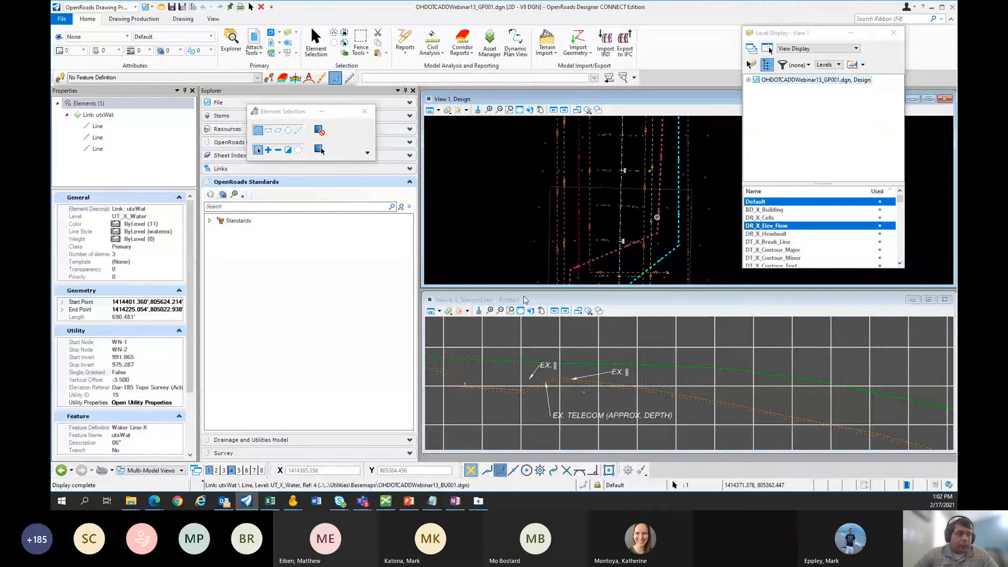
pyautogui.press('Escape')
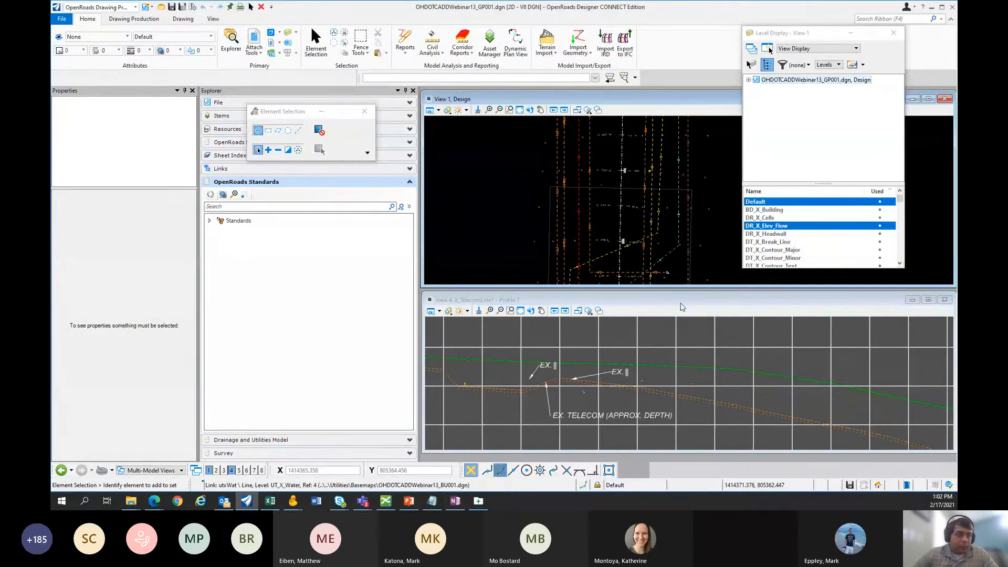
# Step: Activate the profile view and examine the fiber optic and telecom labels up close
pyautogui.click(686, 303)
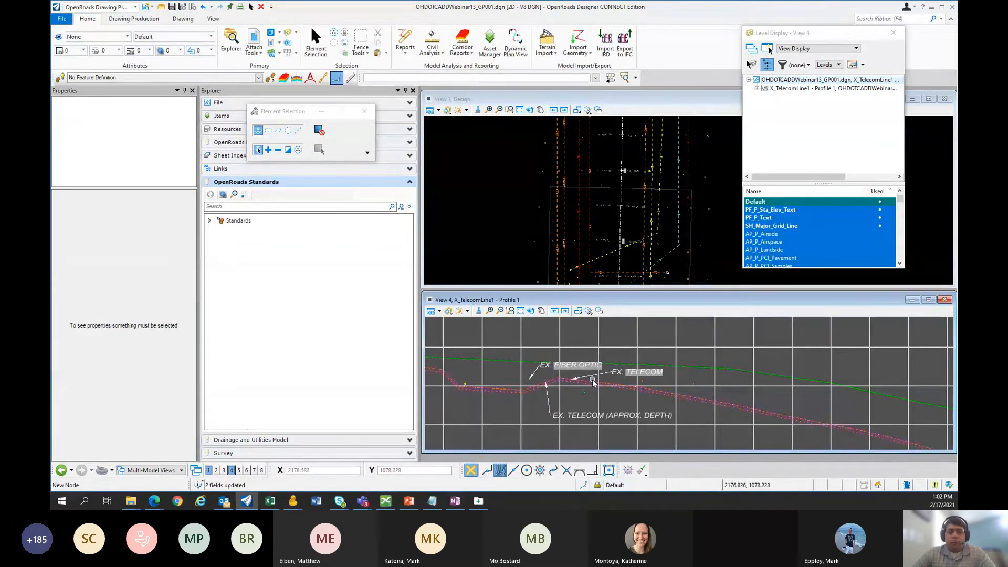
pyautogui.moveTo(594, 380)
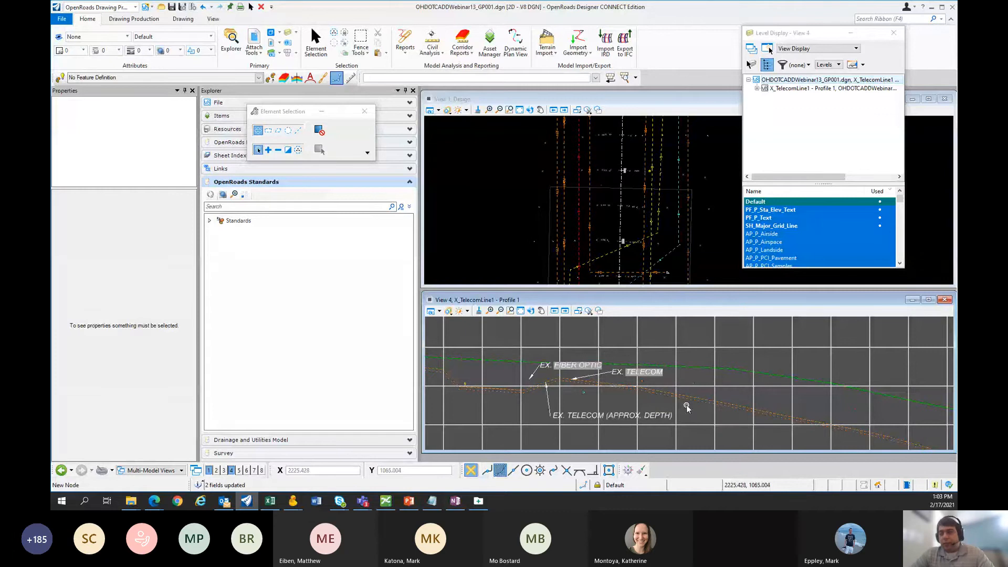
pyautogui.scroll(2, 567, 391)
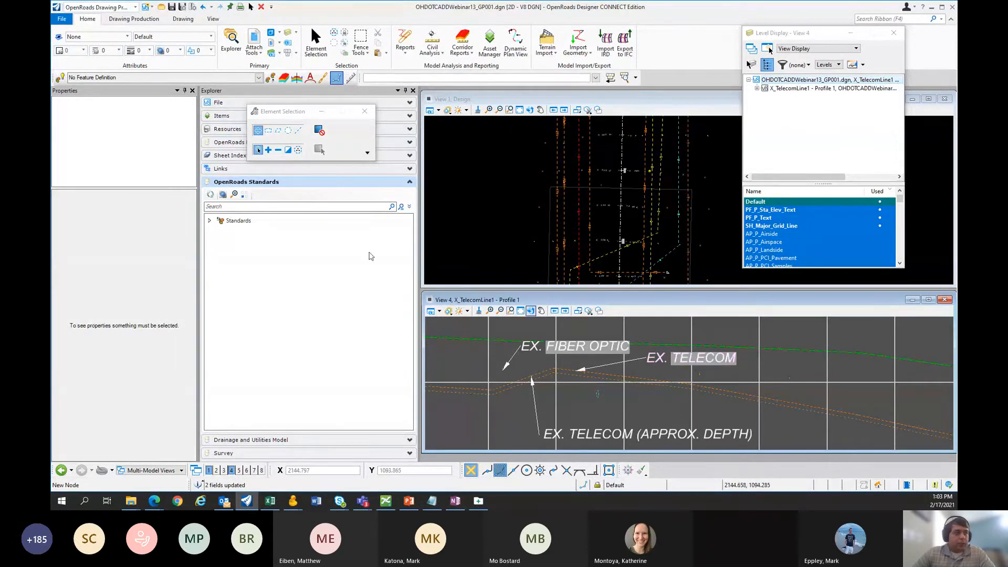
# Step: Select the water line in the Design view again to look for its utility properties, and clear the selection
pyautogui.click(680, 231)
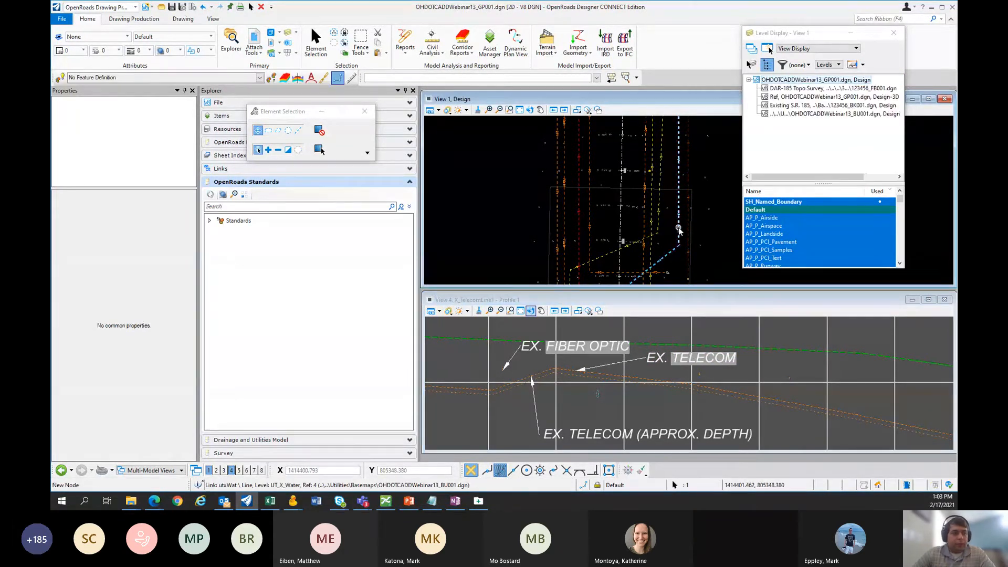
pyautogui.moveTo(679, 229)
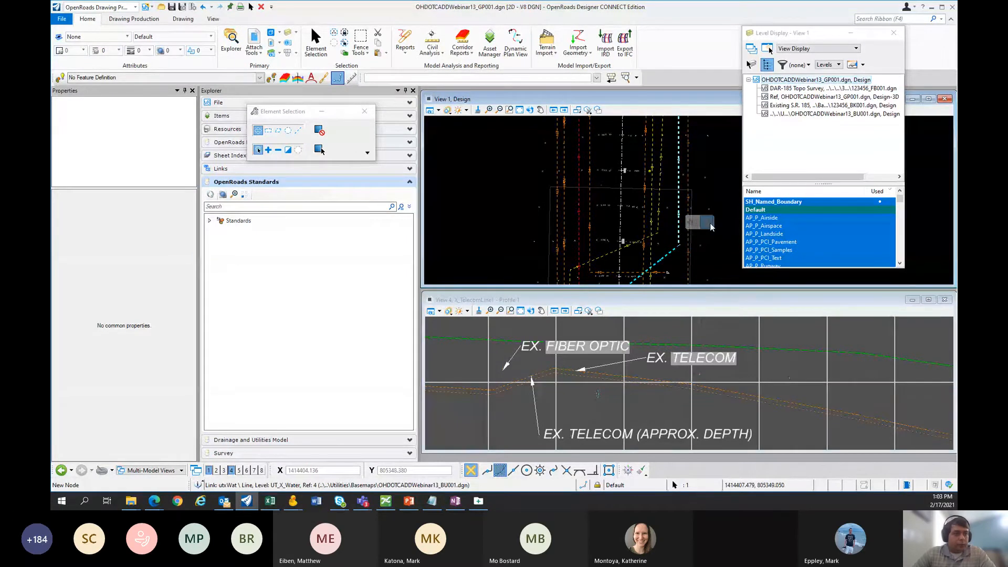
pyautogui.click(505, 189)
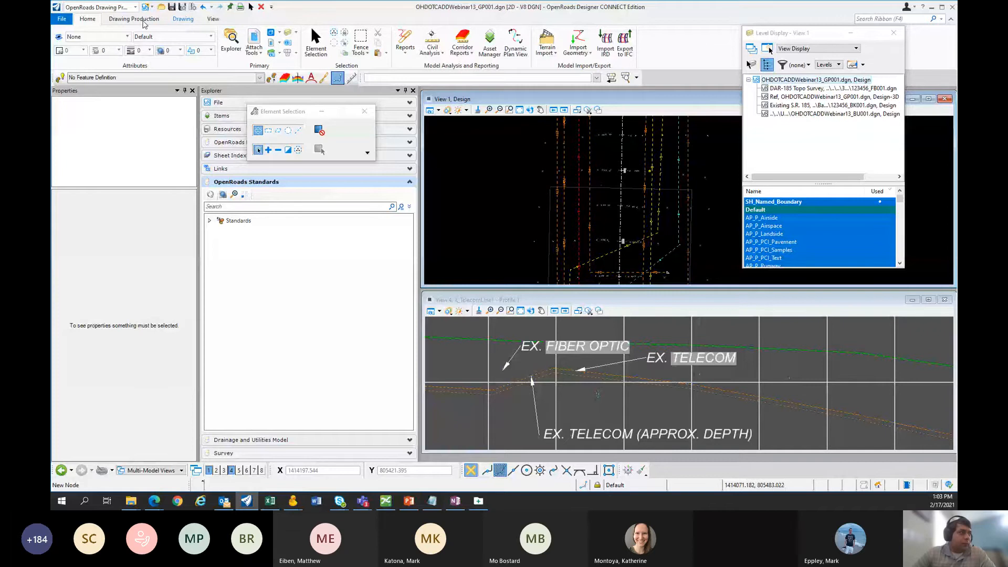
# Step: Switch to the Drainage and Utilities workflow and place a Power Pole-X node at elevation 967.580 in the empty area beside the utility lines
pyautogui.click(183, 19)
pyautogui.click(135, 7)
pyautogui.click(92, 88)
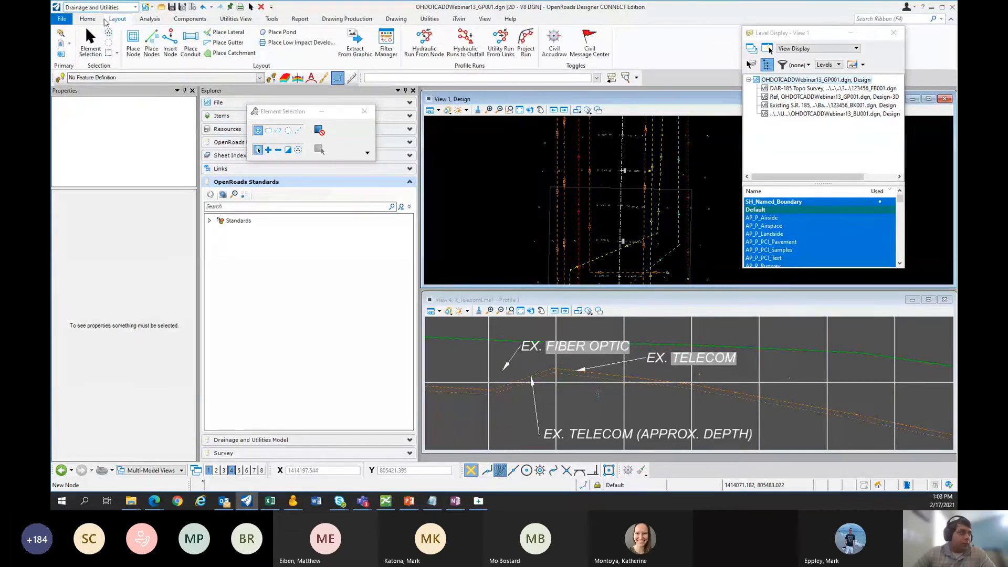
pyautogui.click(133, 41)
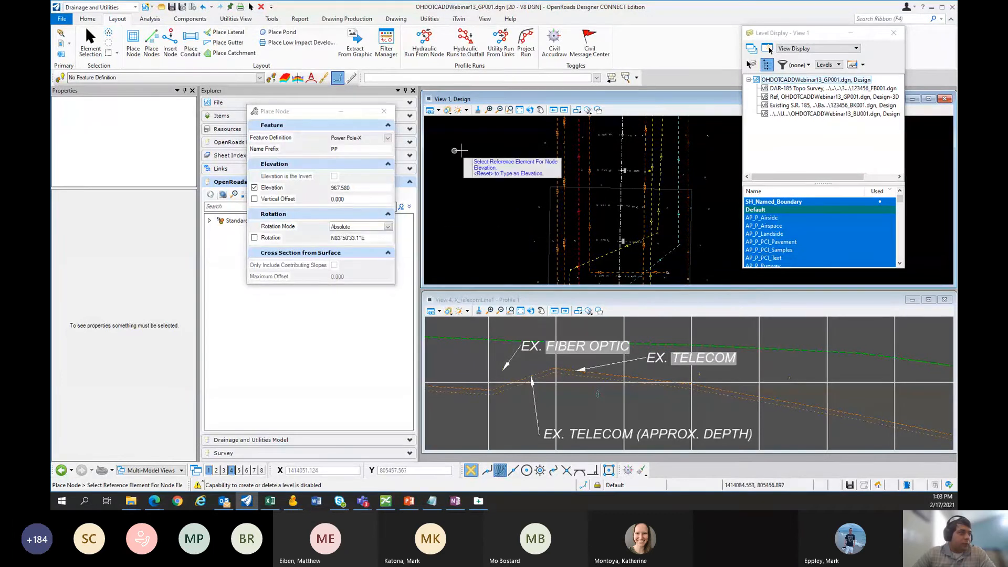
pyautogui.rightClick(517, 172)
pyautogui.click(516, 172)
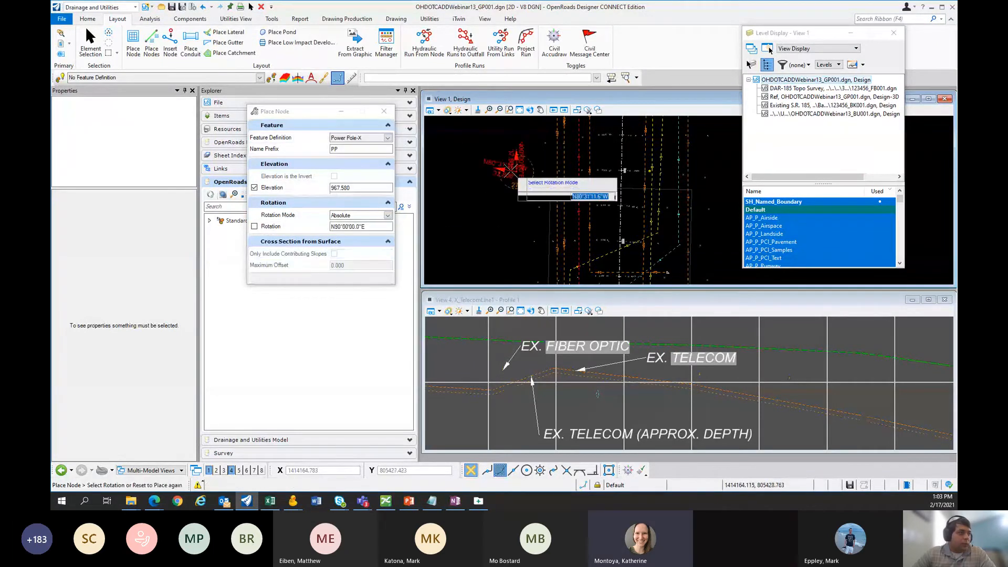
pyautogui.click(518, 178)
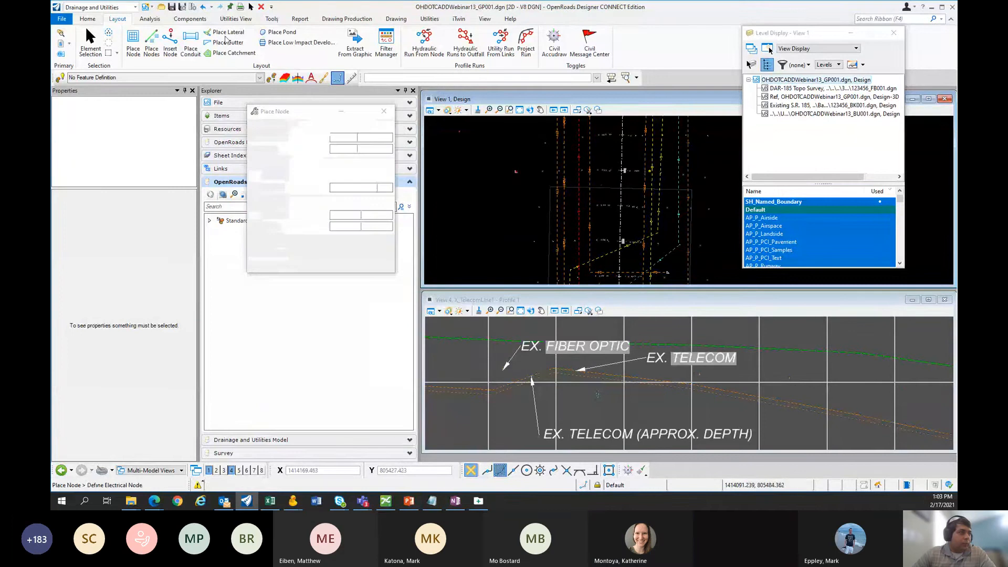
pyautogui.click(90, 42)
# Step: Open the utility properties of the new power pole node and move the properties window over the Design view
pyautogui.scroll(5, 520, 170)
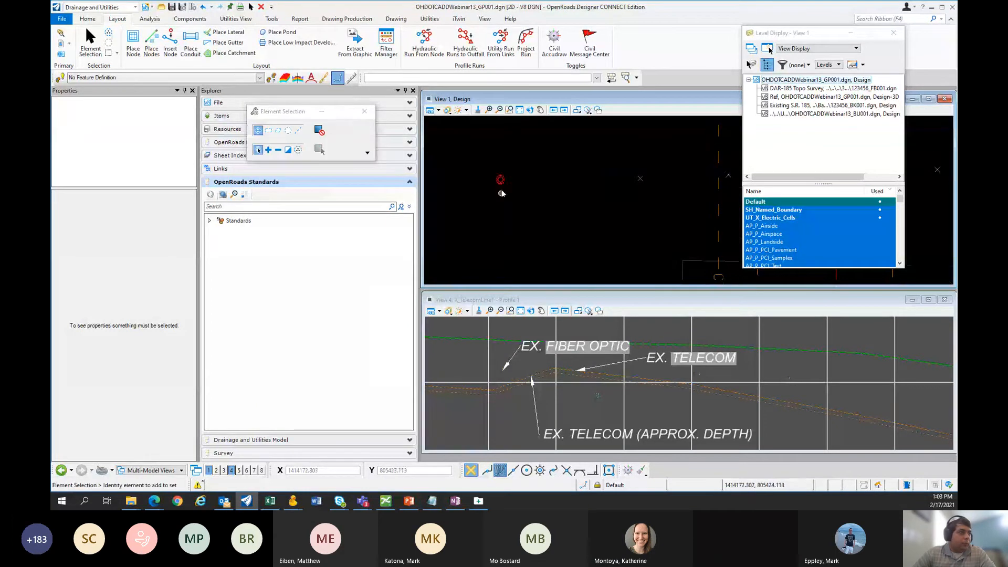
pyautogui.click(501, 182)
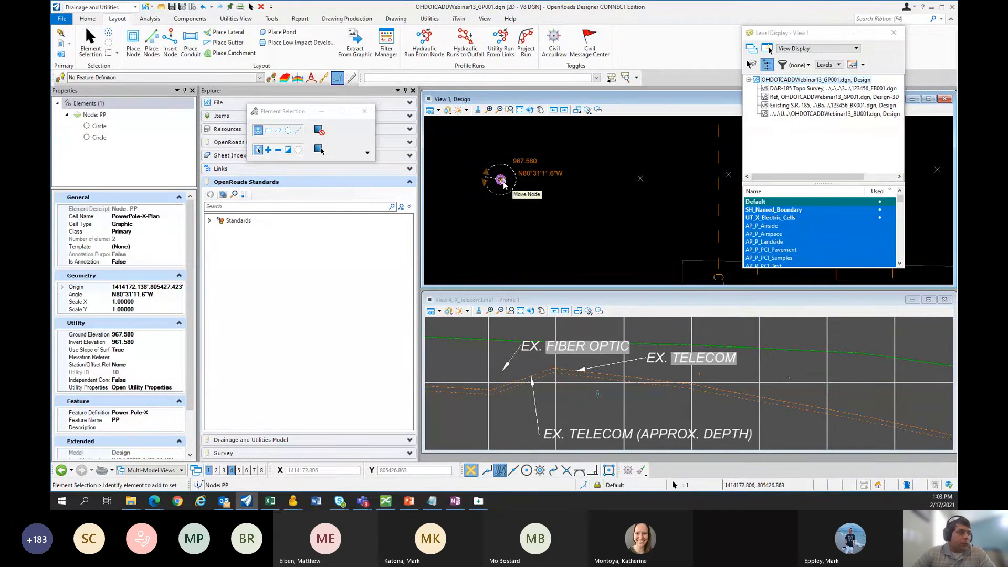
pyautogui.scroll(3, 503, 183)
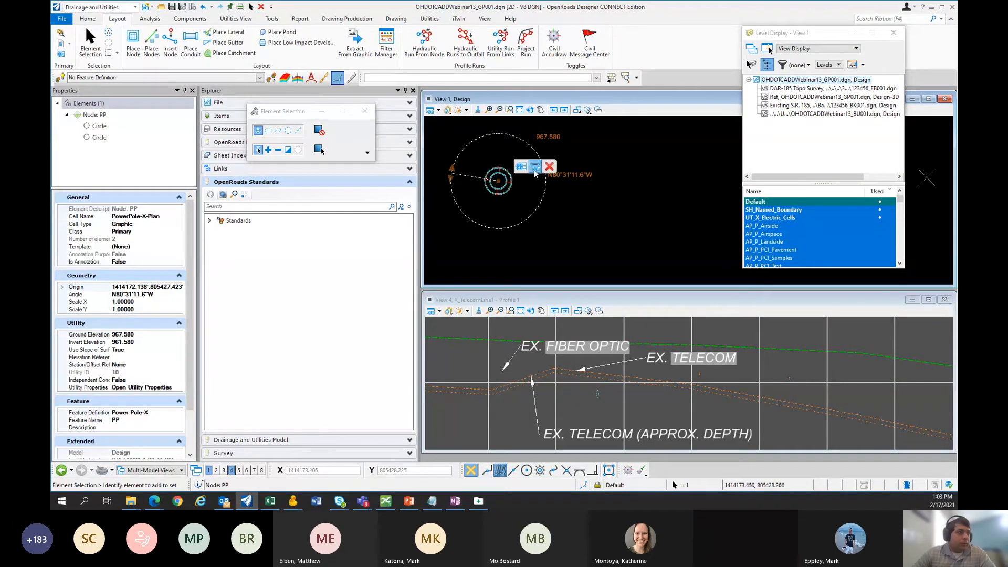
pyautogui.click(535, 168)
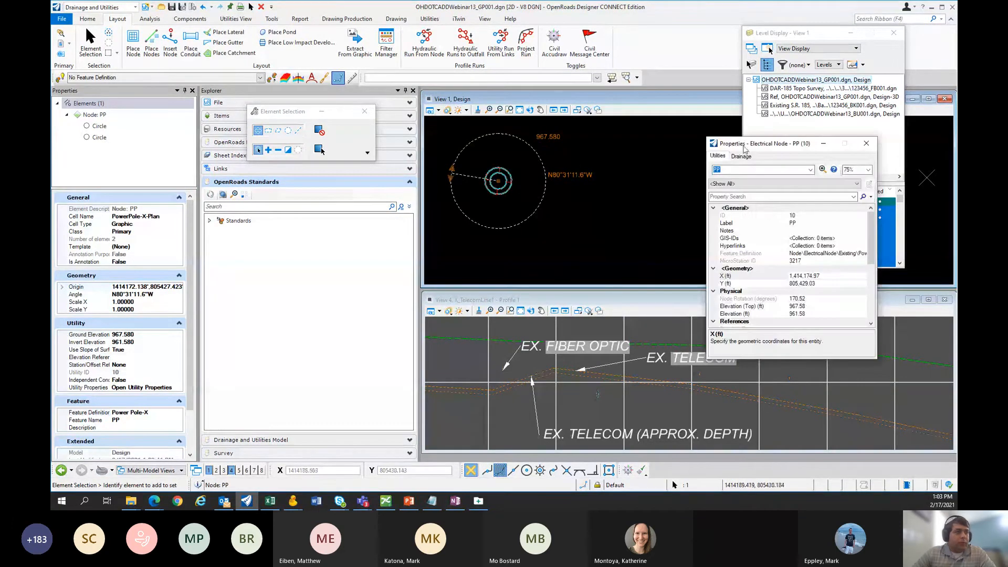
pyautogui.moveTo(744, 149); pyautogui.dragTo(509, 90)
# Step: Select the existing telecom line in the Design view and examine its Network Type (User Defined) utility property
pyautogui.scroll(-3, 668, 213)
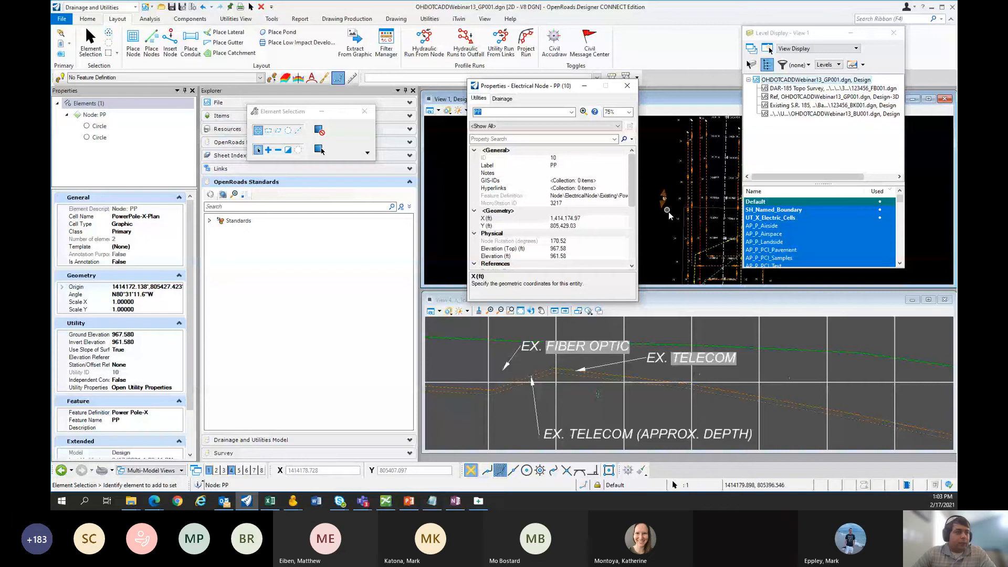
pyautogui.moveTo(669, 212); pyautogui.dragTo(633, 194, button='middle')
pyautogui.click(729, 182)
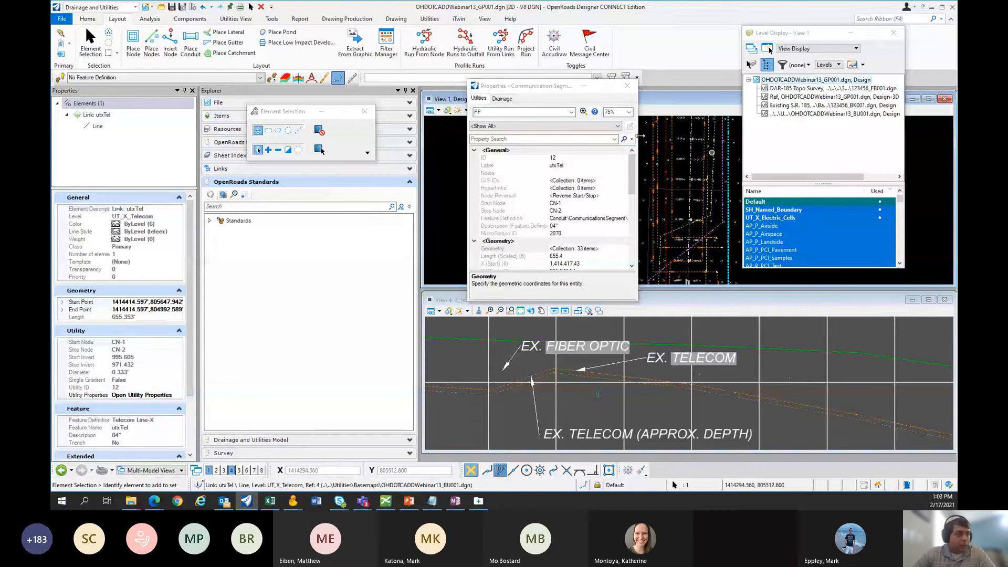
pyautogui.scroll(-2, 547, 219)
pyautogui.scroll(-5, 548, 219)
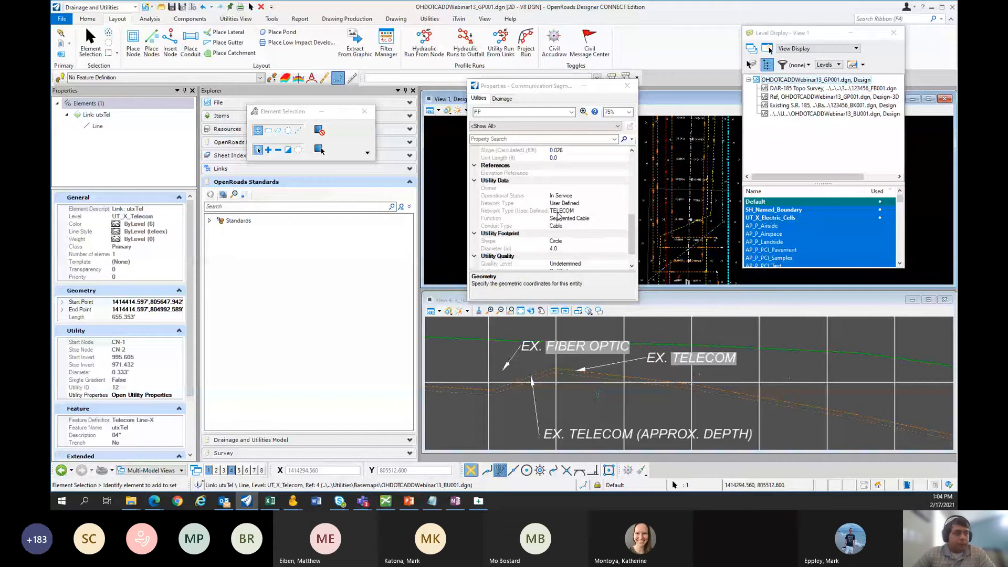
pyautogui.click(558, 211)
pyautogui.click(548, 211)
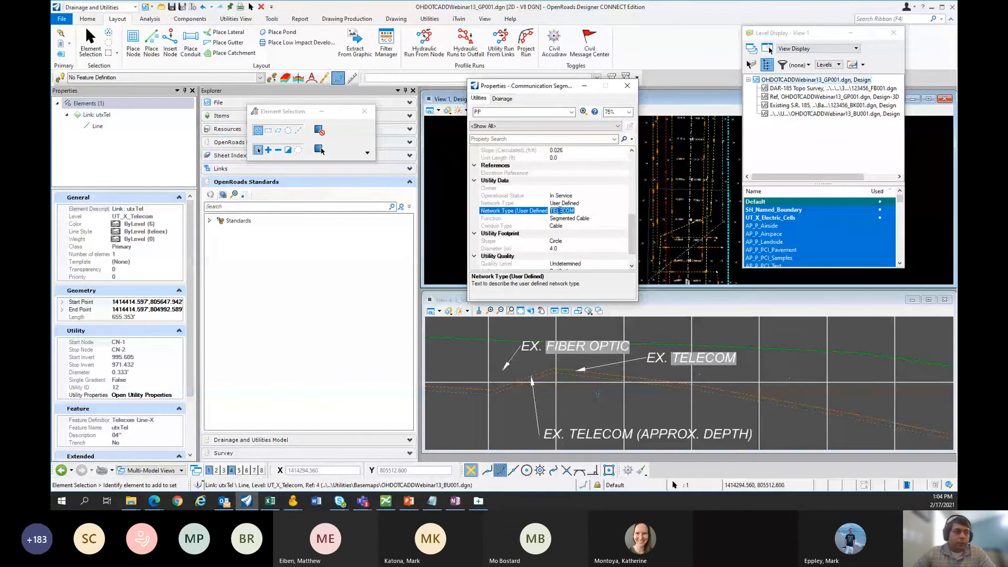
# Step: Highlight the telecom line's Network Type (User Defined) value TELECOM and move the properties window away from the profile view
pyautogui.click(580, 210)
pyautogui.moveTo(580, 210); pyautogui.dragTo(549, 210)
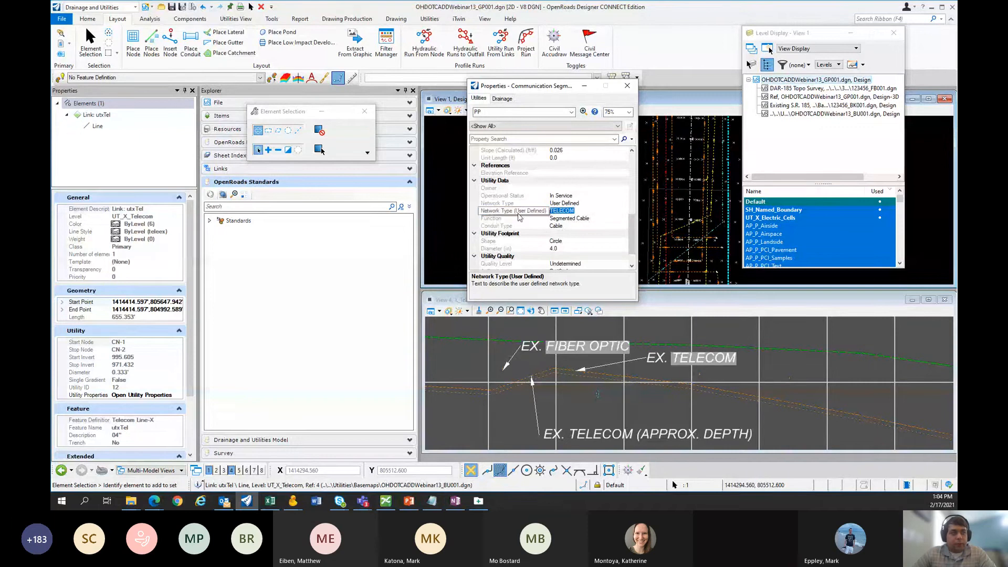
pyautogui.click(580, 211)
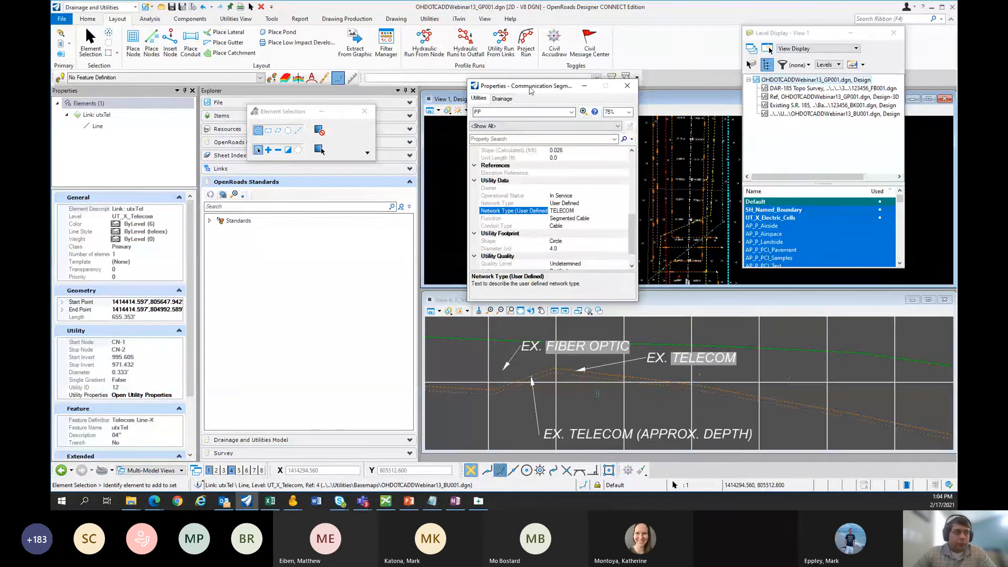
pyautogui.moveTo(530, 87); pyautogui.dragTo(669, 56)
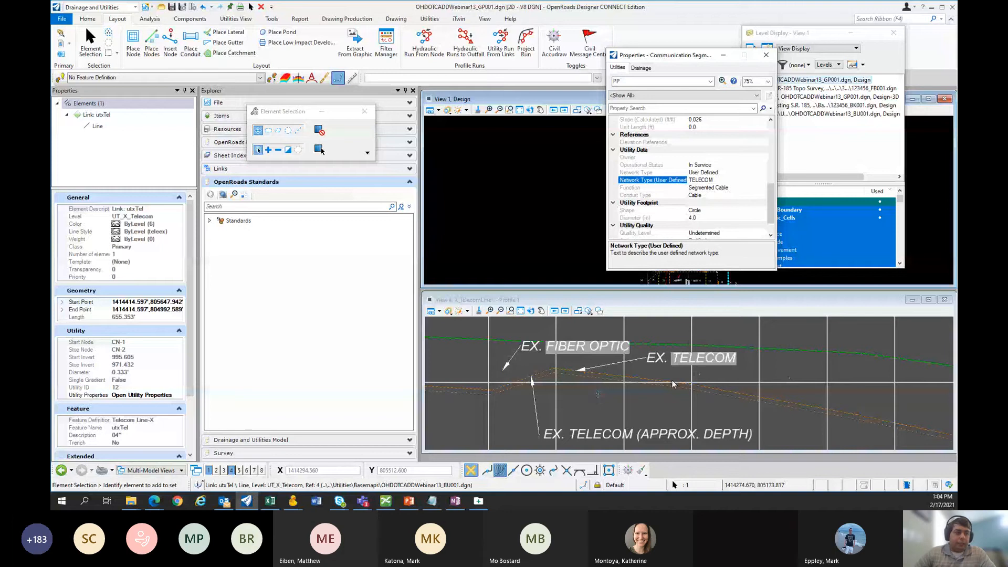
pyautogui.scroll(-2, 674, 384)
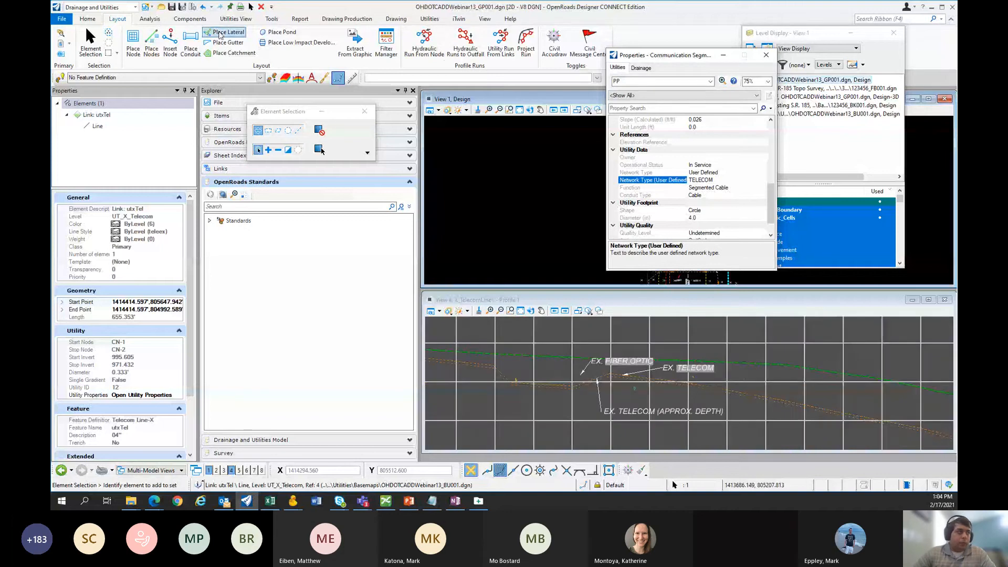
# Step: Switch to the OpenRoads Drawing Production workflow and review the fiber optic and telecom labels in the profile view
pyautogui.click(126, 7)
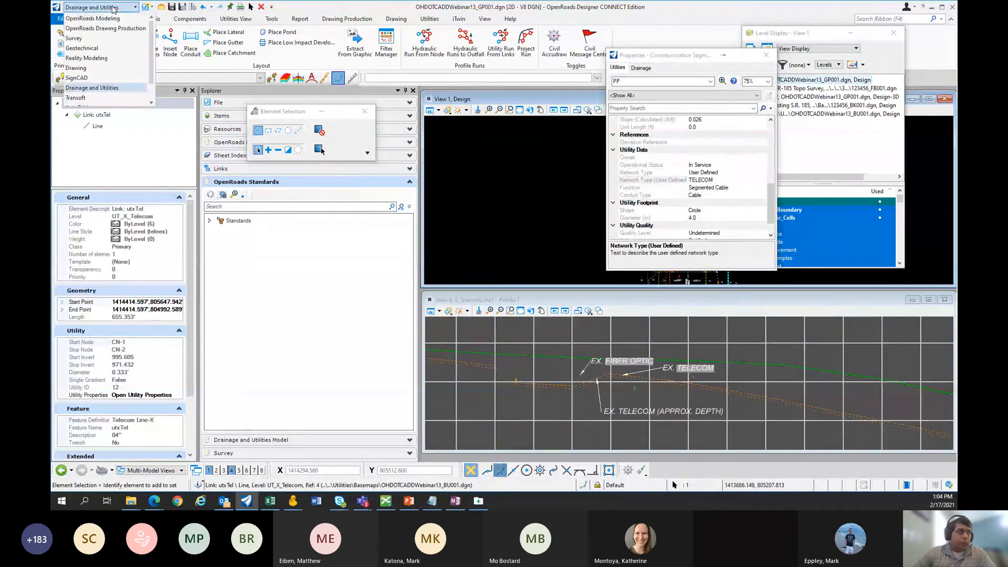
pyautogui.click(128, 29)
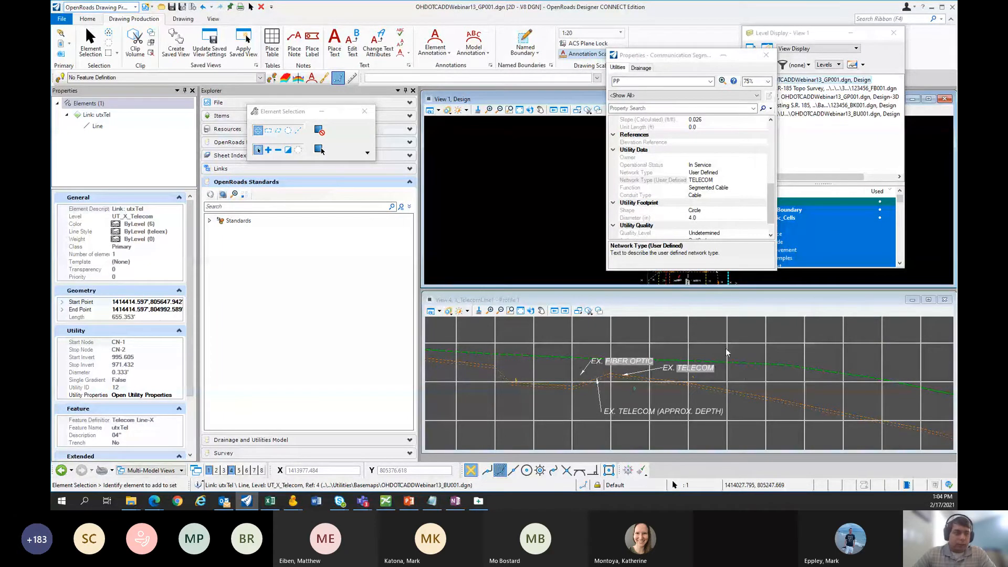
pyautogui.scroll(-2, 727, 352)
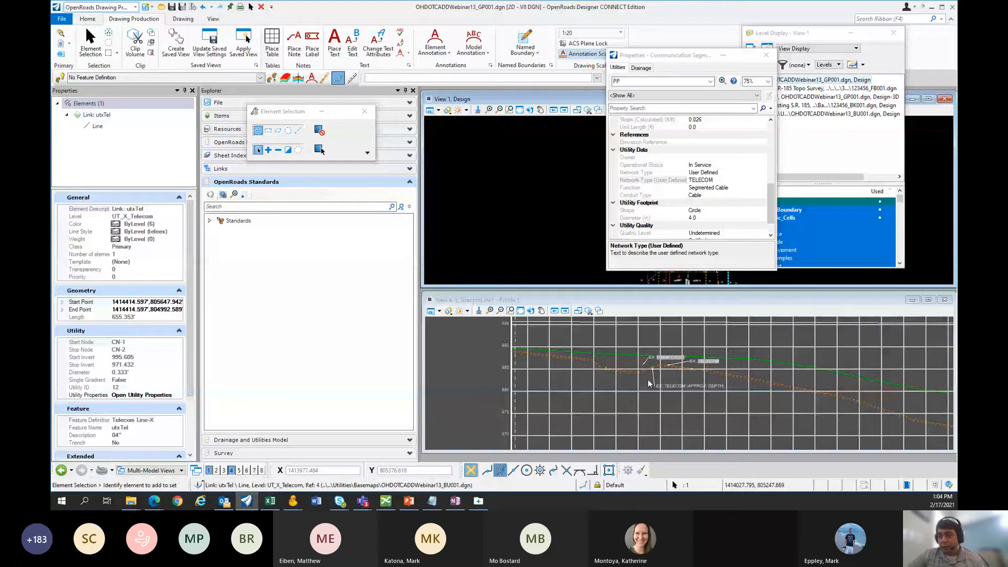
pyautogui.scroll(4, 651, 389)
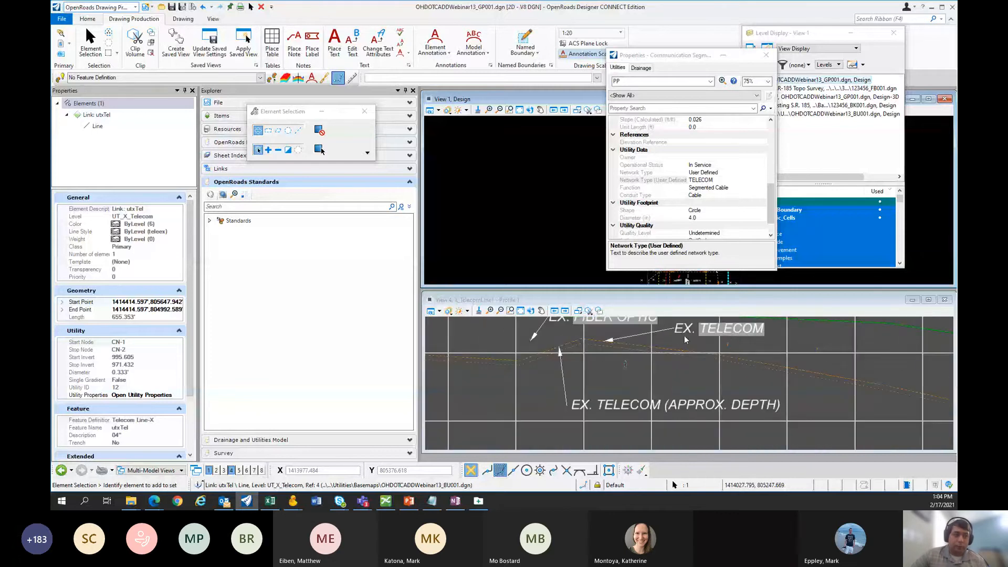
pyautogui.moveTo(583, 322); pyautogui.dragTo(606, 368, button='middle')
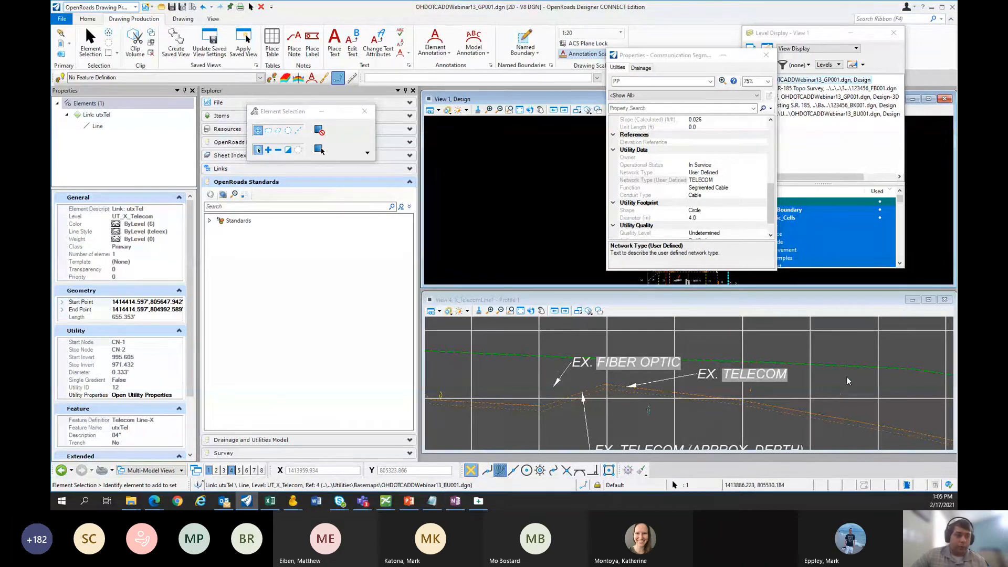
pyautogui.scroll(-1, 846, 377)
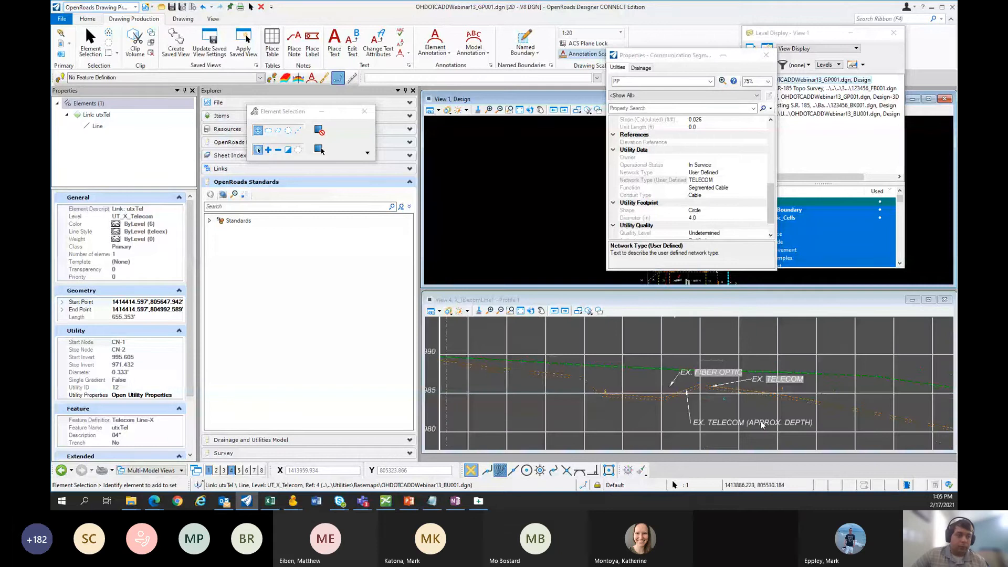
pyautogui.moveTo(761, 421); pyautogui.dragTo(707, 386, button='middle')
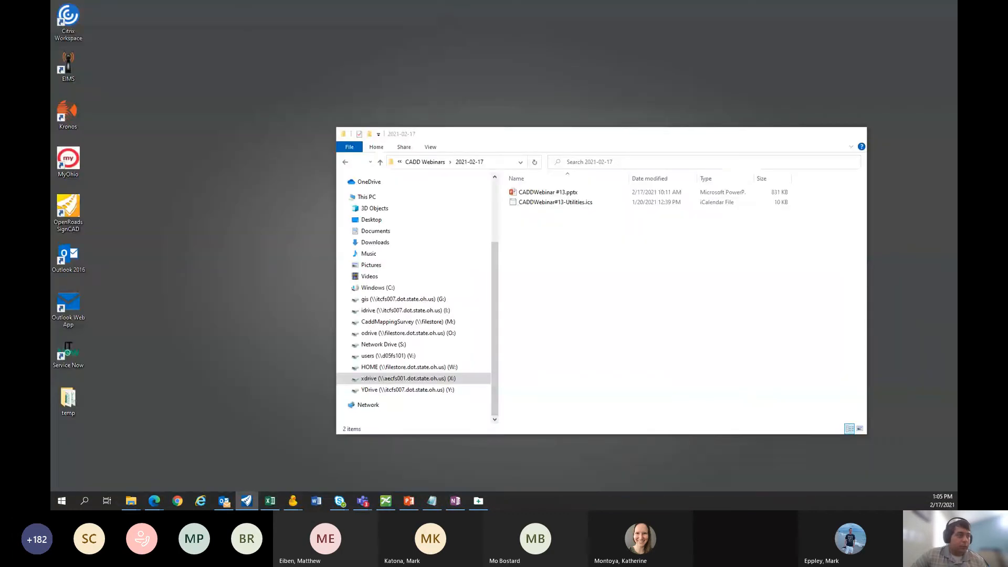
# Step: Switch to File Explorer, open the X: network drive and move the window out of the shared screen
pyautogui.click(131, 457)
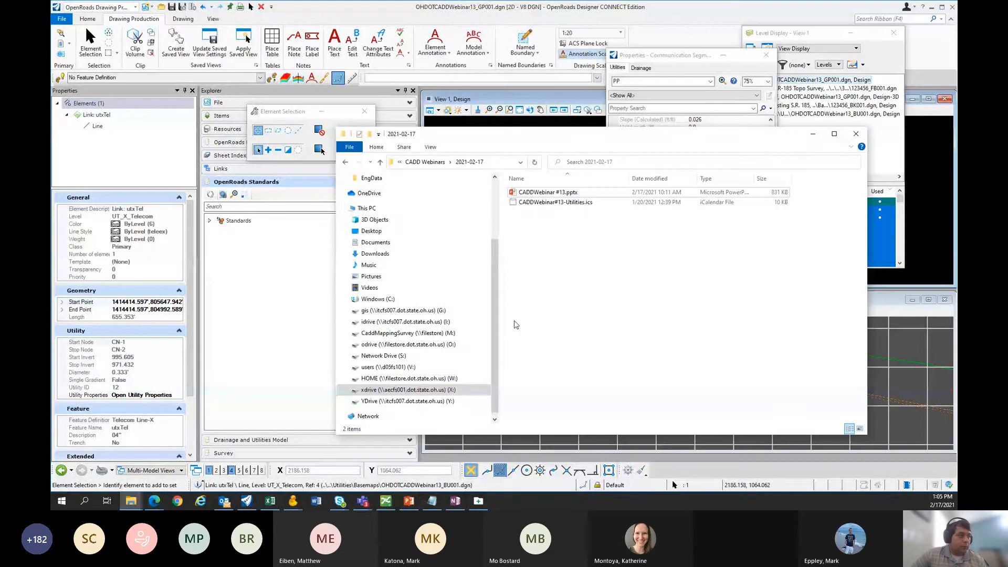
pyautogui.click(379, 299)
pyautogui.click(572, 244)
pyautogui.click(425, 392)
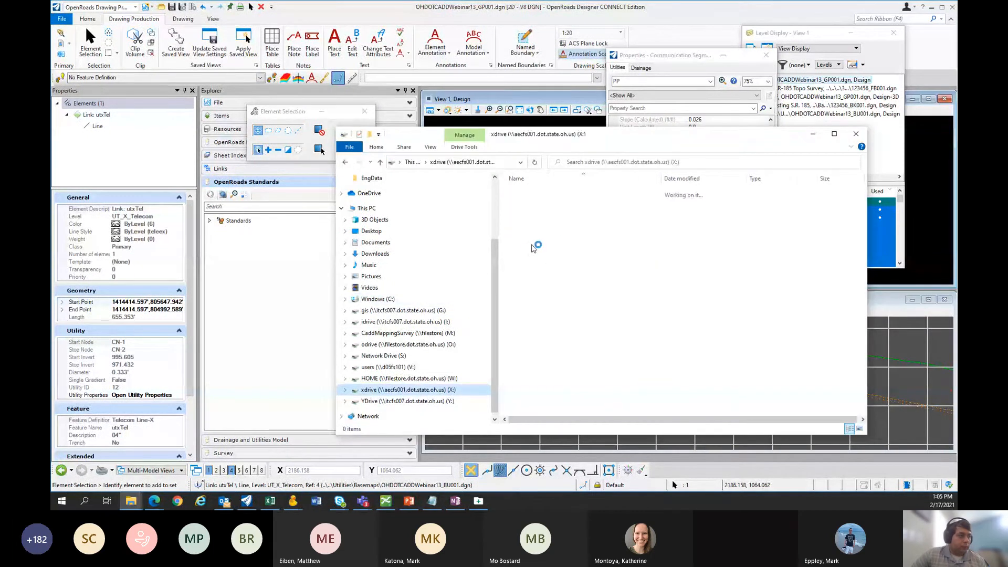
pyautogui.moveTo(602, 135); pyautogui.dragTo(957, 135)
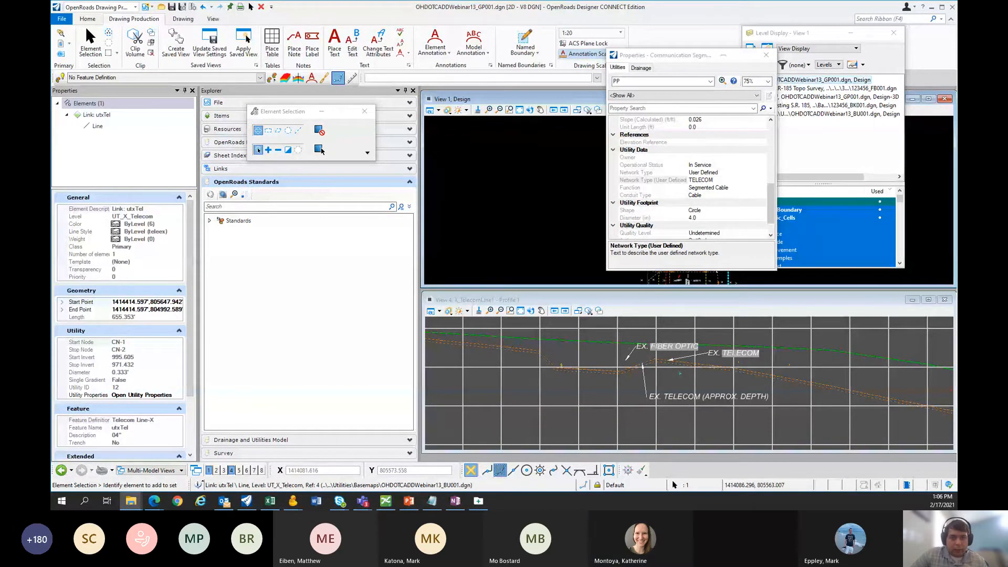
# Step: Bring File Explorer back, widen its path display and open Drainage and Utilities Text Favorites.xlsx from the OHDOT Utilities Documentation folder
pyautogui.moveTo(957, 75); pyautogui.dragTo(695, 125)
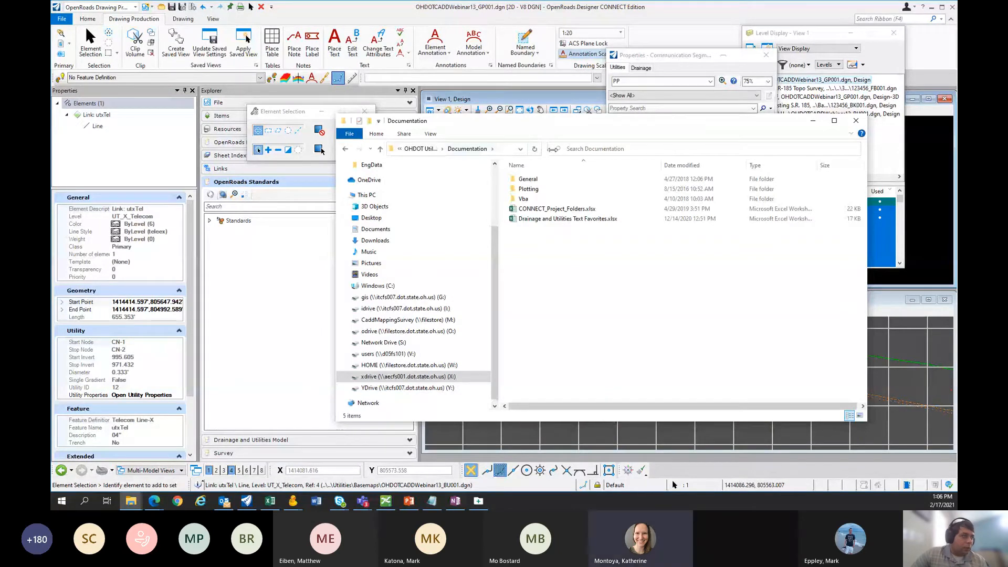
pyautogui.moveTo(553, 149); pyautogui.dragTo(651, 149)
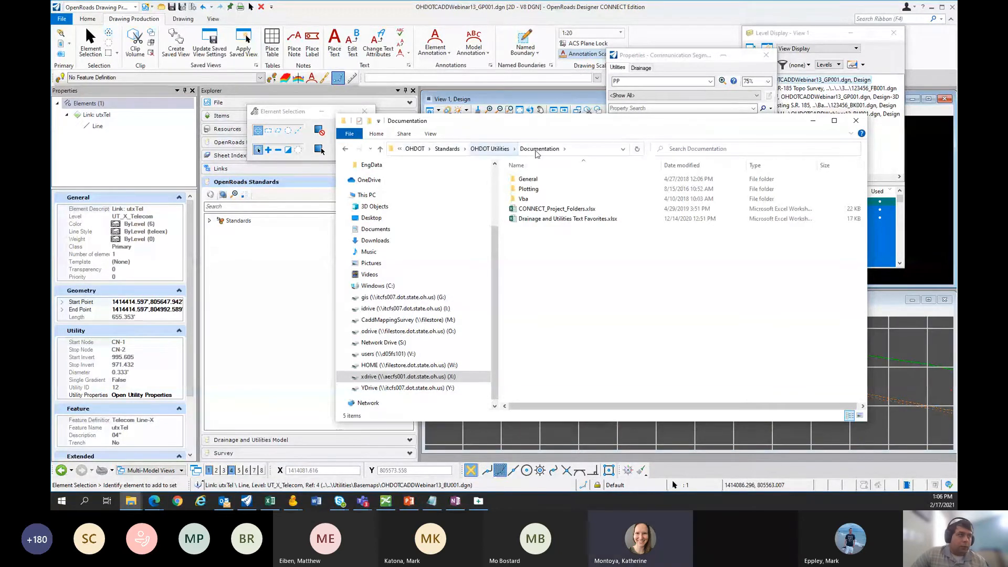
pyautogui.click(596, 223)
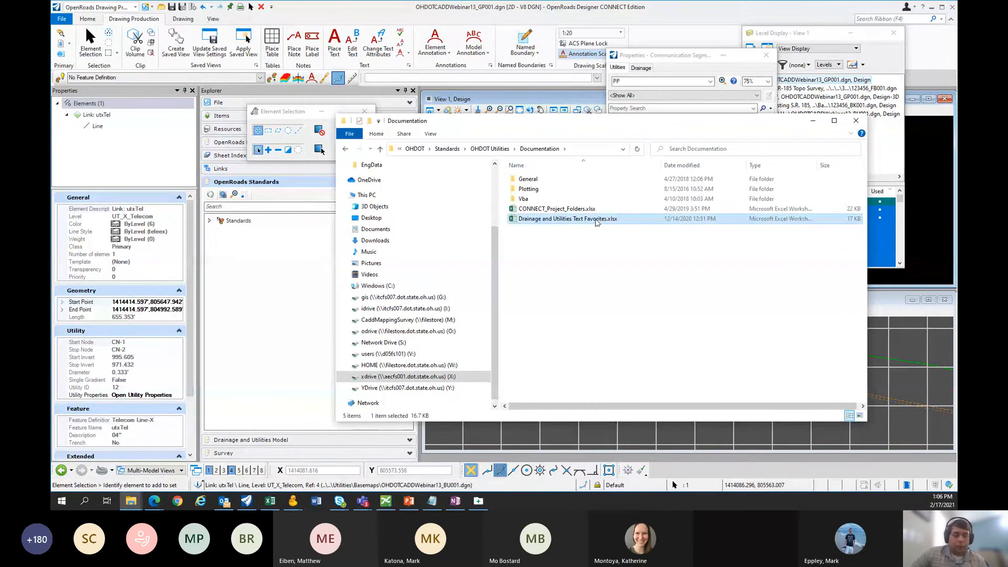
pyautogui.doubleClick(597, 223)
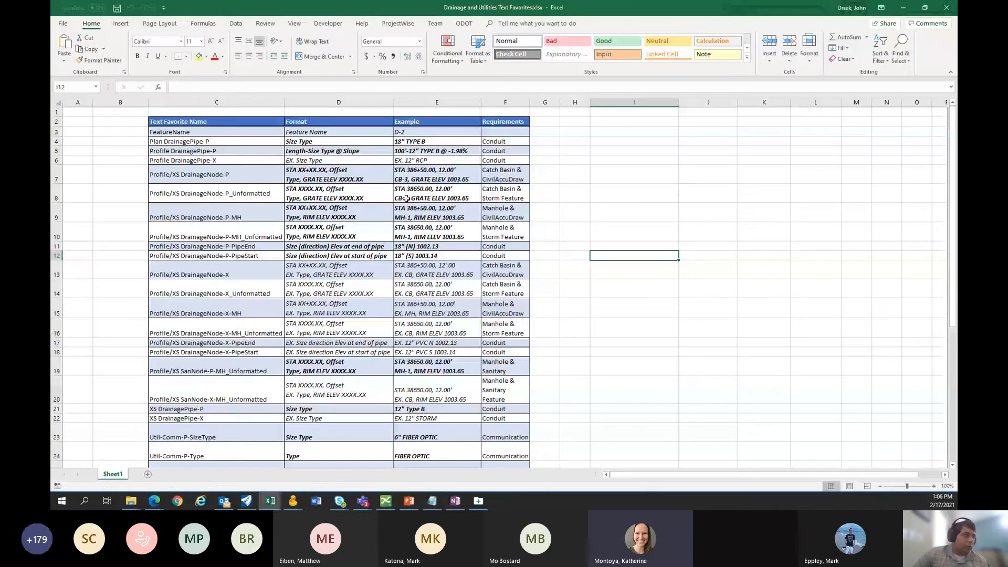
# Step: Examine the text favorite names and their formats in the table, including the Util-Comm-P-SizeType format
pyautogui.click(205, 246)
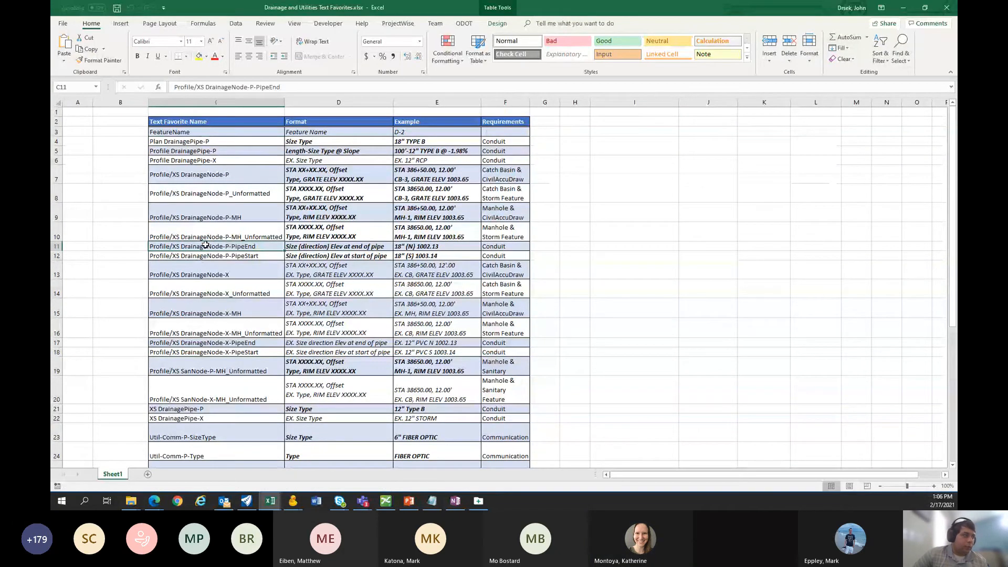
pyautogui.scroll(-5, 217, 237)
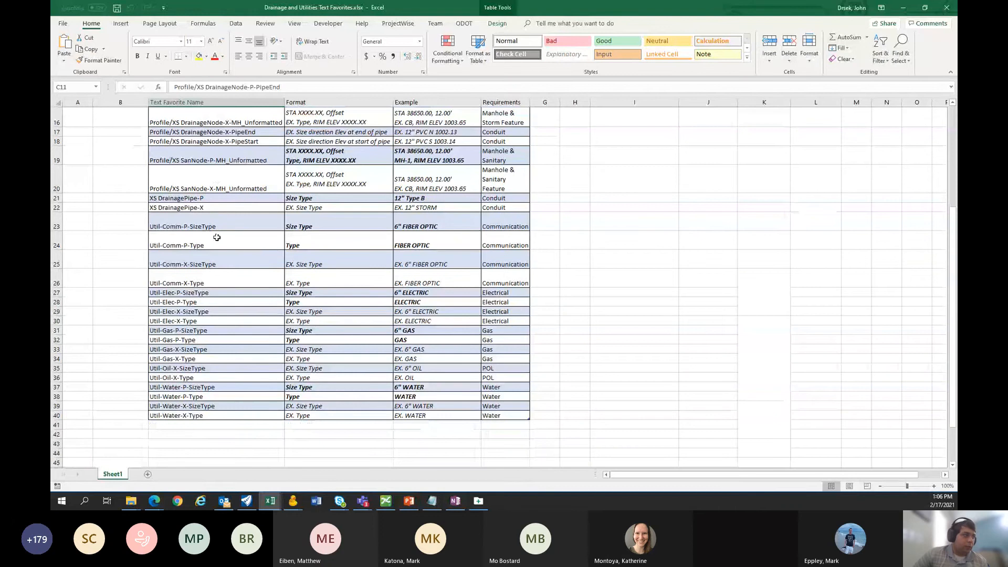
pyautogui.click(361, 227)
pyautogui.scroll(4, 287, 272)
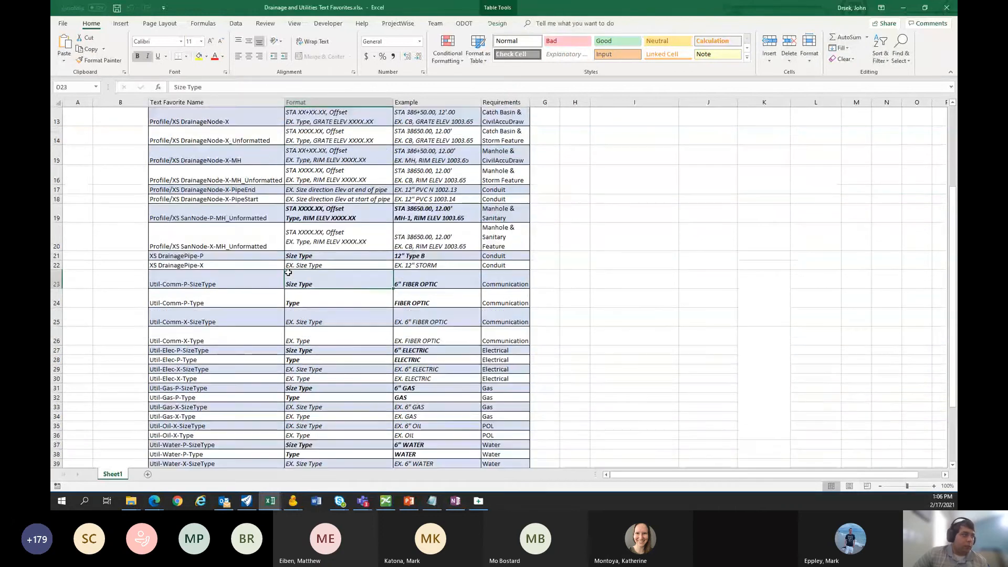
pyautogui.scroll(1, 266, 155)
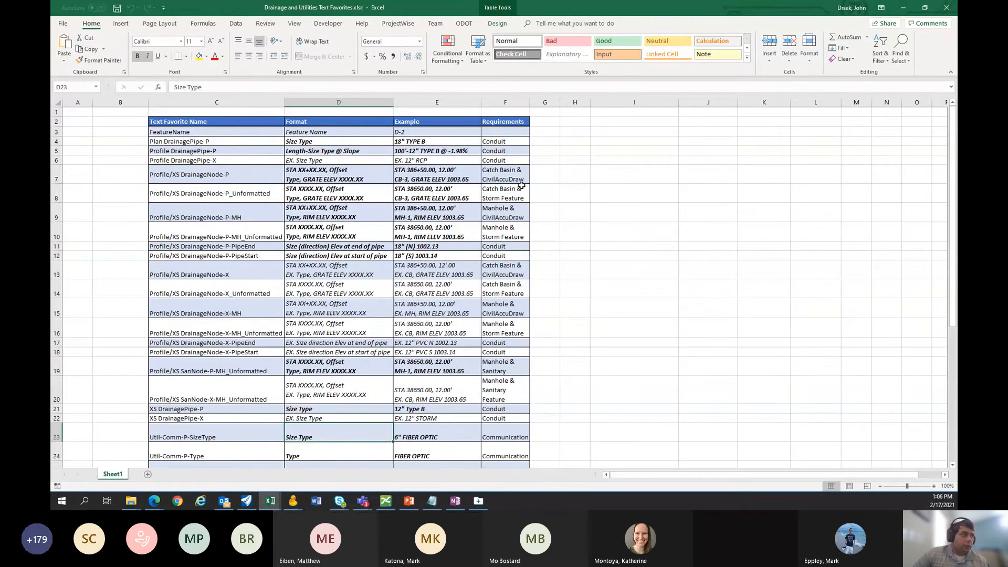
# Step: Examine the Requirements entries for the communication and electrical text favorites, and compare the gas and electric label examples
pyautogui.scroll(-3, 519, 320)
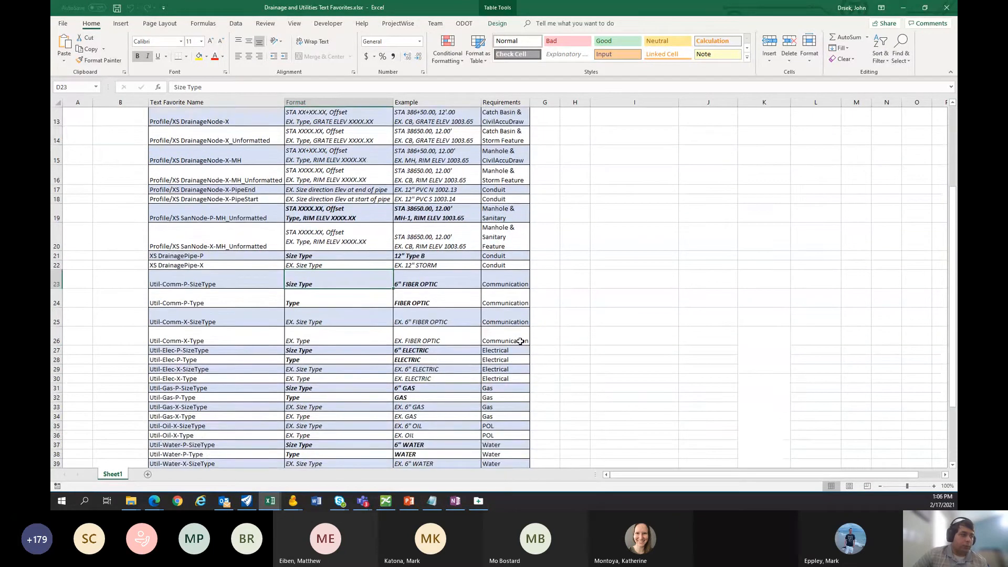
pyautogui.scroll(-1, 496, 346)
pyautogui.click(506, 285)
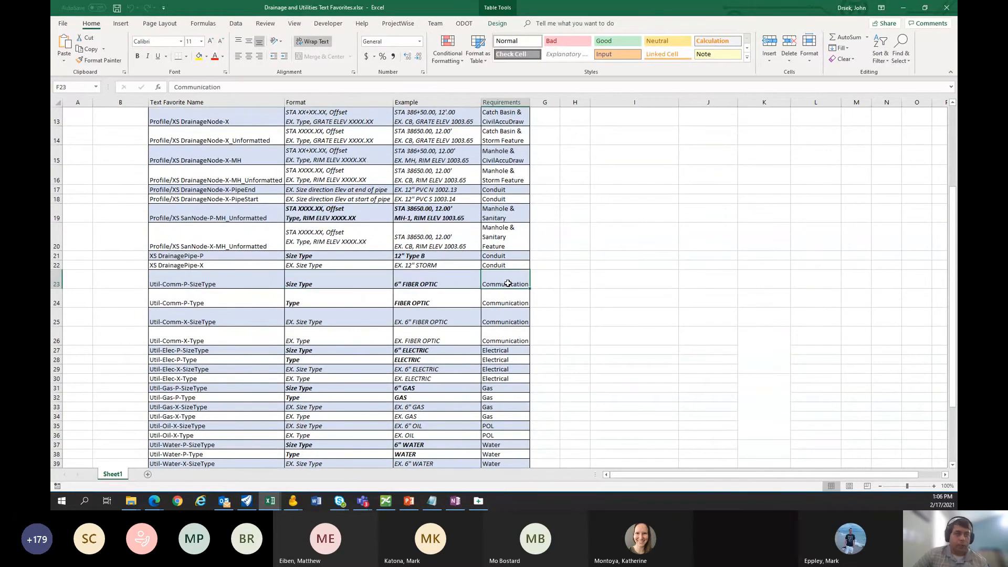
pyautogui.click(505, 360)
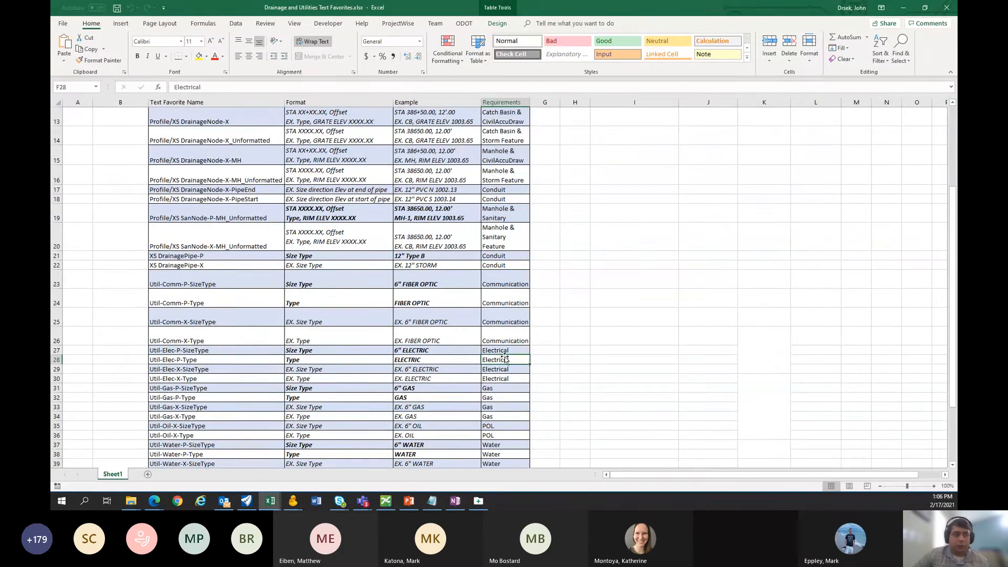
pyautogui.click(439, 397)
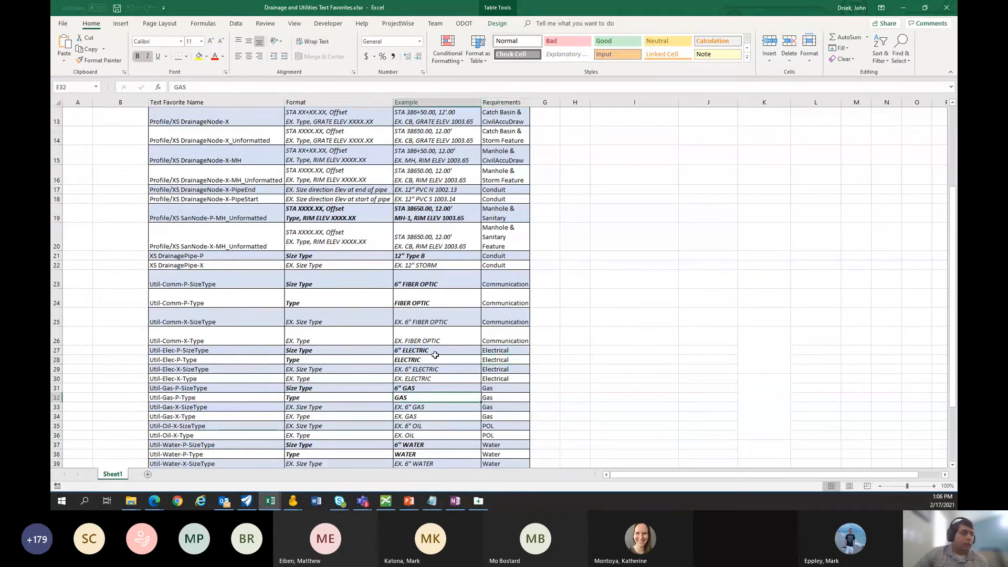
pyautogui.click(435, 354)
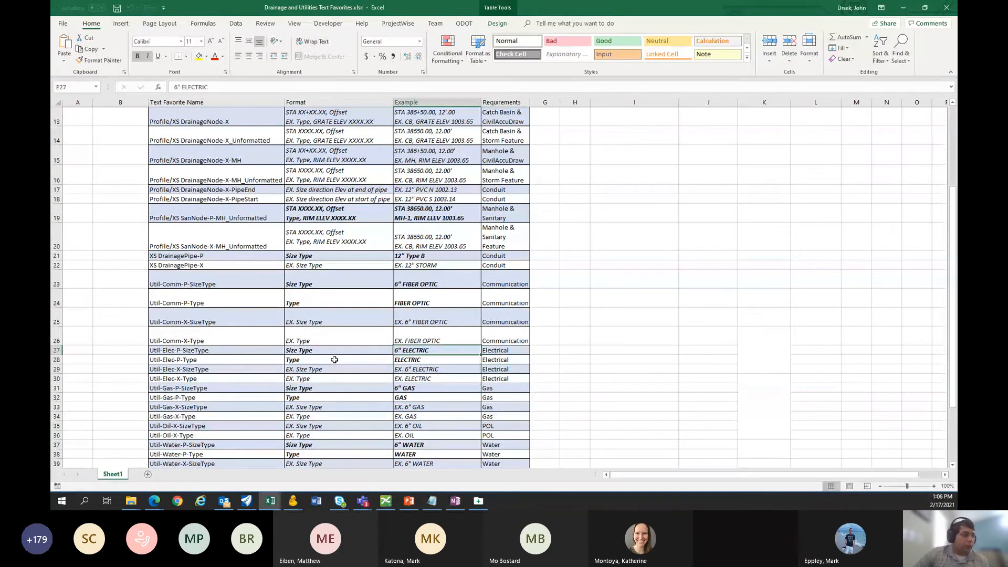
# Step: Examine the example labels from the EX. WATER row up to the EX. 6" ELECTRIC row, and select empty cell I20
pyautogui.scroll(-2, 335, 360)
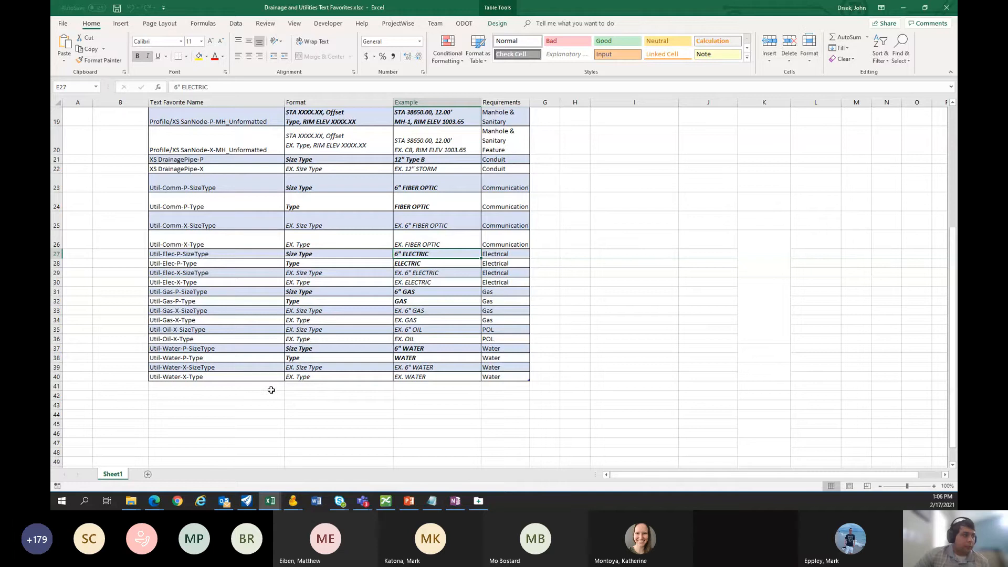
pyautogui.click(412, 376)
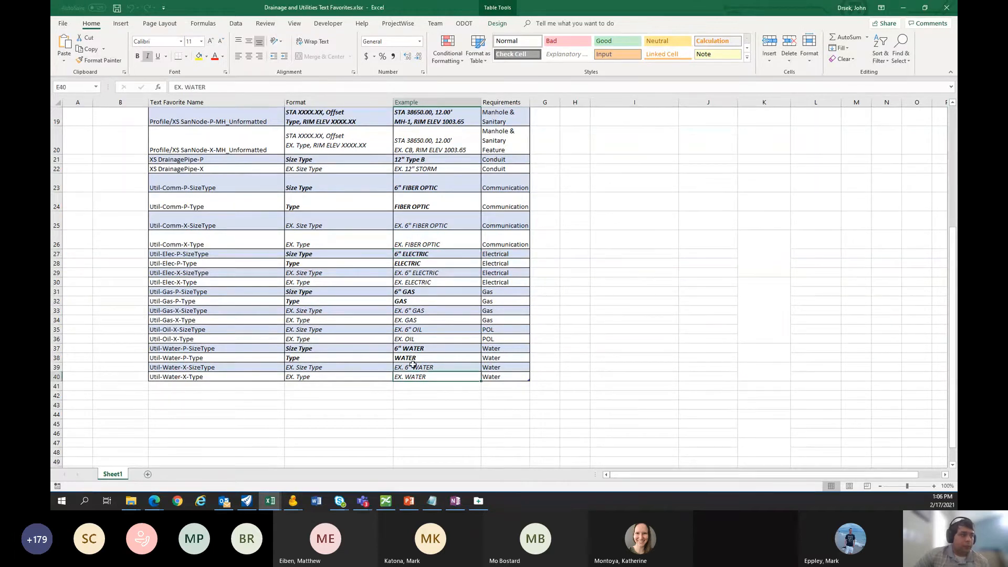
pyautogui.press('Up')
pyautogui.press('Up')
pyautogui.press('Up')
pyautogui.press('Up')
pyautogui.press('Up')
pyautogui.press('Up')
pyautogui.press('Up')
pyautogui.press('Up')
pyautogui.press('Up')
pyautogui.press('Up')
pyautogui.press('Up')
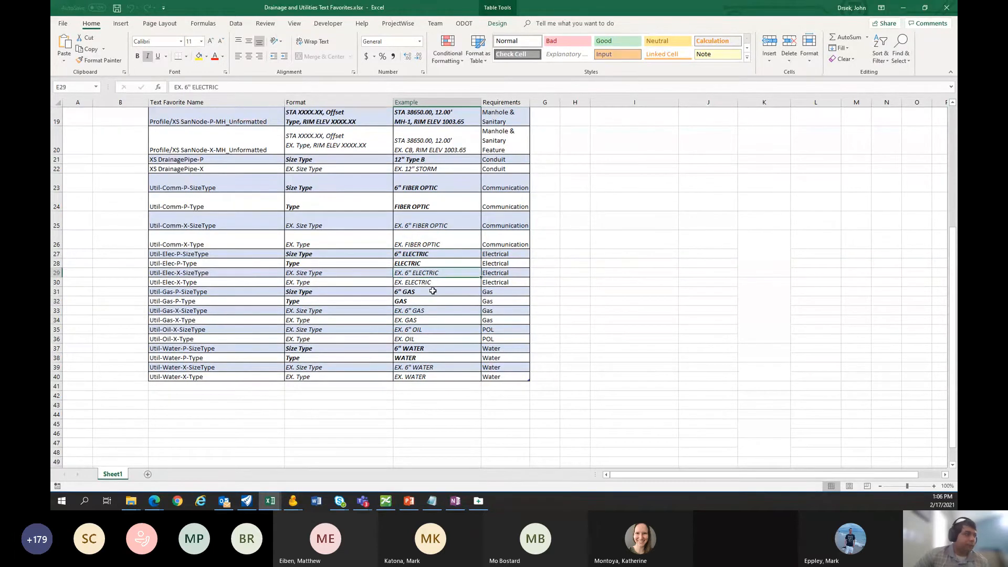
pyautogui.scroll(3, 433, 291)
pyautogui.click(674, 276)
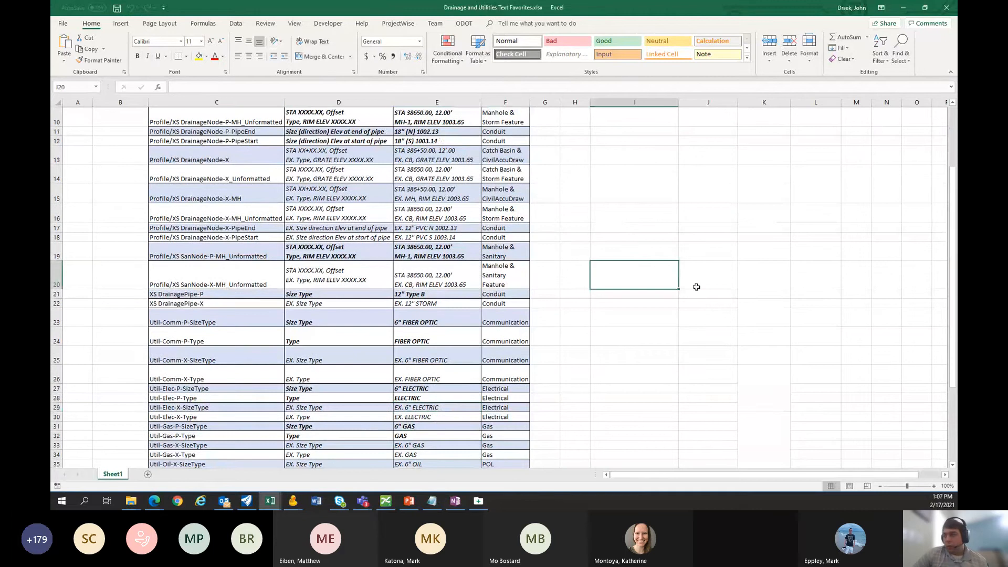
# Step: Minimize the workbook, resume the PowerPoint slide show and advance to slide 18, Annotating Utilities in Profile Views
pyautogui.click(902, 8)
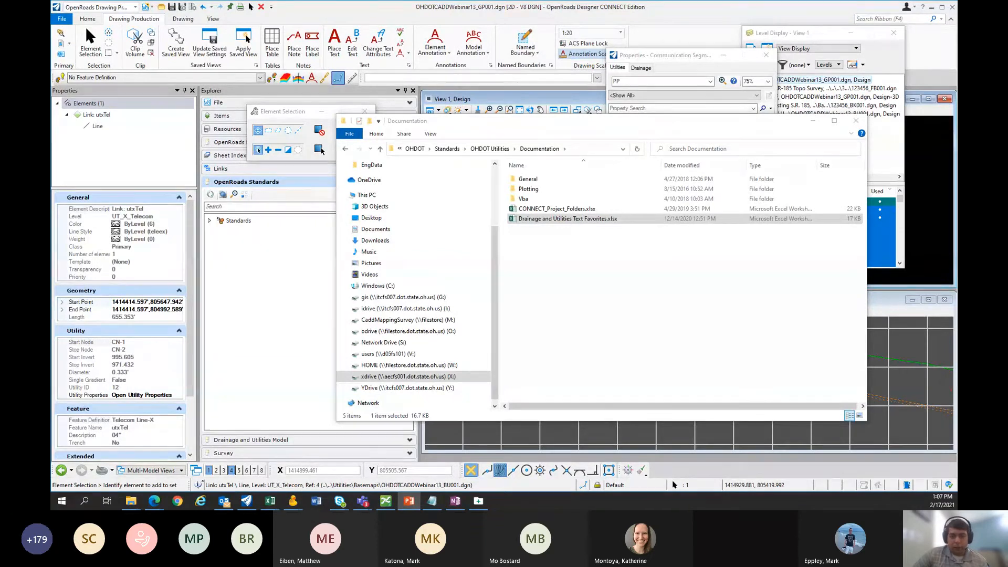
pyautogui.hotkey('shift', 'F5')
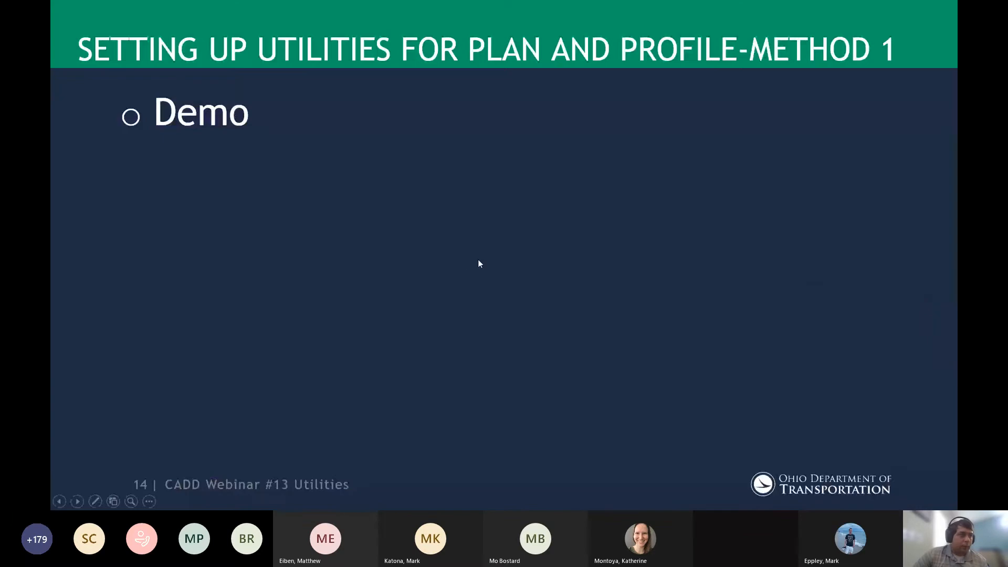
pyautogui.press('Right')
pyautogui.press('Right')
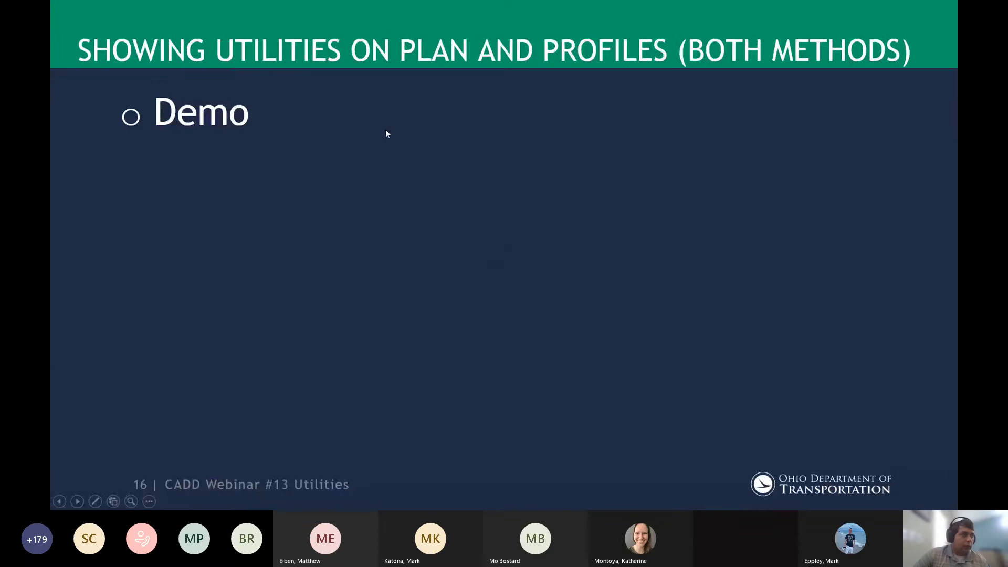
pyautogui.press('Right')
pyautogui.press('Right')
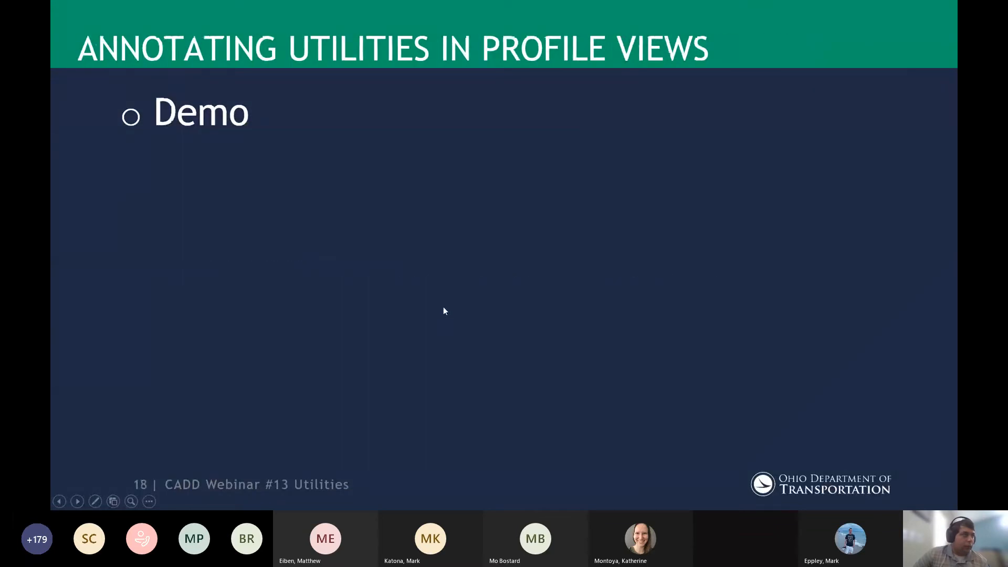
# Step: Advance the slide show past the Questions slide to its end and switch to OpenRoads Designer
pyautogui.press('Right')
pyautogui.press('Right')
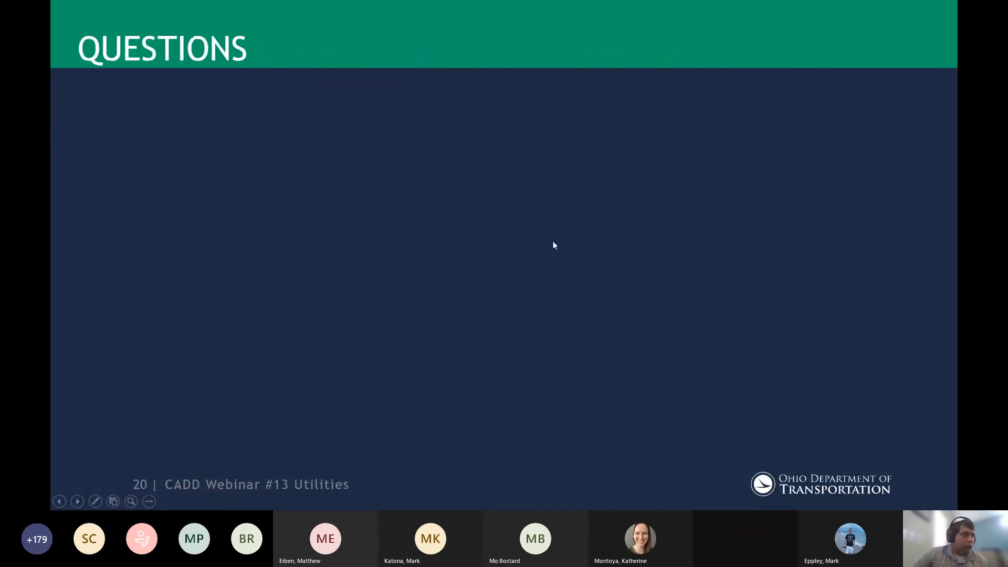
pyautogui.press('Right')
pyautogui.press('Right')
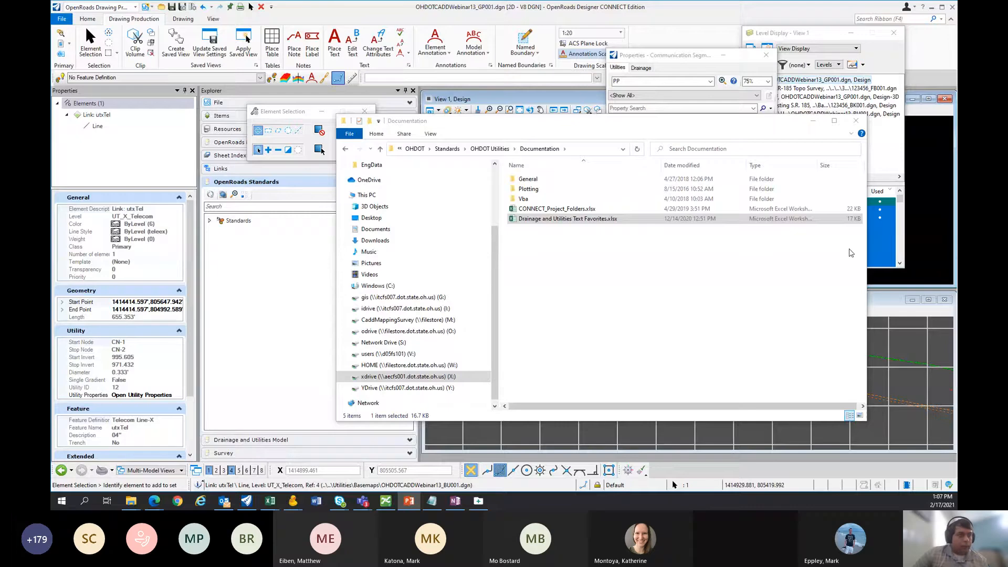
pyautogui.click(701, 8)
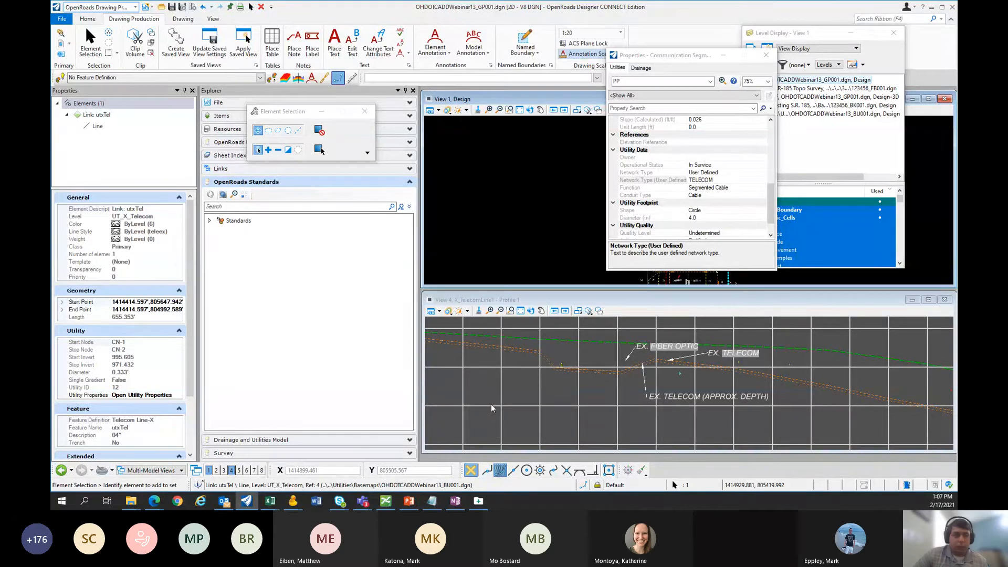
# Step: Examine the labels in the telecom profile, and review the selected line's network type, node and geometry properties
pyautogui.scroll(3, 613, 364)
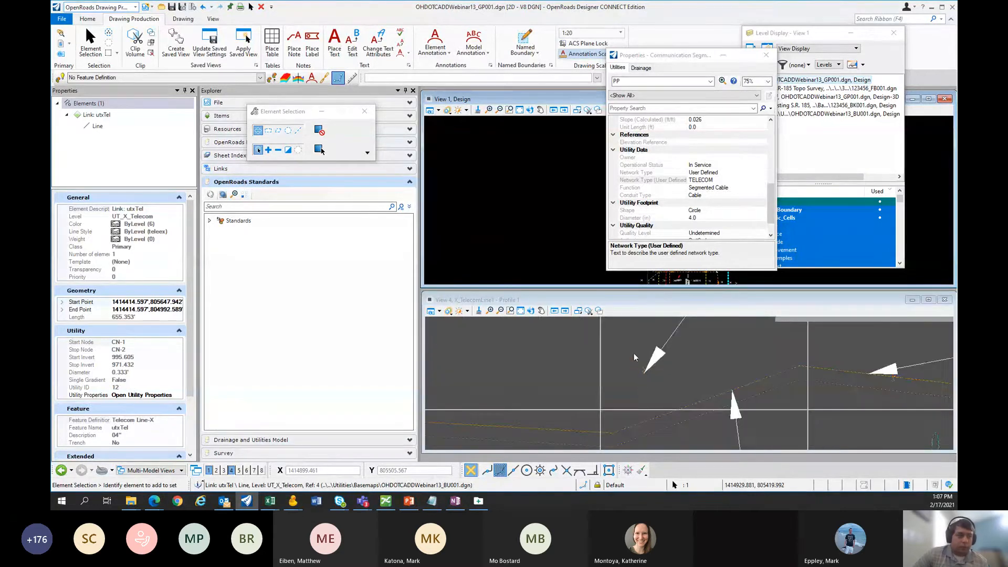
pyautogui.scroll(-2, 655, 371)
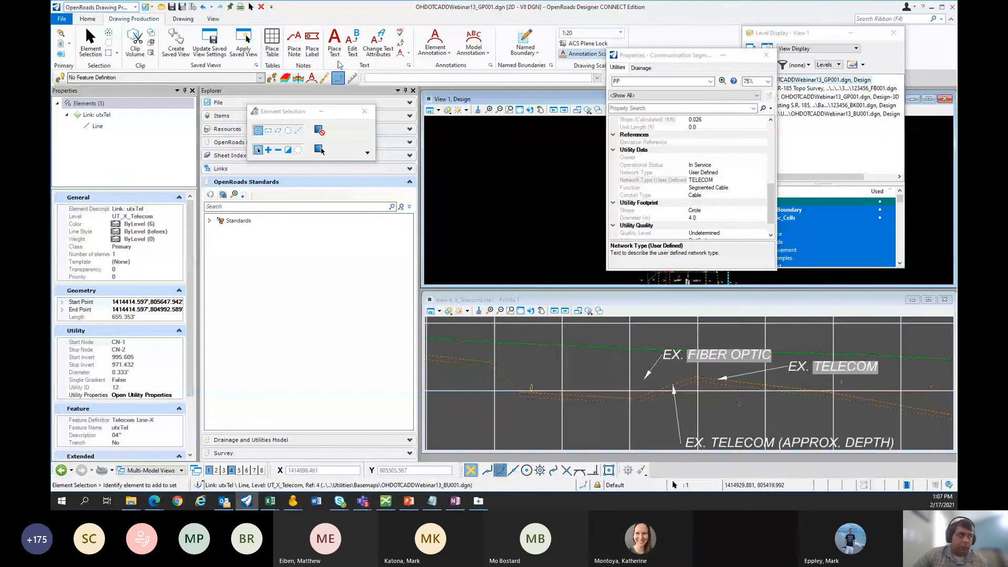
pyautogui.scroll(-2, 656, 377)
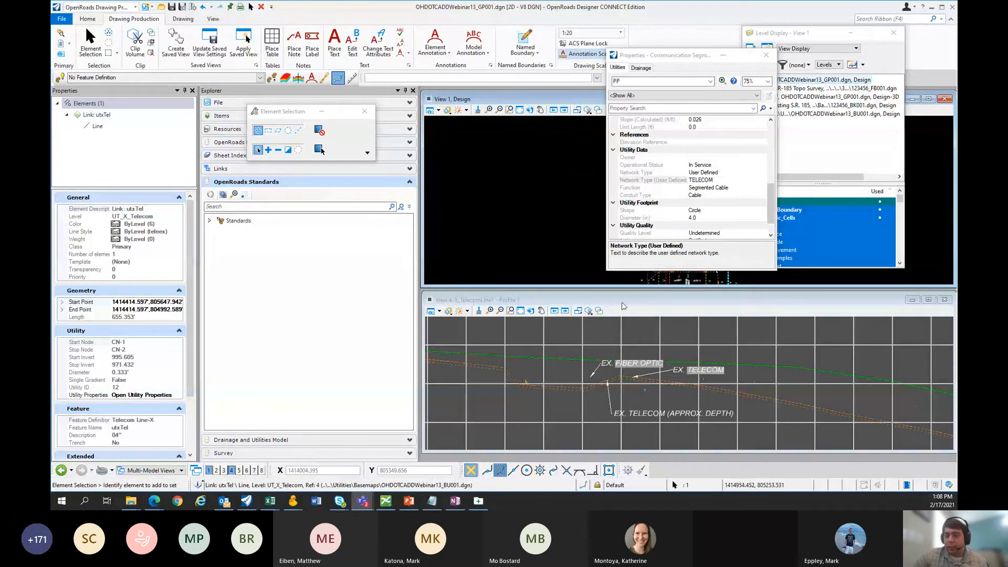
pyautogui.moveTo(666, 58); pyautogui.dragTo(594, 59)
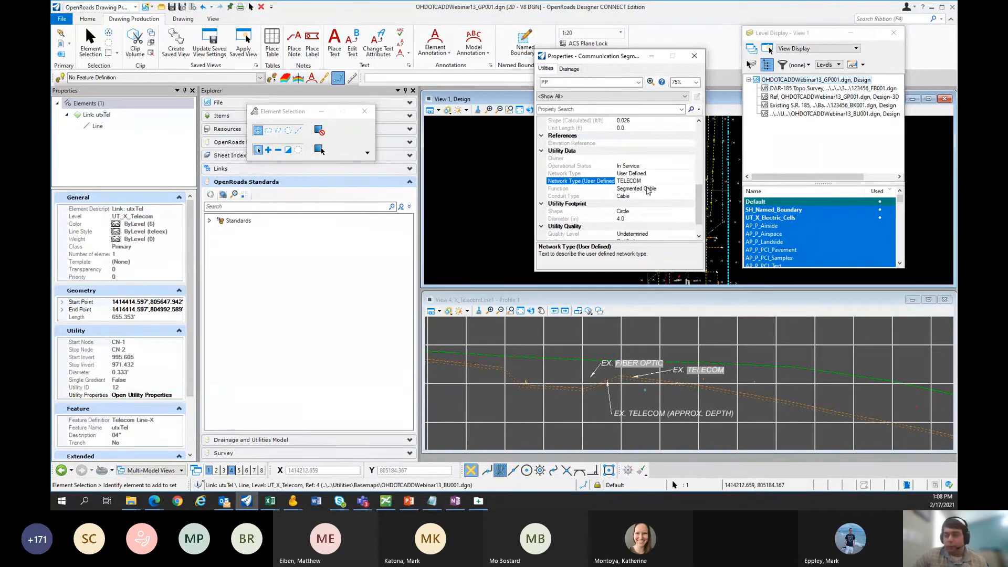
pyautogui.scroll(1, 642, 180)
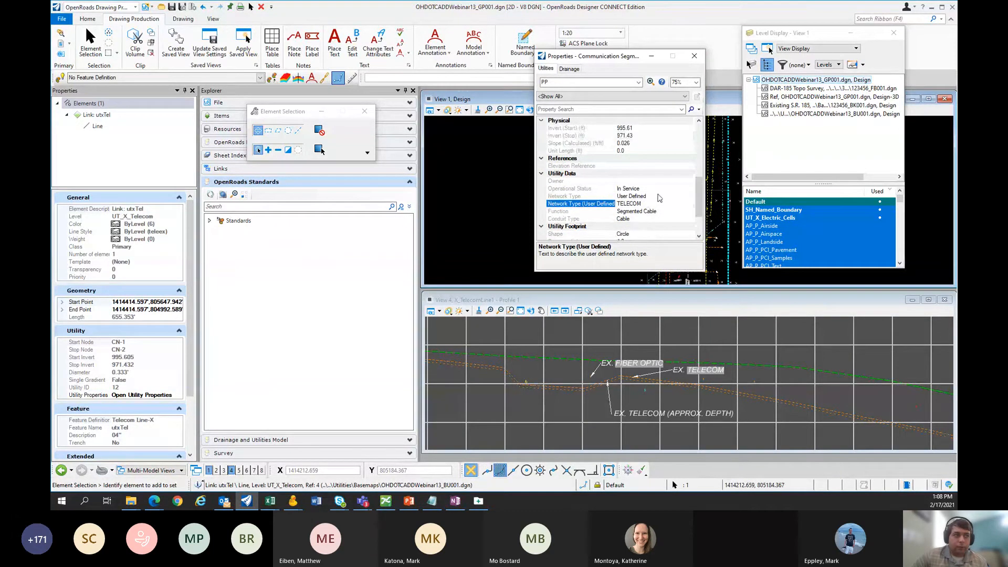
pyautogui.click(658, 196)
pyautogui.scroll(5, 638, 191)
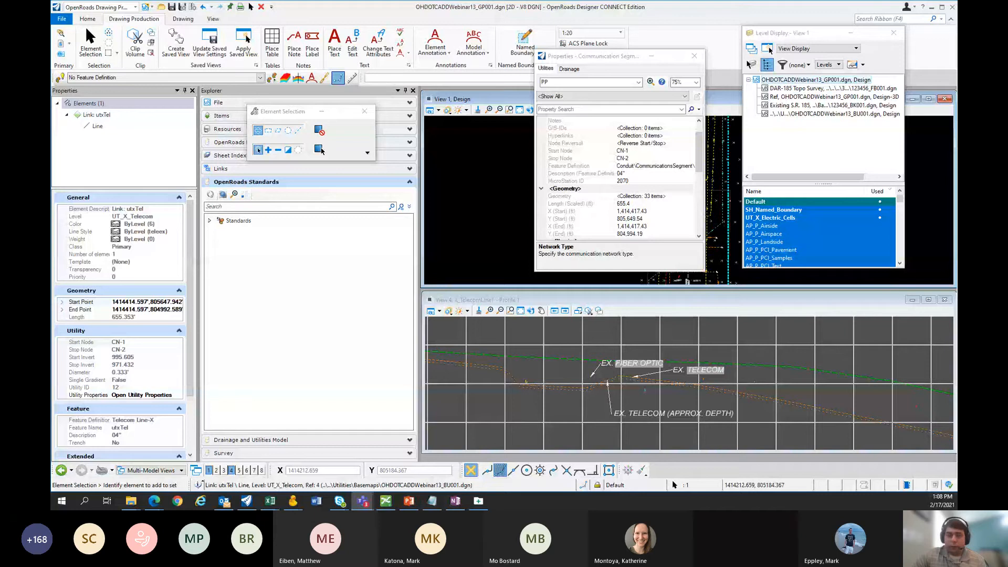
pyautogui.scroll(3, 642, 396)
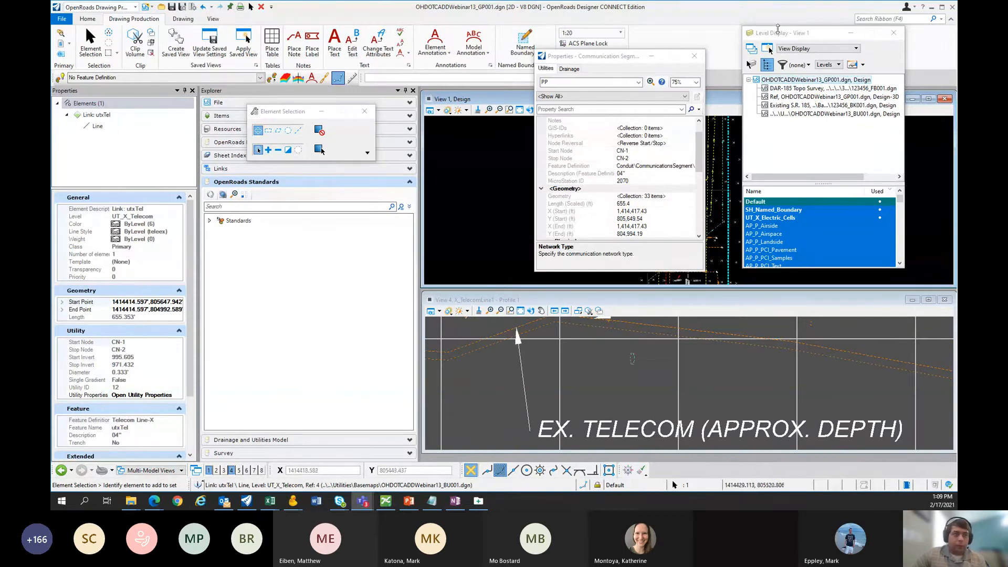
# Step: Move the Level Display and Properties dialogs off the plan view, deselect the telecom line, and apply the 2 Views Plan/3D layout
pyautogui.moveTo(778, 32); pyautogui.dragTo(381, 74)
pyautogui.moveTo(604, 57); pyautogui.dragTo(362, 96)
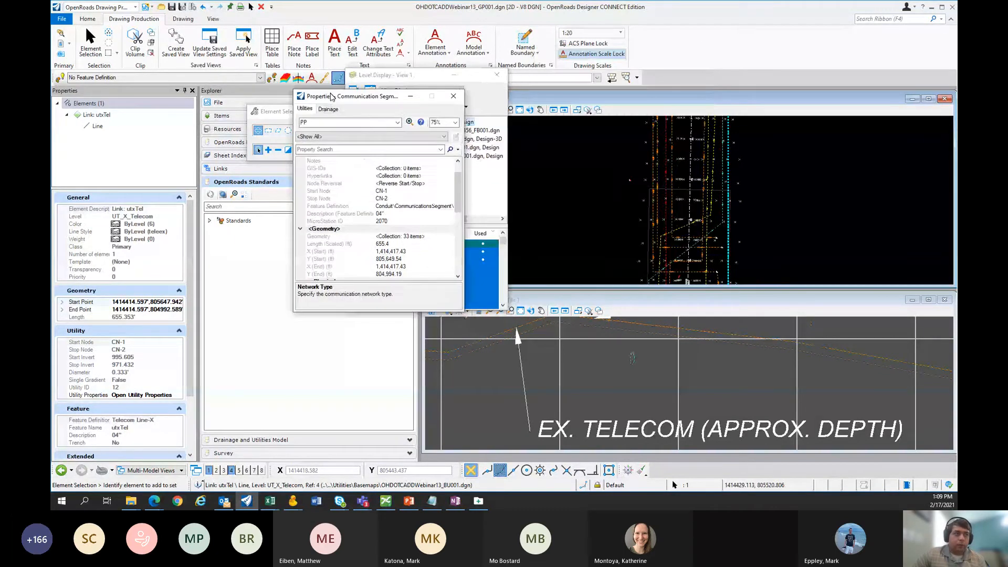
pyautogui.click(642, 136)
pyautogui.scroll(5, 720, 161)
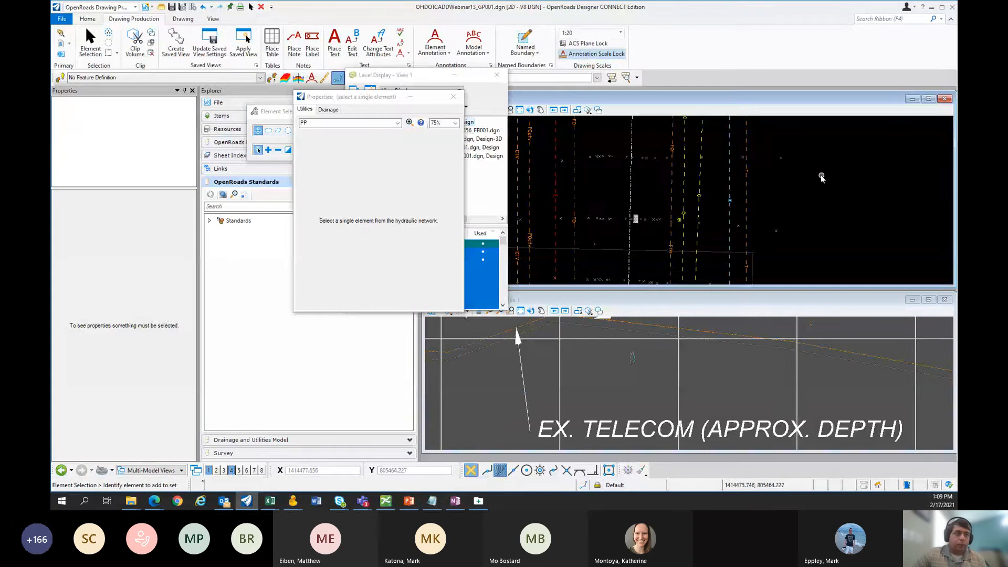
pyautogui.rightClick(806, 195)
pyautogui.moveTo(861, 202)
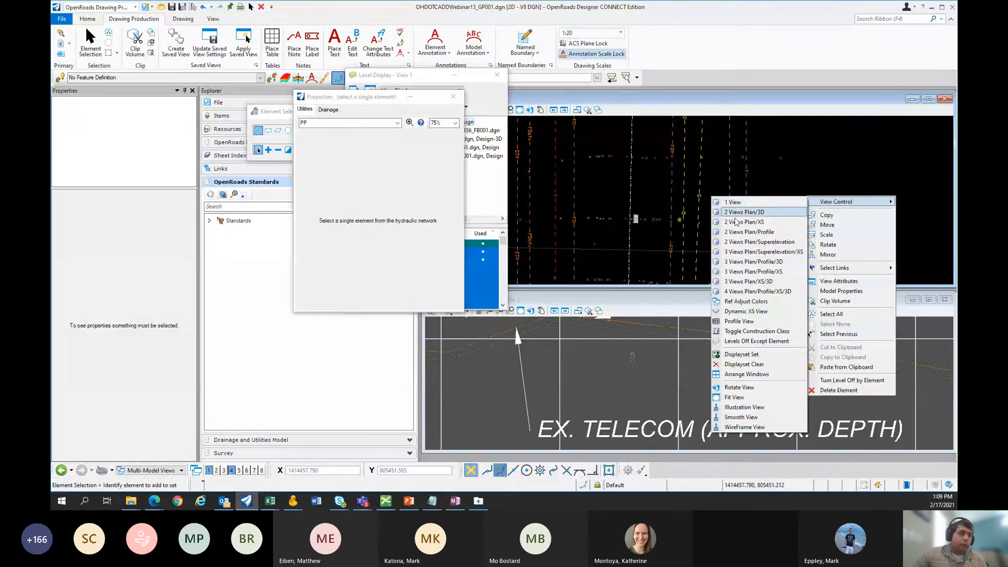
pyautogui.click(761, 213)
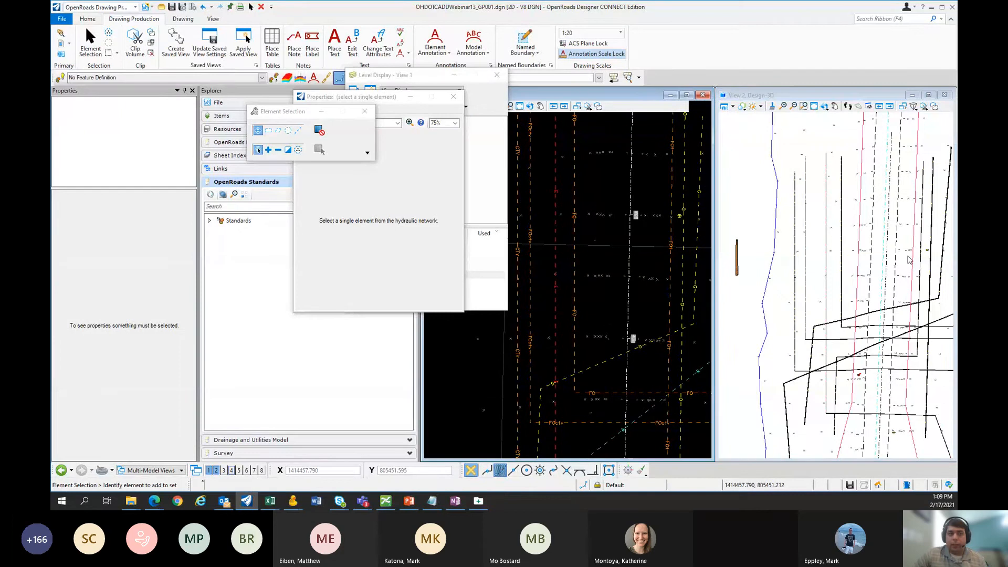
# Step: Examine the yellow utility conduit in the 3D view and where the utility line crosses the centerline in the plan view
pyautogui.scroll(-2, 906, 257)
pyautogui.moveTo(906, 257); pyautogui.dragTo(869, 277, button='middle')
pyautogui.scroll(4, 870, 276)
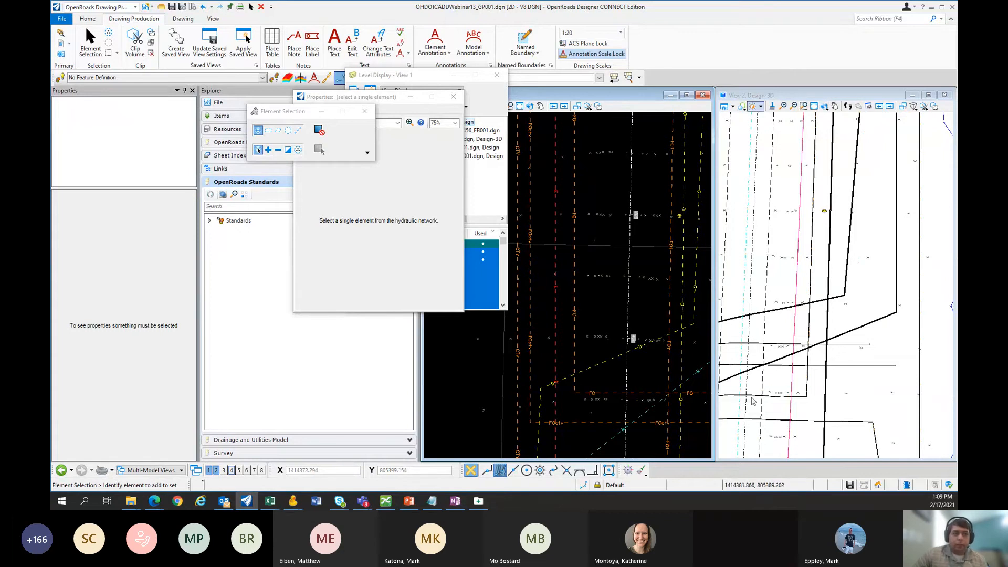
pyautogui.moveTo(785, 334); pyautogui.dragTo(803, 327, button='middle')
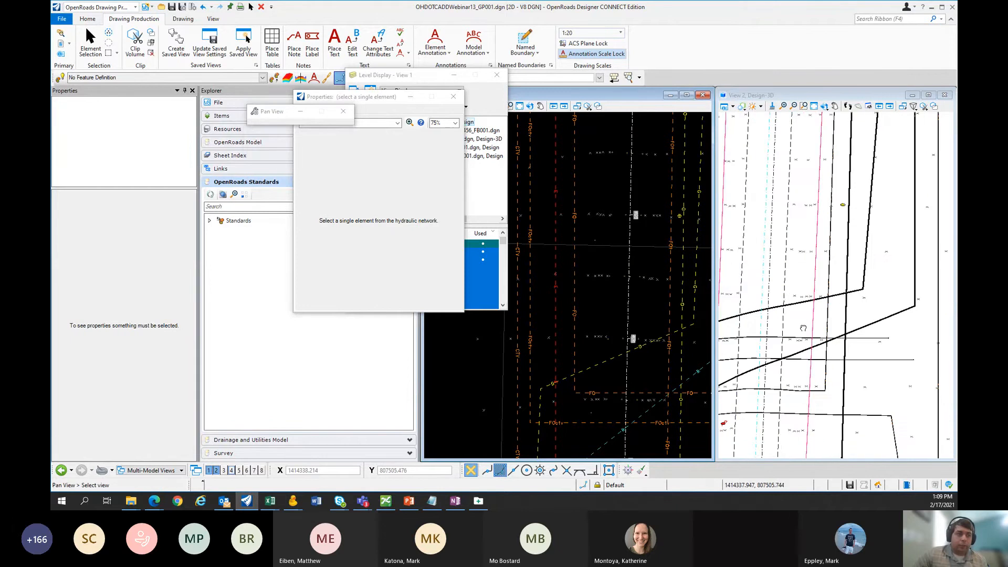
pyautogui.scroll(3, 770, 294)
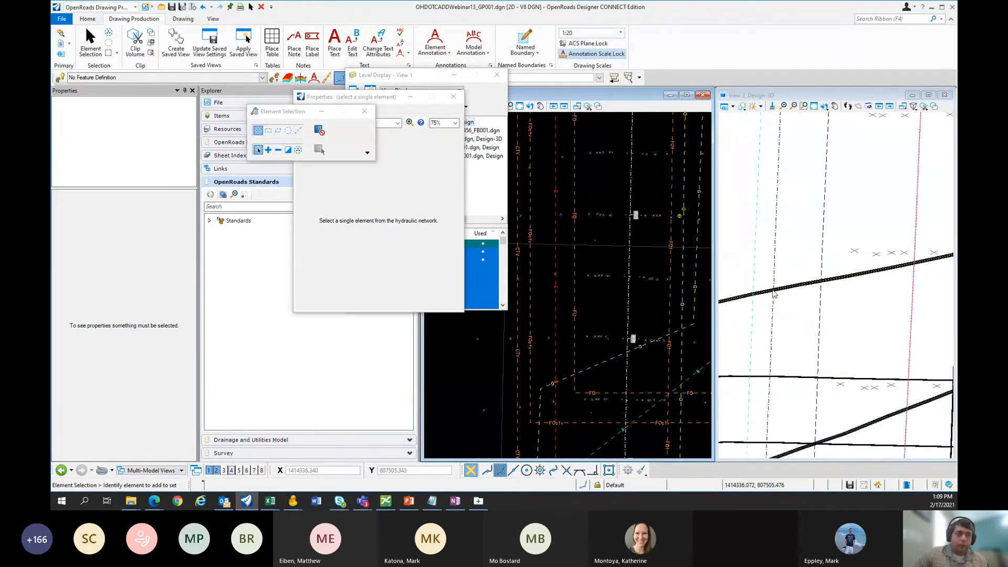
pyautogui.scroll(4, 776, 295)
pyautogui.scroll(2, 775, 296)
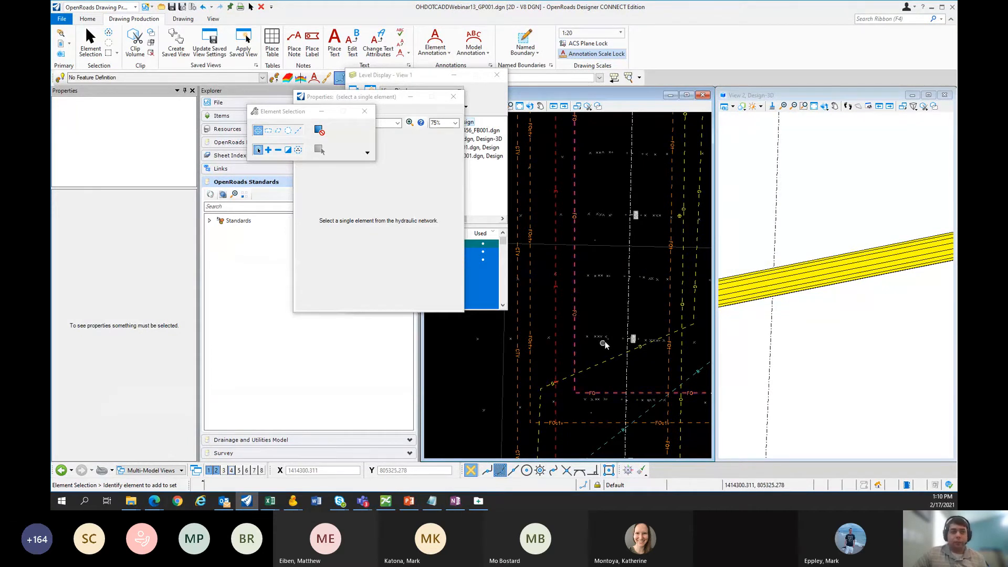
pyautogui.moveTo(668, 280)
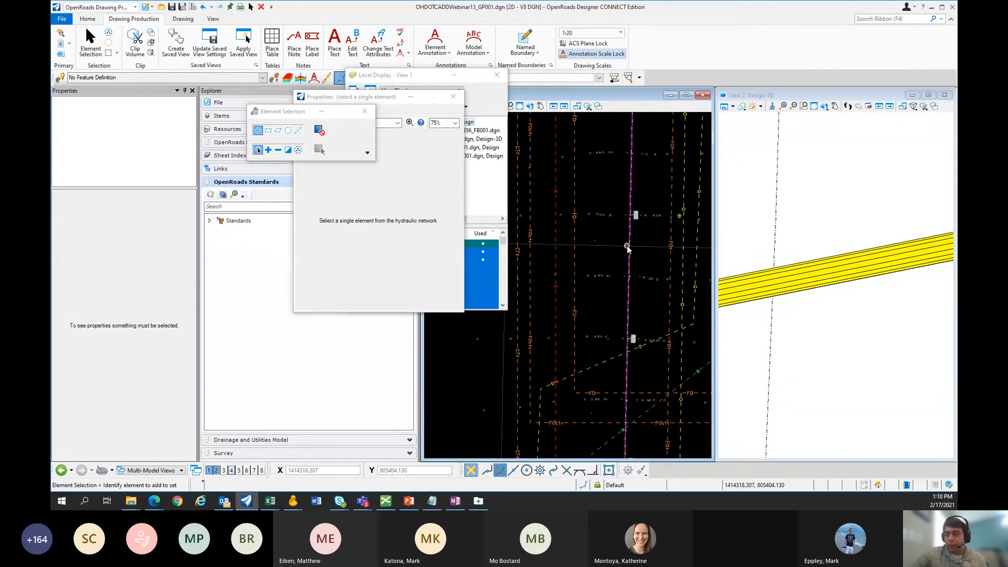
pyautogui.moveTo(627, 249)
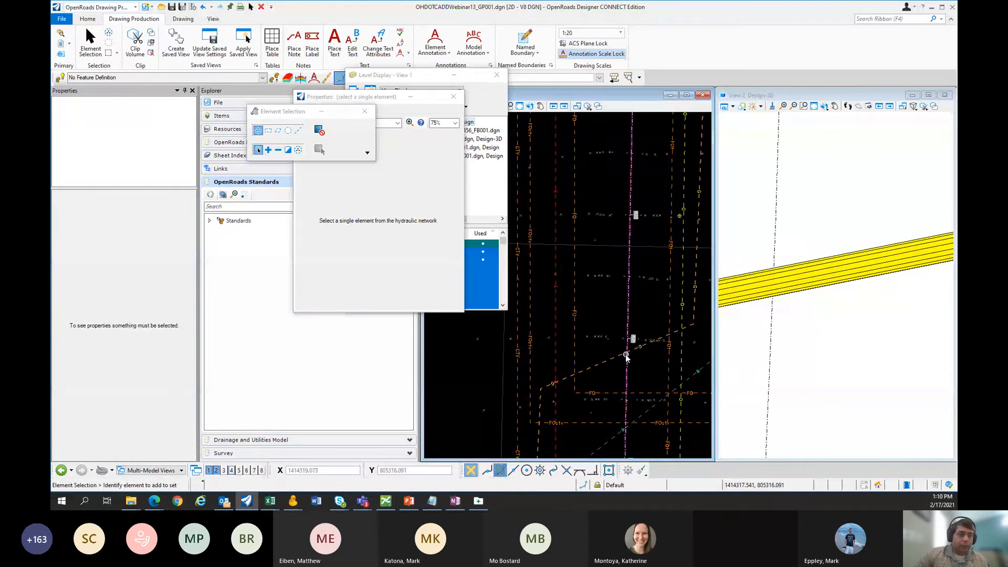
pyautogui.moveTo(626, 356)
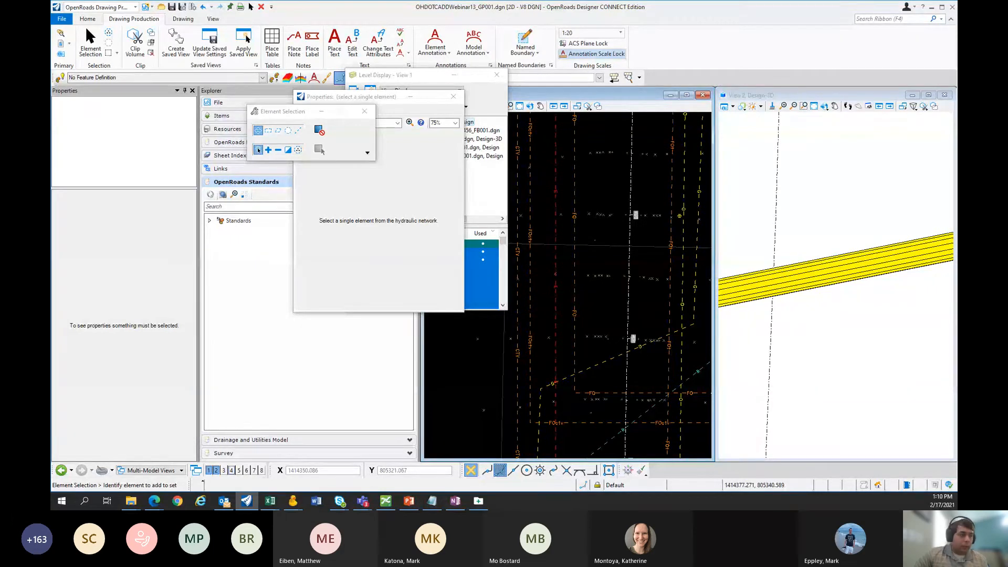
# Step: Reopen View 4 to show the X_TelecomLine1 profile and its labels alongside the plan and 3D views
pyautogui.scroll(-2, 647, 380)
pyautogui.moveTo(647, 379); pyautogui.dragTo(623, 347, button='middle')
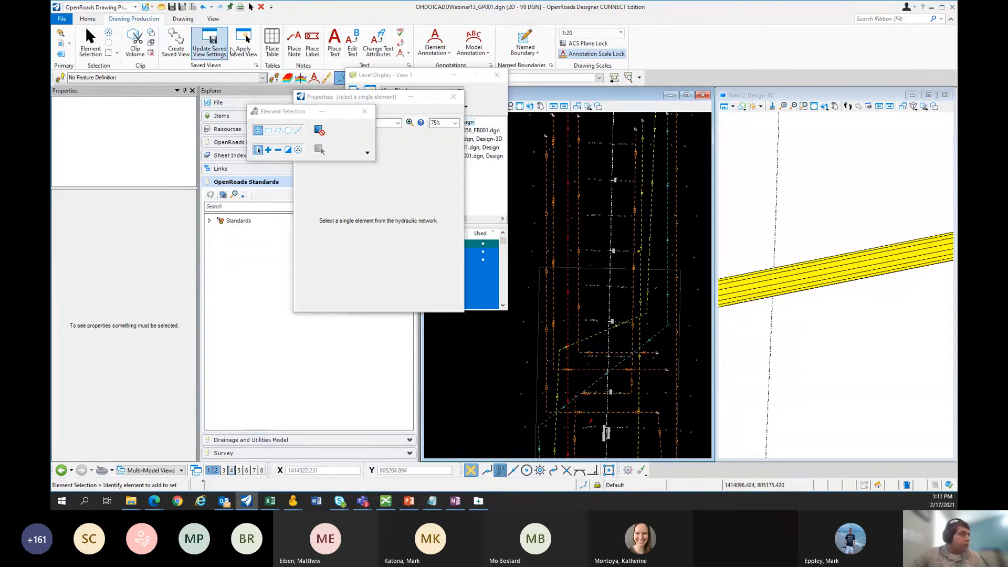
pyautogui.click(232, 471)
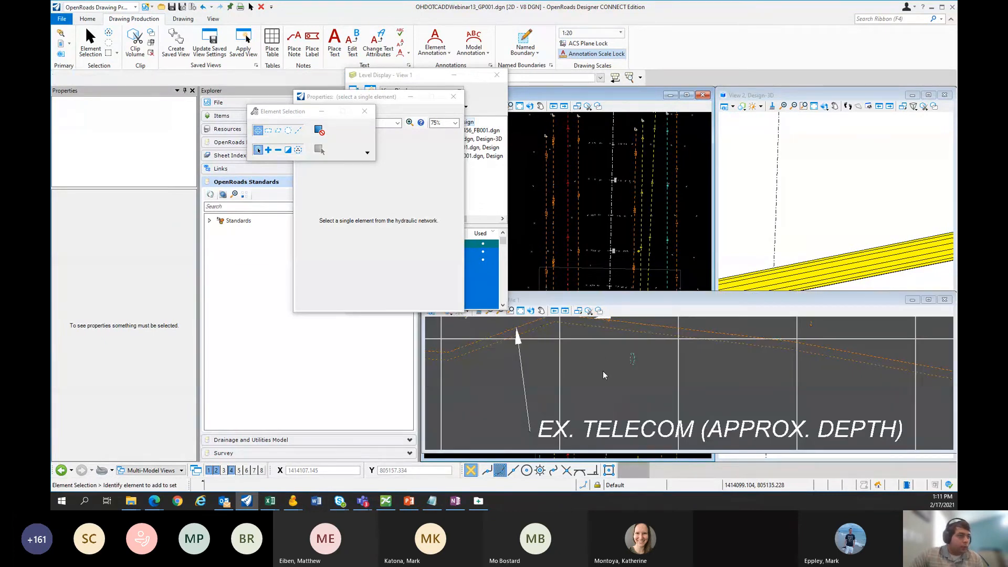
pyautogui.scroll(-4, 633, 435)
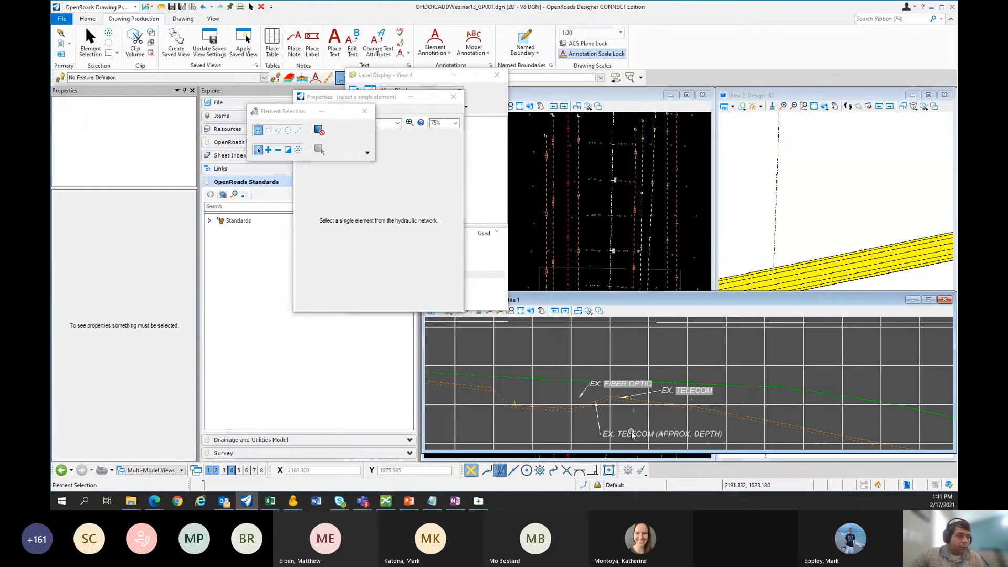
# Step: Try adding plain text before and after the linked value of the EX. FIBER OPTIC profile label, and remove the added prefix
pyautogui.doubleClick(623, 384)
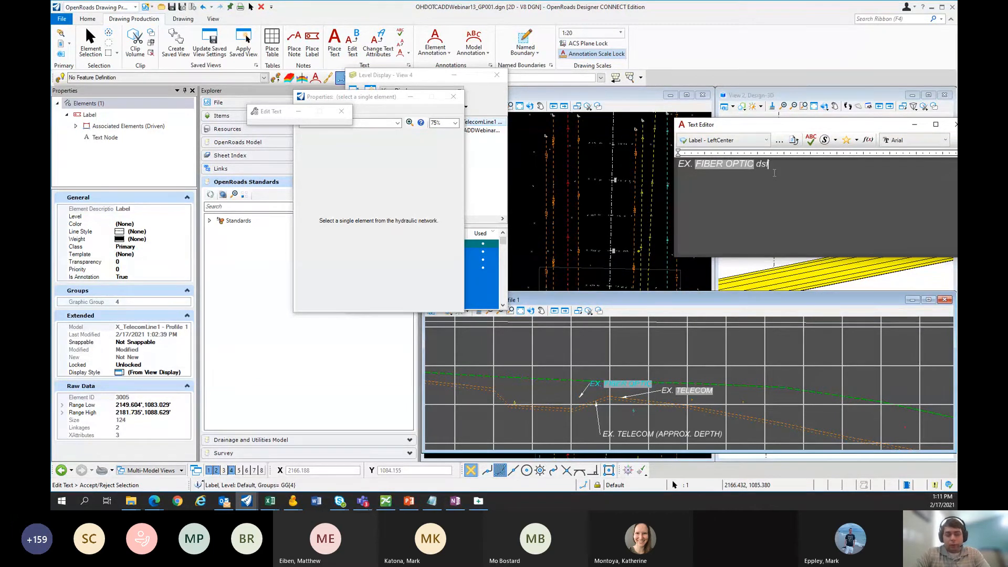
pyautogui.press('BackSpace')
pyautogui.press('BackSpace')
pyautogui.write('to be')
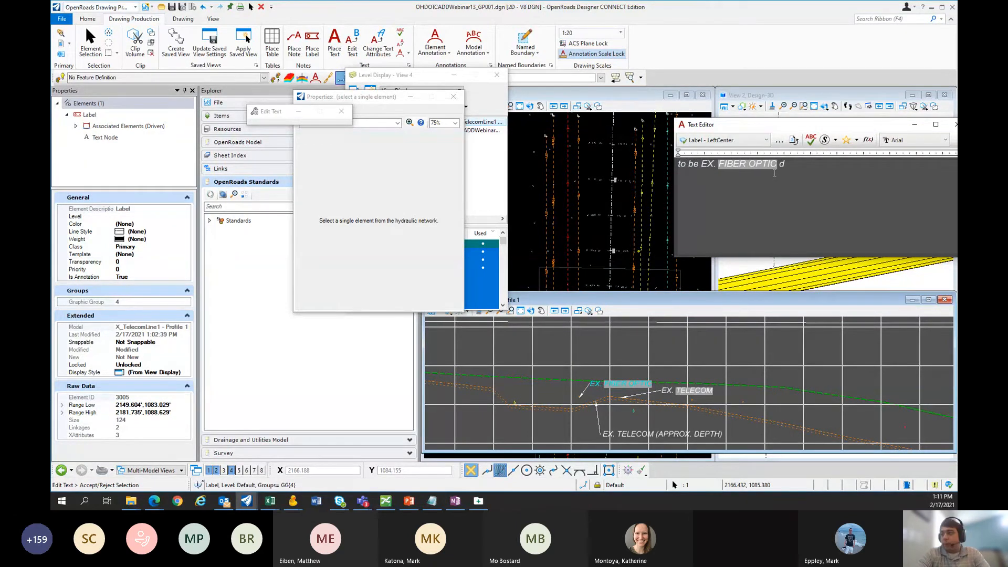
pyautogui.press('BackSpace')
pyautogui.press('BackSpace')
pyautogui.press('BackSpace')
pyautogui.press('BackSpace')
pyautogui.press('BackSpace')
pyautogui.press('BackSpace')
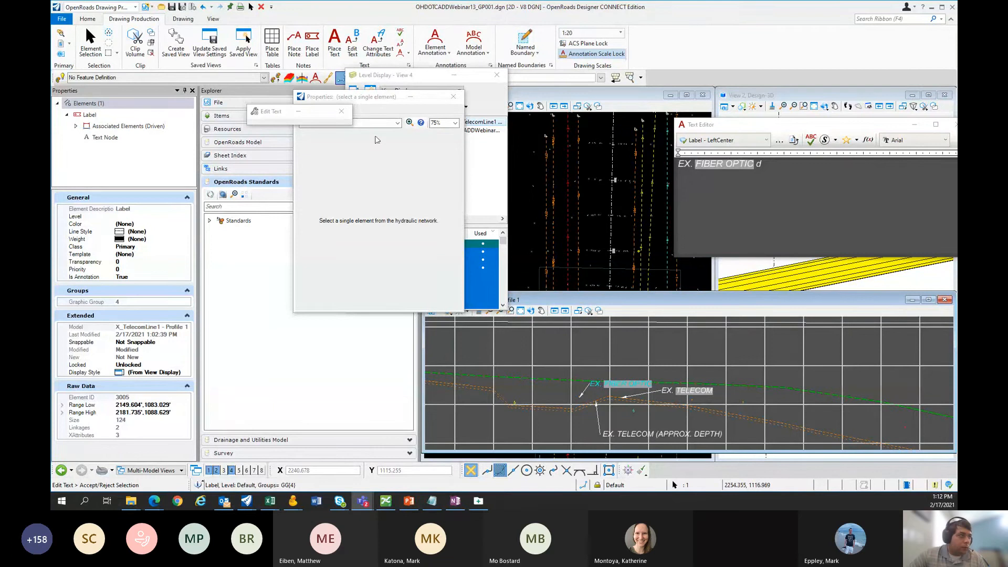
# Step: Move the Properties dialog aside, leave label editing, and select the utxTel telecom line in the plan view to load its utility properties
pyautogui.moveTo(373, 101); pyautogui.dragTo(623, 53)
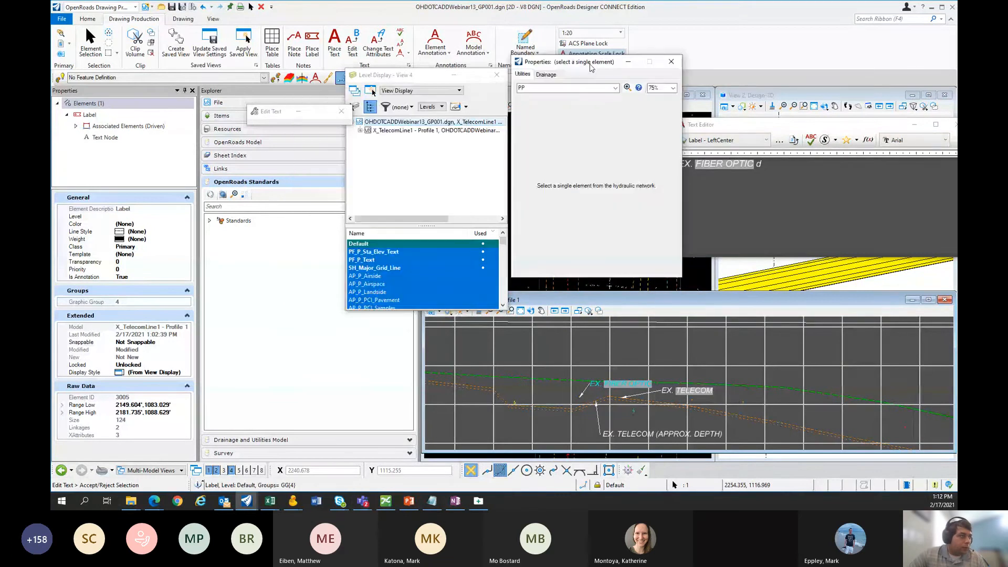
pyautogui.moveTo(696, 412); pyautogui.dragTo(742, 401, button='middle')
pyautogui.scroll(1, 742, 400)
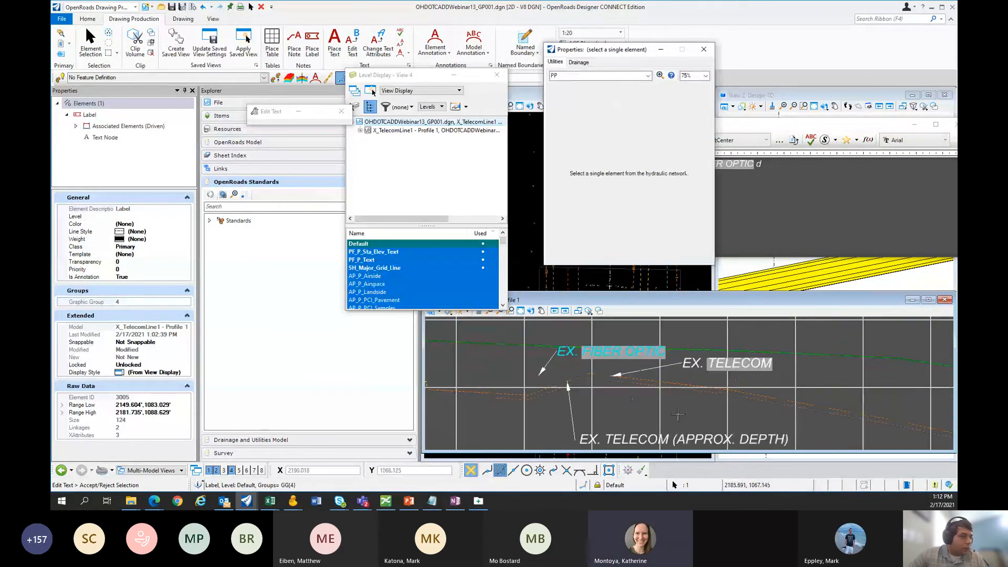
pyautogui.scroll(1, 741, 401)
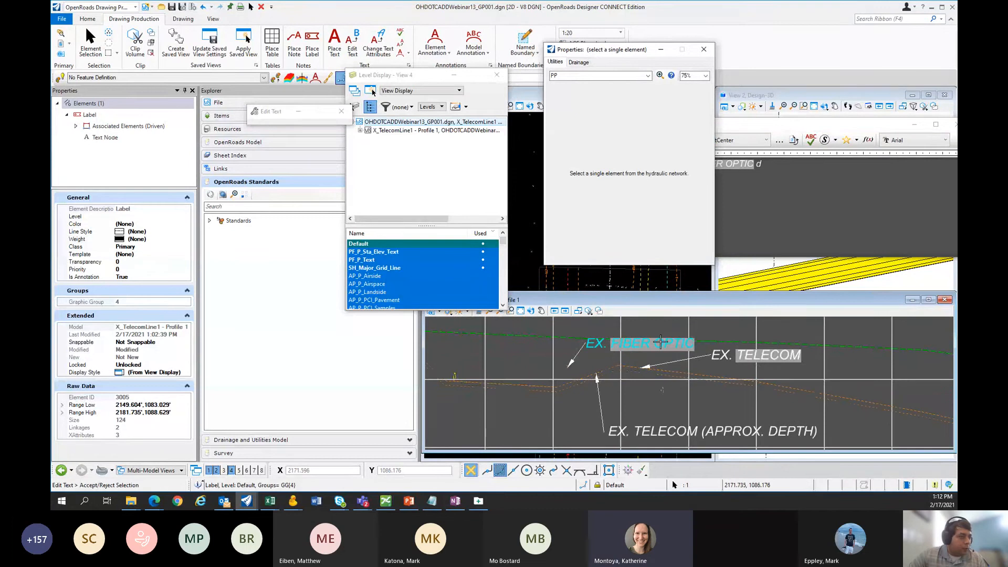
pyautogui.scroll(-2, 659, 356)
pyautogui.scroll(1, 682, 376)
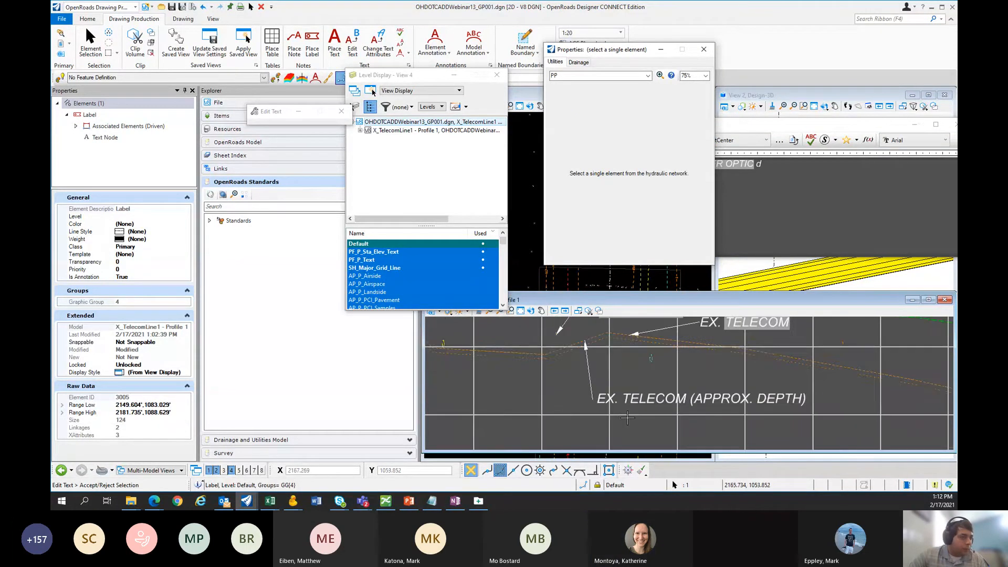
pyautogui.scroll(-3, 723, 408)
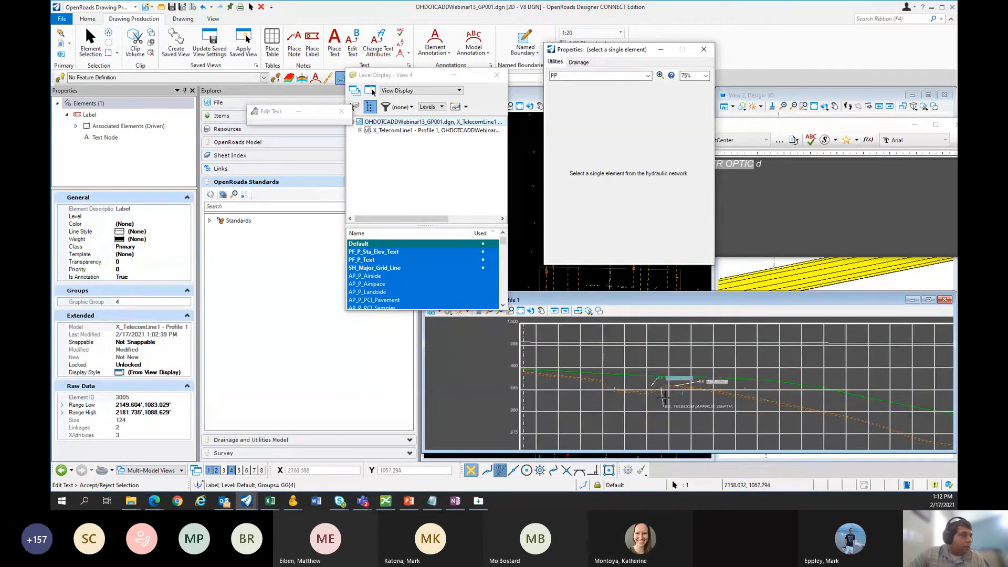
pyautogui.moveTo(665, 393); pyautogui.dragTo(651, 398, button='middle')
pyautogui.moveTo(604, 49)
pyautogui.mouseDown()
pyautogui.moveTo(773, 37)
pyautogui.moveTo(531, 46)
pyautogui.moveTo(560, 53)
pyautogui.moveTo(462, 61)
pyautogui.moveTo(783, 53)
pyautogui.mouseUp()
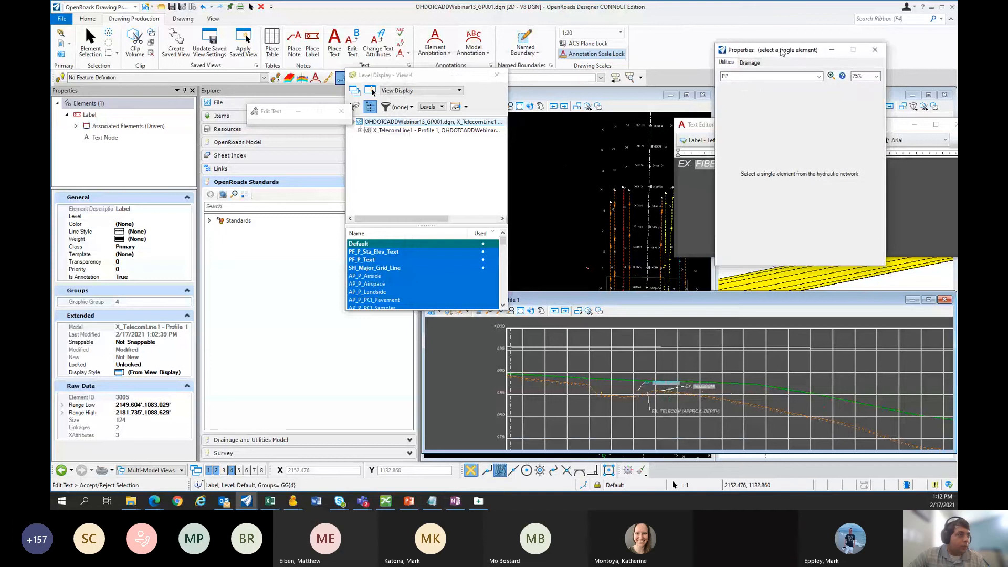
pyautogui.rightClick(647, 238)
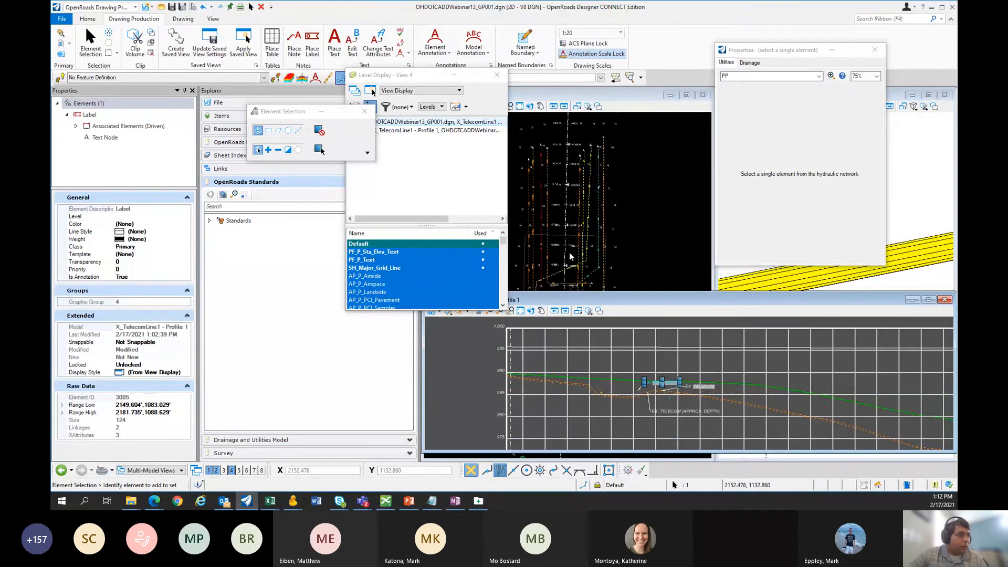
pyautogui.click(604, 215)
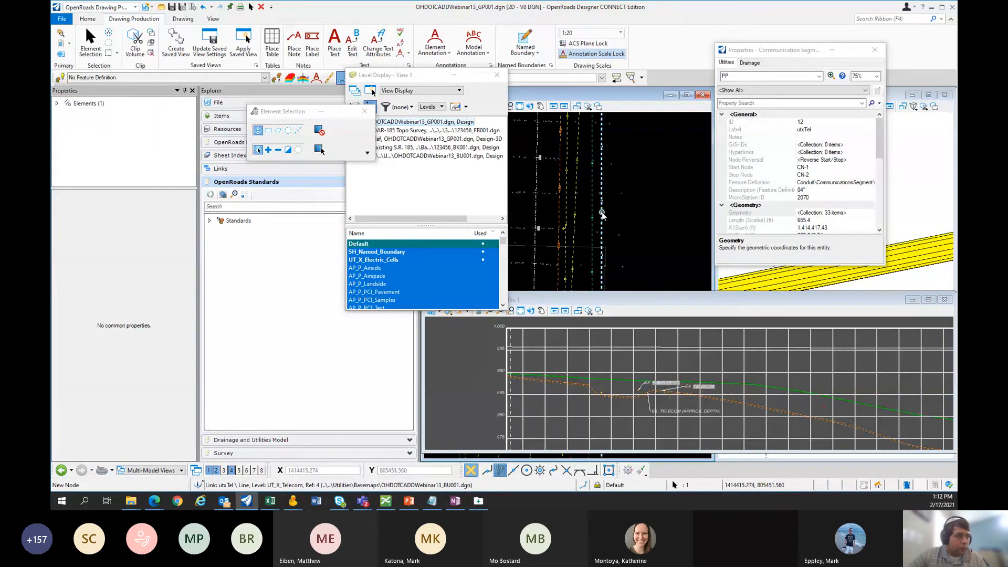
# Step: Open the telecom line's utility properties, clear the selection, and reselect the utxTel line in the plan view
pyautogui.moveTo(602, 216)
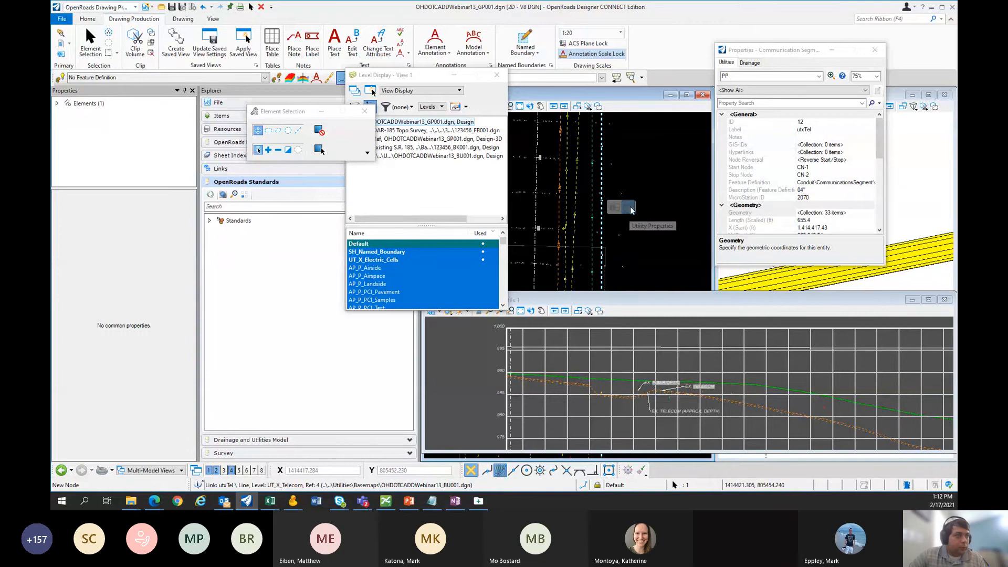
pyautogui.click(631, 207)
pyautogui.click(663, 162)
pyautogui.scroll(-5, 664, 162)
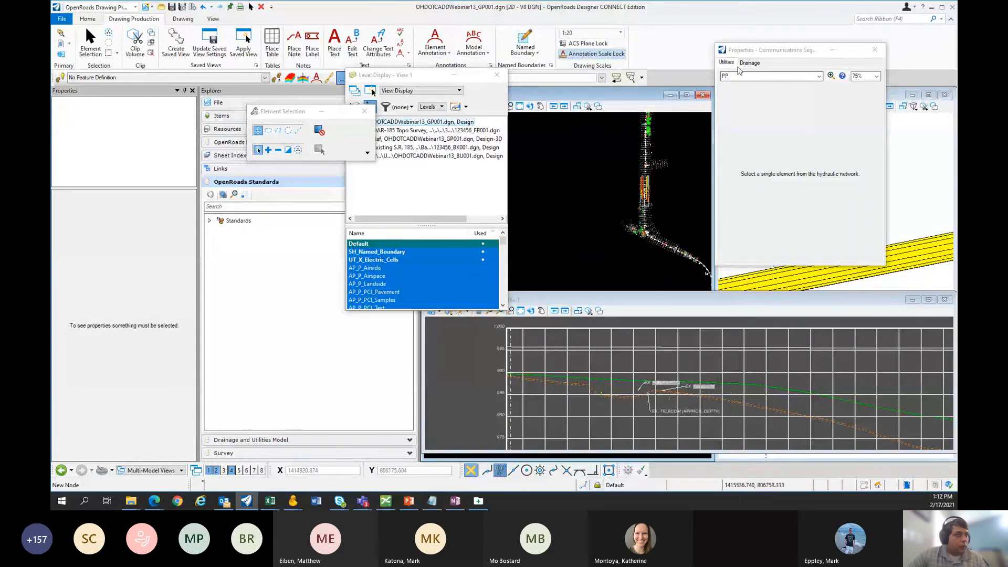
pyautogui.scroll(6, 646, 194)
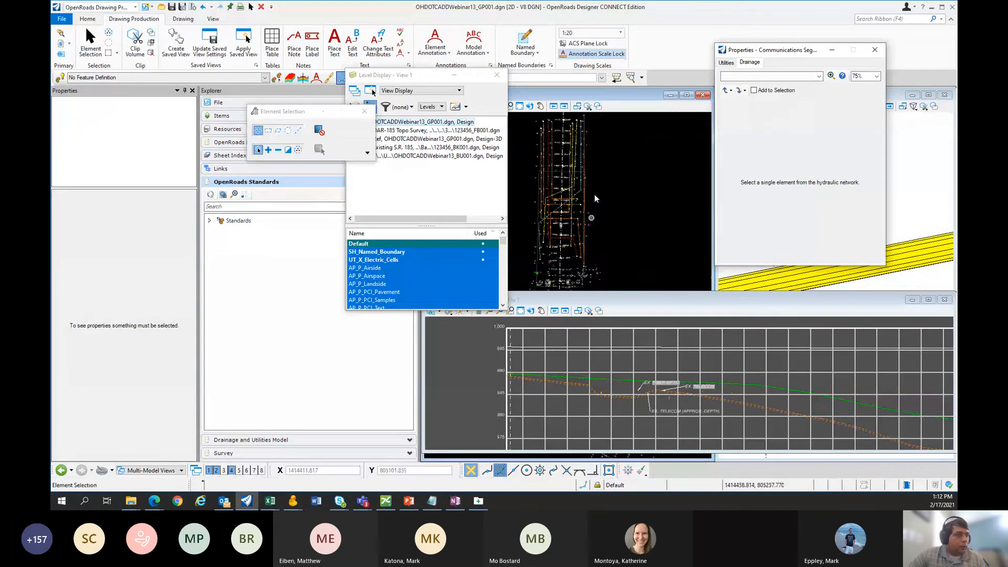
pyautogui.click(559, 200)
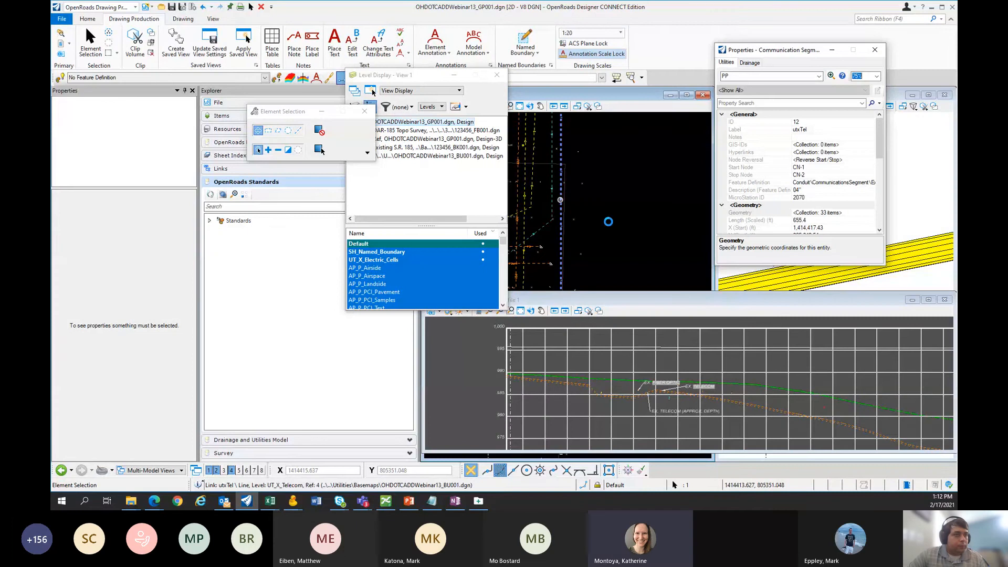
# Step: Check whether the Network Type (User Defined) value in the telecom line's Utility Data can be edited
pyautogui.scroll(-3, 852, 193)
pyautogui.click(804, 175)
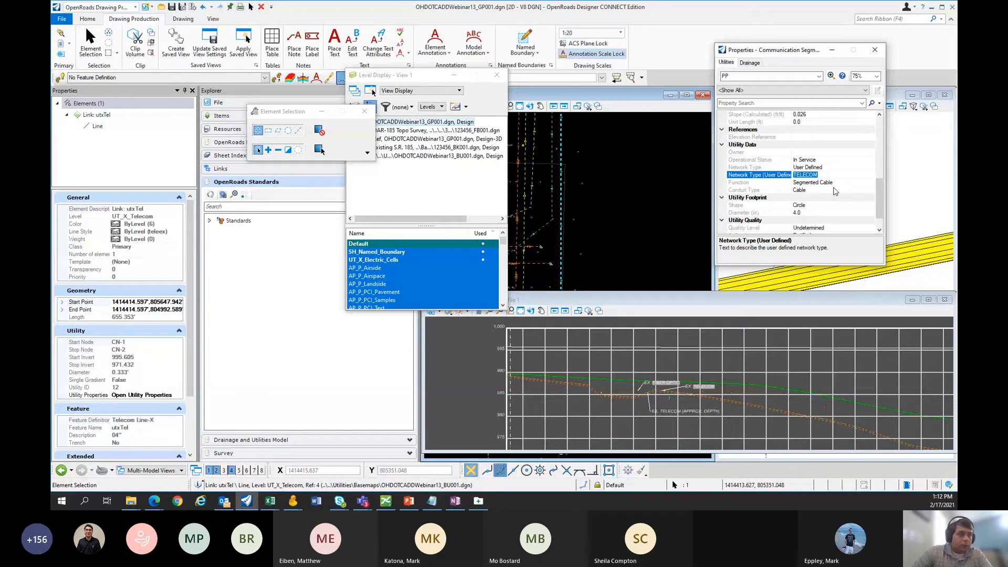
pyautogui.moveTo(820, 176); pyautogui.dragTo(814, 183)
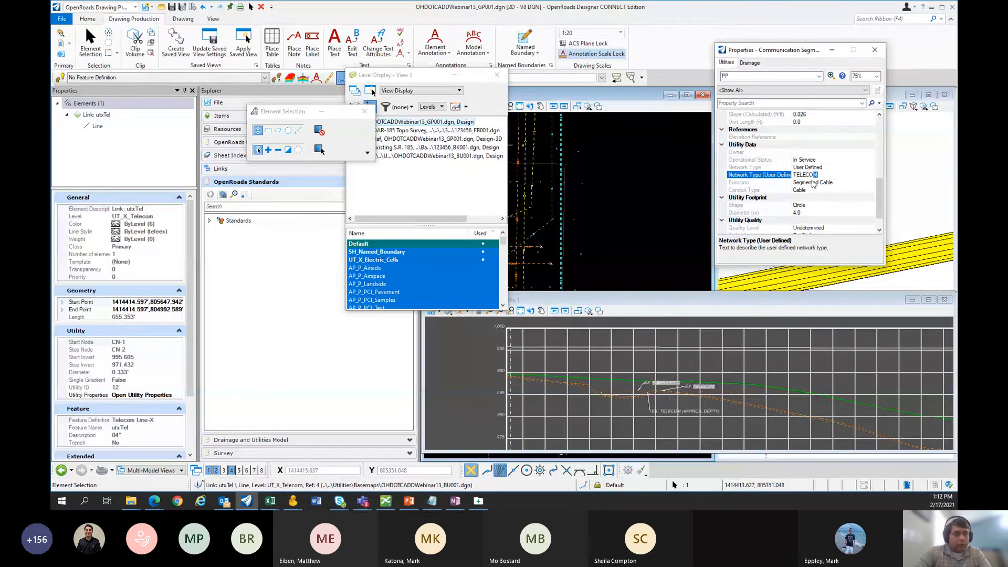
pyautogui.click(824, 174)
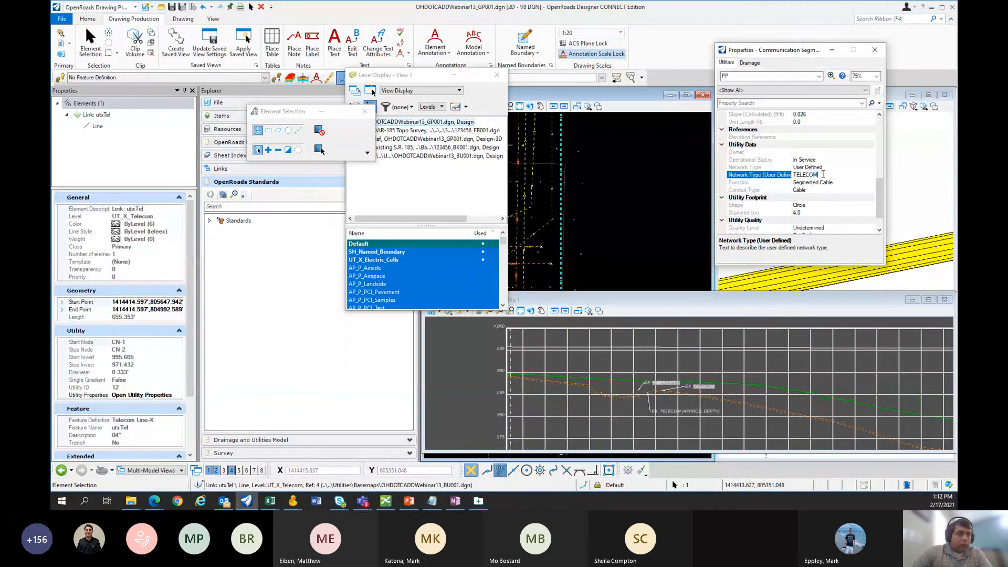
pyautogui.click(805, 175)
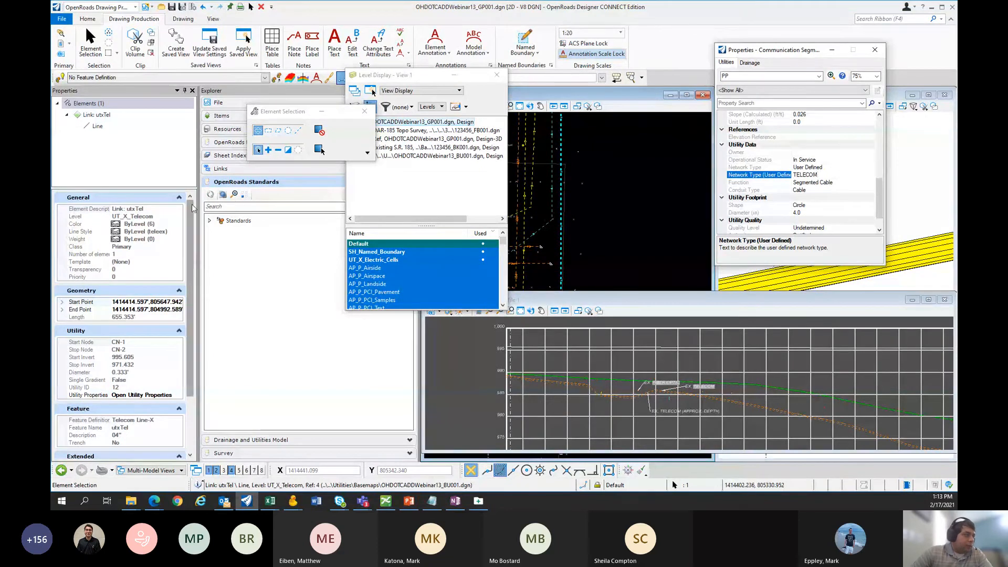
# Step: Expand the feature definitions of OHDOTCADDWebinar13_GP001.dgn in OpenRoads Standards and move the Level Display dialog off the tree
pyautogui.click(210, 220)
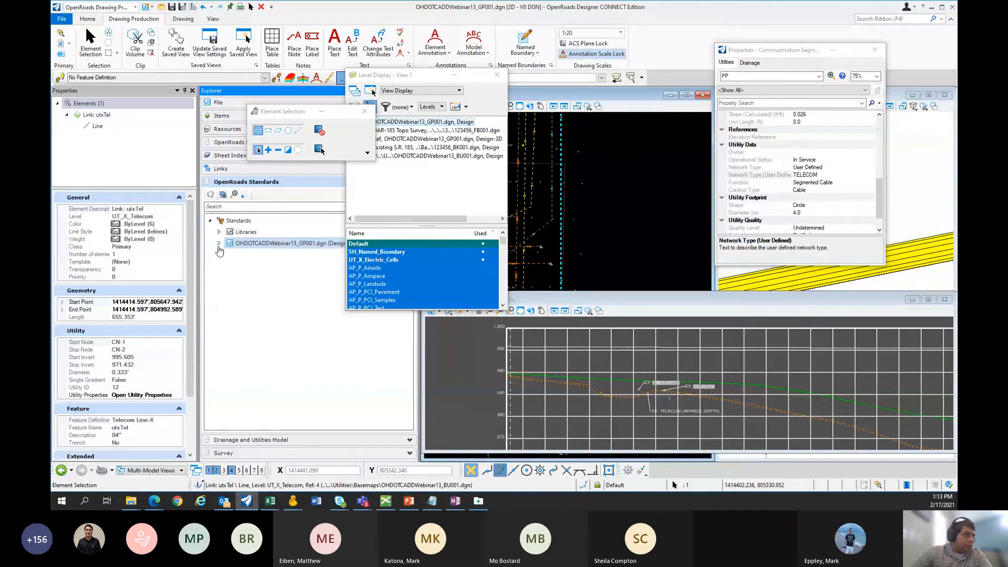
pyautogui.click(219, 244)
pyautogui.click(229, 254)
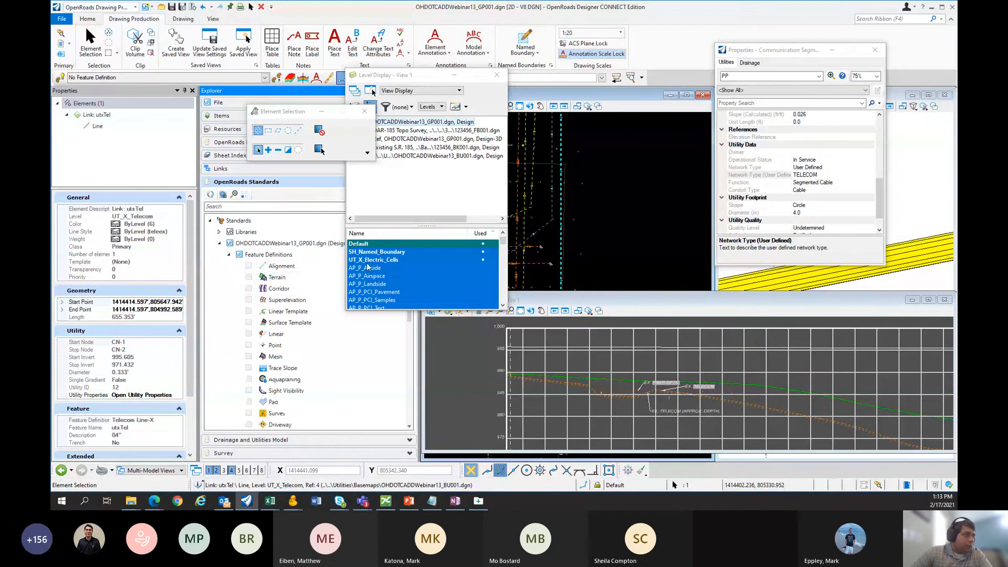
pyautogui.moveTo(418, 82); pyautogui.dragTo(505, 83)
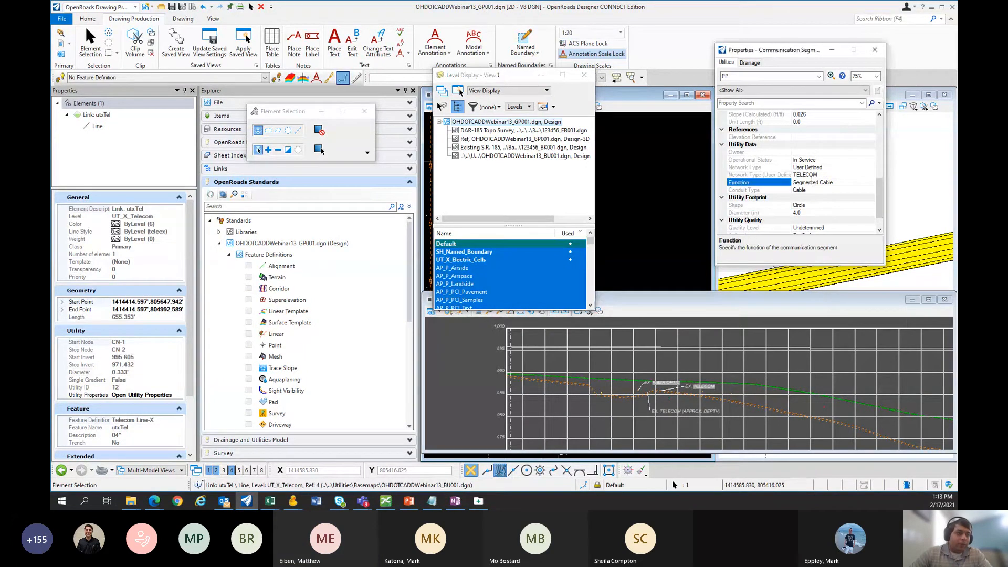
# Step: Compare the telecom line's Network Type (User Defined) property with its Feature Definition property in the utility properties
pyautogui.click(788, 175)
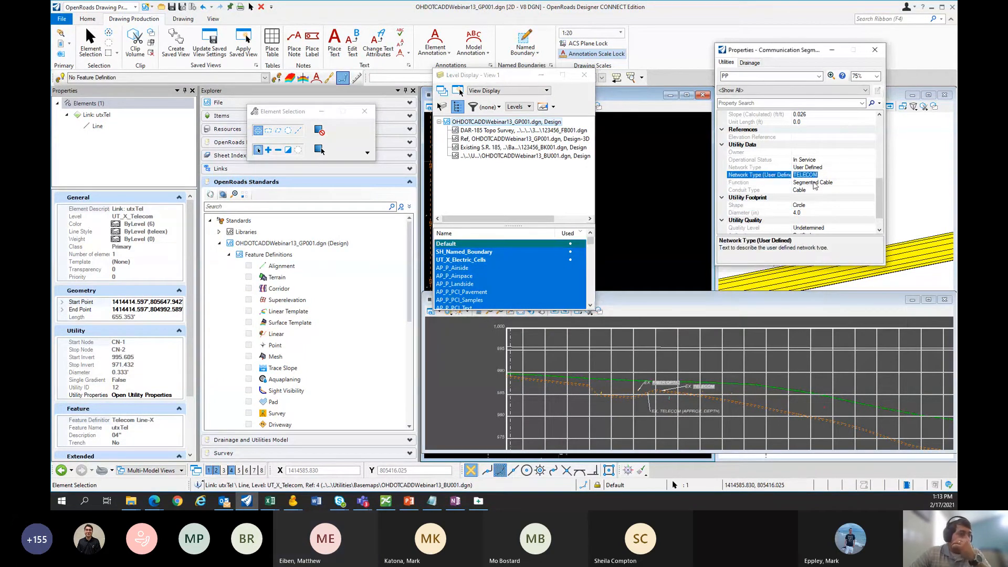
pyautogui.scroll(10, 835, 187)
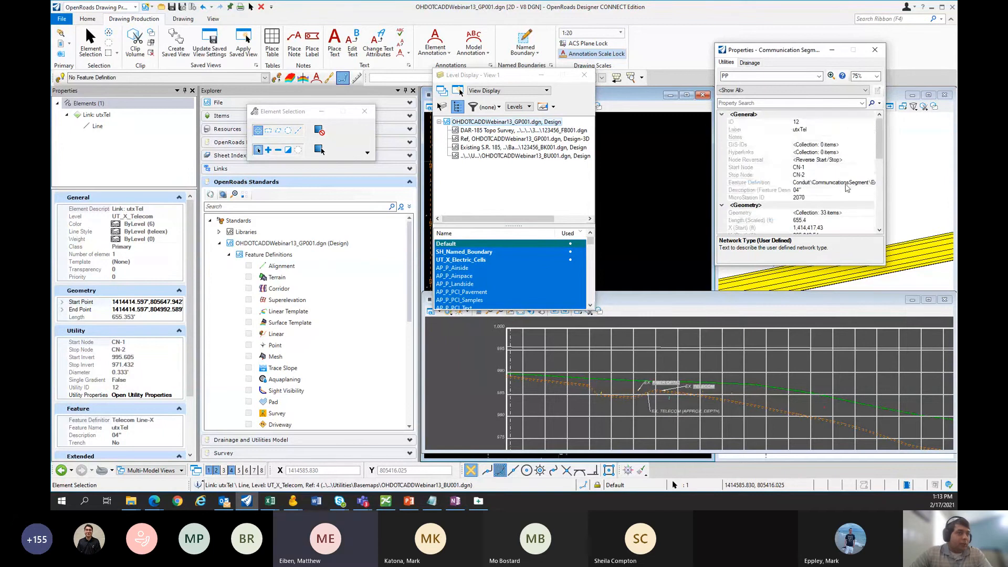
pyautogui.click(817, 183)
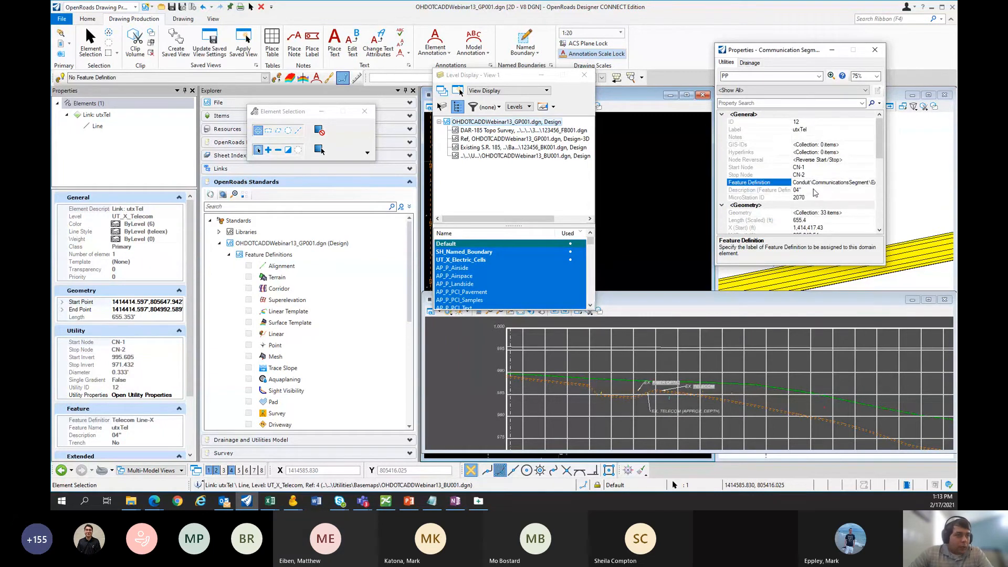
pyautogui.scroll(-10, 815, 193)
pyautogui.click(814, 198)
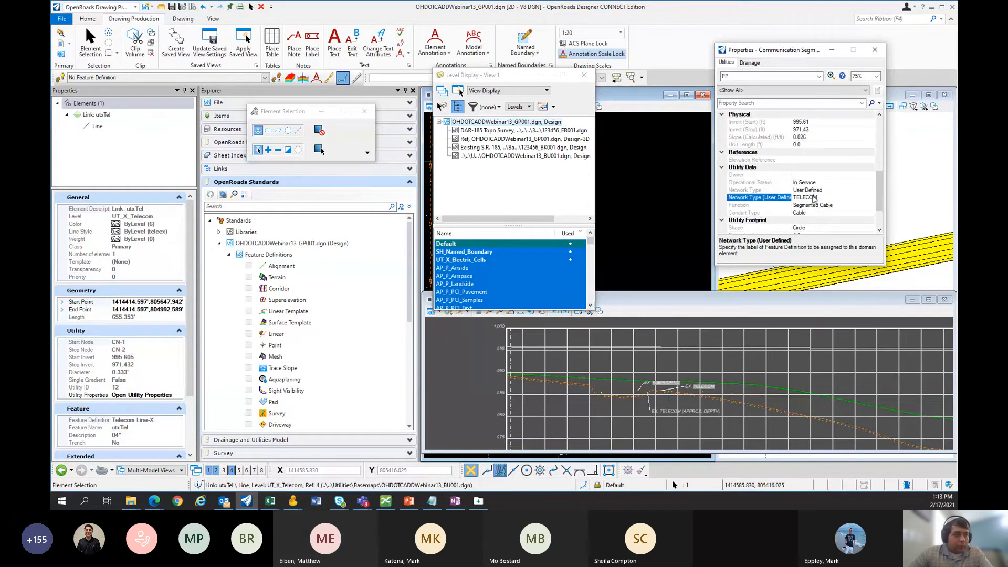
pyautogui.scroll(2, 811, 201)
pyautogui.scroll(4, 807, 203)
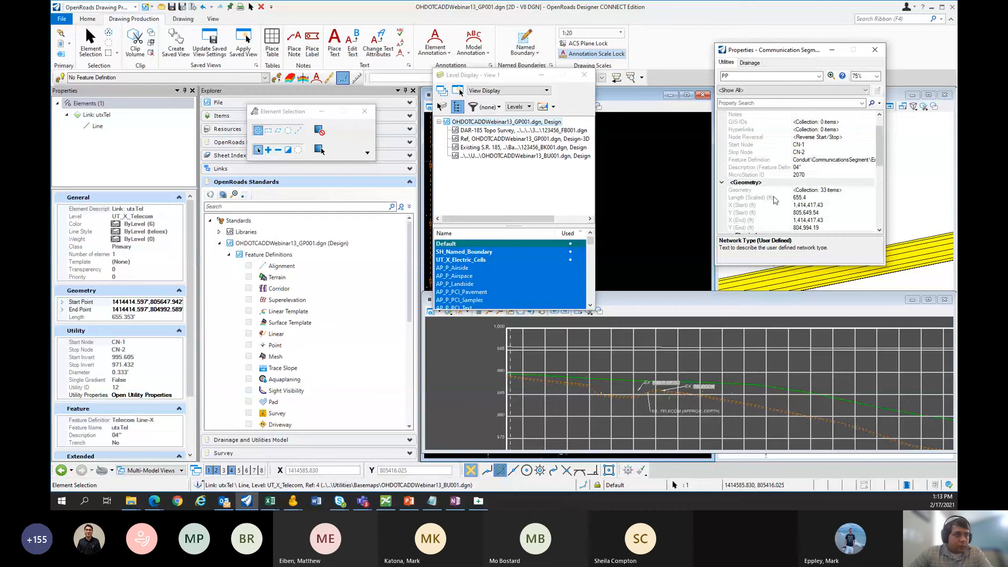
pyautogui.scroll(1, 776, 203)
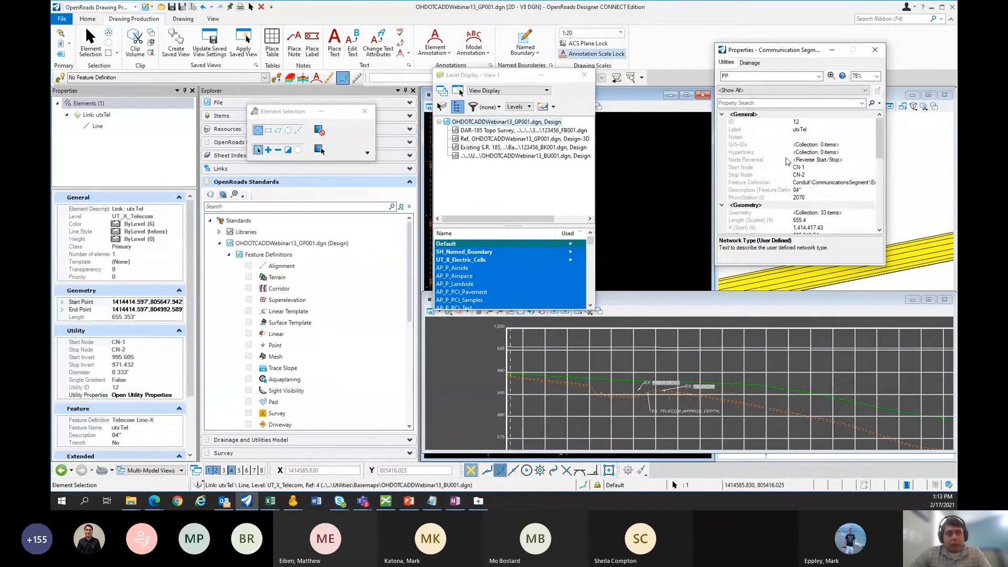
# Step: Check the telecom line's Notes and Label fields, and compare its Drainage and Utilities properties
pyautogui.click(781, 138)
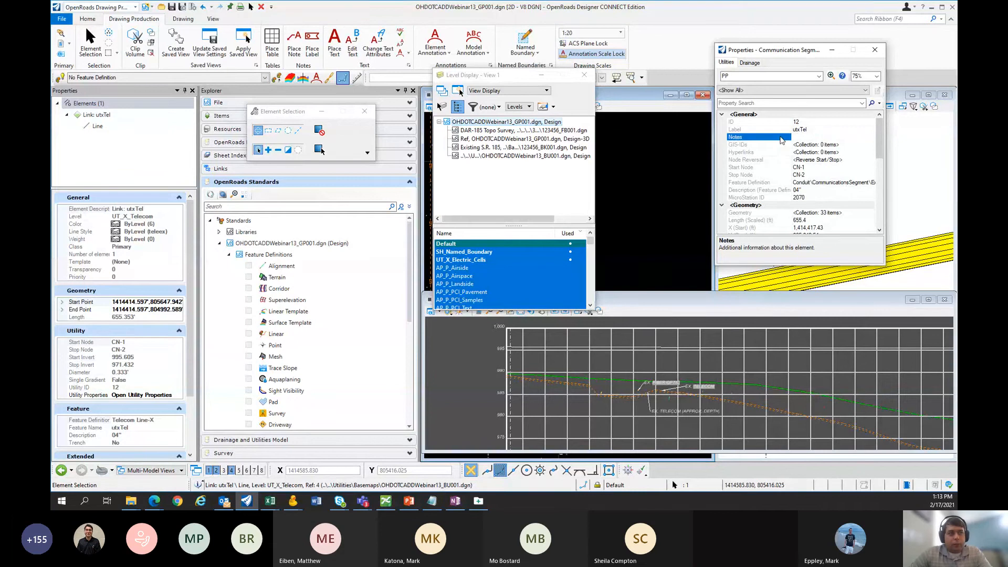
pyautogui.press('Up')
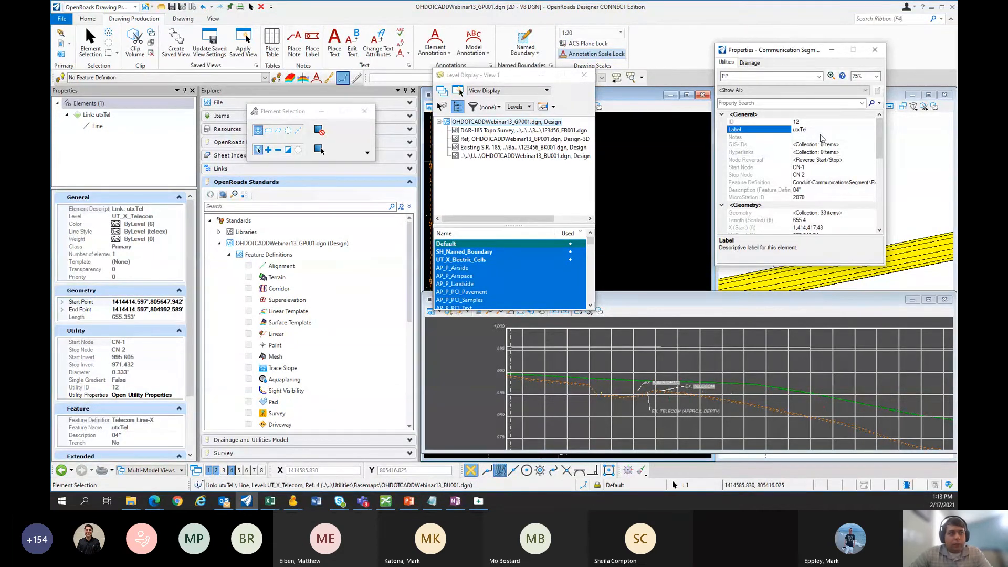
pyautogui.click(749, 63)
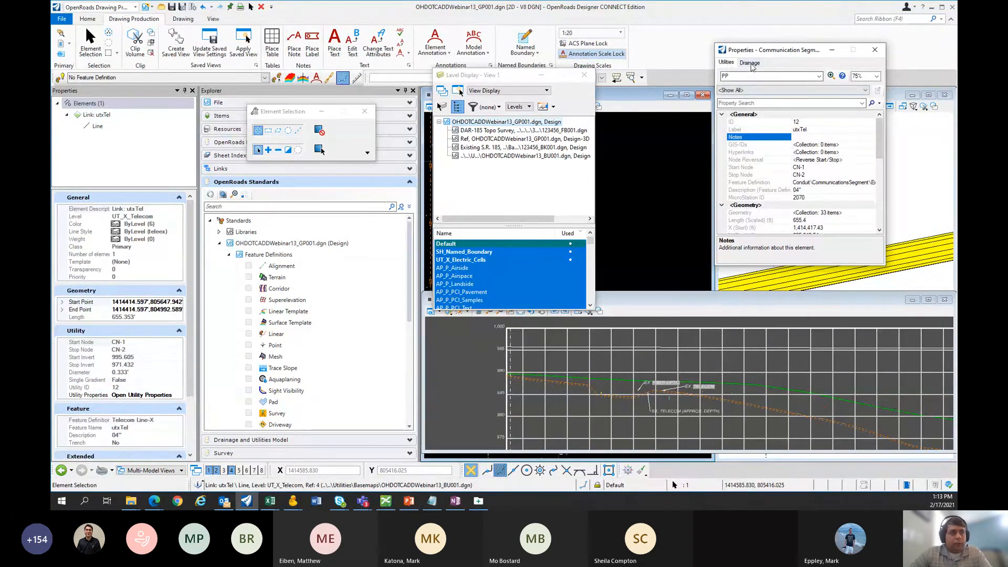
pyautogui.click(728, 62)
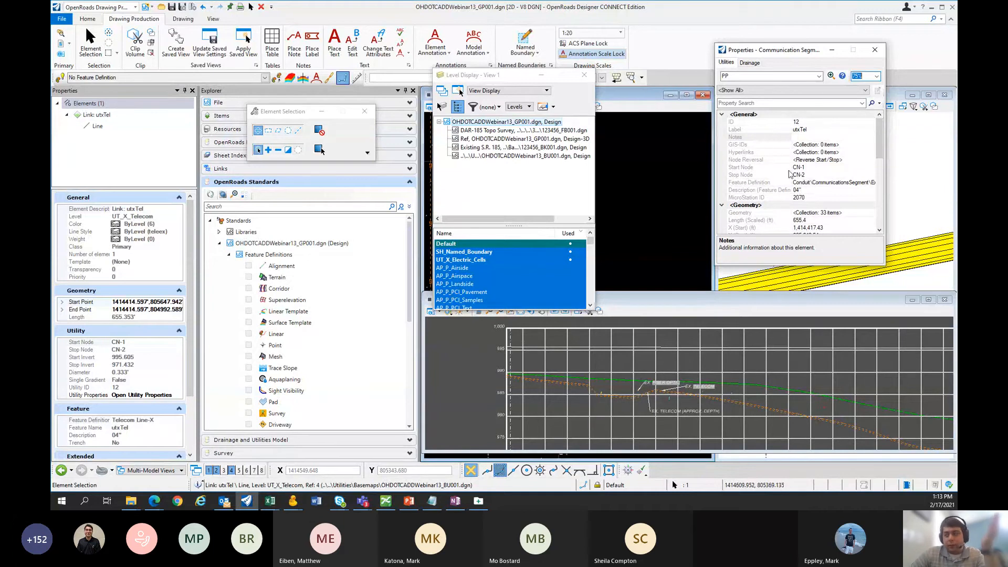
# Step: Try again to edit the TELECOM text of the Network Type (User Defined) property from the referencing file
pyautogui.scroll(-10, 788, 194)
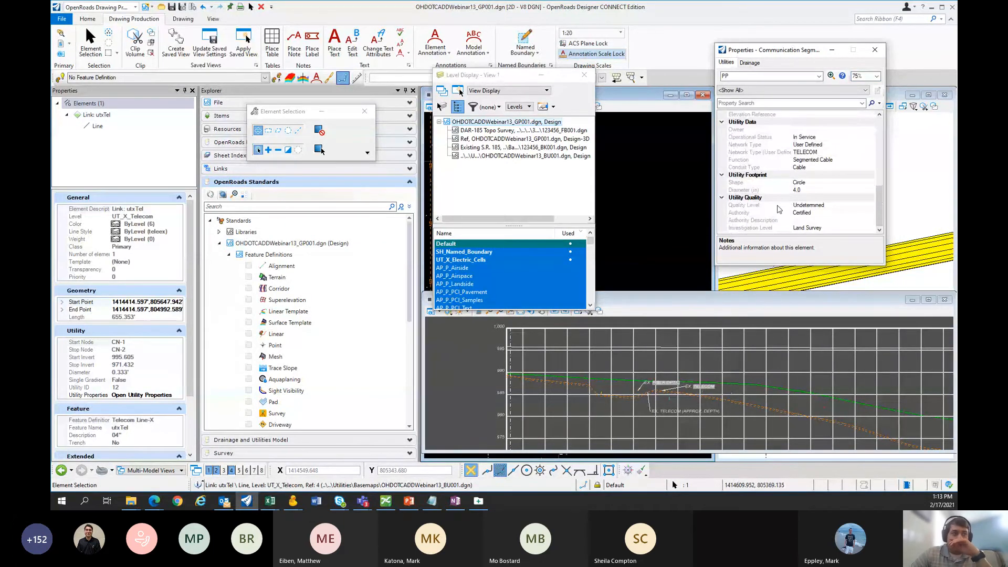
pyautogui.click(811, 153)
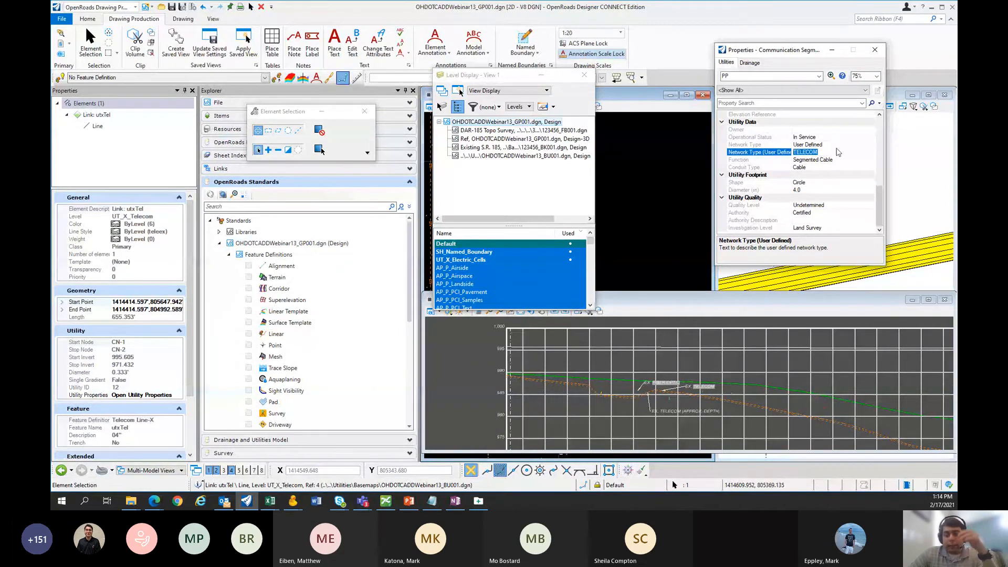
pyautogui.click(829, 152)
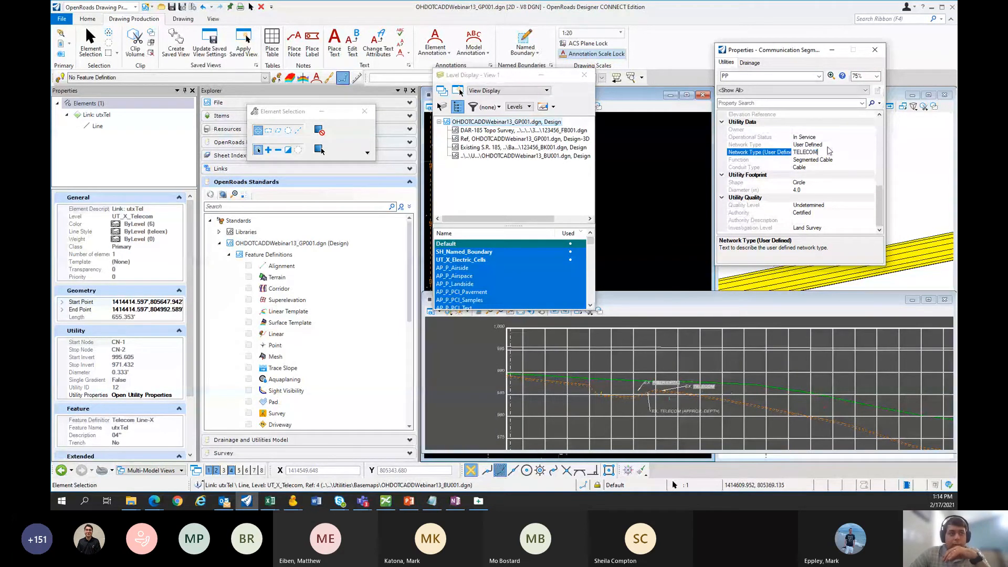
pyautogui.click(828, 146)
pyautogui.click(829, 152)
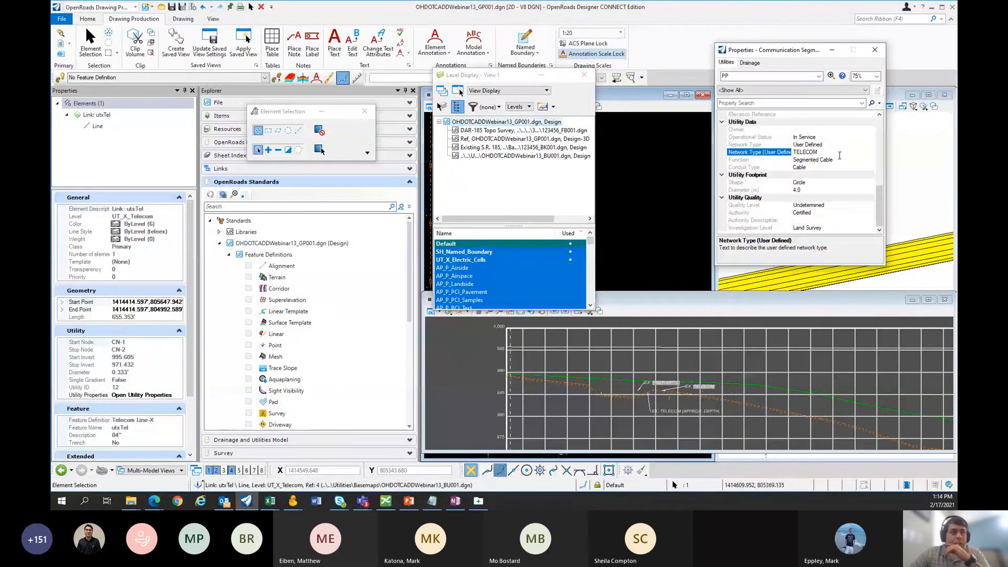
pyautogui.moveTo(829, 153); pyautogui.dragTo(800, 151)
pyautogui.click(797, 153)
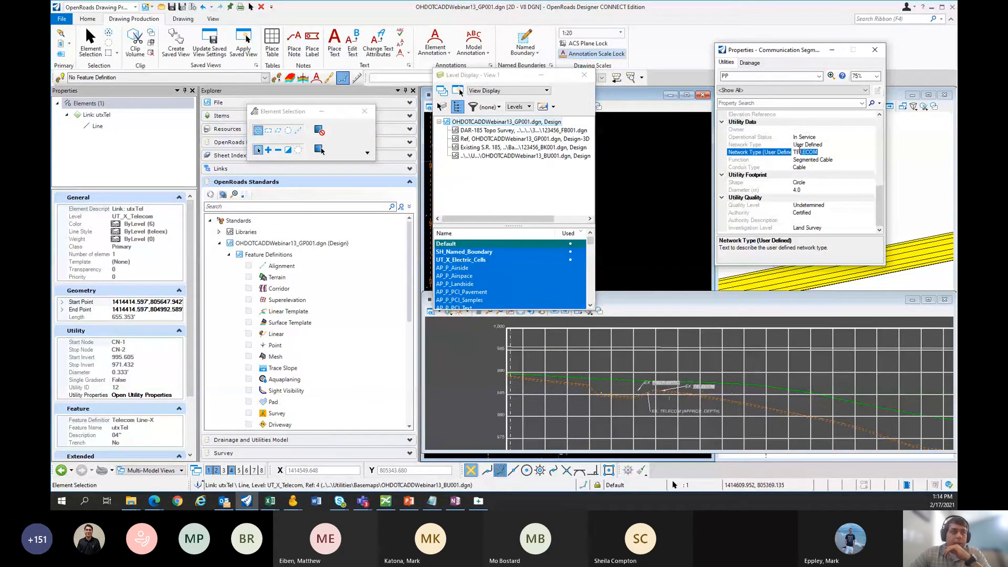
pyautogui.click(798, 152)
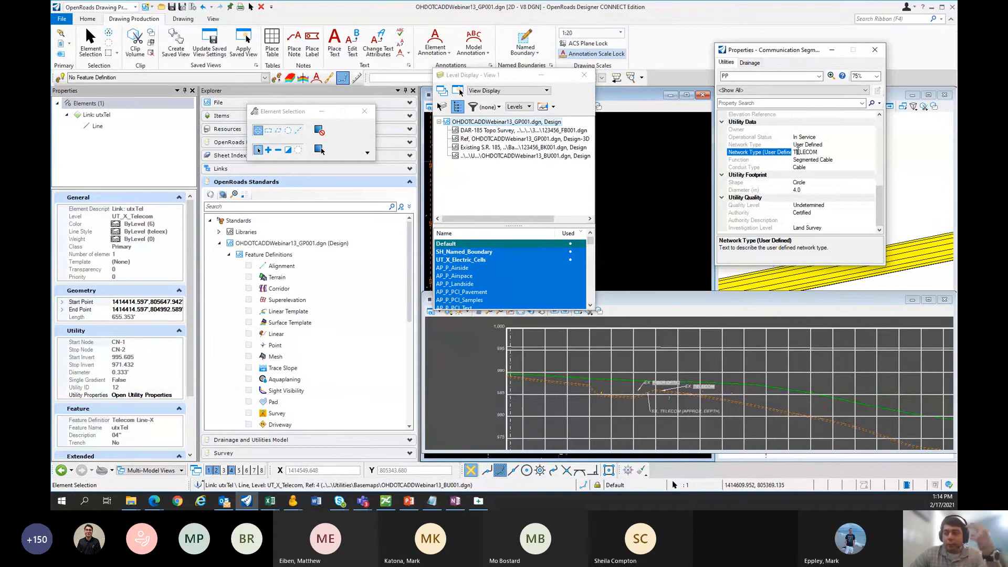
pyautogui.doubleClick(835, 152)
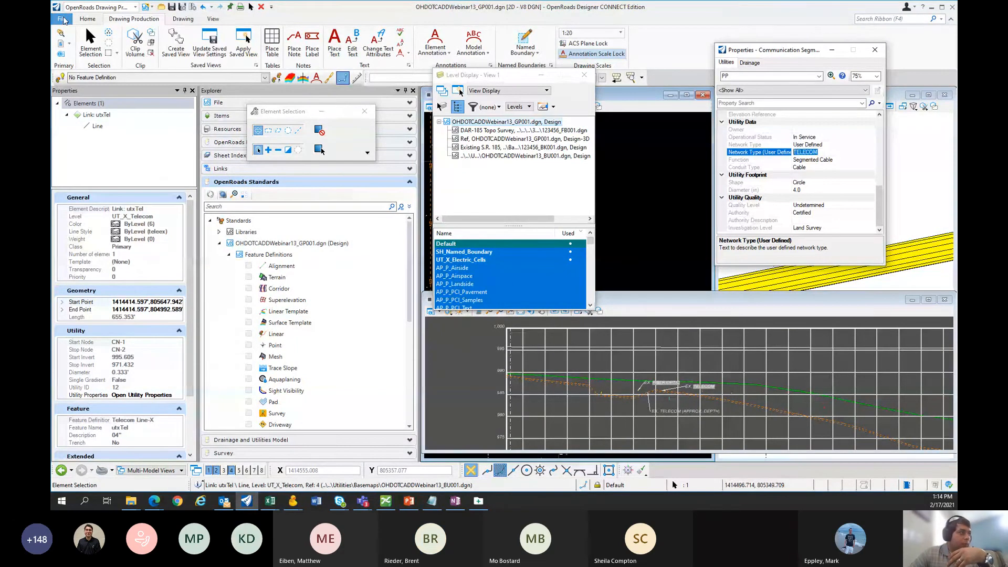
# Step: Open OHDOTCADDWebinar13_BU001.dgn and select the utxTel telecom line to show its Utility Data properties
pyautogui.click(62, 19)
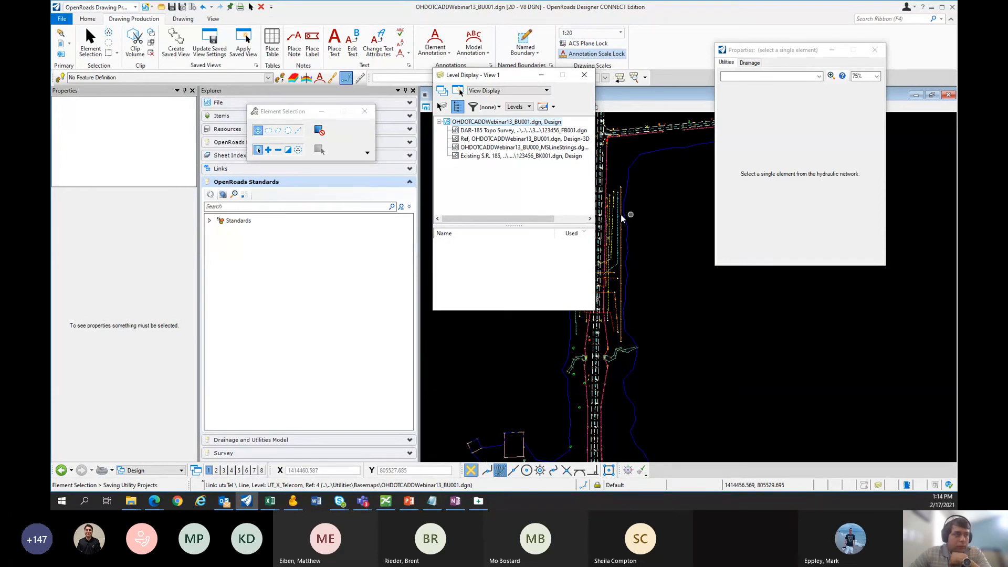
pyautogui.click(621, 214)
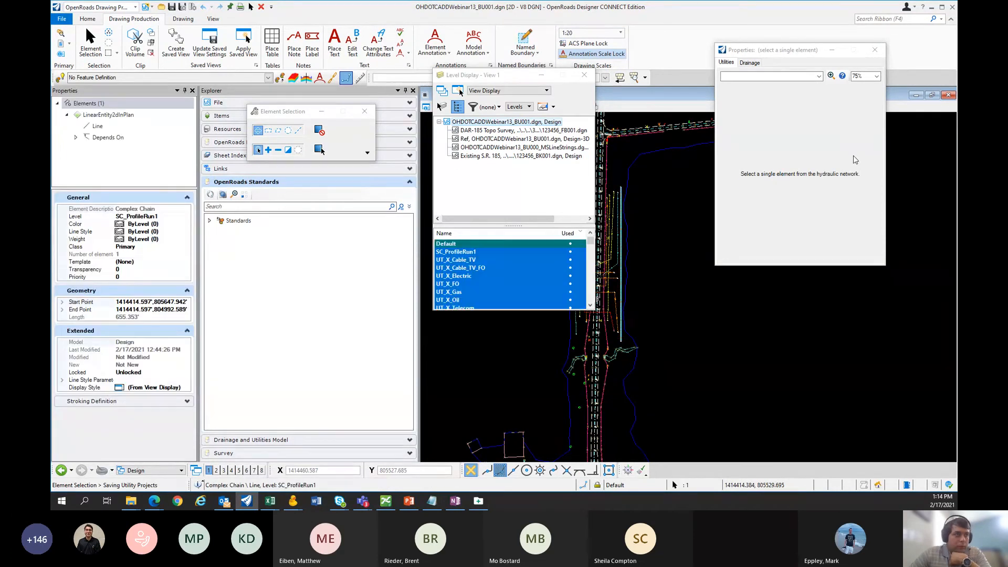
pyautogui.click(729, 65)
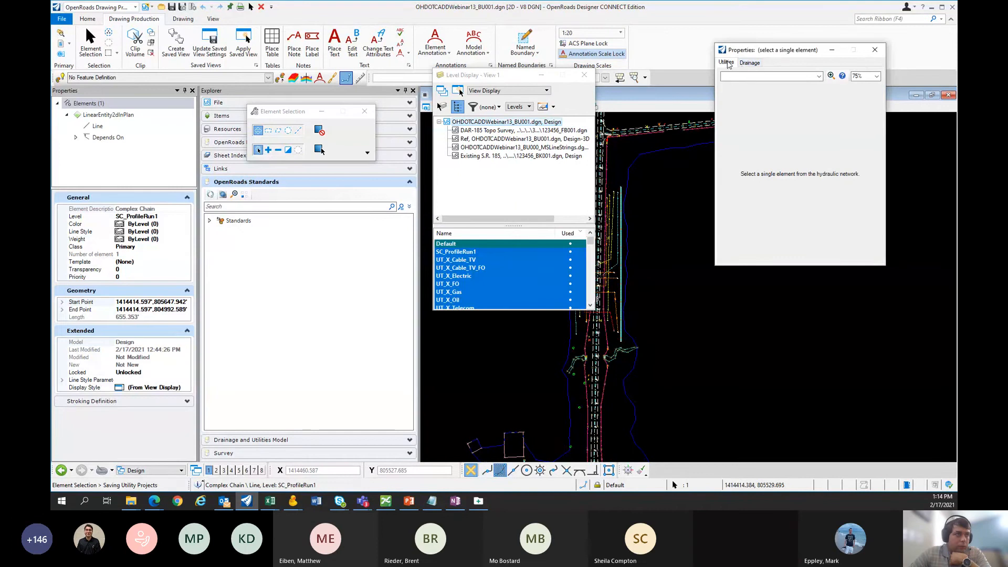
pyautogui.scroll(4, 608, 238)
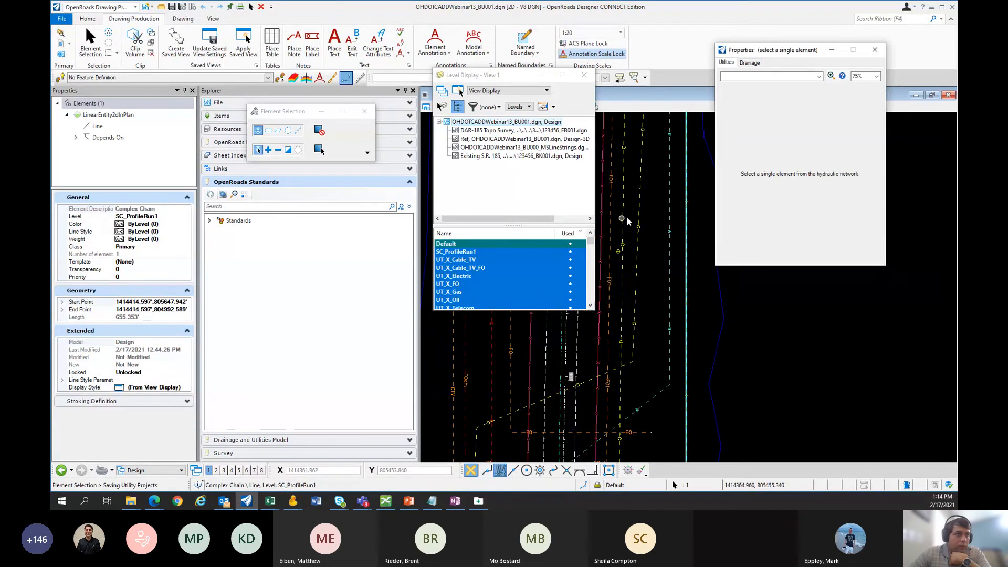
pyautogui.click(683, 231)
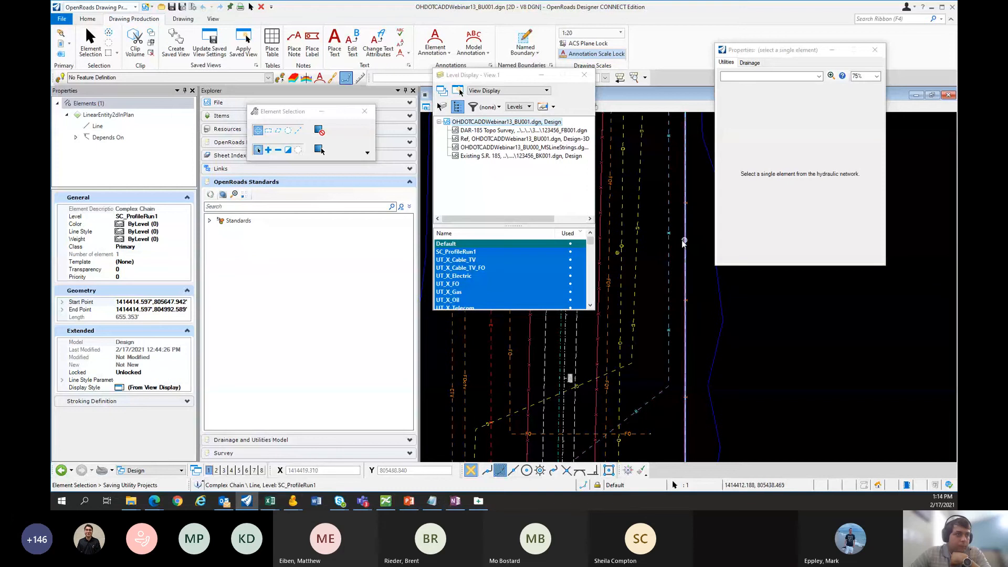
pyautogui.scroll(2, 681, 240)
pyautogui.click(681, 243)
pyautogui.click(688, 240)
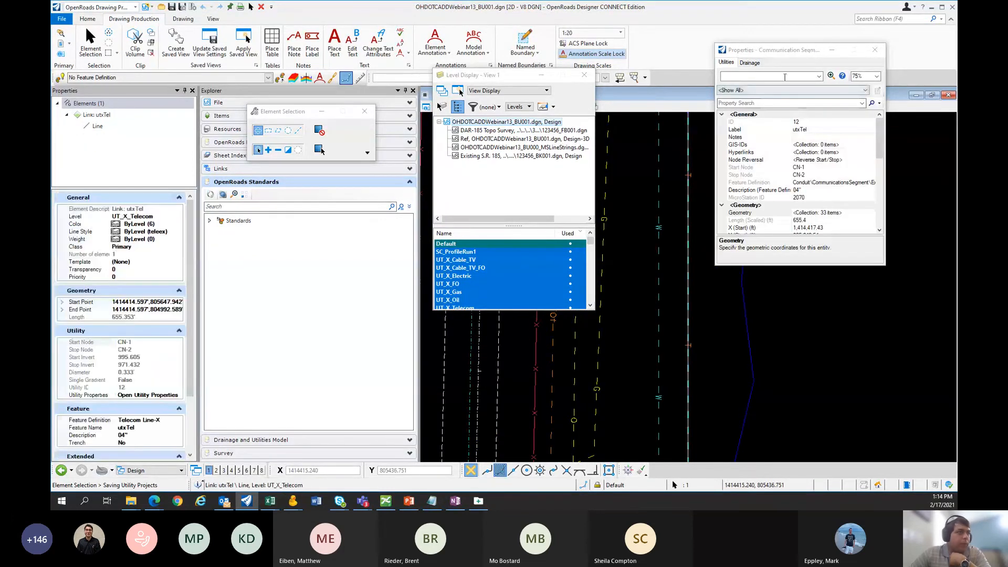
pyautogui.scroll(-5, 772, 158)
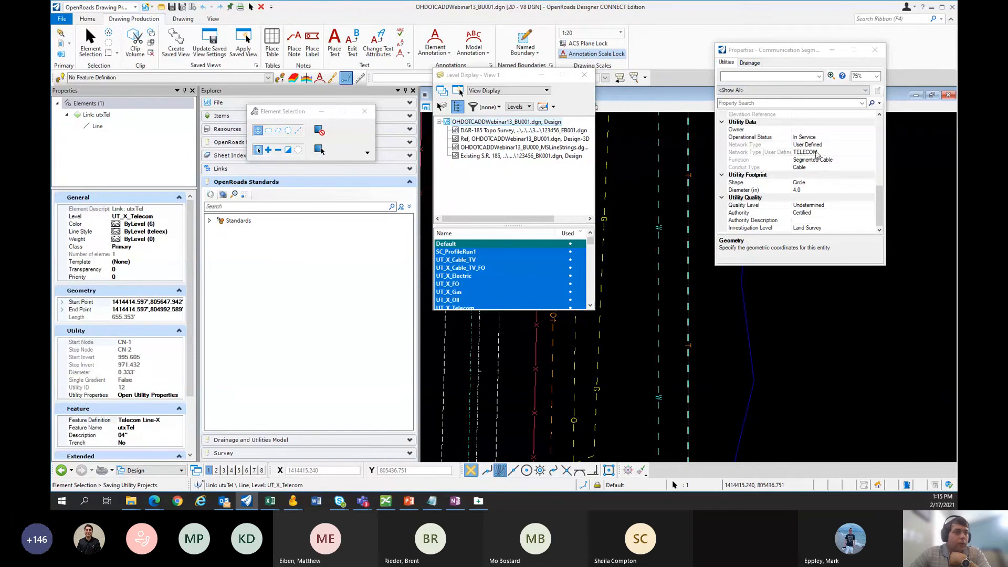
# Step: Try to edit the TELECOM text of the utxTel line's Network Type (User Defined) property in its Utility Data
pyautogui.click(772, 153)
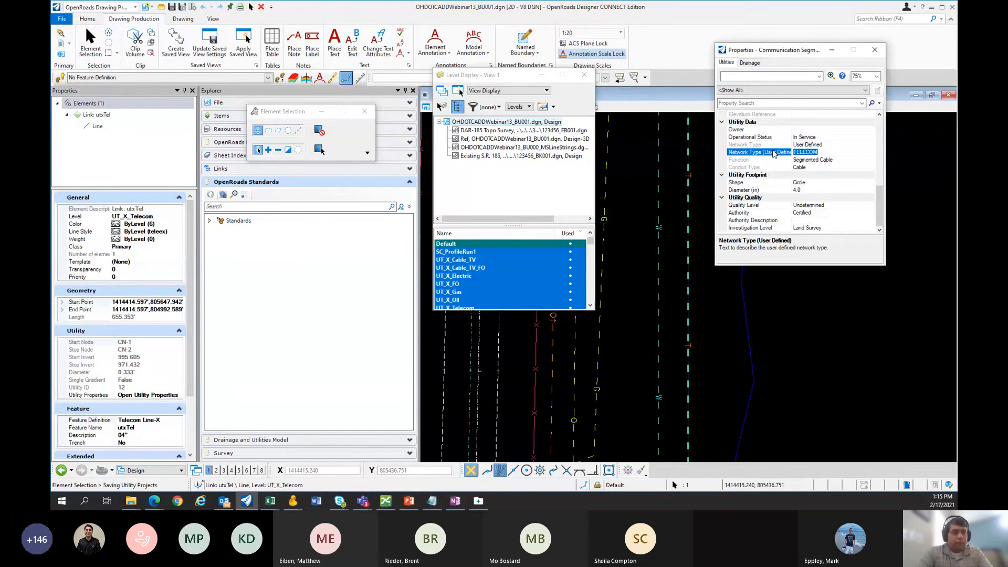
pyautogui.click(829, 151)
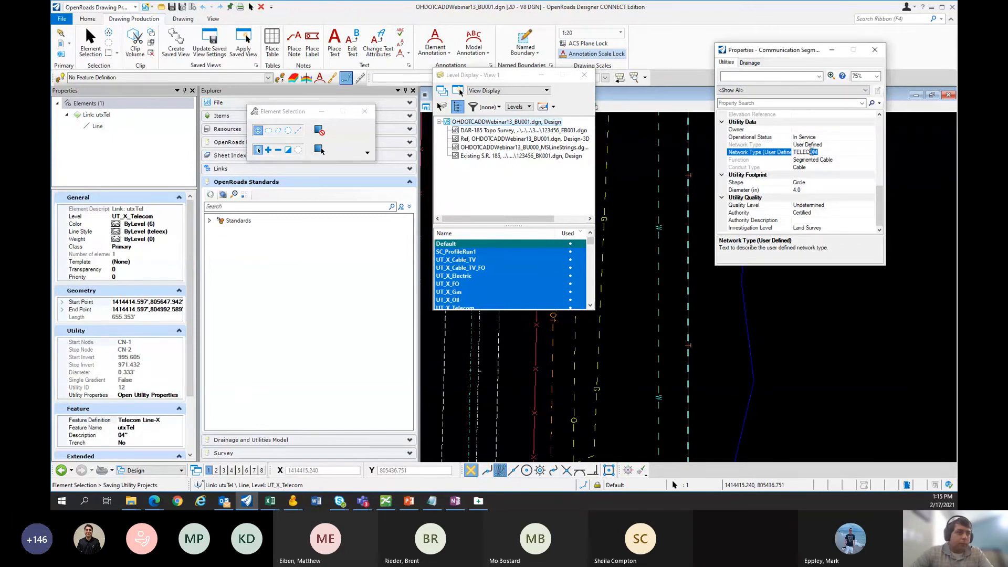
pyautogui.moveTo(814, 153); pyautogui.dragTo(807, 152)
pyautogui.doubleClick(815, 152)
pyautogui.click(817, 151)
pyautogui.doubleClick(816, 152)
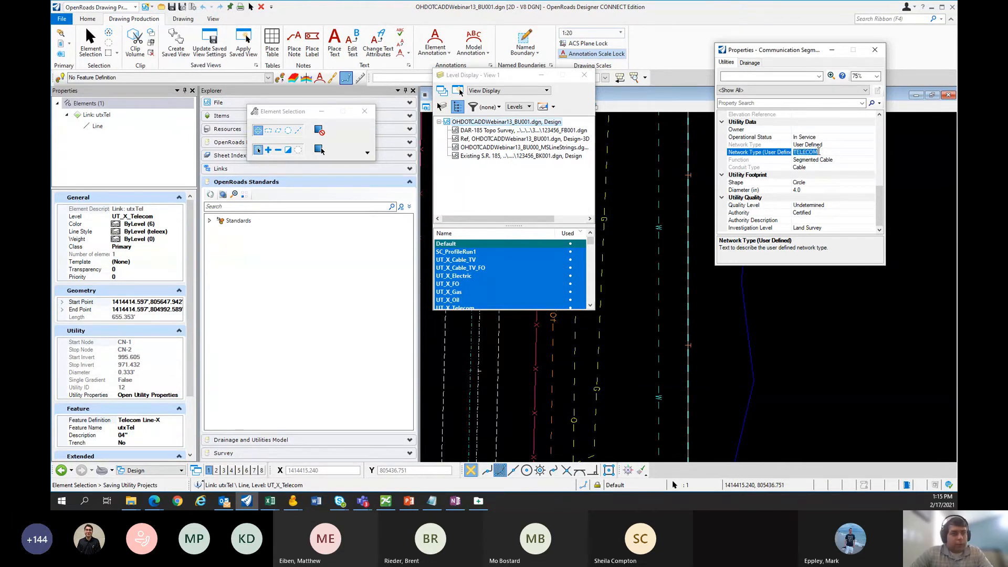
pyautogui.click(820, 152)
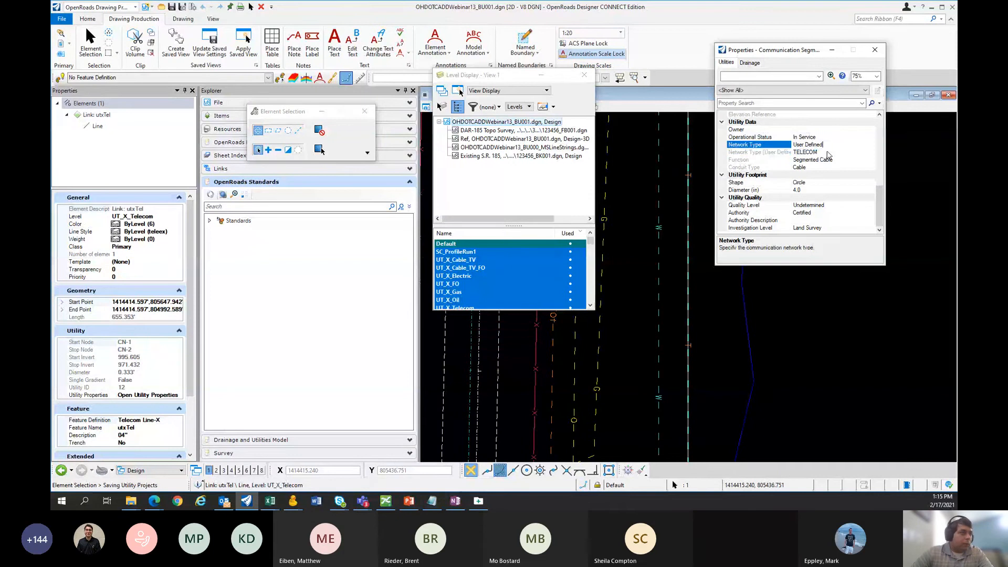
# Step: Open the Telecom Line-X feature definition under Conduit, CommunicationsSegment, Existing in the OHDOTCADDWebinar13_BU001.dgn standards
pyautogui.click(210, 221)
pyautogui.click(218, 243)
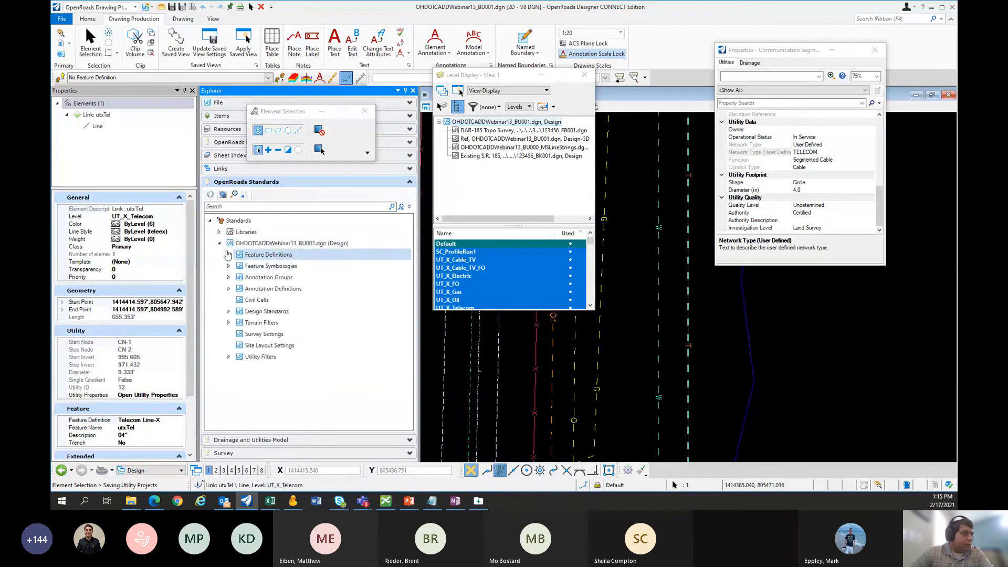
pyautogui.click(229, 255)
pyautogui.scroll(-5, 235, 347)
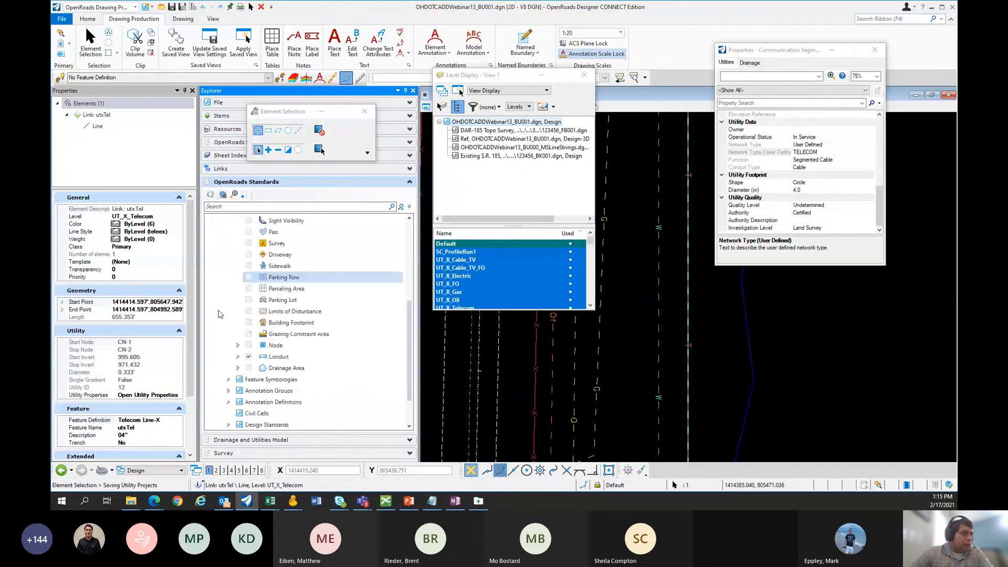
pyautogui.click(238, 357)
pyautogui.scroll(-2, 240, 361)
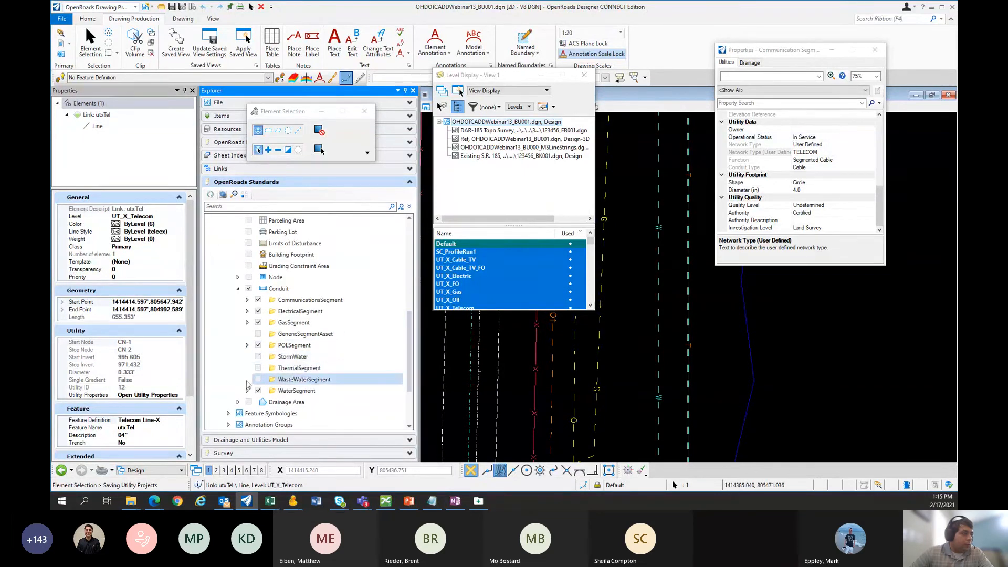
pyautogui.click(247, 299)
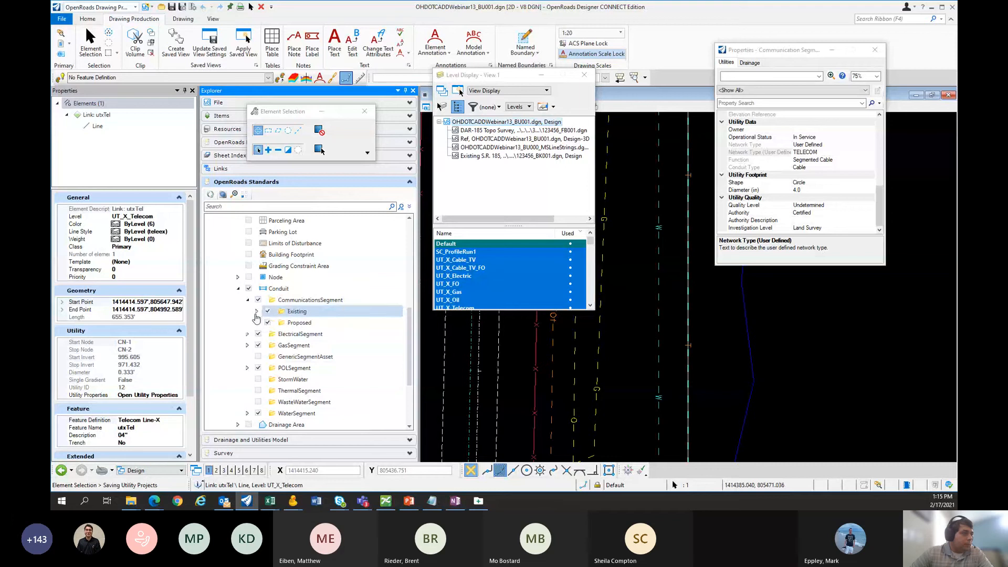
pyautogui.click(257, 312)
pyautogui.click(295, 370)
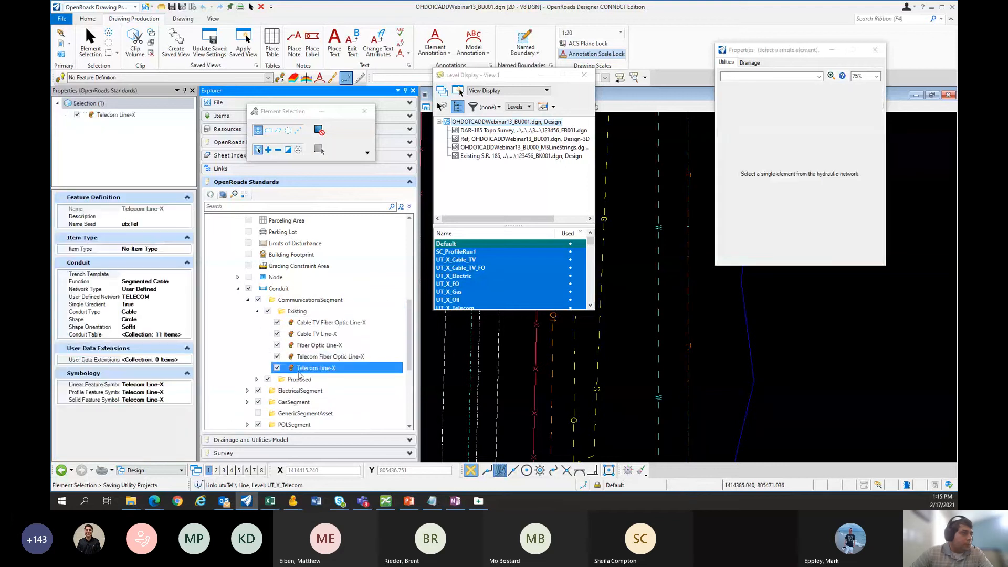
# Step: Set the Telecom Line-X feature definition's User Defined Network Type to TEST
pyautogui.click(152, 296)
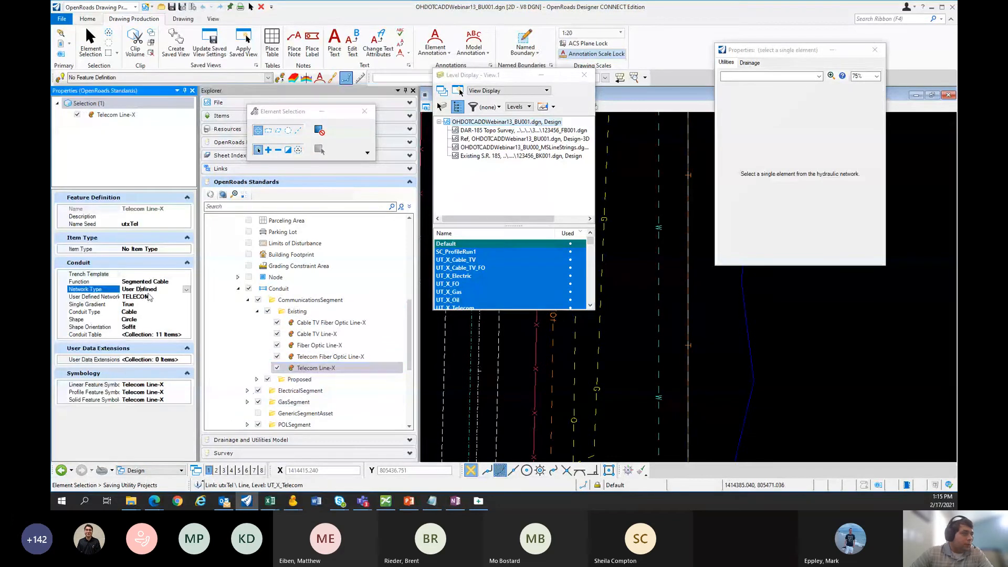
pyautogui.moveTo(152, 296); pyautogui.dragTo(120, 295)
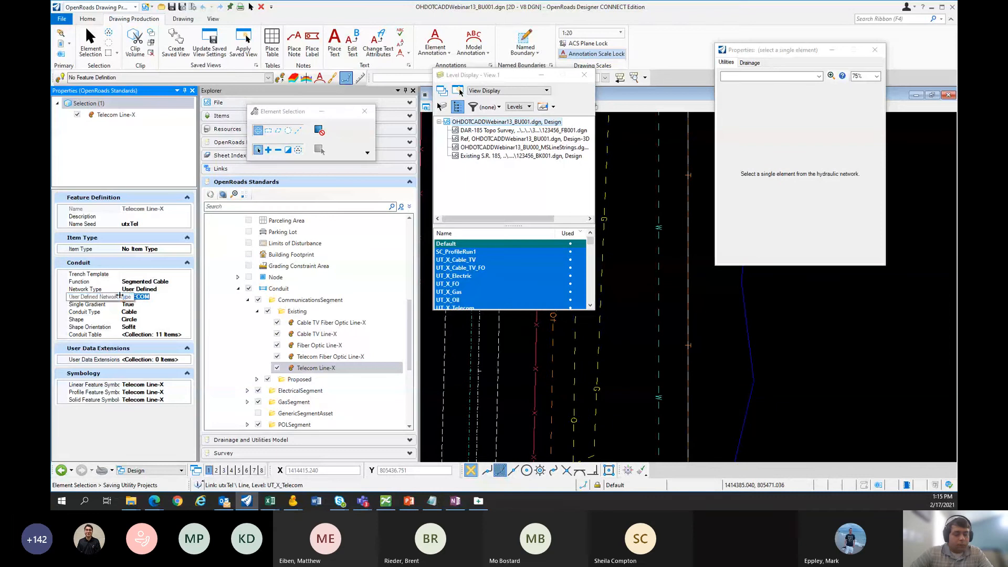
pyautogui.write('TEST')
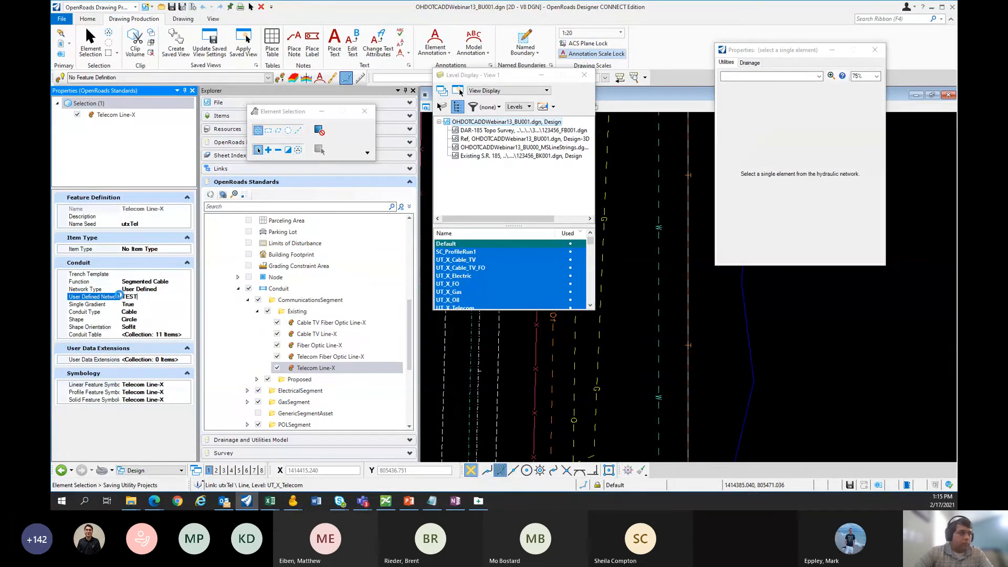
pyautogui.press('Return')
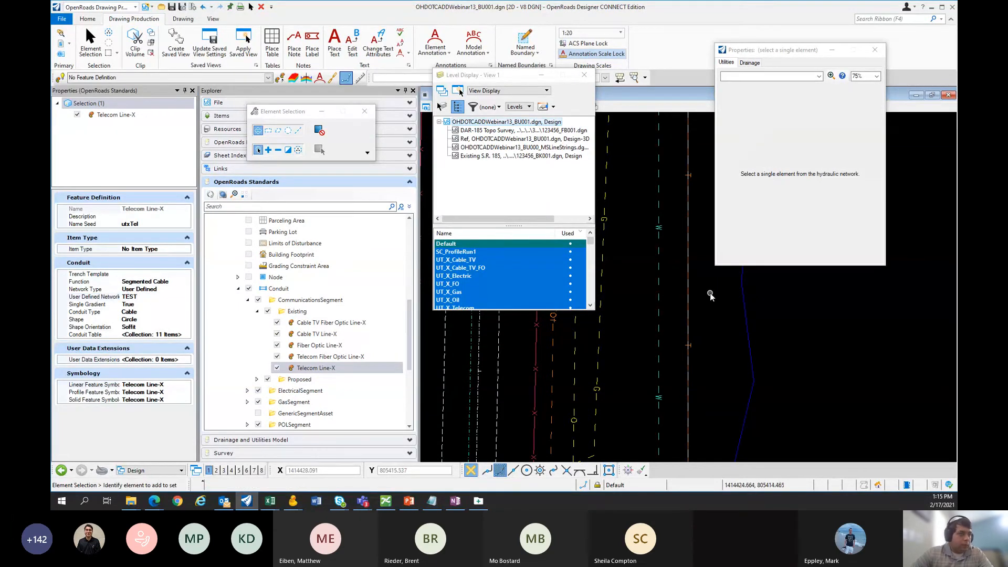
# Step: Select the utxTel telecom line and check its Network Type and Network Type (User Defined) properties against the edited feature definition
pyautogui.click(688, 259)
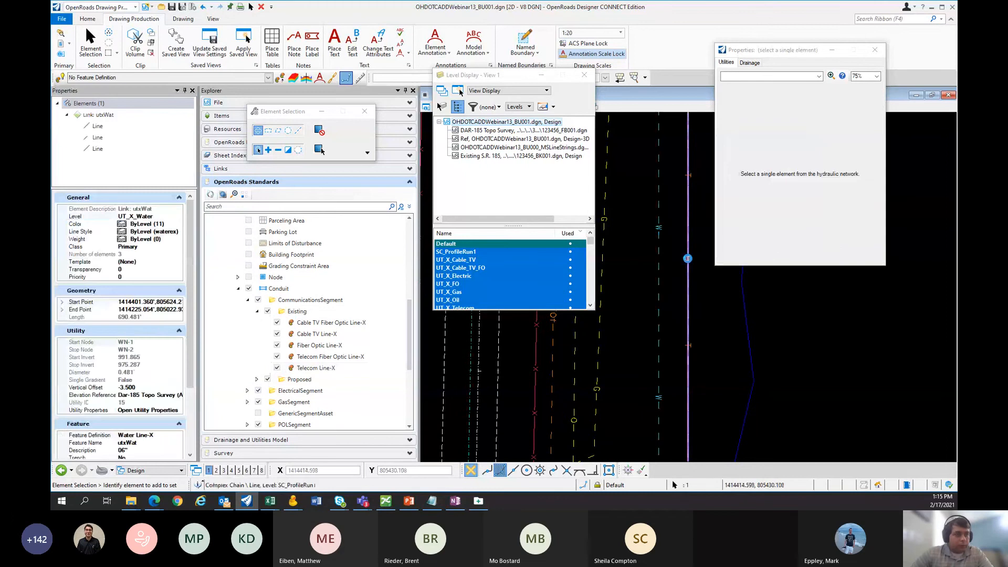
pyautogui.scroll(-5, 813, 181)
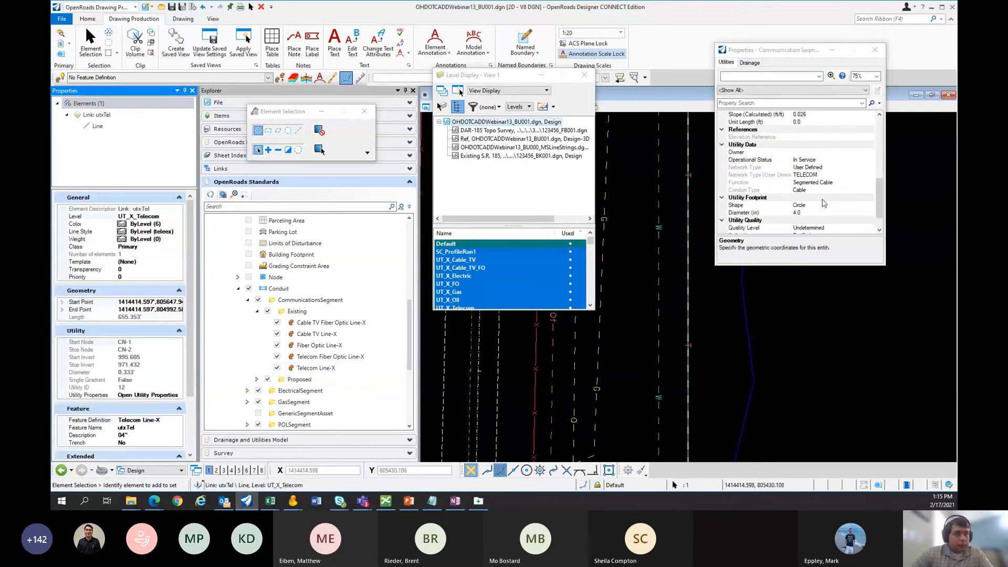
pyautogui.click(823, 175)
pyautogui.click(828, 168)
pyautogui.click(828, 174)
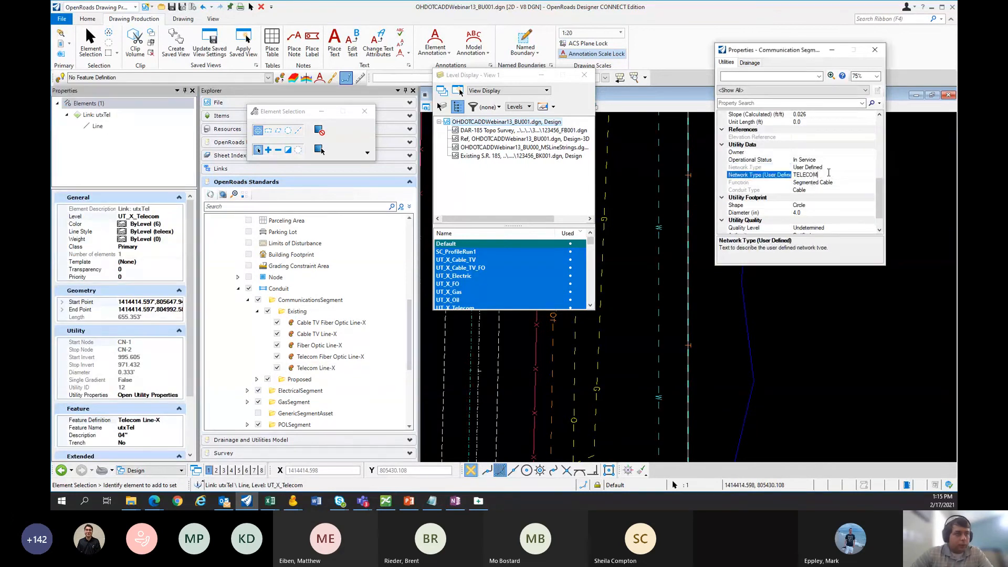
pyautogui.click(826, 167)
pyautogui.click(827, 159)
pyautogui.click(831, 168)
pyautogui.click(832, 175)
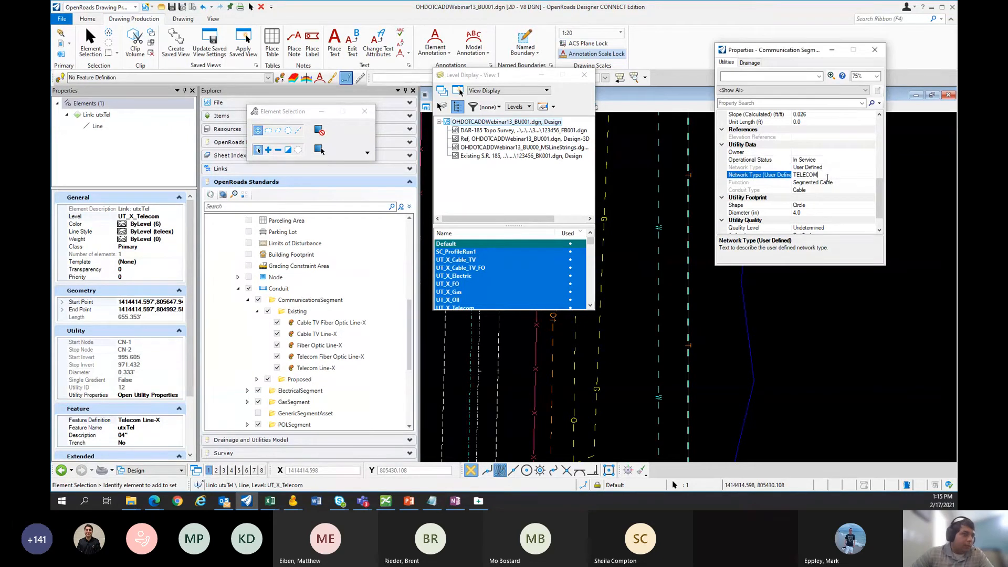
pyautogui.scroll(-1, 830, 178)
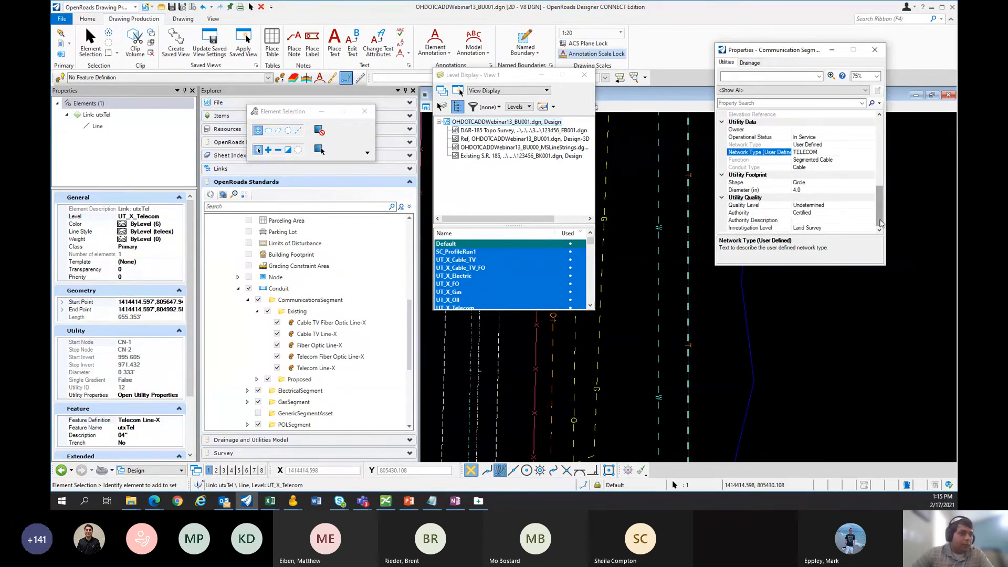
# Step: Try a text entry in the utxTel line's Notes property and clear it
pyautogui.scroll(2, 881, 221)
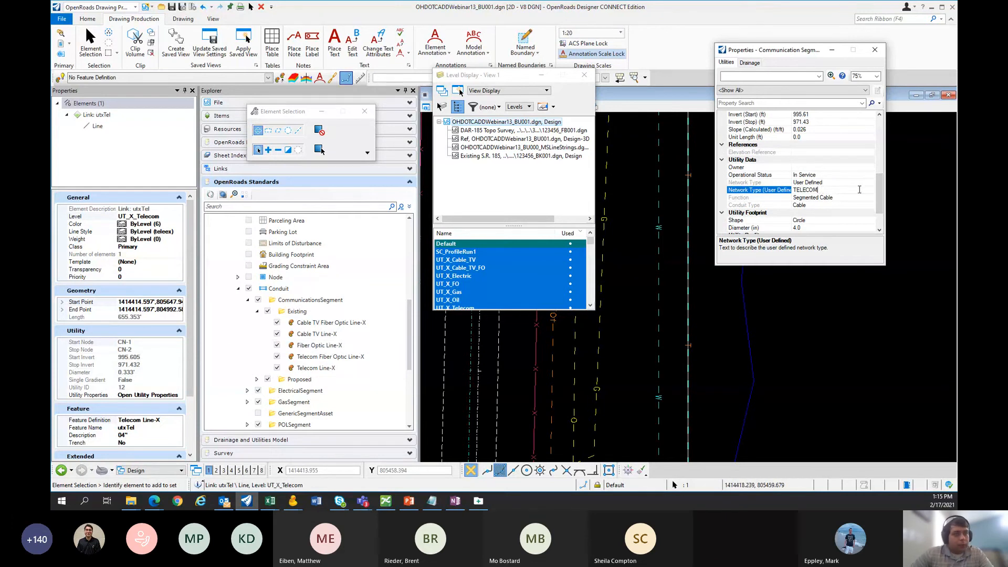
pyautogui.scroll(5, 853, 191)
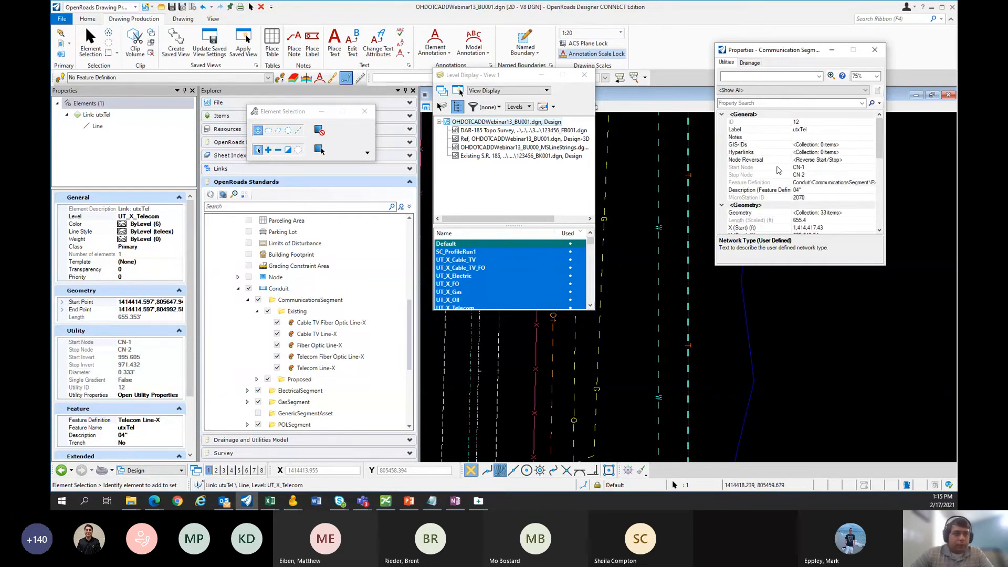
pyautogui.click(809, 138)
pyautogui.write('TELO')
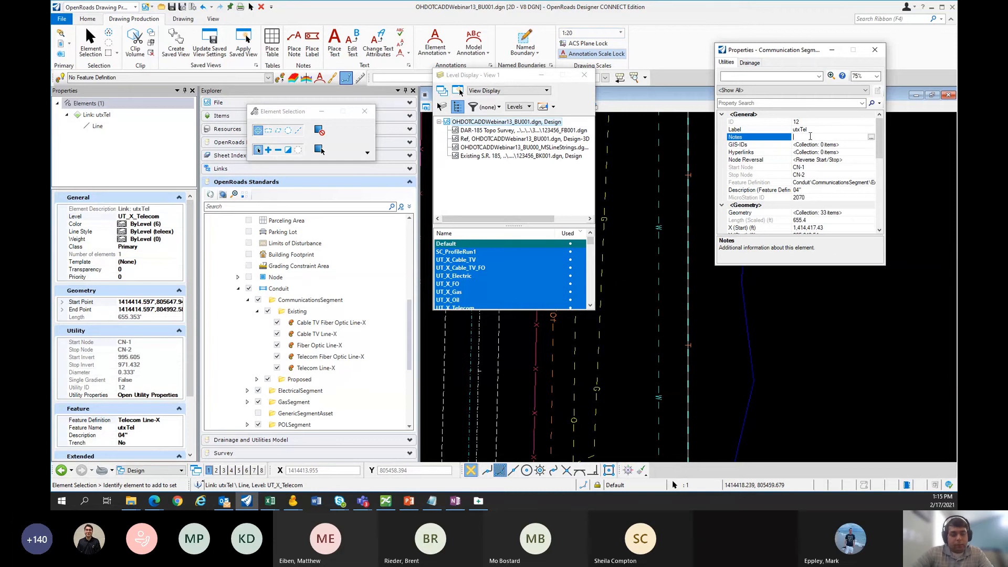
pyautogui.press('BackSpace')
pyautogui.press('BackSpace')
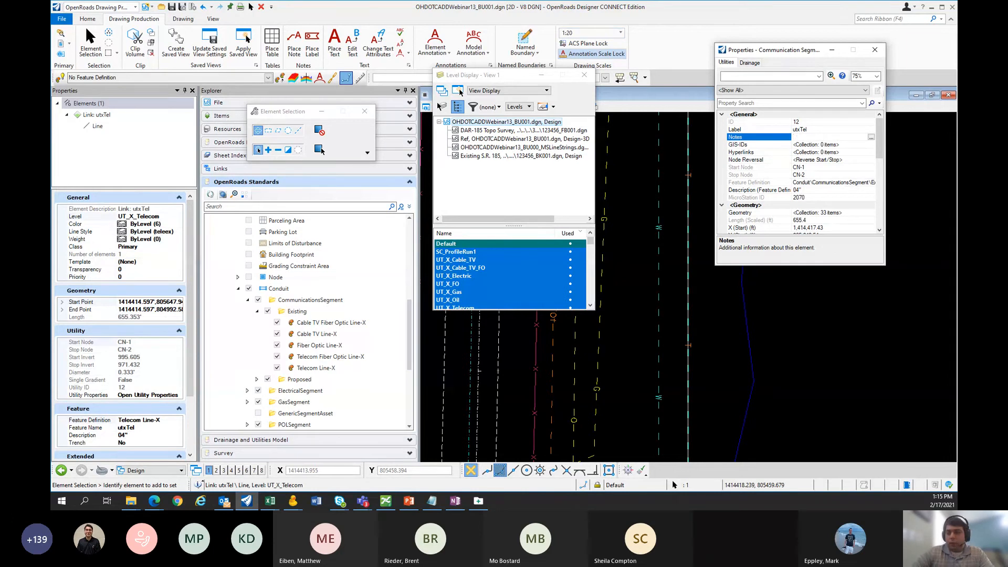
# Step: Try once more to edit the utxTel line's Network Type (User Defined) text in the Utility Data properties
pyautogui.scroll(-5, 839, 168)
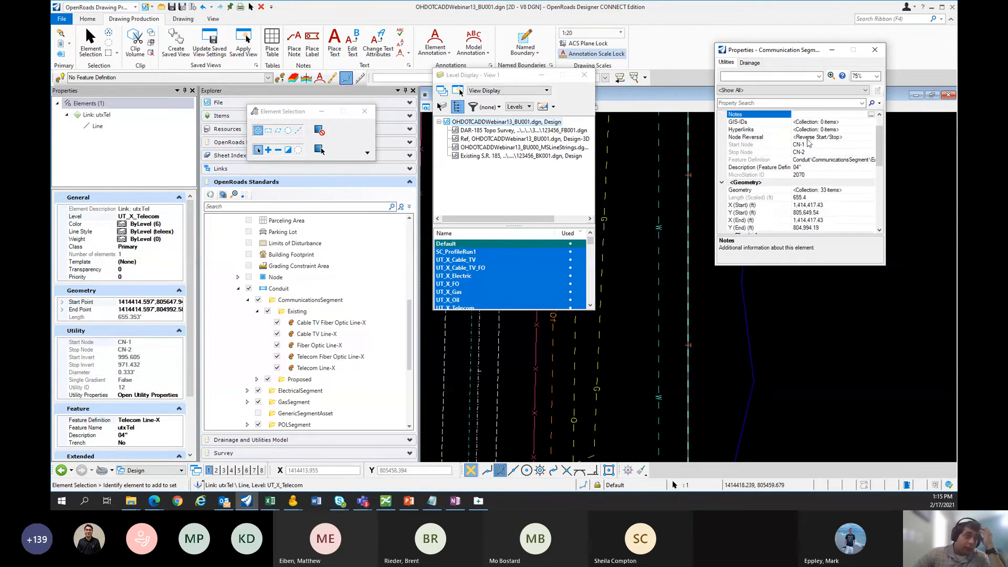
pyautogui.scroll(-3, 839, 168)
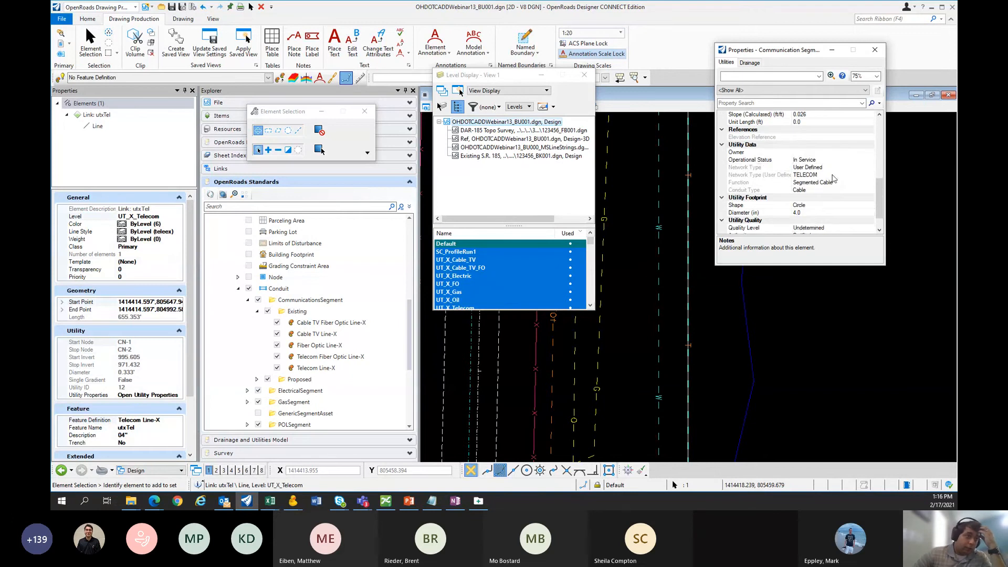
pyautogui.click(783, 176)
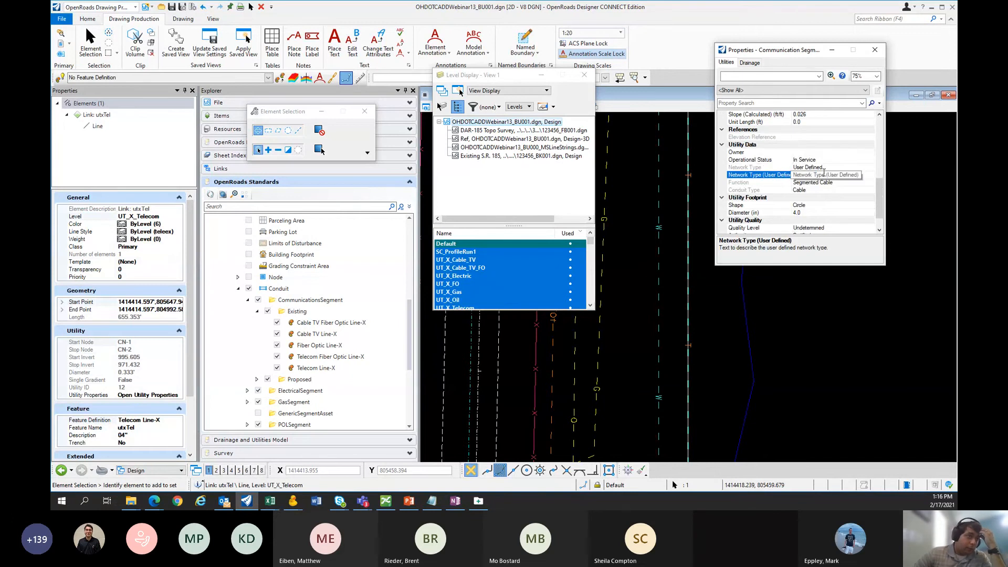
pyautogui.click(814, 174)
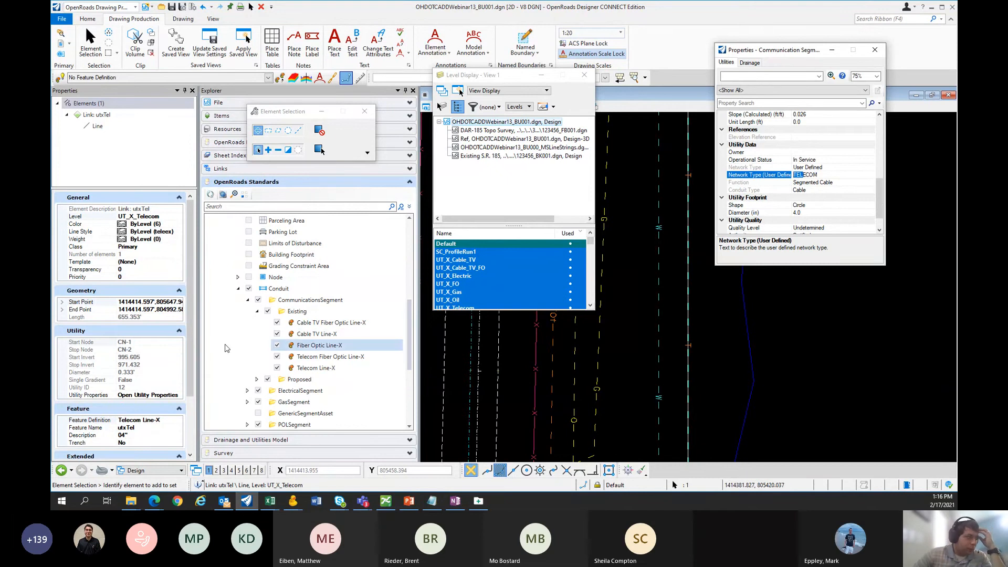
# Step: Compare the User Defined Network Type of the Fiber Optic Line-X, Cable TV Line-X and Telecom Line-X feature definitions
pyautogui.click(319, 345)
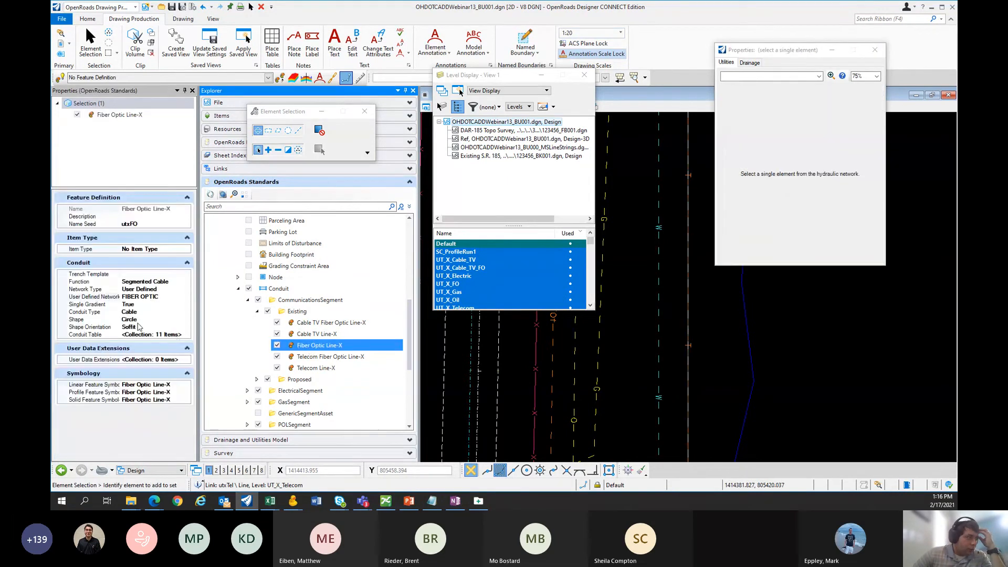
pyautogui.press('Up')
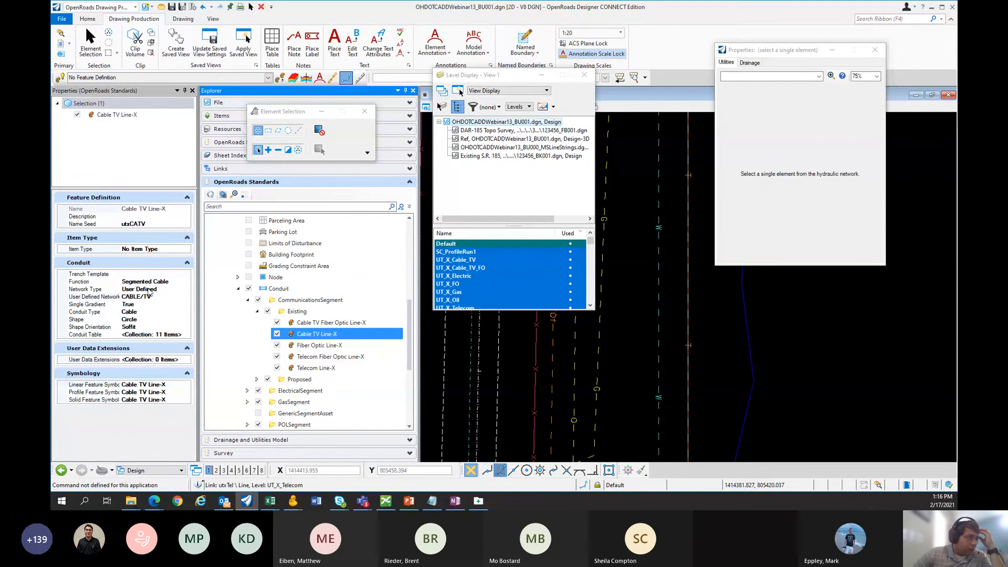
pyautogui.click(278, 323)
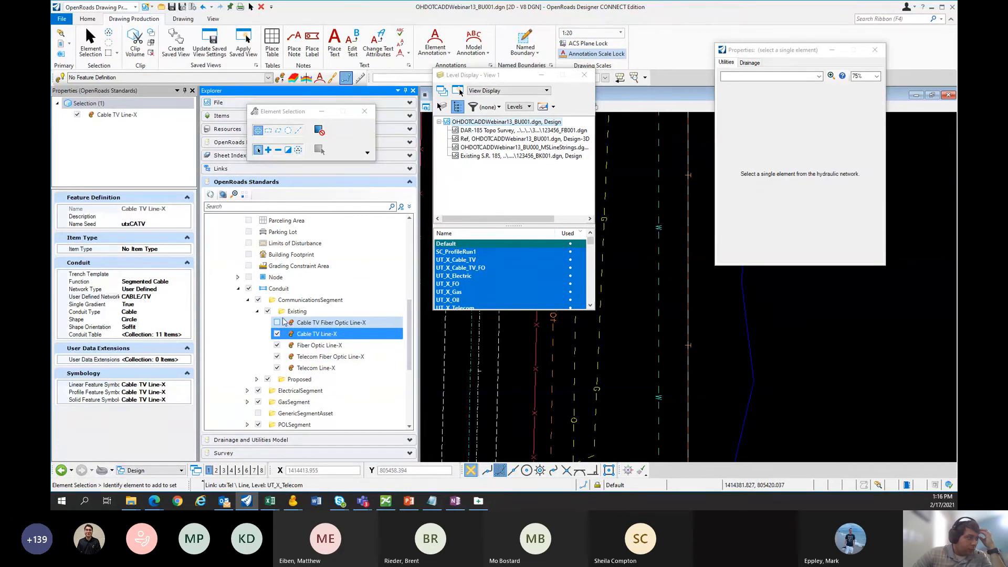
pyautogui.click(277, 323)
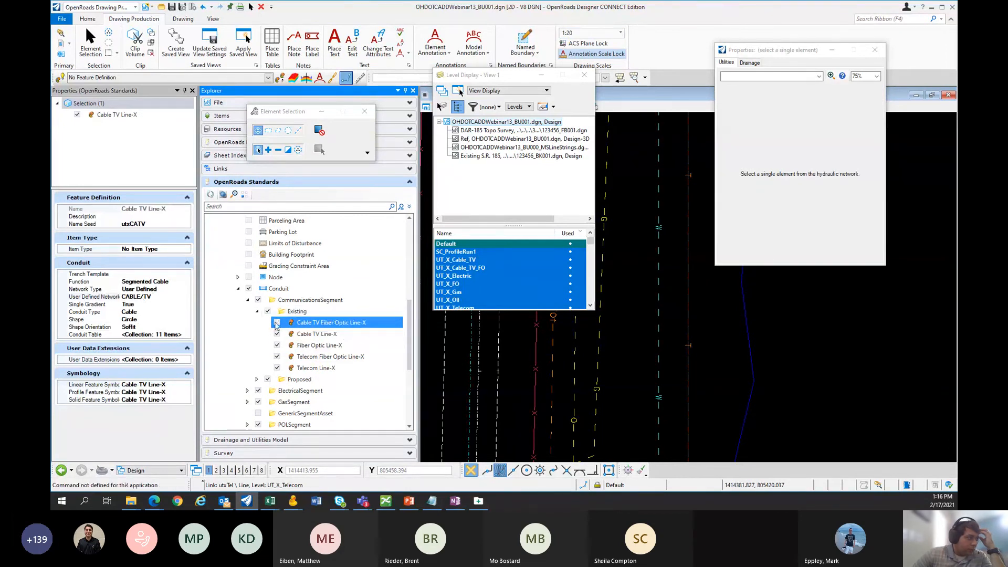
pyautogui.click(313, 367)
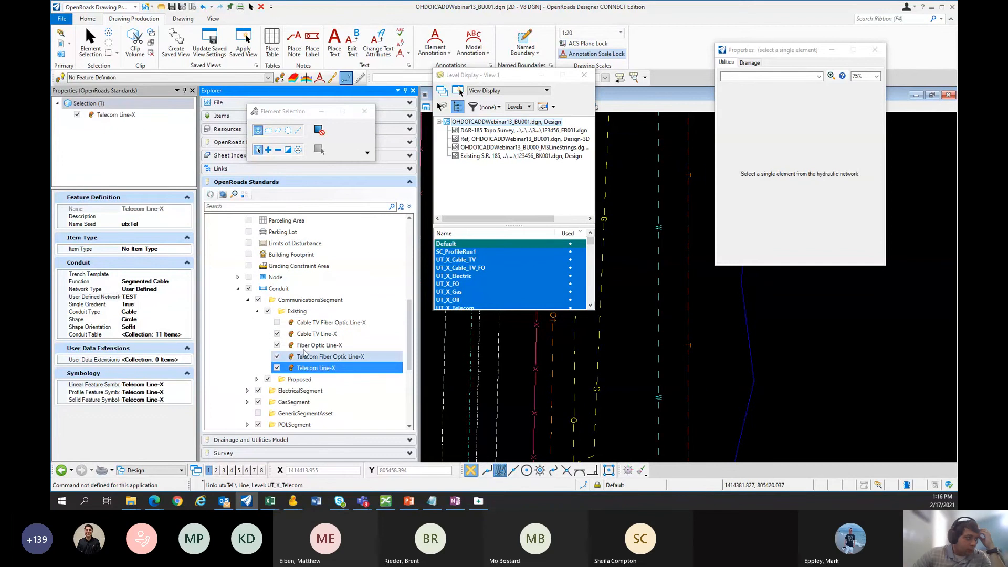
pyautogui.click(136, 297)
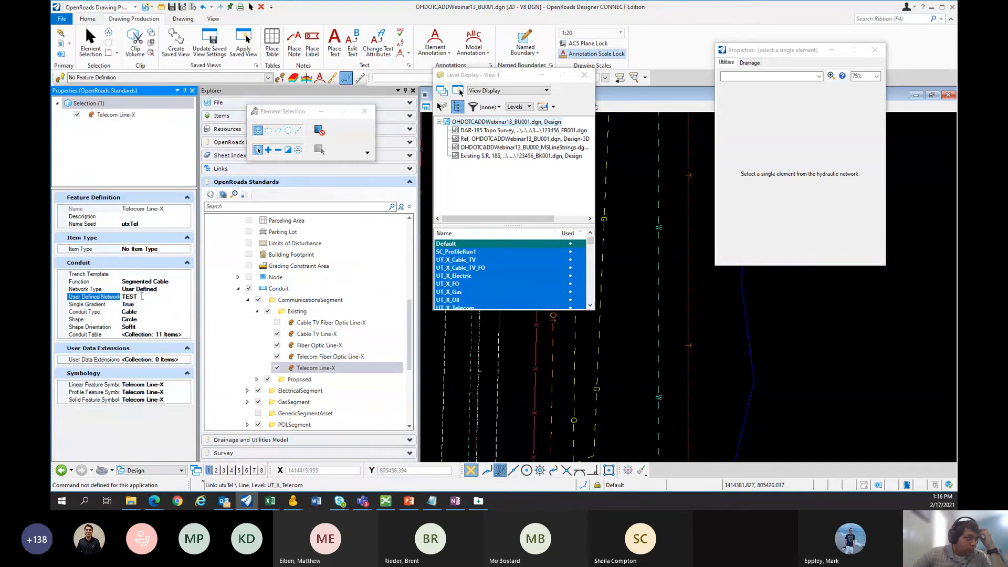
pyautogui.click(330, 357)
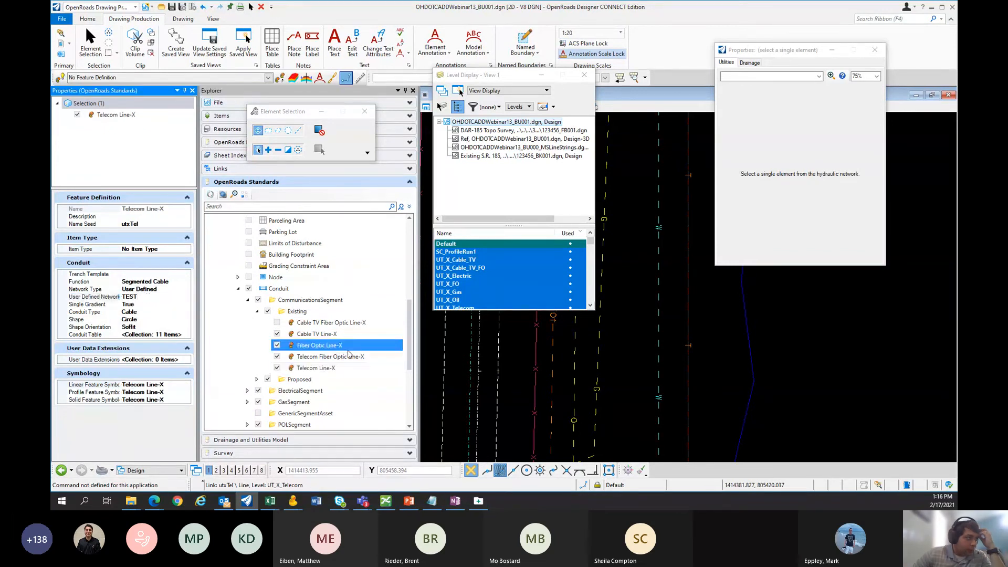
# Step: Reselect the utxTel line to review its utility properties, and clear the selection
pyautogui.click(689, 337)
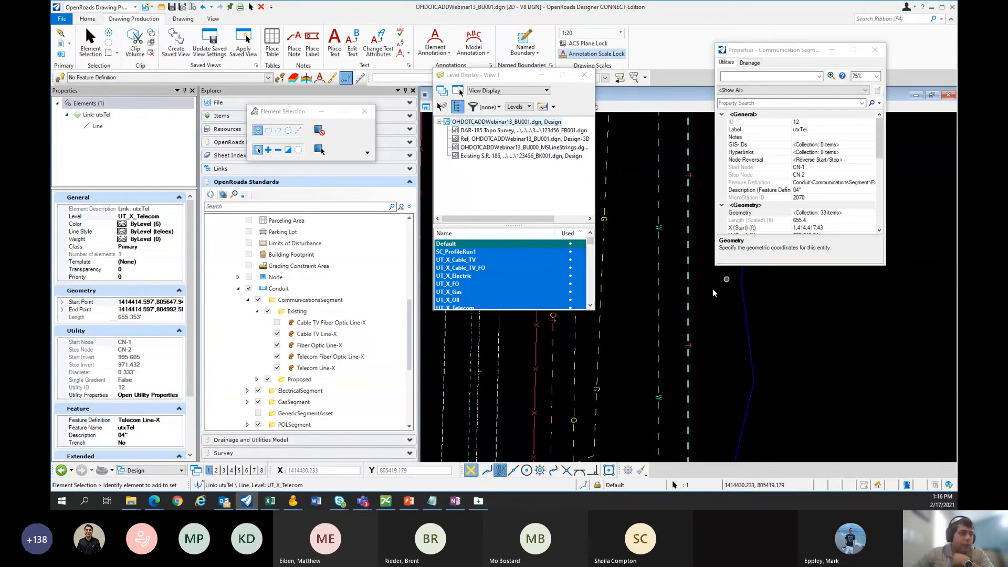
pyautogui.click(666, 297)
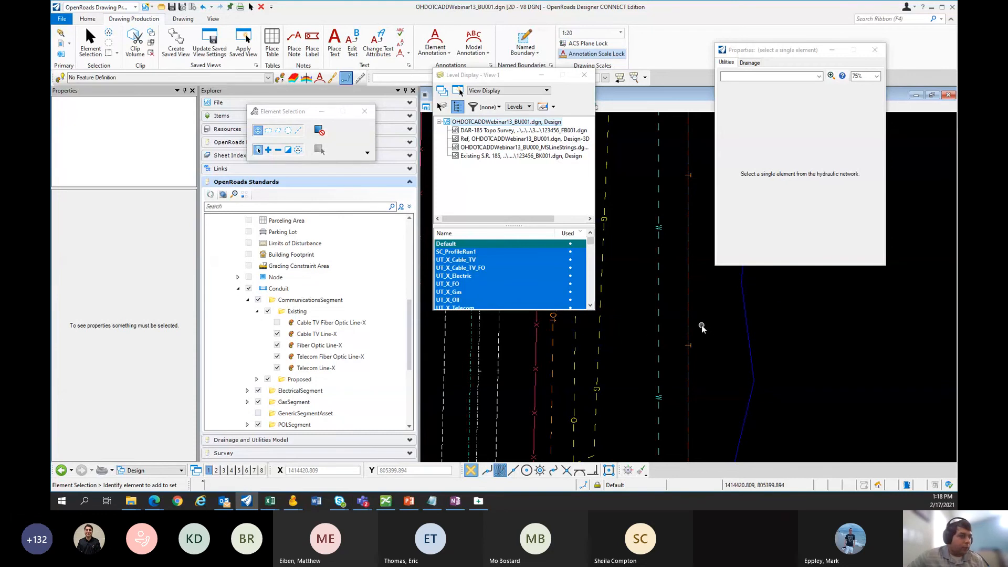
pyautogui.scroll(-5, 714, 322)
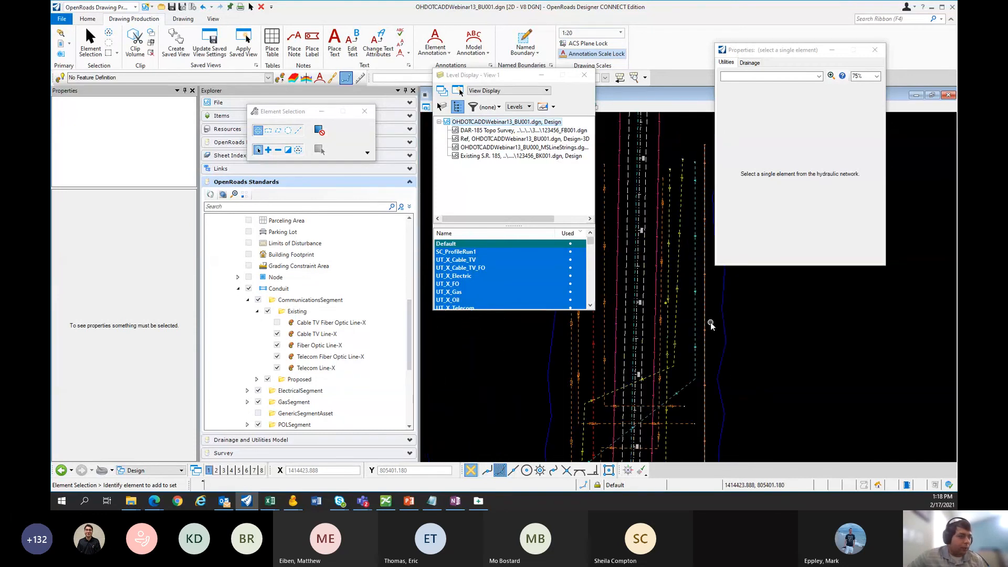